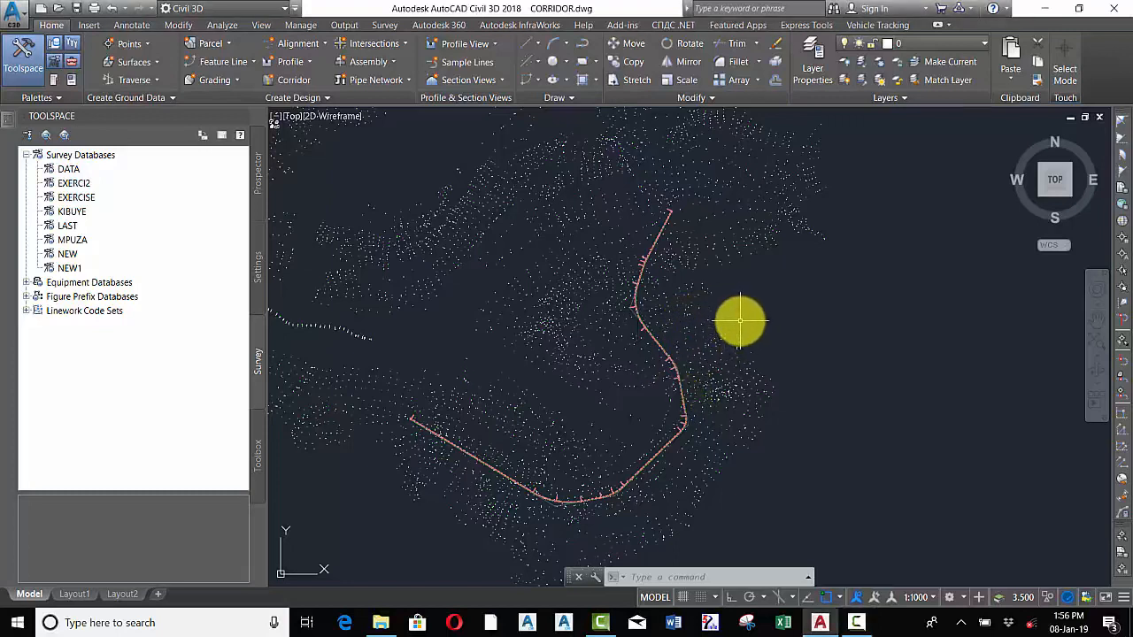
Examine the drawing's alignment, profile view and assembly by zooming around the model
{"action": "mouse_move", "coordinate": [740, 321]}
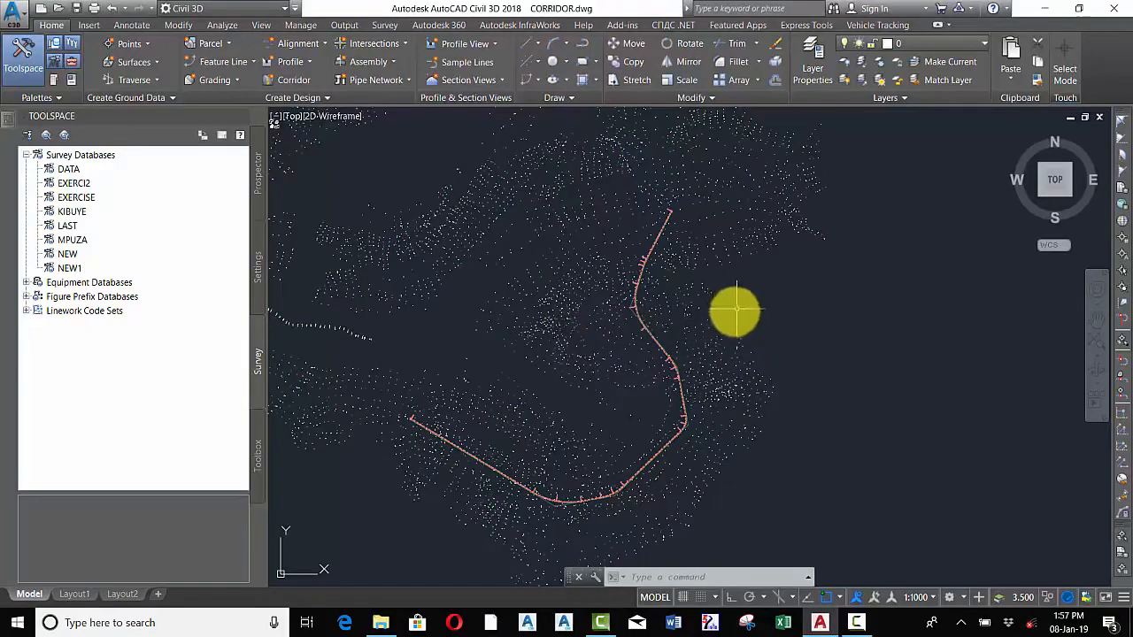
{"action": "scroll", "coordinate": [581, 367], "scroll_direction": "down", "scroll_amount": 5}
{"action": "scroll", "coordinate": [587, 368], "scroll_direction": "up", "scroll_amount": 4}
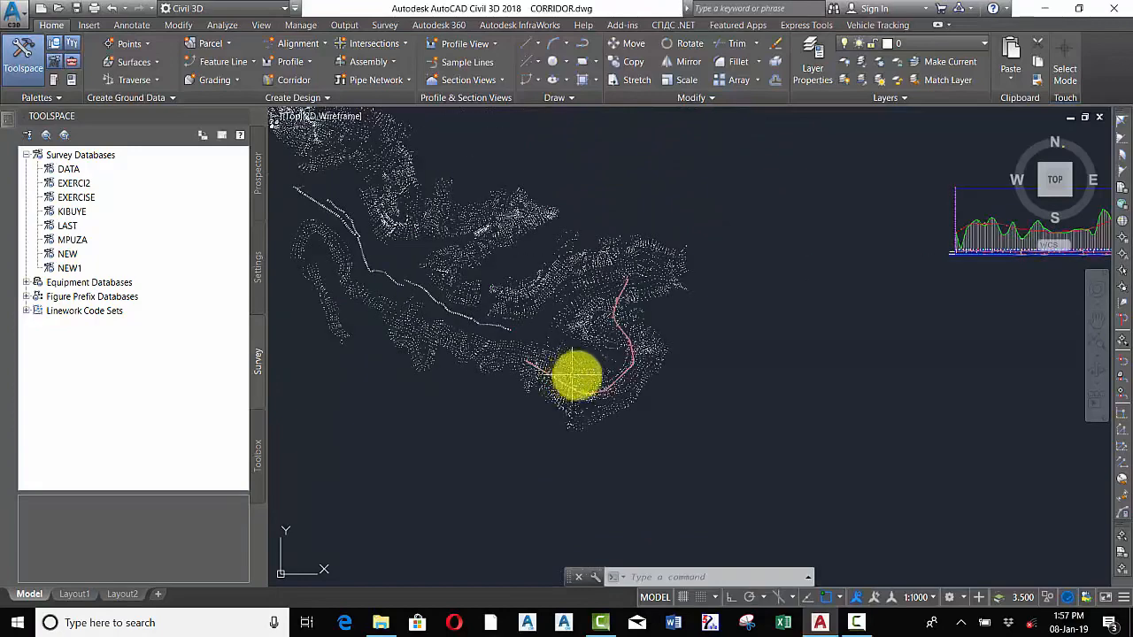
{"action": "scroll", "coordinate": [708, 414], "scroll_direction": "down", "scroll_amount": 3}
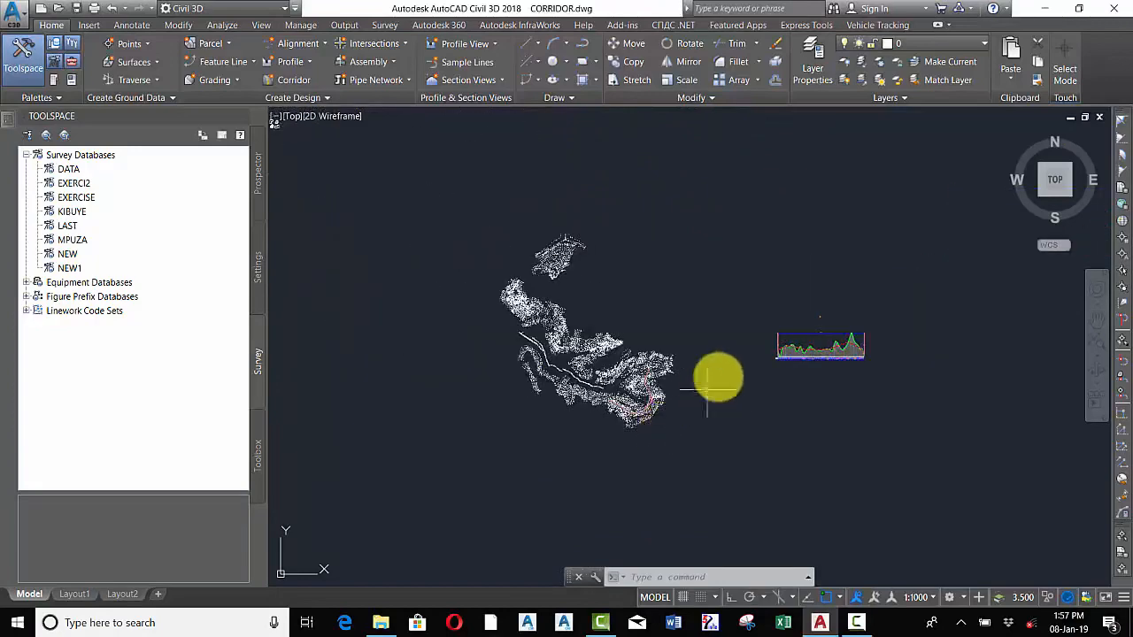
{"action": "scroll", "coordinate": [738, 348], "scroll_direction": "up", "scroll_amount": 2}
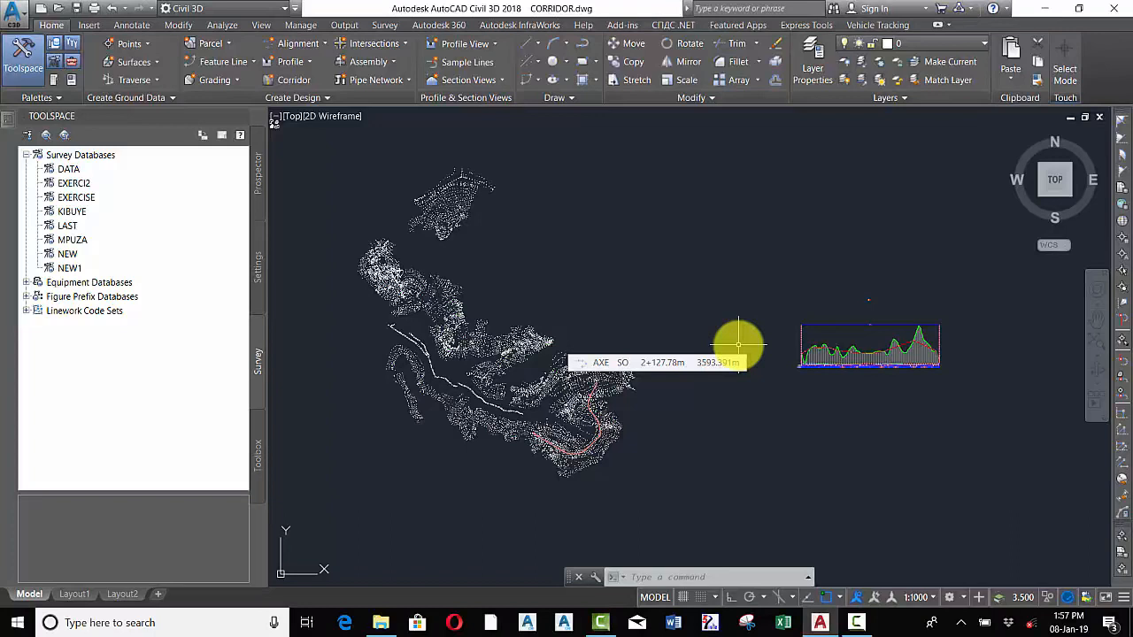
{"action": "scroll", "coordinate": [879, 311], "scroll_direction": "up", "scroll_amount": 9}
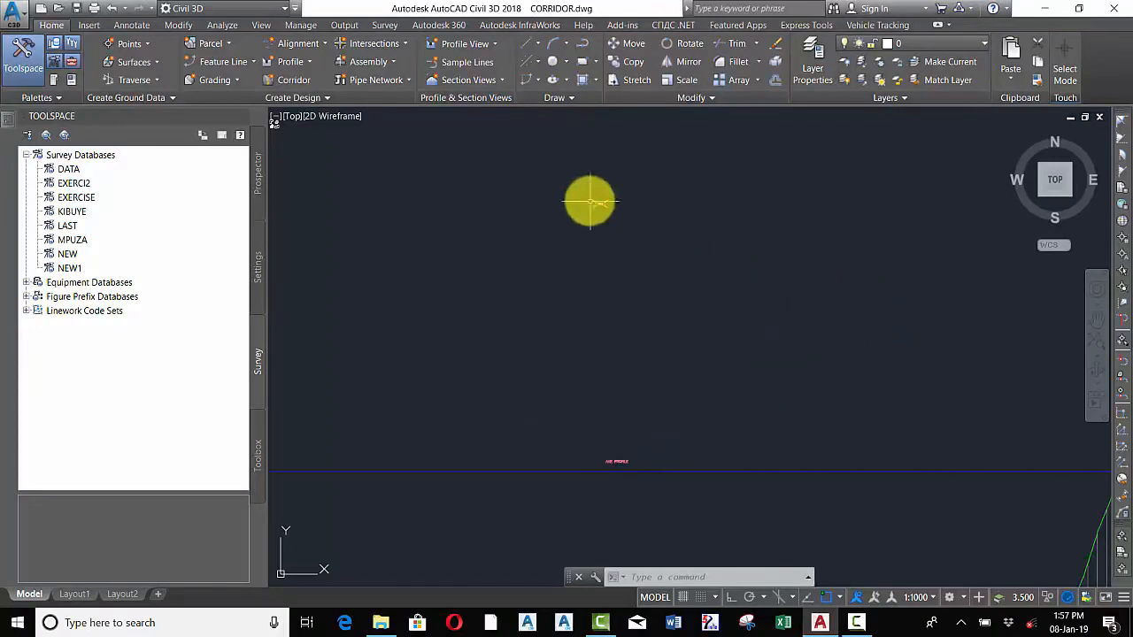
{"action": "scroll", "coordinate": [591, 202], "scroll_direction": "up", "scroll_amount": 7}
{"action": "scroll", "coordinate": [655, 212], "scroll_direction": "up", "scroll_amount": 8}
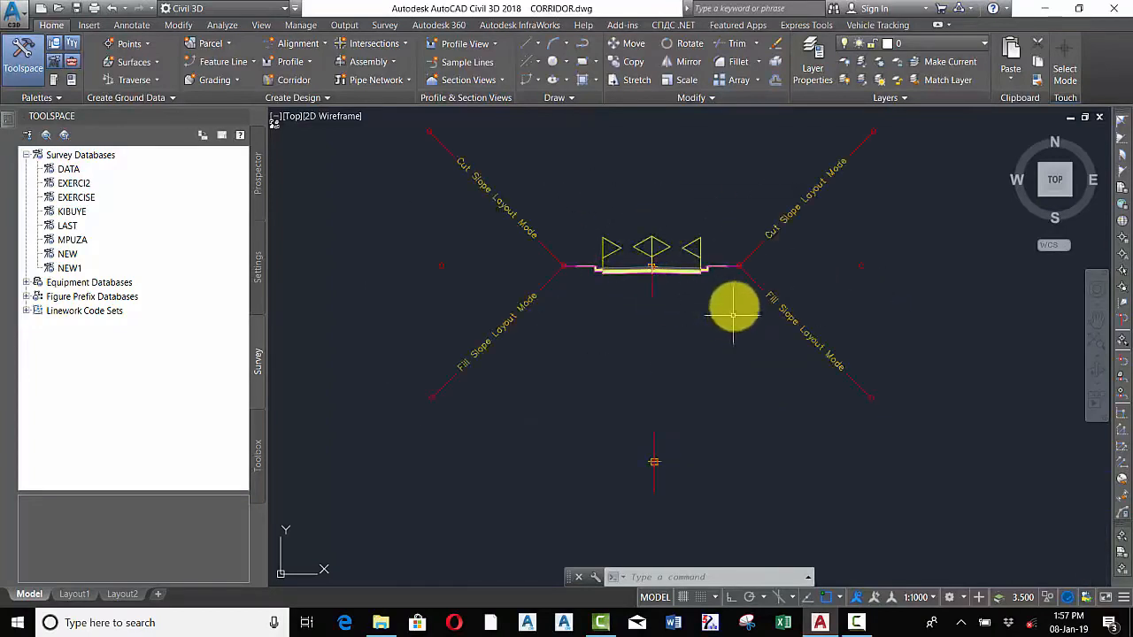
{"action": "scroll", "coordinate": [728, 318], "scroll_direction": "down", "scroll_amount": 5}
{"action": "scroll", "coordinate": [721, 324], "scroll_direction": "down", "scroll_amount": 6}
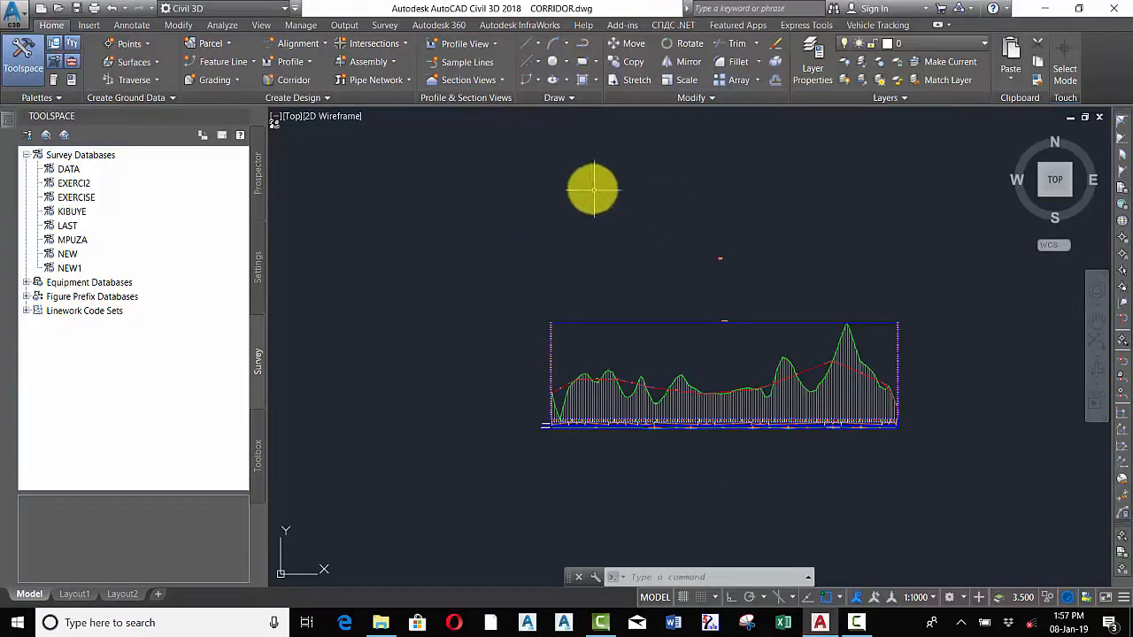
Start creating a new corridor and name it AIME
{"action": "left_click", "coordinate": [259, 180]}
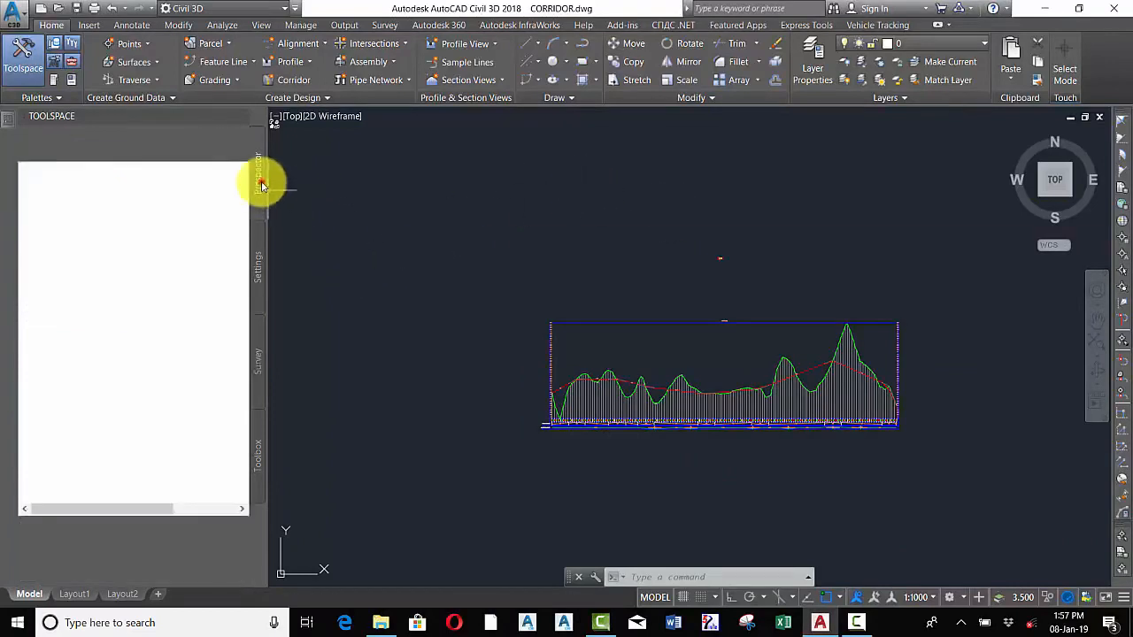
{"action": "left_click", "coordinate": [274, 80]}
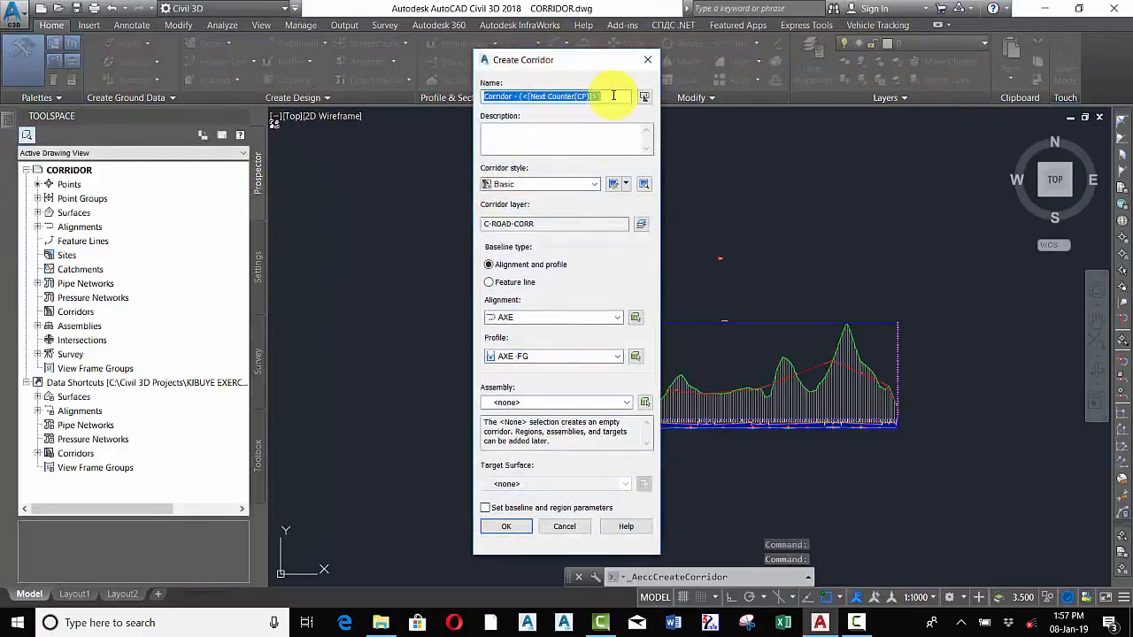
{"action": "type", "text": "AIME"}
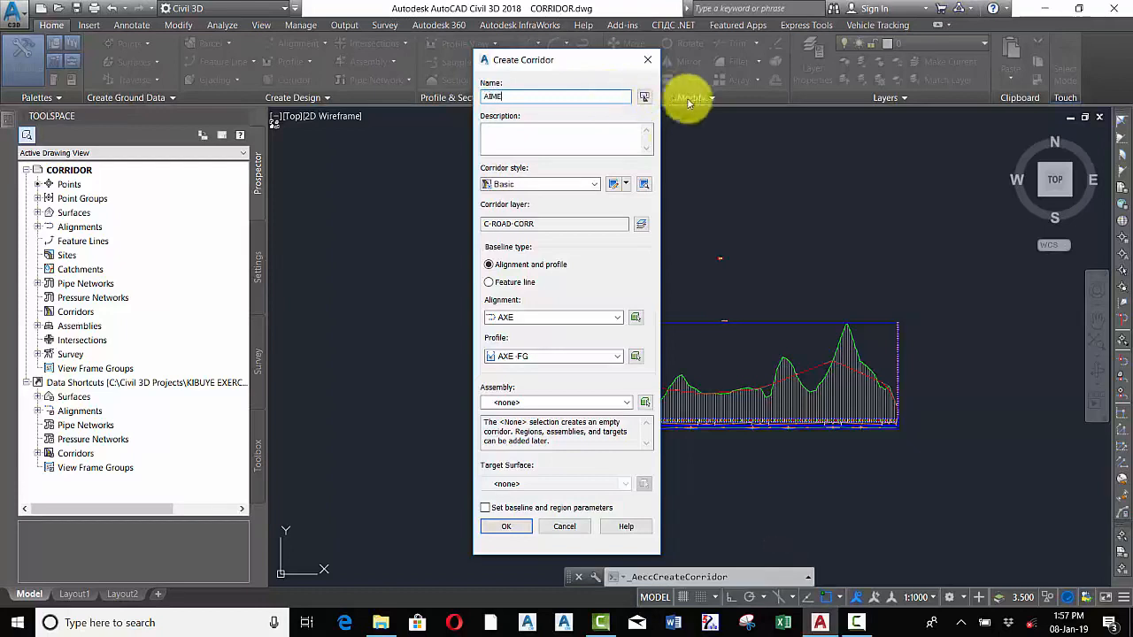
Set the corridor's alignment to AXE and its profile to AXE -FG
{"action": "left_click", "coordinate": [558, 318]}
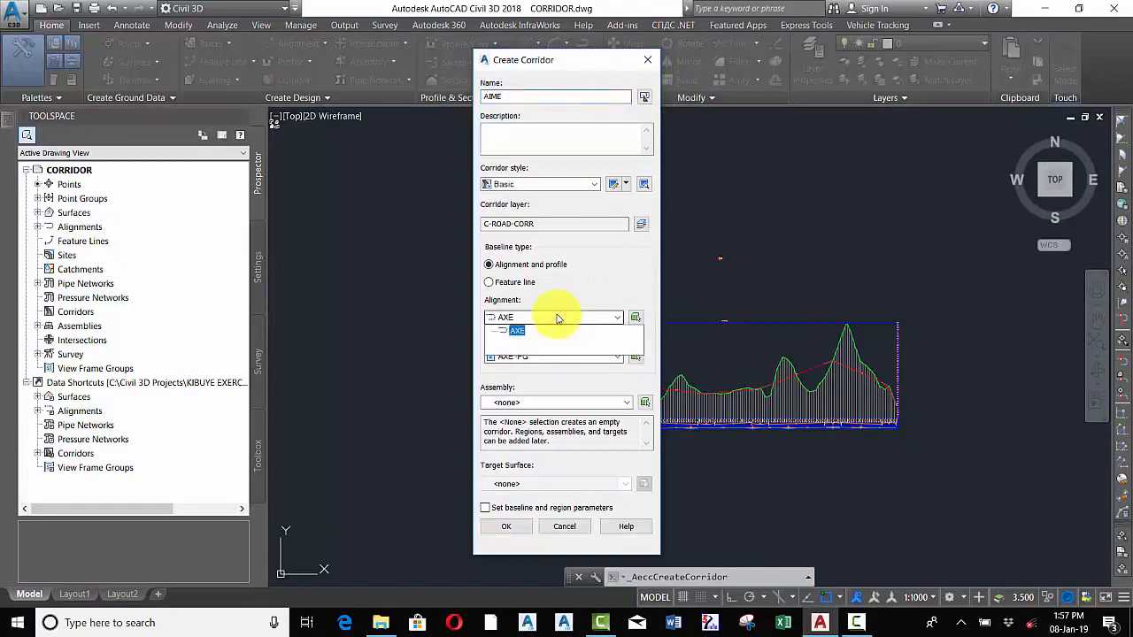
{"action": "left_click", "coordinate": [518, 331]}
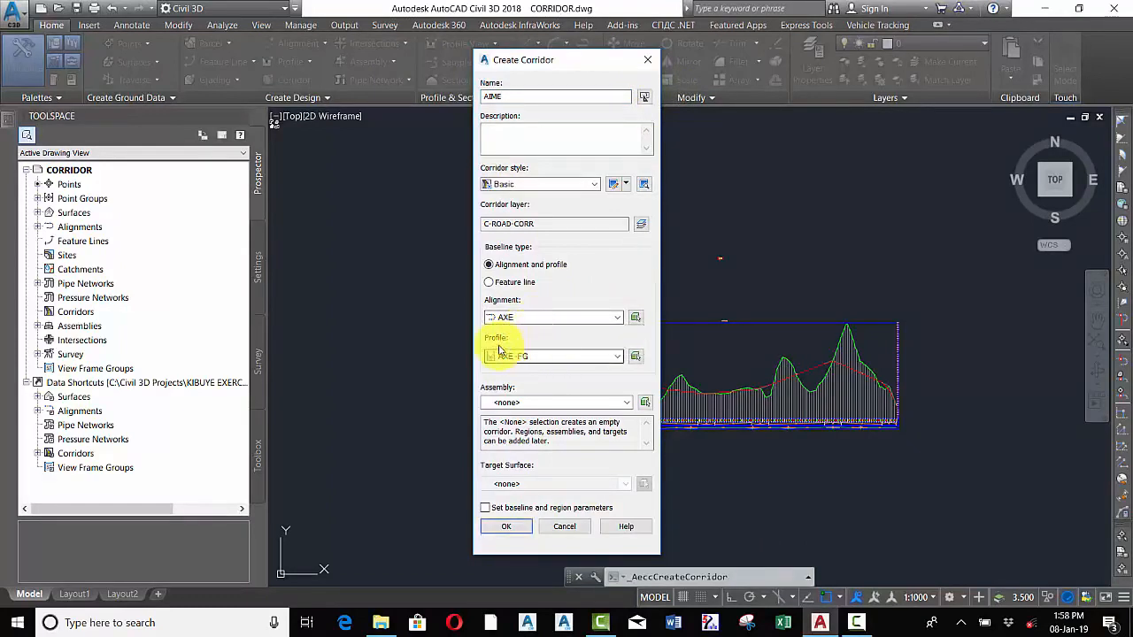
{"action": "left_click", "coordinate": [545, 355]}
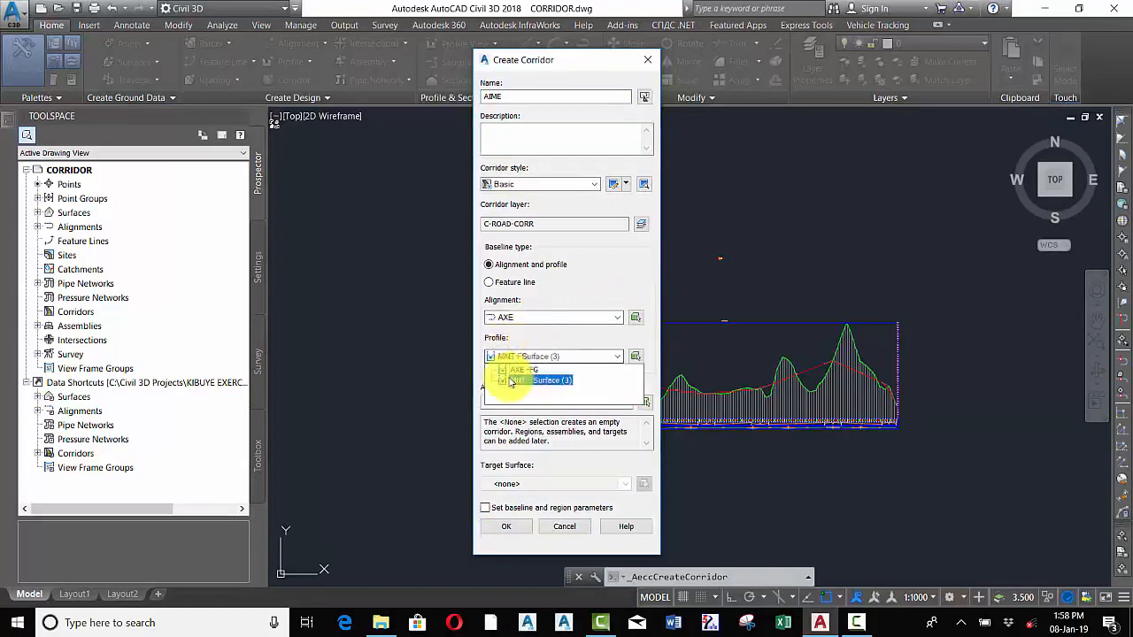
{"action": "left_click", "coordinate": [573, 335]}
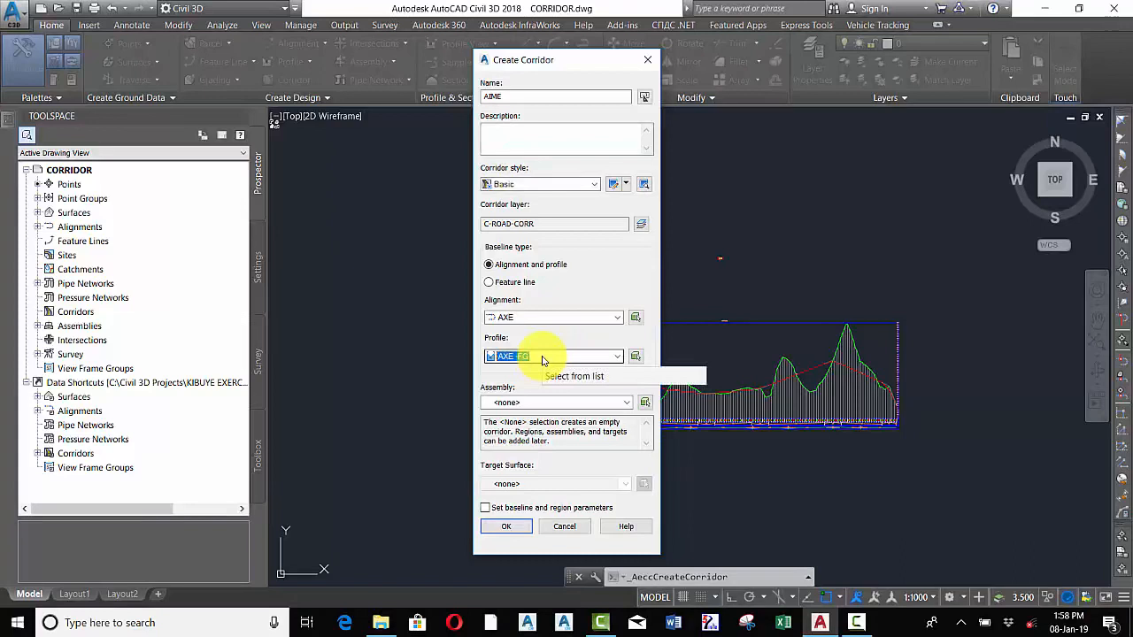
Choose Basic Assembly as the corridor's assembly
{"action": "left_click", "coordinate": [536, 403]}
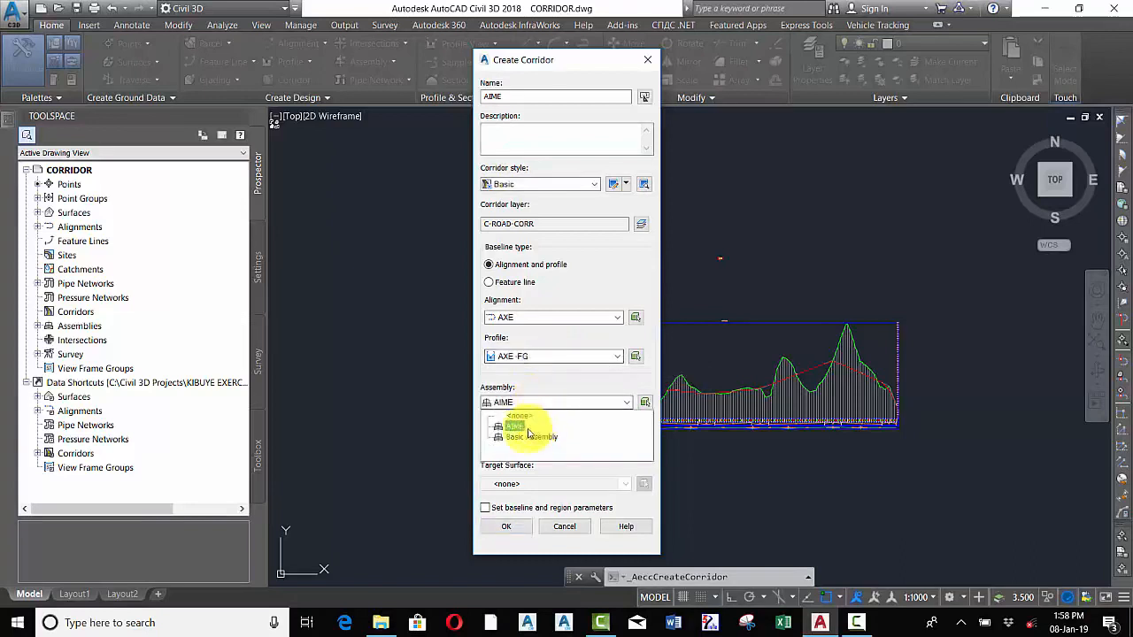
{"action": "left_click", "coordinate": [519, 437]}
{"action": "left_click", "coordinate": [519, 437]}
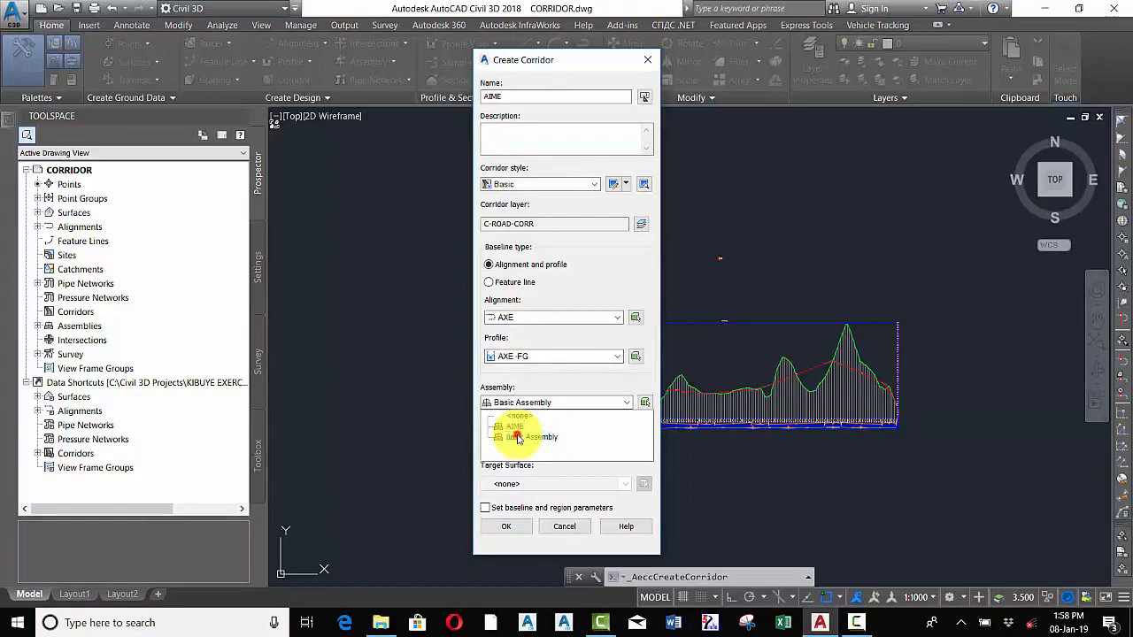
Enable setting baseline and region parameters and choose MNT as the target surface
{"action": "left_click", "coordinate": [577, 482]}
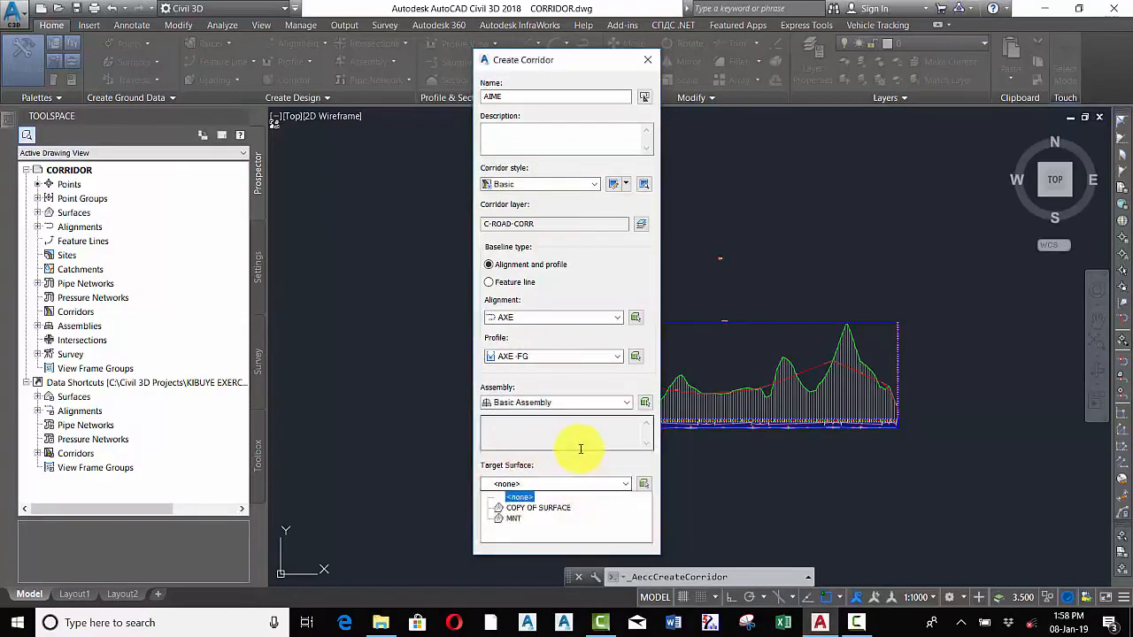
{"action": "left_click", "coordinate": [576, 467]}
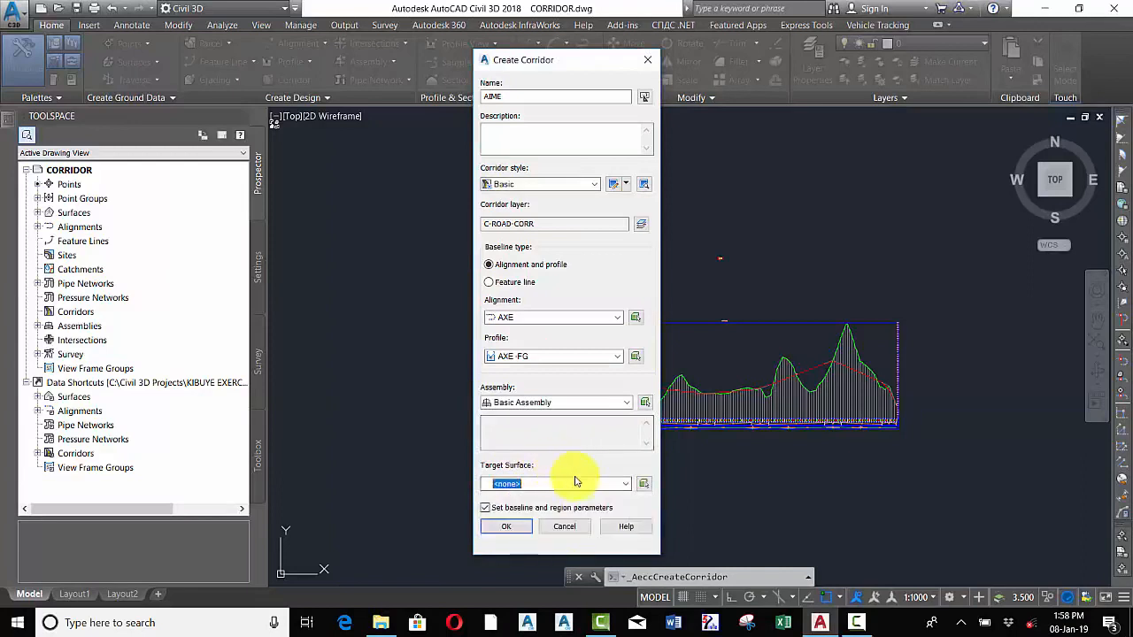
{"action": "left_click", "coordinate": [590, 486]}
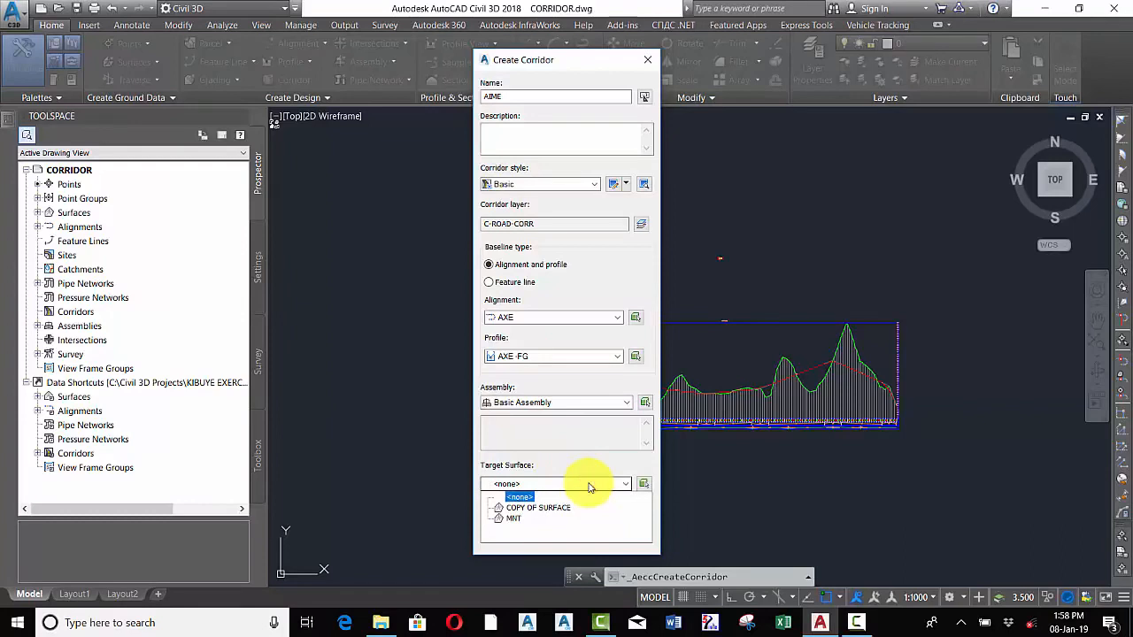
{"action": "left_click", "coordinate": [515, 520]}
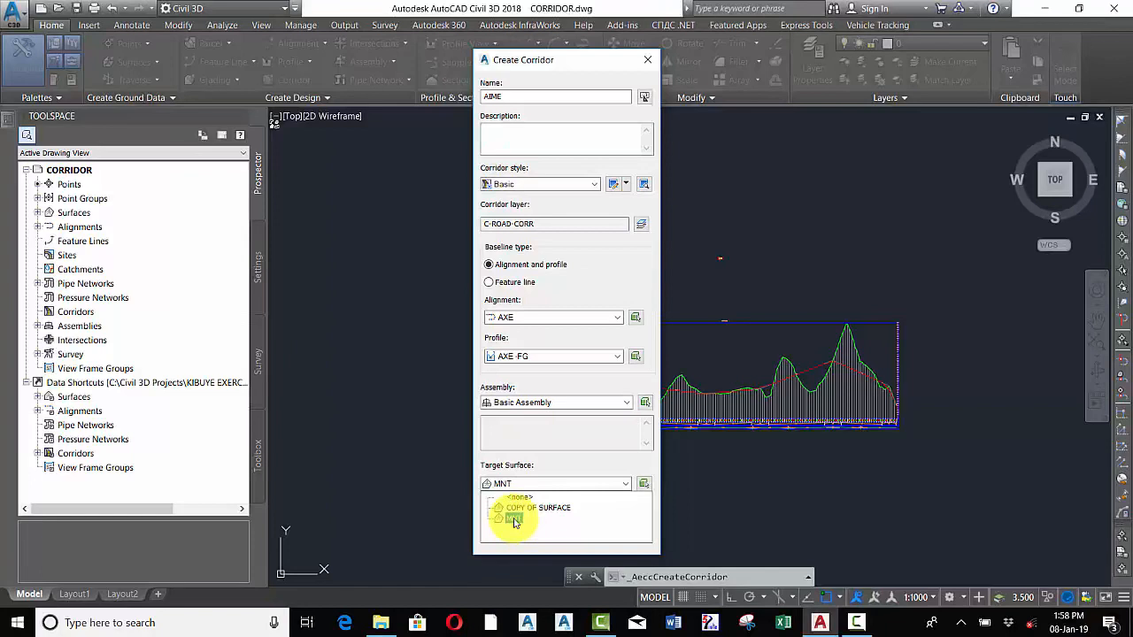
{"action": "left_click", "coordinate": [513, 520]}
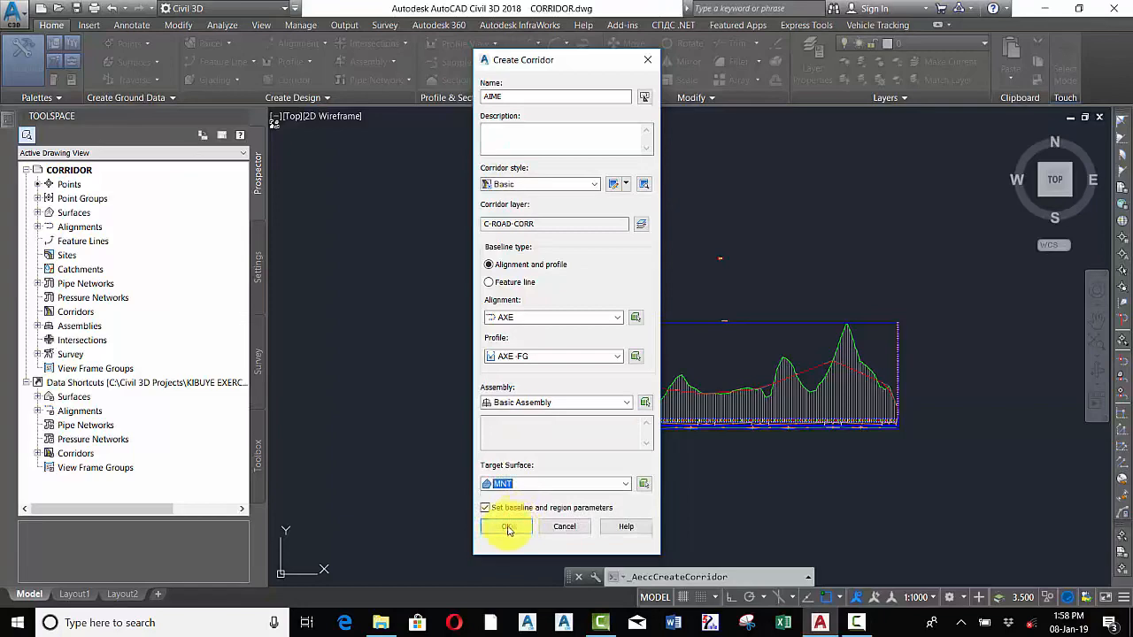
Confirm the corridor creation and accept the default baseline and region parameters
{"action": "left_click", "coordinate": [496, 528]}
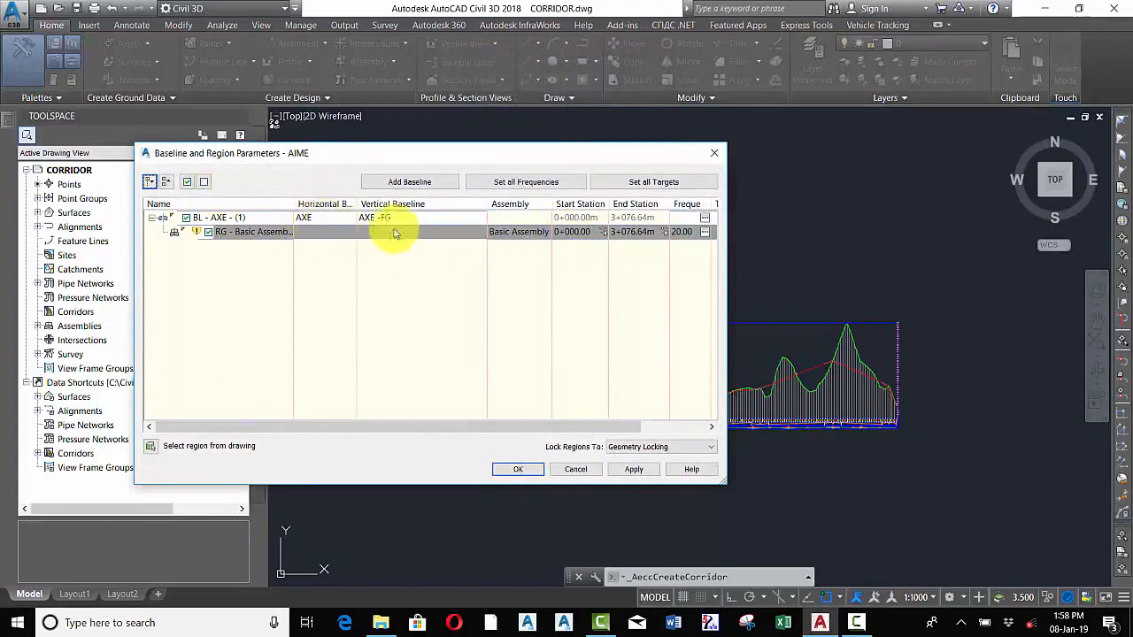
{"action": "left_click", "coordinate": [514, 232]}
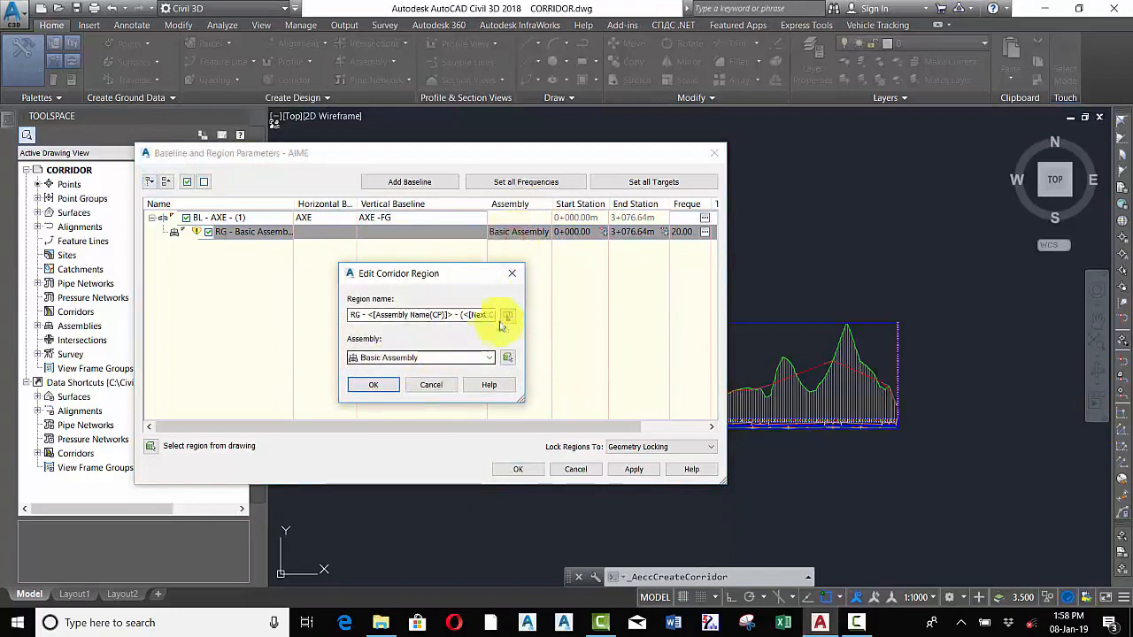
{"action": "left_click", "coordinate": [512, 277]}
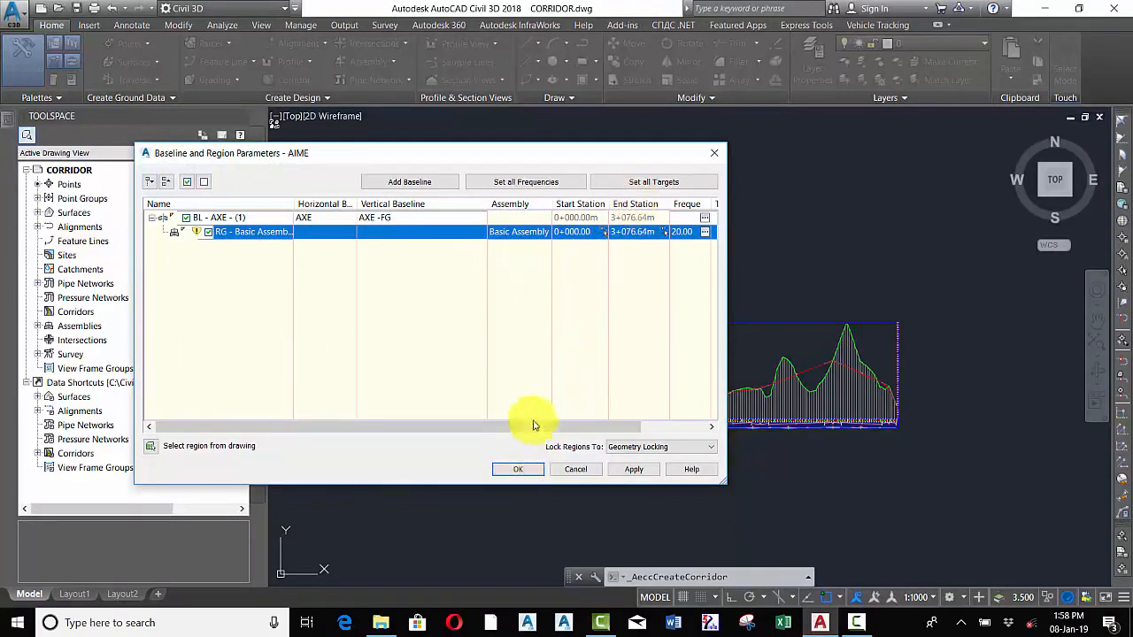
{"action": "left_click", "coordinate": [518, 471]}
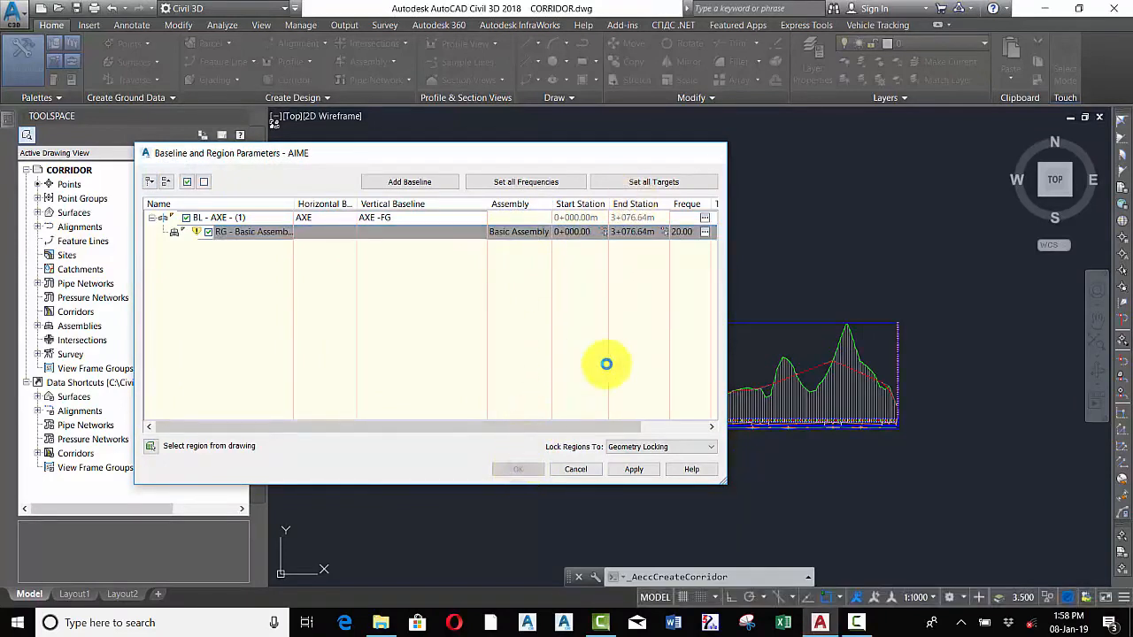
Inspect the new corridor along the alignment and select it
{"action": "scroll", "coordinate": [783, 274], "scroll_direction": "down", "scroll_amount": 6}
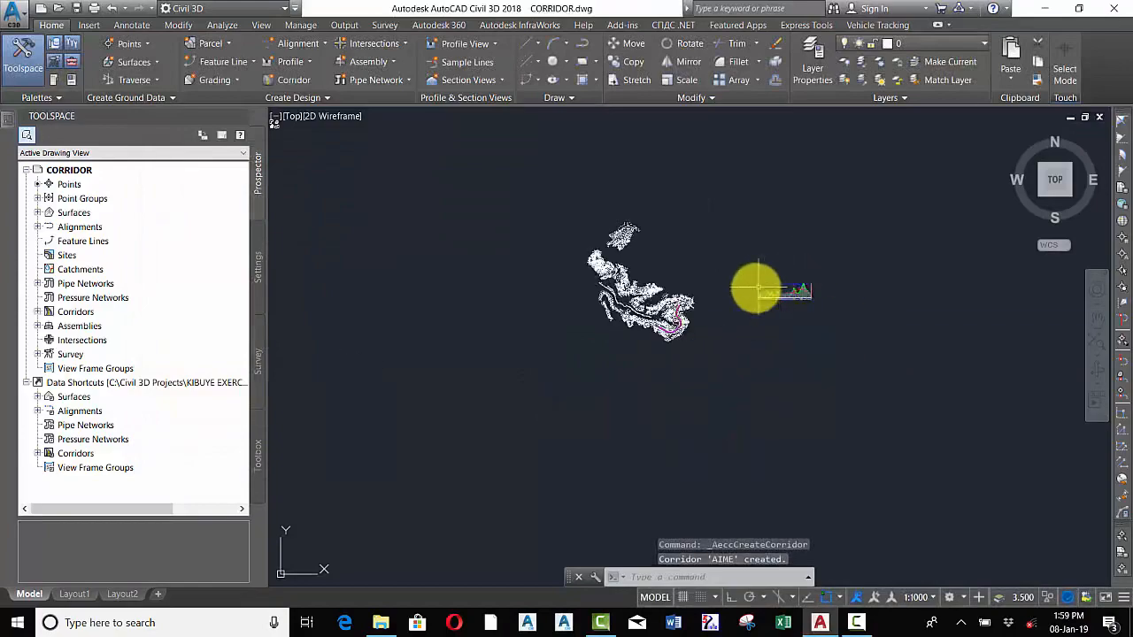
{"action": "scroll", "coordinate": [673, 329], "scroll_direction": "up", "scroll_amount": 10}
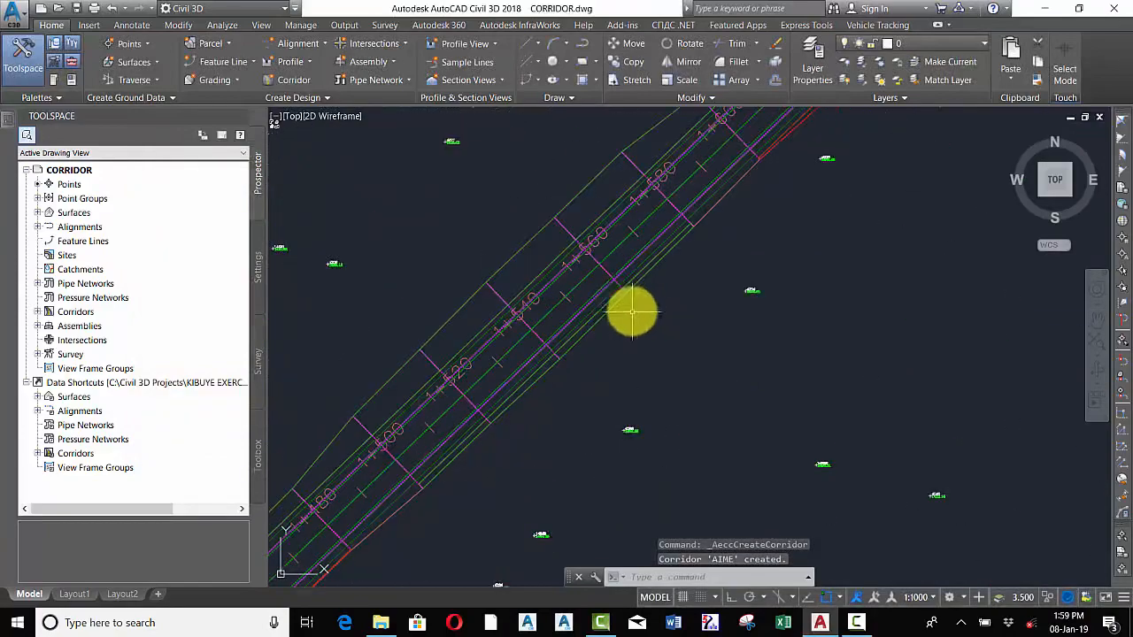
{"action": "scroll", "coordinate": [737, 138], "scroll_direction": "up", "scroll_amount": 7}
{"action": "scroll", "coordinate": [621, 376], "scroll_direction": "down", "scroll_amount": 5}
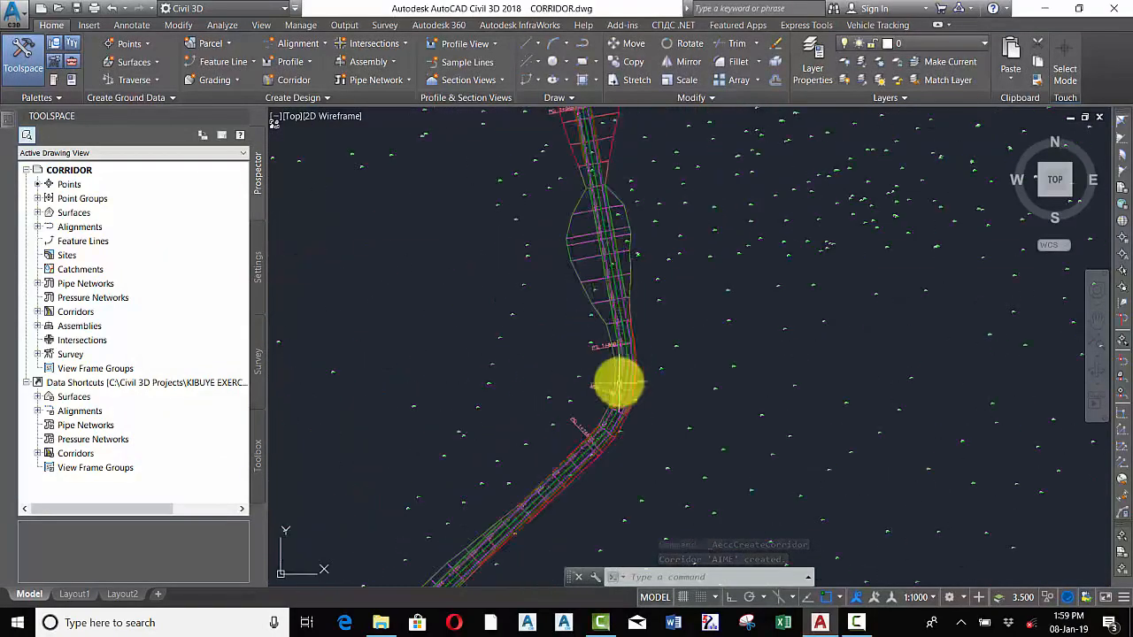
{"action": "scroll", "coordinate": [619, 257], "scroll_direction": "up", "scroll_amount": 5}
{"action": "scroll", "coordinate": [619, 313], "scroll_direction": "down", "scroll_amount": 6}
{"action": "scroll", "coordinate": [614, 298], "scroll_direction": "up", "scroll_amount": 3}
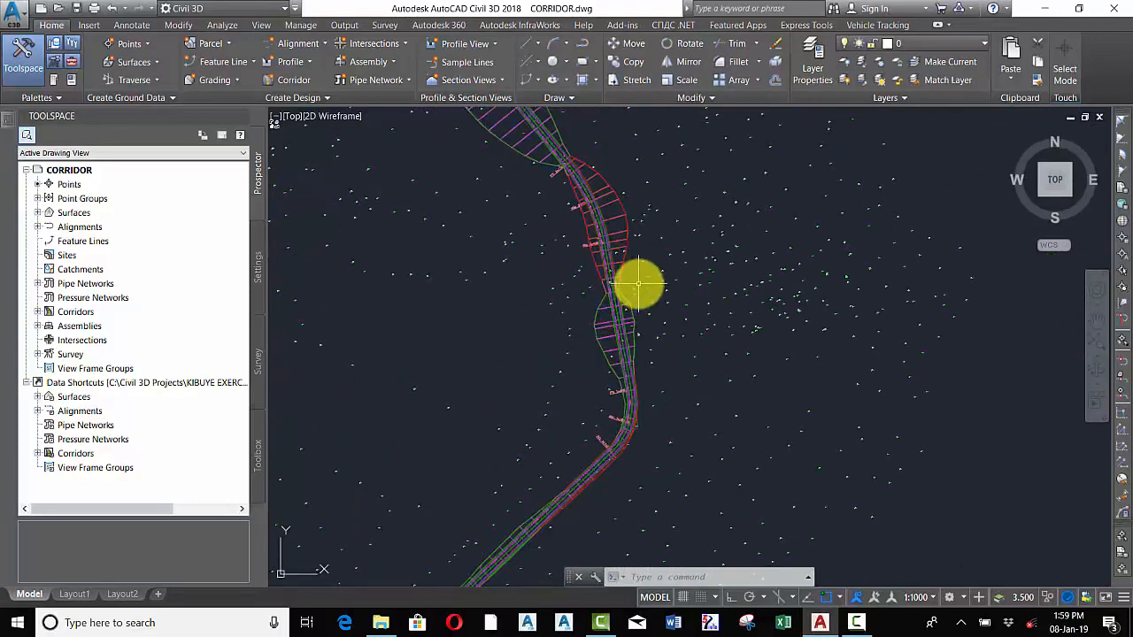
{"action": "scroll", "coordinate": [624, 282], "scroll_direction": "down", "scroll_amount": 3}
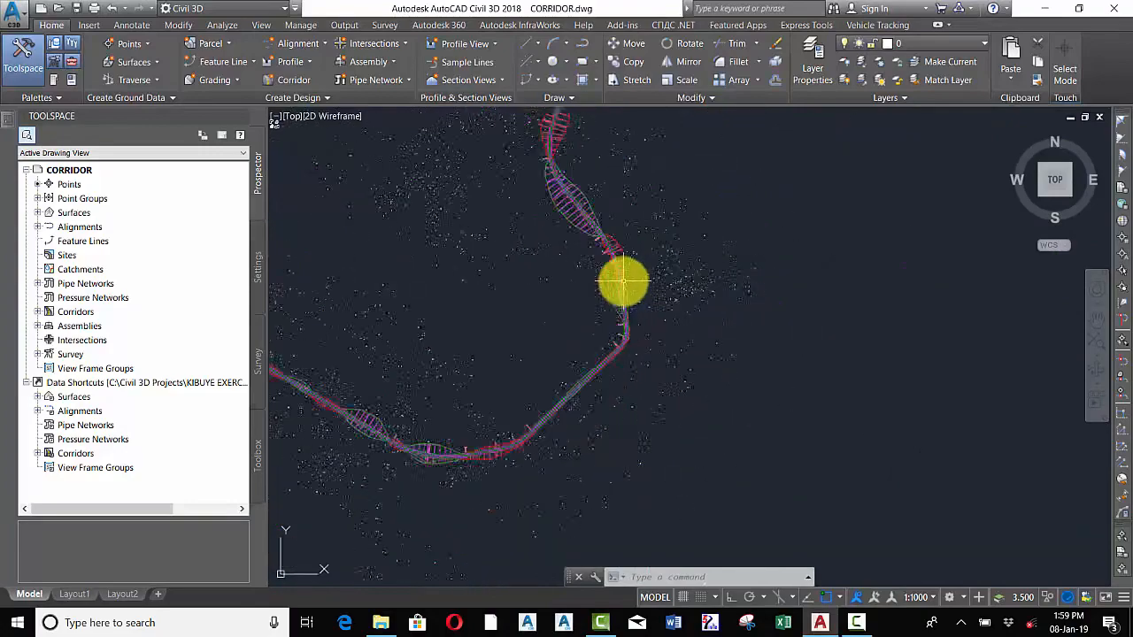
{"action": "scroll", "coordinate": [593, 301], "scroll_direction": "up", "scroll_amount": 2}
{"action": "scroll", "coordinate": [467, 283], "scroll_direction": "up", "scroll_amount": 3}
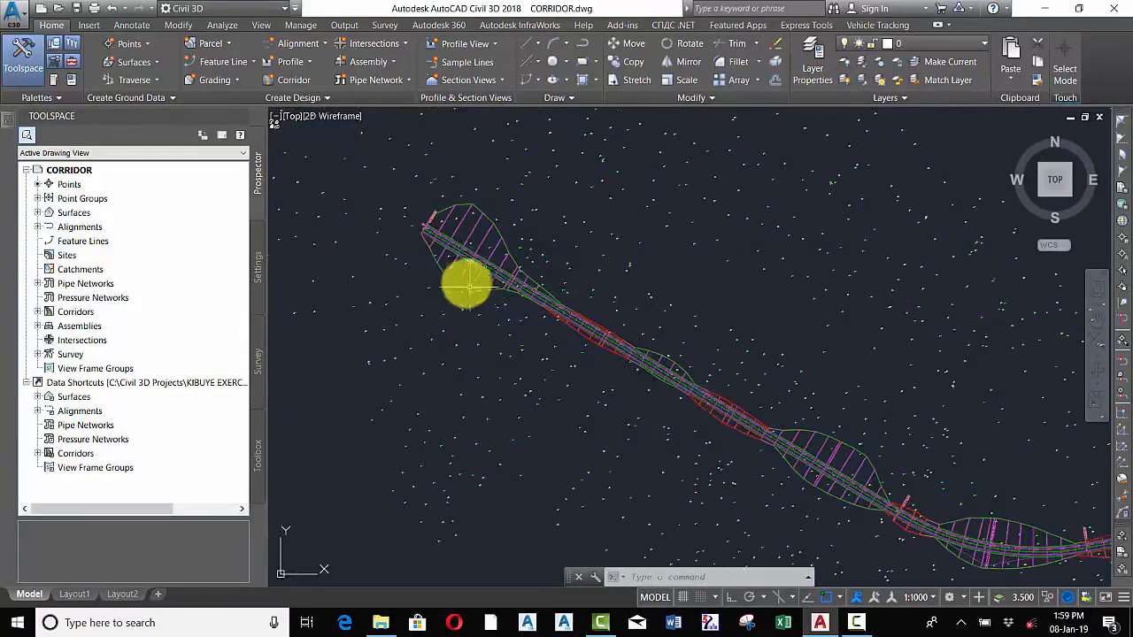
{"action": "scroll", "coordinate": [478, 285], "scroll_direction": "up", "scroll_amount": 3}
{"action": "scroll", "coordinate": [501, 319], "scroll_direction": "down", "scroll_amount": 10}
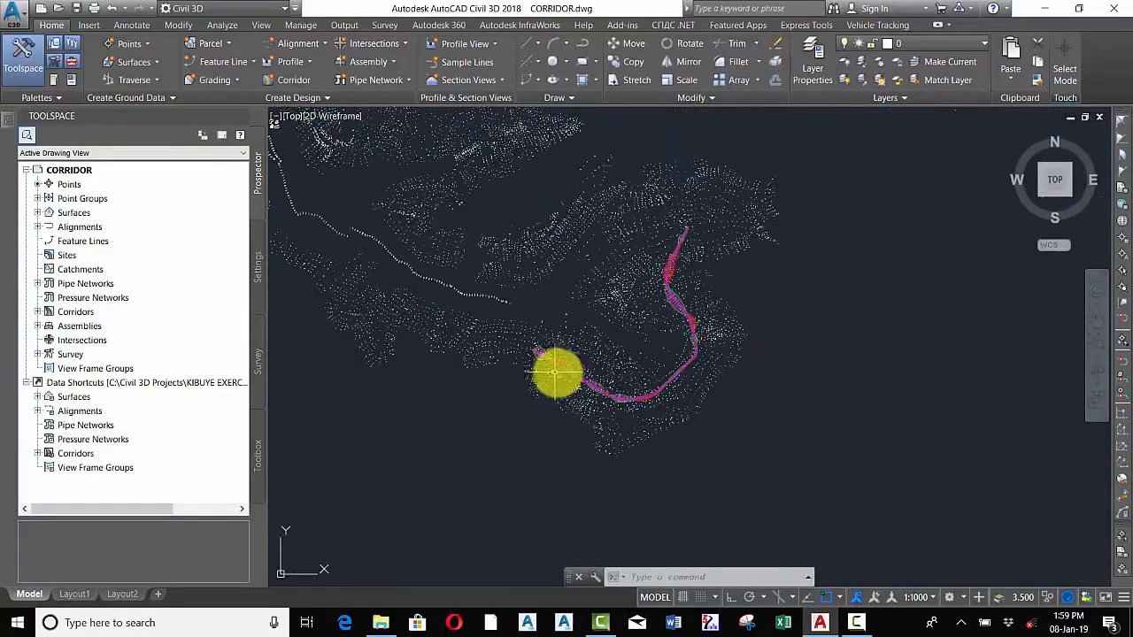
{"action": "scroll", "coordinate": [665, 301], "scroll_direction": "up", "scroll_amount": 5}
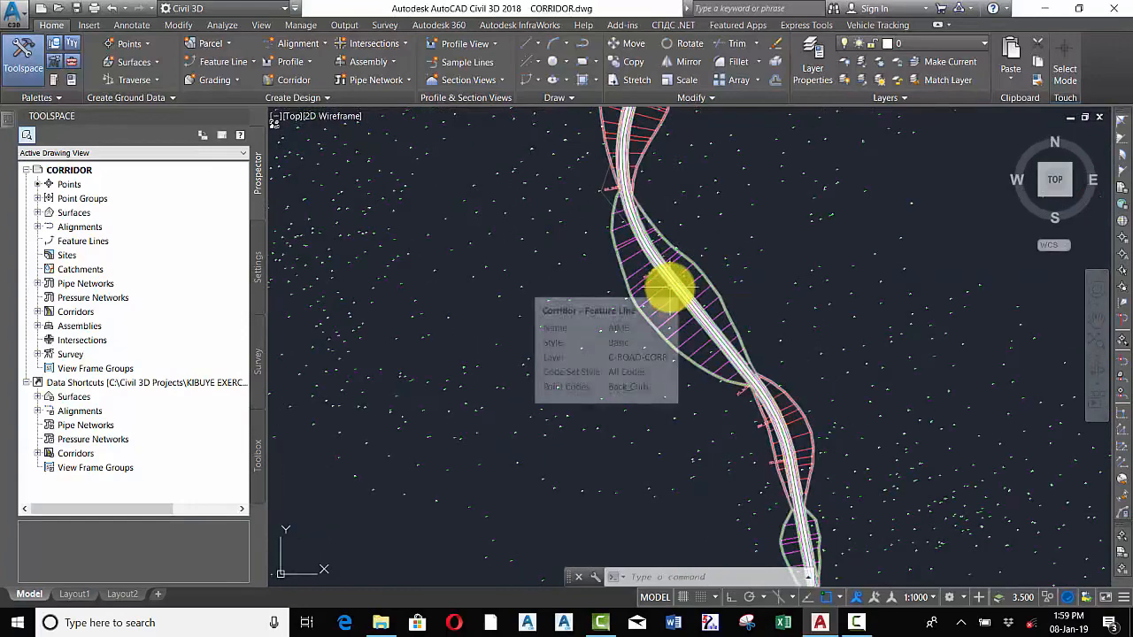
{"action": "mouse_move", "coordinate": [664, 316]}
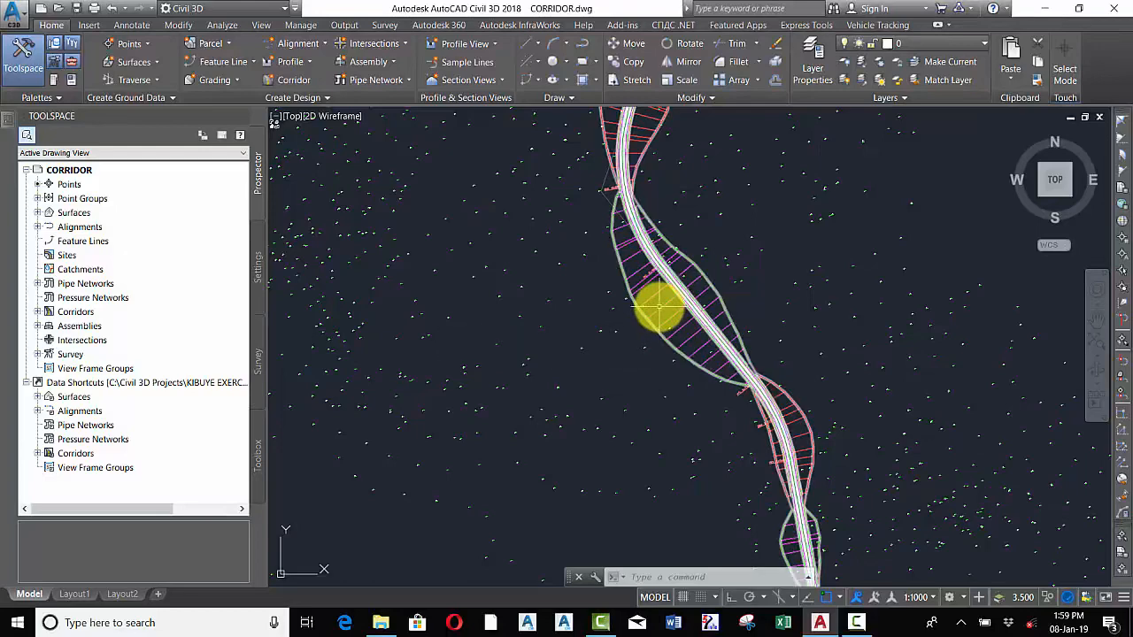
{"action": "left_click", "coordinate": [660, 308]}
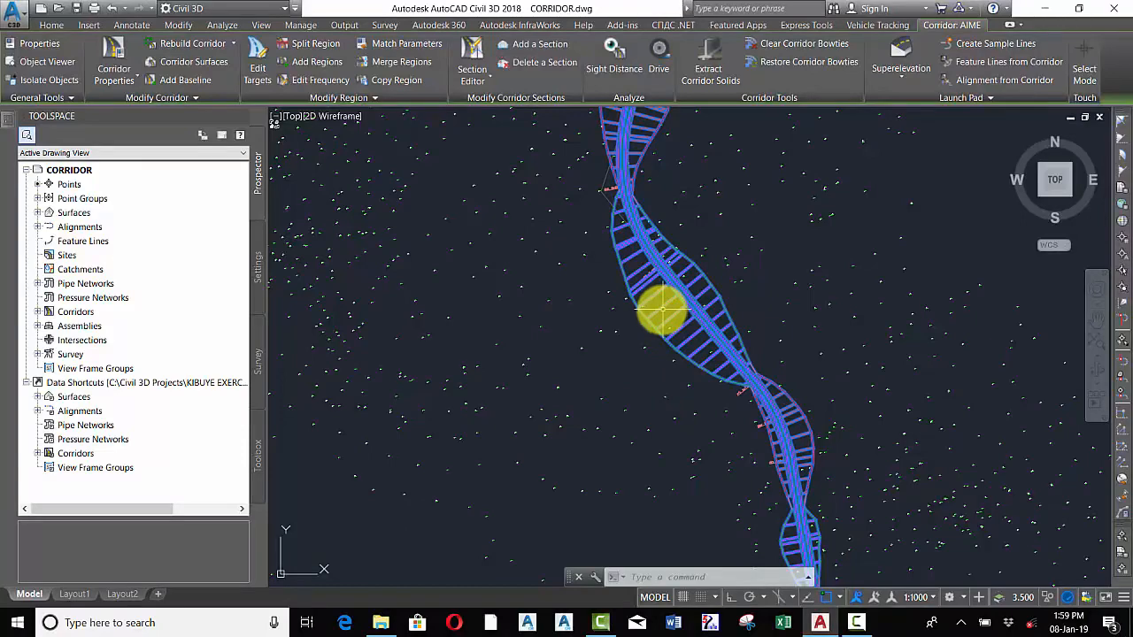
Examine the corridor along the alignment in plan view and the Basic Assembly's cross-section
{"action": "scroll", "coordinate": [662, 310], "scroll_direction": "down", "scroll_amount": 4}
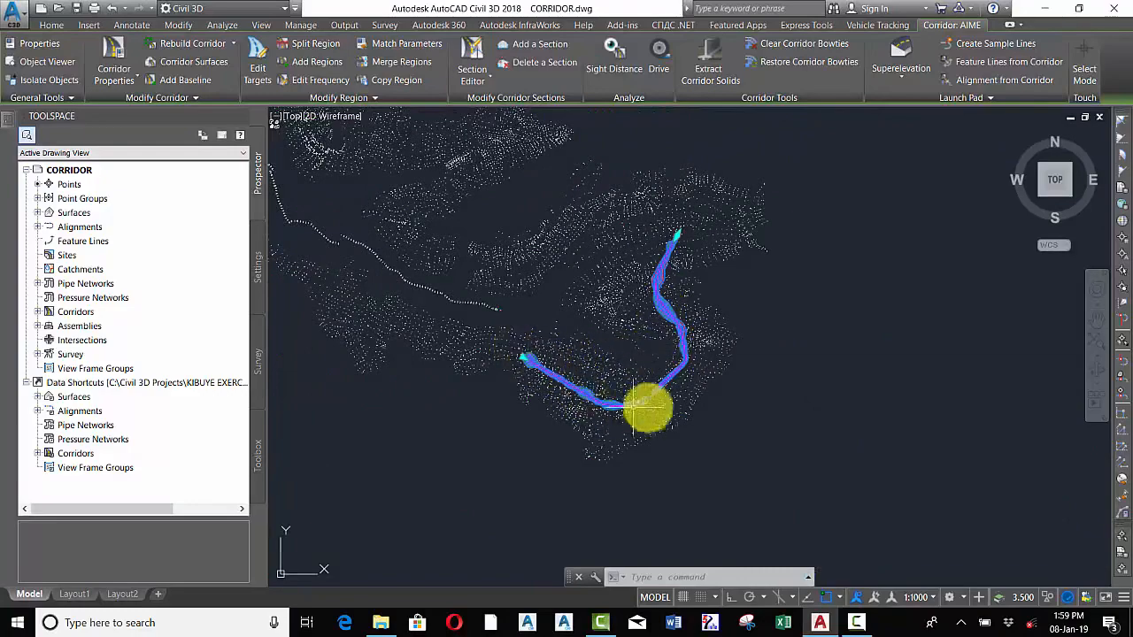
{"action": "scroll", "coordinate": [620, 319], "scroll_direction": "down", "scroll_amount": 8}
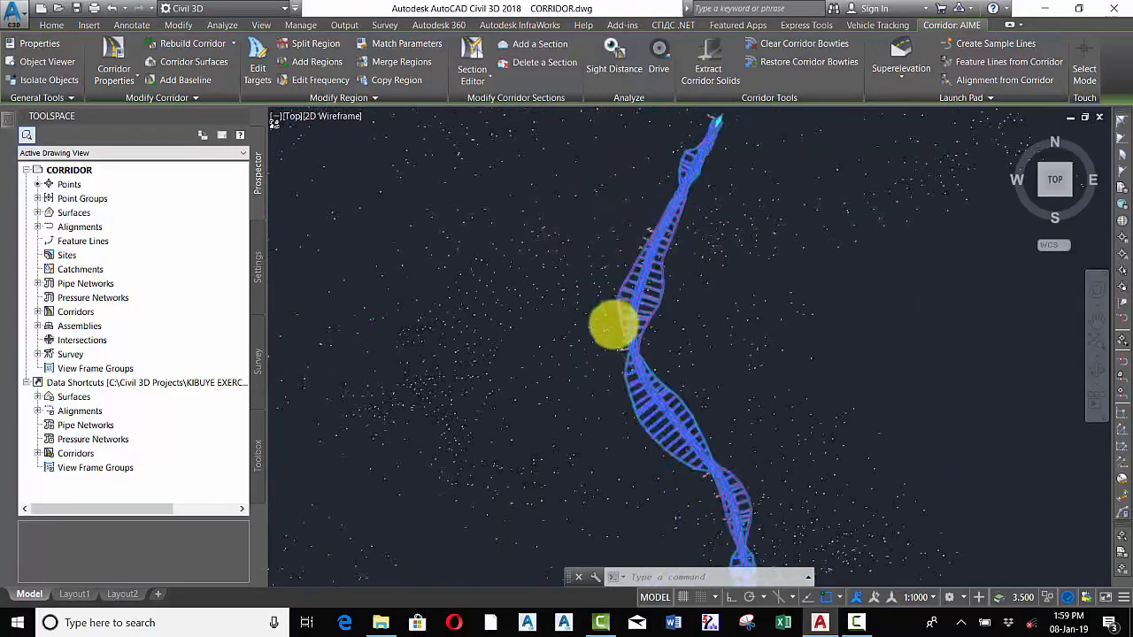
{"action": "scroll", "coordinate": [769, 270], "scroll_direction": "up", "scroll_amount": 5}
{"action": "scroll", "coordinate": [779, 292], "scroll_direction": "up", "scroll_amount": 10}
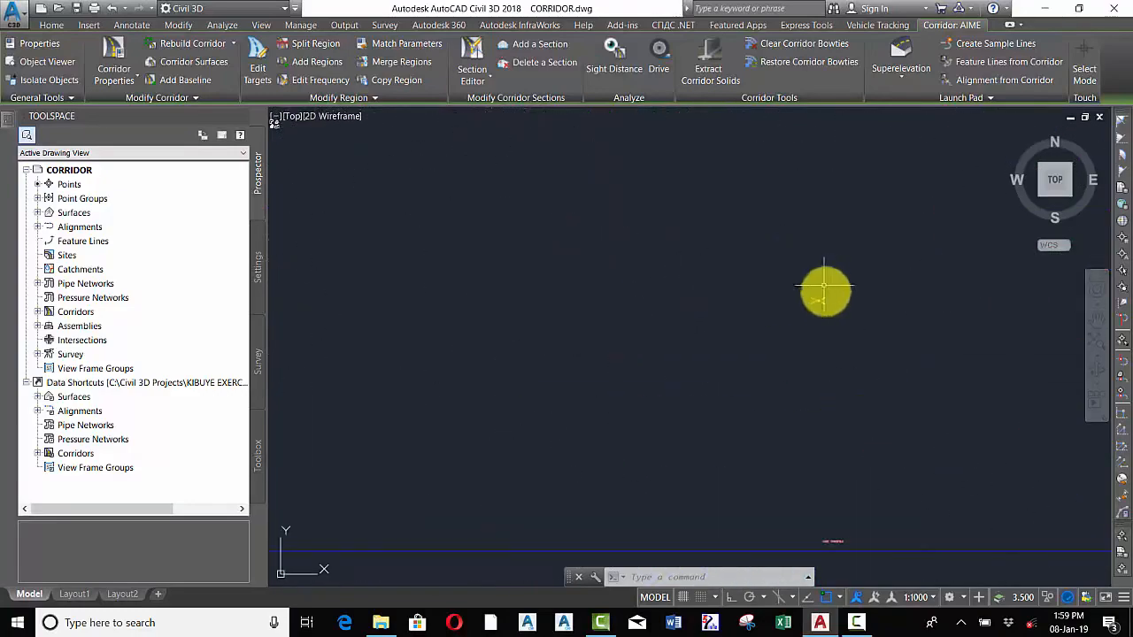
{"action": "scroll", "coordinate": [758, 222], "scroll_direction": "down", "scroll_amount": 10}
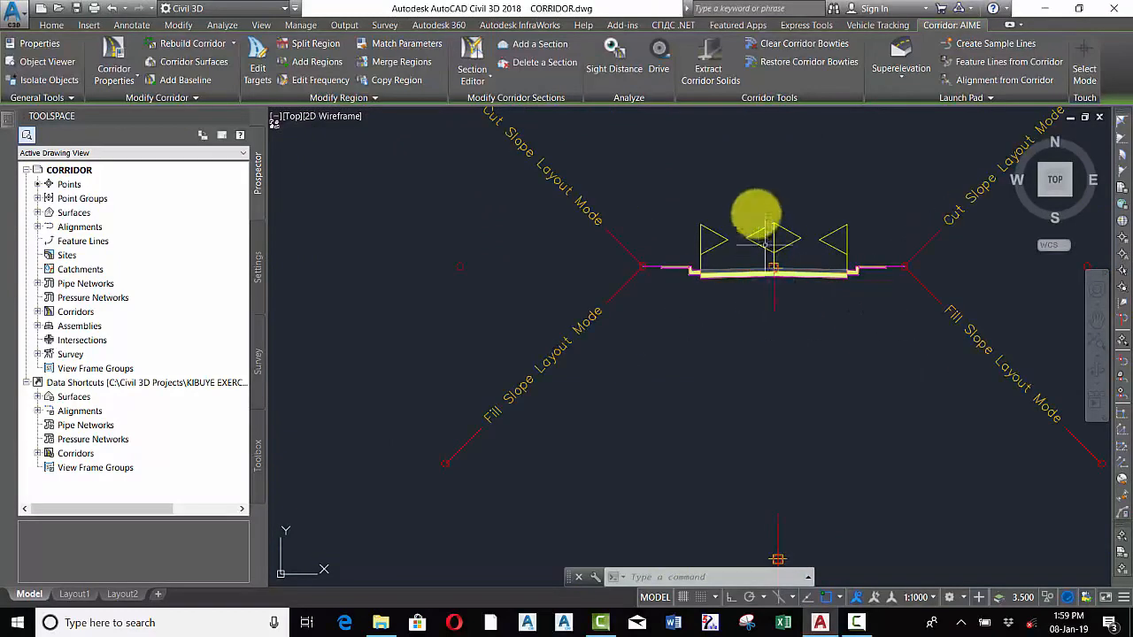
{"action": "scroll", "coordinate": [791, 233], "scroll_direction": "up", "scroll_amount": 10}
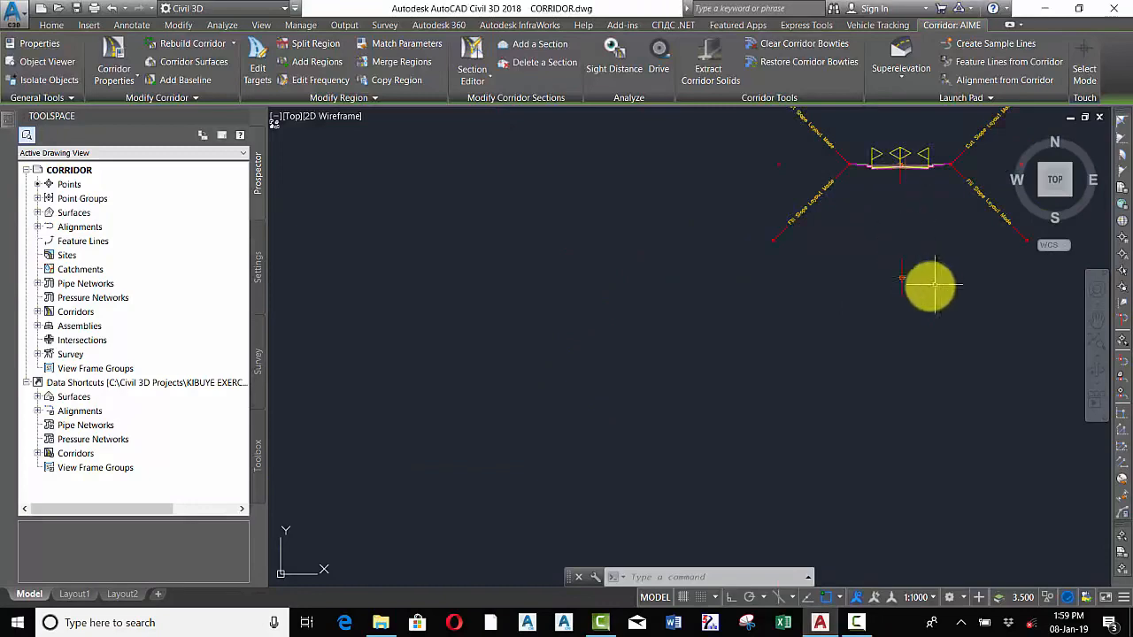
{"action": "scroll", "coordinate": [885, 257], "scroll_direction": "down", "scroll_amount": 10}
{"action": "scroll", "coordinate": [709, 328], "scroll_direction": "down", "scroll_amount": 5}
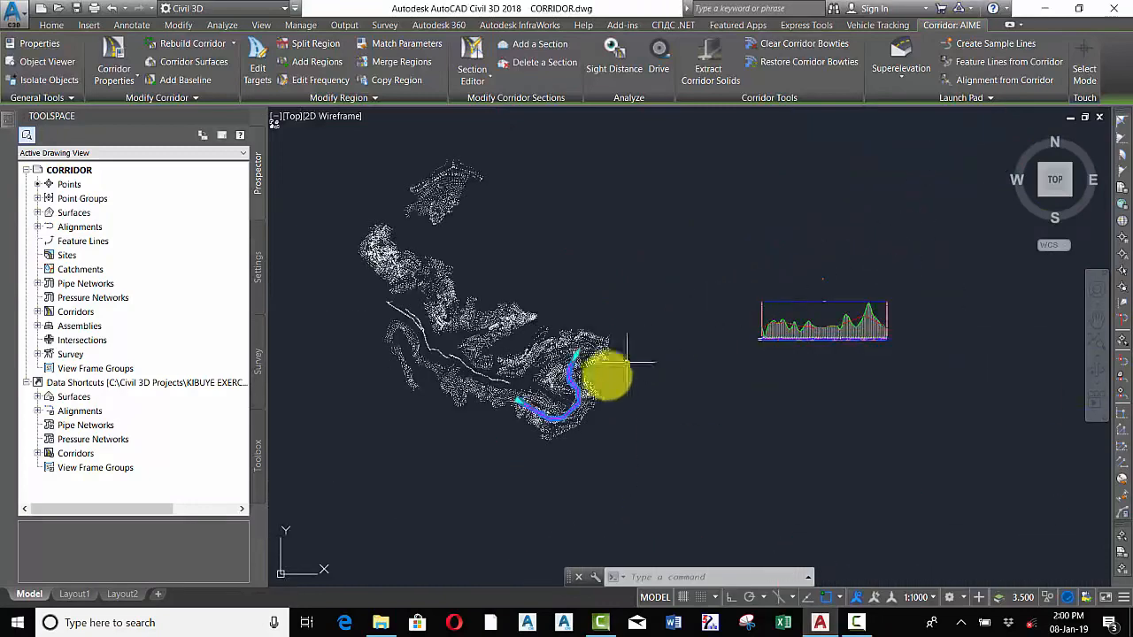
{"action": "scroll", "coordinate": [577, 392], "scroll_direction": "up", "scroll_amount": 6}
{"action": "scroll", "coordinate": [476, 230], "scroll_direction": "up", "scroll_amount": 3}
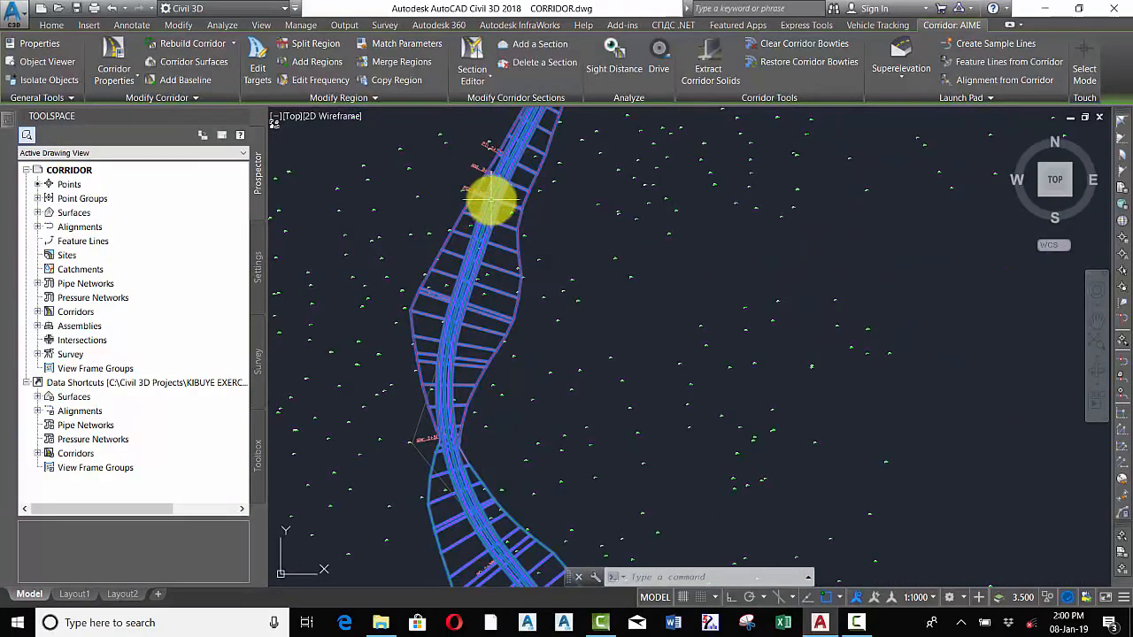
{"action": "scroll", "coordinate": [521, 255], "scroll_direction": "down", "scroll_amount": 2}
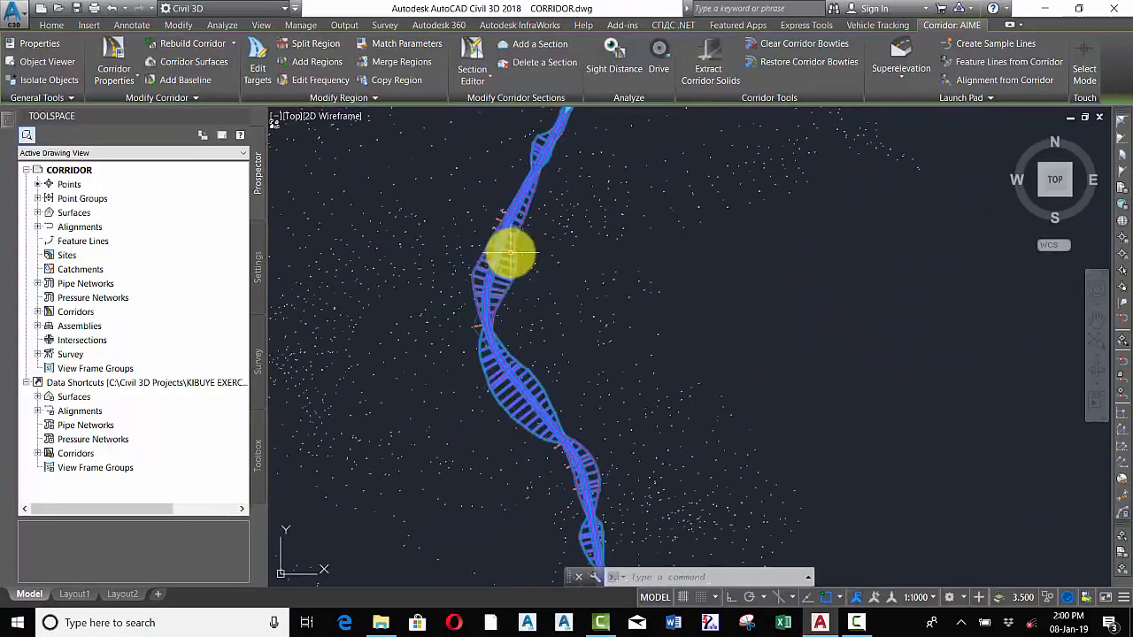
{"action": "scroll", "coordinate": [528, 278], "scroll_direction": "down", "scroll_amount": 5}
{"action": "scroll", "coordinate": [504, 379], "scroll_direction": "up", "scroll_amount": 4}
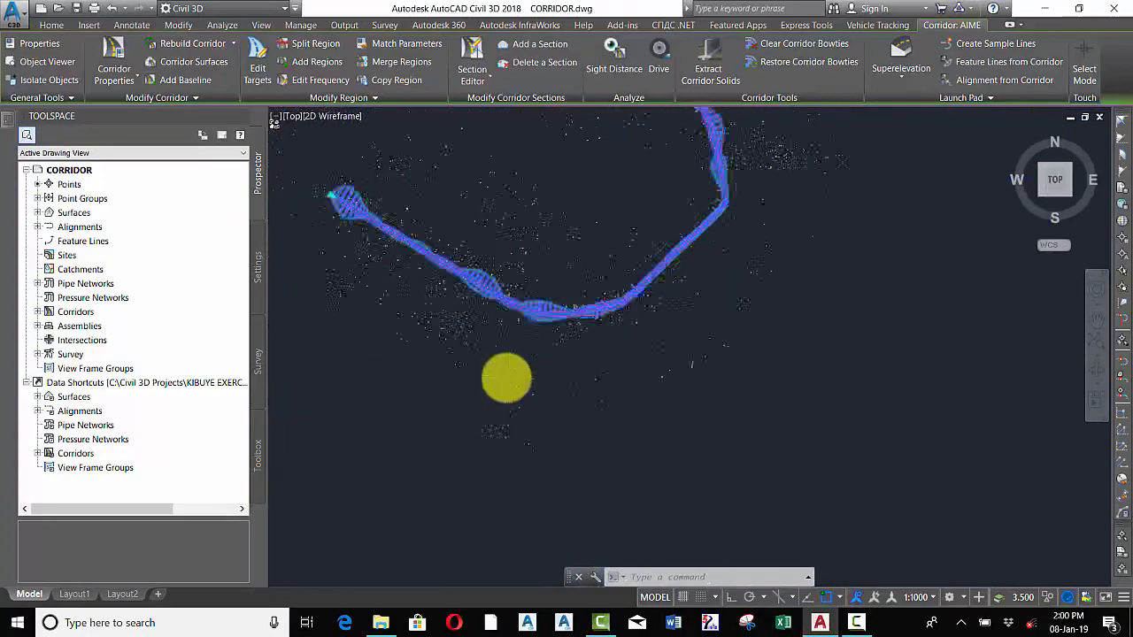
{"action": "scroll", "coordinate": [696, 316], "scroll_direction": "down", "scroll_amount": 5}
{"action": "scroll", "coordinate": [766, 291], "scroll_direction": "up", "scroll_amount": 3}
{"action": "scroll", "coordinate": [708, 301], "scroll_direction": "up", "scroll_amount": 2}
{"action": "scroll", "coordinate": [708, 301], "scroll_direction": "up", "scroll_amount": 3}
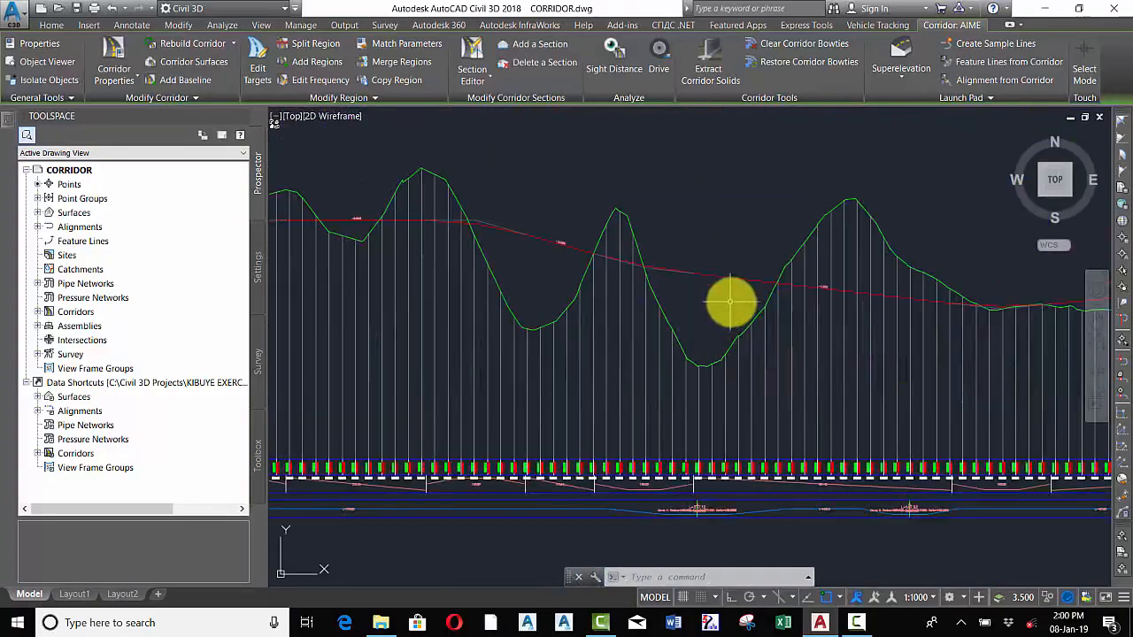
Examine the profile view's ground line, design profile grades and station and elevation bands
{"action": "key", "text": "Escape"}
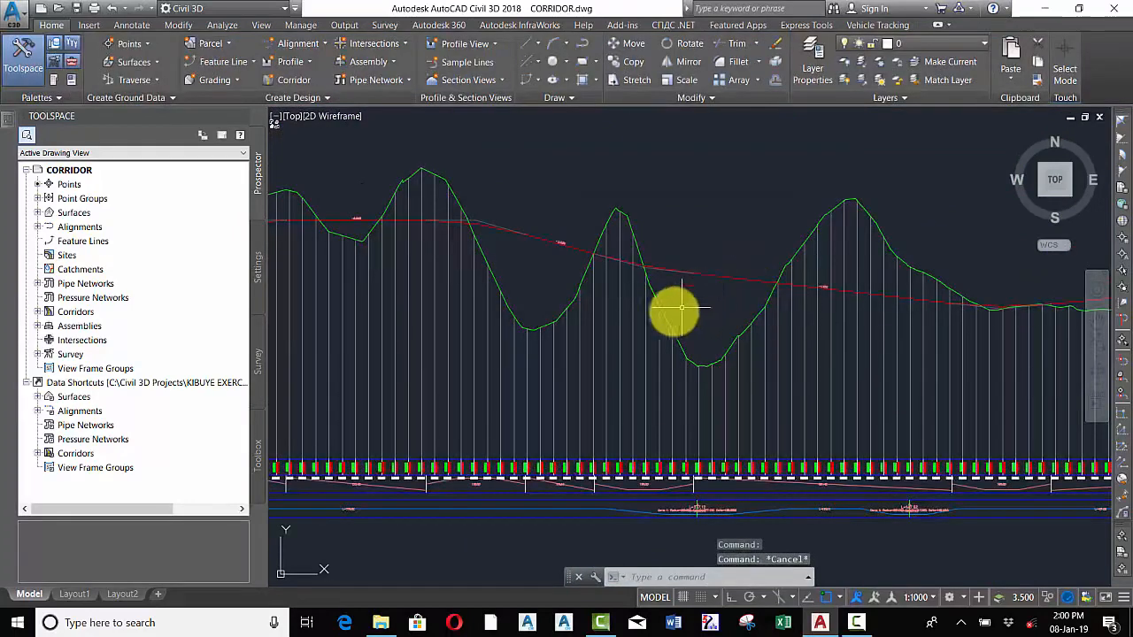
{"action": "scroll", "coordinate": [695, 323], "scroll_direction": "down", "scroll_amount": 2}
{"action": "scroll", "coordinate": [694, 323], "scroll_direction": "down", "scroll_amount": 2}
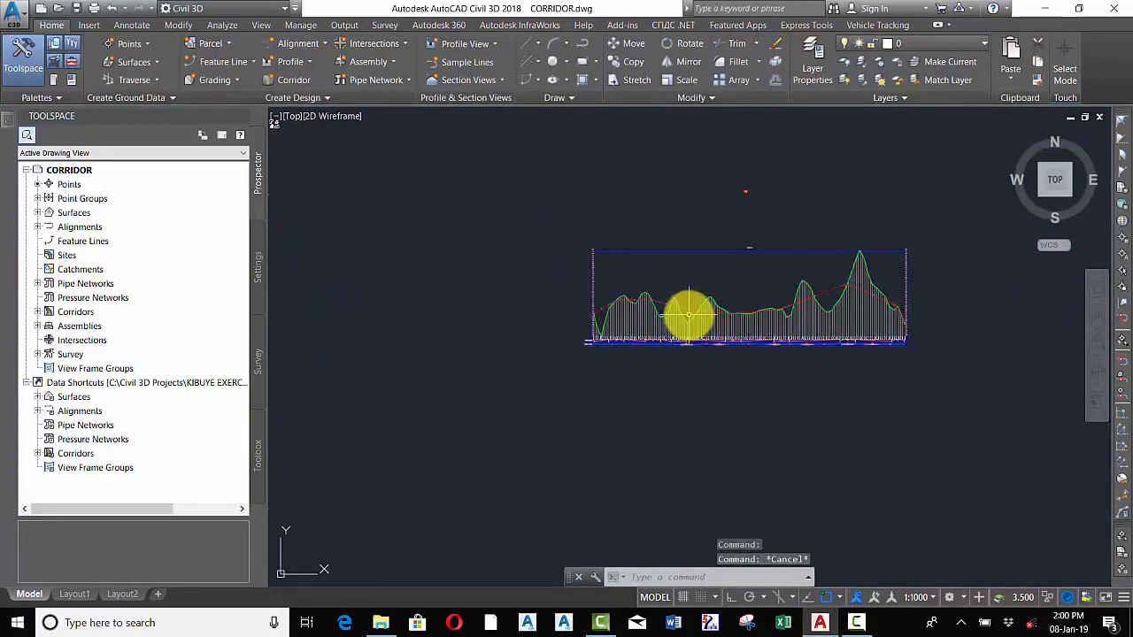
{"action": "scroll", "coordinate": [688, 313], "scroll_direction": "up", "scroll_amount": 4}
{"action": "scroll", "coordinate": [619, 283], "scroll_direction": "up", "scroll_amount": 3}
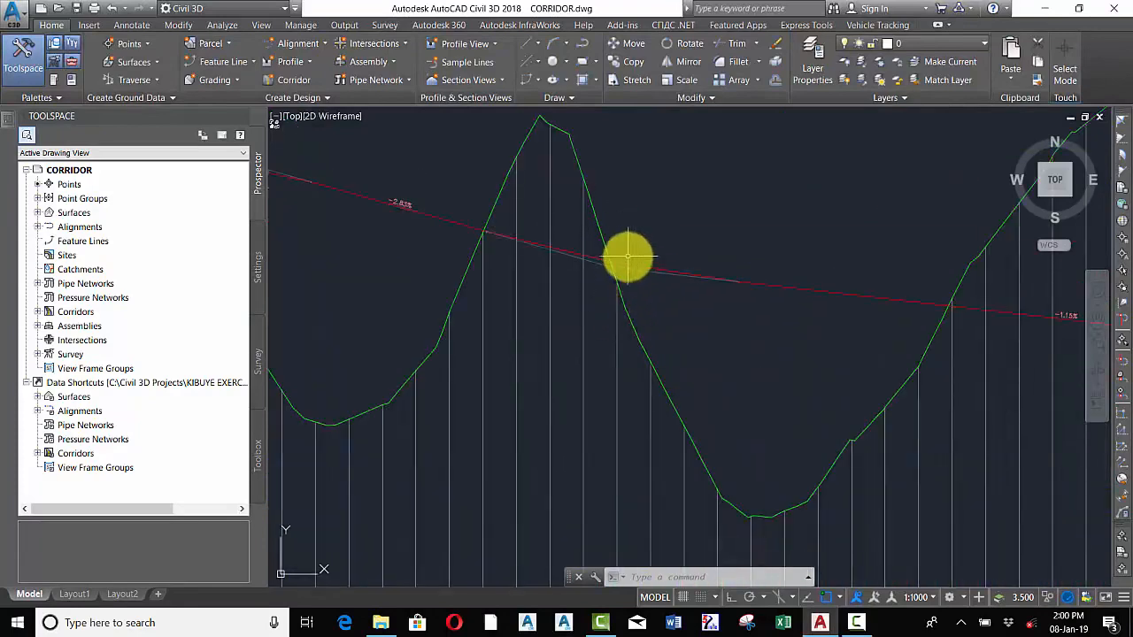
{"action": "scroll", "coordinate": [622, 261], "scroll_direction": "down", "scroll_amount": 2}
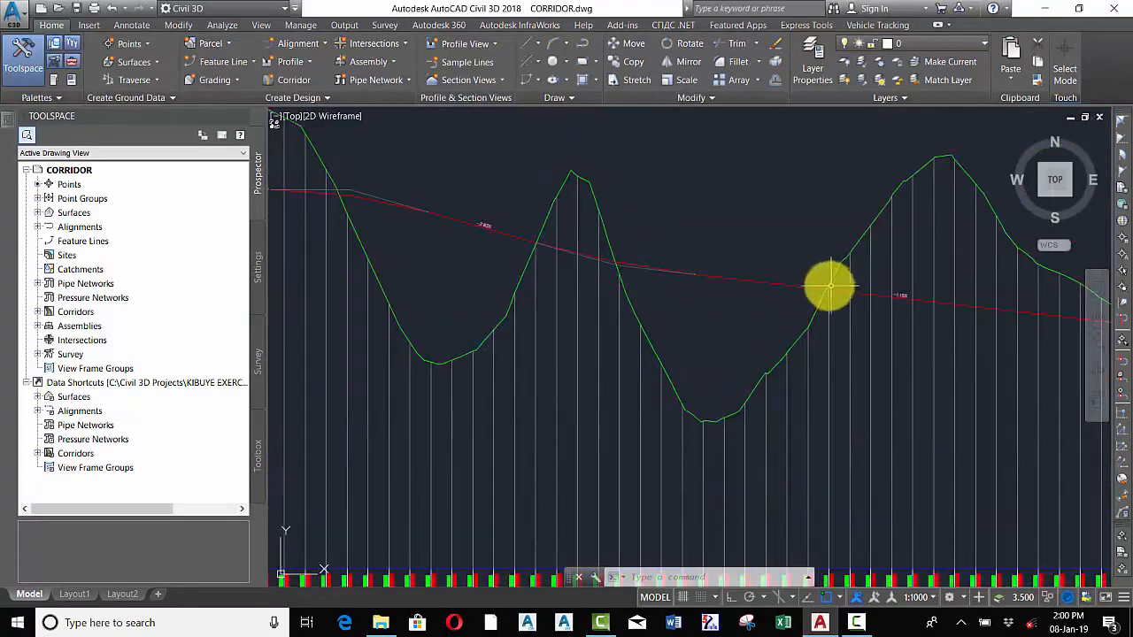
{"action": "scroll", "coordinate": [712, 324], "scroll_direction": "down", "scroll_amount": 4}
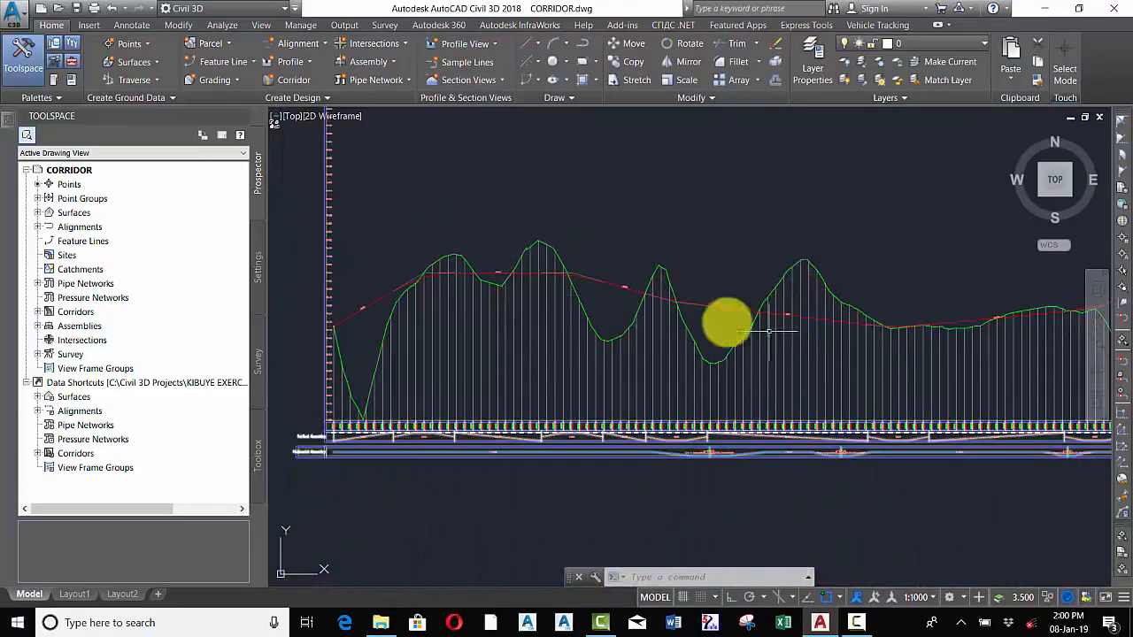
{"action": "scroll", "coordinate": [690, 310], "scroll_direction": "up", "scroll_amount": 5}
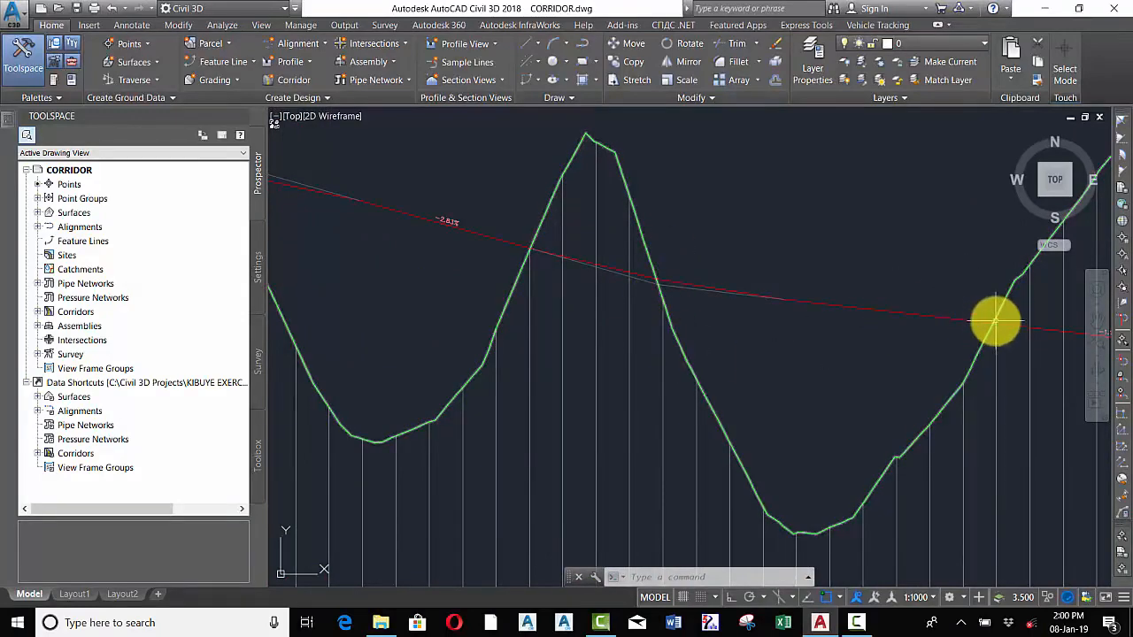
{"action": "scroll", "coordinate": [734, 316], "scroll_direction": "down", "scroll_amount": 4}
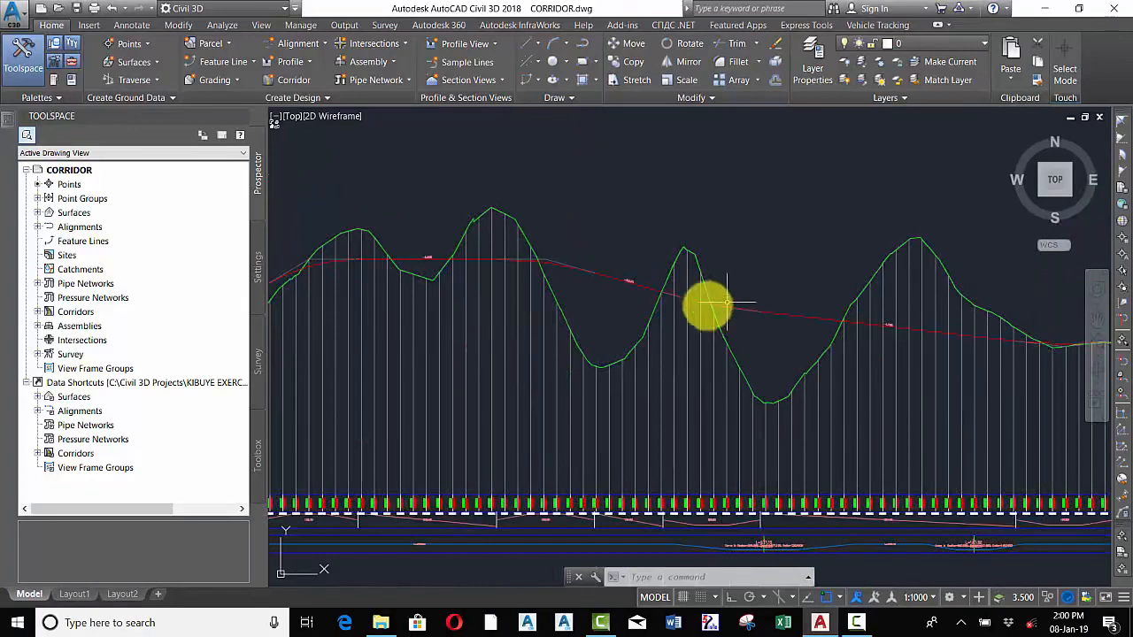
{"action": "scroll", "coordinate": [712, 307], "scroll_direction": "up", "scroll_amount": 4}
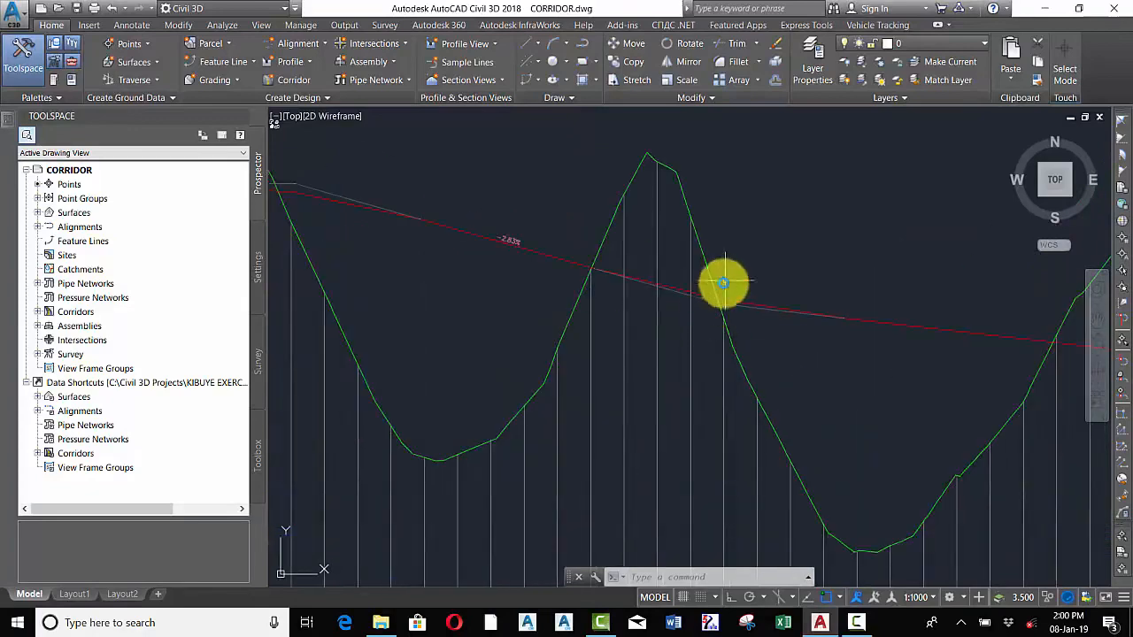
{"action": "scroll", "coordinate": [725, 282], "scroll_direction": "down", "scroll_amount": 4}
{"action": "scroll", "coordinate": [721, 290], "scroll_direction": "up", "scroll_amount": 4}
{"action": "scroll", "coordinate": [725, 288], "scroll_direction": "down", "scroll_amount": 4}
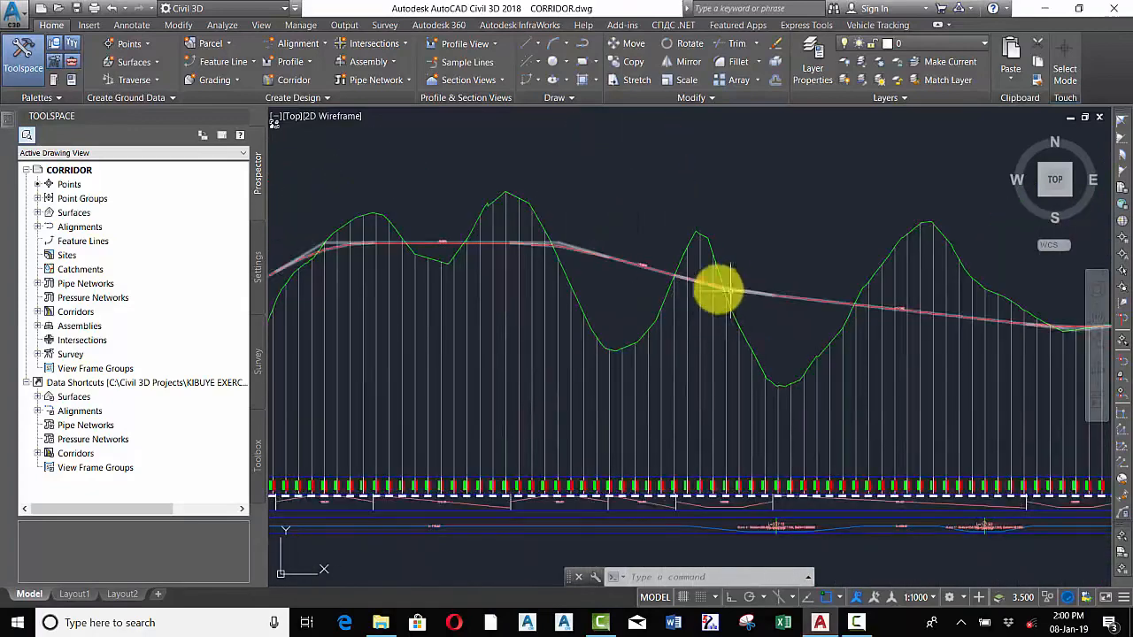
{"action": "scroll", "coordinate": [721, 289], "scroll_direction": "up", "scroll_amount": 4}
{"action": "scroll", "coordinate": [731, 293], "scroll_direction": "down", "scroll_amount": 5}
{"action": "scroll", "coordinate": [794, 296], "scroll_direction": "up", "scroll_amount": 5}
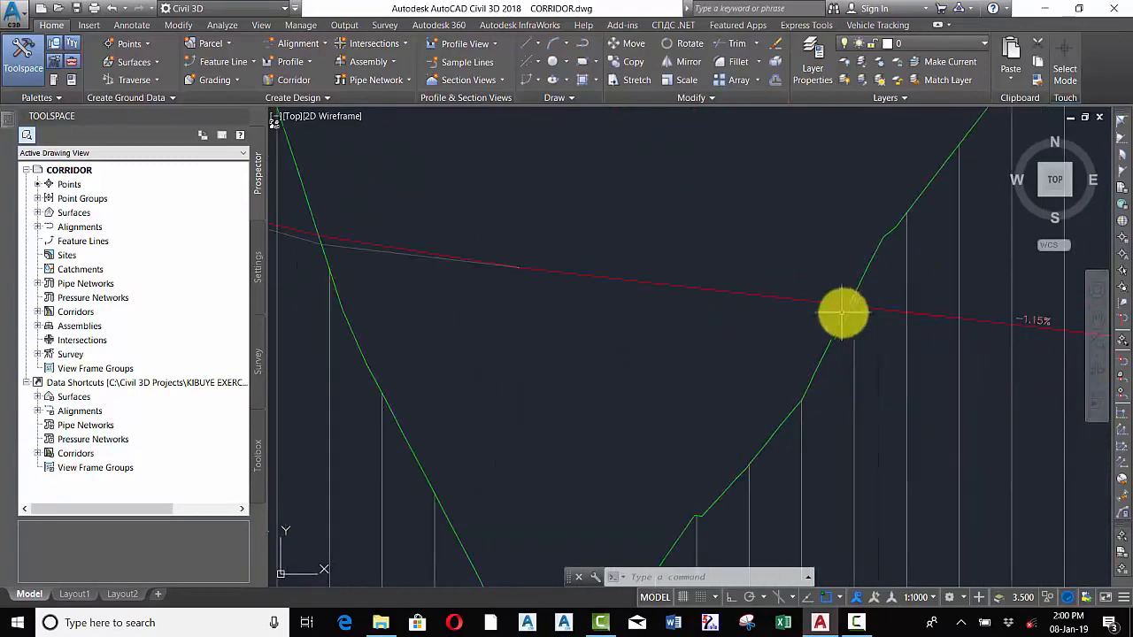
{"action": "scroll", "coordinate": [842, 310], "scroll_direction": "down", "scroll_amount": 5}
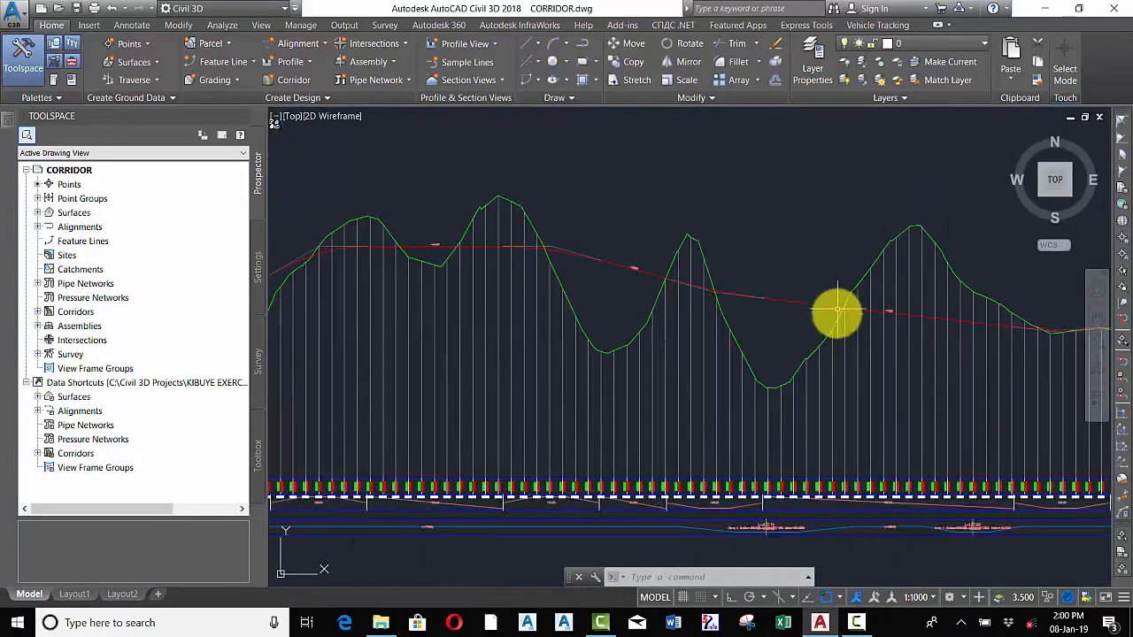
{"action": "scroll", "coordinate": [837, 311], "scroll_direction": "down", "scroll_amount": 3}
{"action": "scroll", "coordinate": [825, 344], "scroll_direction": "up", "scroll_amount": 3}
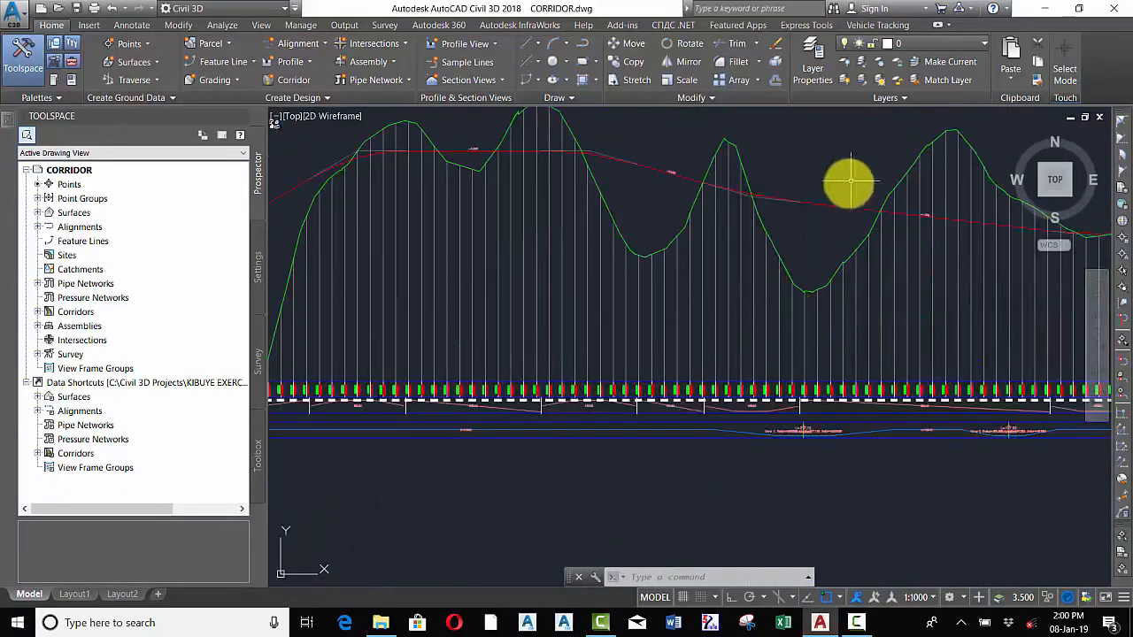
{"action": "scroll", "coordinate": [847, 182], "scroll_direction": "up", "scroll_amount": 4}
{"action": "scroll", "coordinate": [771, 209], "scroll_direction": "up", "scroll_amount": 3}
{"action": "scroll", "coordinate": [681, 176], "scroll_direction": "down", "scroll_amount": 3}
{"action": "scroll", "coordinate": [678, 171], "scroll_direction": "up", "scroll_amount": 3}
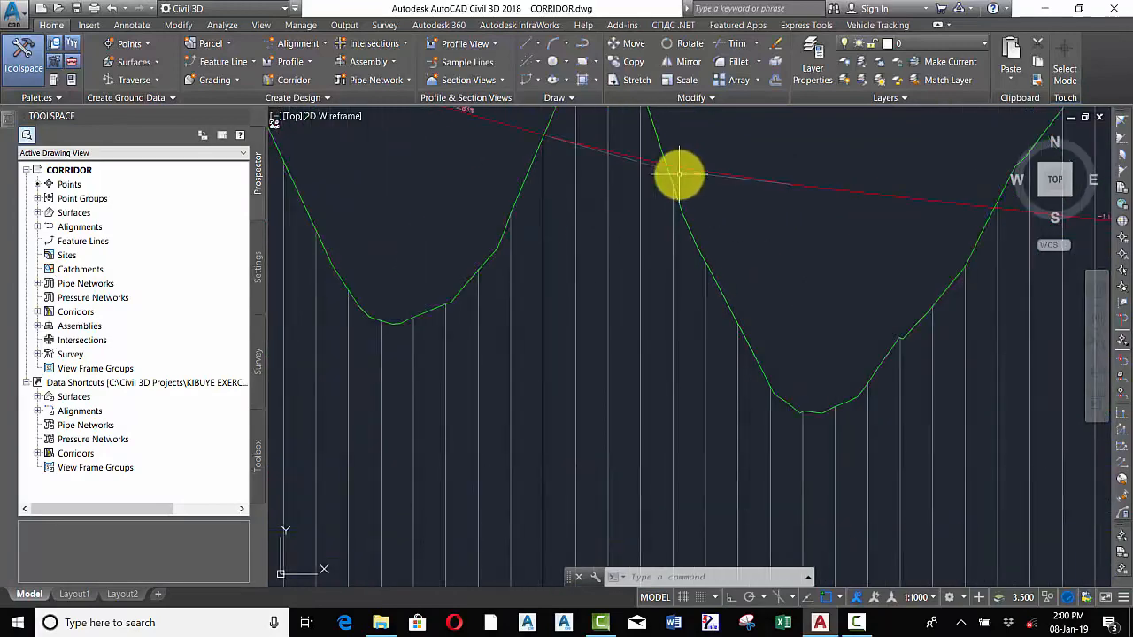
{"action": "scroll", "coordinate": [672, 177], "scroll_direction": "down", "scroll_amount": 3}
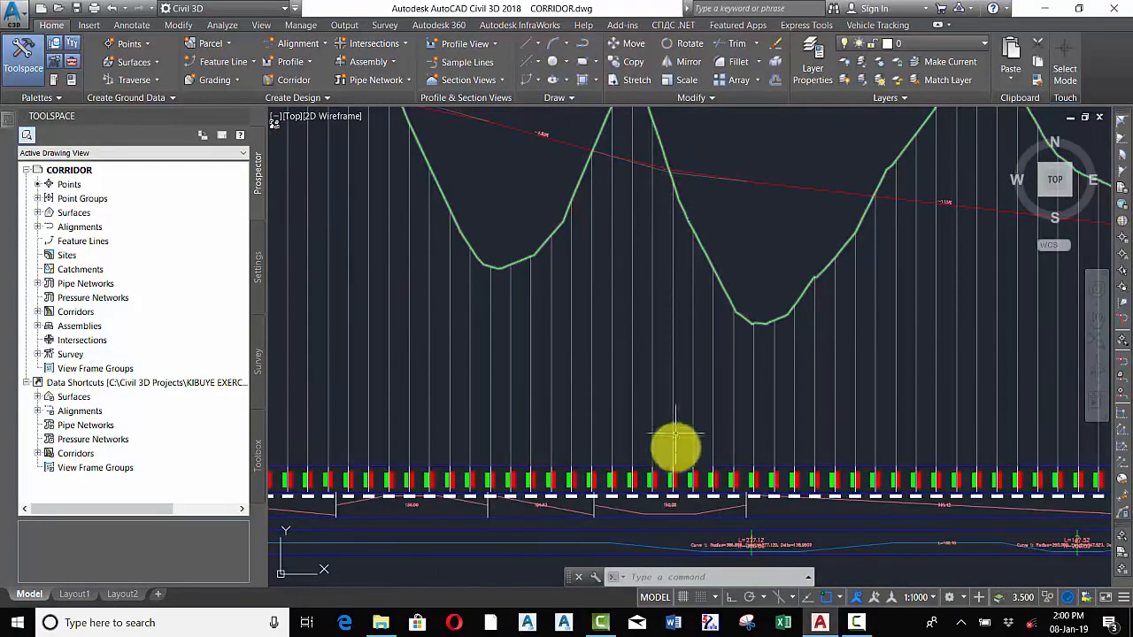
{"action": "scroll", "coordinate": [675, 505], "scroll_direction": "up", "scroll_amount": 4}
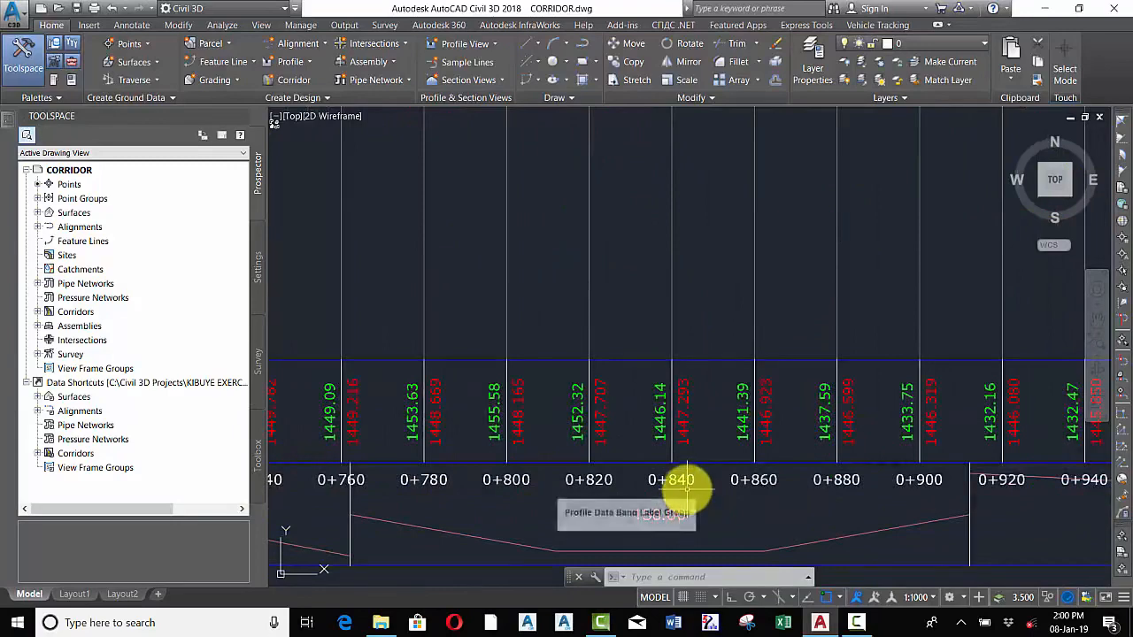
{"action": "scroll", "coordinate": [682, 486], "scroll_direction": "down", "scroll_amount": 4}
{"action": "scroll", "coordinate": [880, 187], "scroll_direction": "up", "scroll_amount": 3}
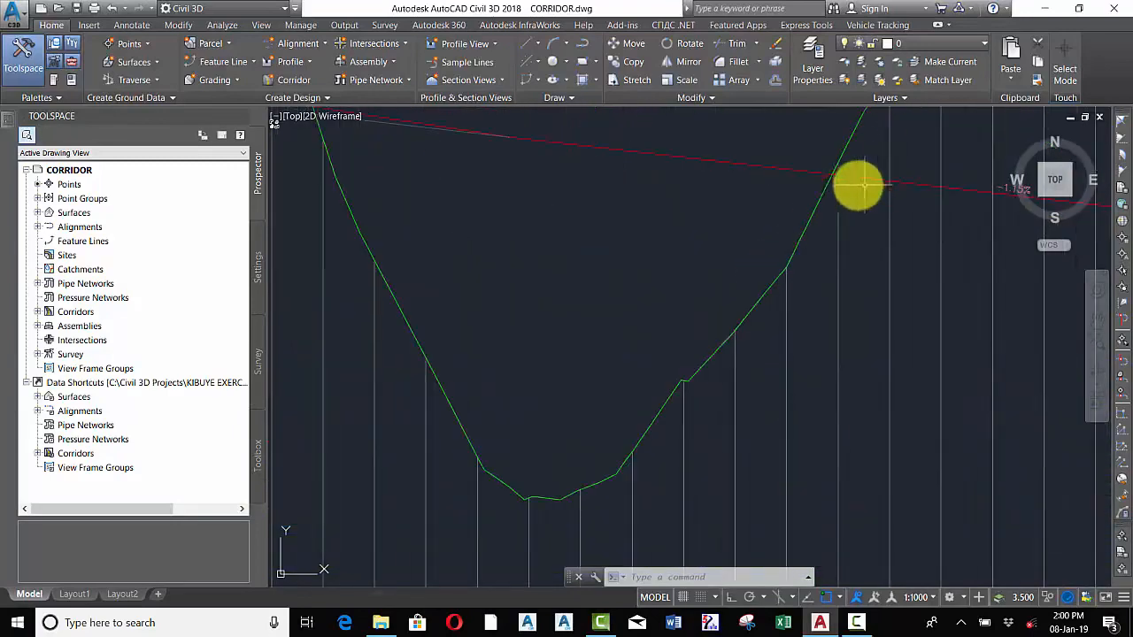
{"action": "scroll", "coordinate": [836, 184], "scroll_direction": "down", "scroll_amount": 3}
{"action": "scroll", "coordinate": [855, 354], "scroll_direction": "up", "scroll_amount": 5}
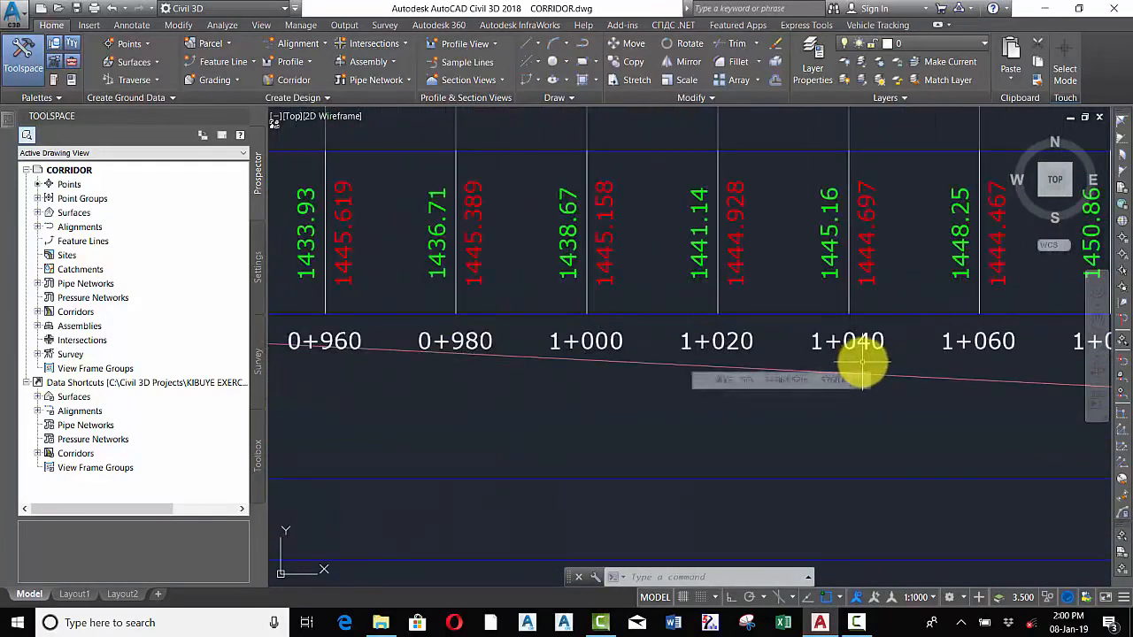
{"action": "scroll", "coordinate": [848, 356], "scroll_direction": "down", "scroll_amount": 5}
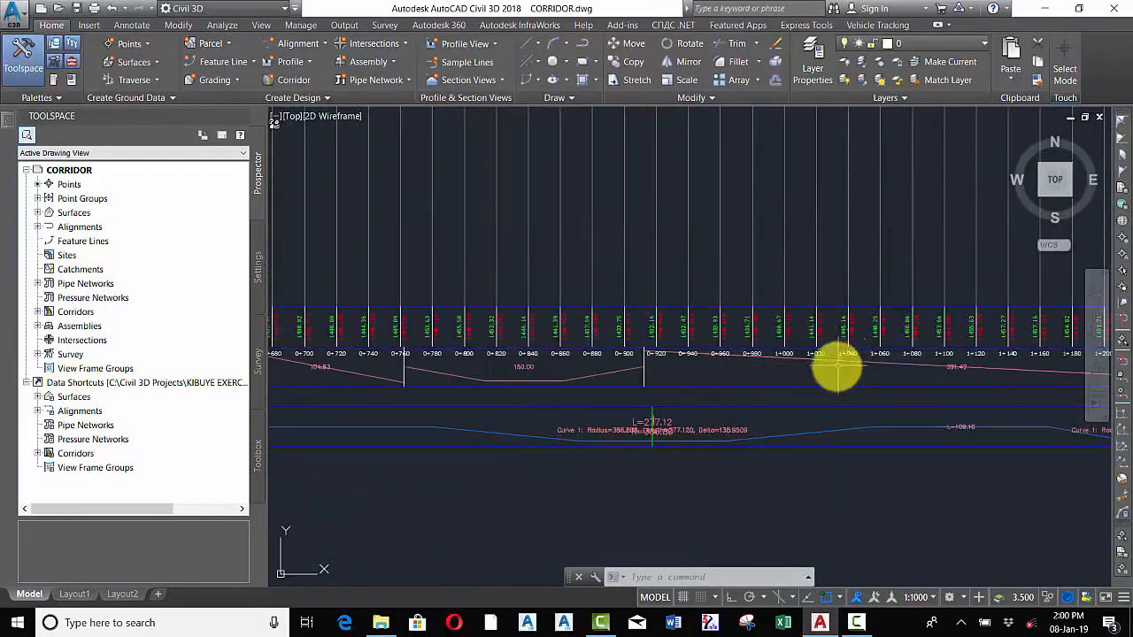
{"action": "scroll", "coordinate": [837, 361], "scroll_direction": "down", "scroll_amount": 3}
{"action": "scroll", "coordinate": [812, 349], "scroll_direction": "down", "scroll_amount": 2}
{"action": "scroll", "coordinate": [773, 335], "scroll_direction": "down", "scroll_amount": 3}
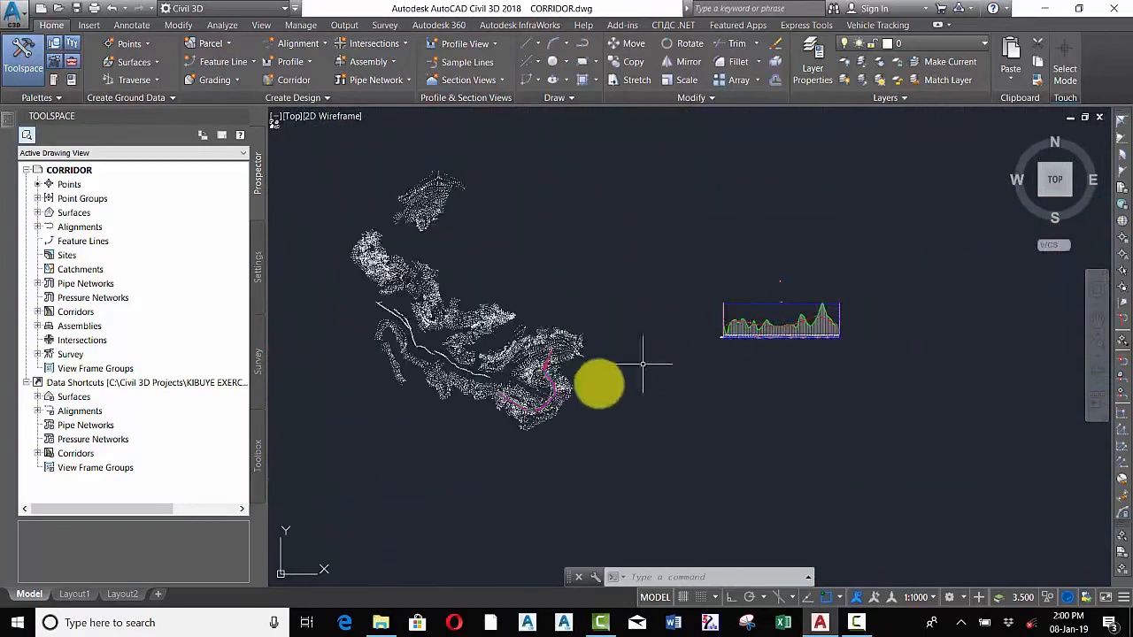
{"action": "scroll", "coordinate": [557, 397], "scroll_direction": "up", "scroll_amount": 4}
{"action": "scroll", "coordinate": [486, 372], "scroll_direction": "up", "scroll_amount": 2}
{"action": "scroll", "coordinate": [462, 327], "scroll_direction": "up", "scroll_amount": 2}
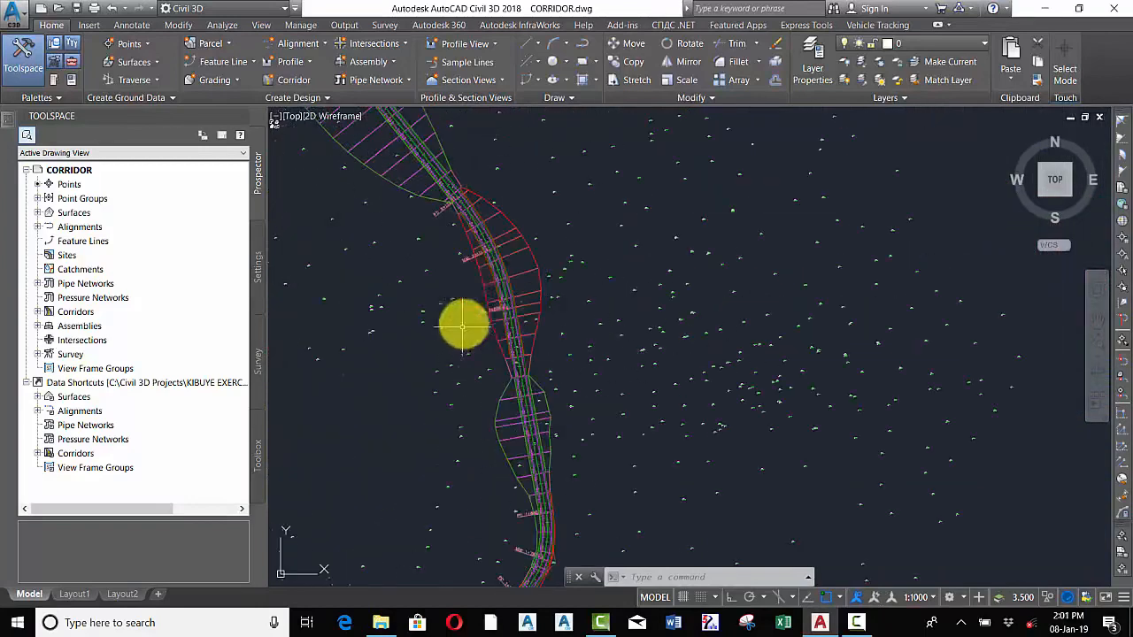
{"action": "left_click", "coordinate": [501, 238]}
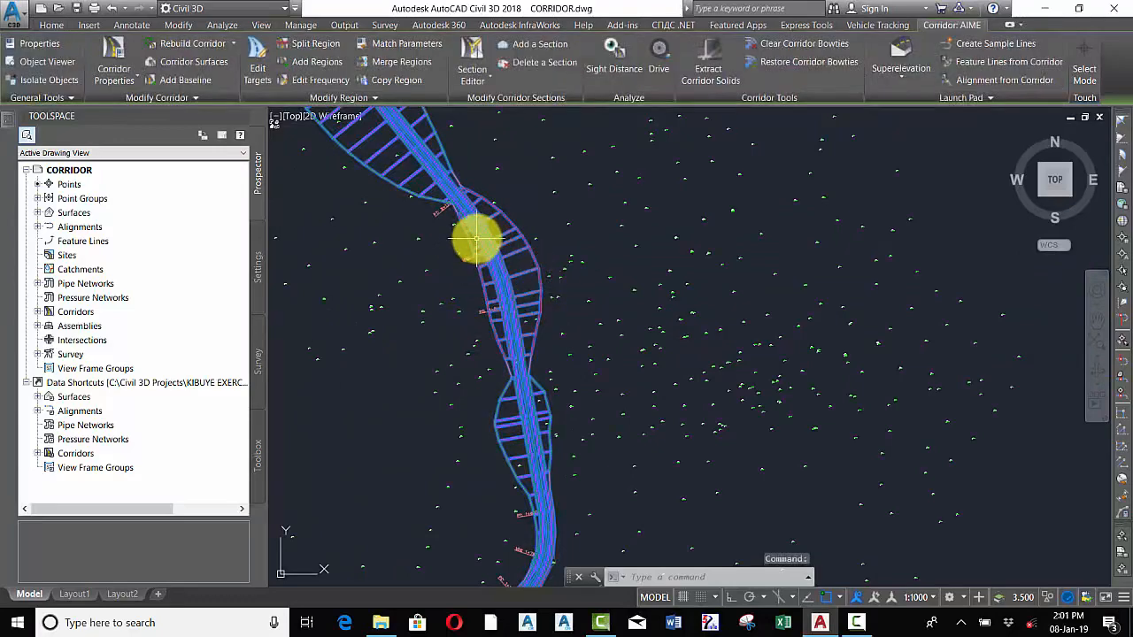
{"action": "right_click", "coordinate": [473, 223]}
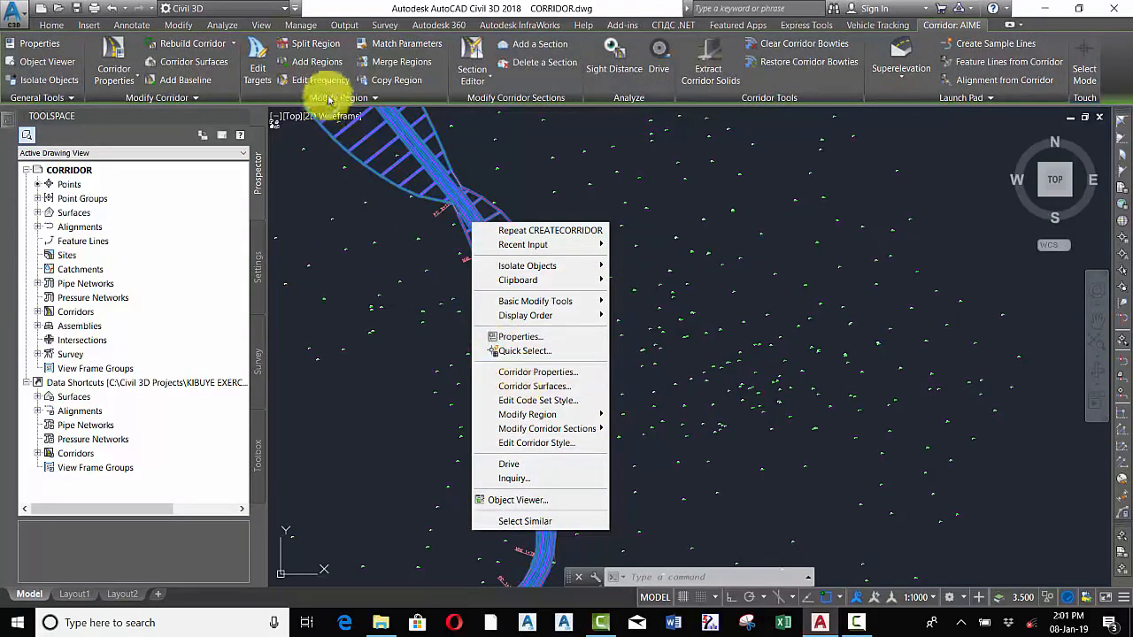
{"action": "left_click", "coordinate": [309, 46]}
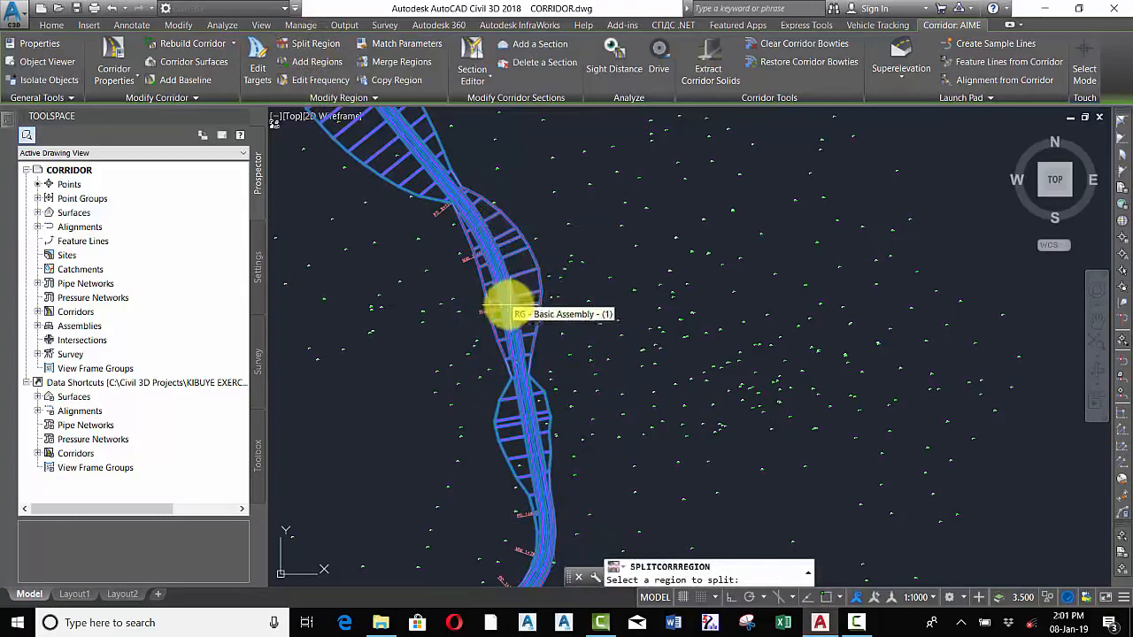
{"action": "left_click", "coordinate": [504, 302]}
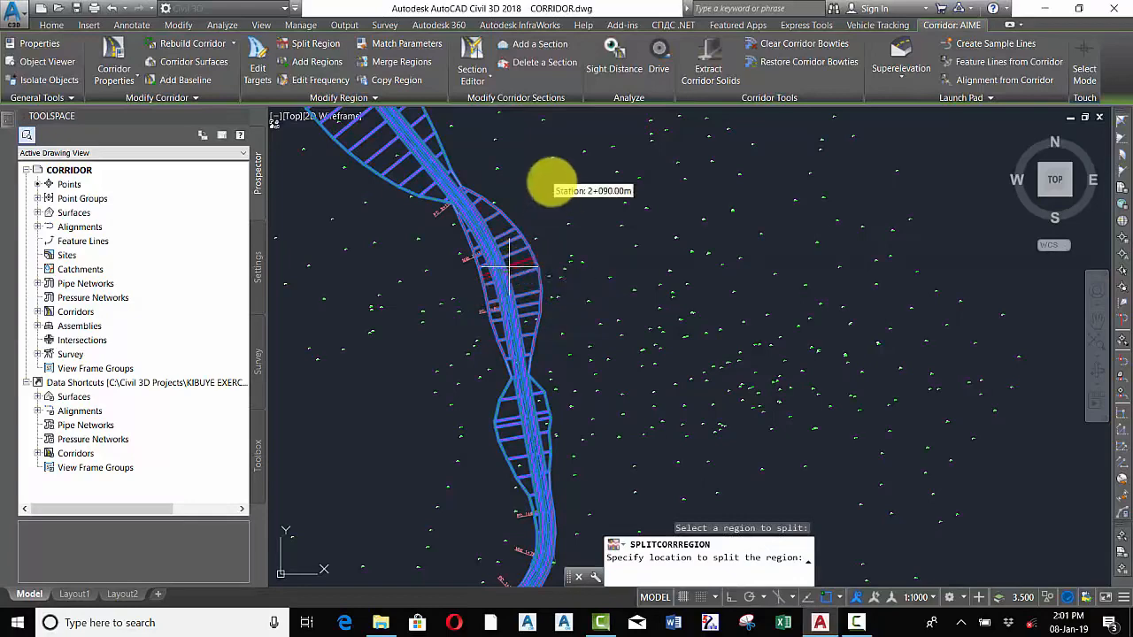
{"action": "scroll", "coordinate": [552, 183], "scroll_direction": "down", "scroll_amount": 3}
{"action": "key", "text": "Escape"}
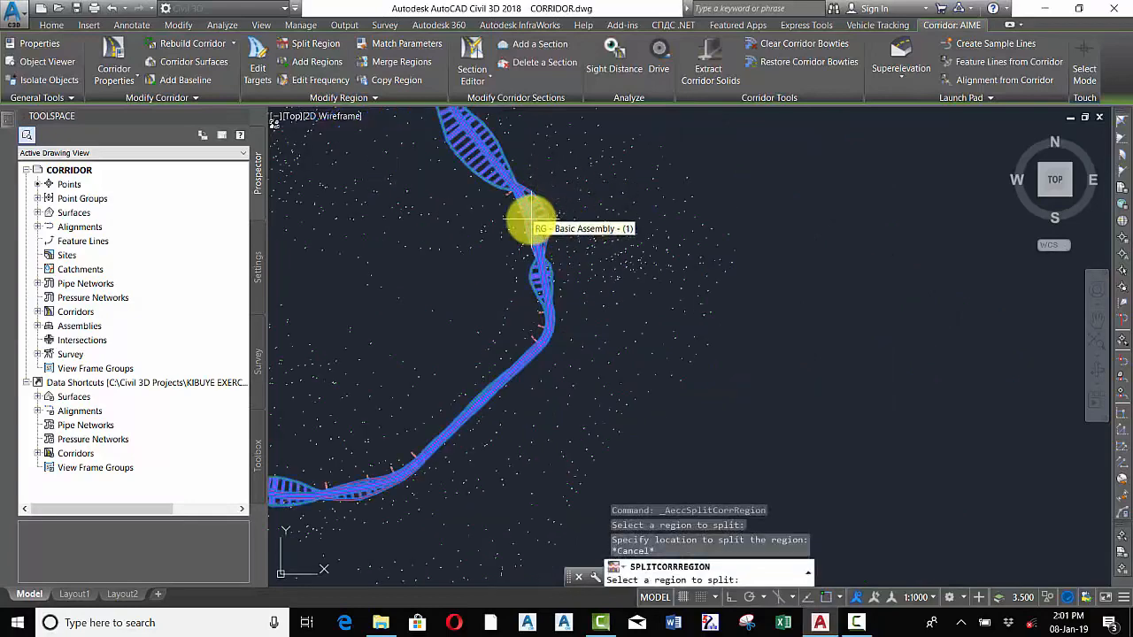
Cancel the split command and open the AIME corridor's properties at the baseline and region parameters
{"action": "key", "text": "Escape"}
{"action": "right_click", "coordinate": [531, 214]}
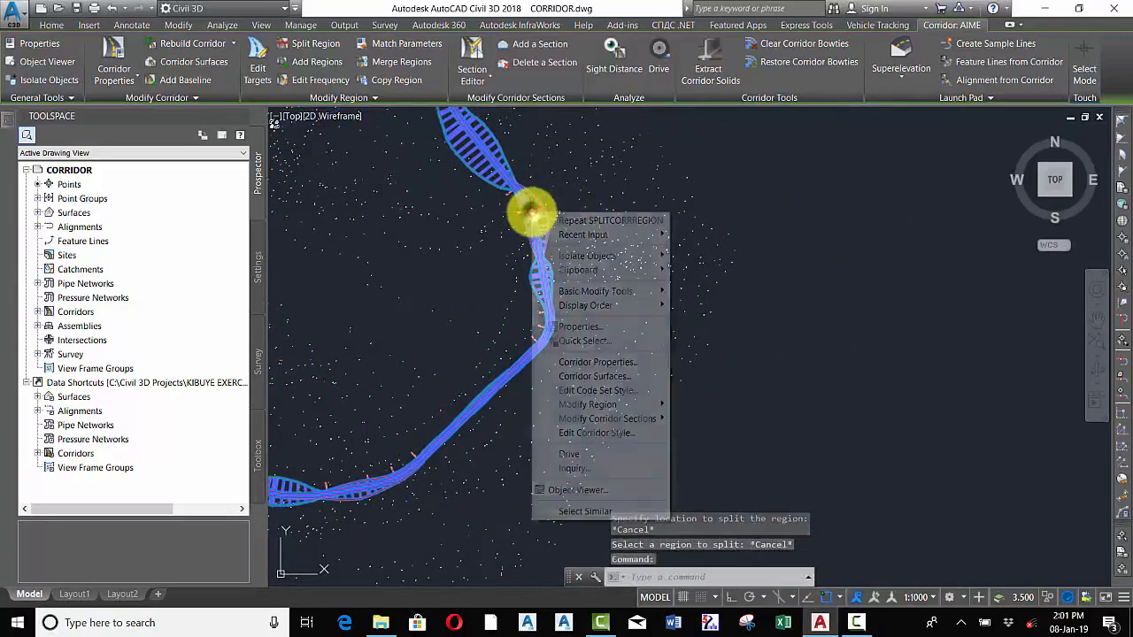
{"action": "left_click", "coordinate": [588, 362]}
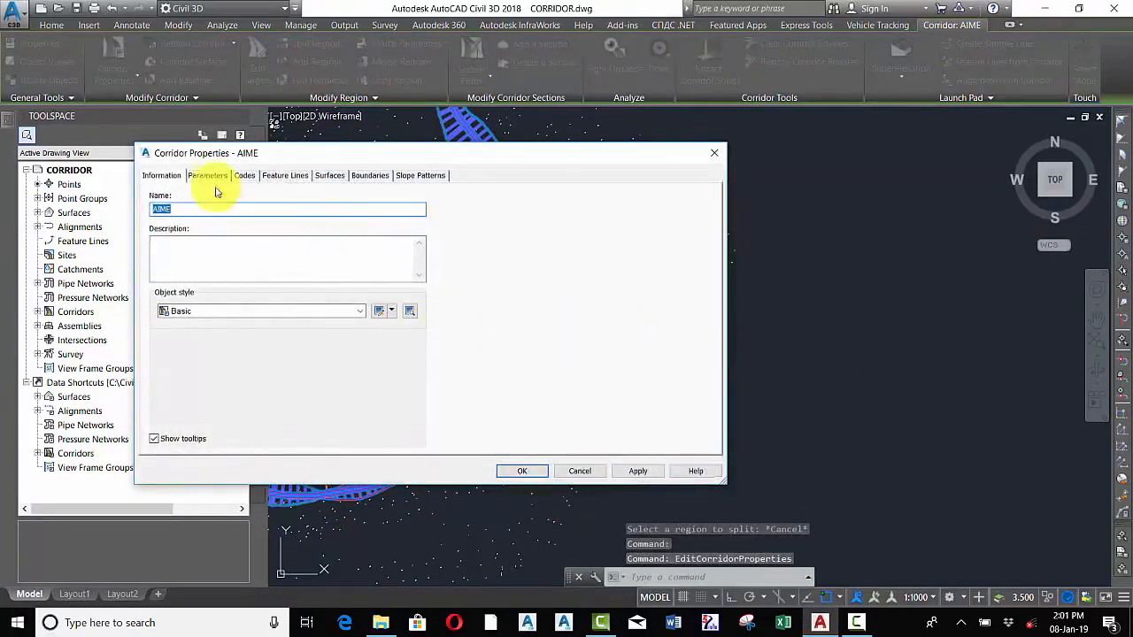
{"action": "left_click", "coordinate": [209, 175]}
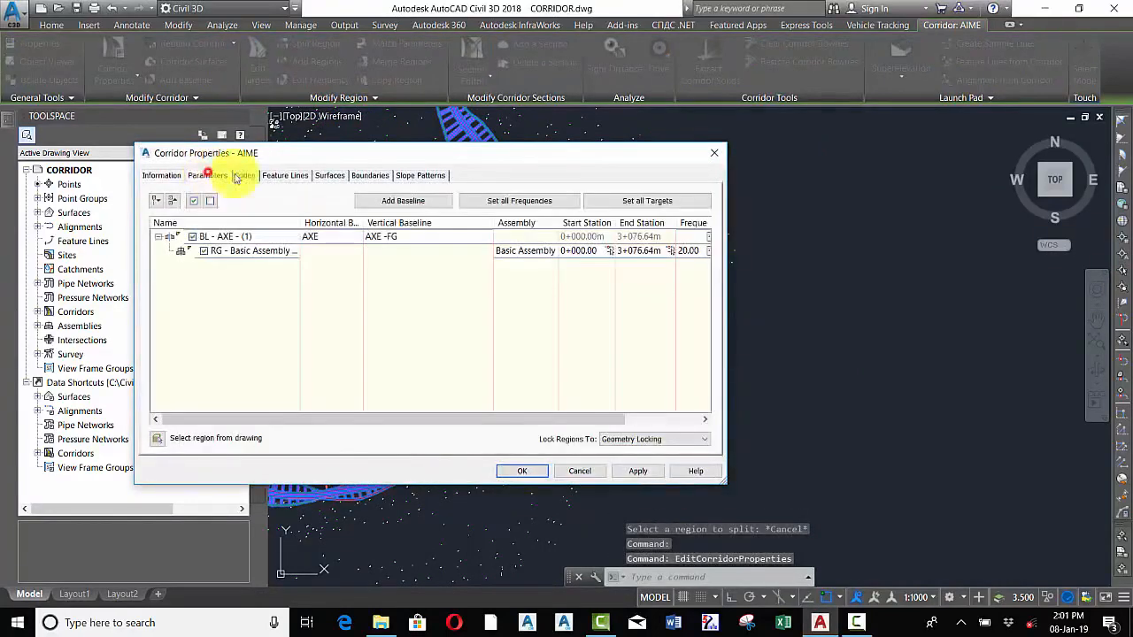
{"action": "left_click_drag", "start_coordinate": [373, 157], "coordinate": [475, 162]}
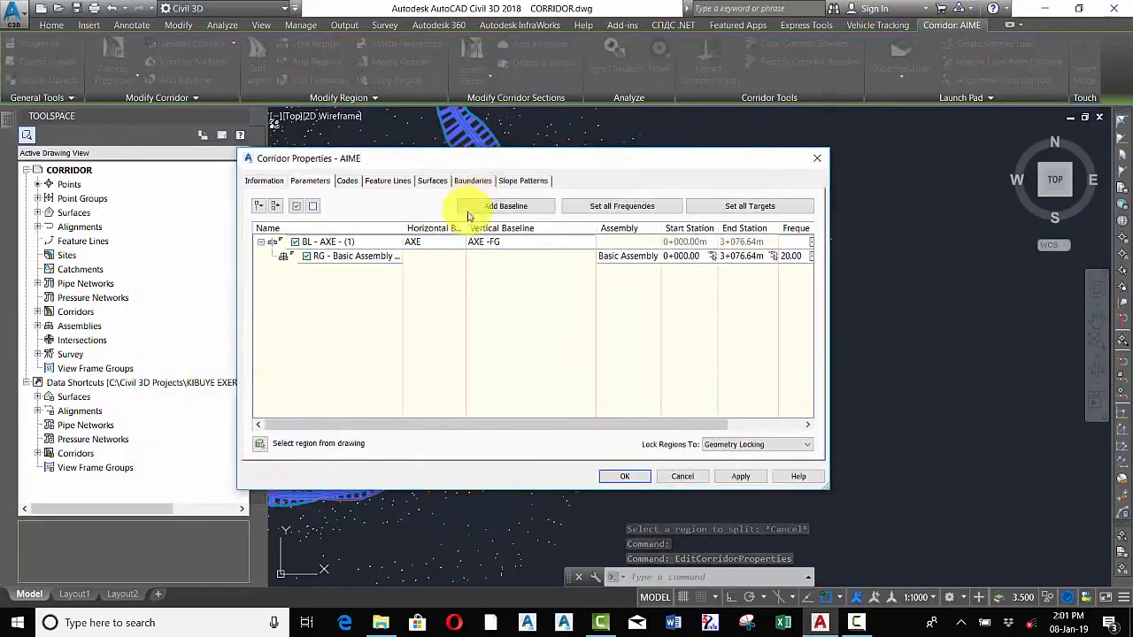
Split the Basic Assembly region along the baseline at stations about 0+840.90 and 1+039.70
{"action": "left_click", "coordinate": [369, 262]}
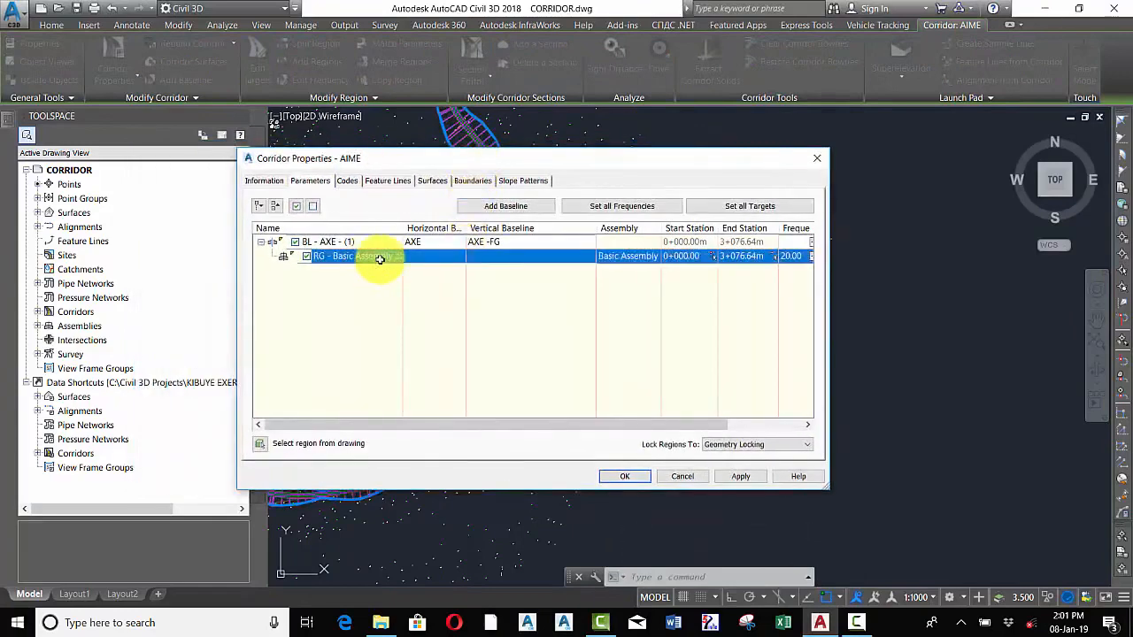
{"action": "mouse_move", "coordinate": [571, 167]}
{"action": "left_mouse_down"}
{"action": "mouse_move", "coordinate": [756, 345]}
{"action": "mouse_move", "coordinate": [801, 346]}
{"action": "left_mouse_up"}
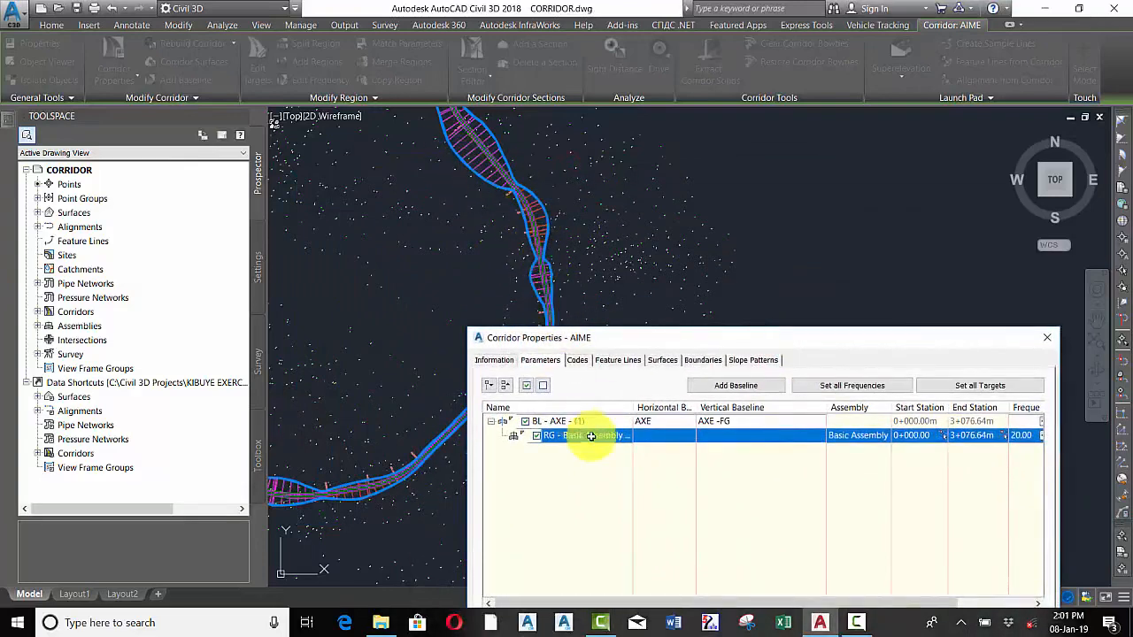
{"action": "mouse_move", "coordinate": [659, 338]}
{"action": "left_mouse_down"}
{"action": "mouse_move", "coordinate": [713, 342]}
{"action": "mouse_move", "coordinate": [717, 212]}
{"action": "mouse_move", "coordinate": [770, 183]}
{"action": "left_mouse_up"}
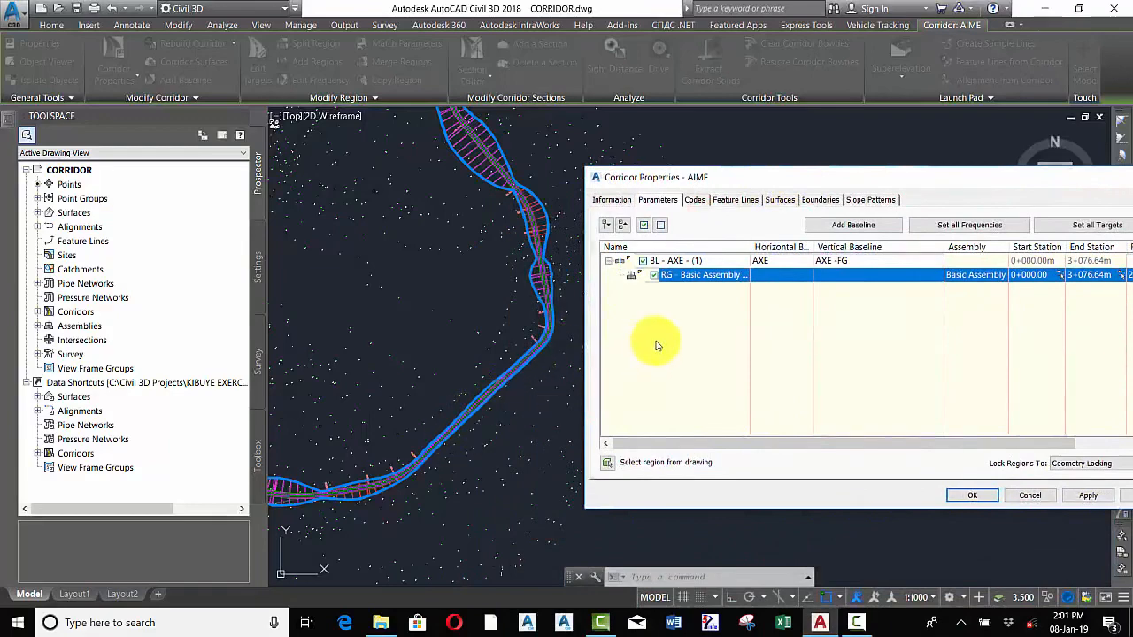
{"action": "right_click", "coordinate": [705, 276]}
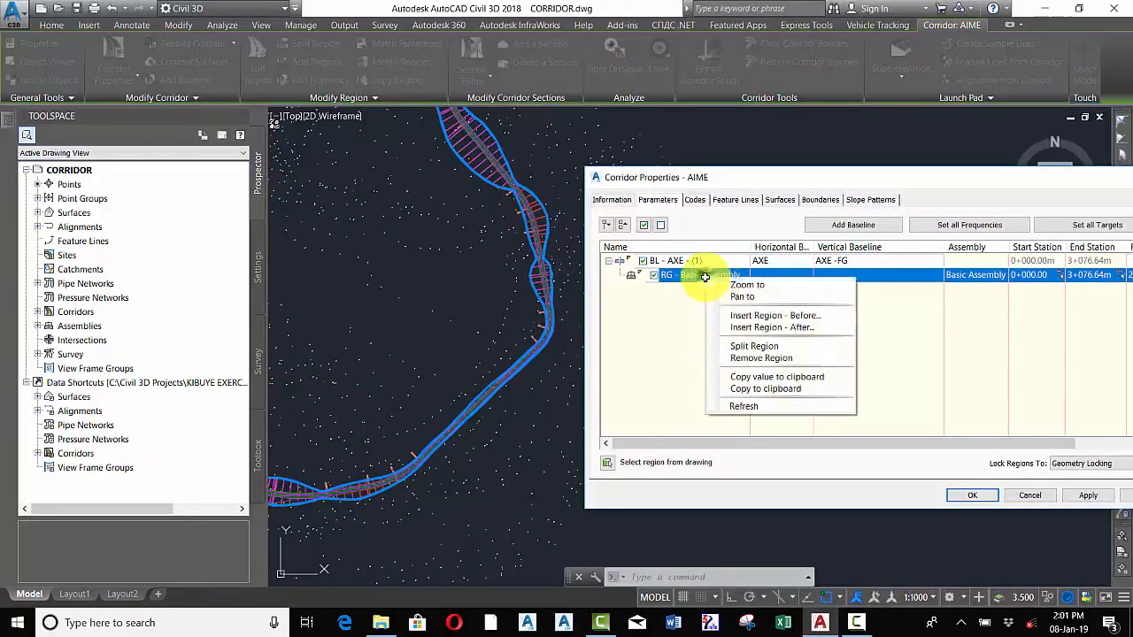
{"action": "left_click", "coordinate": [746, 346]}
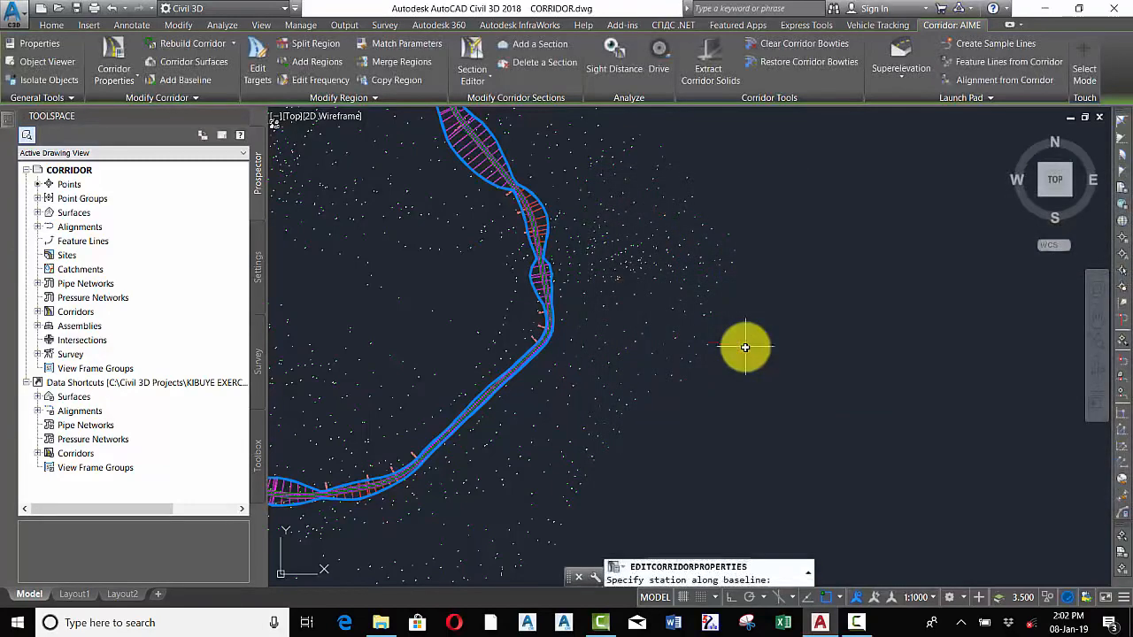
{"action": "scroll", "coordinate": [708, 347], "scroll_direction": "down", "scroll_amount": 1}
{"action": "scroll", "coordinate": [633, 396], "scroll_direction": "up", "scroll_amount": 1}
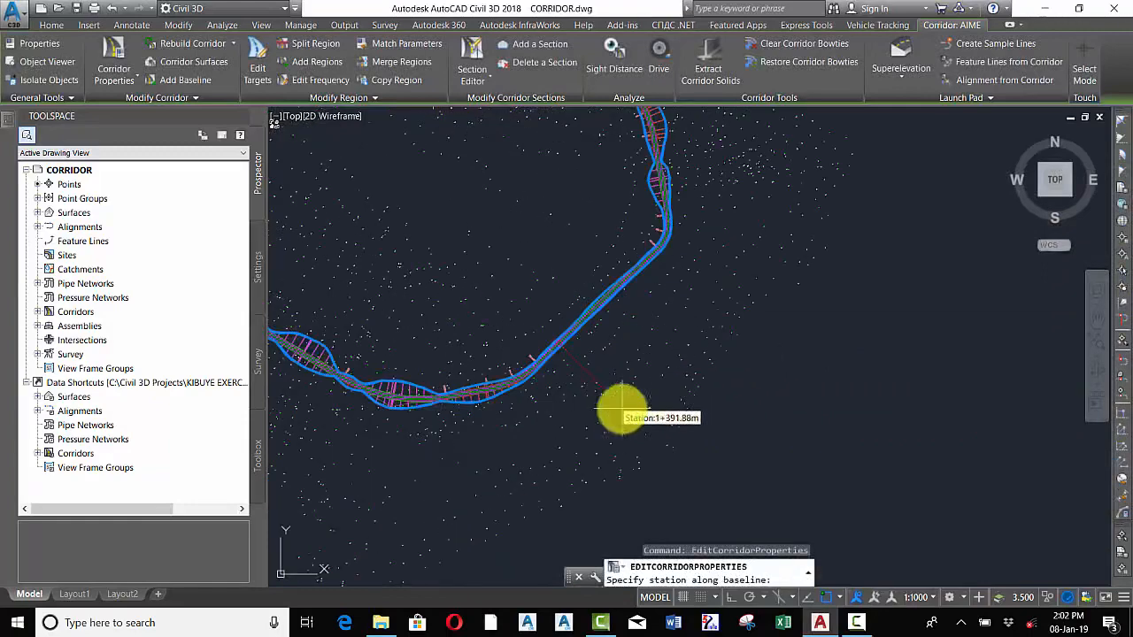
{"action": "scroll", "coordinate": [548, 390], "scroll_direction": "down", "scroll_amount": 1}
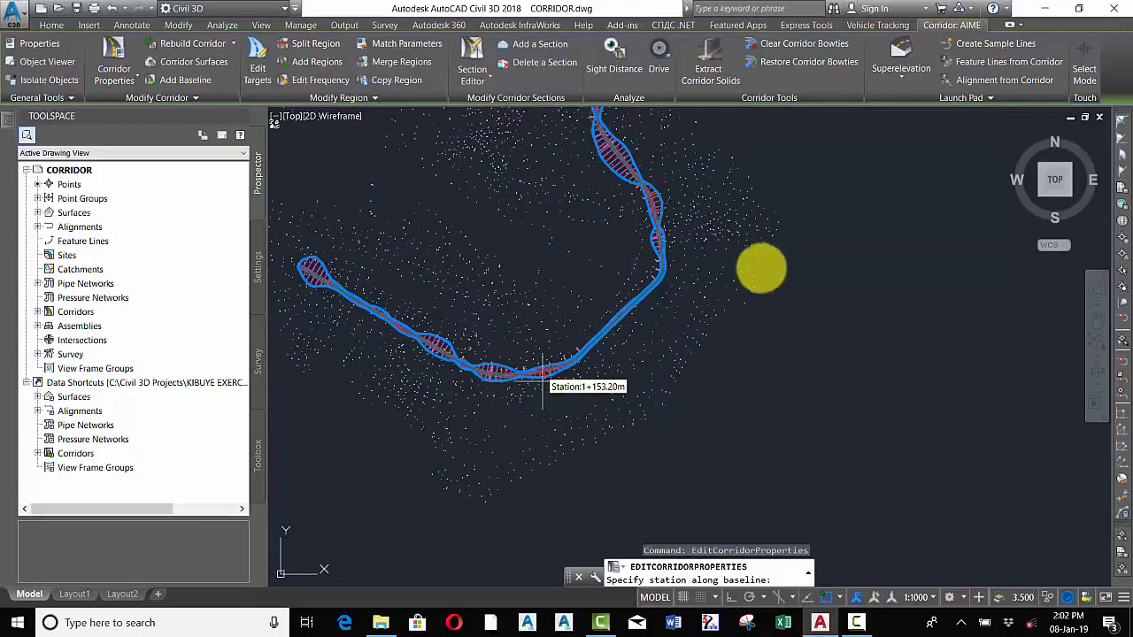
{"action": "left_click", "coordinate": [761, 268]}
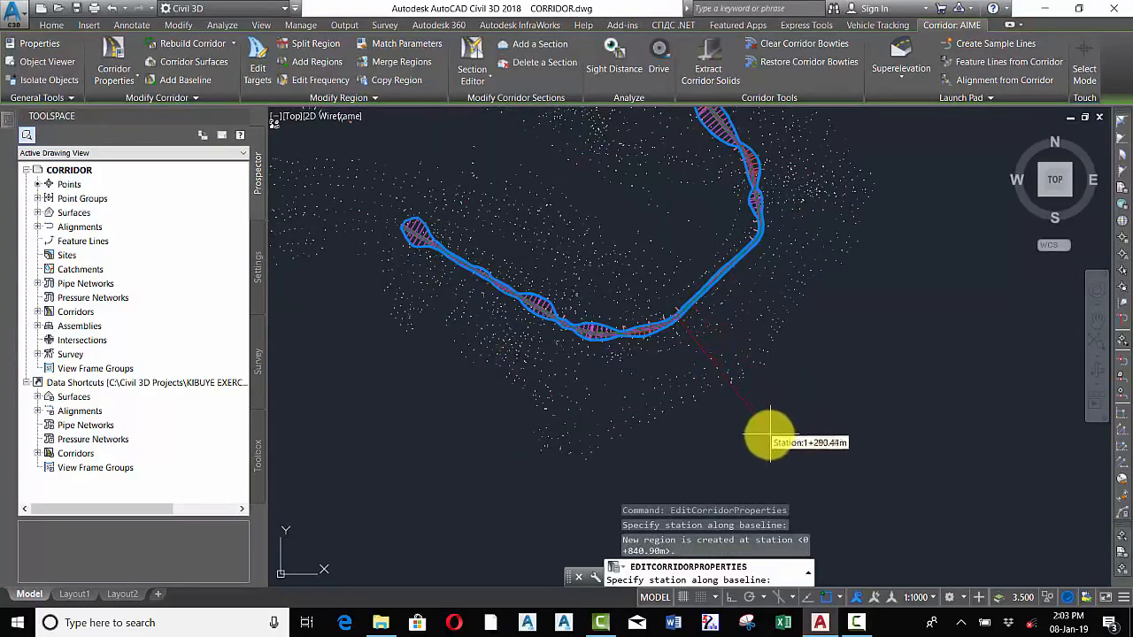
{"action": "left_click", "coordinate": [639, 482]}
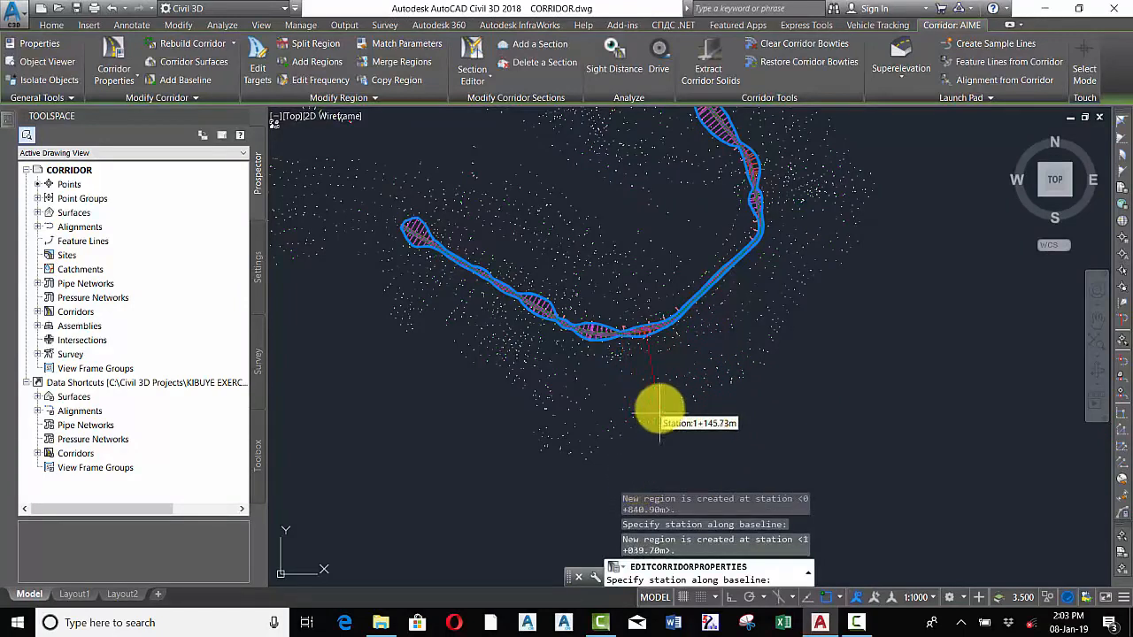
{"action": "key", "text": "Return"}
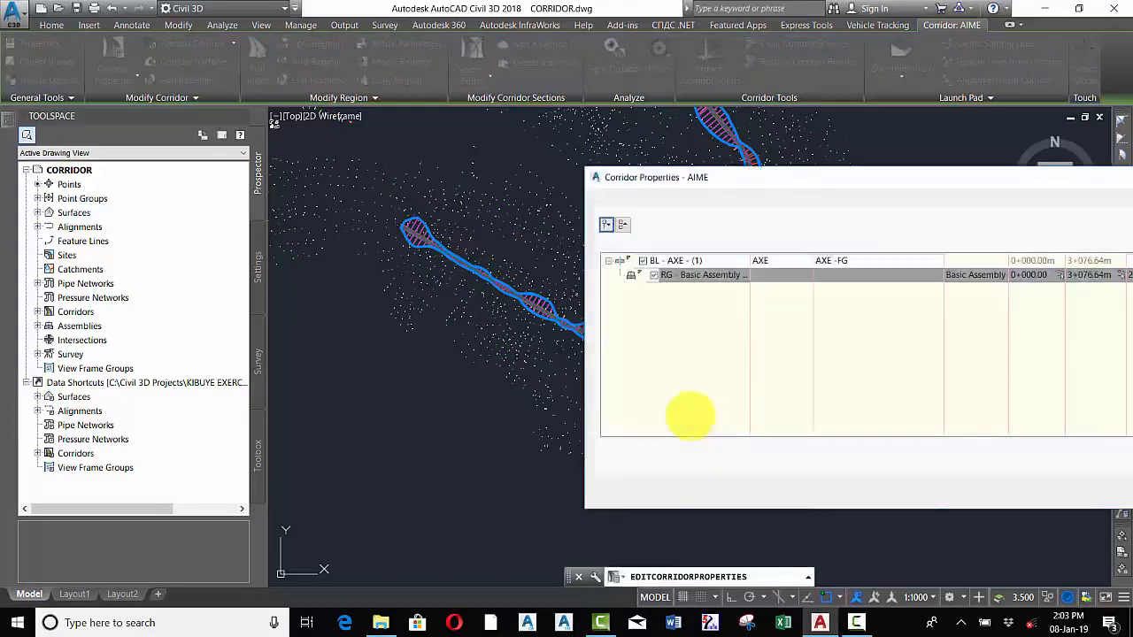
Set the middle region's start station to 0+840.00 and end station to 1+040.00, and apply the change
{"action": "left_click_drag", "start_coordinate": [873, 169], "coordinate": [689, 154]}
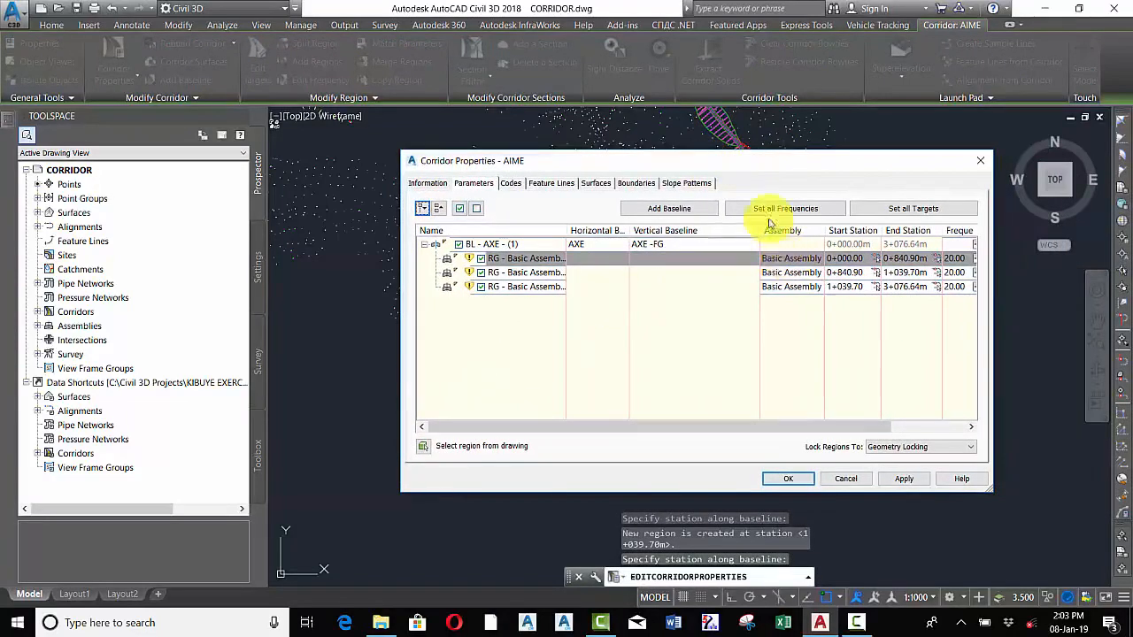
{"action": "left_click_drag", "start_coordinate": [759, 162], "coordinate": [231, 135]}
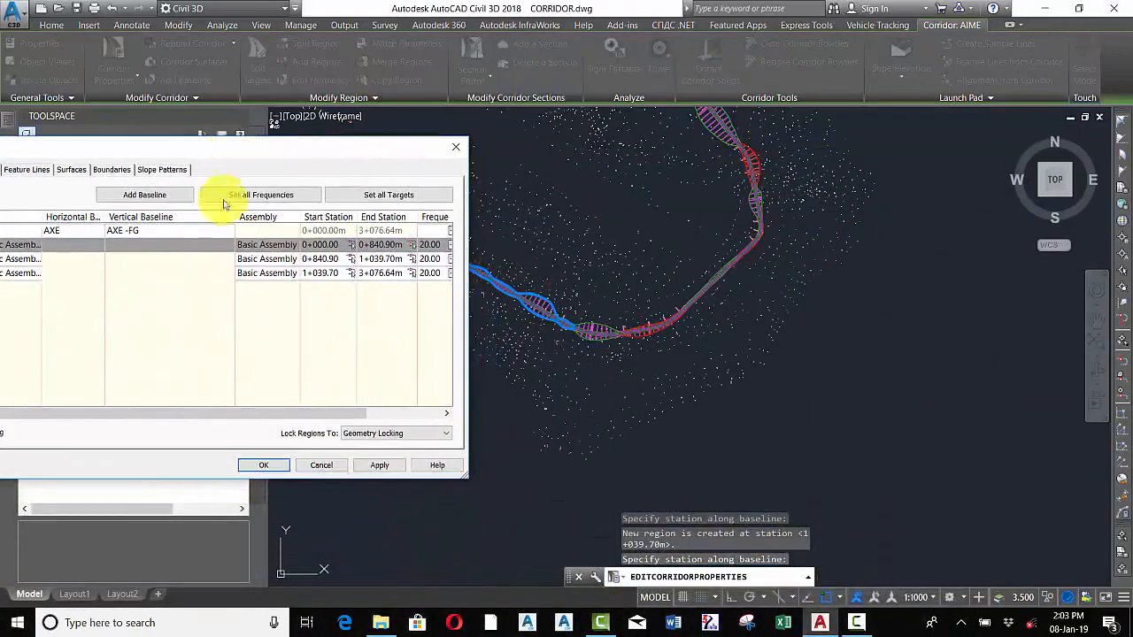
{"action": "left_click", "coordinate": [36, 263]}
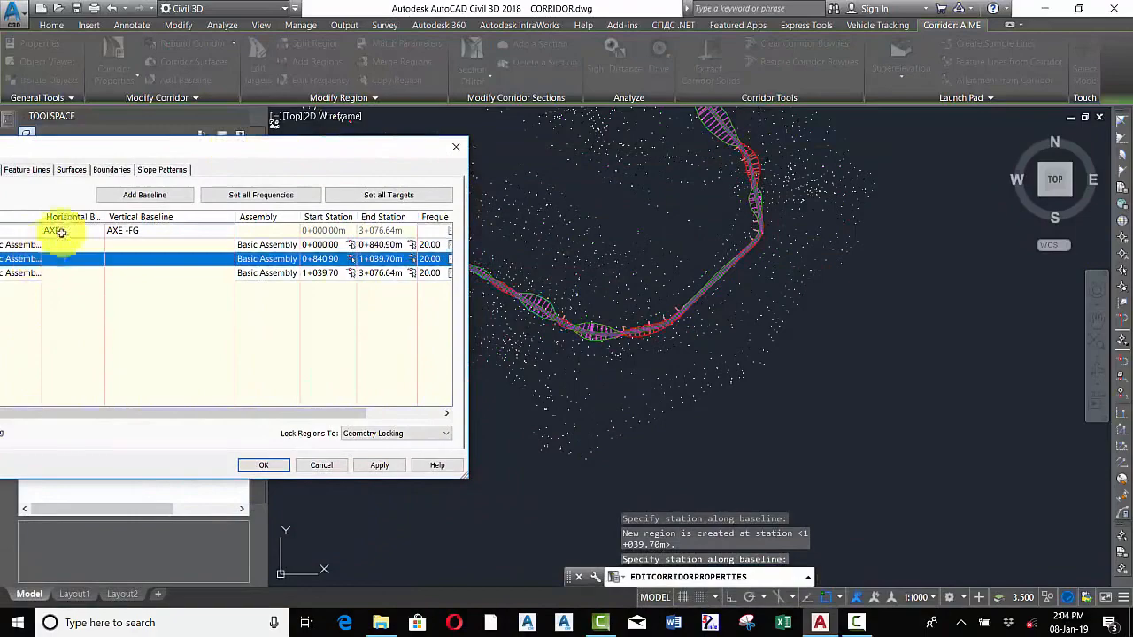
{"action": "left_click_drag", "start_coordinate": [191, 156], "coordinate": [253, 311]}
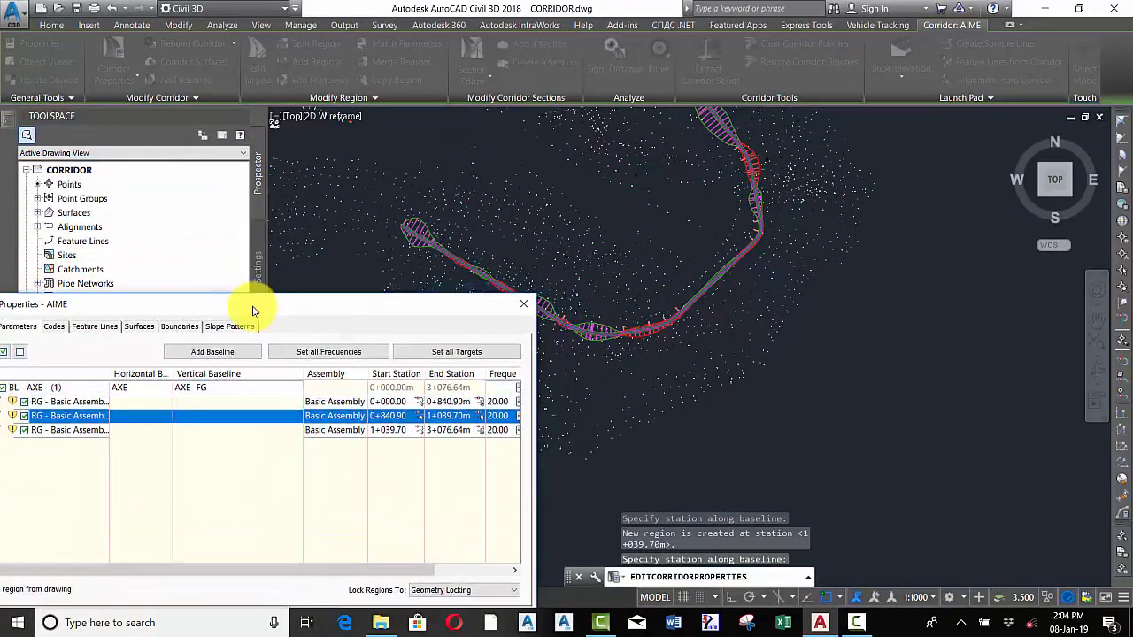
{"action": "left_click", "coordinate": [76, 430]}
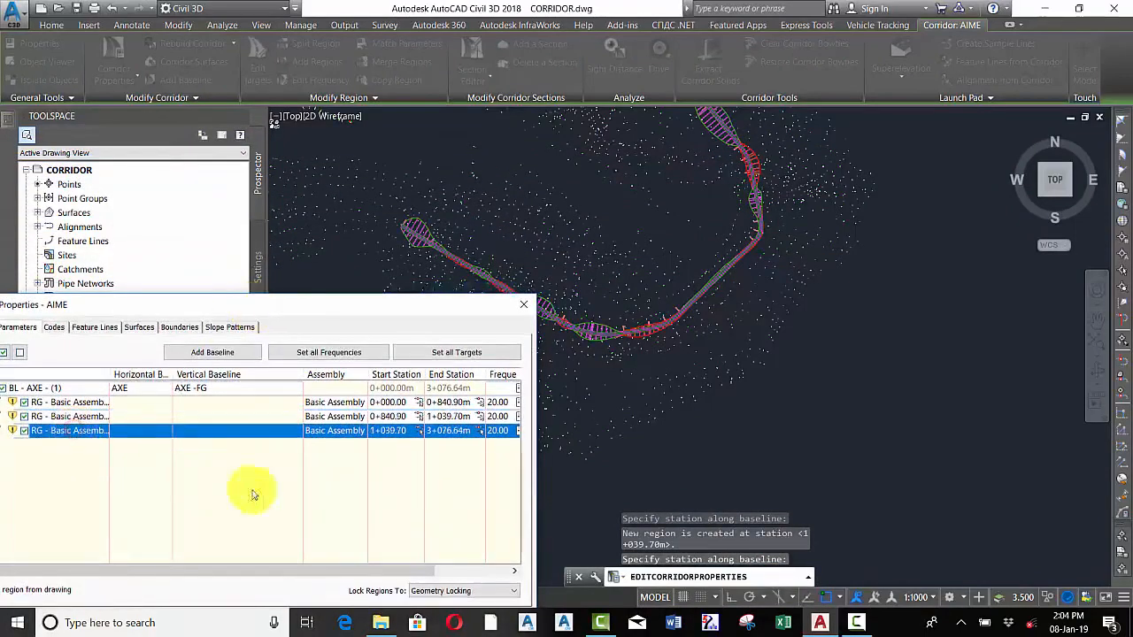
{"action": "double_click", "coordinate": [394, 416]}
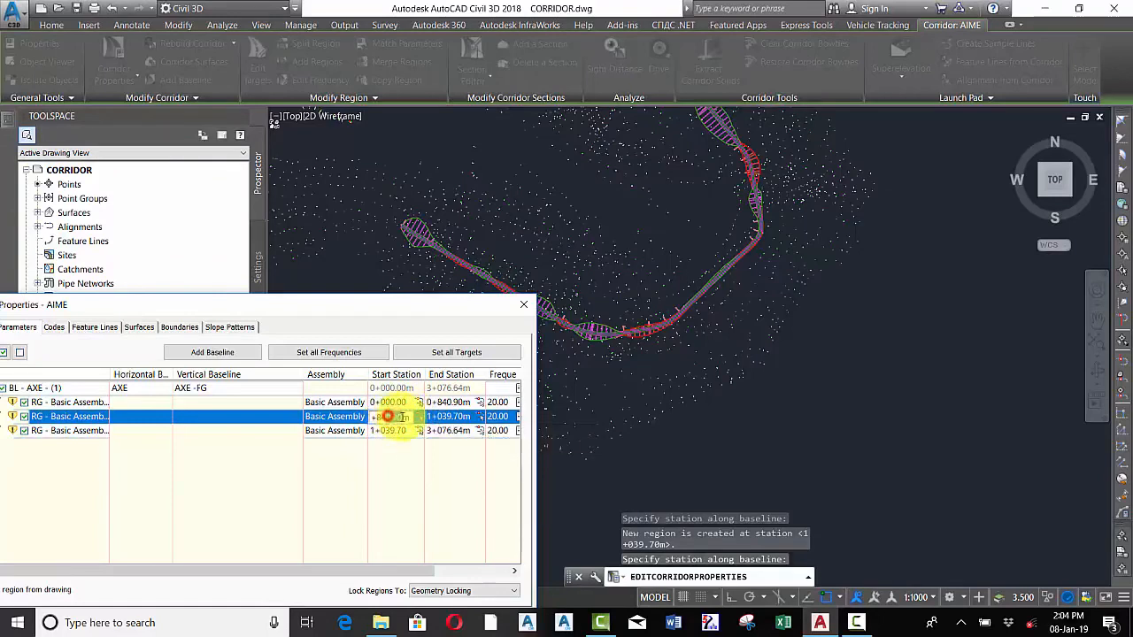
{"action": "key", "text": "BackSpace"}
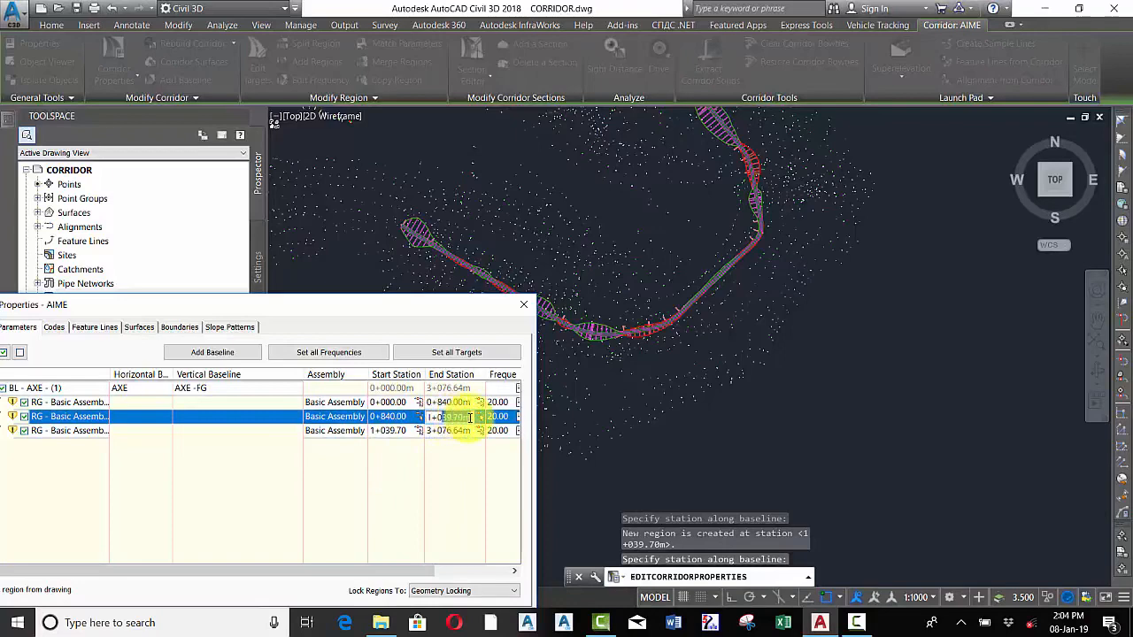
{"action": "type", "text": "0"}
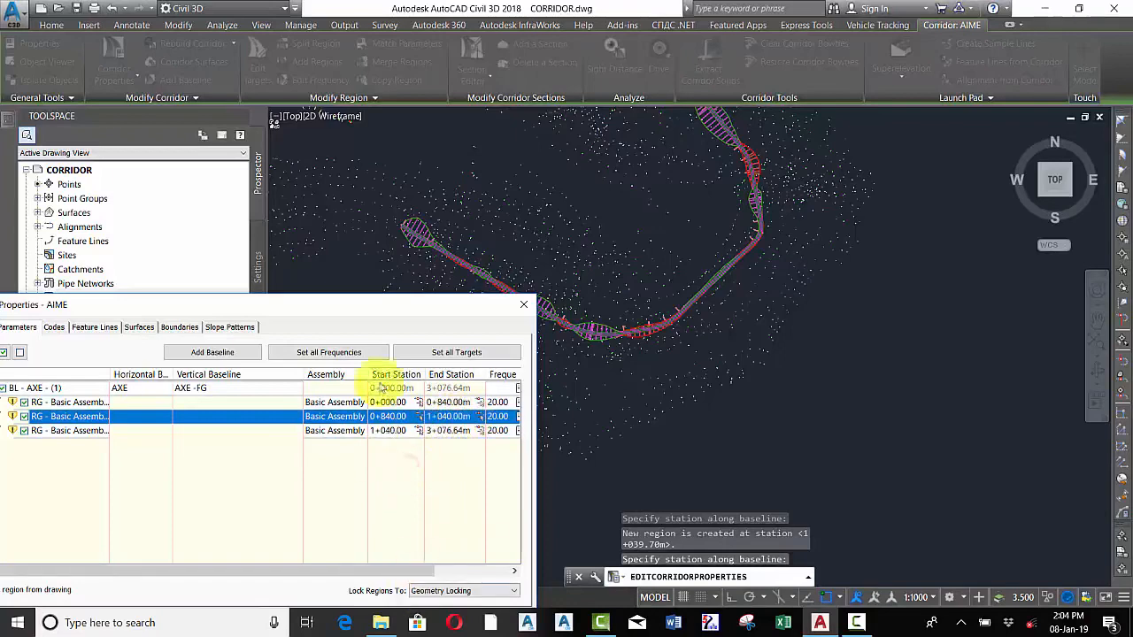
{"action": "left_click_drag", "start_coordinate": [400, 304], "coordinate": [423, 255]}
{"action": "left_click", "coordinate": [487, 542]}
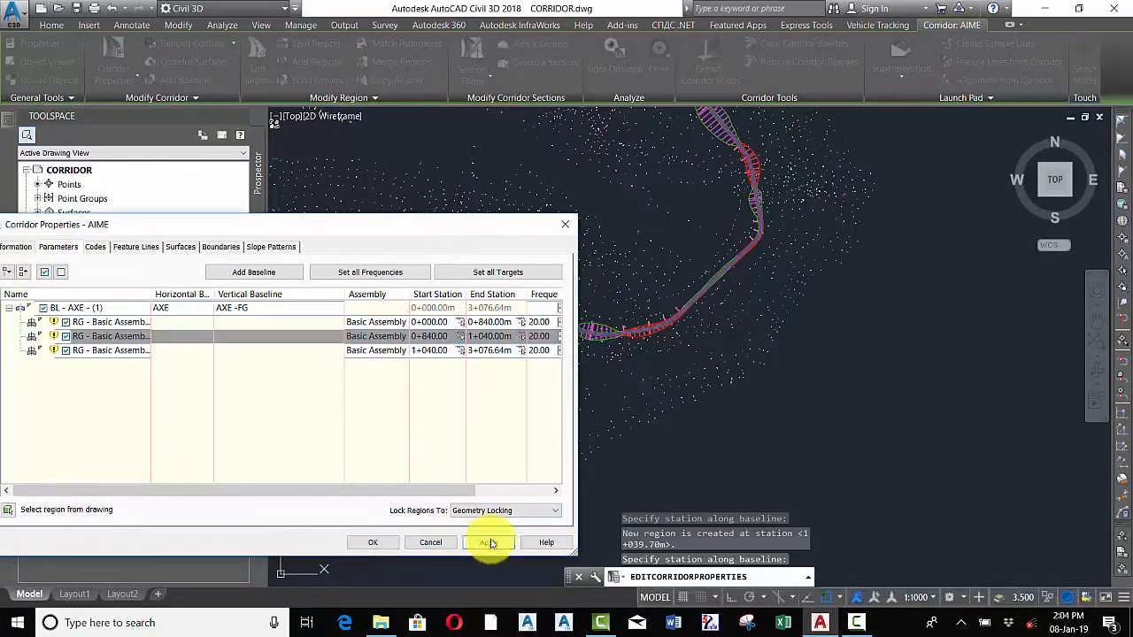
Review each of the three regions highlighted along the corridor, then close the corridor properties
{"action": "left_click_drag", "start_coordinate": [390, 227], "coordinate": [493, 362]}
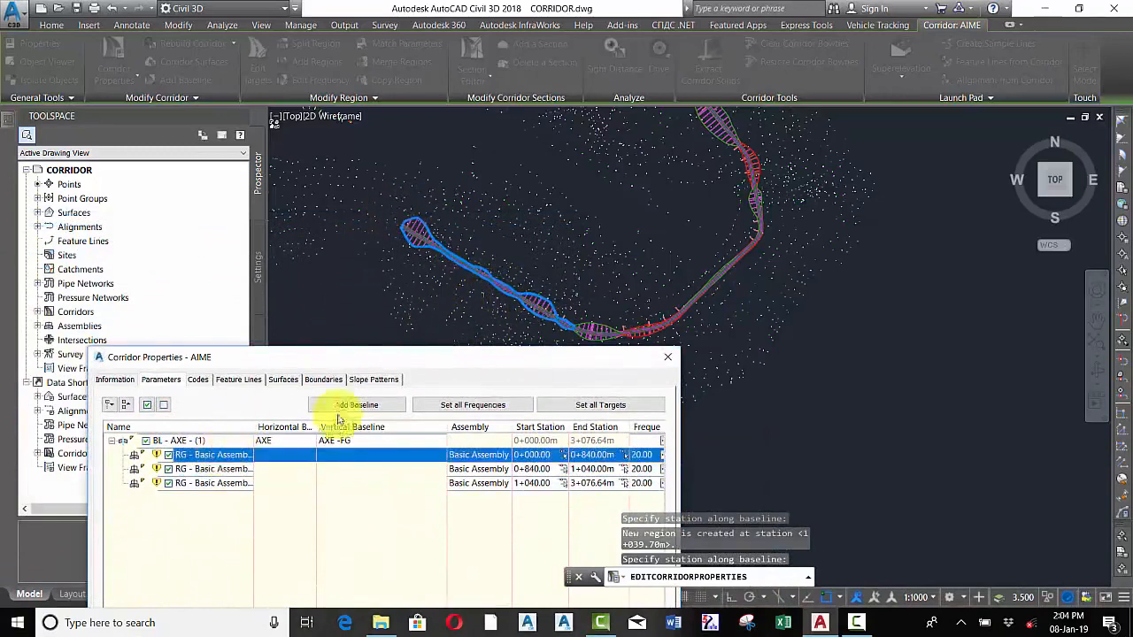
{"action": "left_click", "coordinate": [207, 471]}
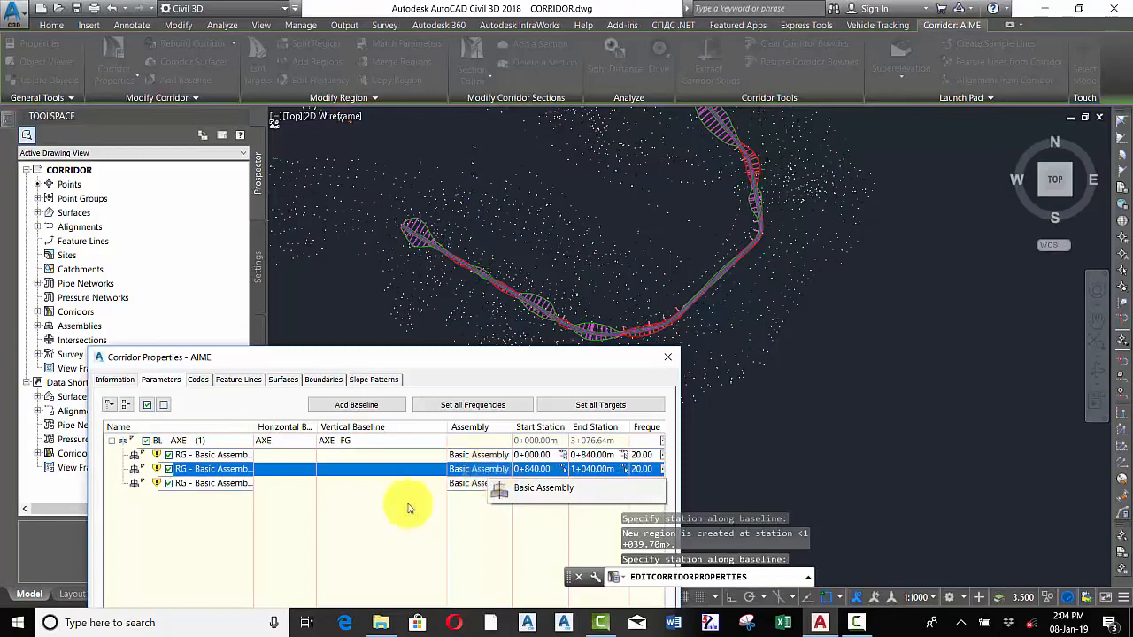
{"action": "left_click", "coordinate": [216, 486]}
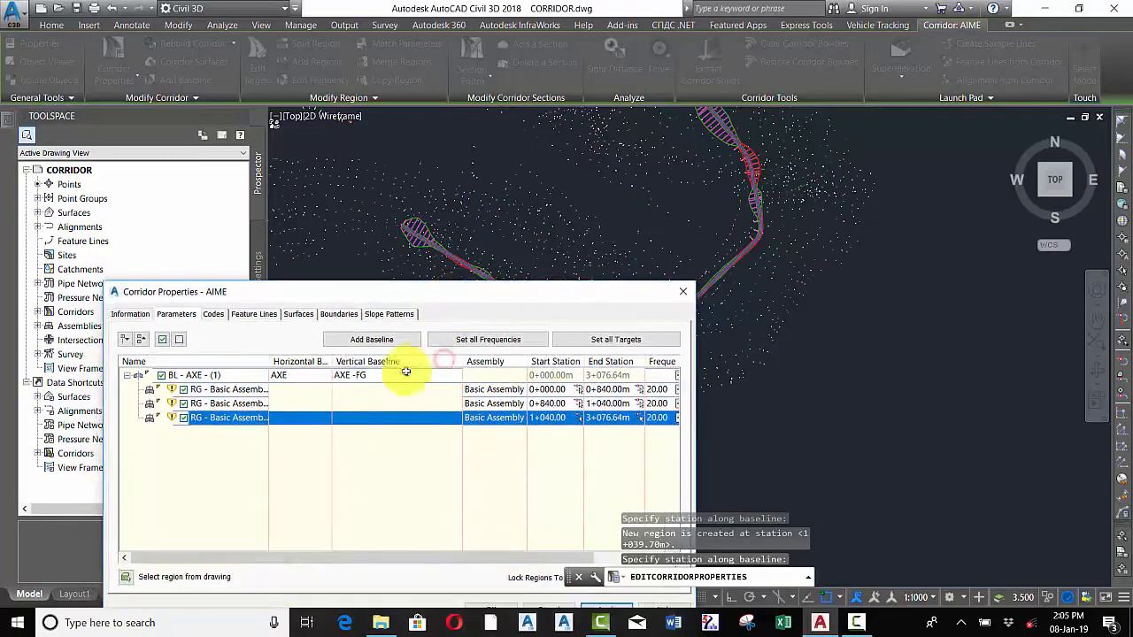
{"action": "left_click", "coordinate": [236, 391]}
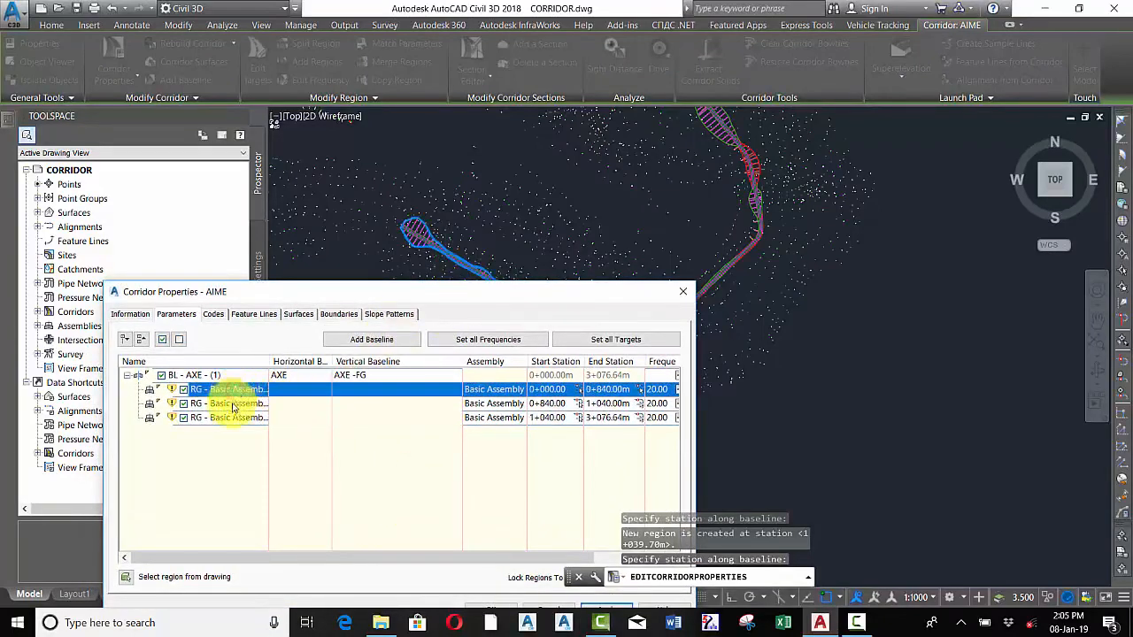
{"action": "left_click", "coordinate": [224, 404]}
{"action": "left_click", "coordinate": [232, 417]}
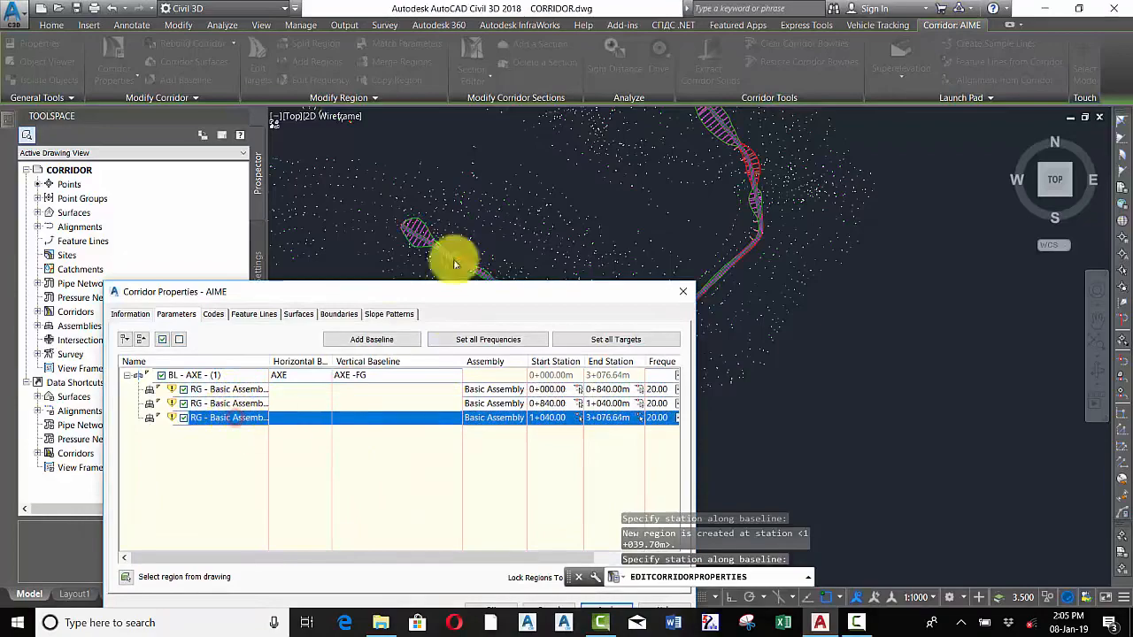
{"action": "left_click_drag", "start_coordinate": [453, 297], "coordinate": [432, 185]}
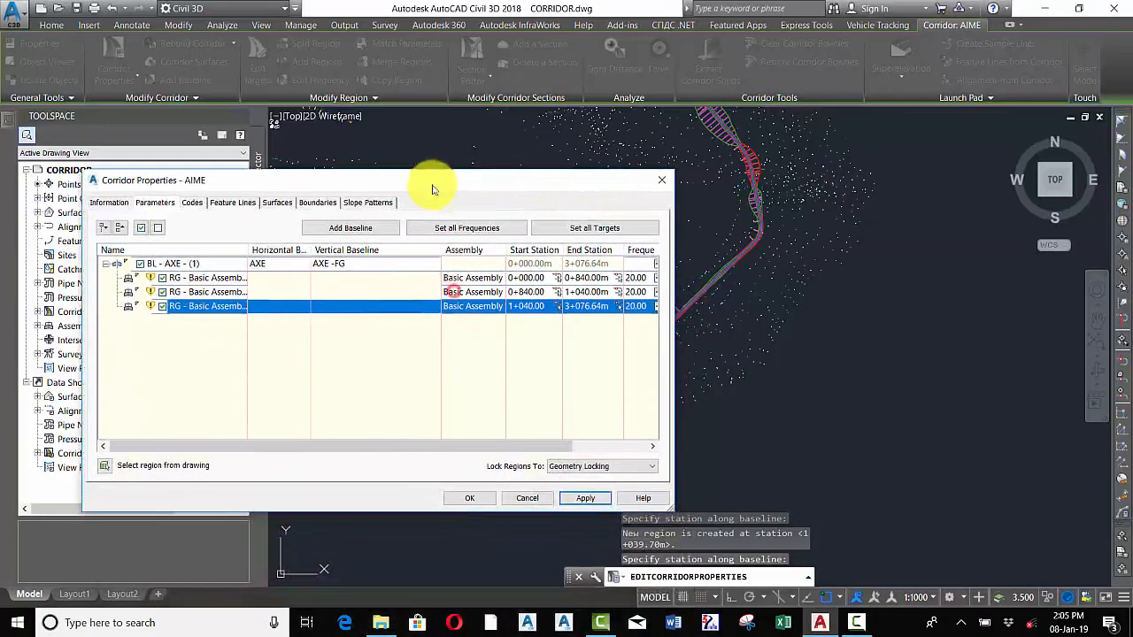
{"action": "left_click", "coordinate": [475, 498]}
Create an assembly named BRIGDE, place its baseline in an empty area of the drawing, and select it
{"action": "scroll", "coordinate": [679, 303], "scroll_direction": "up", "scroll_amount": 5}
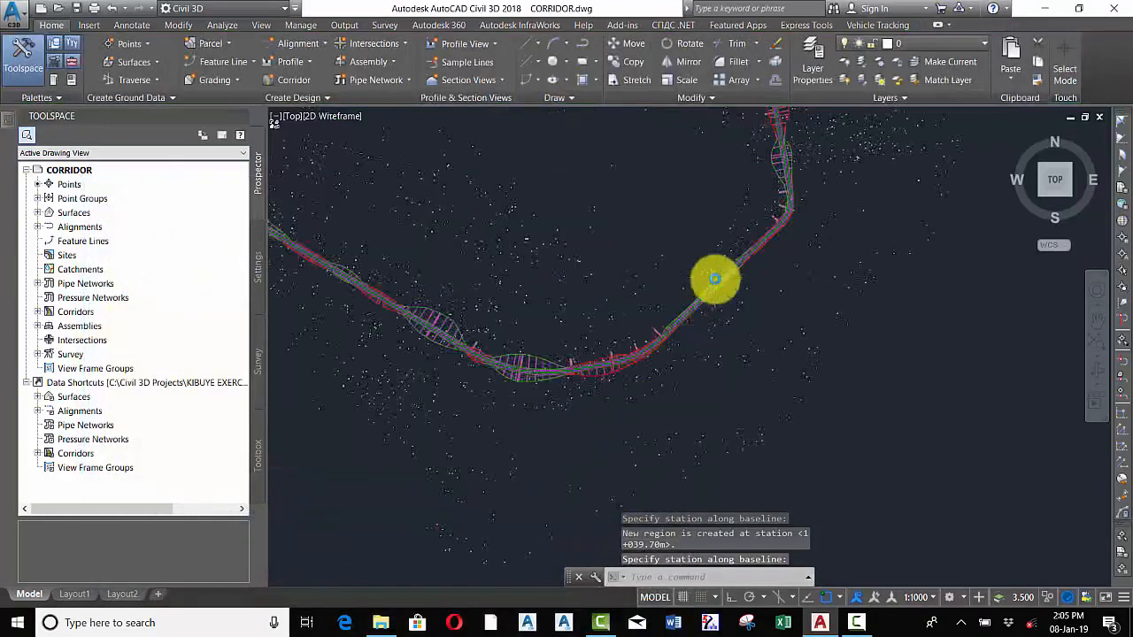
{"action": "scroll", "coordinate": [554, 400], "scroll_direction": "down", "scroll_amount": 7}
{"action": "scroll", "coordinate": [522, 407], "scroll_direction": "down", "scroll_amount": 5}
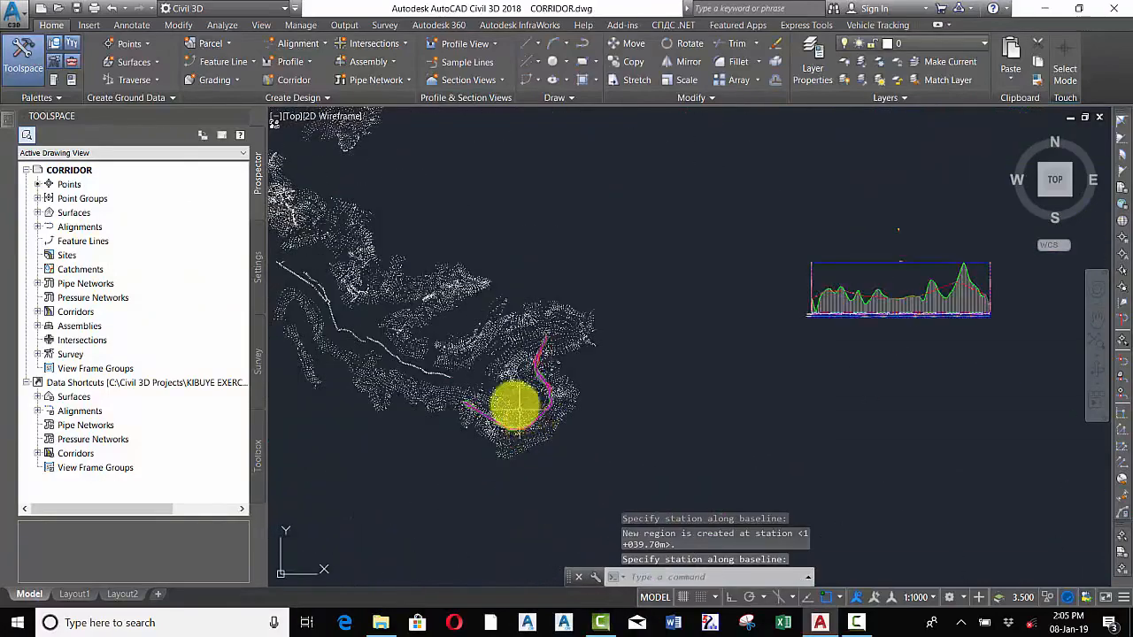
{"action": "scroll", "coordinate": [655, 336], "scroll_direction": "up", "scroll_amount": 6}
{"action": "scroll", "coordinate": [662, 361], "scroll_direction": "up", "scroll_amount": 5}
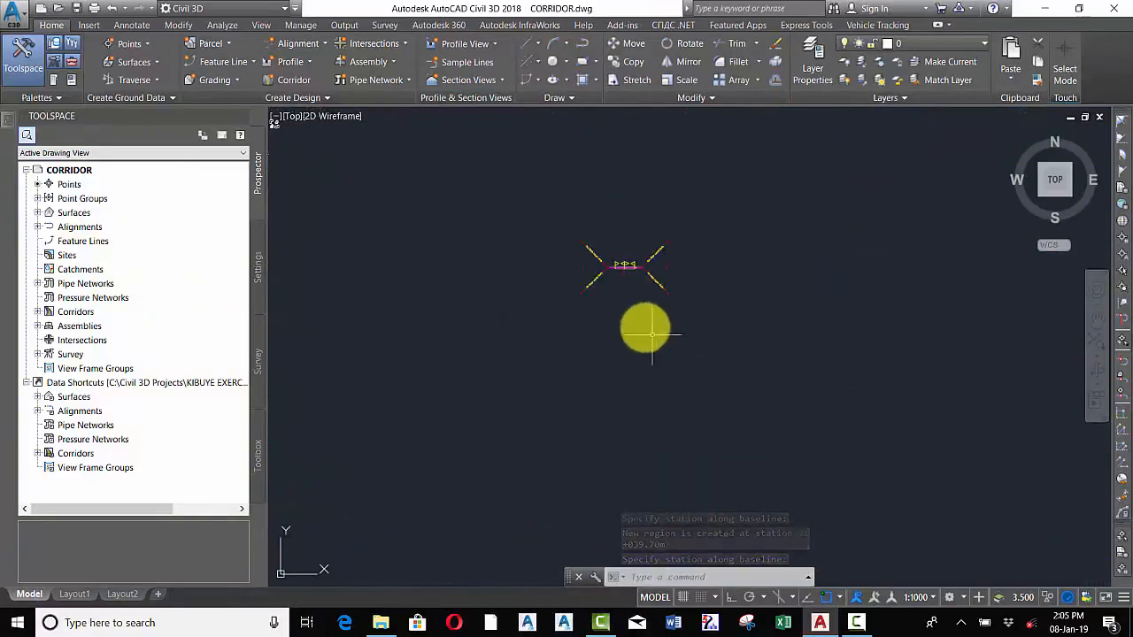
{"action": "scroll", "coordinate": [624, 304], "scroll_direction": "down", "scroll_amount": 3}
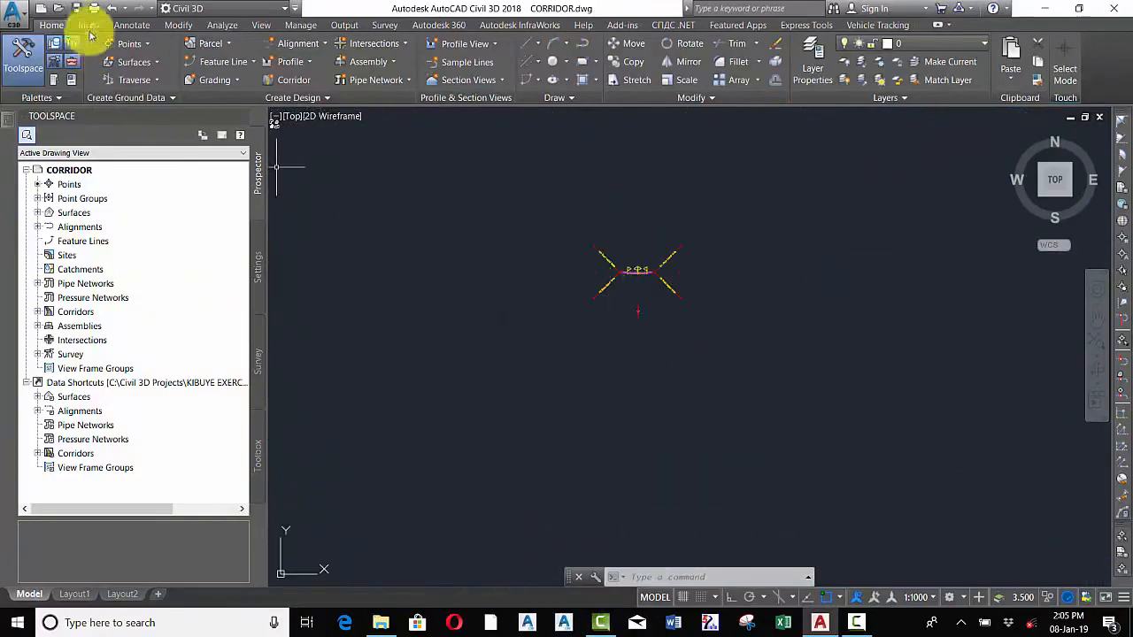
{"action": "scroll", "coordinate": [632, 316], "scroll_direction": "up", "scroll_amount": 5}
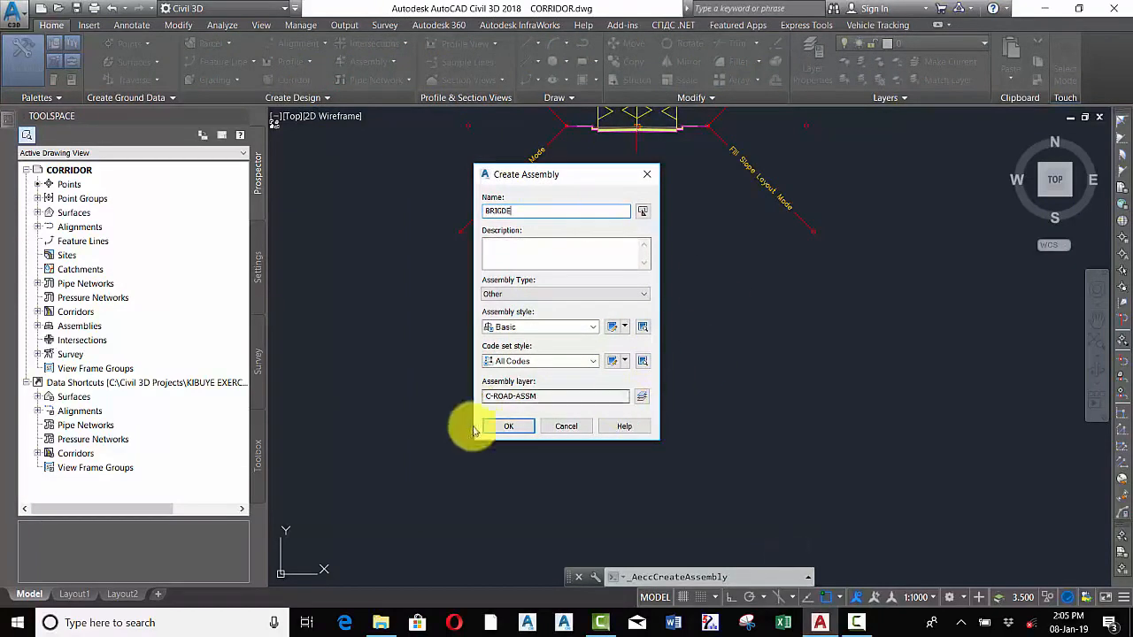
{"action": "left_click", "coordinate": [510, 428]}
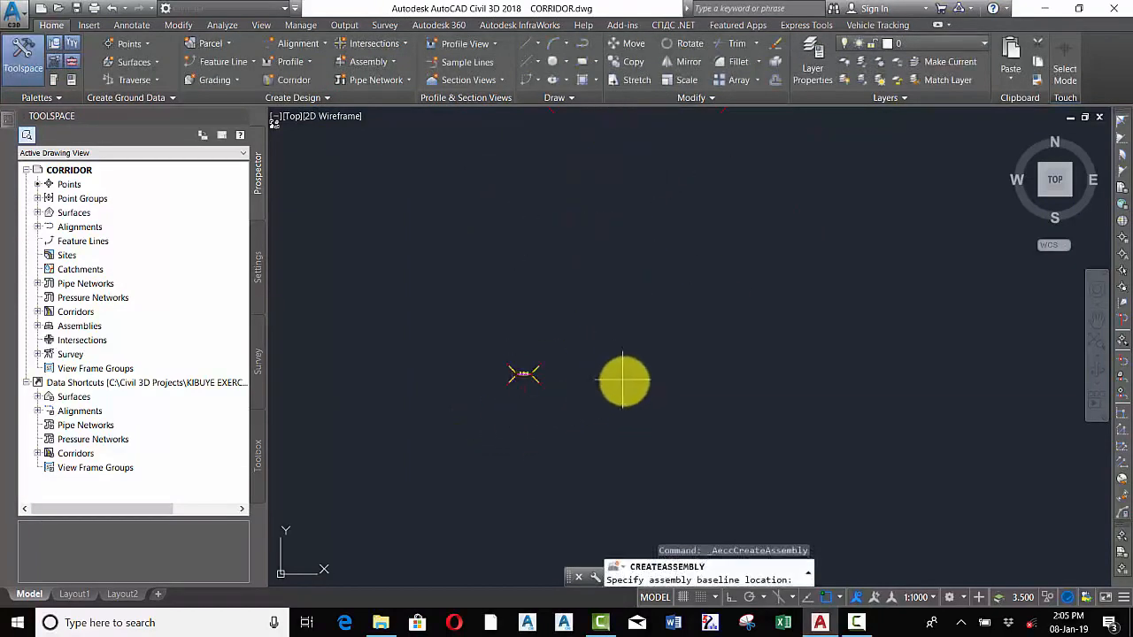
{"action": "left_click", "coordinate": [689, 346]}
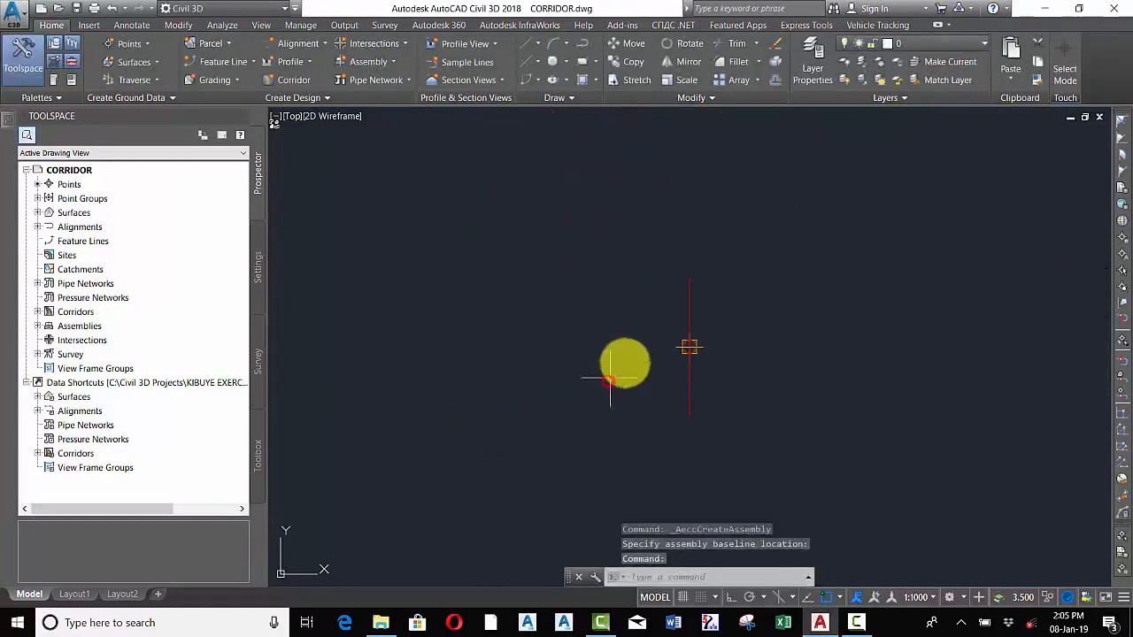
{"action": "left_click", "coordinate": [675, 281]}
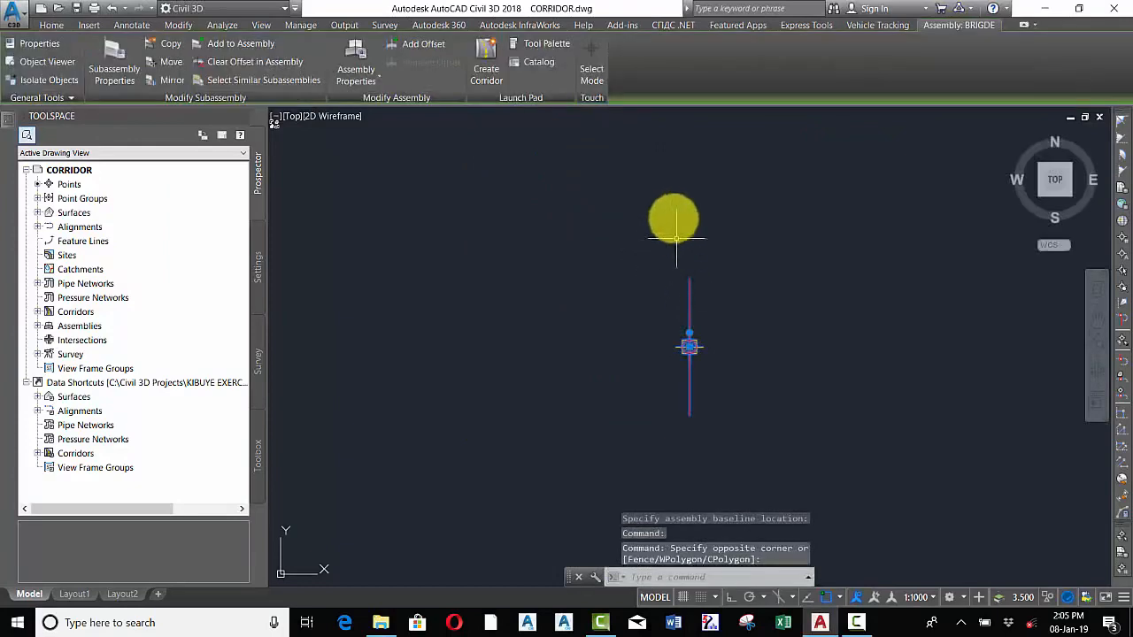
Attach a BridgeBoxGirder2 subassembly from the Bridge and Rail tool palette to the BRIGDE assembly's baseline marker, then close the palette
{"action": "left_click", "coordinate": [522, 44]}
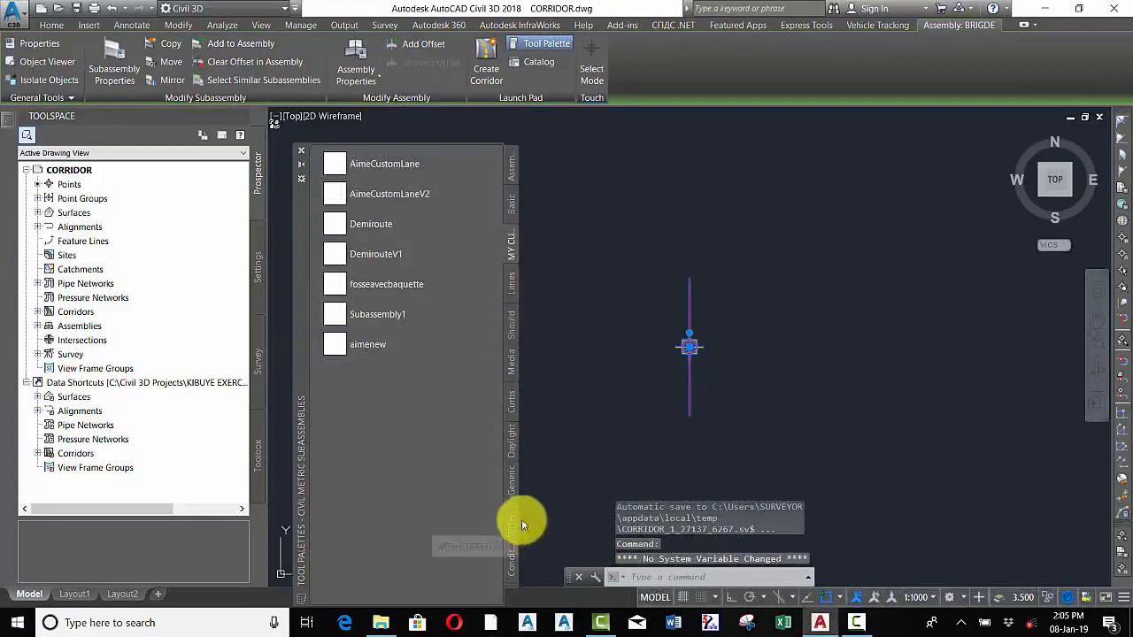
{"action": "left_click", "coordinate": [517, 579]}
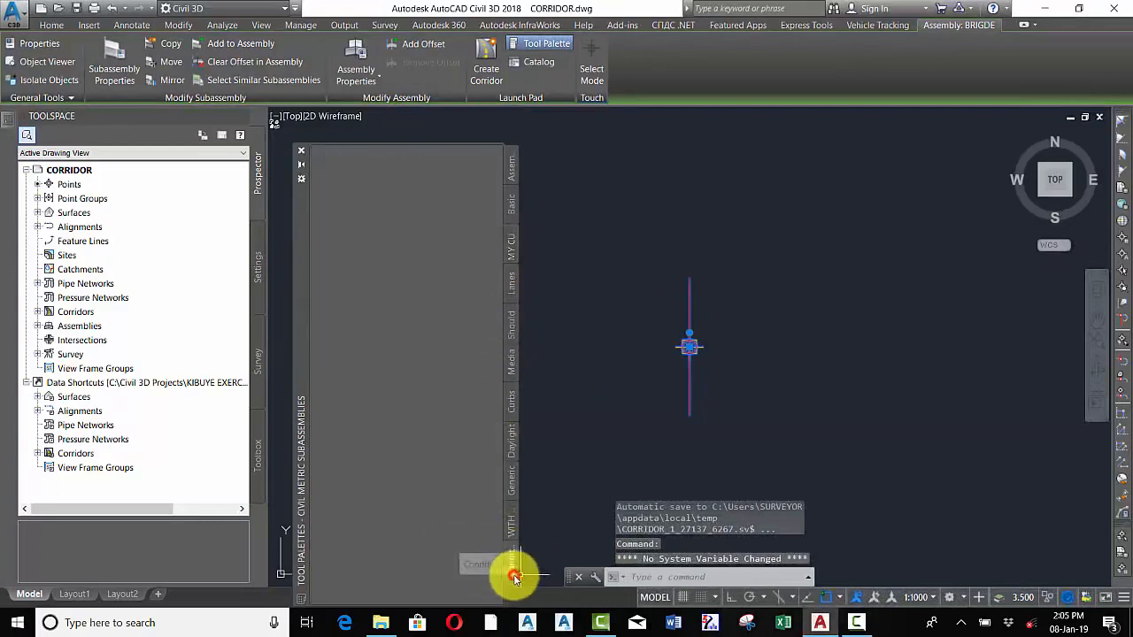
{"action": "left_click", "coordinate": [507, 575]}
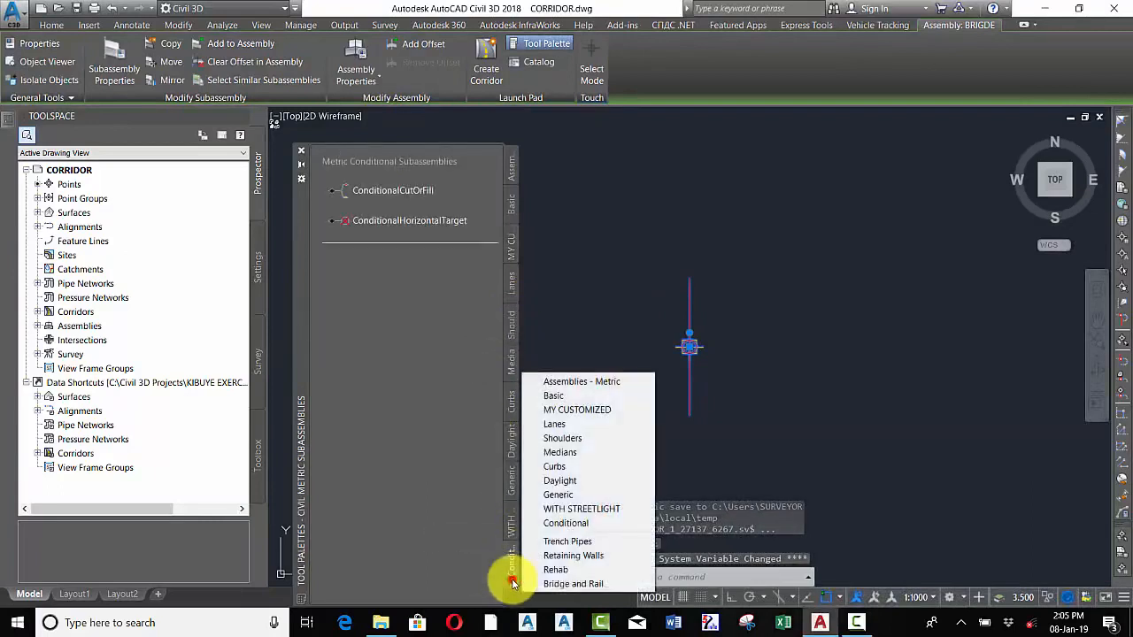
{"action": "left_click", "coordinate": [566, 584]}
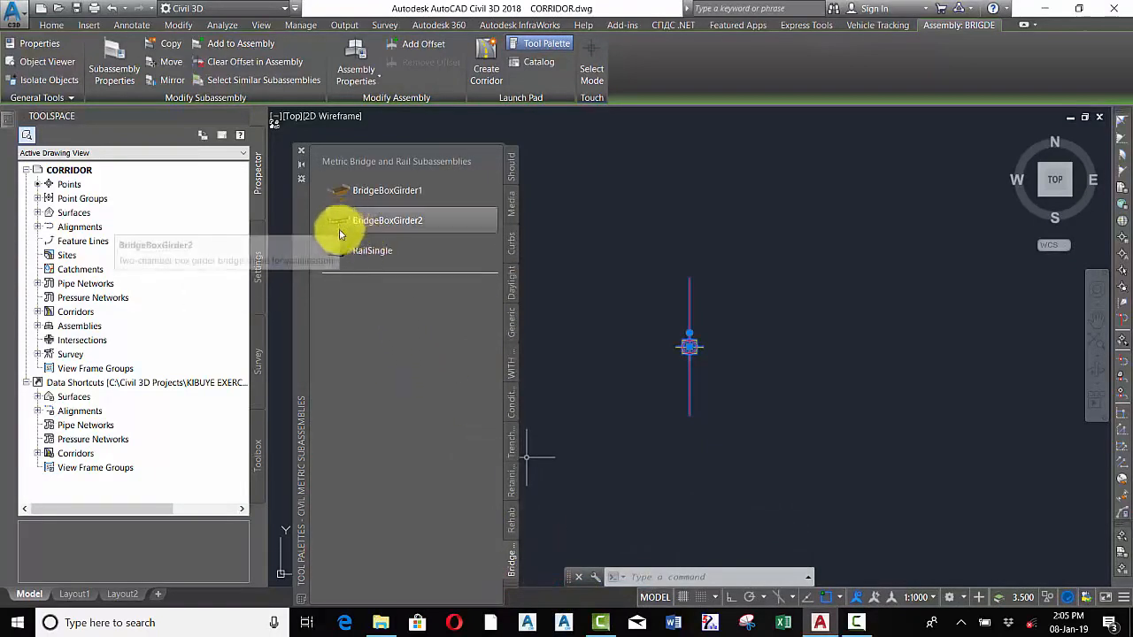
{"action": "left_click", "coordinate": [376, 225]}
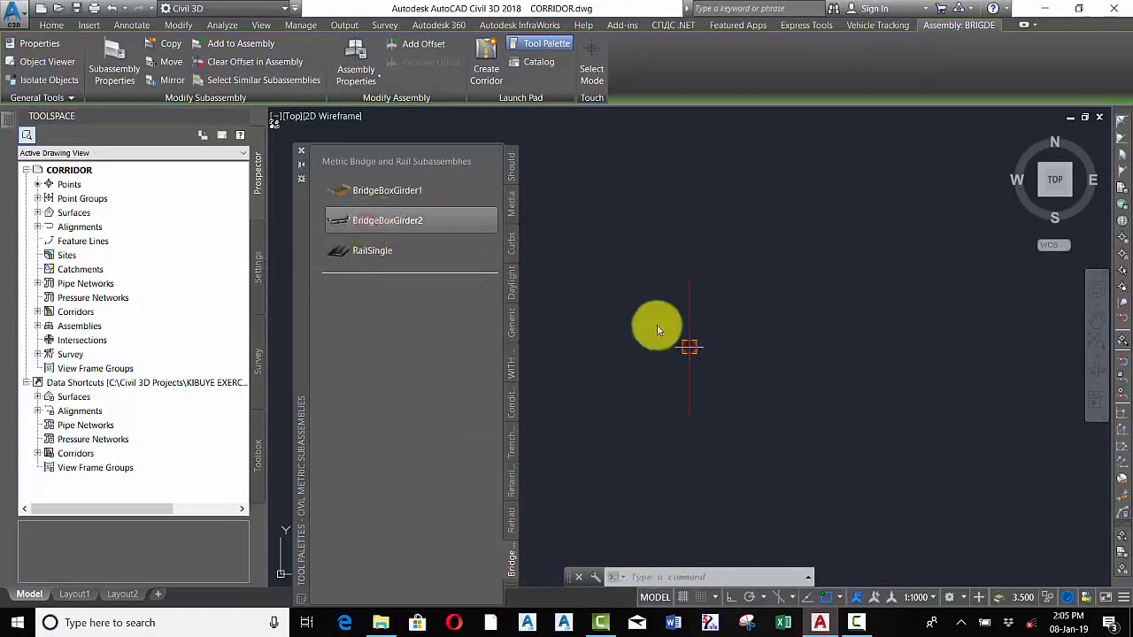
{"action": "left_click", "coordinate": [690, 306]}
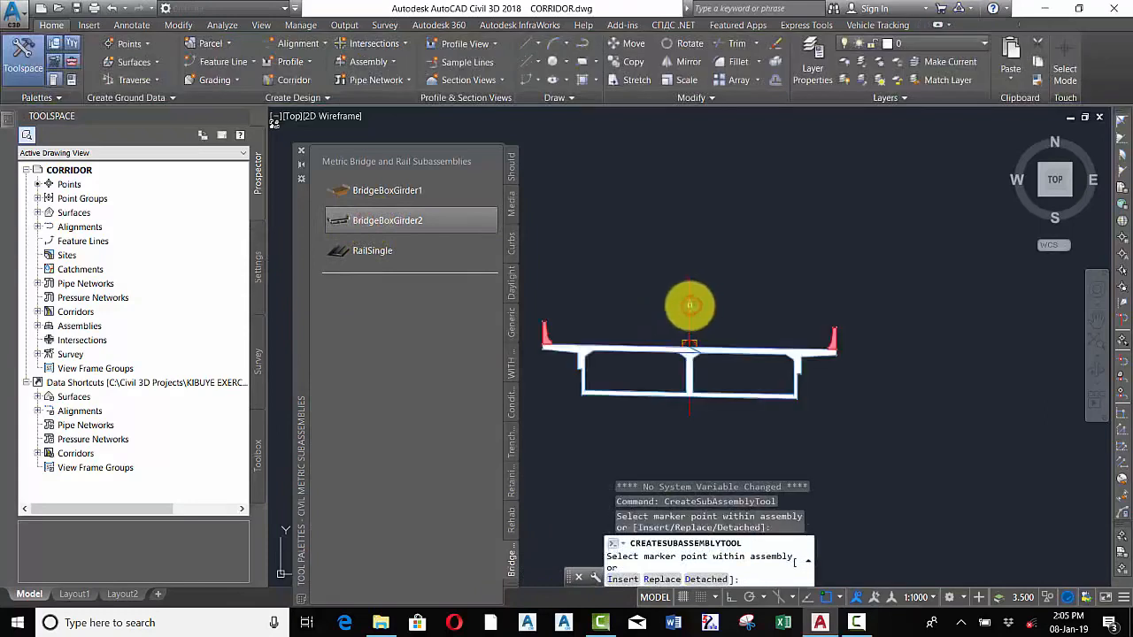
{"action": "scroll", "coordinate": [699, 249], "scroll_direction": "down", "scroll_amount": 3}
{"action": "right_click", "coordinate": [748, 214]}
{"action": "left_click", "coordinate": [778, 225]}
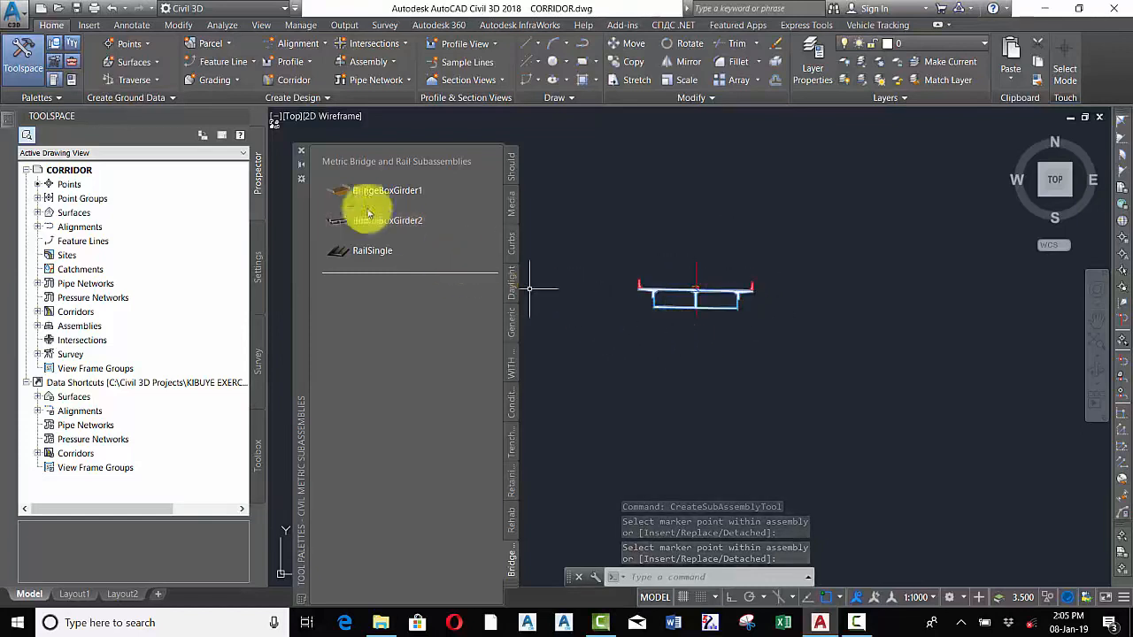
{"action": "left_click", "coordinate": [302, 156]}
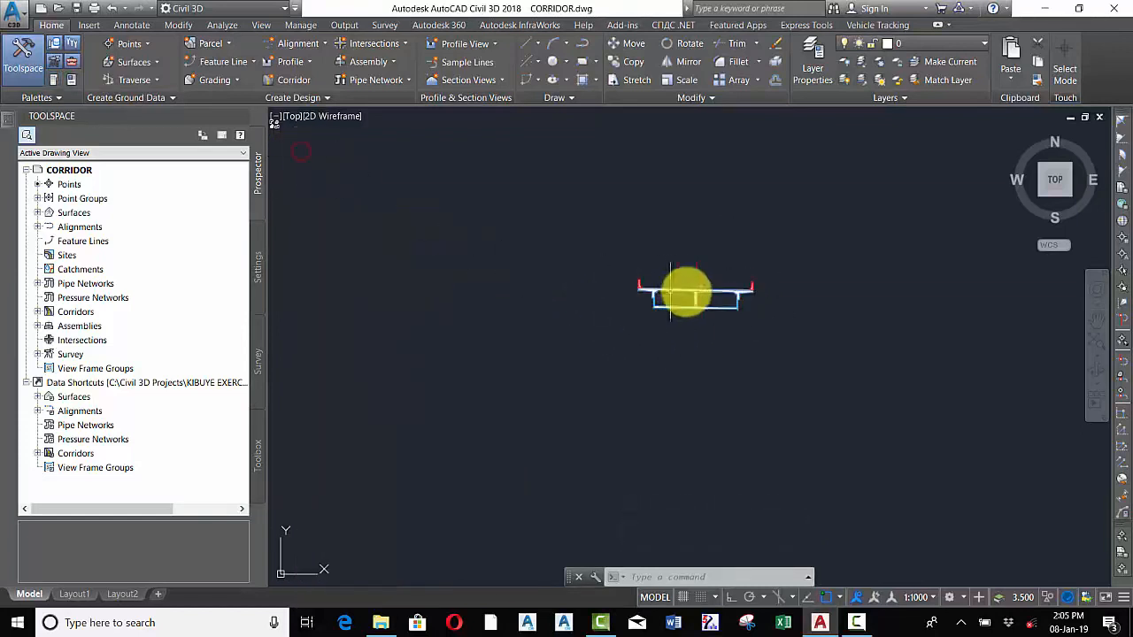
Open the AIME corridor's properties and assign the BRIGDE assembly to the middle region, then apply and close
{"action": "scroll", "coordinate": [697, 312], "scroll_direction": "down", "scroll_amount": 2}
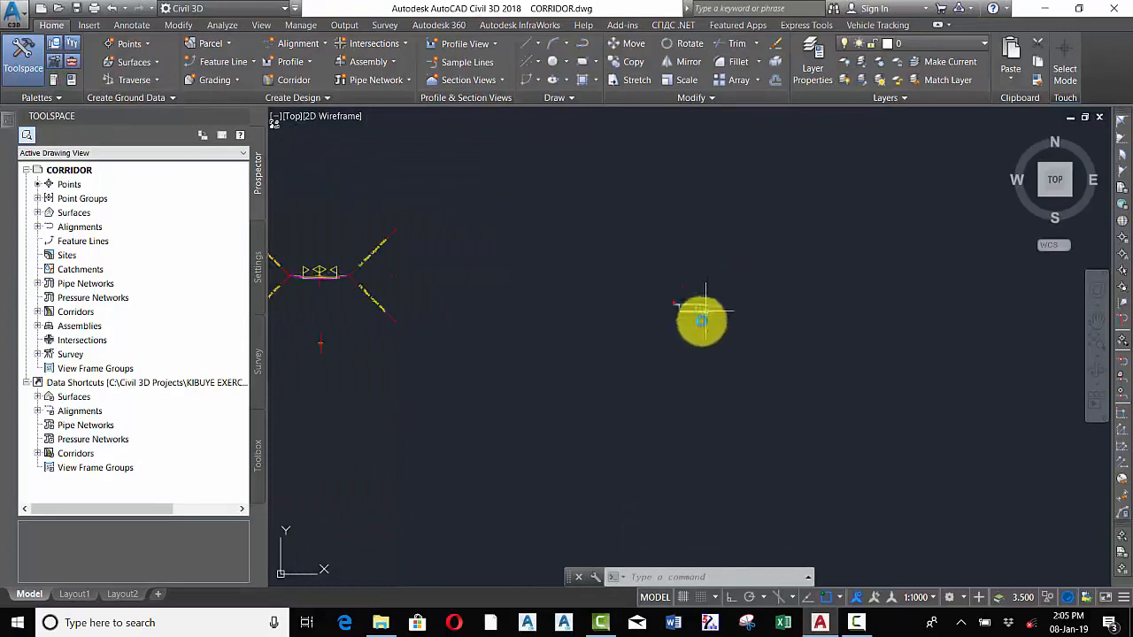
{"action": "scroll", "coordinate": [700, 324], "scroll_direction": "up", "scroll_amount": 4}
{"action": "scroll", "coordinate": [697, 258], "scroll_direction": "down", "scroll_amount": 1}
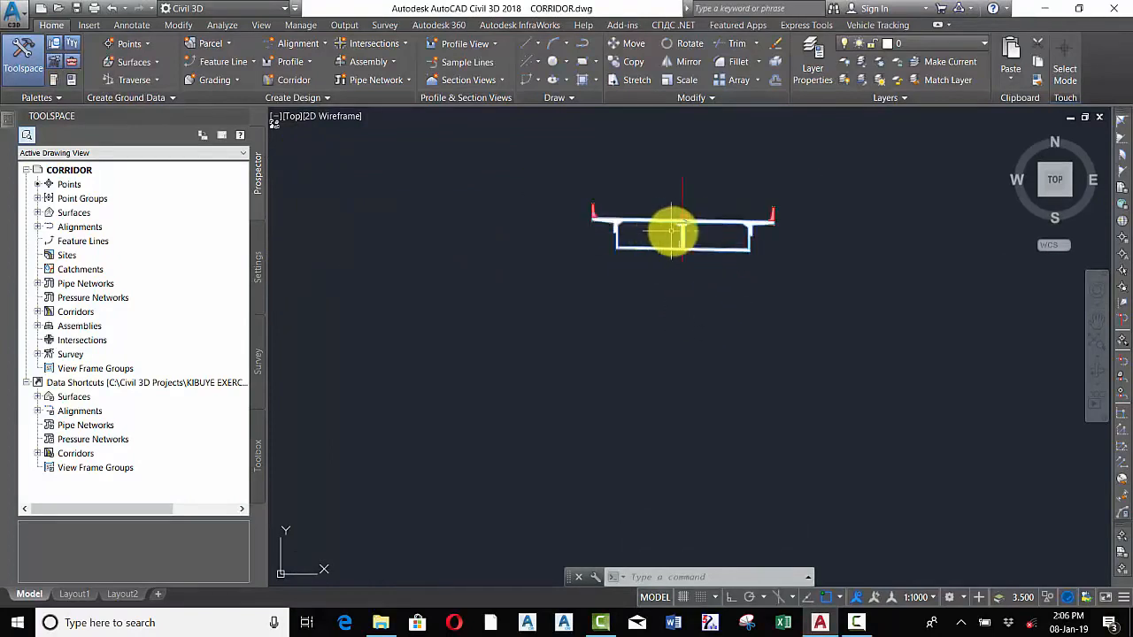
{"action": "scroll", "coordinate": [742, 258], "scroll_direction": "down", "scroll_amount": 3}
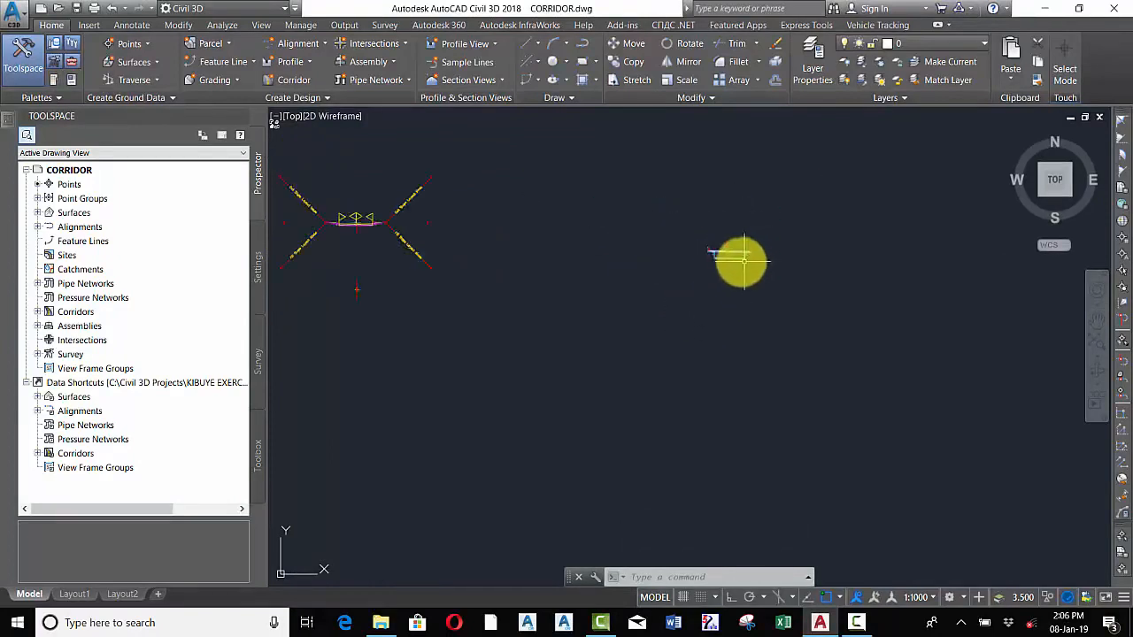
{"action": "scroll", "coordinate": [708, 259], "scroll_direction": "down", "scroll_amount": 5}
{"action": "scroll", "coordinate": [540, 223], "scroll_direction": "down", "scroll_amount": 5}
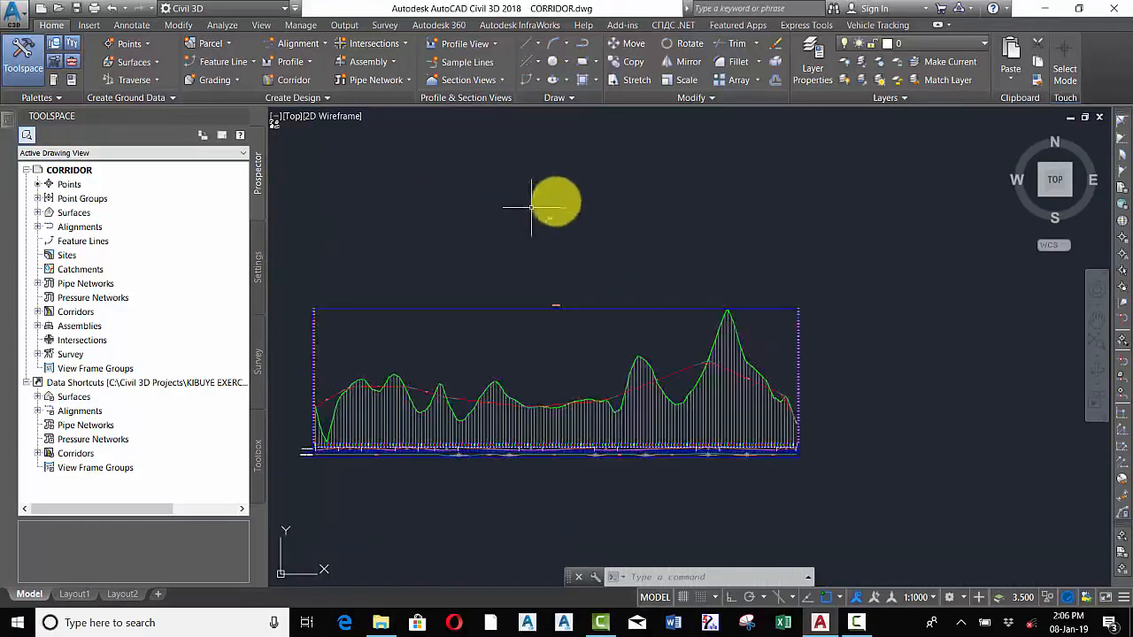
{"action": "scroll", "coordinate": [540, 209], "scroll_direction": "down", "scroll_amount": 6}
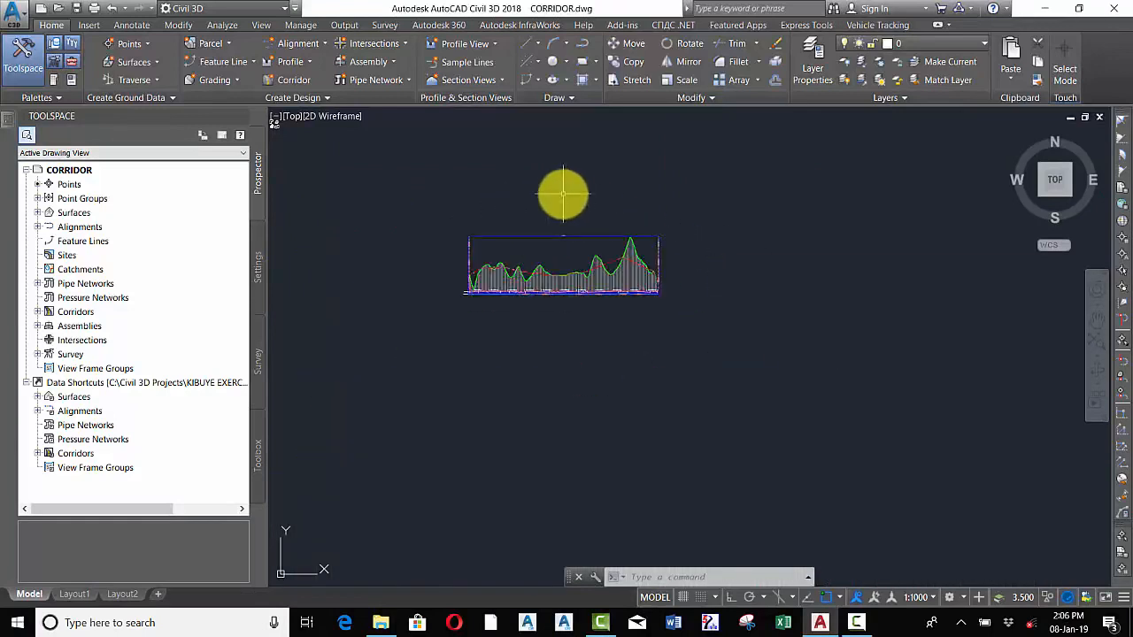
{"action": "left_click", "coordinate": [38, 312]}
{"action": "left_click", "coordinate": [69, 326]}
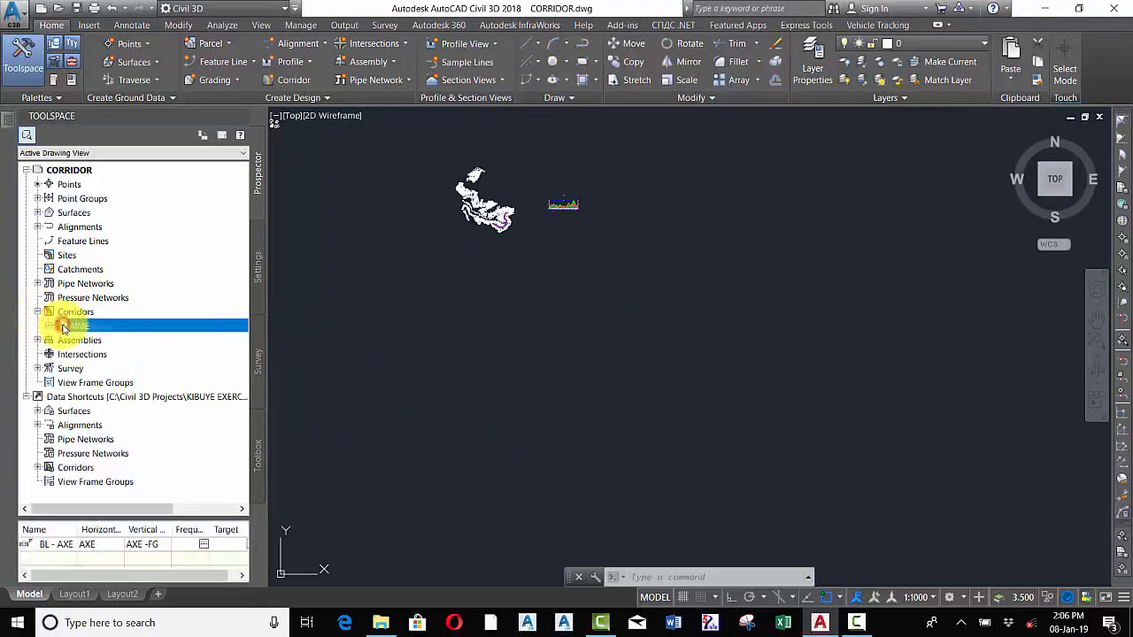
{"action": "right_click", "coordinate": [86, 326]}
{"action": "left_click", "coordinate": [108, 333]}
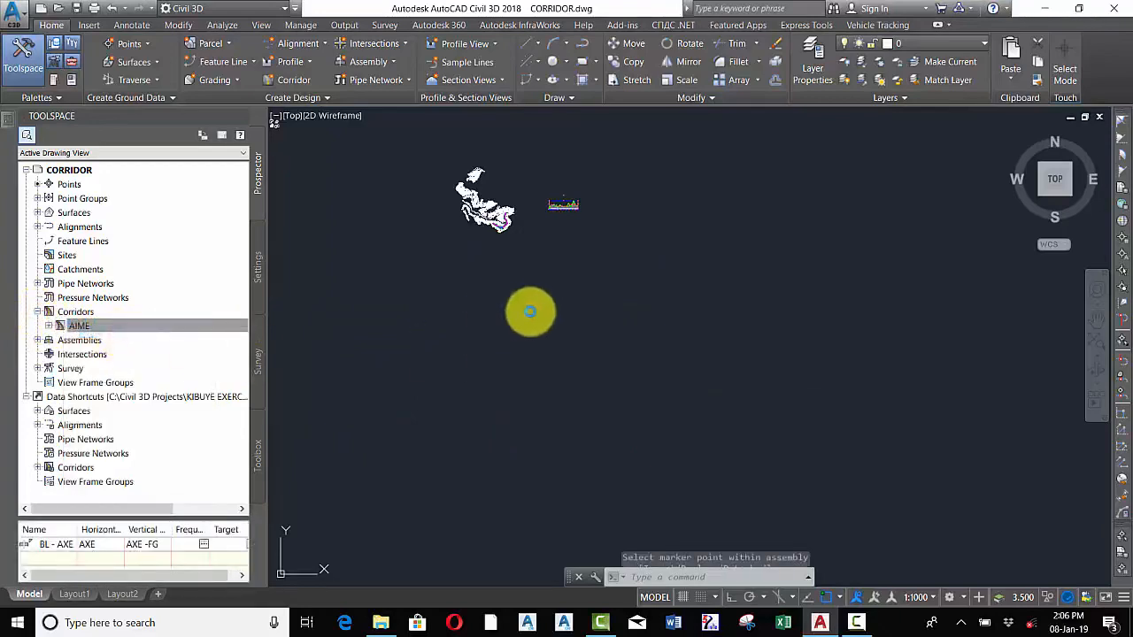
{"action": "left_click_drag", "start_coordinate": [378, 191], "coordinate": [546, 178]}
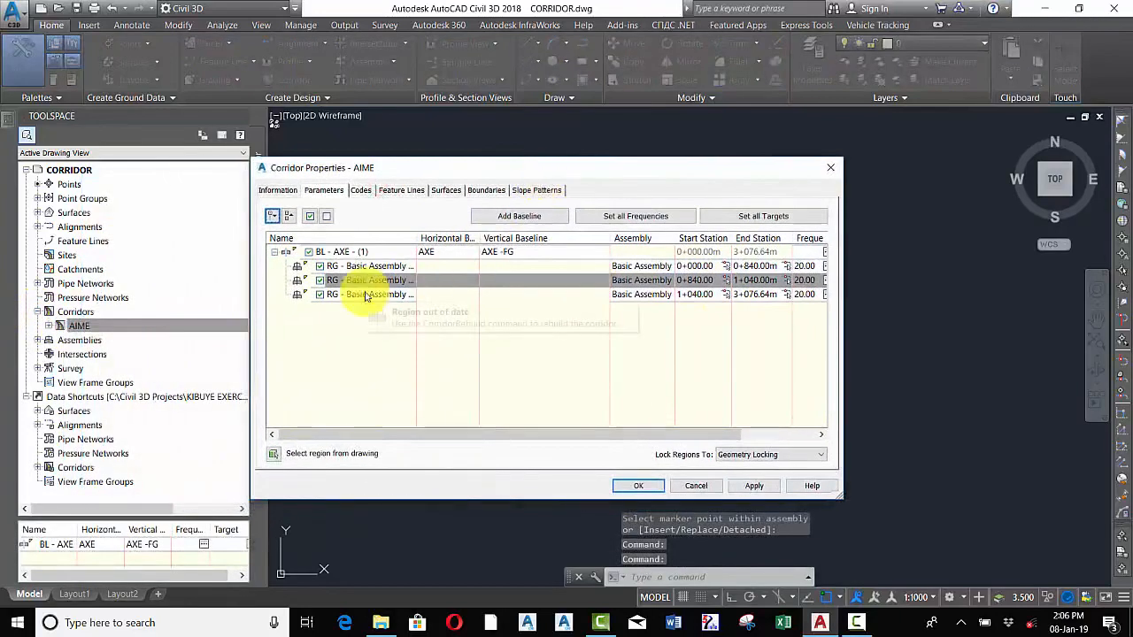
{"action": "double_click", "coordinate": [646, 279]}
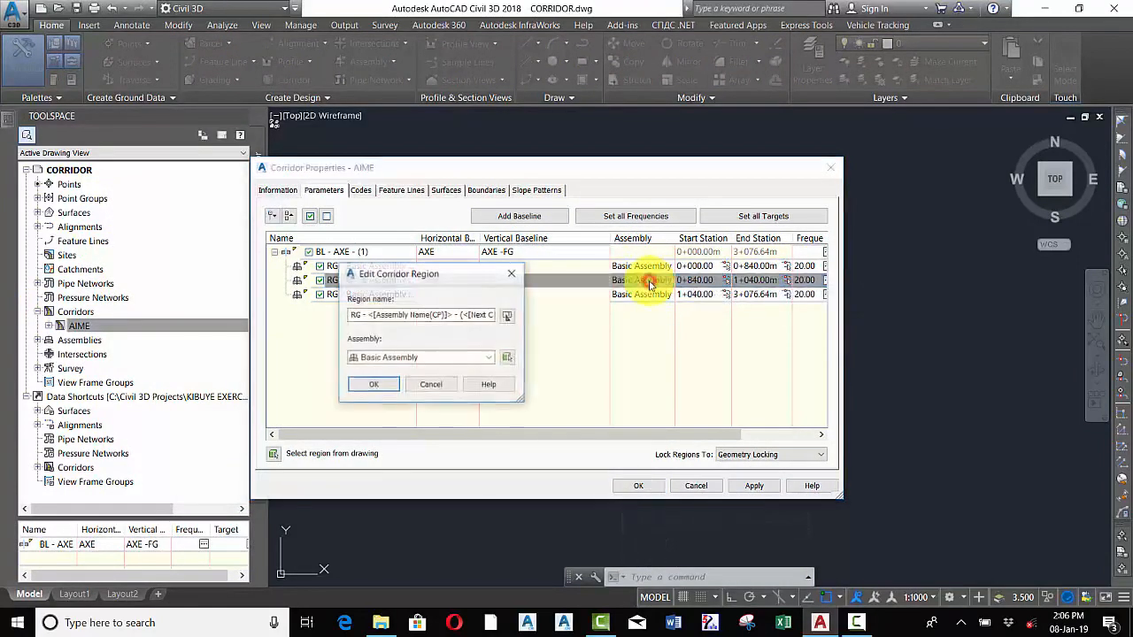
{"action": "left_click", "coordinate": [434, 358]}
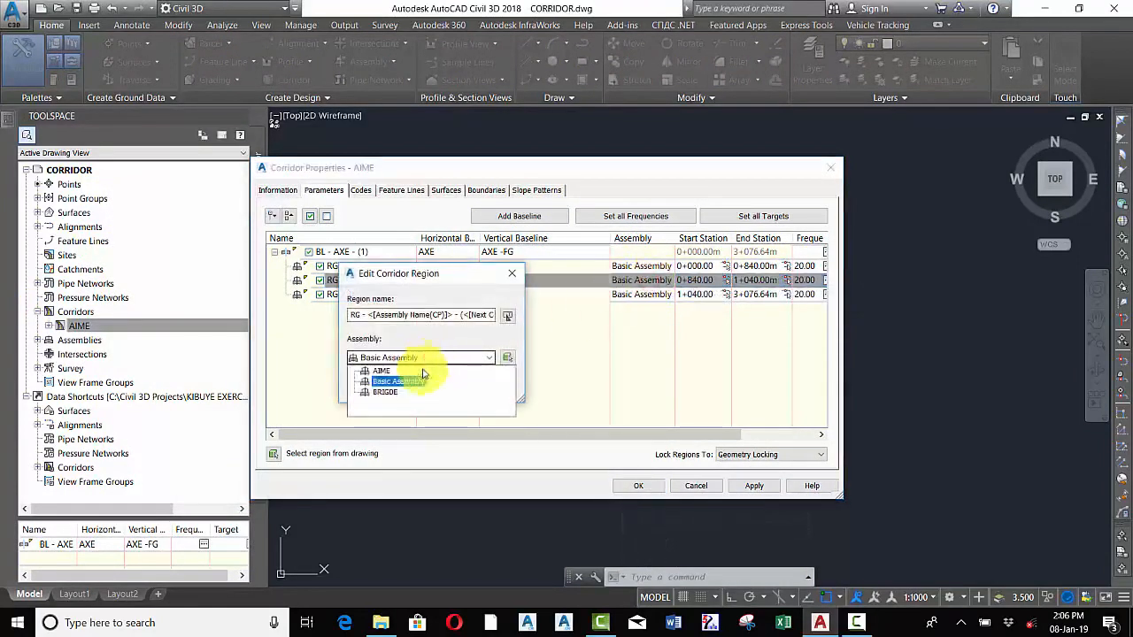
{"action": "left_click", "coordinate": [386, 392]}
{"action": "left_click", "coordinate": [375, 387]}
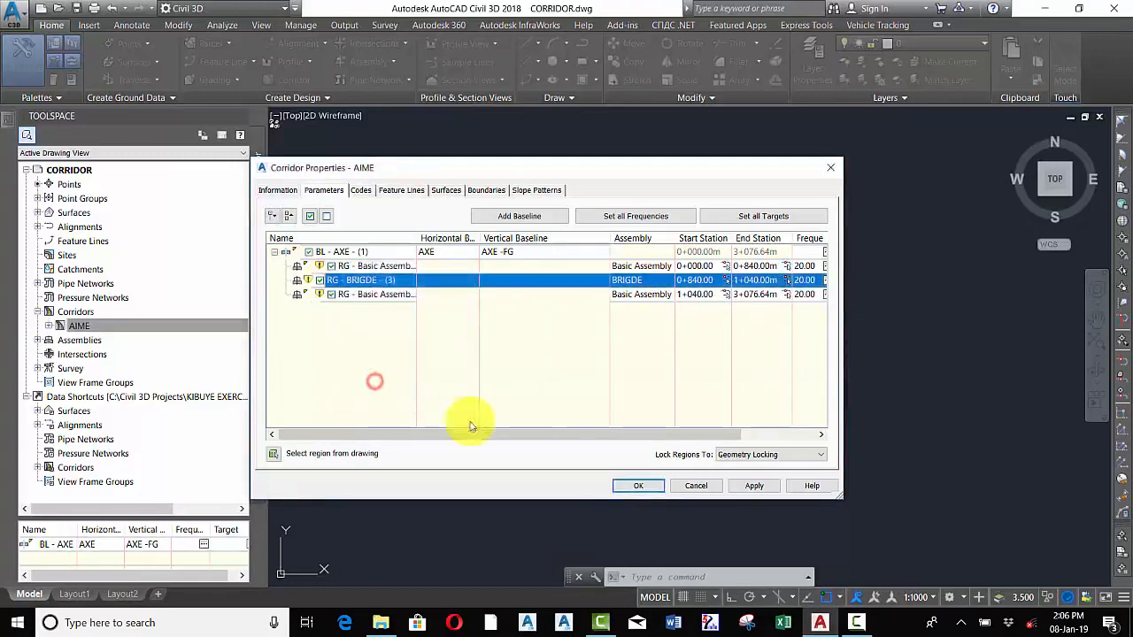
{"action": "left_click", "coordinate": [630, 486]}
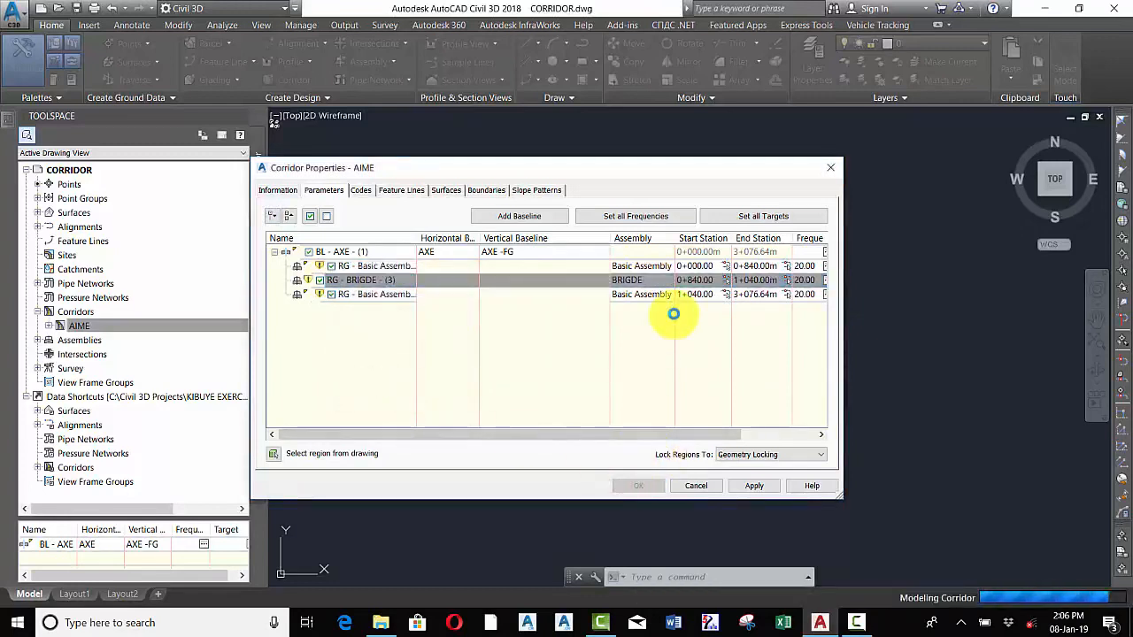
Zoom along the corridor around station 0+840 to inspect where the bridge region begins
{"action": "scroll", "coordinate": [489, 233], "scroll_direction": "up", "scroll_amount": 5}
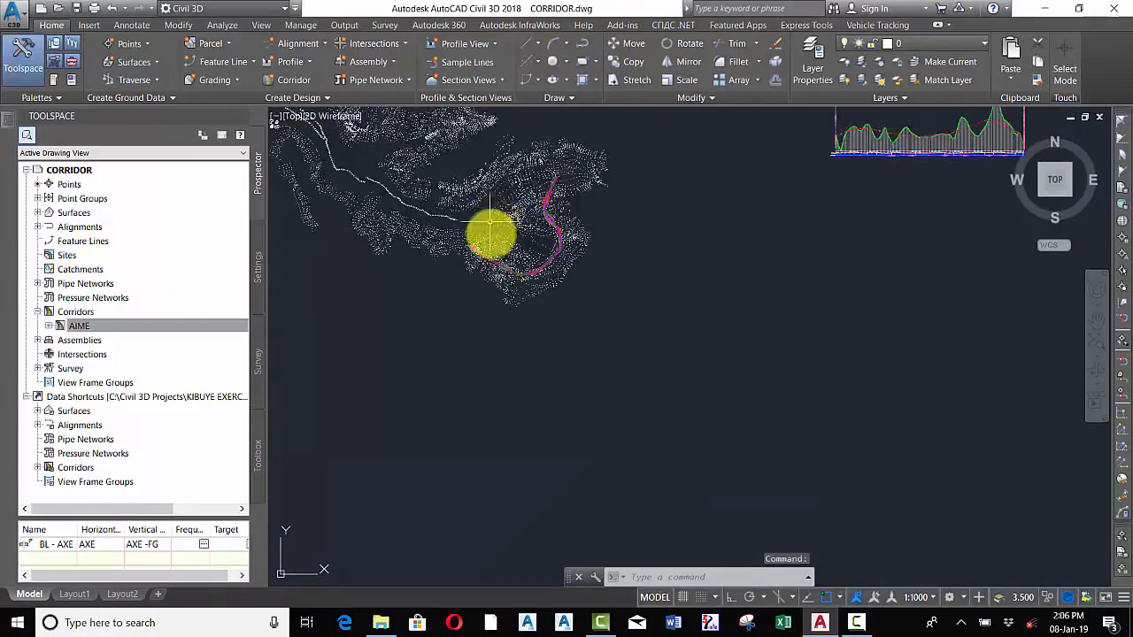
{"action": "scroll", "coordinate": [490, 233], "scroll_direction": "up", "scroll_amount": 10}
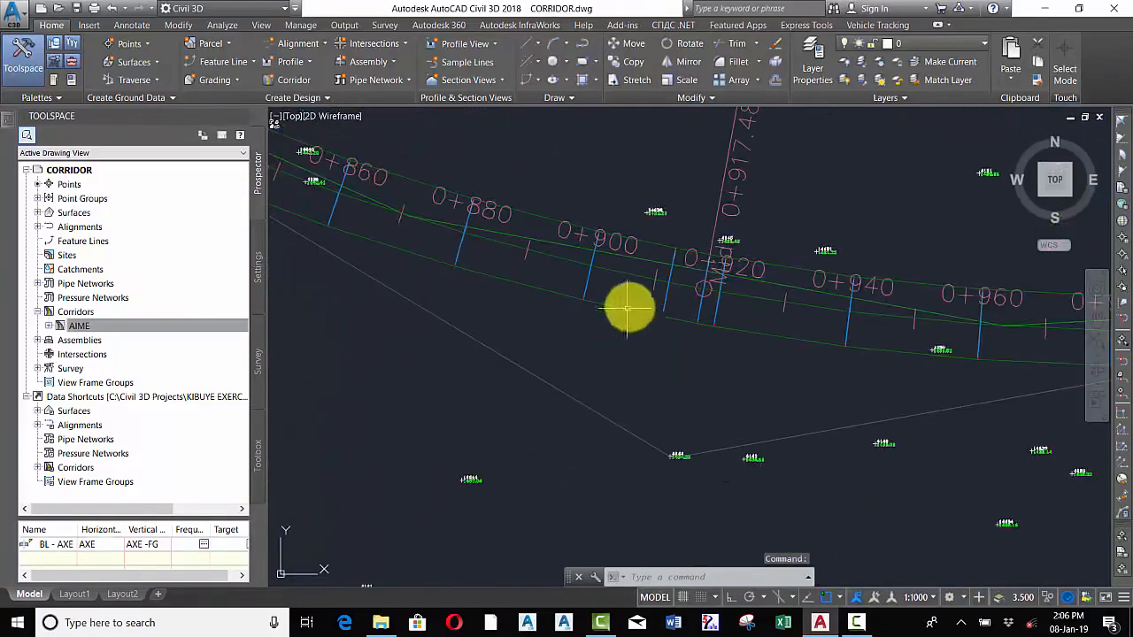
{"action": "scroll", "coordinate": [638, 301], "scroll_direction": "down", "scroll_amount": 8}
{"action": "scroll", "coordinate": [597, 239], "scroll_direction": "up", "scroll_amount": 5}
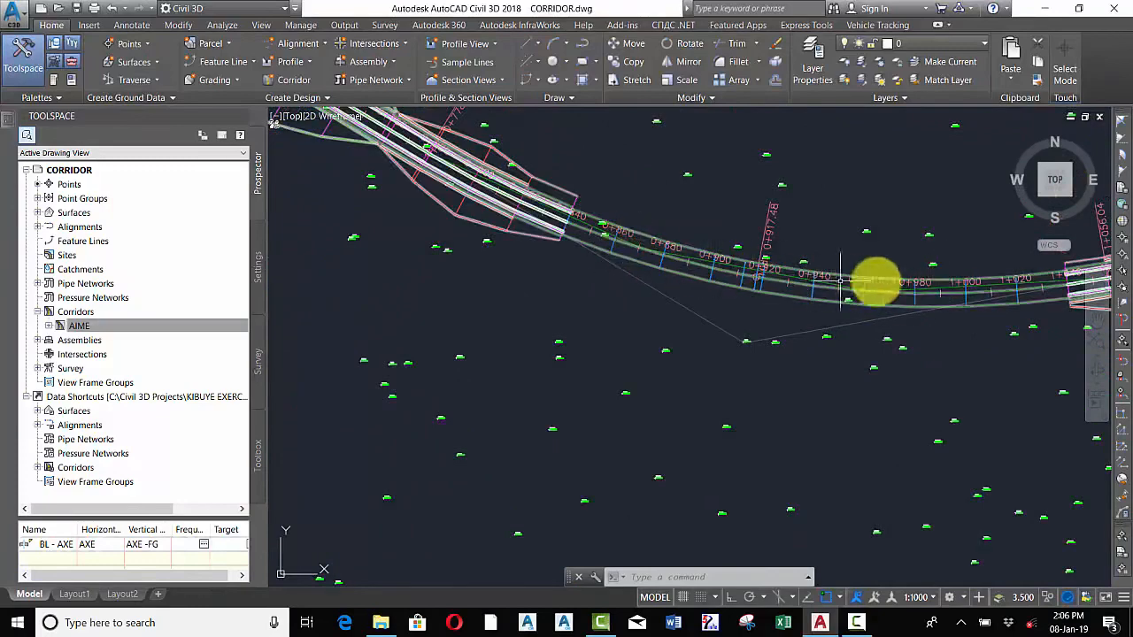
{"action": "scroll", "coordinate": [700, 256], "scroll_direction": "down", "scroll_amount": 3}
{"action": "scroll", "coordinate": [802, 253], "scroll_direction": "up", "scroll_amount": 3}
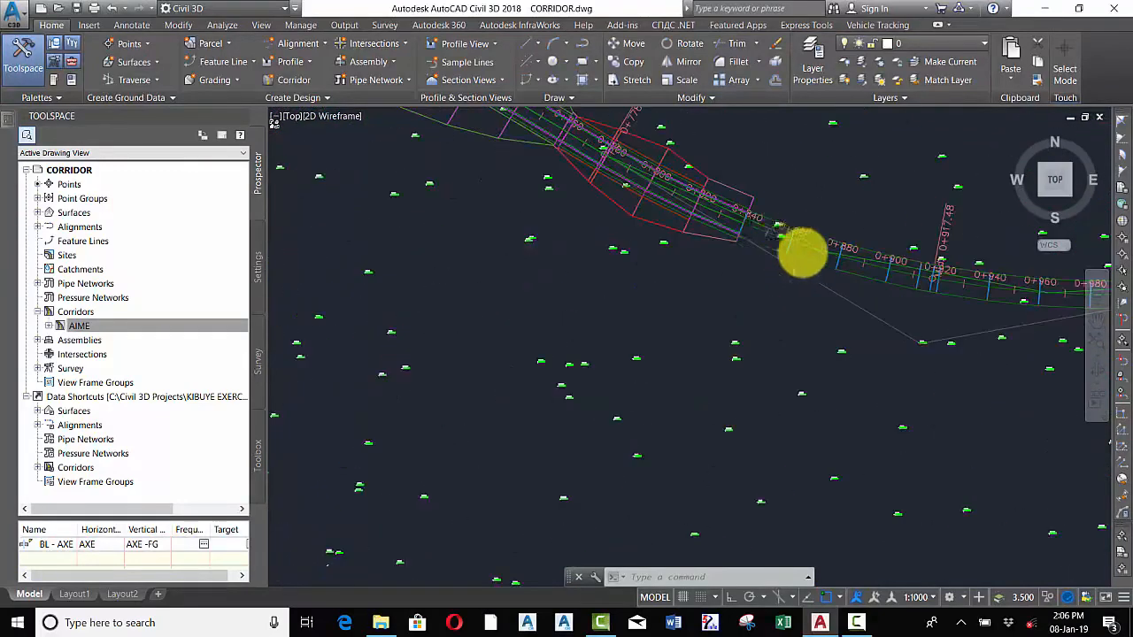
{"action": "scroll", "coordinate": [802, 253], "scroll_direction": "up", "scroll_amount": 4}
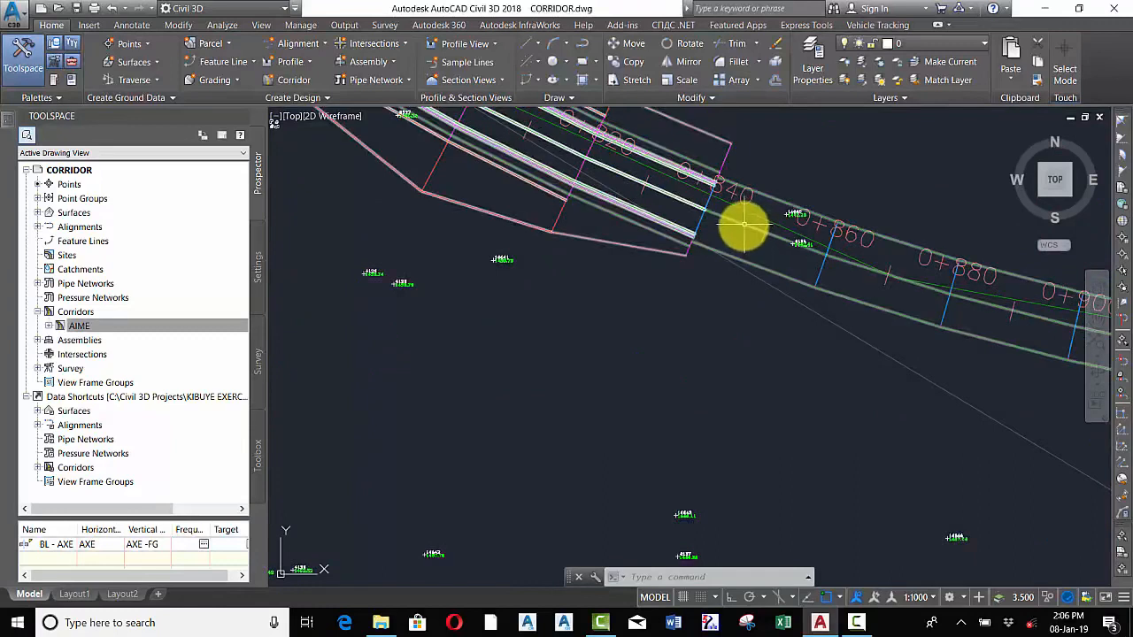
Open the AIME corridor's properties
{"action": "left_click", "coordinate": [80, 326]}
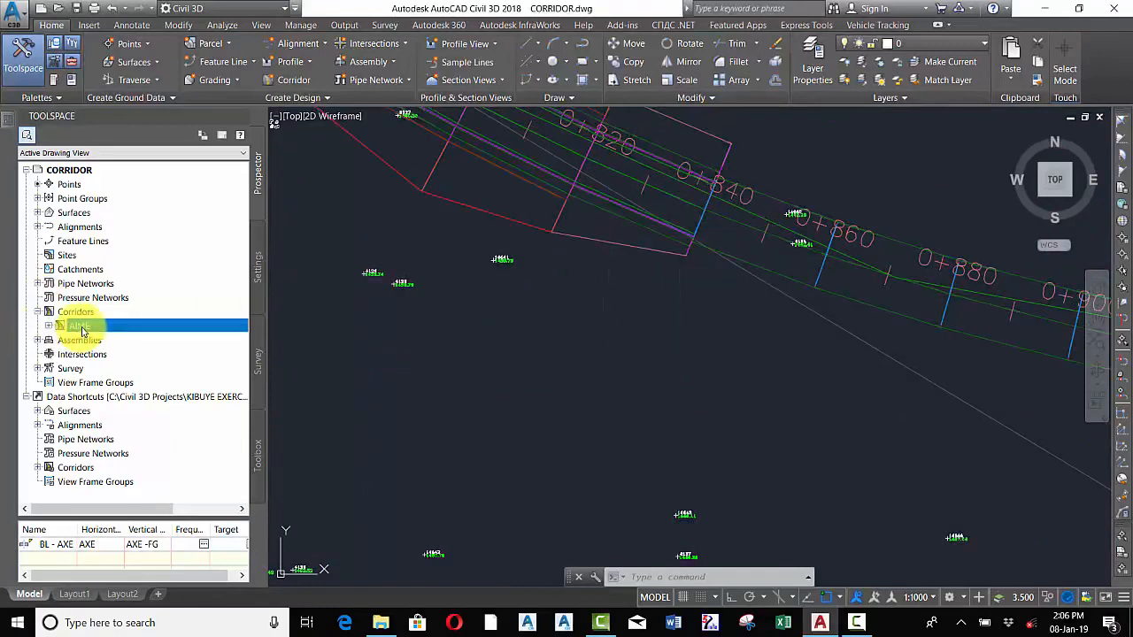
{"action": "right_click", "coordinate": [85, 330]}
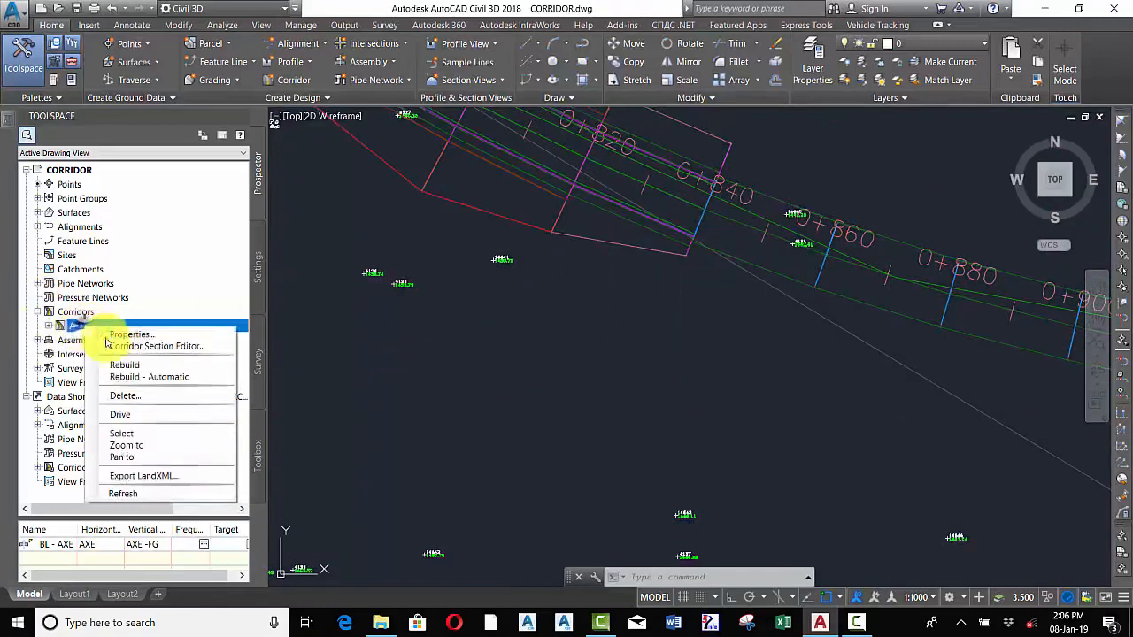
{"action": "left_click", "coordinate": [151, 333]}
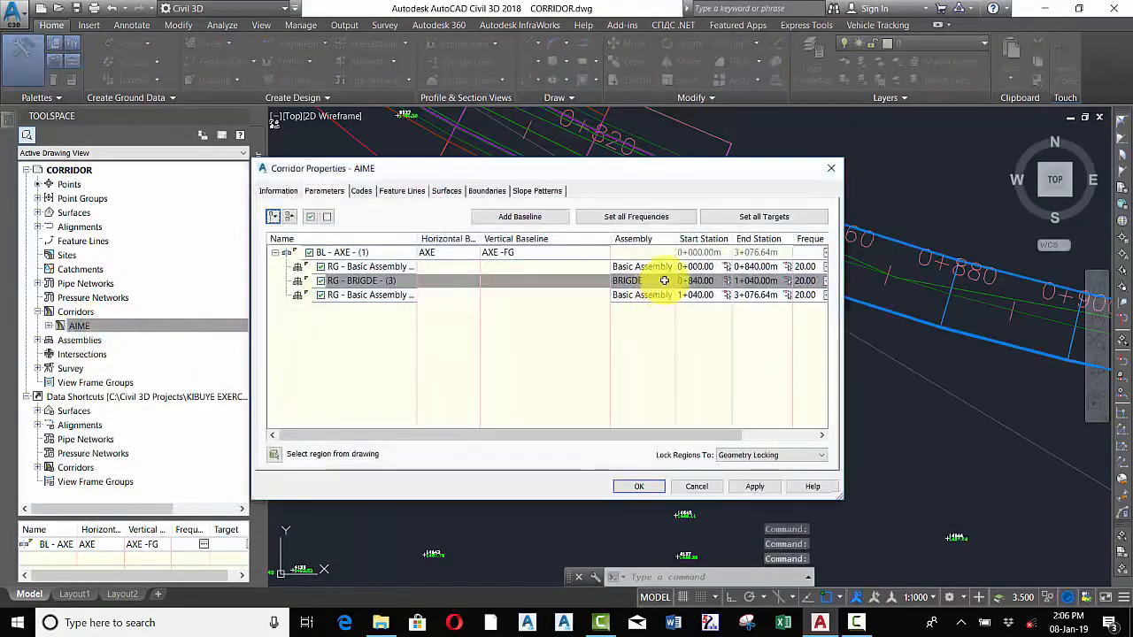
{"action": "left_click", "coordinate": [634, 221]}
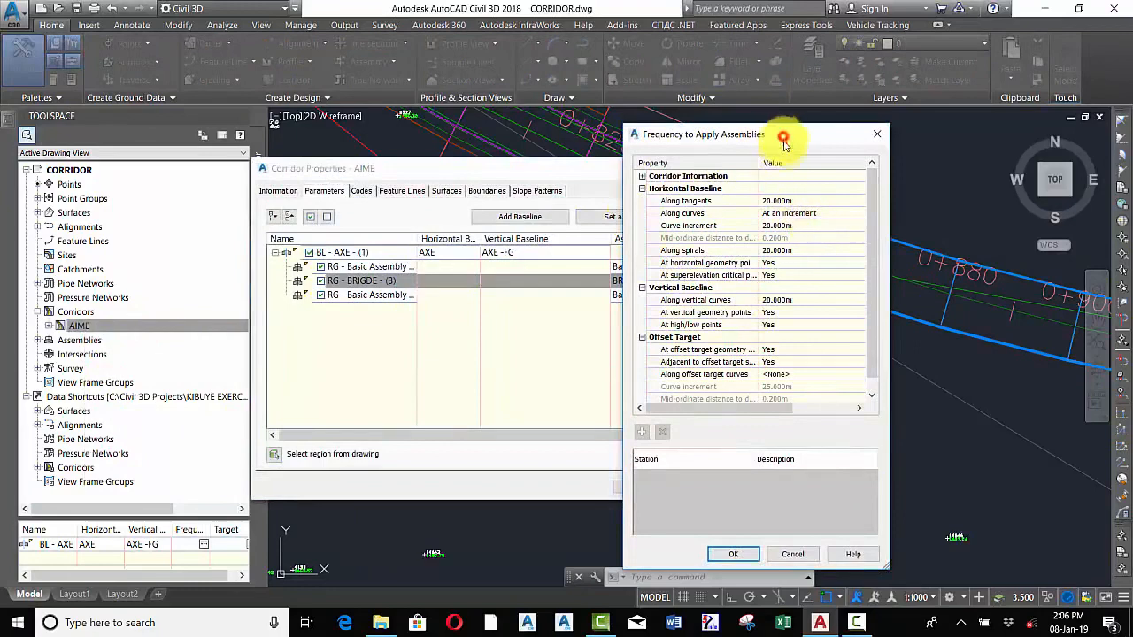
{"action": "left_click_drag", "start_coordinate": [783, 139], "coordinate": [784, 149]}
{"action": "left_click", "coordinate": [874, 148]}
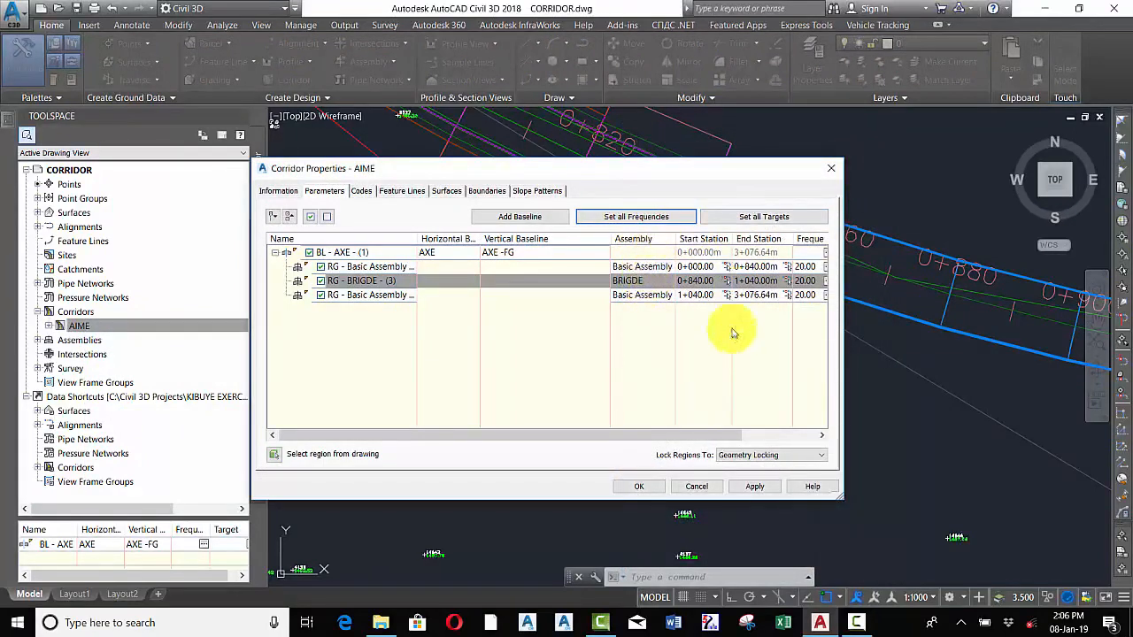
Set the BRIGDE region's assembly frequency to 5 m along tangents and curves, then apply and close the corridor properties
{"action": "left_click_drag", "start_coordinate": [708, 434], "coordinate": [784, 421]}
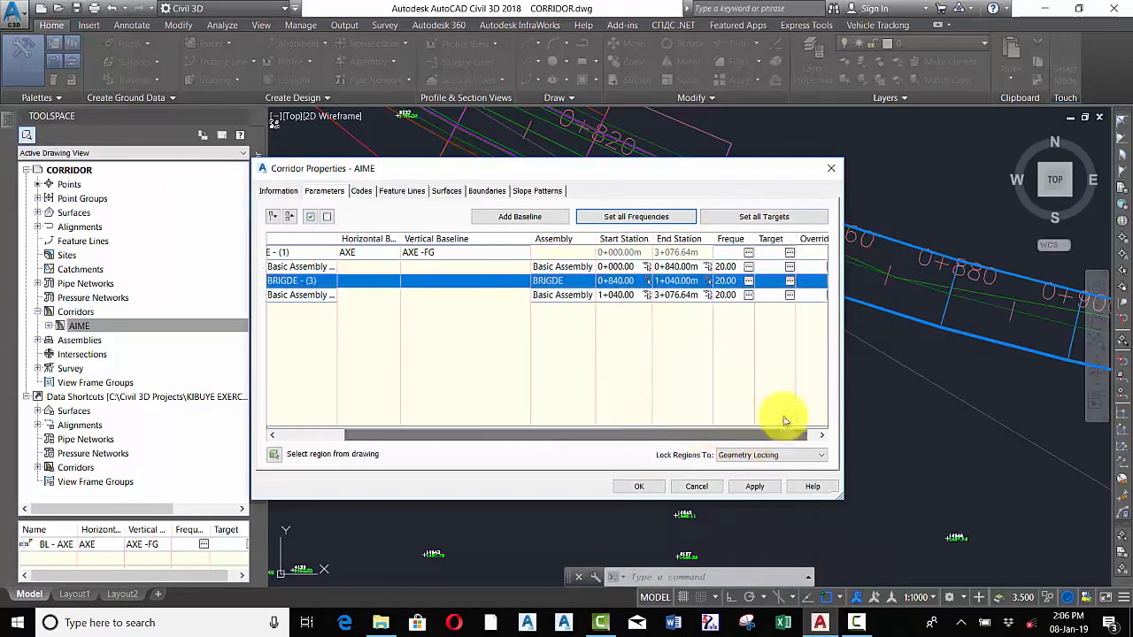
{"action": "left_click", "coordinate": [748, 281]}
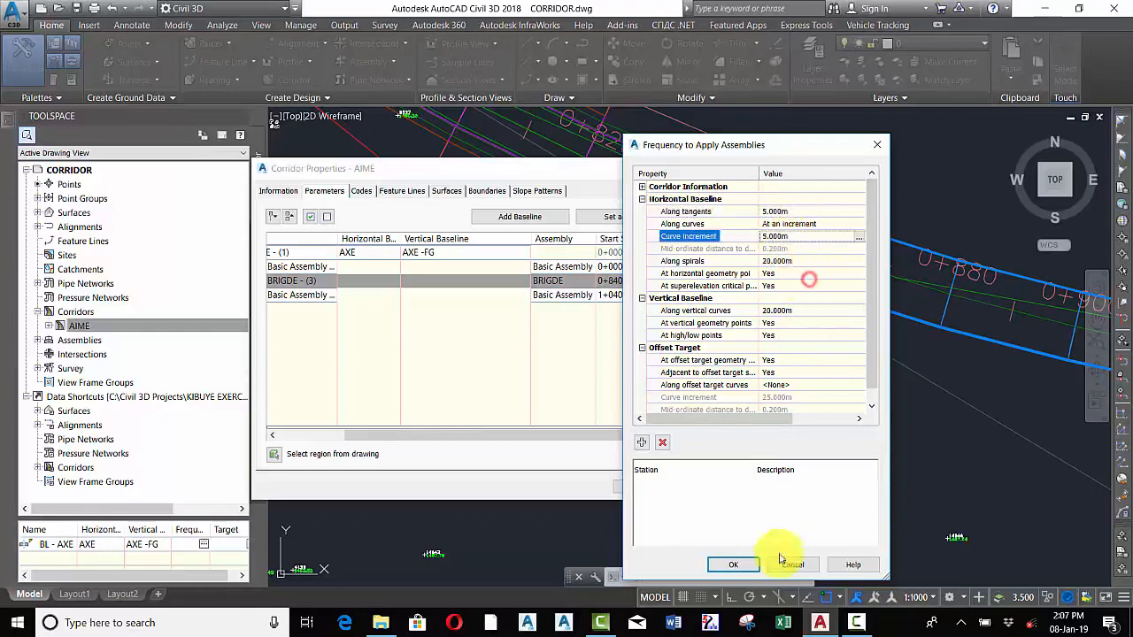
{"action": "left_click", "coordinate": [733, 564]}
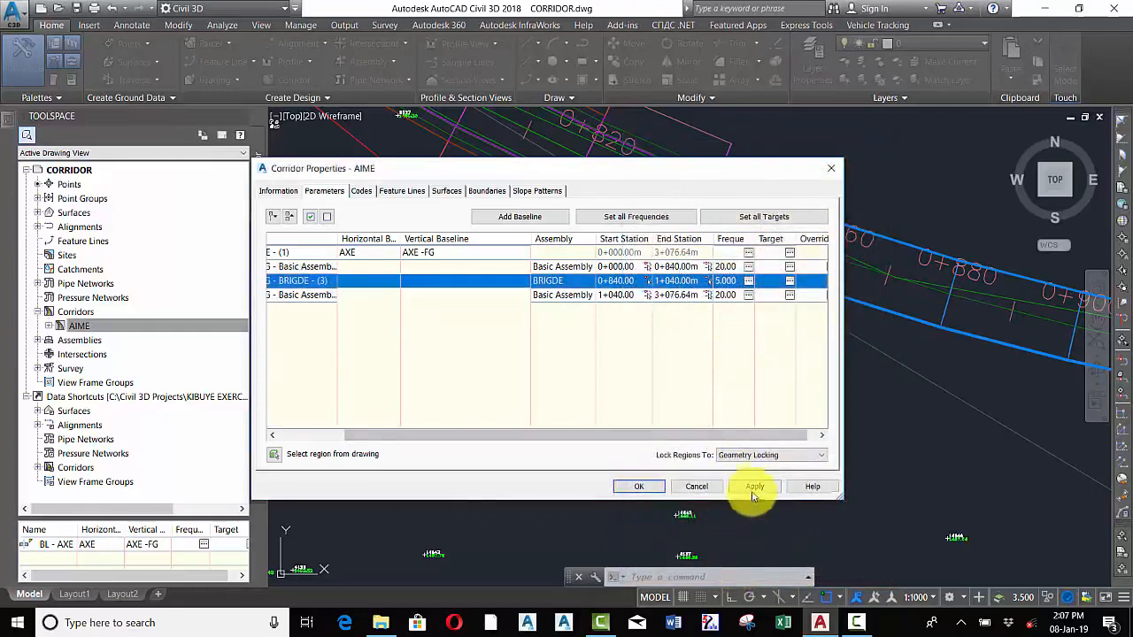
{"action": "left_click", "coordinate": [751, 486]}
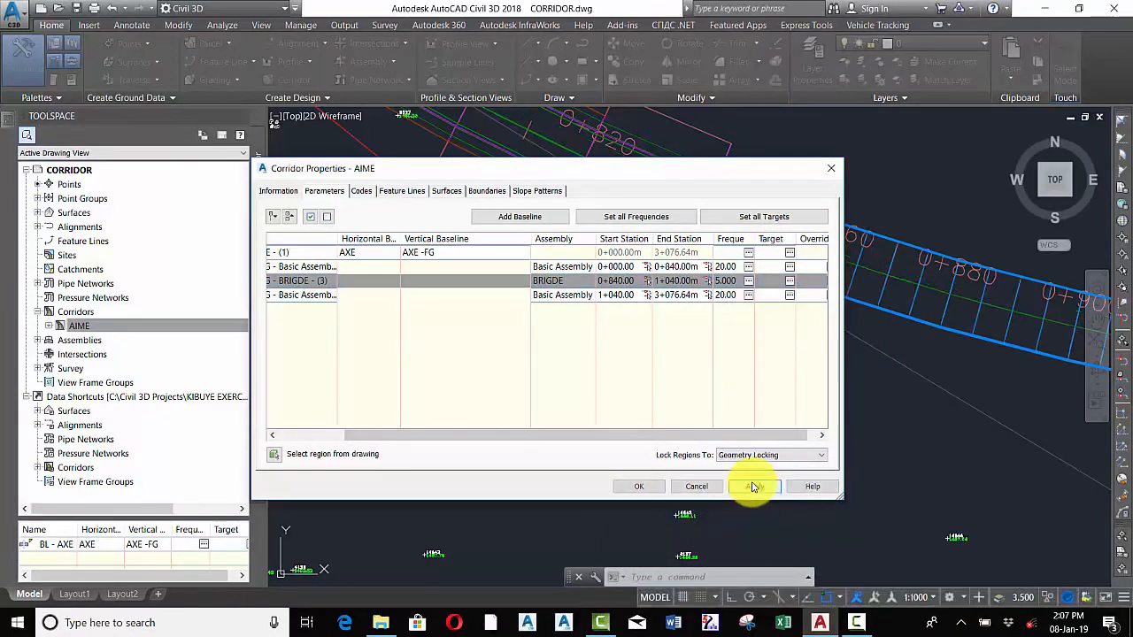
{"action": "left_click_drag", "start_coordinate": [751, 176], "coordinate": [504, 229]}
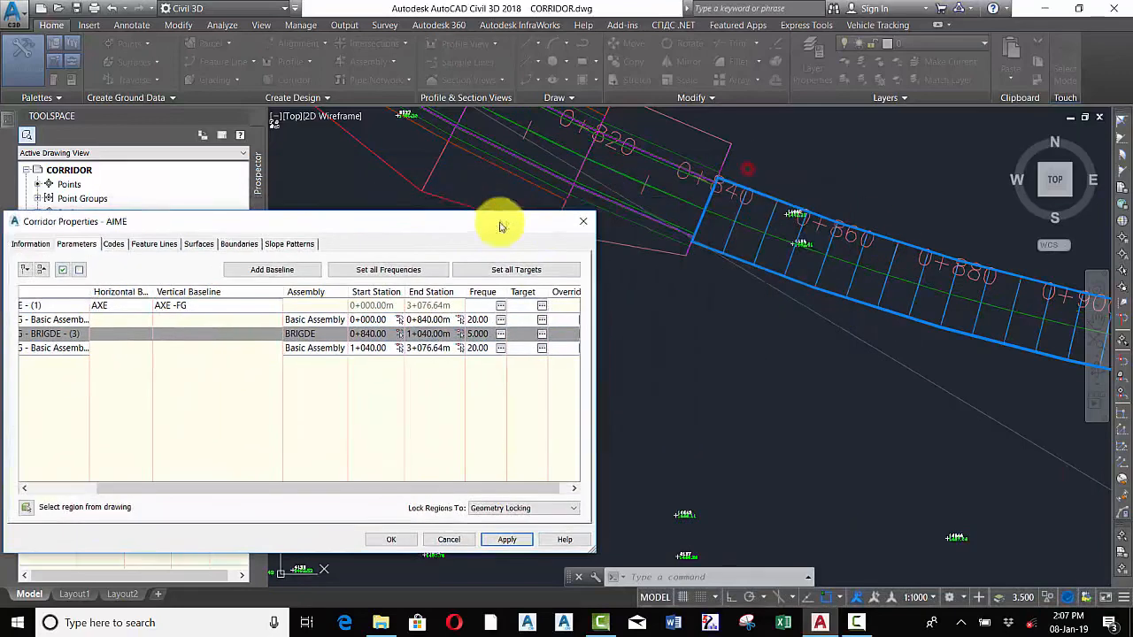
{"action": "left_click", "coordinate": [388, 541]}
Zoom along the corridor to examine the section spacing in the bridge region
{"action": "scroll", "coordinate": [562, 316], "scroll_direction": "down", "scroll_amount": 5}
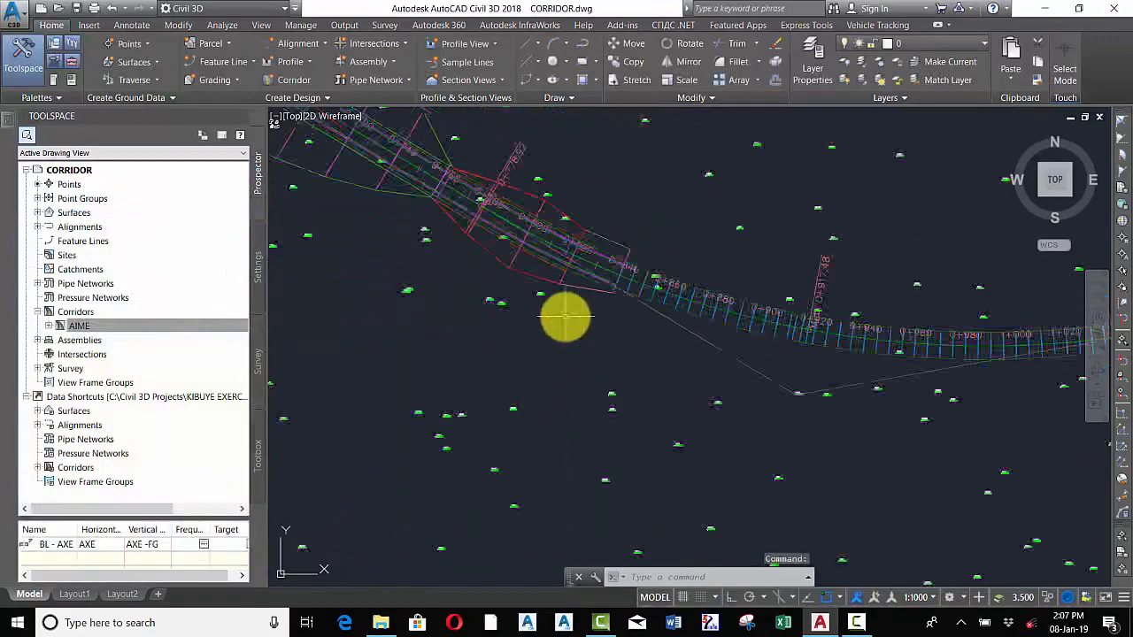
{"action": "scroll", "coordinate": [886, 335], "scroll_direction": "up", "scroll_amount": 5}
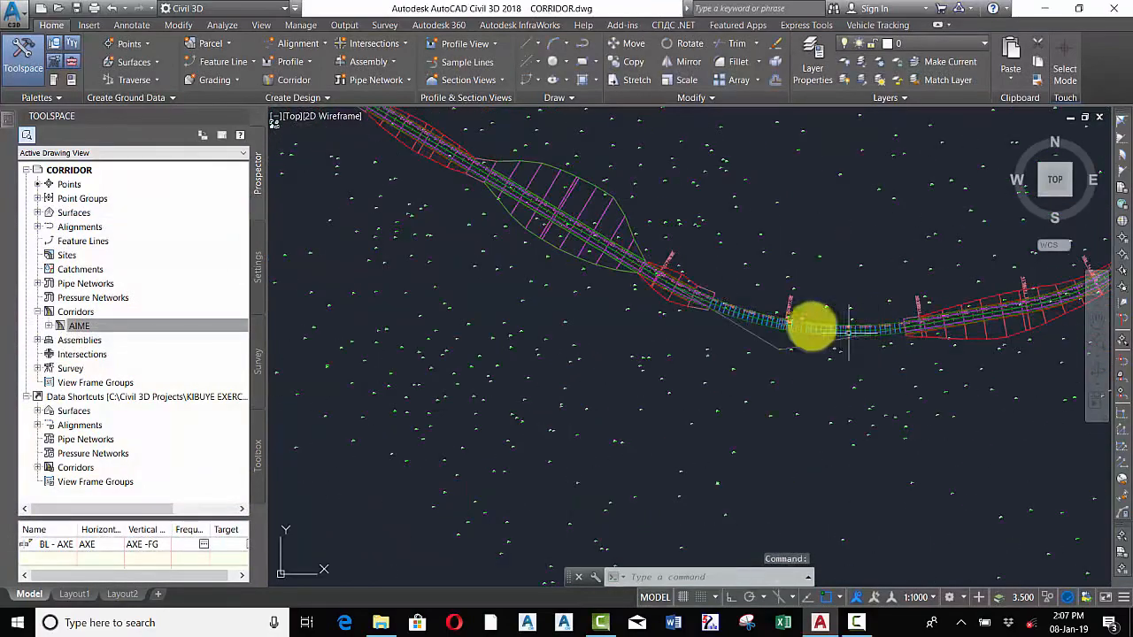
{"action": "scroll", "coordinate": [836, 281], "scroll_direction": "down", "scroll_amount": 5}
{"action": "scroll", "coordinate": [729, 316], "scroll_direction": "up", "scroll_amount": 5}
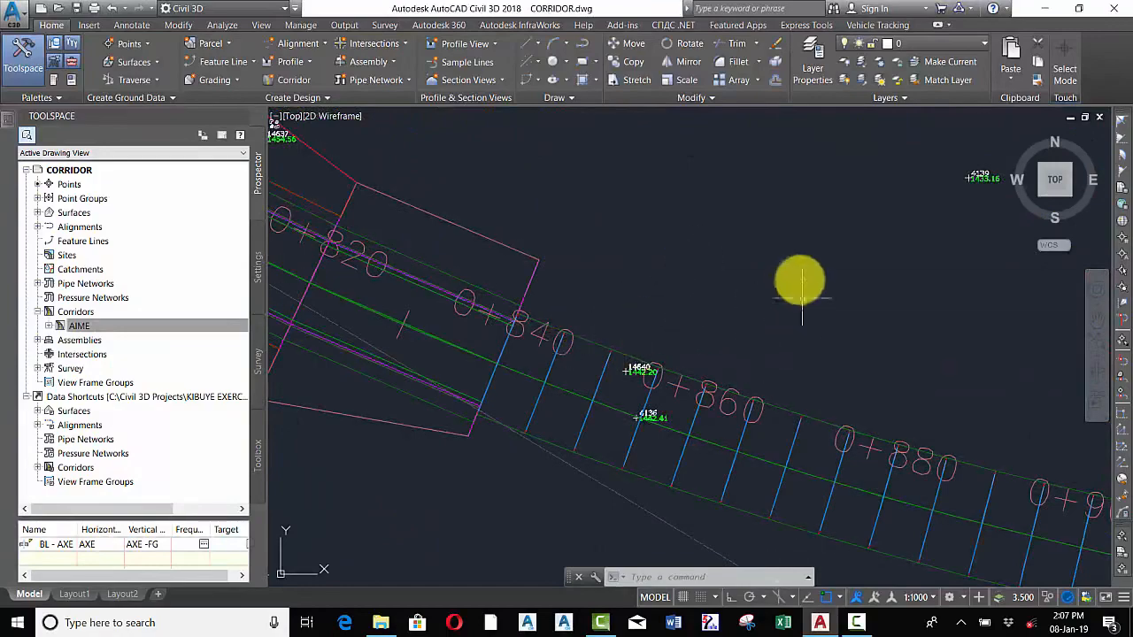
{"action": "scroll", "coordinate": [779, 297], "scroll_direction": "down", "scroll_amount": 5}
{"action": "scroll", "coordinate": [873, 354], "scroll_direction": "up", "scroll_amount": 5}
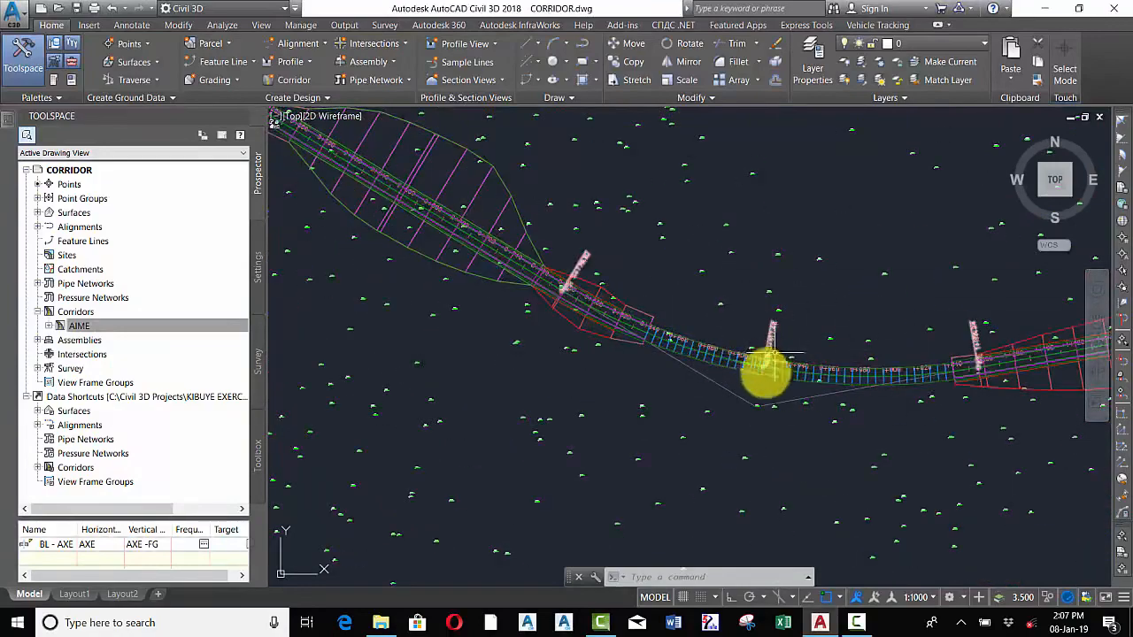
{"action": "scroll", "coordinate": [692, 357], "scroll_direction": "down", "scroll_amount": 5}
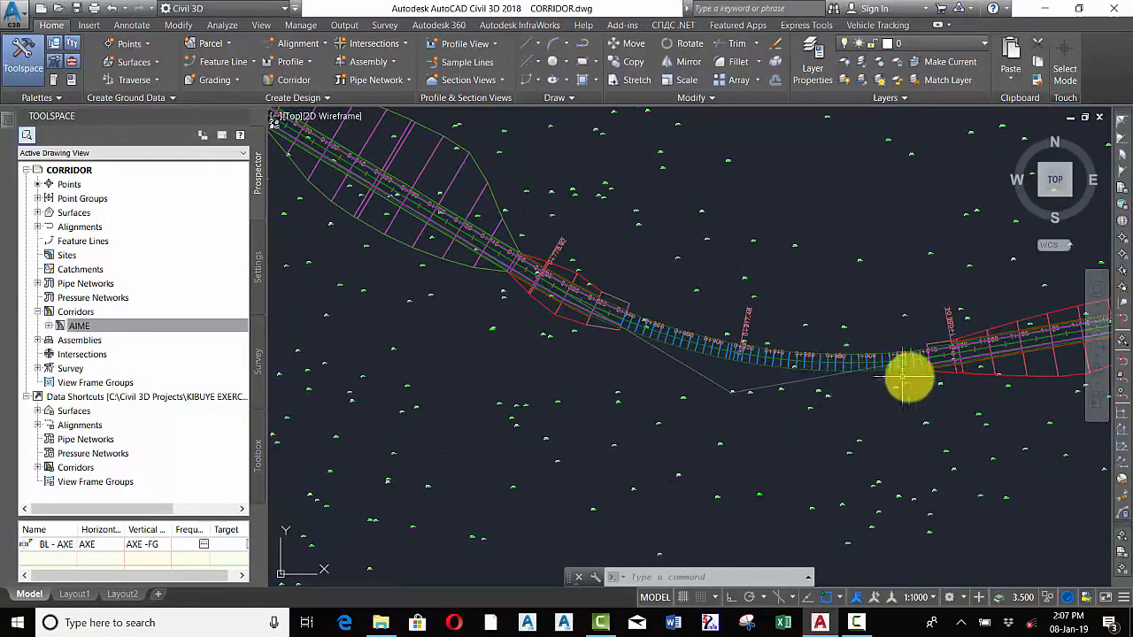
{"action": "scroll", "coordinate": [912, 374], "scroll_direction": "up", "scroll_amount": 5}
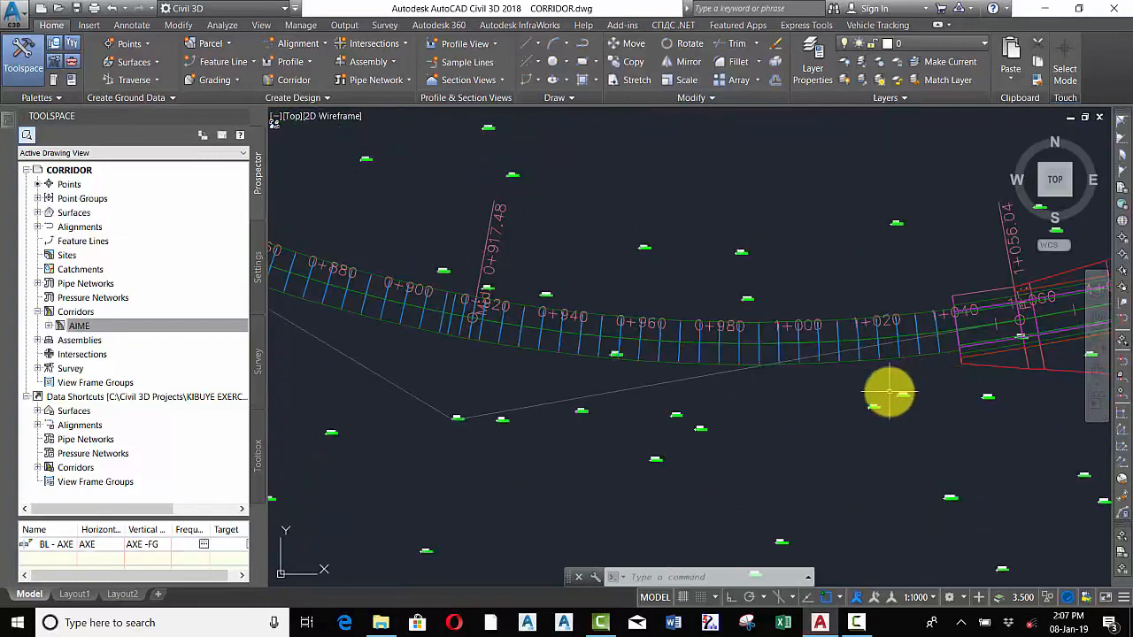
{"action": "scroll", "coordinate": [778, 379], "scroll_direction": "down", "scroll_amount": 3}
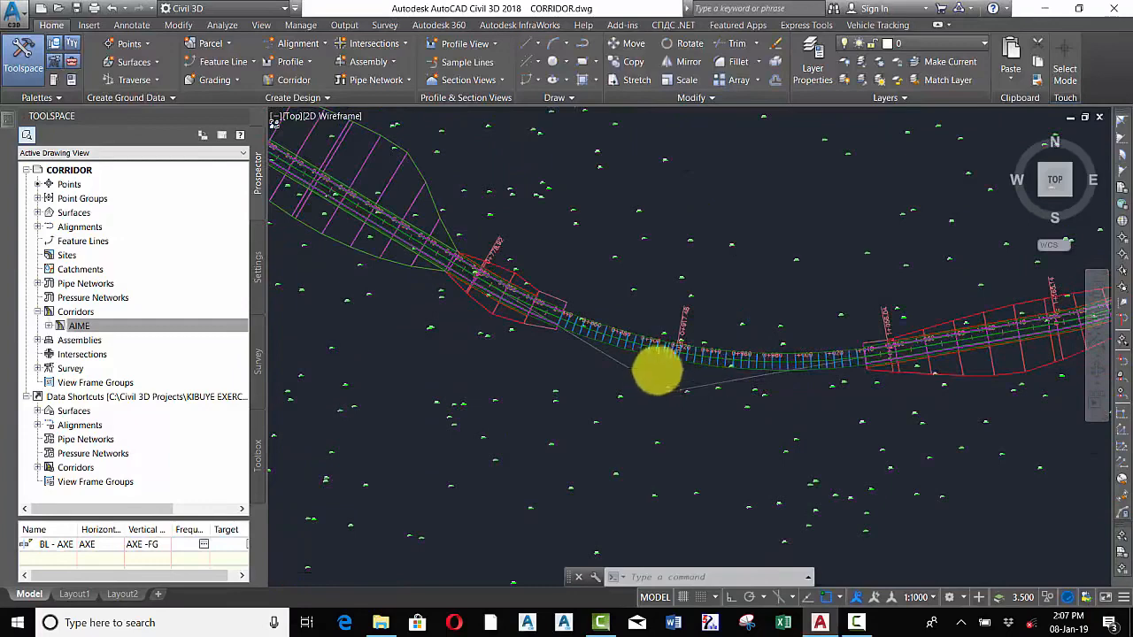
{"action": "scroll", "coordinate": [660, 367], "scroll_direction": "up", "scroll_amount": 2}
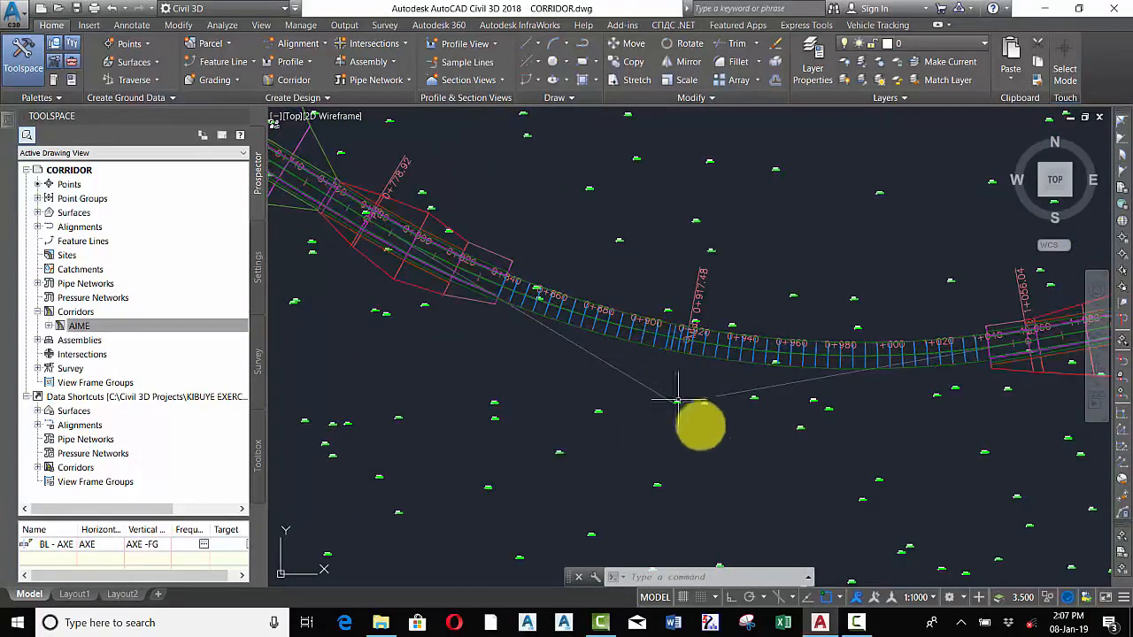
Rebuild the AIME corridor and review the BRIGDE region's target mapping, leaving the surface target as <none>
{"action": "left_click", "coordinate": [81, 327]}
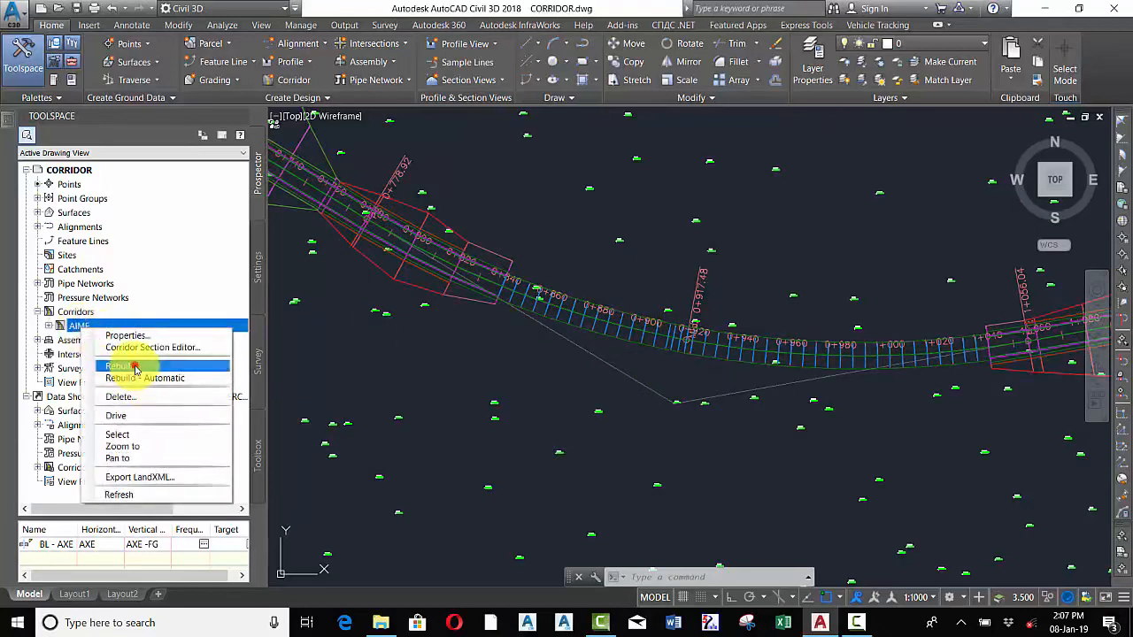
{"action": "left_click", "coordinate": [135, 366]}
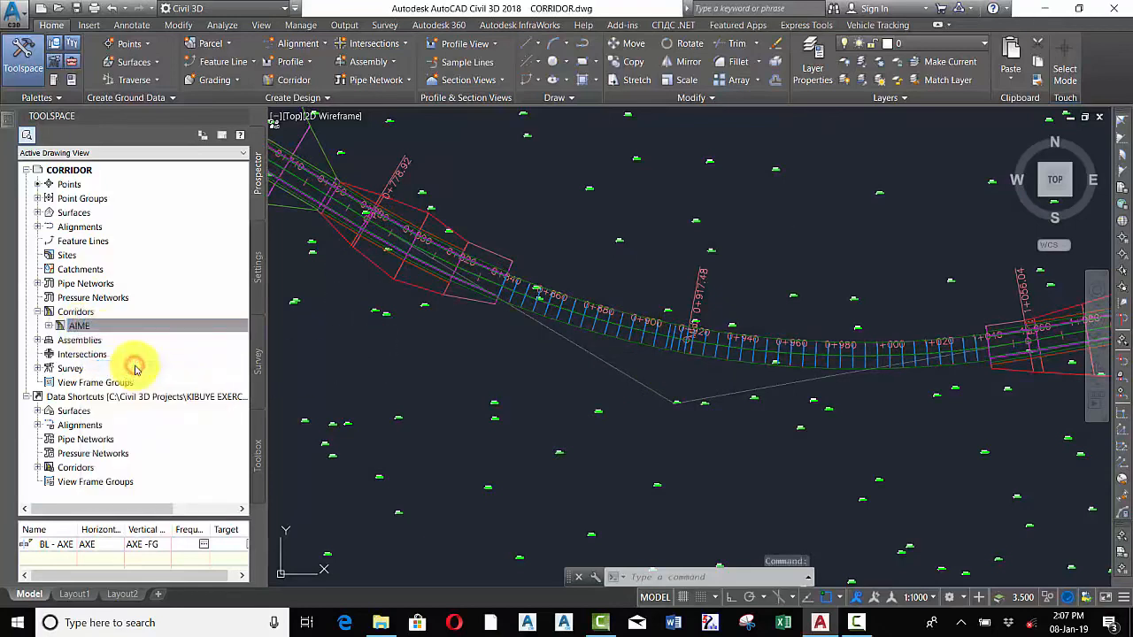
{"action": "right_click", "coordinate": [82, 326]}
{"action": "left_click", "coordinate": [141, 328]}
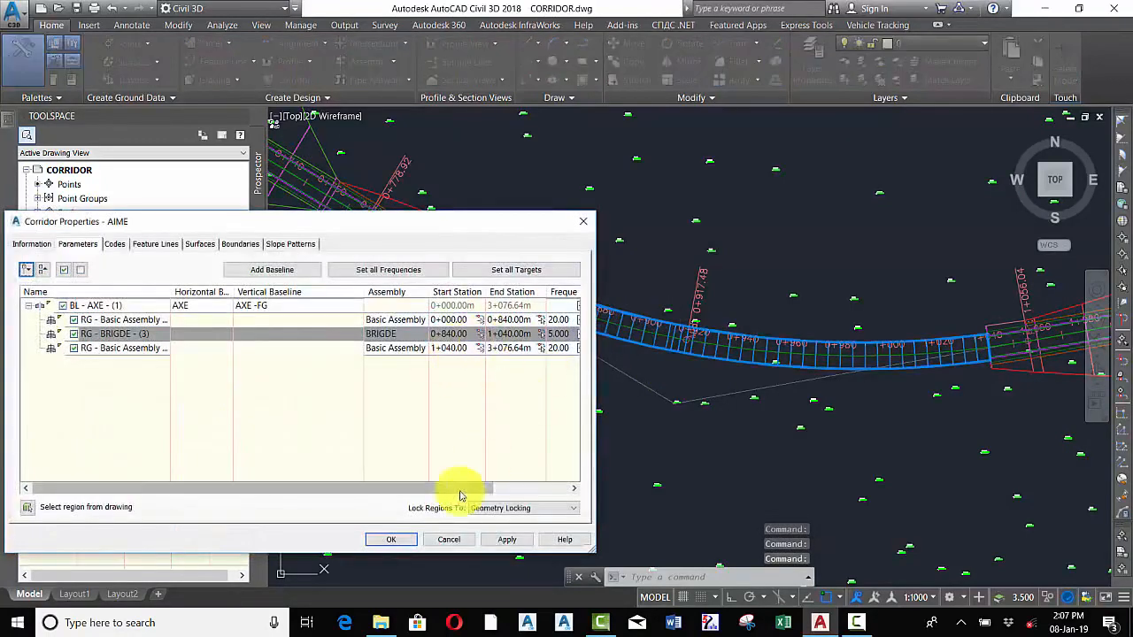
{"action": "left_click_drag", "start_coordinate": [460, 494], "coordinate": [561, 488]}
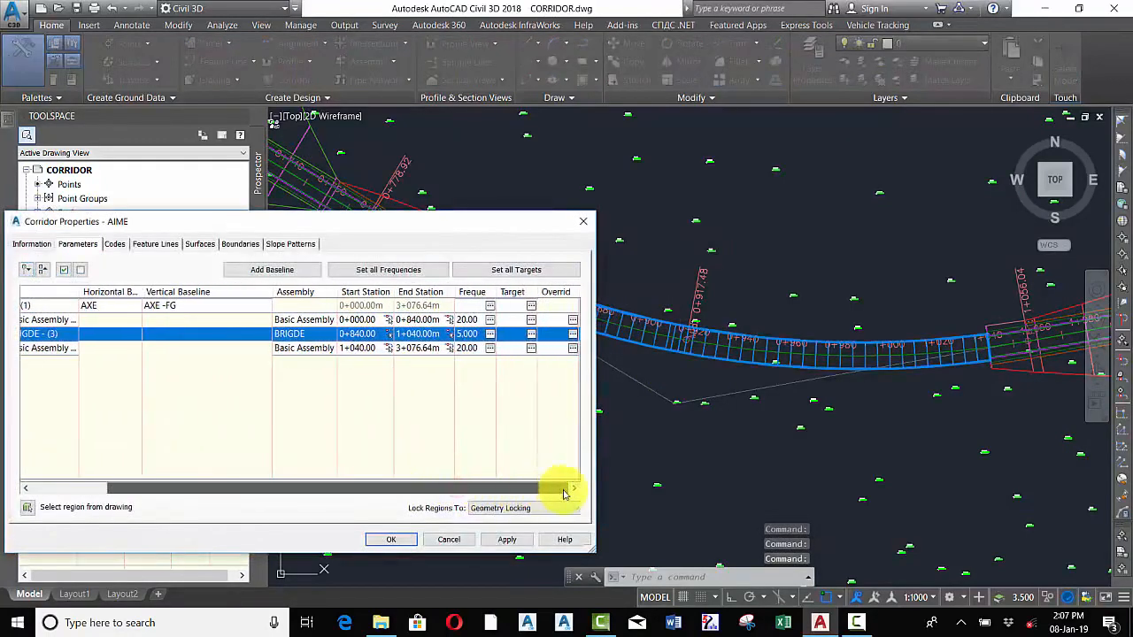
{"action": "left_click", "coordinate": [531, 334]}
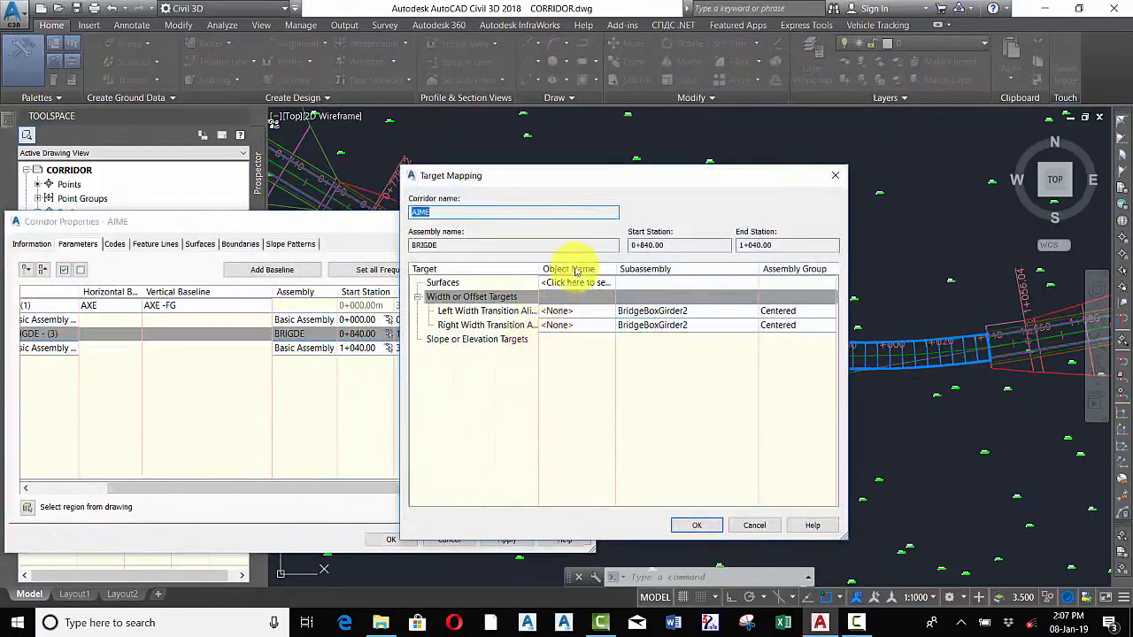
{"action": "left_click", "coordinate": [580, 284]}
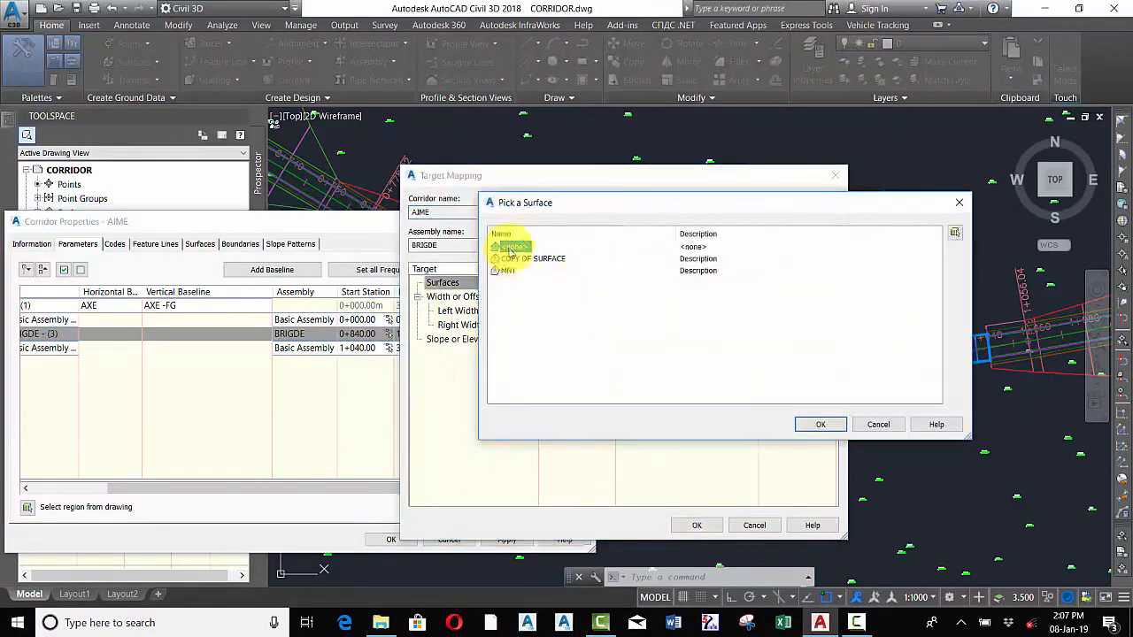
{"action": "left_click", "coordinate": [822, 425]}
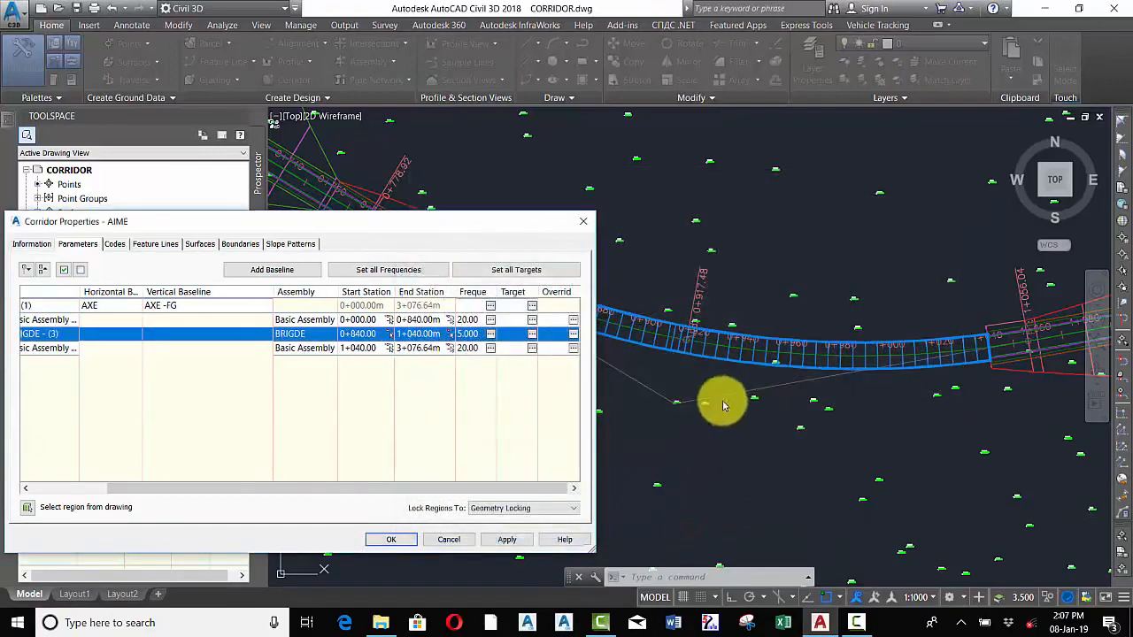
{"action": "left_click", "coordinate": [403, 543]}
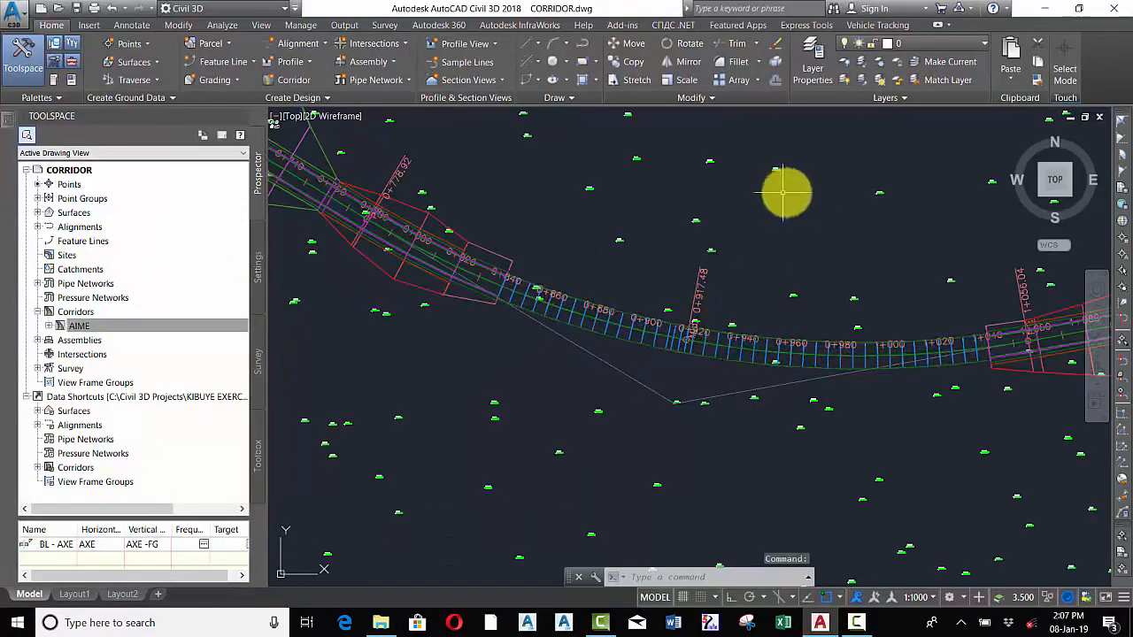
Zoom and pan around the rebuilt corridor to inspect the bridge region and neighbouring regions
{"action": "scroll", "coordinate": [771, 243], "scroll_direction": "down", "scroll_amount": 3}
{"action": "scroll", "coordinate": [738, 283], "scroll_direction": "up", "scroll_amount": 4}
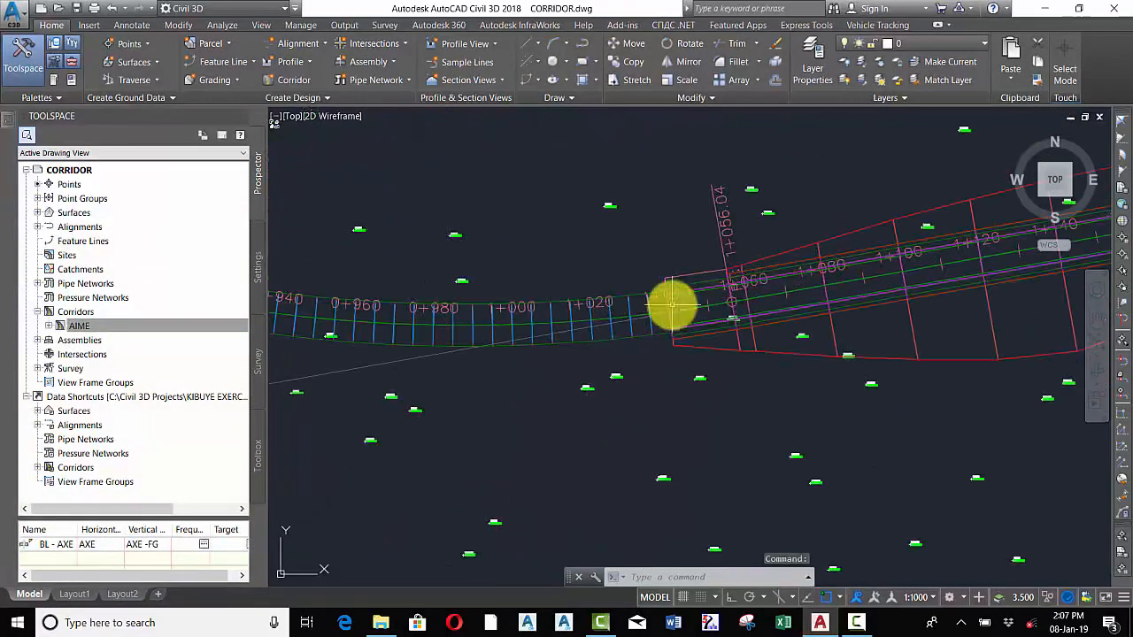
{"action": "scroll", "coordinate": [673, 304], "scroll_direction": "down", "scroll_amount": 5}
{"action": "scroll", "coordinate": [640, 306], "scroll_direction": "up", "scroll_amount": 3}
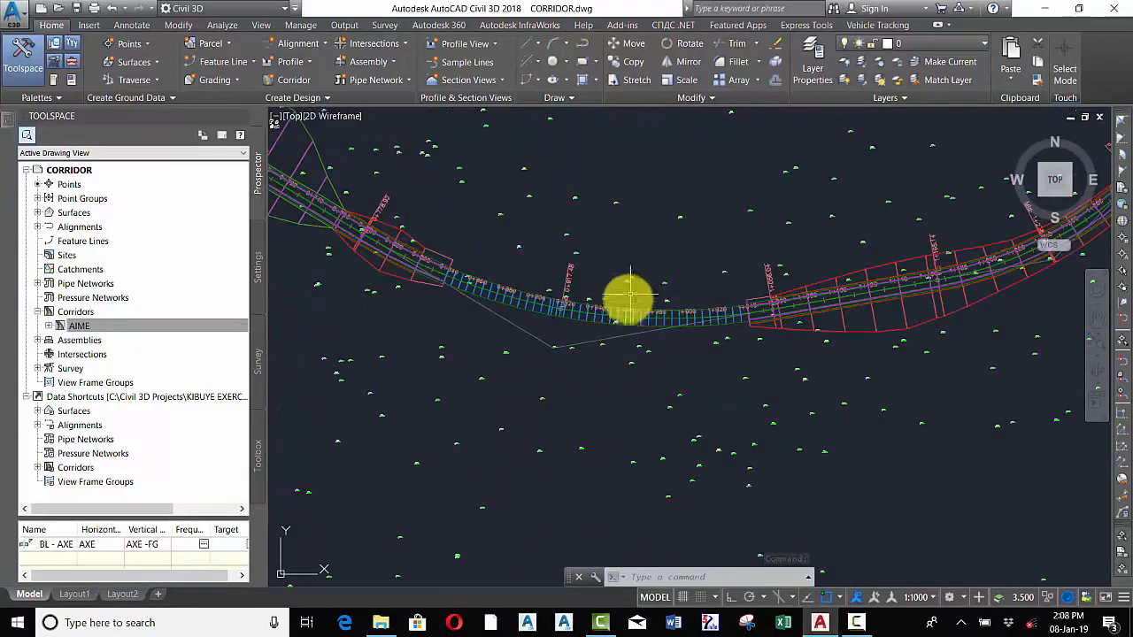
{"action": "scroll", "coordinate": [625, 301], "scroll_direction": "down", "scroll_amount": 5}
{"action": "scroll", "coordinate": [568, 299], "scroll_direction": "up", "scroll_amount": 5}
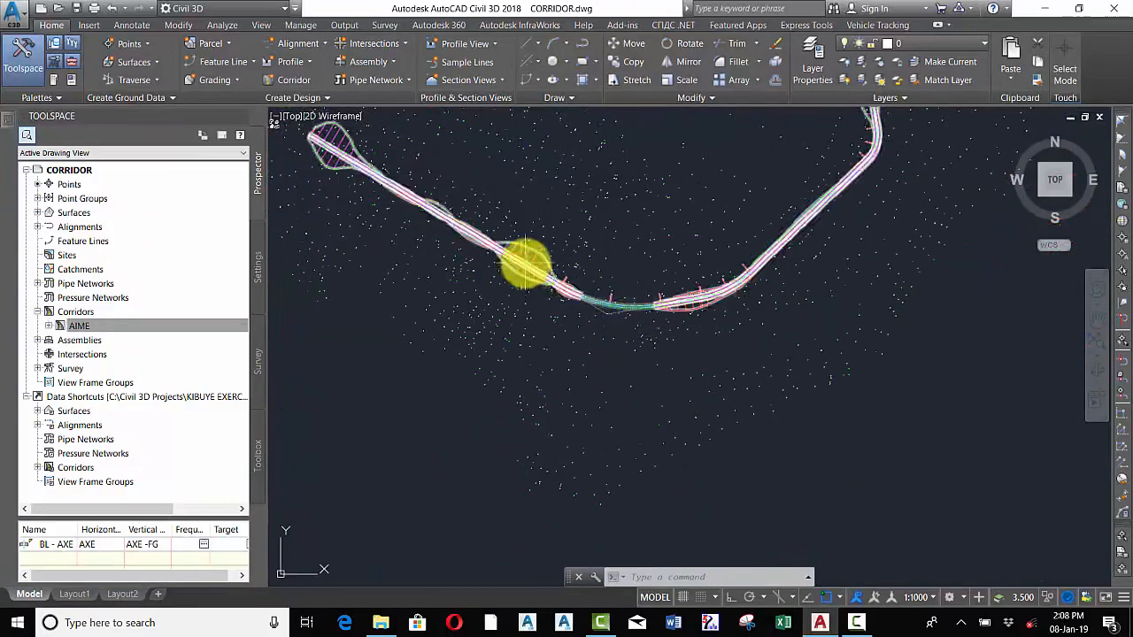
{"action": "scroll", "coordinate": [638, 296], "scroll_direction": "down", "scroll_amount": 2}
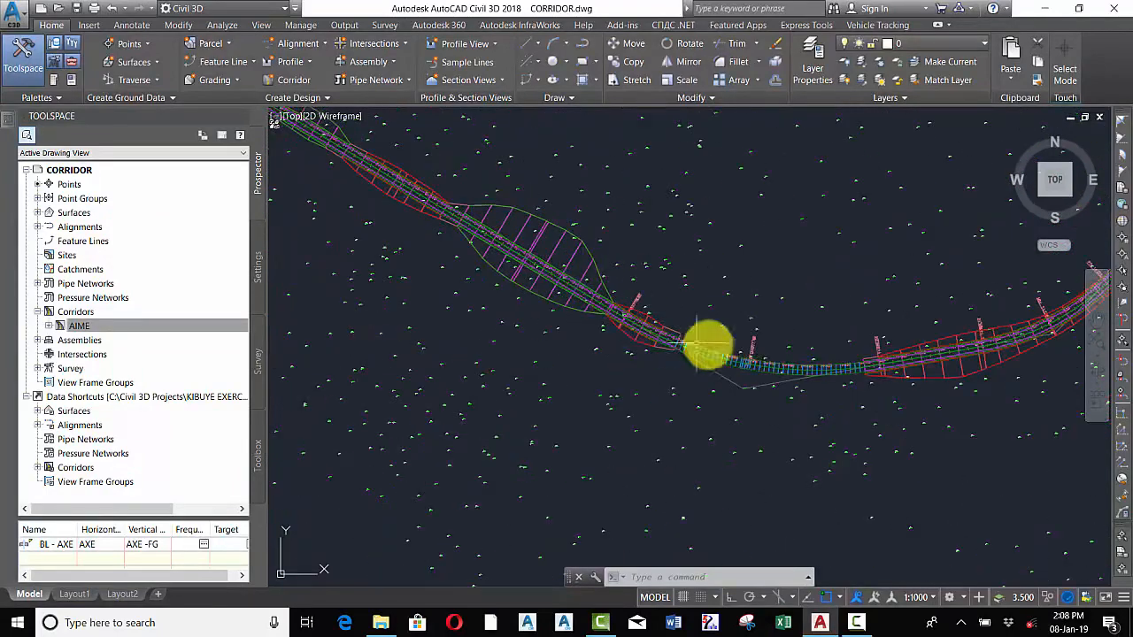
{"action": "scroll", "coordinate": [728, 355], "scroll_direction": "up", "scroll_amount": 4}
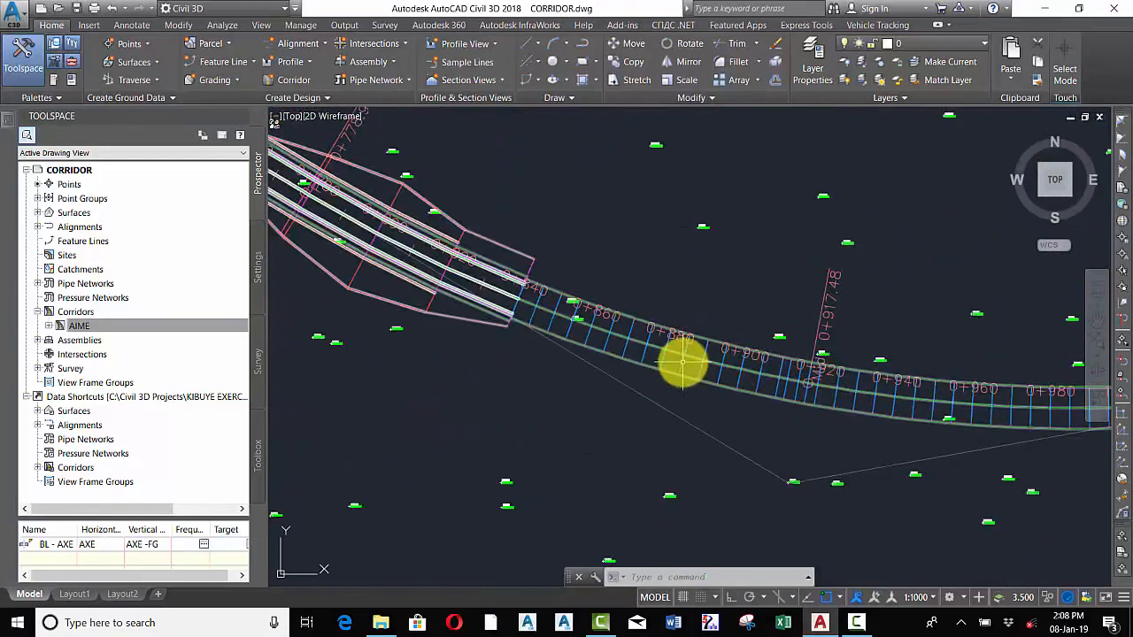
{"action": "left_click", "coordinate": [683, 363]}
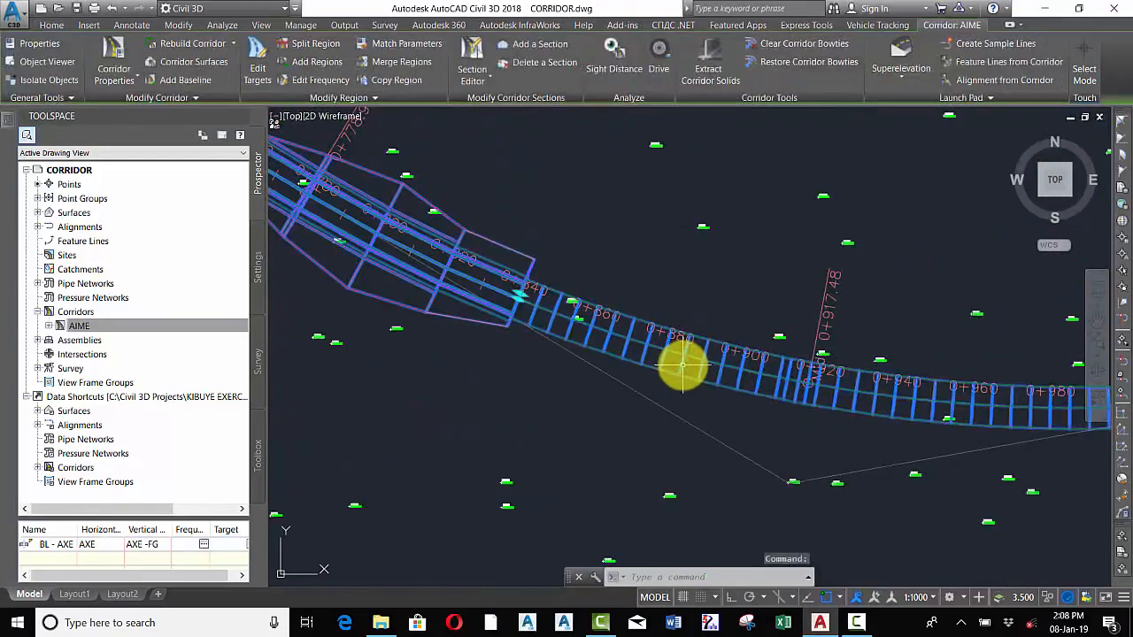
{"action": "scroll", "coordinate": [661, 359], "scroll_direction": "down", "scroll_amount": 5}
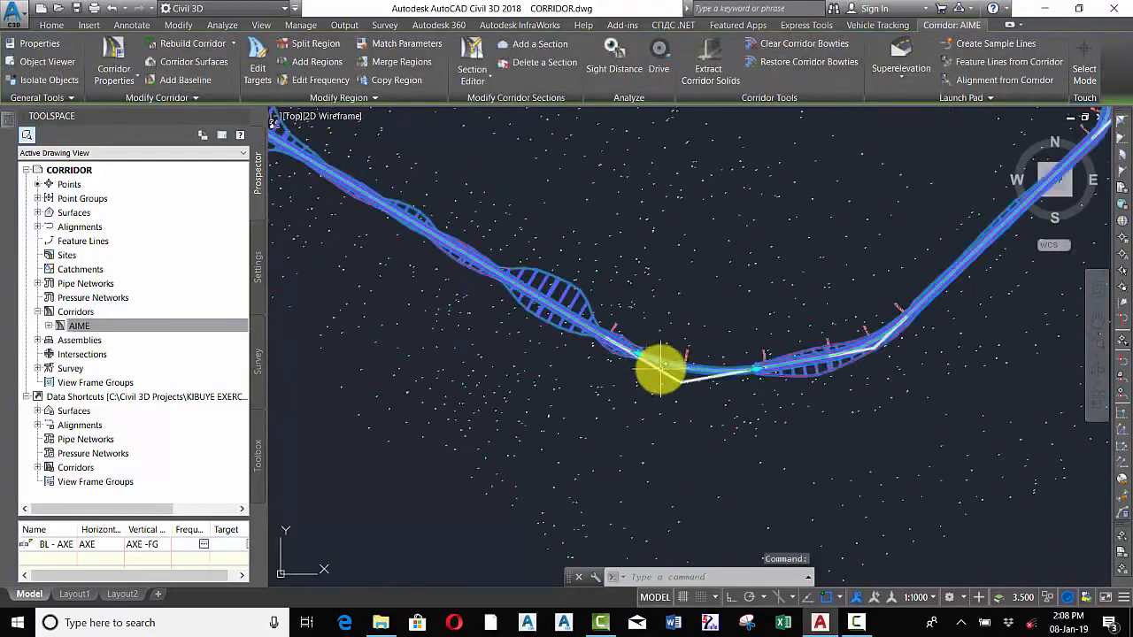
{"action": "key", "text": "Escape"}
{"action": "scroll", "coordinate": [538, 316], "scroll_direction": "up", "scroll_amount": 5}
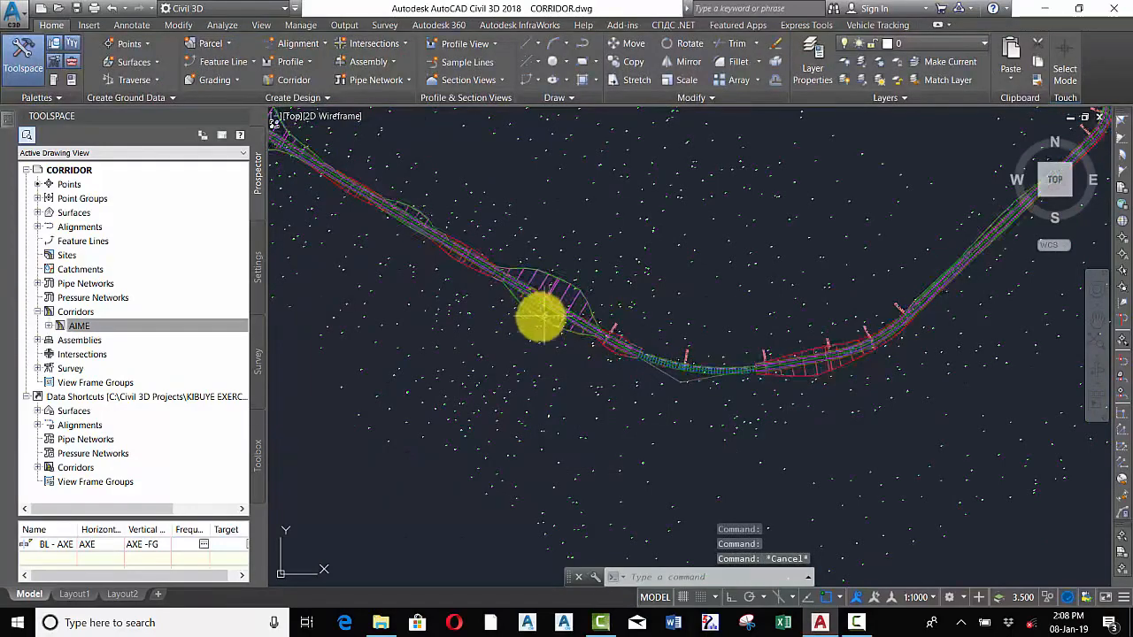
{"action": "scroll", "coordinate": [536, 289], "scroll_direction": "up", "scroll_amount": 5}
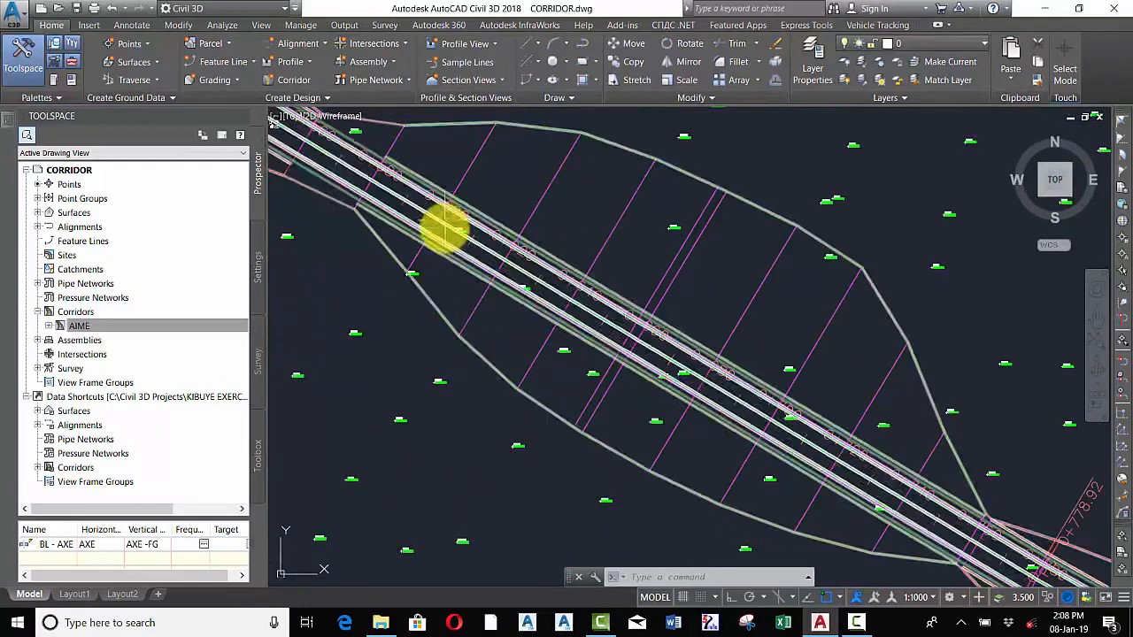
Zoom in and out along the corridor to inspect the section lines and station labels in the bridge region
{"action": "scroll", "coordinate": [435, 195], "scroll_direction": "up", "scroll_amount": 5}
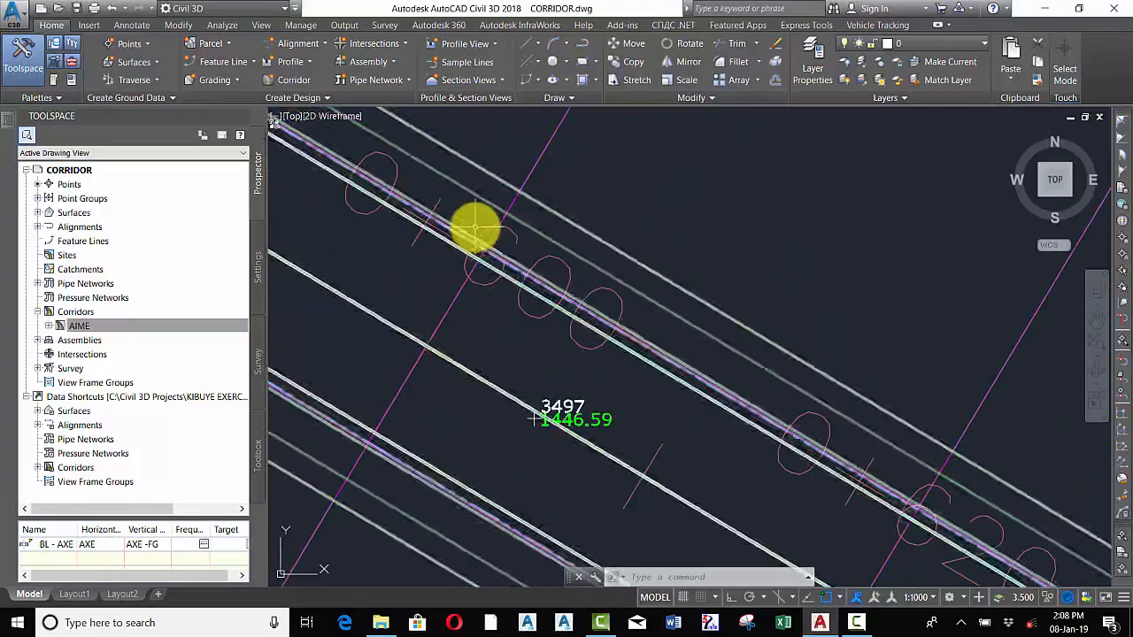
{"action": "scroll", "coordinate": [476, 227], "scroll_direction": "down", "scroll_amount": 3}
{"action": "scroll", "coordinate": [475, 246], "scroll_direction": "up", "scroll_amount": 2}
{"action": "scroll", "coordinate": [475, 237], "scroll_direction": "up", "scroll_amount": 3}
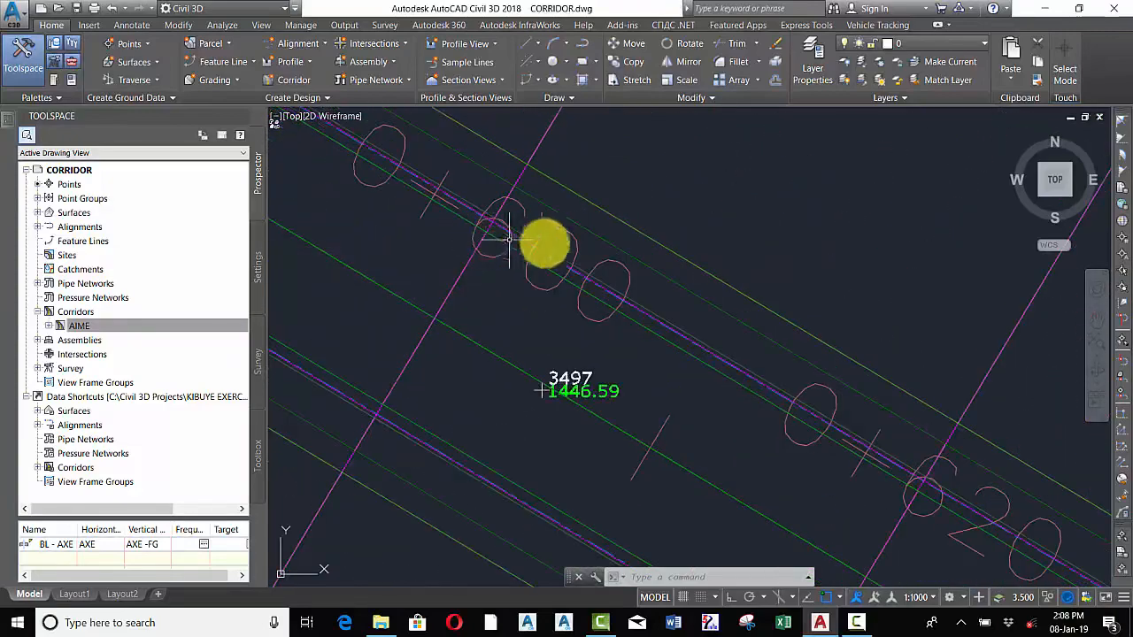
{"action": "scroll", "coordinate": [541, 244], "scroll_direction": "down", "scroll_amount": 3}
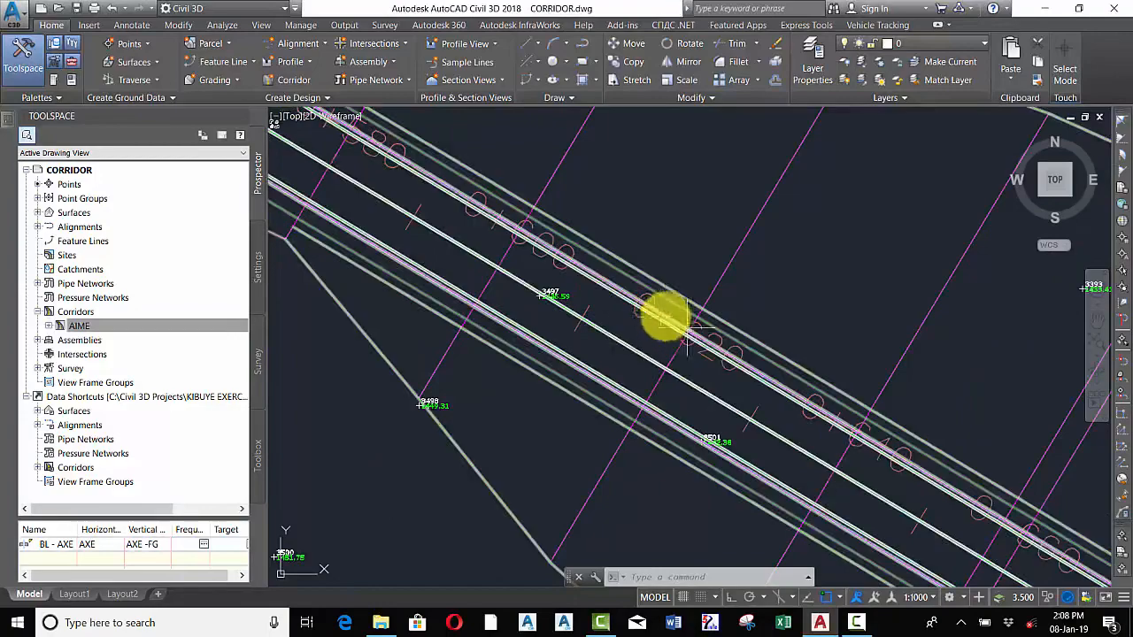
{"action": "scroll", "coordinate": [640, 312], "scroll_direction": "down", "scroll_amount": 5}
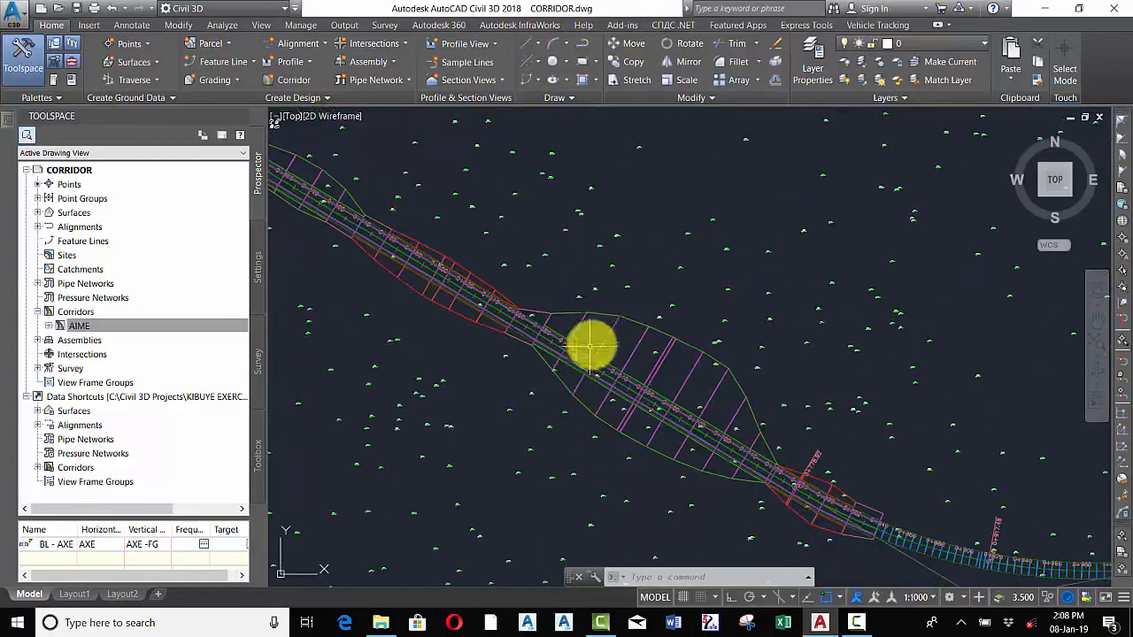
Open the AIME corridor properties and review the assembly frequency settings, then close both dialogs without changes
{"action": "left_click", "coordinate": [581, 317]}
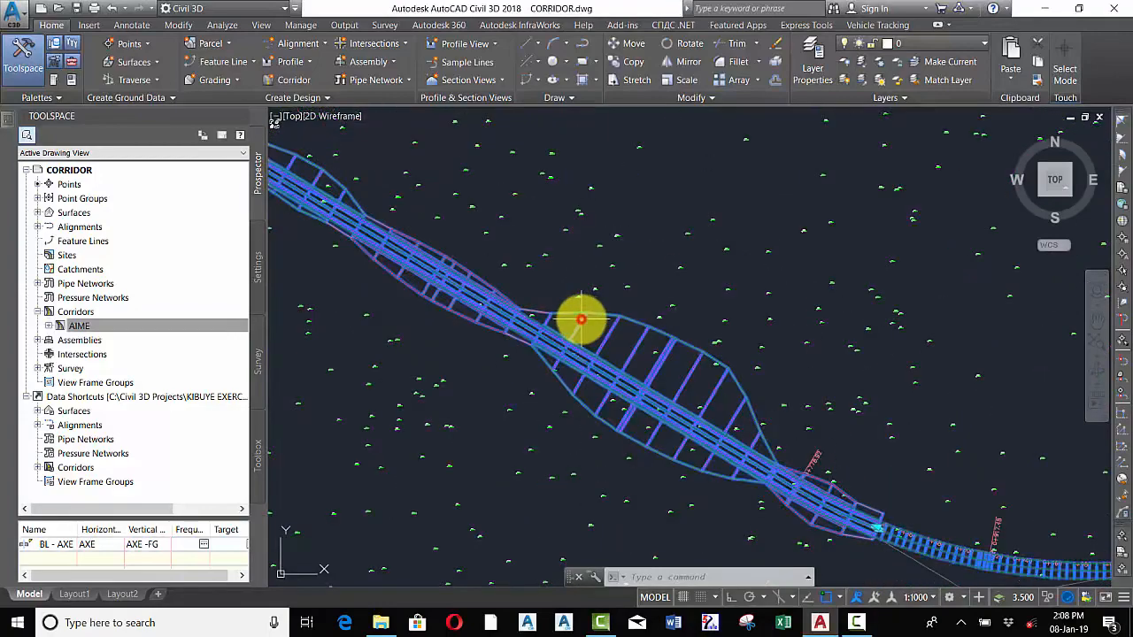
{"action": "scroll", "coordinate": [558, 354], "scroll_direction": "up", "scroll_amount": 3}
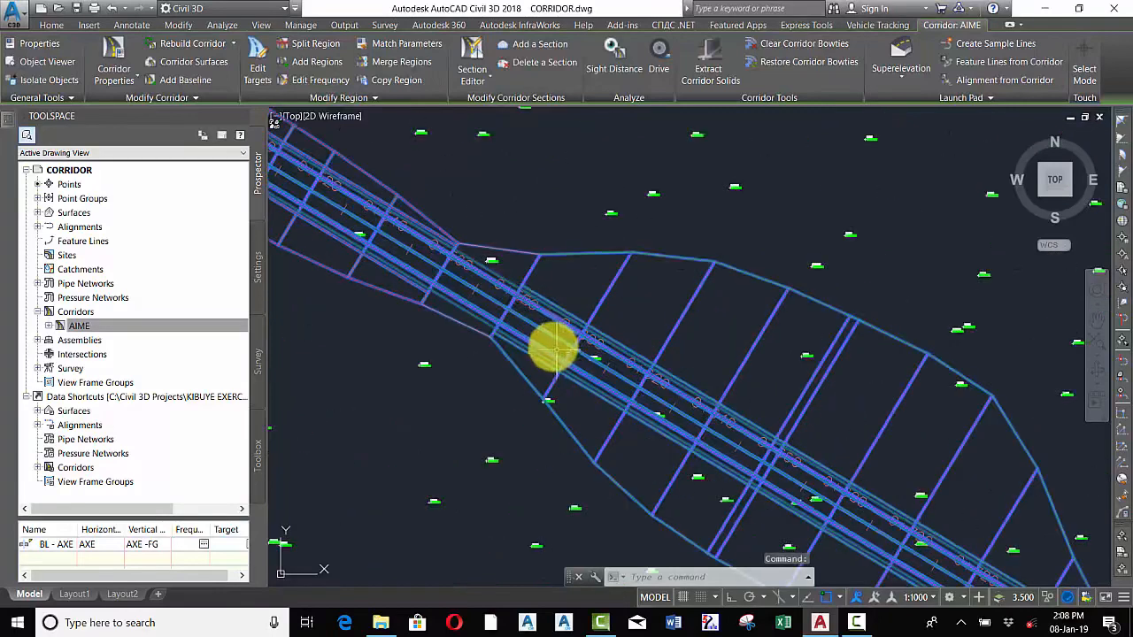
{"action": "right_click", "coordinate": [521, 297]}
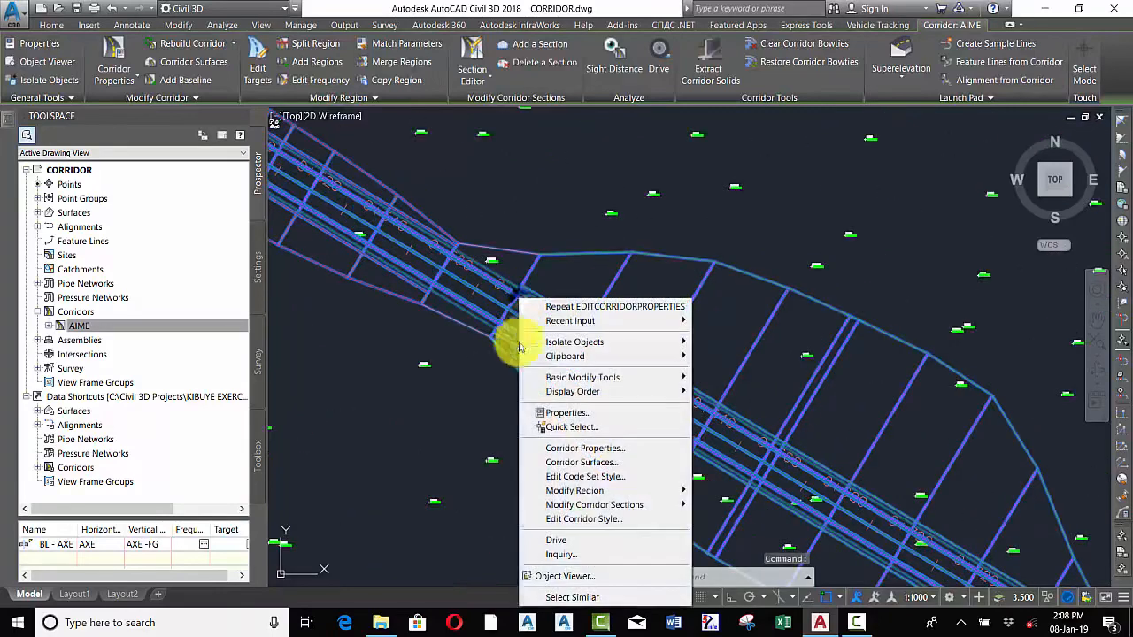
{"action": "left_click", "coordinate": [600, 450]}
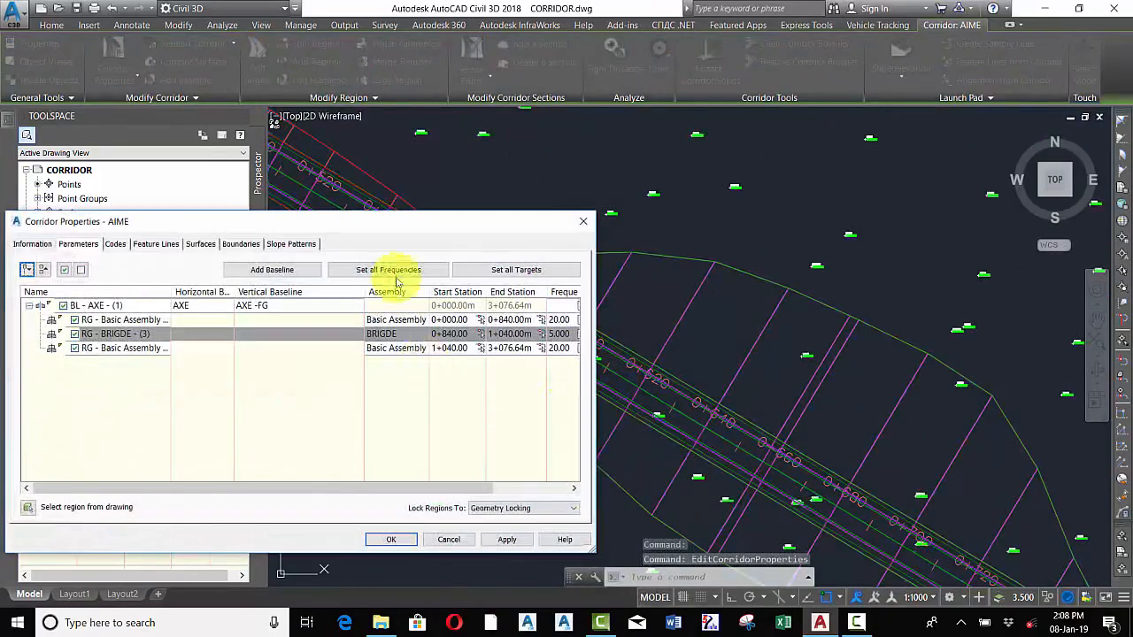
{"action": "left_click_drag", "start_coordinate": [386, 228], "coordinate": [501, 201]}
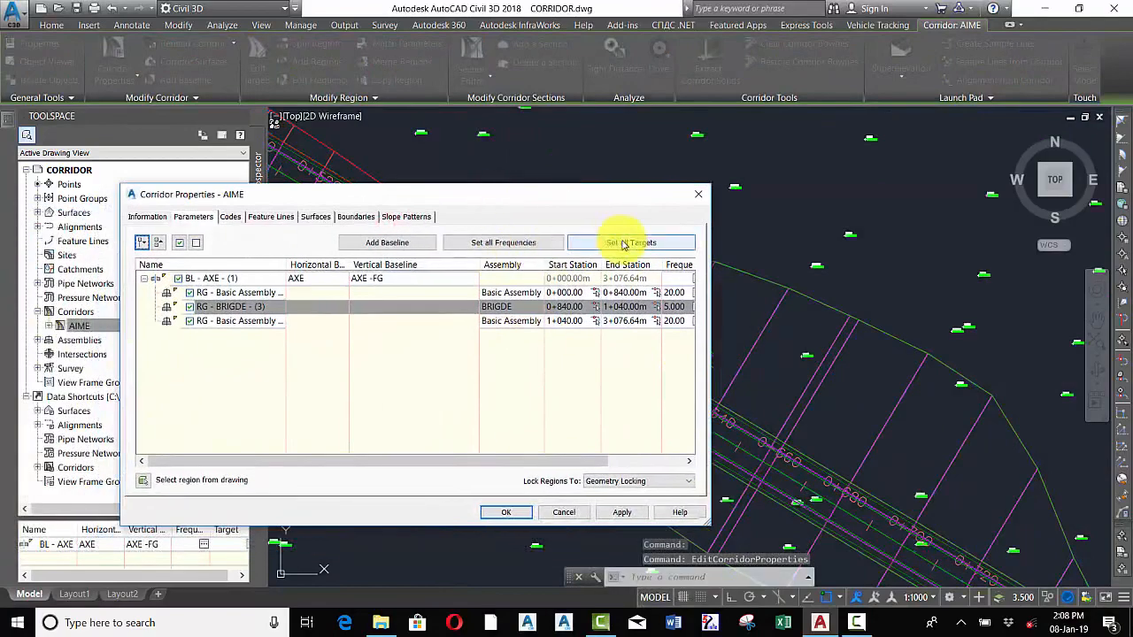
{"action": "left_click", "coordinate": [504, 244]}
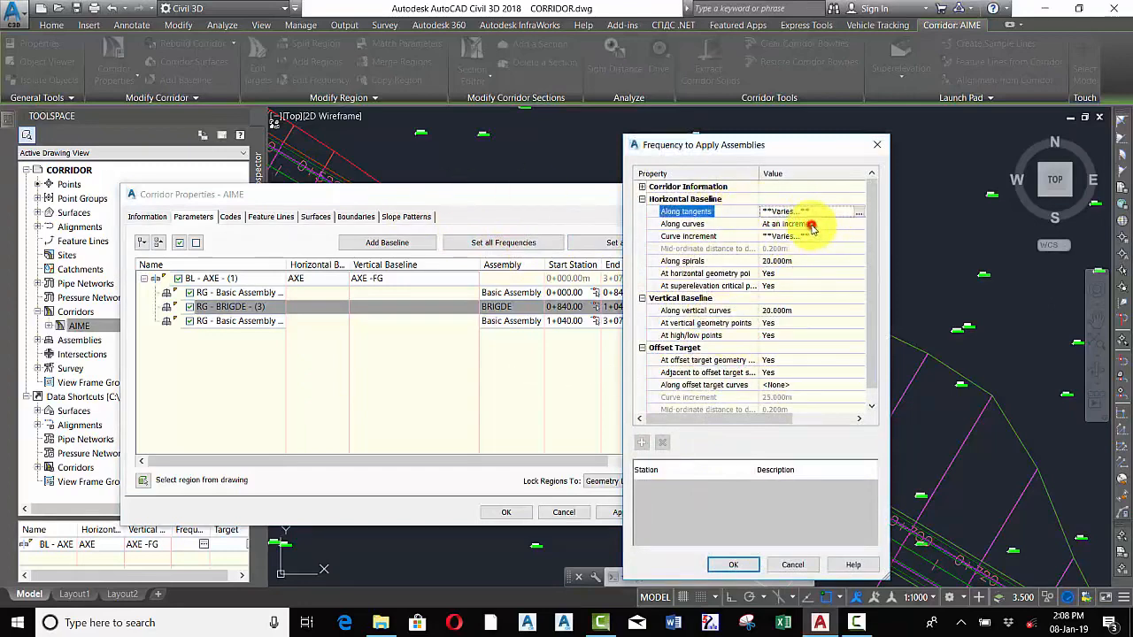
{"action": "left_click", "coordinate": [872, 233]}
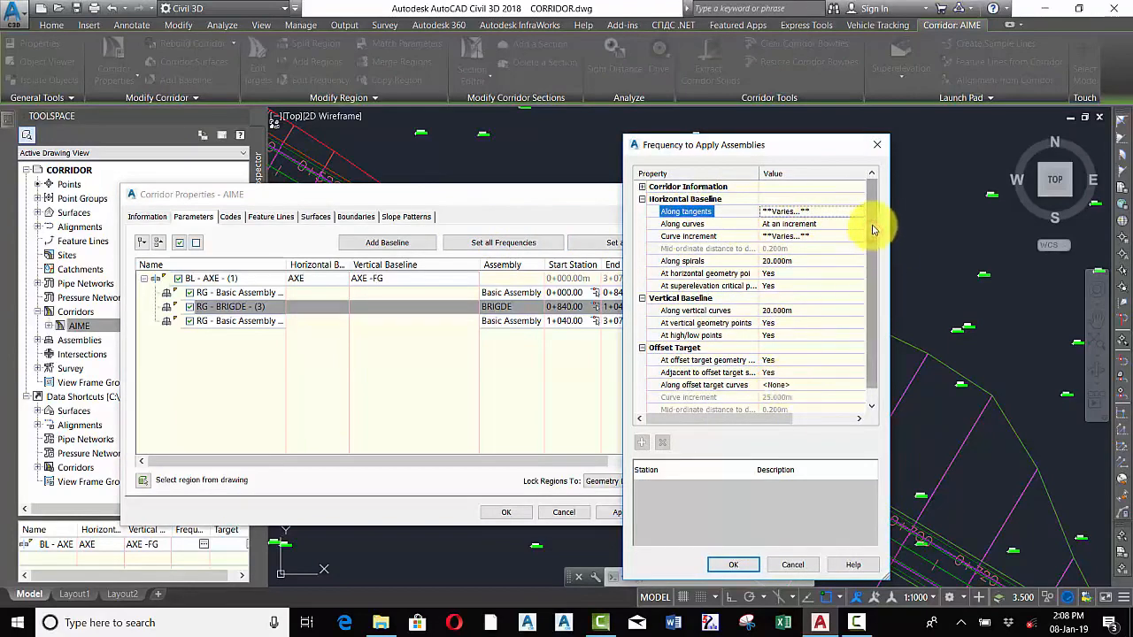
{"action": "left_click", "coordinate": [731, 564]}
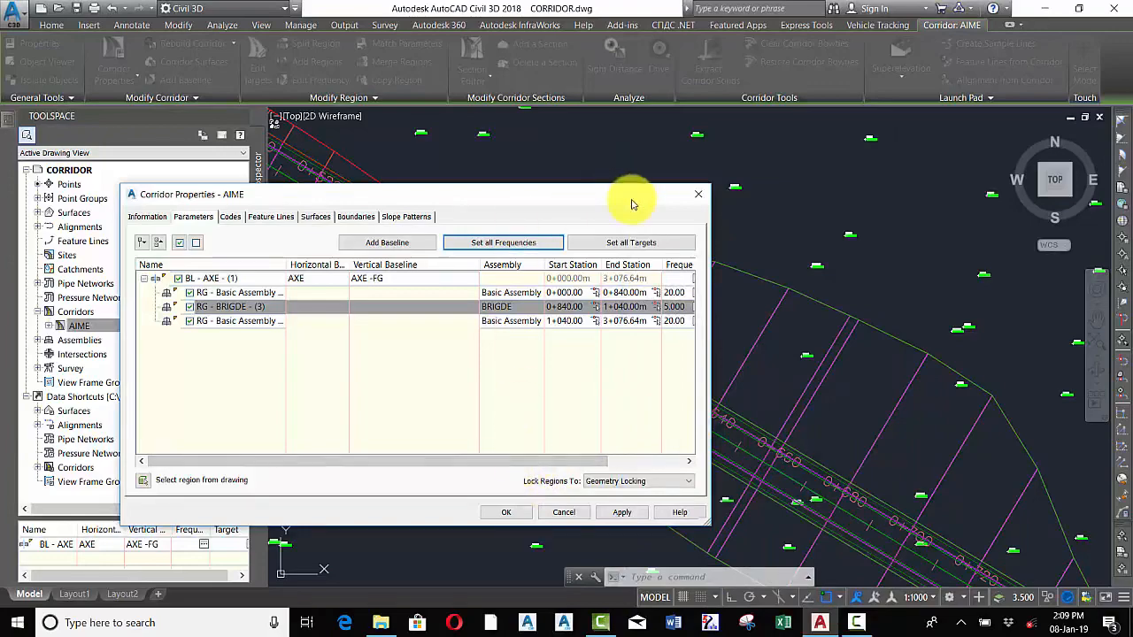
{"action": "left_click", "coordinate": [701, 196]}
Open the AIME corridor in the Object Viewer and switch to the SW Isometric view
{"action": "scroll", "coordinate": [586, 354], "scroll_direction": "down", "scroll_amount": 10}
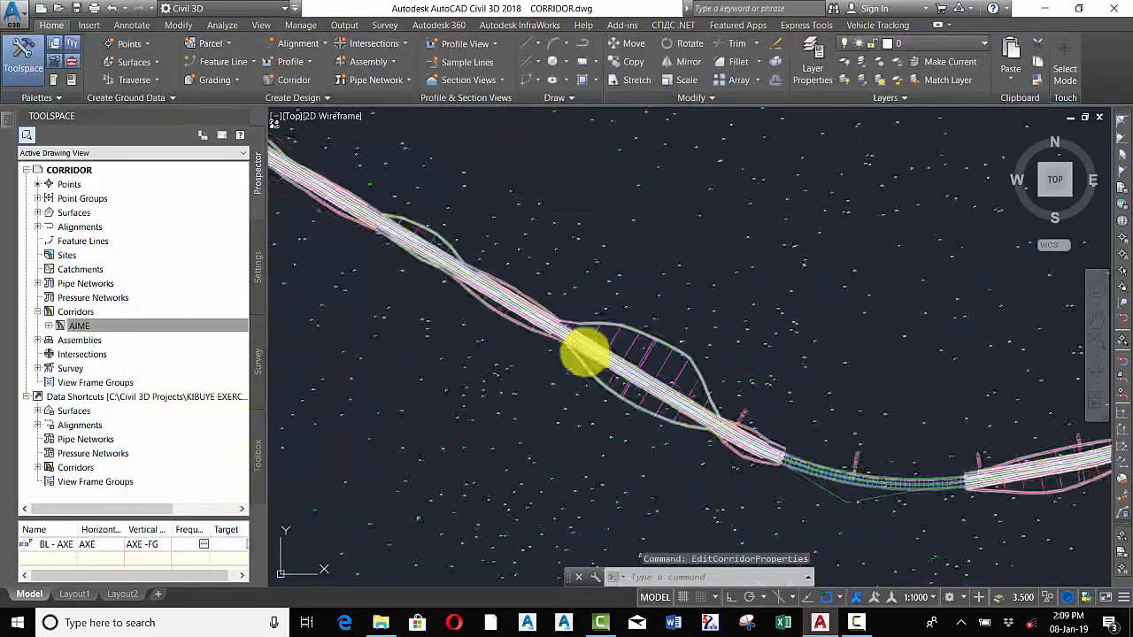
{"action": "scroll", "coordinate": [767, 403], "scroll_direction": "up", "scroll_amount": 6}
{"action": "scroll", "coordinate": [766, 402], "scroll_direction": "down", "scroll_amount": 3}
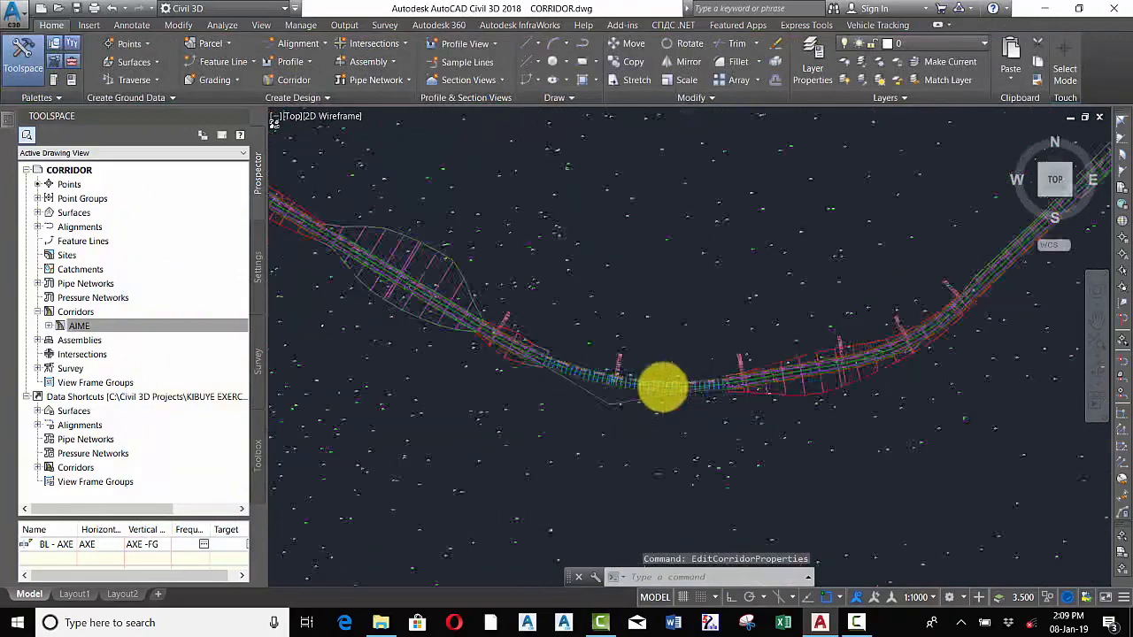
{"action": "scroll", "coordinate": [663, 387], "scroll_direction": "up", "scroll_amount": 5}
{"action": "left_click", "coordinate": [632, 389]}
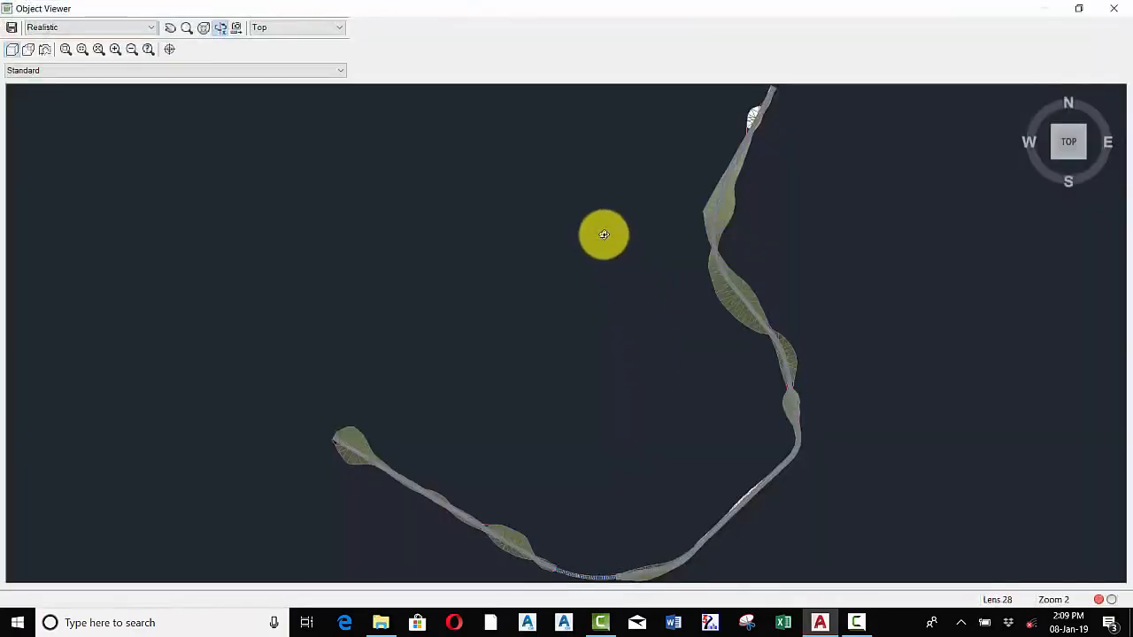
{"action": "left_click", "coordinate": [279, 31]}
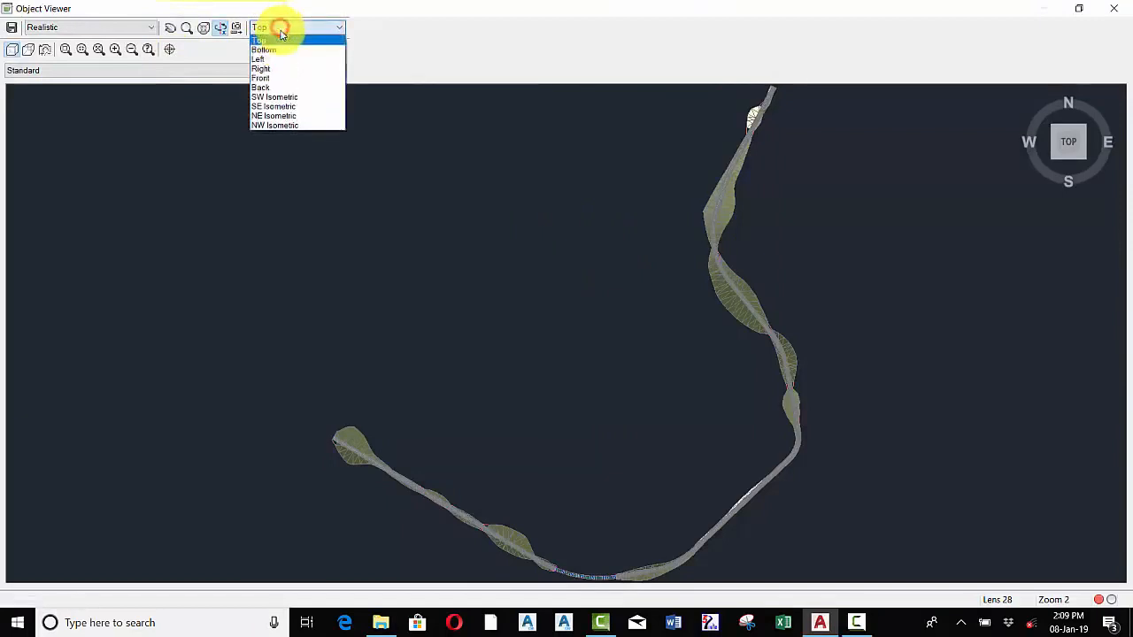
{"action": "left_click", "coordinate": [278, 97]}
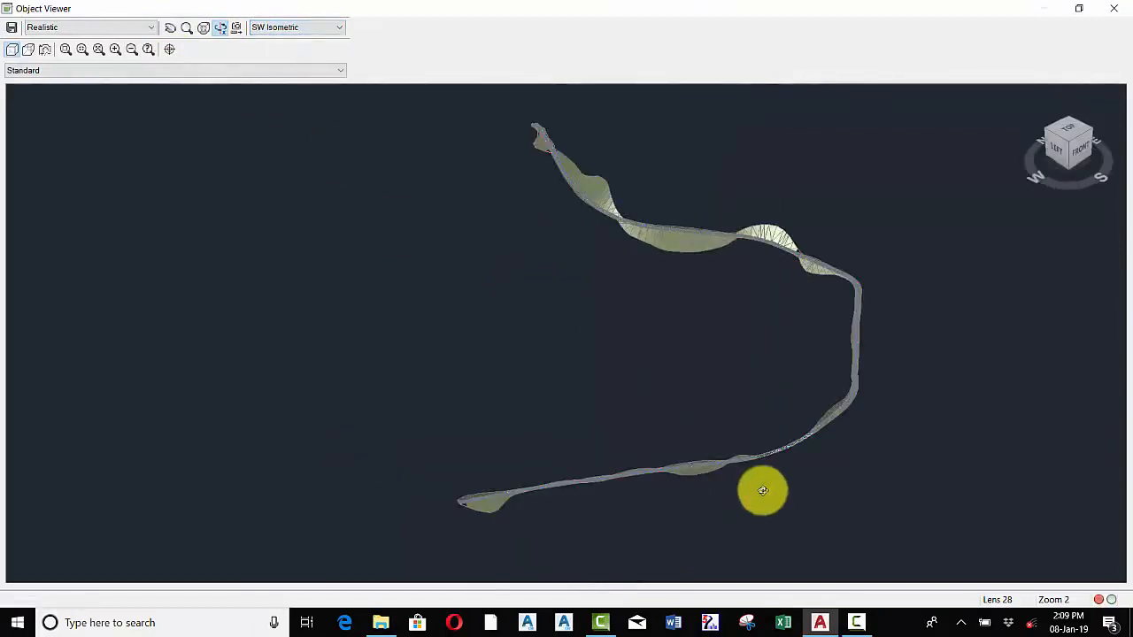
Orbit and zoom the 3D corridor in the Object Viewer to inspect the bridge region, then exit the viewer
{"action": "scroll", "coordinate": [763, 491], "scroll_direction": "up", "scroll_amount": 3}
{"action": "scroll", "coordinate": [595, 376], "scroll_direction": "down", "scroll_amount": 2}
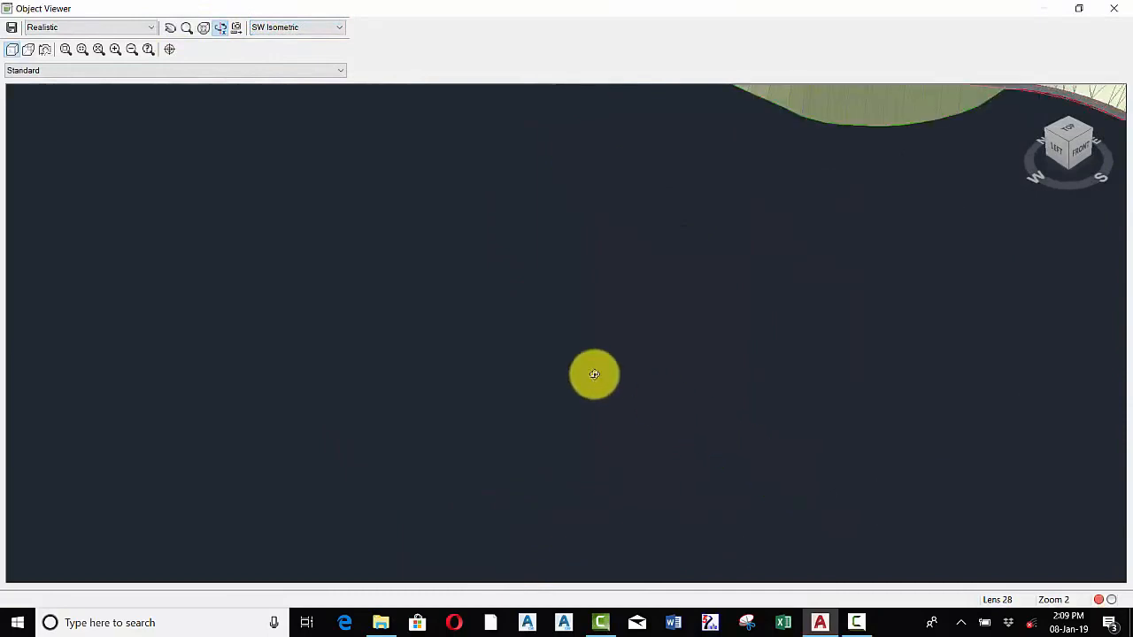
{"action": "scroll", "coordinate": [714, 448], "scroll_direction": "down", "scroll_amount": 2}
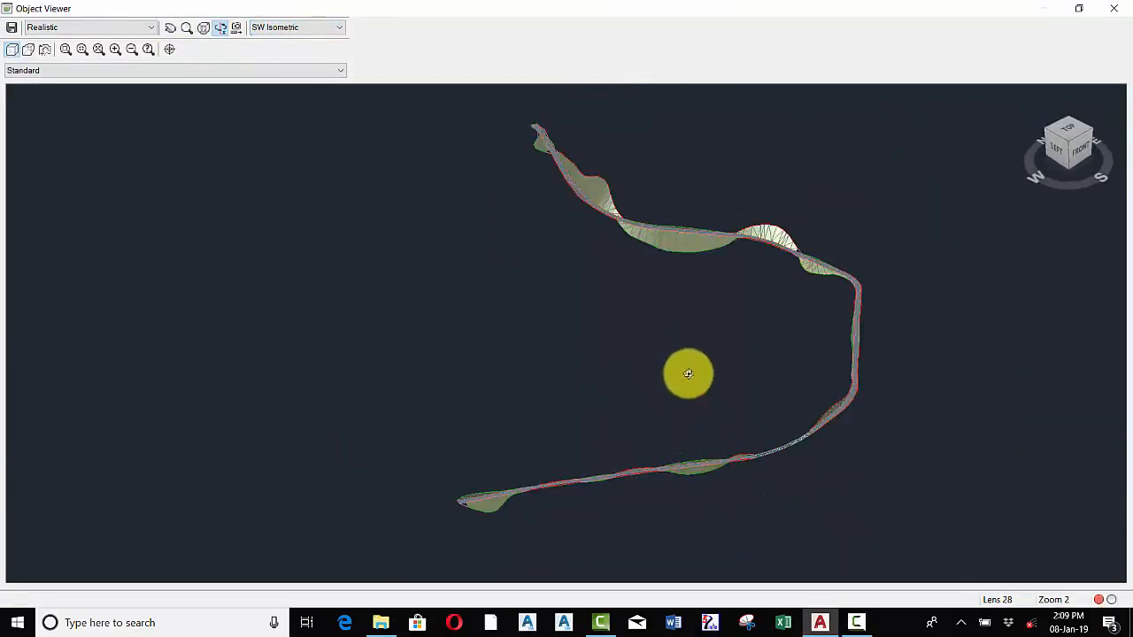
{"action": "left_click_drag", "start_coordinate": [685, 374], "coordinate": [744, 371]}
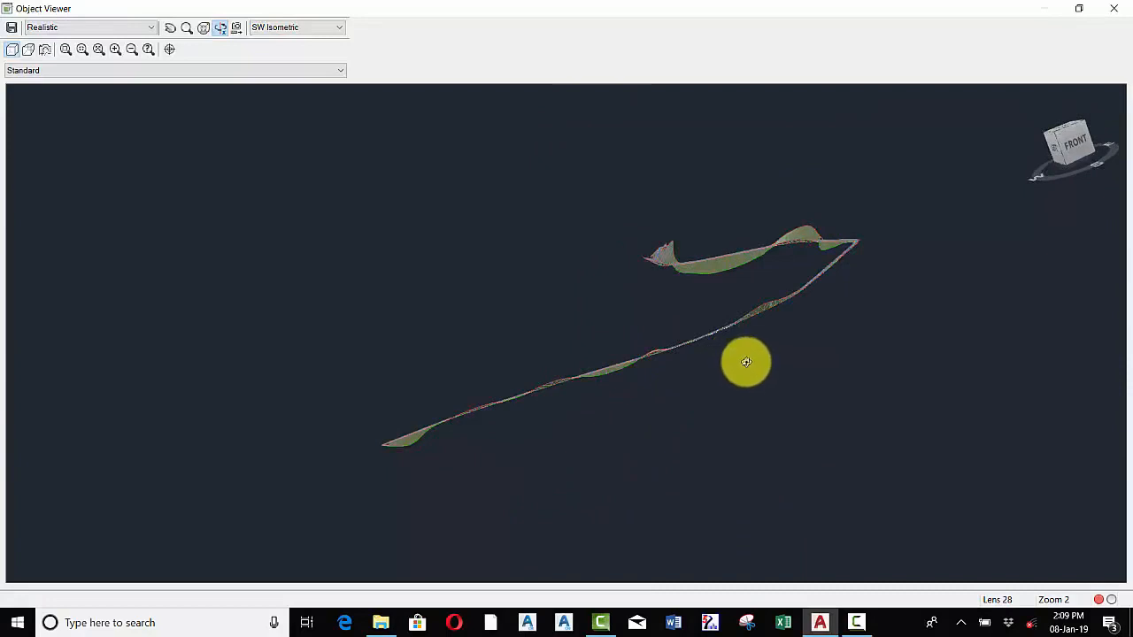
{"action": "left_click_drag", "start_coordinate": [747, 370], "coordinate": [627, 473]}
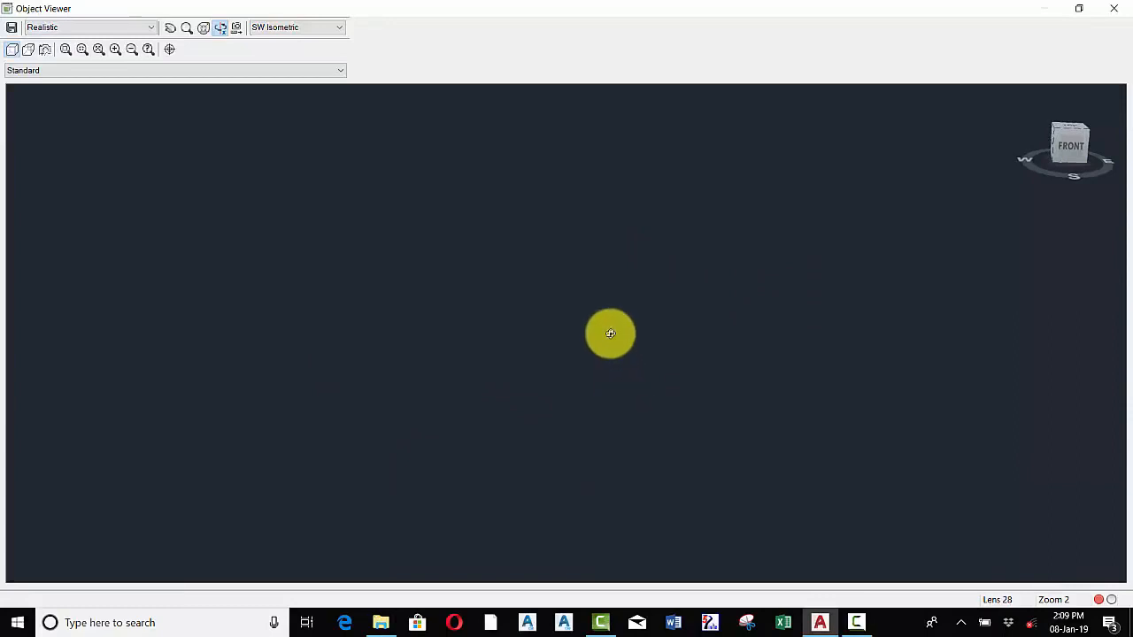
{"action": "scroll", "coordinate": [611, 334], "scroll_direction": "down", "scroll_amount": 6}
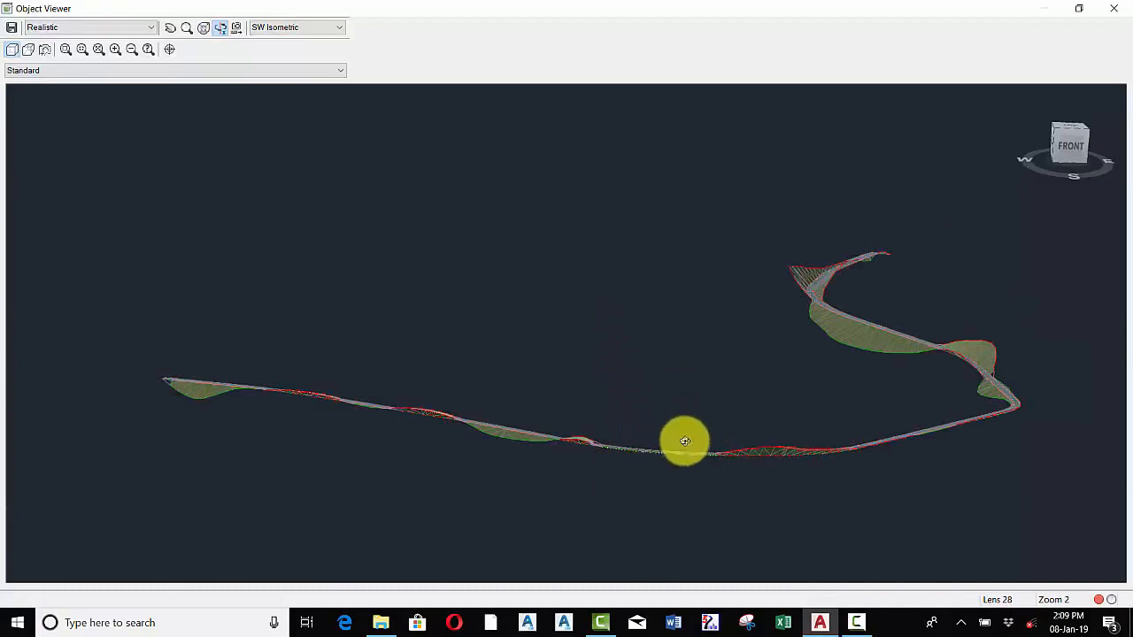
{"action": "scroll", "coordinate": [678, 473], "scroll_direction": "up", "scroll_amount": 3}
{"action": "scroll", "coordinate": [680, 475], "scroll_direction": "up", "scroll_amount": 3}
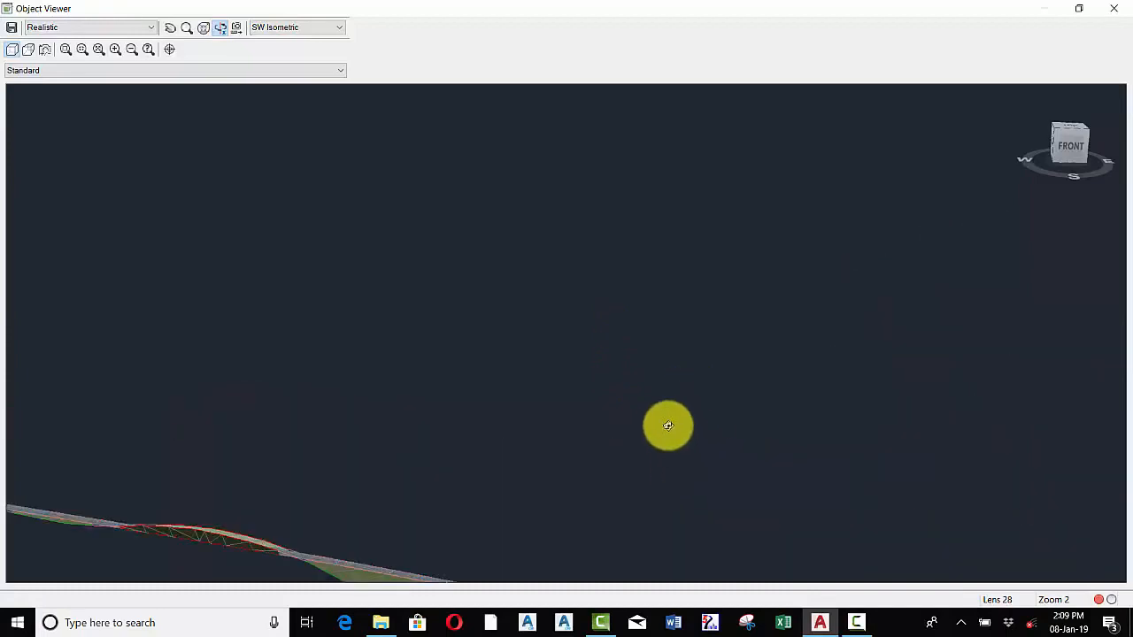
{"action": "left_click", "coordinate": [169, 28]}
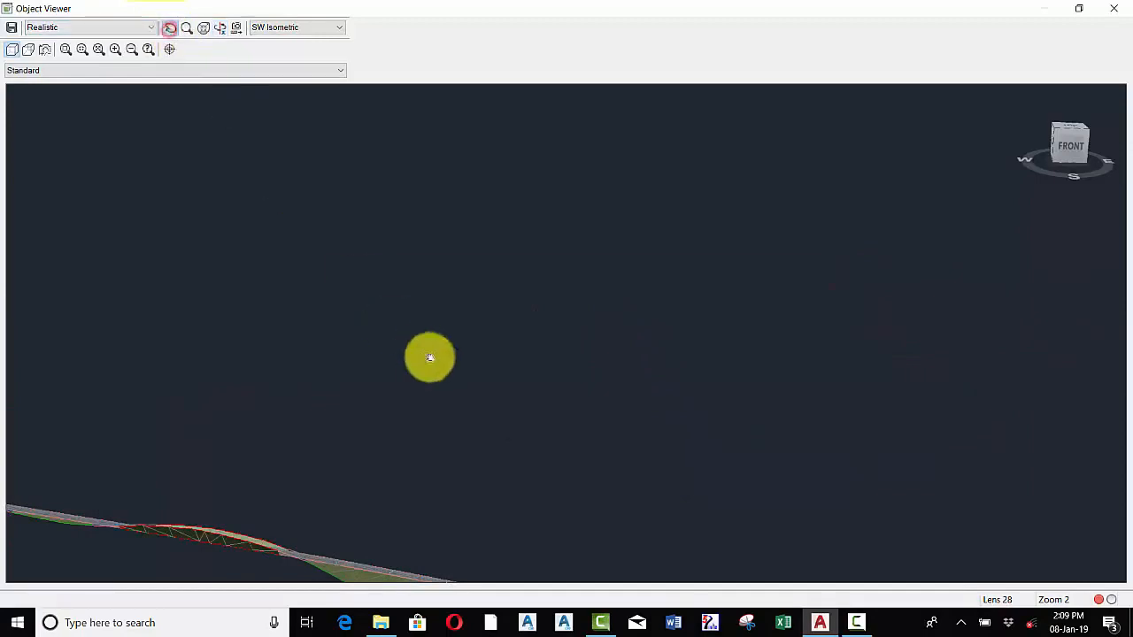
{"action": "left_click_drag", "start_coordinate": [597, 352], "coordinate": [584, 278]}
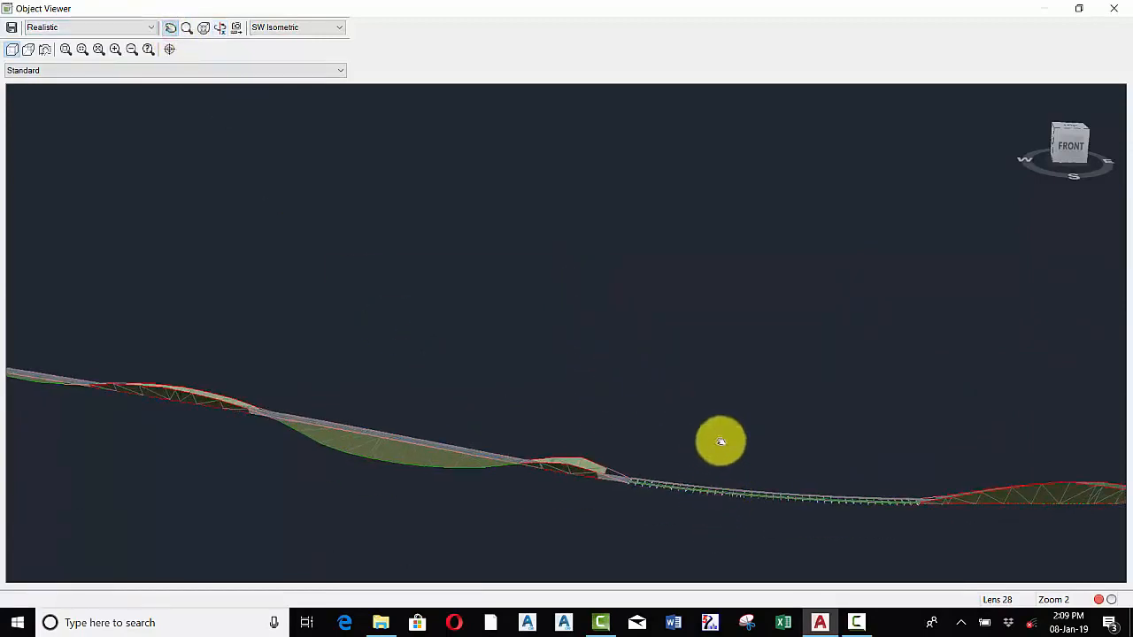
{"action": "right_click", "coordinate": [682, 360]}
{"action": "left_click", "coordinate": [709, 369]}
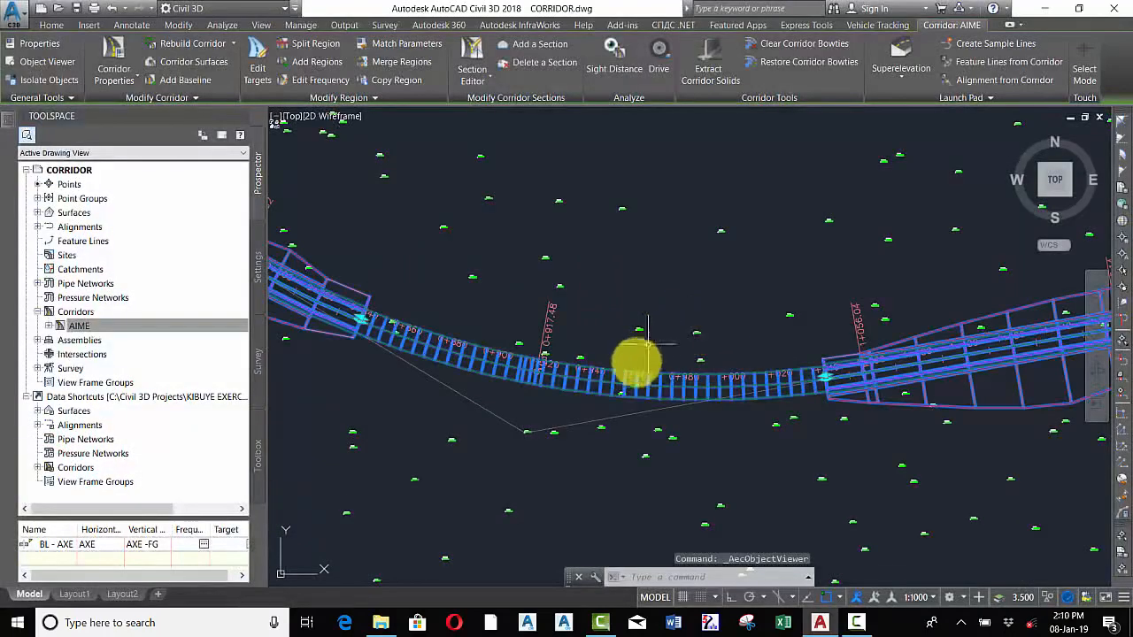
Open the AIME corridor's properties and go to its surface definitions
{"action": "scroll", "coordinate": [649, 388], "scroll_direction": "down", "scroll_amount": 7}
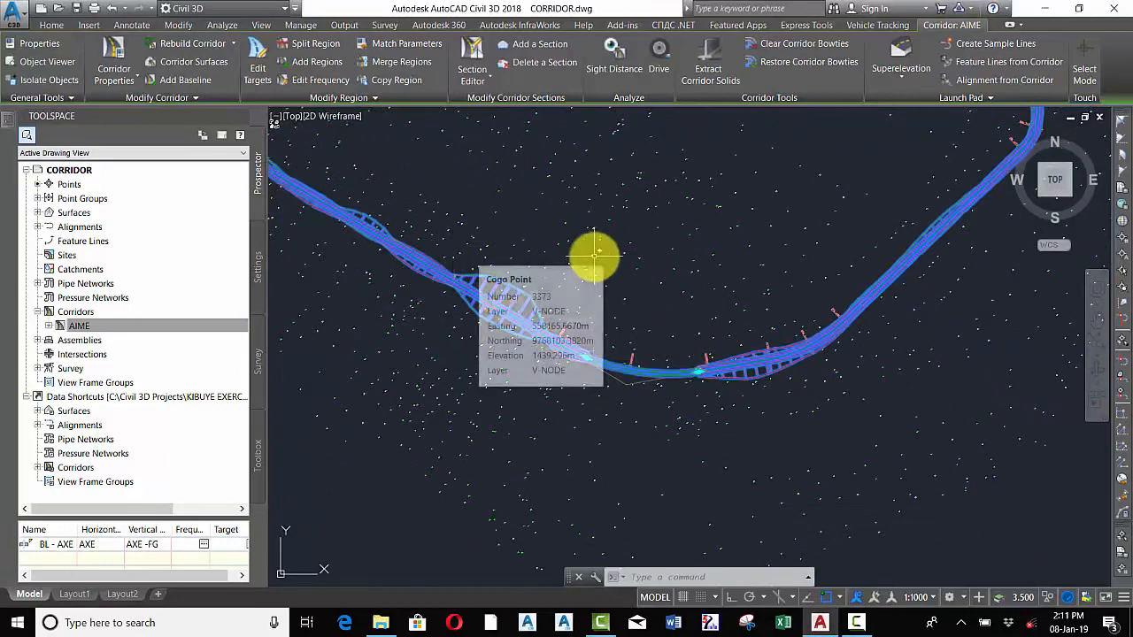
{"action": "key", "text": "Escape"}
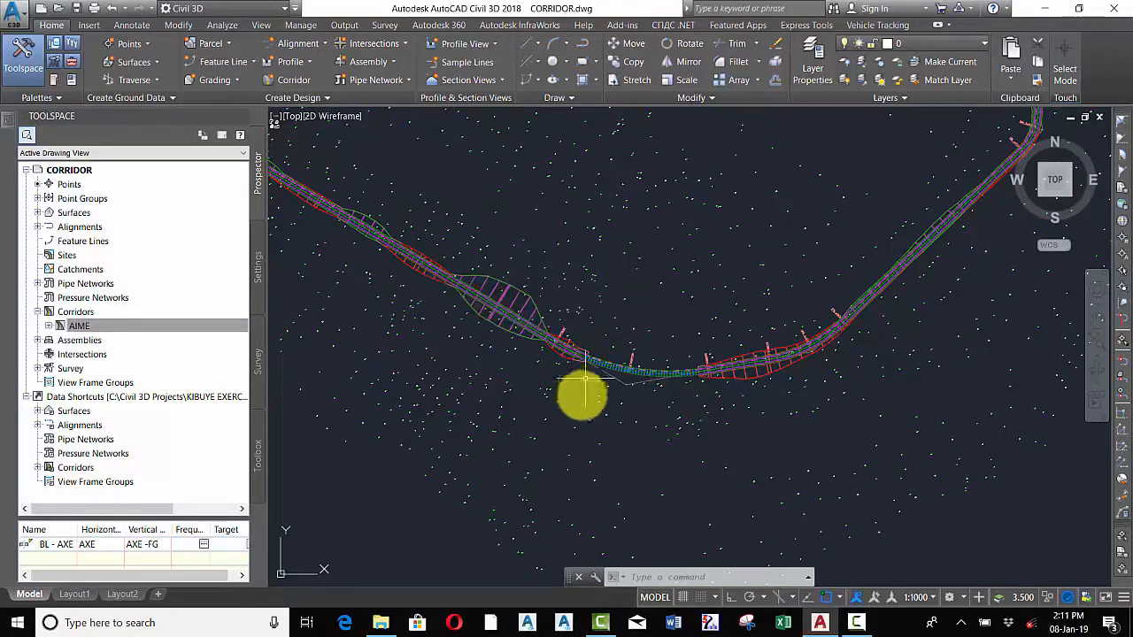
{"action": "scroll", "coordinate": [589, 385], "scroll_direction": "up", "scroll_amount": 1}
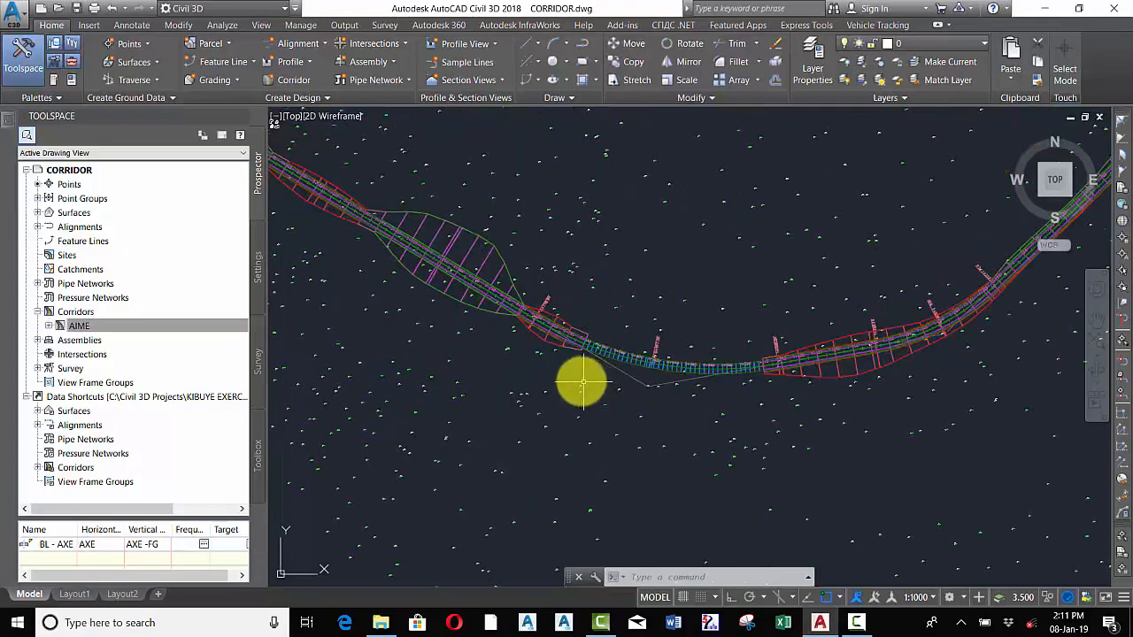
{"action": "scroll", "coordinate": [573, 377], "scroll_direction": "up", "scroll_amount": 1}
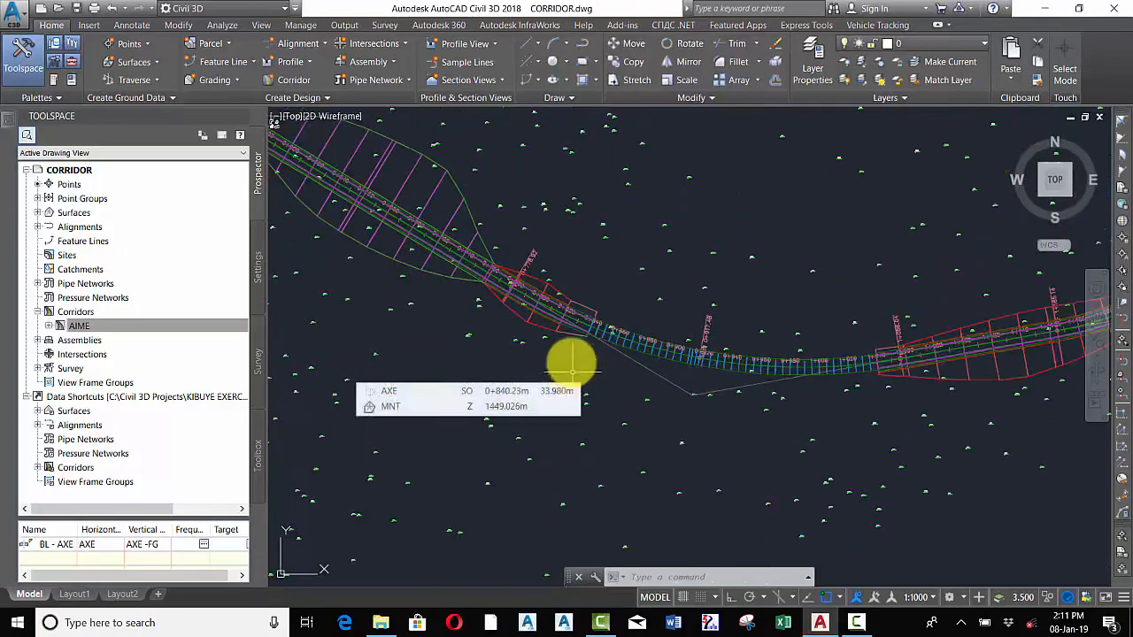
{"action": "scroll", "coordinate": [566, 329], "scroll_direction": "up", "scroll_amount": 1}
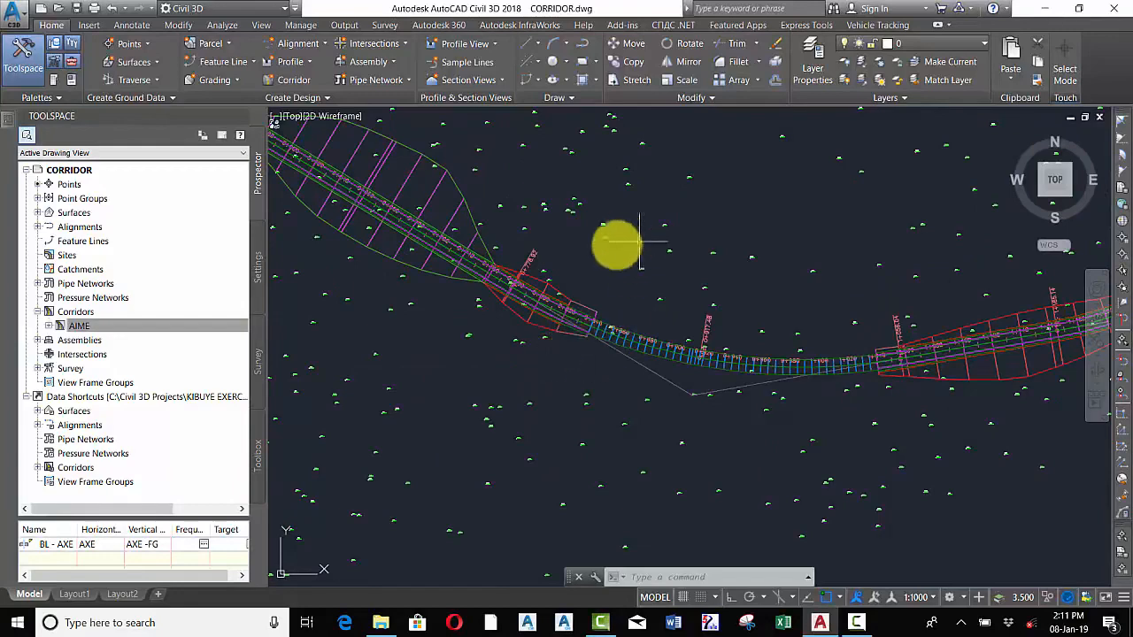
{"action": "left_click", "coordinate": [202, 324]}
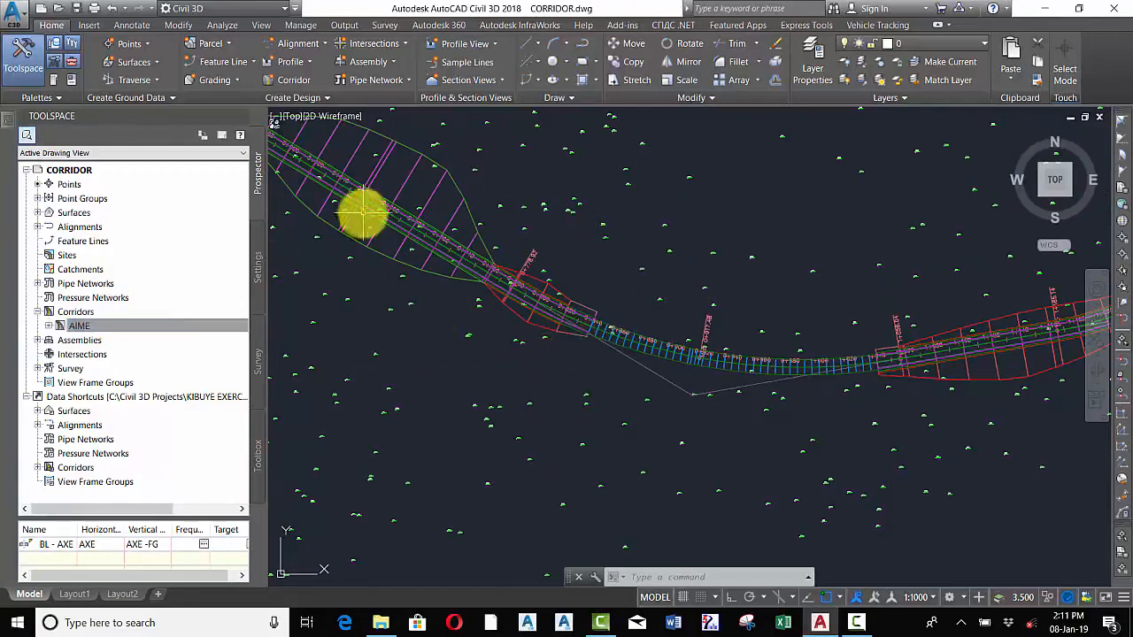
{"action": "right_click", "coordinate": [88, 327]}
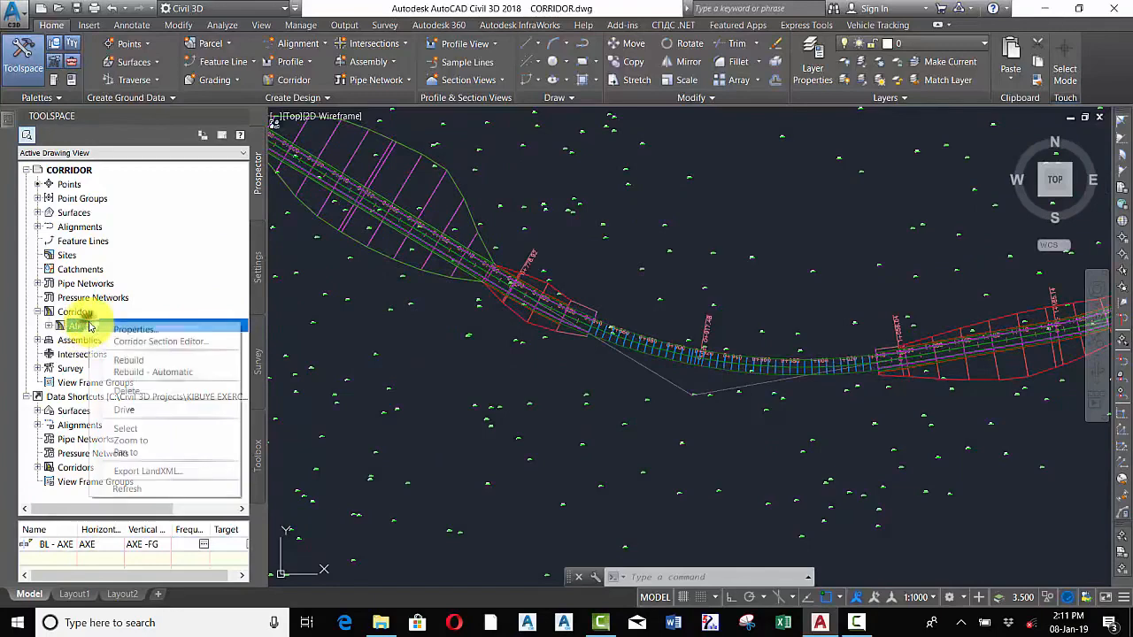
{"action": "left_click", "coordinate": [133, 330]}
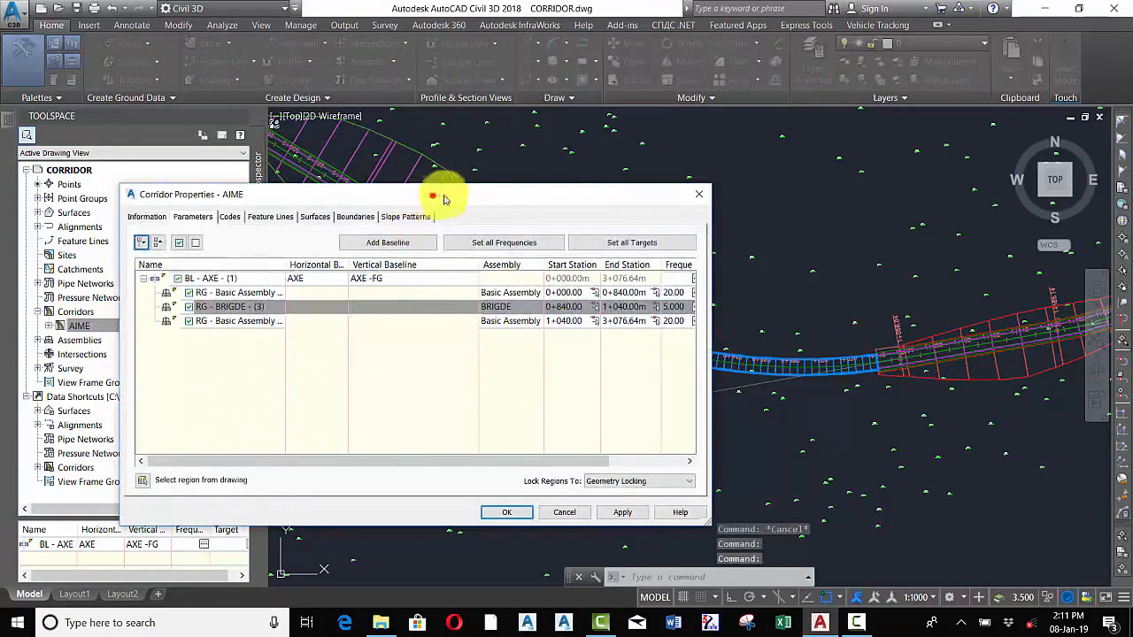
{"action": "left_click_drag", "start_coordinate": [443, 195], "coordinate": [546, 177]}
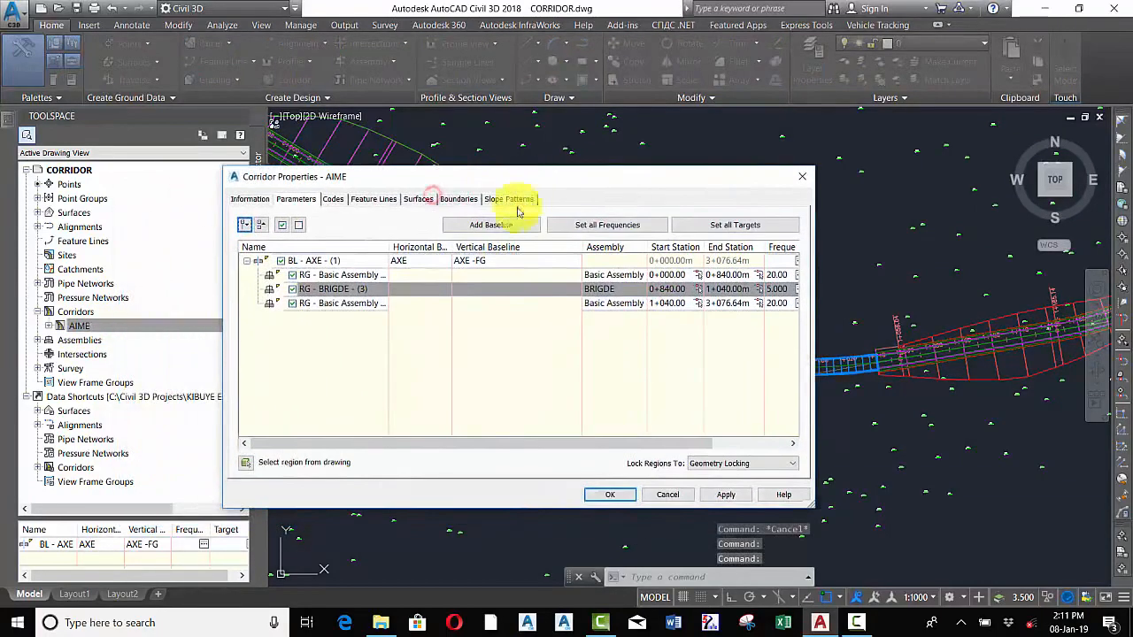
{"action": "left_click", "coordinate": [419, 199]}
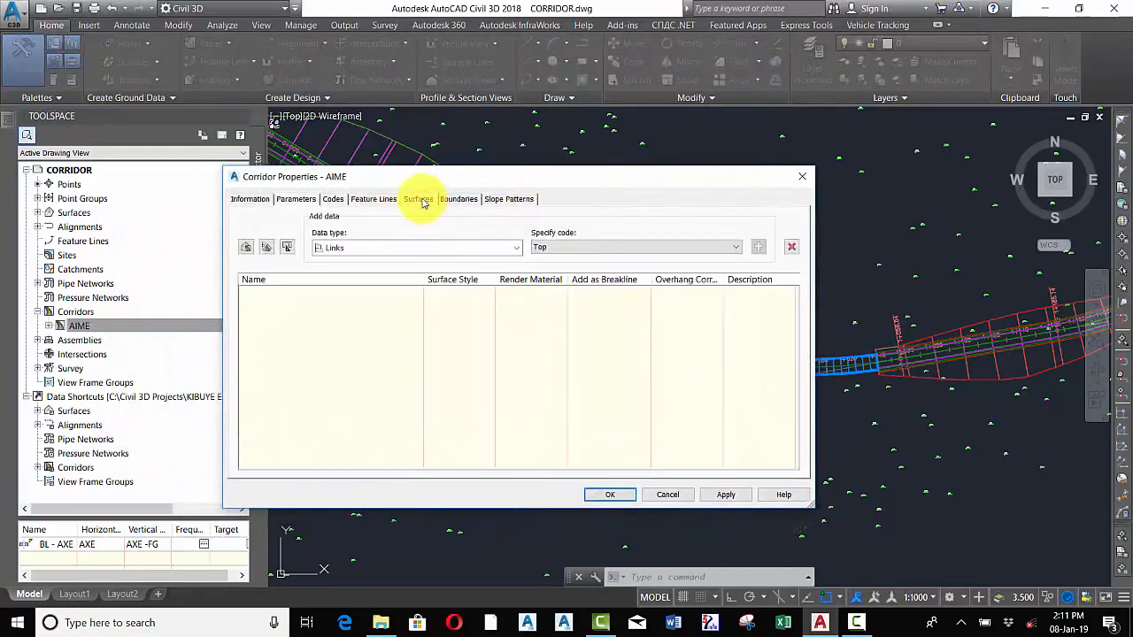
Create a corridor surface from Top links, add it as a breakline, and set its overhang correction to Top Links
{"action": "left_click", "coordinate": [247, 246]}
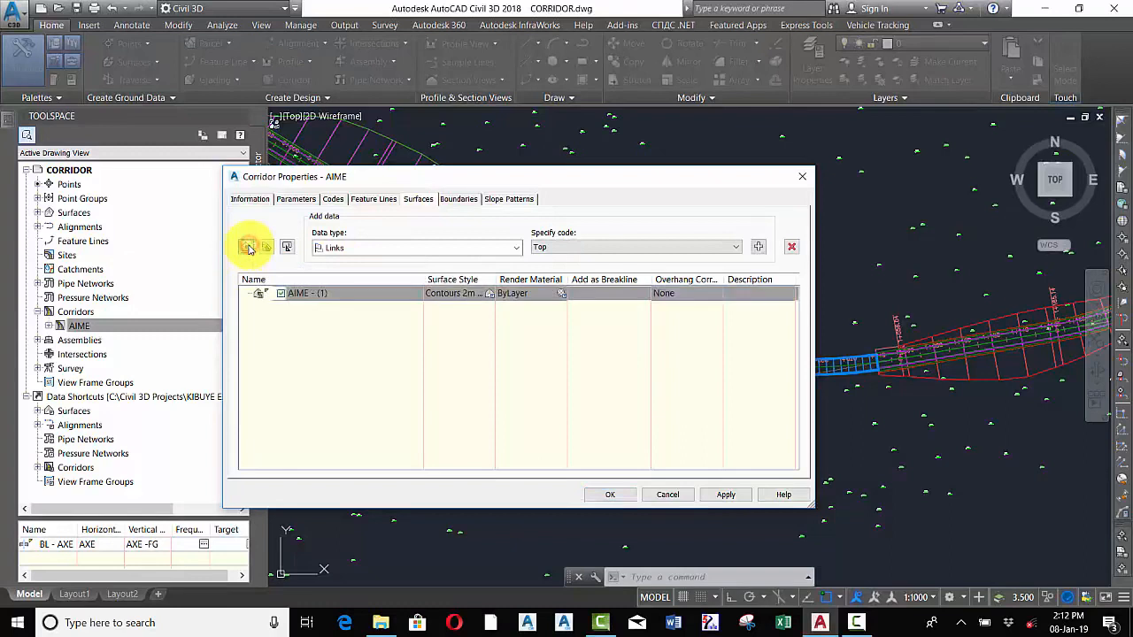
{"action": "left_click", "coordinate": [580, 248]}
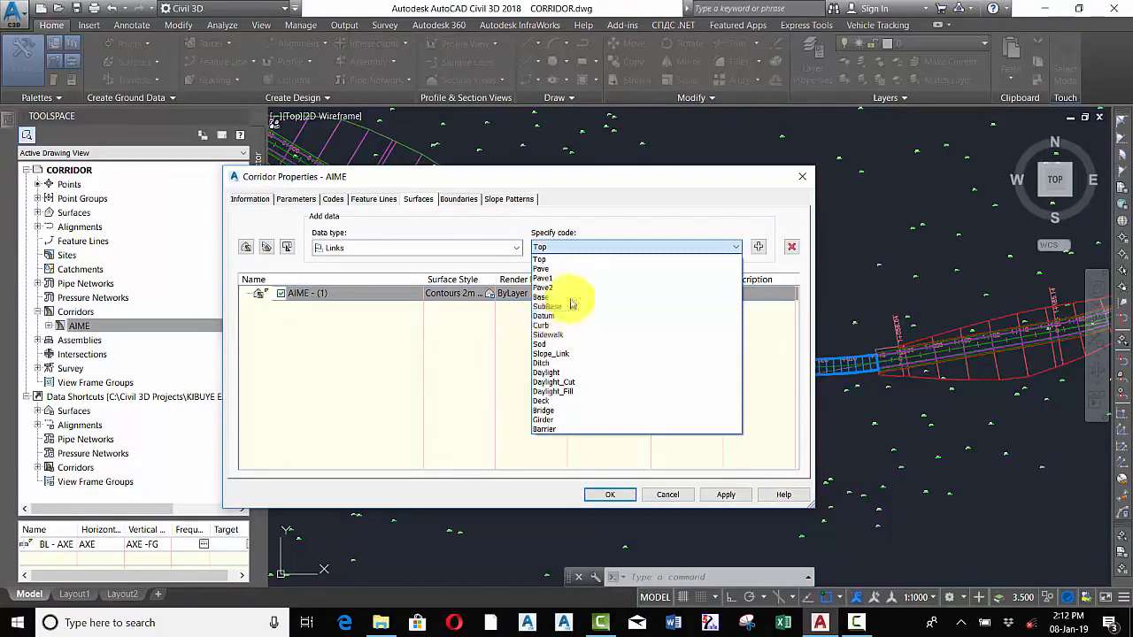
{"action": "left_click", "coordinate": [576, 223]}
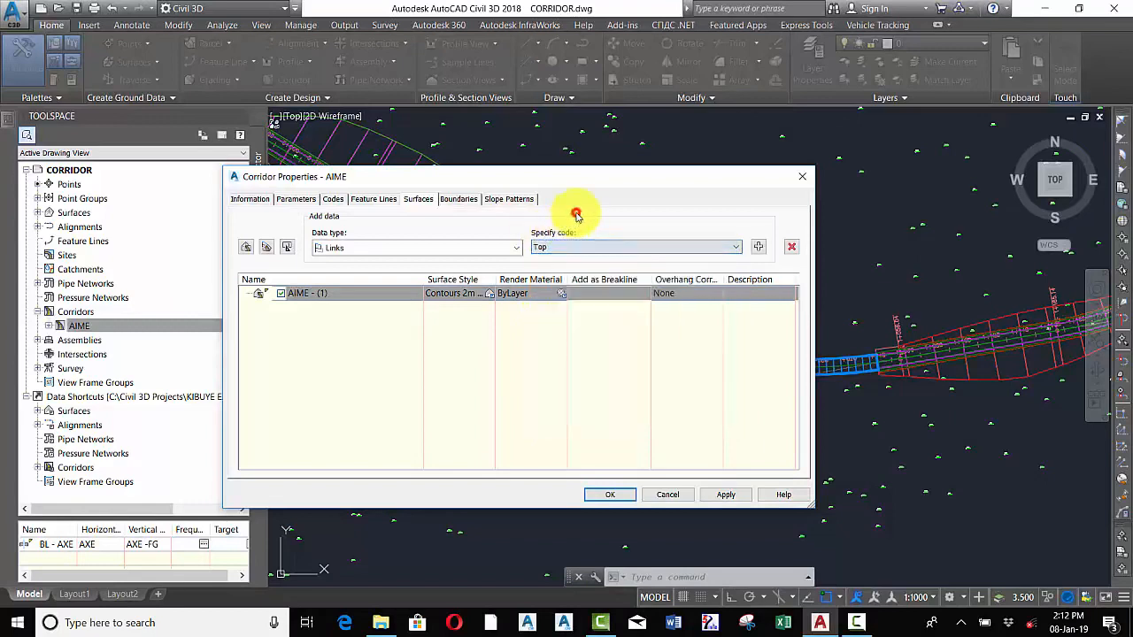
{"action": "left_click", "coordinate": [758, 246]}
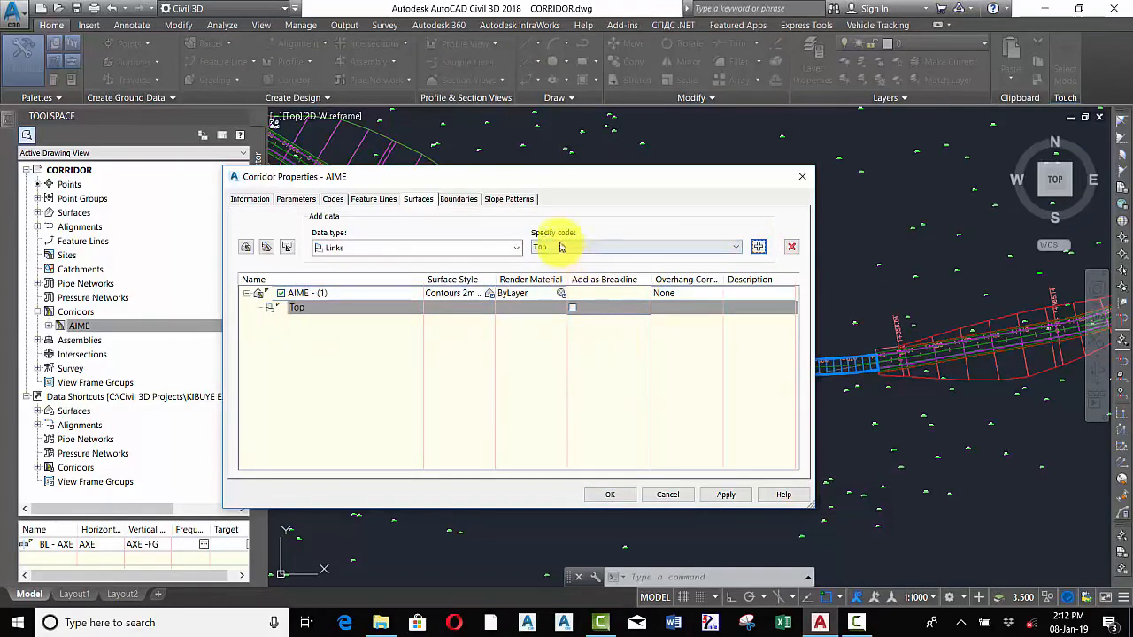
{"action": "left_click", "coordinate": [573, 303]}
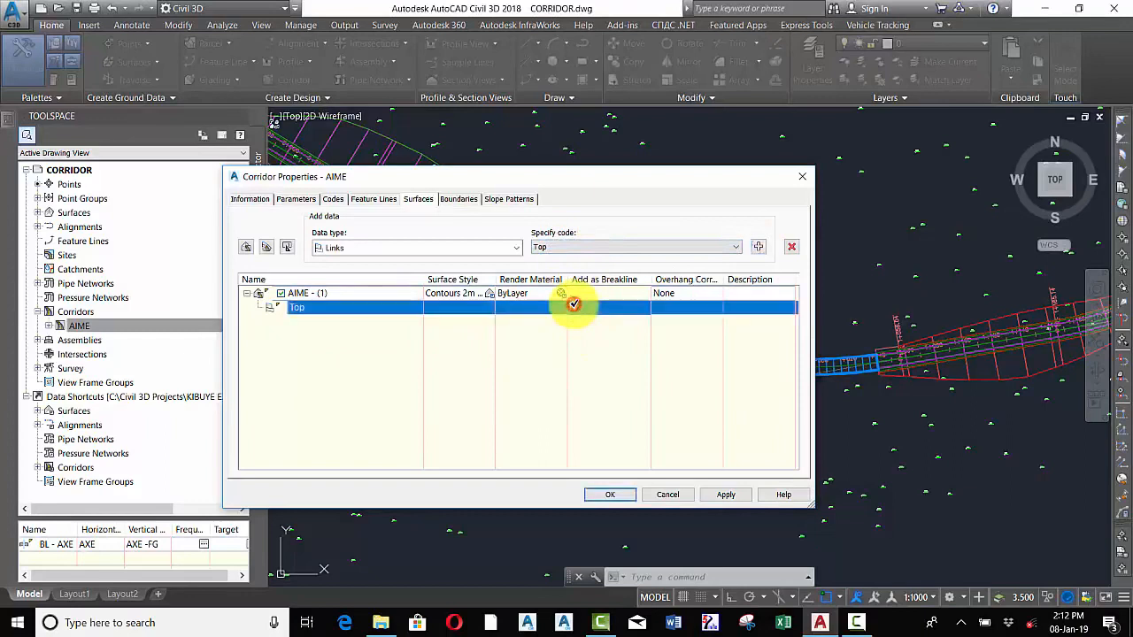
{"action": "left_click", "coordinate": [677, 295]}
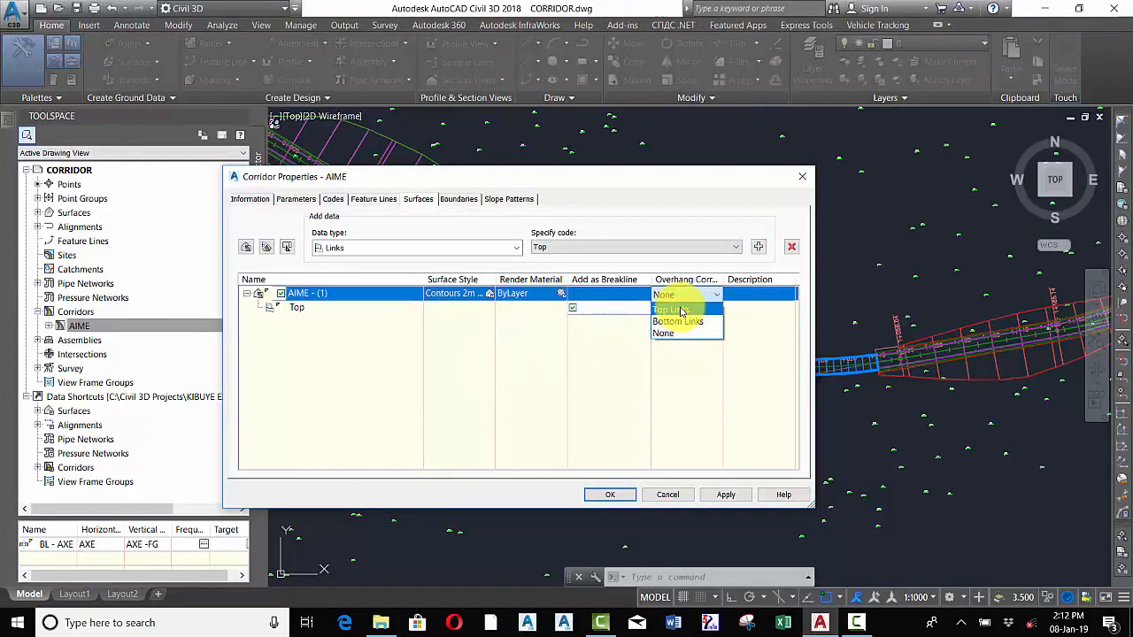
{"action": "left_click", "coordinate": [671, 309]}
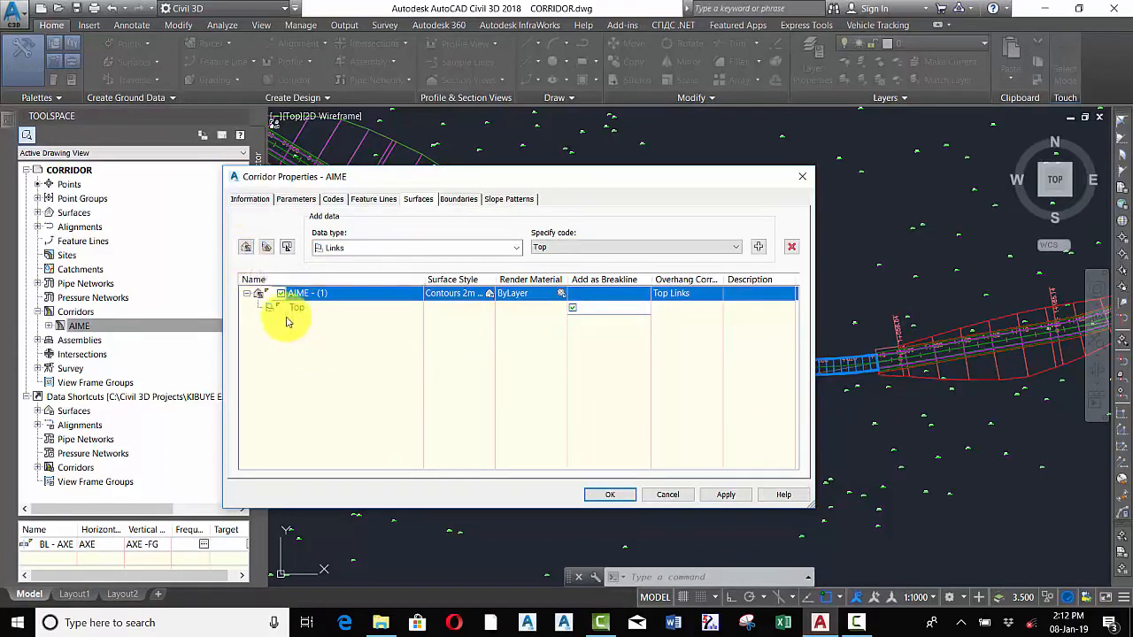
Create a second corridor surface and rename the first surface TOP SURF
{"action": "left_click", "coordinate": [246, 249]}
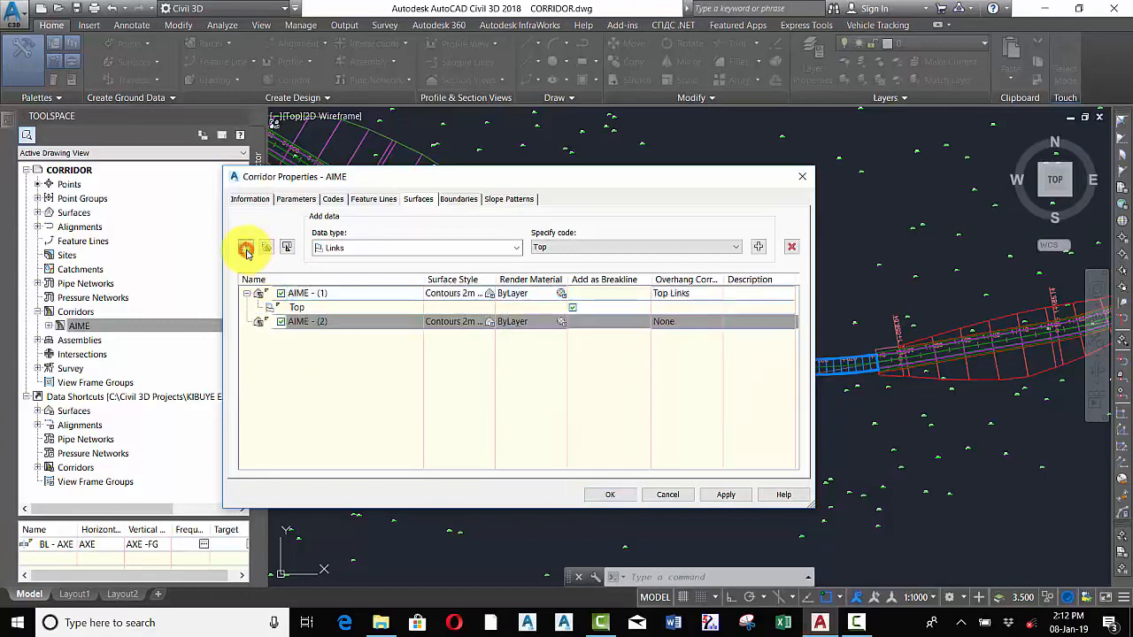
{"action": "left_click", "coordinate": [342, 294]}
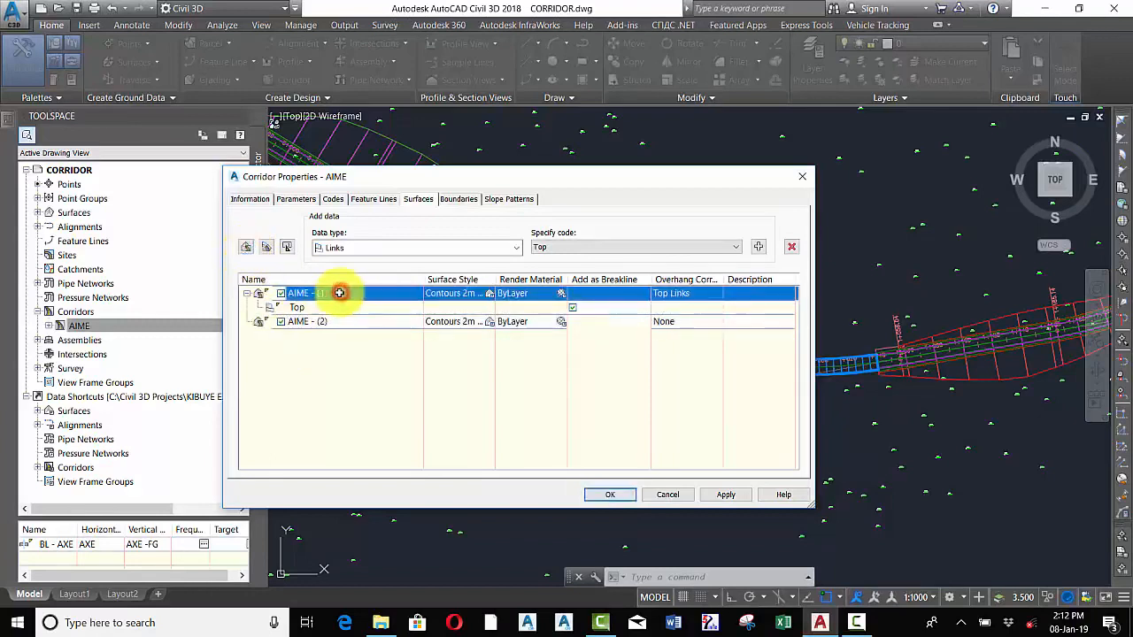
{"action": "left_click", "coordinate": [323, 295]}
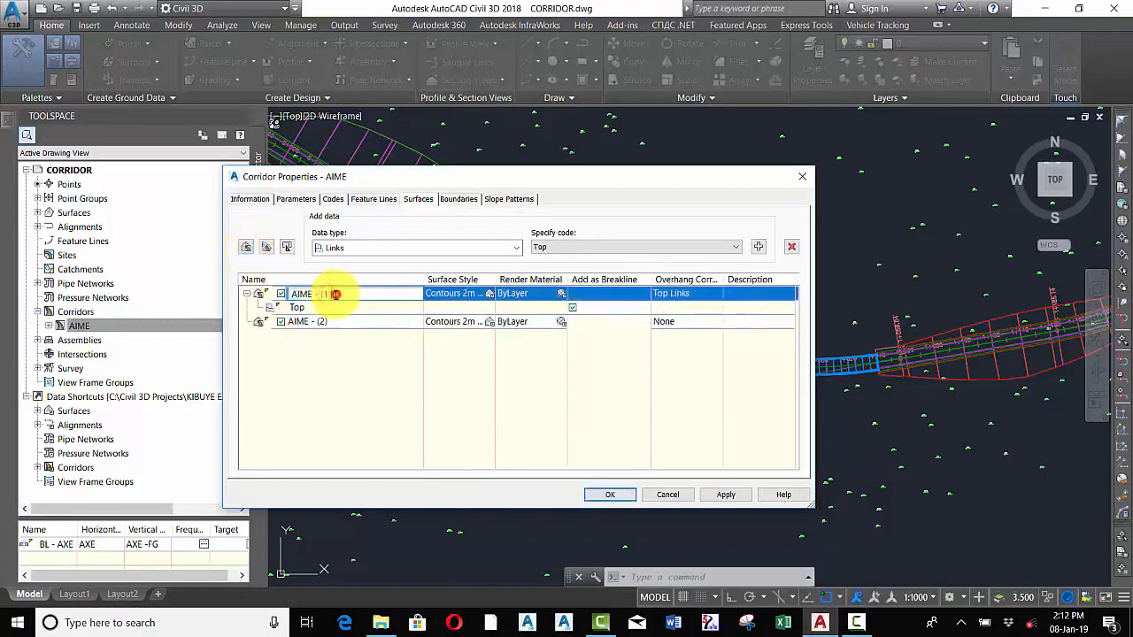
{"action": "left_click_drag", "start_coordinate": [335, 294], "coordinate": [309, 298]}
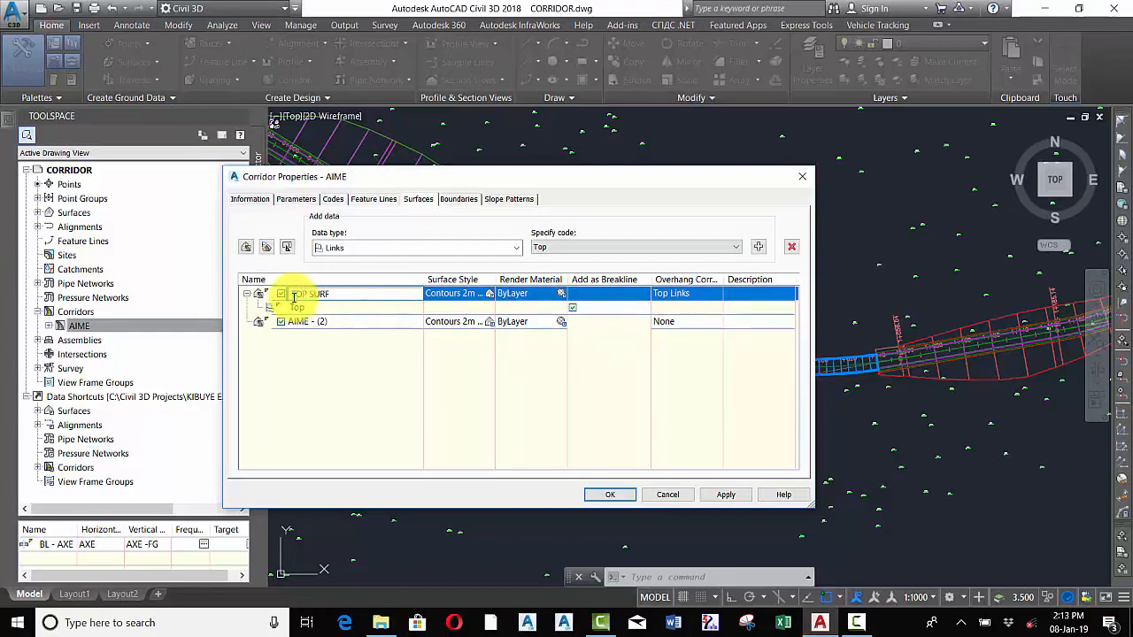
Rename the second corridor surface BOTT SURF
{"action": "left_click", "coordinate": [335, 320]}
{"action": "left_click", "coordinate": [343, 322]}
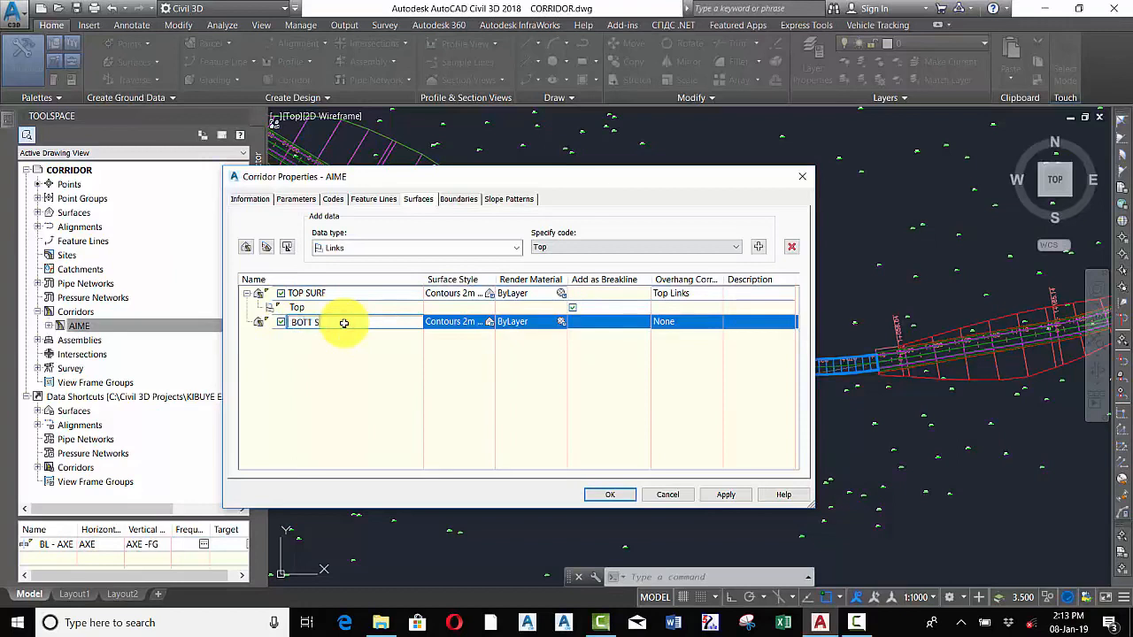
{"action": "type", "text": "BOTT SURF"}
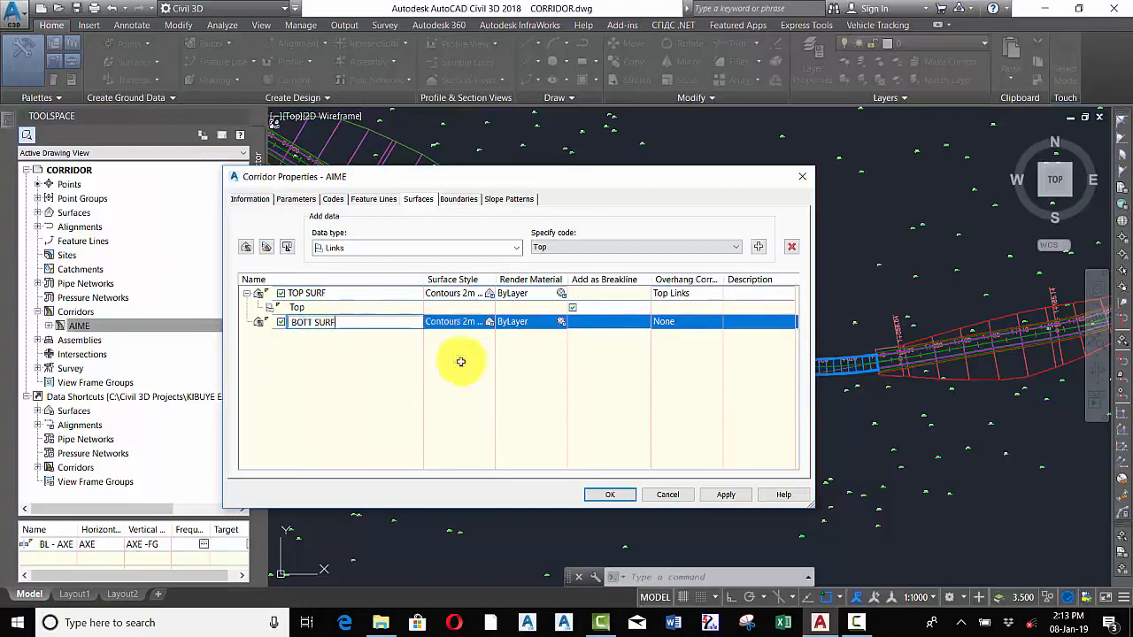
{"action": "left_click", "coordinate": [340, 386]}
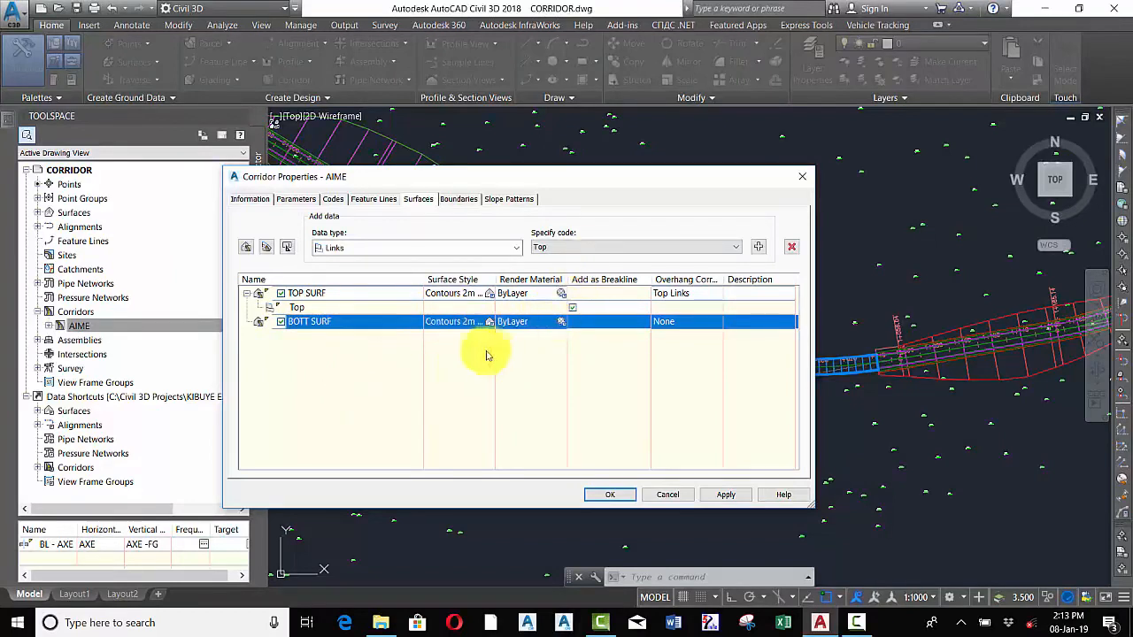
Add Datum links to BOTT SURF as a breakline and set its overhang correction to Bottom Links
{"action": "left_click", "coordinate": [631, 246]}
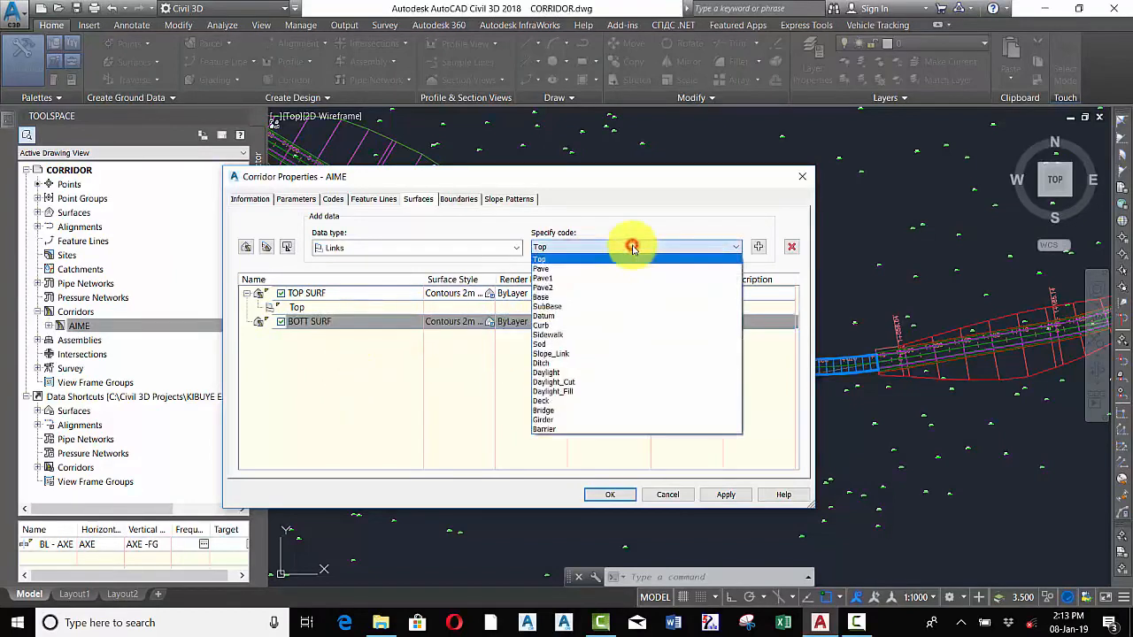
{"action": "left_click", "coordinate": [556, 320]}
{"action": "left_click", "coordinate": [757, 247]}
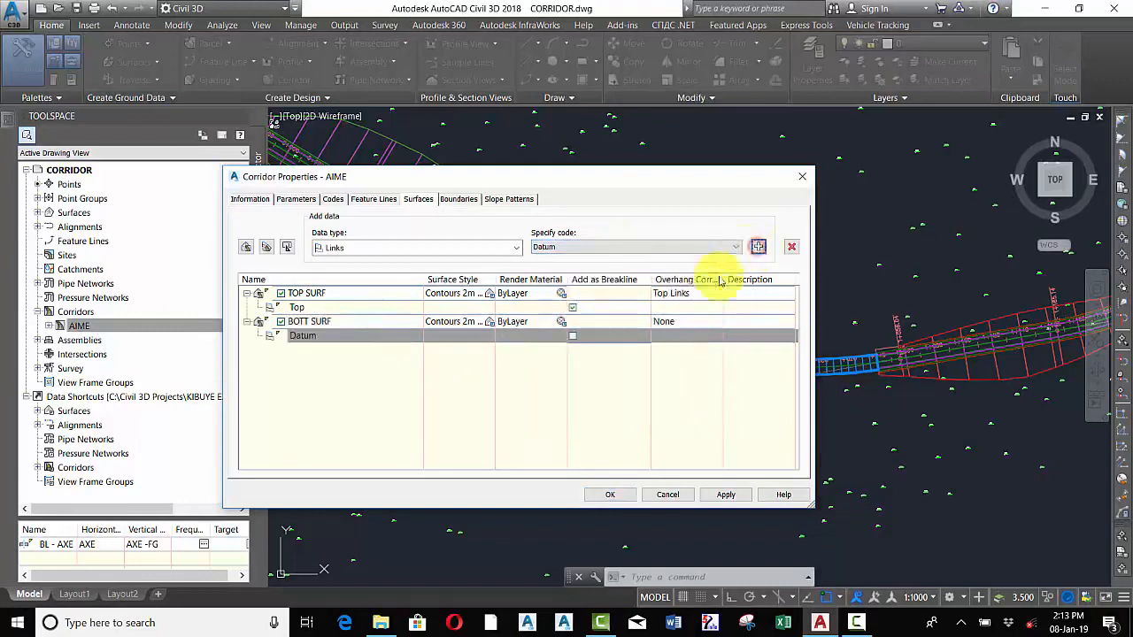
{"action": "left_click", "coordinate": [574, 333]}
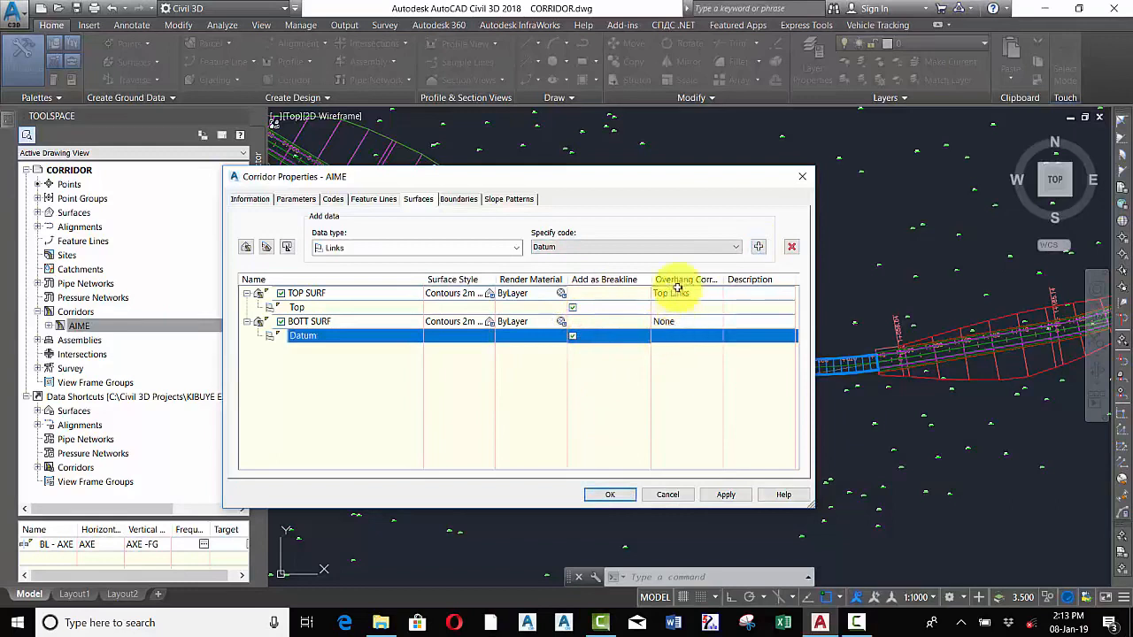
{"action": "left_click", "coordinate": [679, 322]}
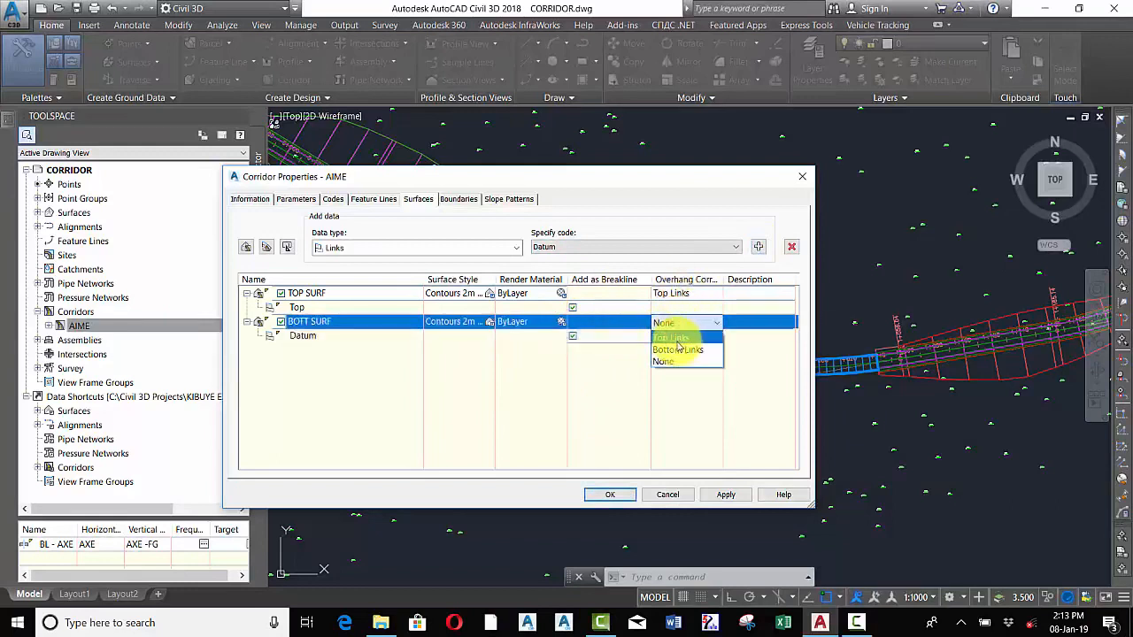
{"action": "left_click", "coordinate": [681, 352]}
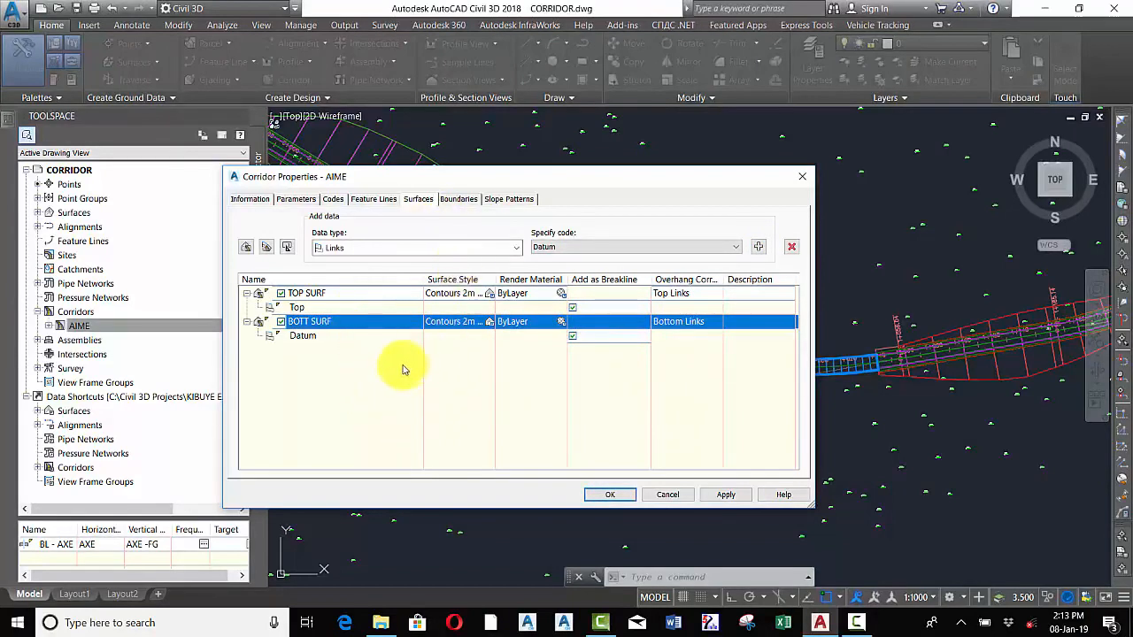
Add corridor extents as the outer boundary for both TOP SURF and BOTT SURF, then apply the properties
{"action": "left_click", "coordinate": [457, 200]}
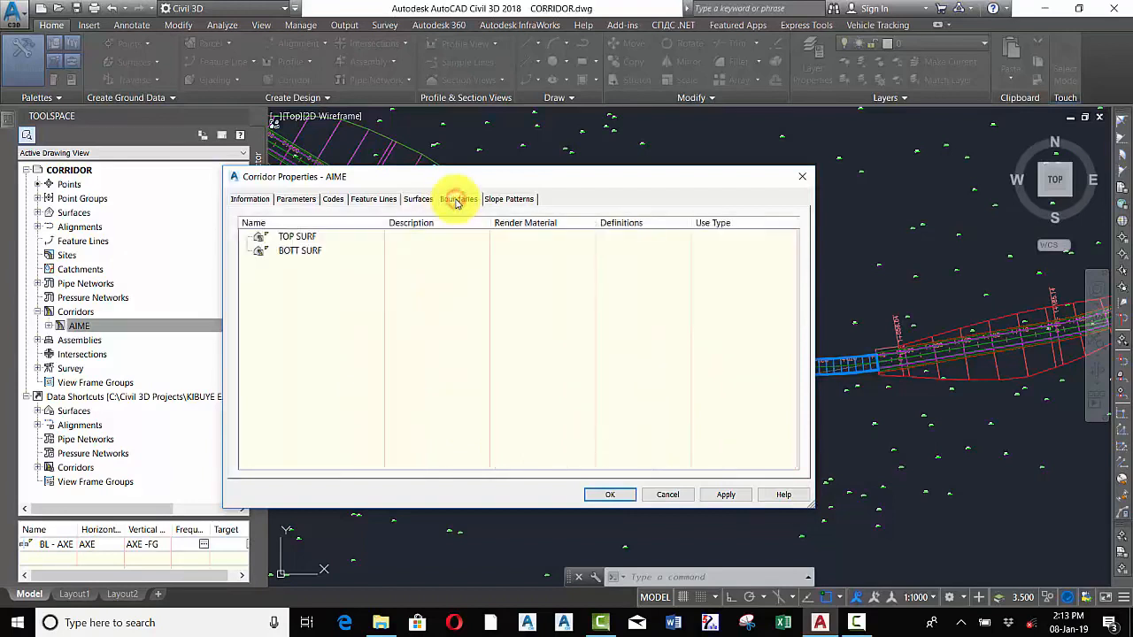
{"action": "right_click", "coordinate": [292, 243]}
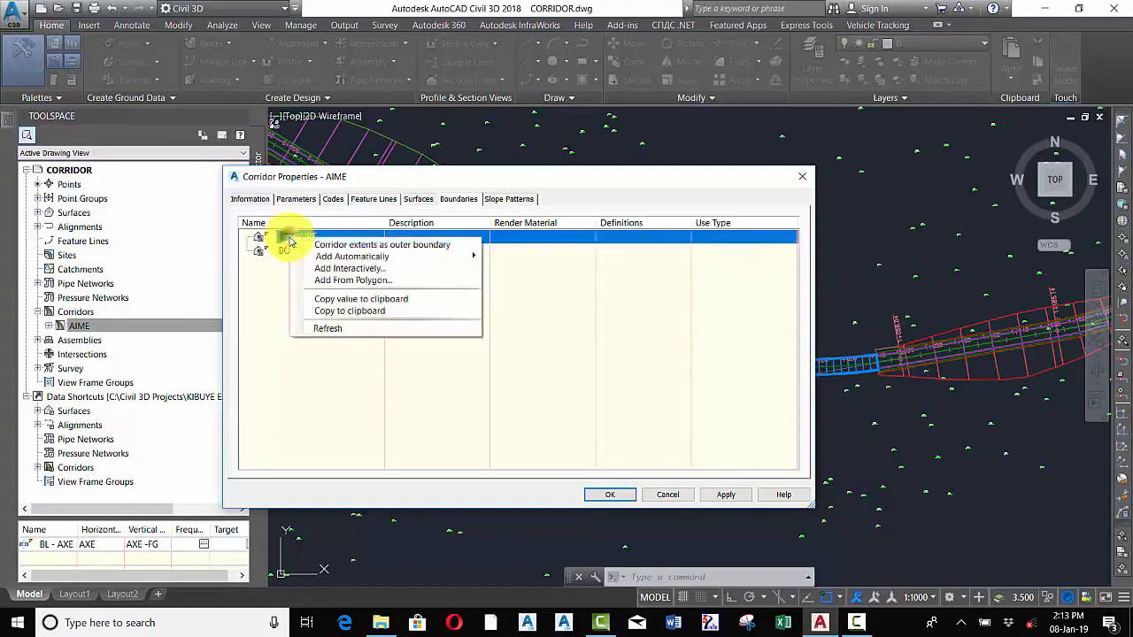
{"action": "left_click", "coordinate": [383, 245]}
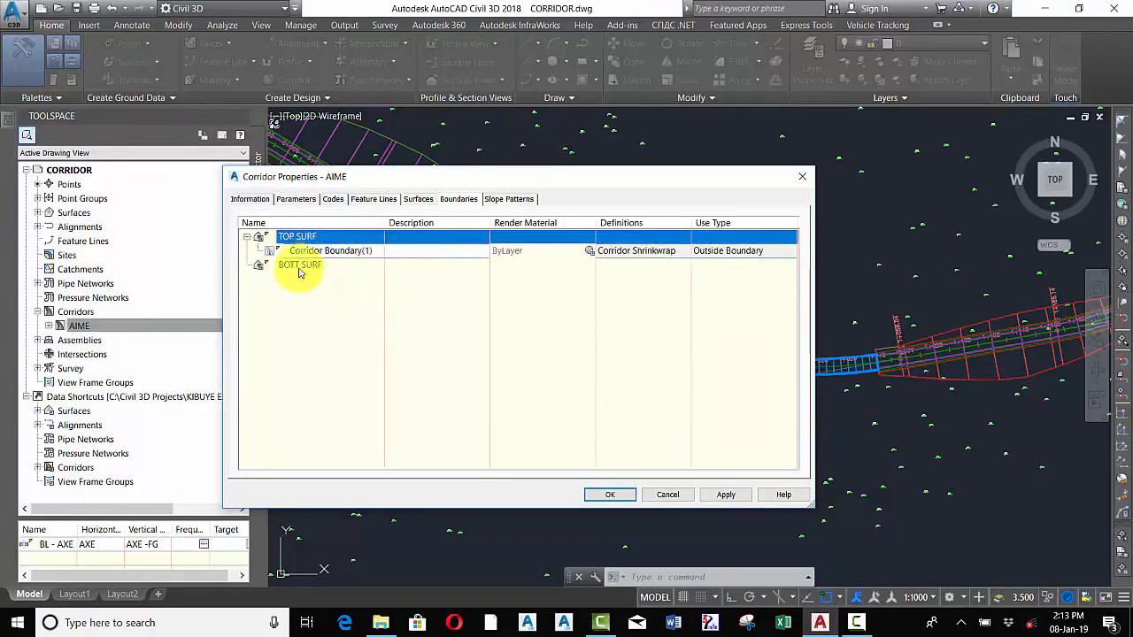
{"action": "right_click", "coordinate": [299, 269]}
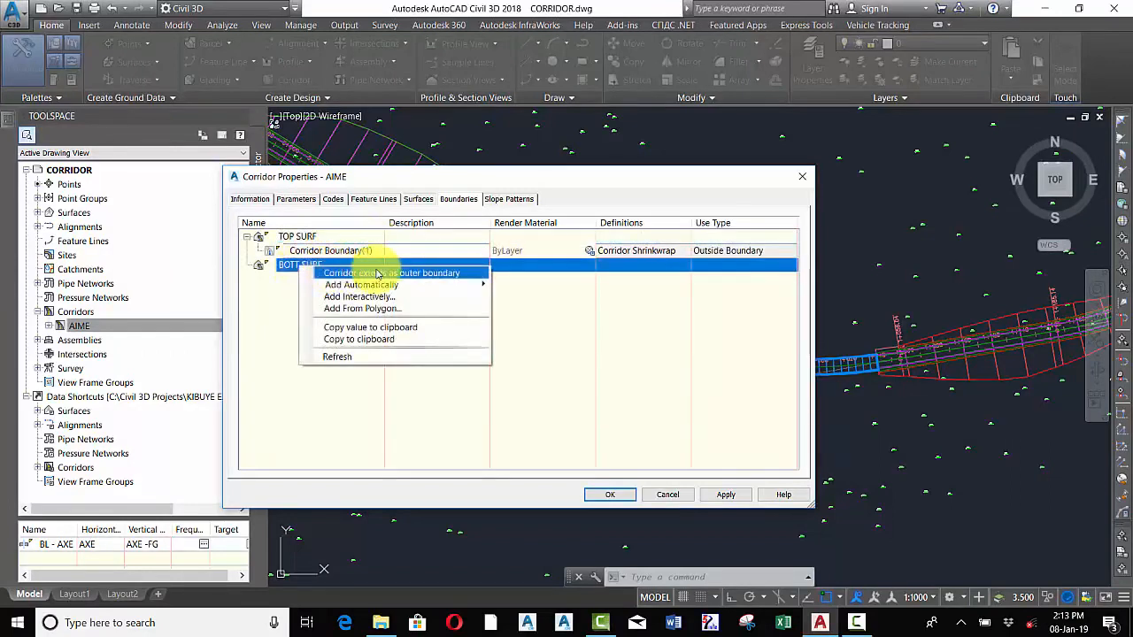
{"action": "left_click", "coordinate": [381, 275]}
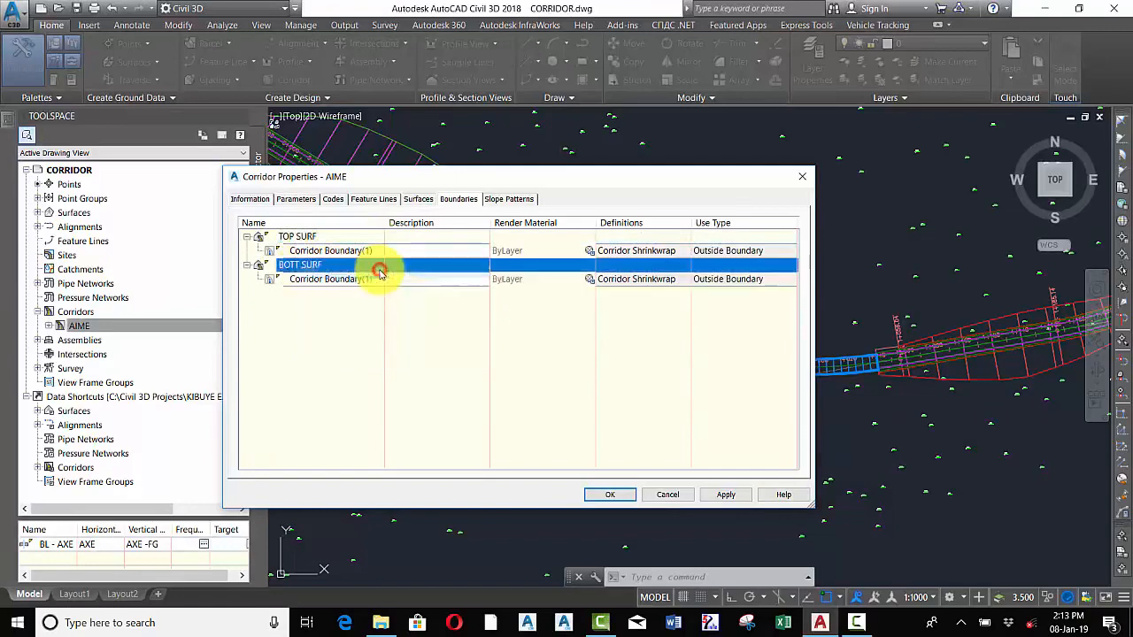
{"action": "left_click", "coordinate": [610, 495]}
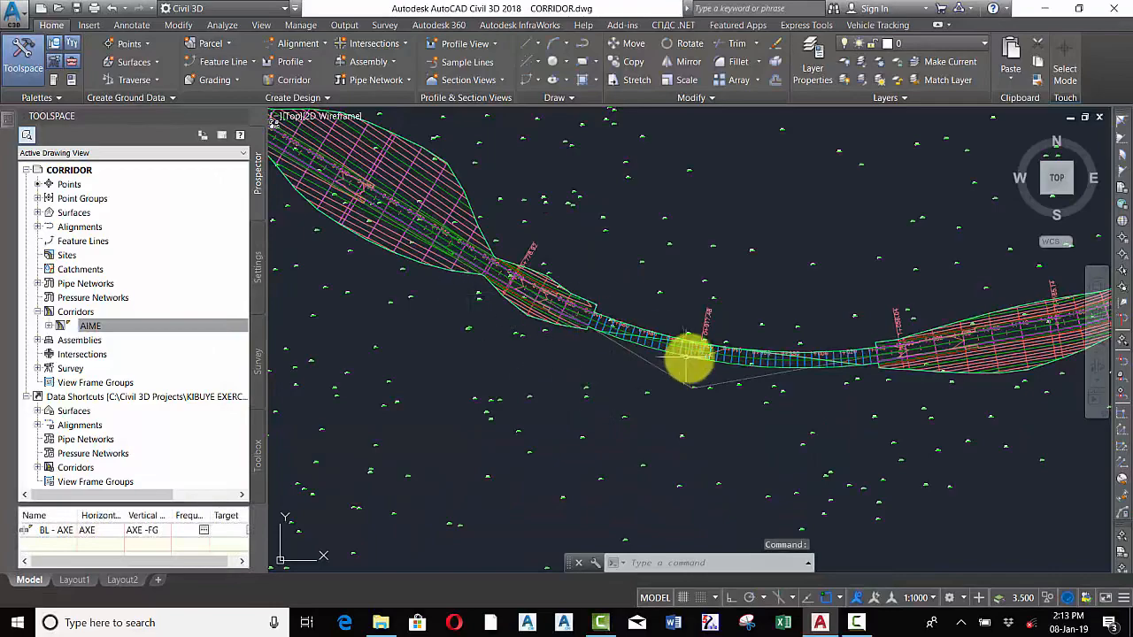
Inspect the corridor surfaces along the alignment, zooming around the bridge region and the widened sections
{"action": "scroll", "coordinate": [819, 350], "scroll_direction": "down", "scroll_amount": 2}
{"action": "scroll", "coordinate": [818, 350], "scroll_direction": "up", "scroll_amount": 4}
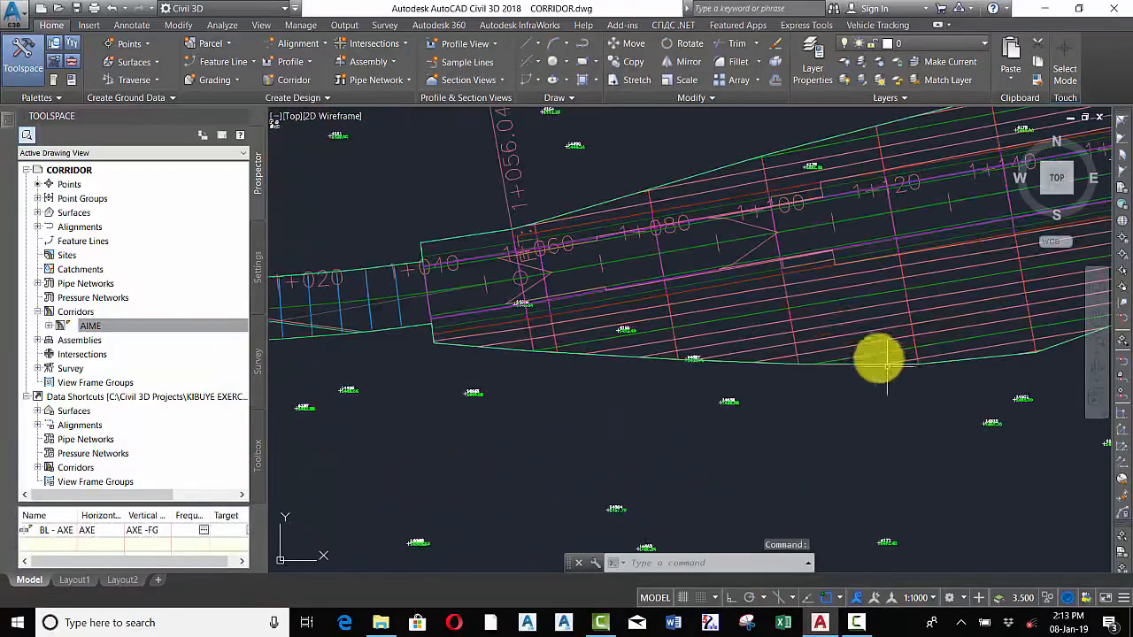
{"action": "left_click", "coordinate": [734, 296]}
{"action": "scroll", "coordinate": [704, 355], "scroll_direction": "down", "scroll_amount": 7}
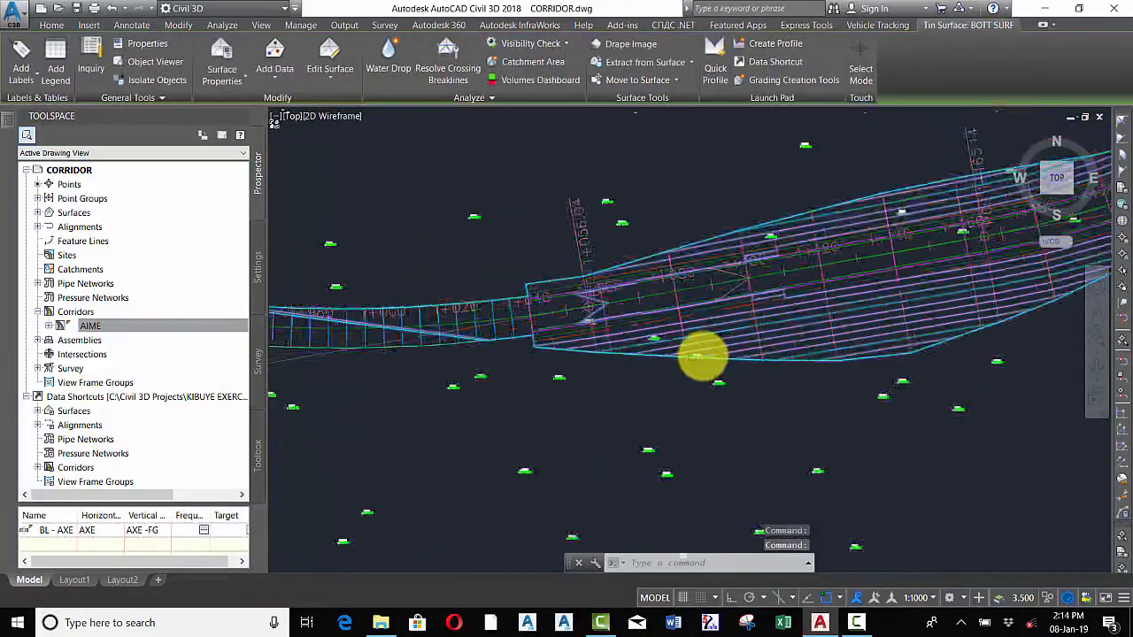
{"action": "scroll", "coordinate": [344, 230], "scroll_direction": "up", "scroll_amount": 7}
{"action": "scroll", "coordinate": [605, 326], "scroll_direction": "down", "scroll_amount": 9}
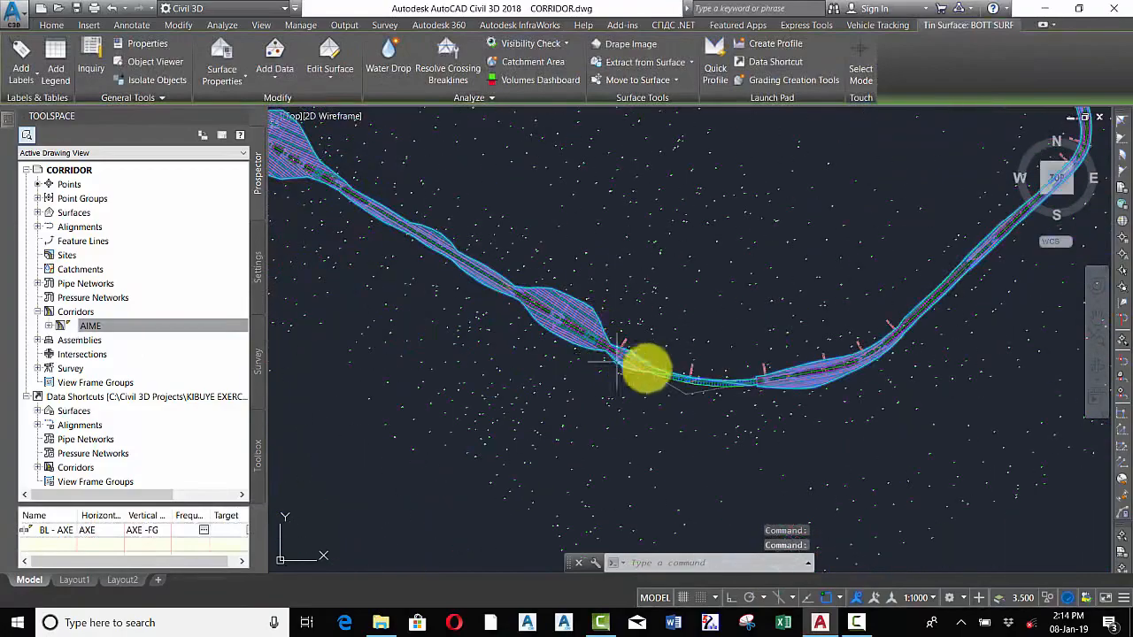
{"action": "scroll", "coordinate": [799, 366], "scroll_direction": "up", "scroll_amount": 6}
{"action": "scroll", "coordinate": [809, 398], "scroll_direction": "down", "scroll_amount": 4}
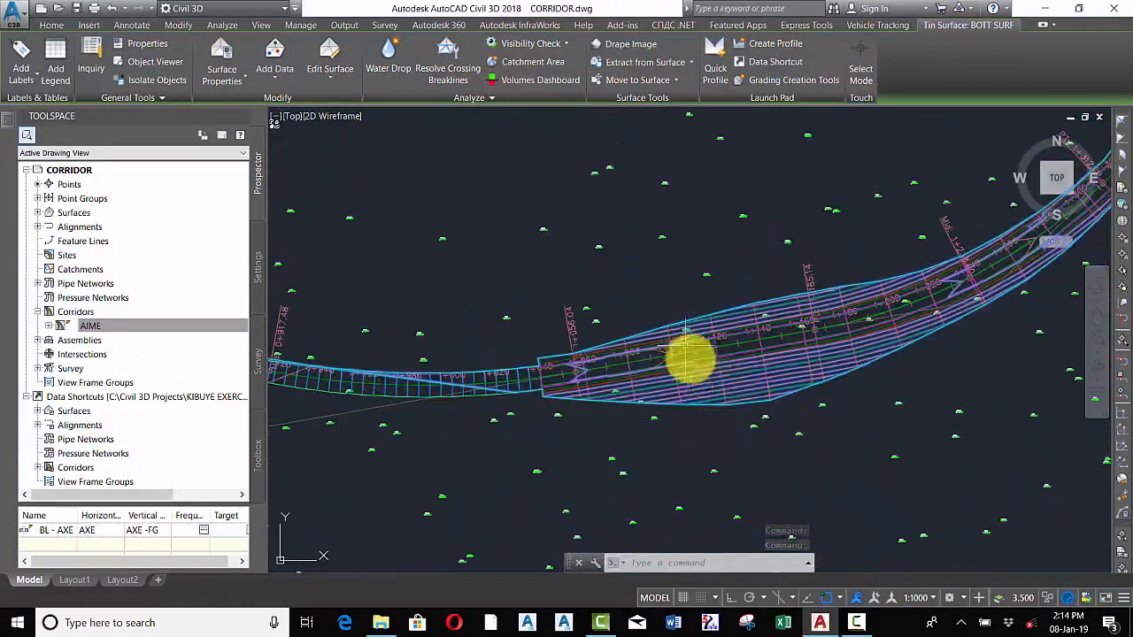
{"action": "scroll", "coordinate": [687, 354], "scroll_direction": "up", "scroll_amount": 2}
{"action": "scroll", "coordinate": [731, 386], "scroll_direction": "up", "scroll_amount": 3}
{"action": "scroll", "coordinate": [673, 394], "scroll_direction": "down", "scroll_amount": 9}
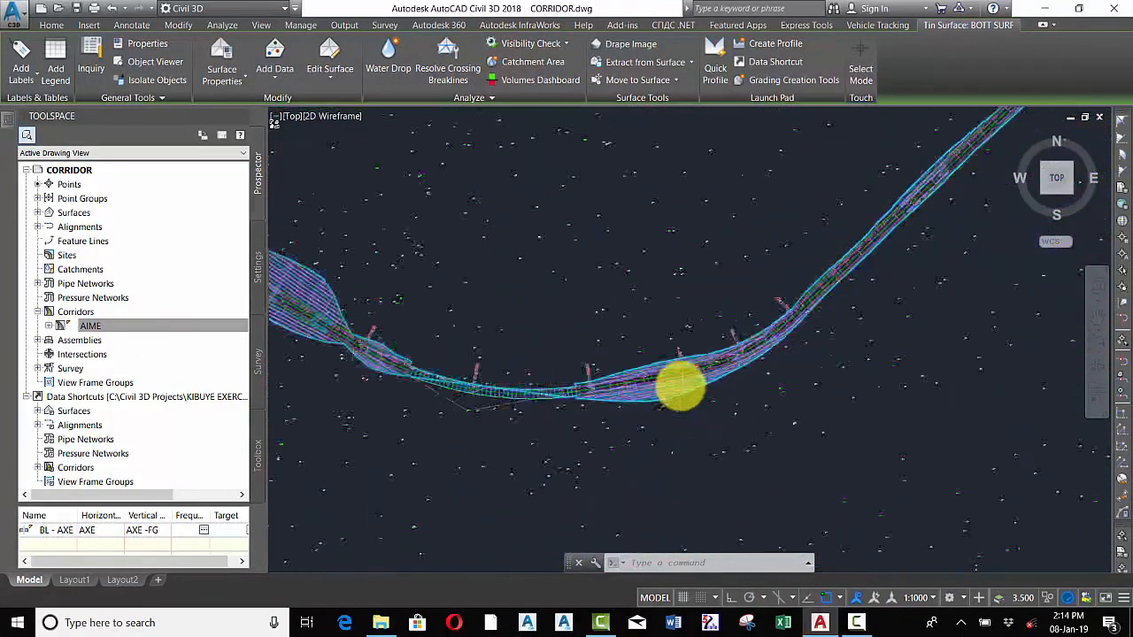
{"action": "scroll", "coordinate": [696, 399], "scroll_direction": "up", "scroll_amount": 5}
{"action": "scroll", "coordinate": [638, 405], "scroll_direction": "down", "scroll_amount": 3}
{"action": "scroll", "coordinate": [640, 430], "scroll_direction": "up", "scroll_amount": 3}
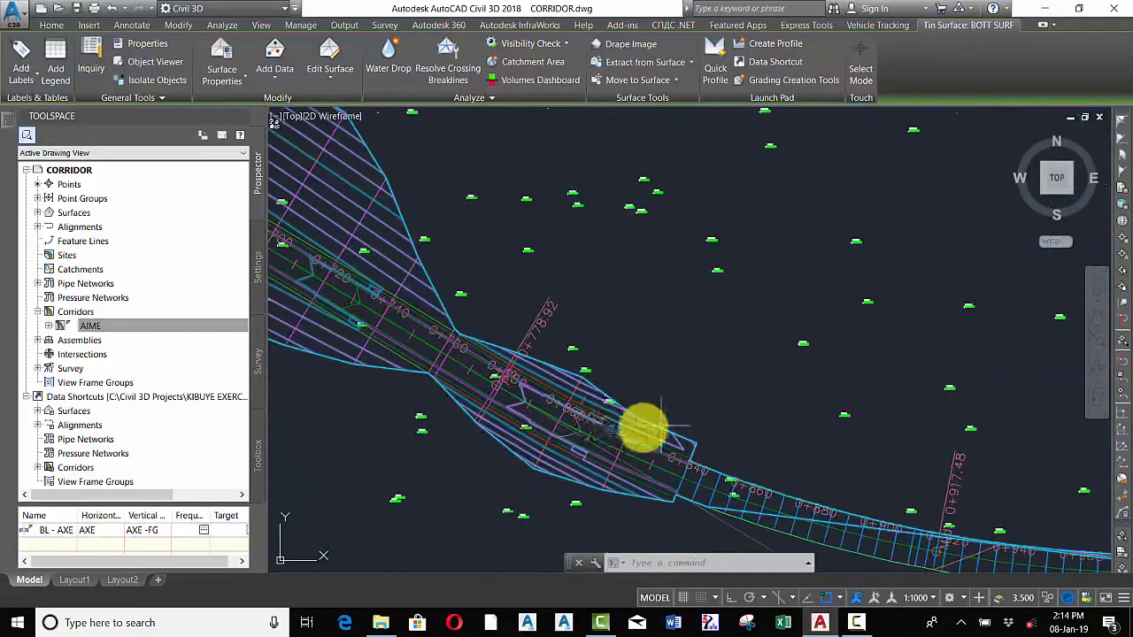
{"action": "scroll", "coordinate": [566, 409], "scroll_direction": "down", "scroll_amount": 4}
{"action": "scroll", "coordinate": [638, 404], "scroll_direction": "up", "scroll_amount": 4}
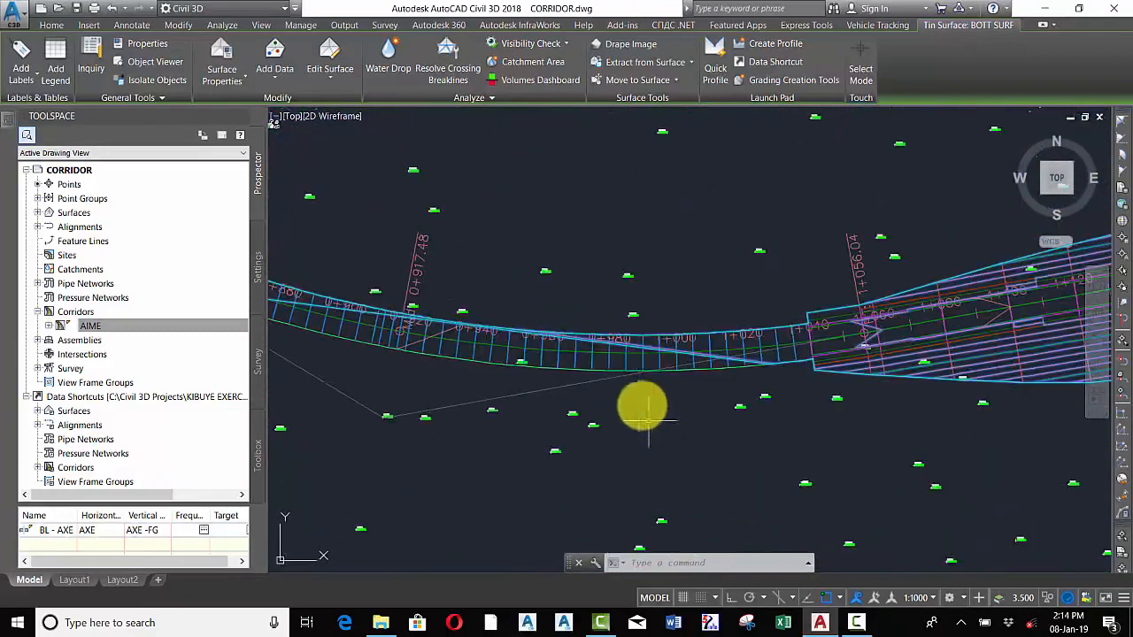
{"action": "scroll", "coordinate": [644, 379], "scroll_direction": "down", "scroll_amount": 2}
{"action": "scroll", "coordinate": [699, 379], "scroll_direction": "down", "scroll_amount": 5}
{"action": "scroll", "coordinate": [735, 301], "scroll_direction": "up", "scroll_amount": 3}
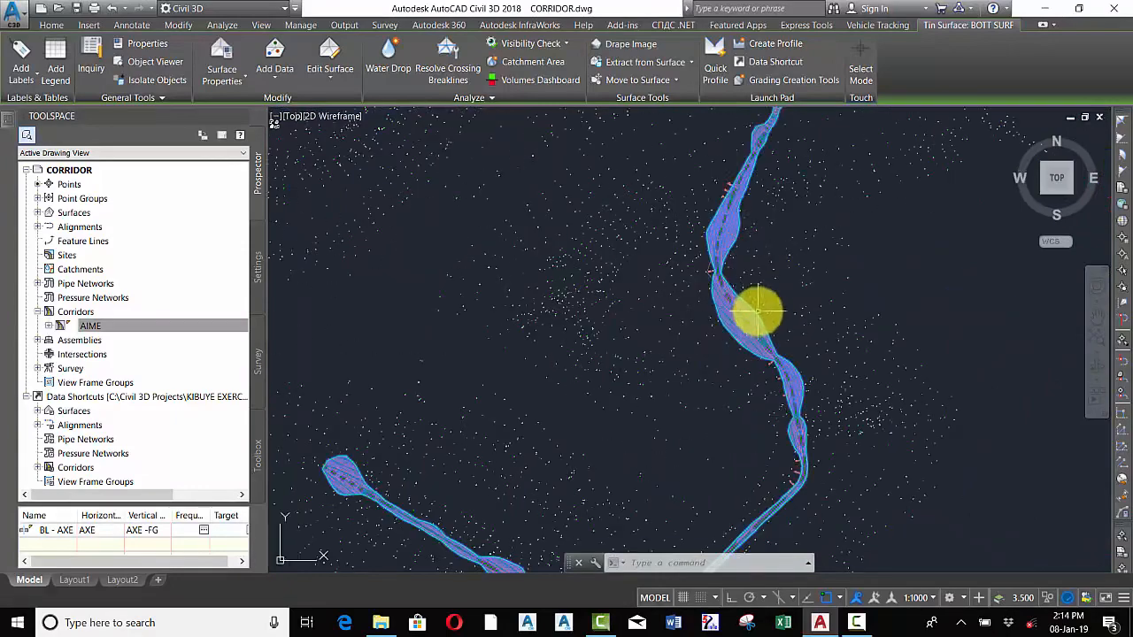
{"action": "scroll", "coordinate": [732, 295], "scroll_direction": "up", "scroll_amount": 3}
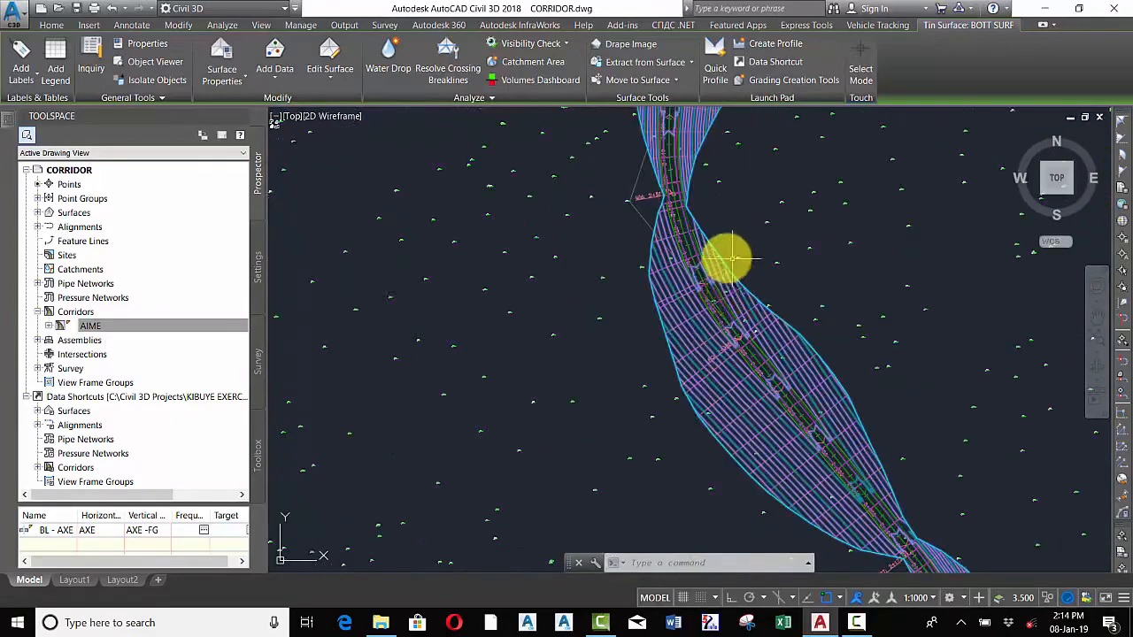
{"action": "scroll", "coordinate": [726, 262], "scroll_direction": "down", "scroll_amount": 5}
{"action": "scroll", "coordinate": [615, 435], "scroll_direction": "up", "scroll_amount": 5}
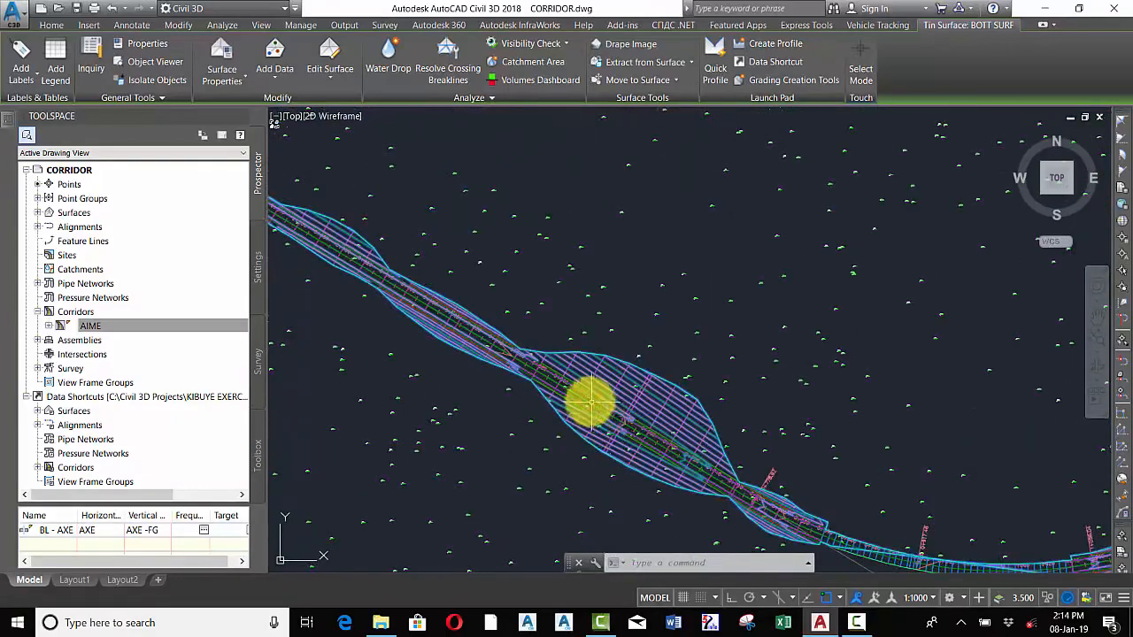
{"action": "scroll", "coordinate": [604, 390], "scroll_direction": "down", "scroll_amount": 4}
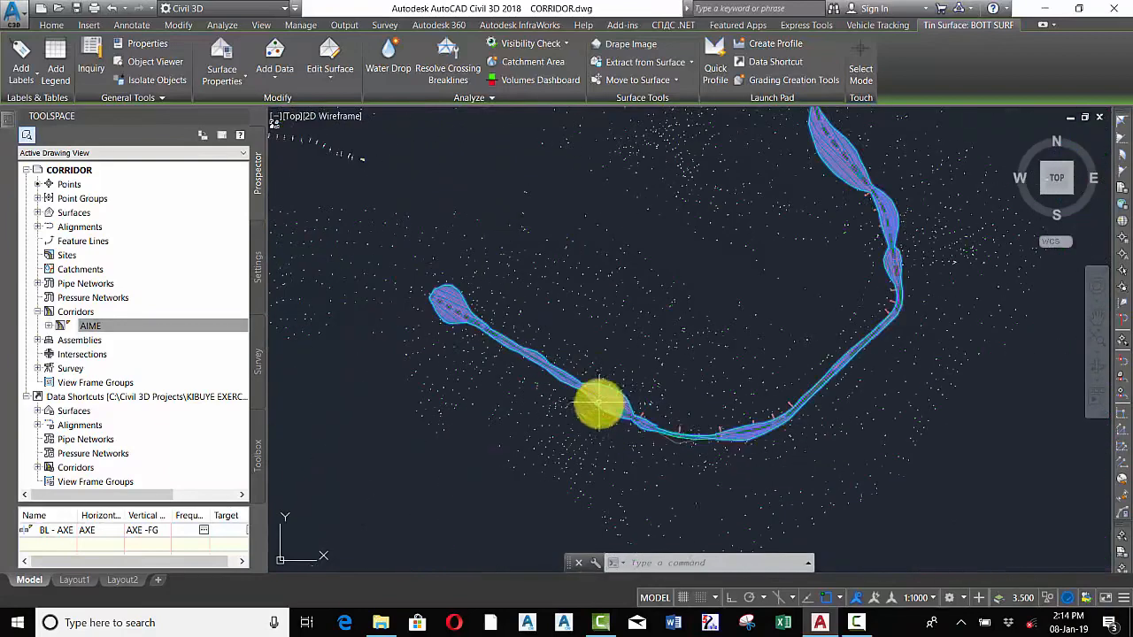
{"action": "scroll", "coordinate": [746, 435], "scroll_direction": "up", "scroll_amount": 4}
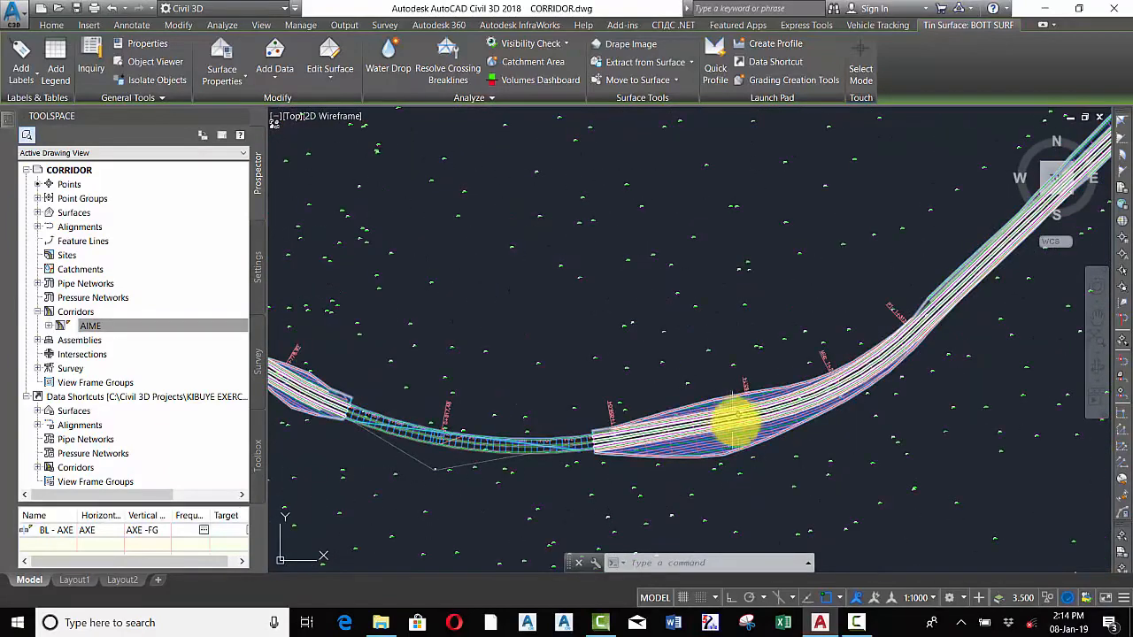
{"action": "mouse_move", "coordinate": [746, 423]}
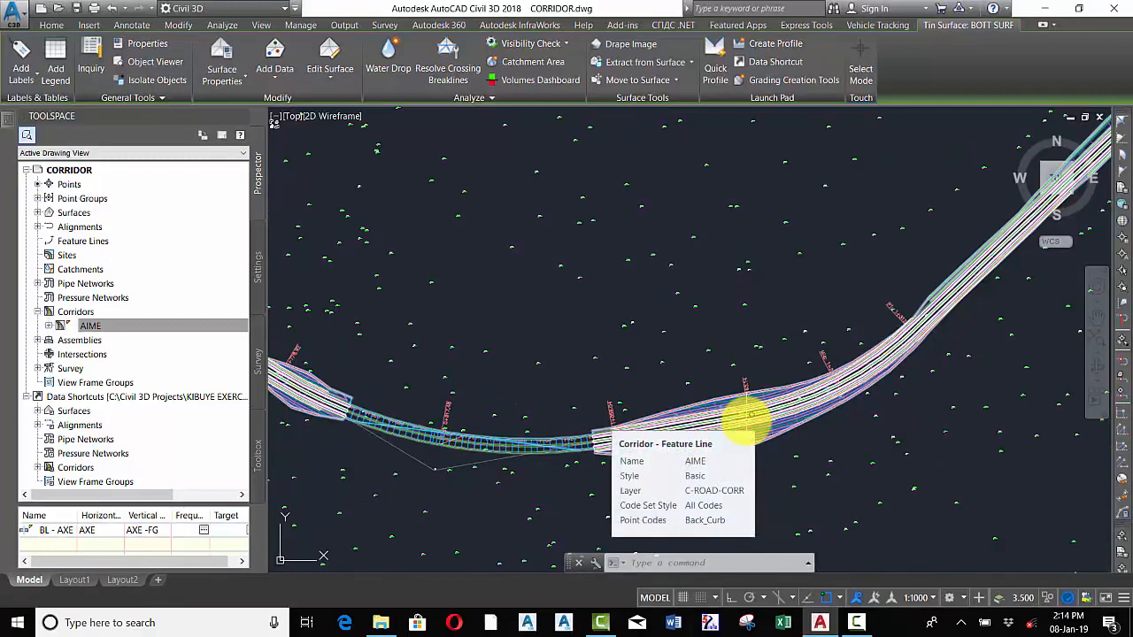
{"action": "scroll", "coordinate": [746, 422], "scroll_direction": "down", "scroll_amount": 3}
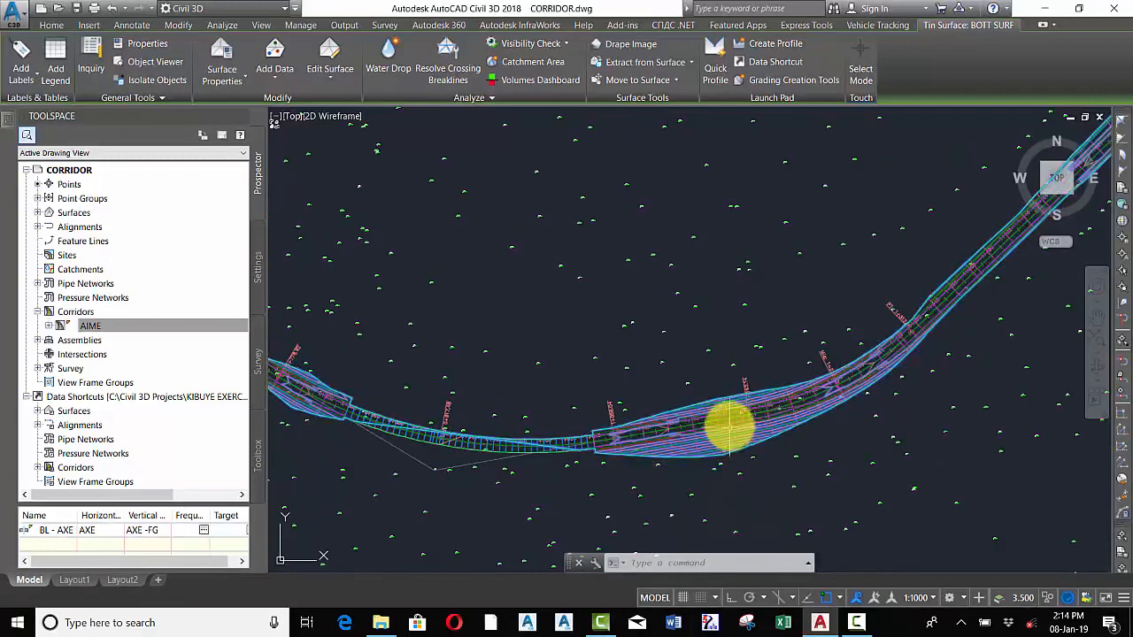
{"action": "scroll", "coordinate": [730, 402], "scroll_direction": "down", "scroll_amount": 2}
{"action": "scroll", "coordinate": [573, 399], "scroll_direction": "up", "scroll_amount": 6}
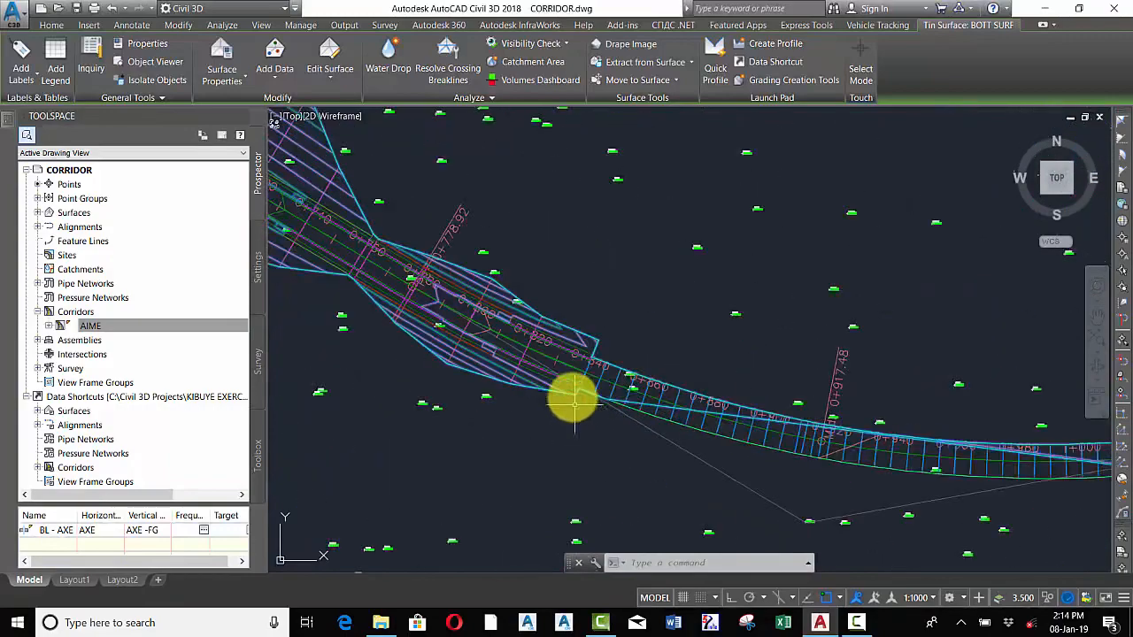
{"action": "scroll", "coordinate": [575, 383], "scroll_direction": "down", "scroll_amount": 4}
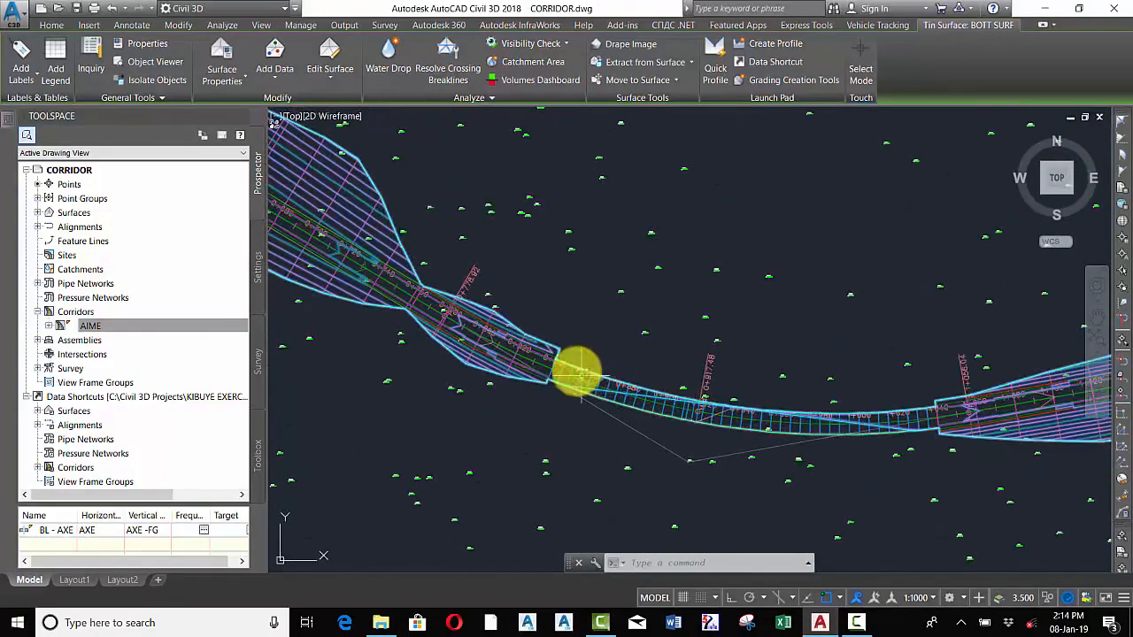
{"action": "scroll", "coordinate": [554, 358], "scroll_direction": "up", "scroll_amount": 3}
{"action": "scroll", "coordinate": [537, 336], "scroll_direction": "down", "scroll_amount": 2}
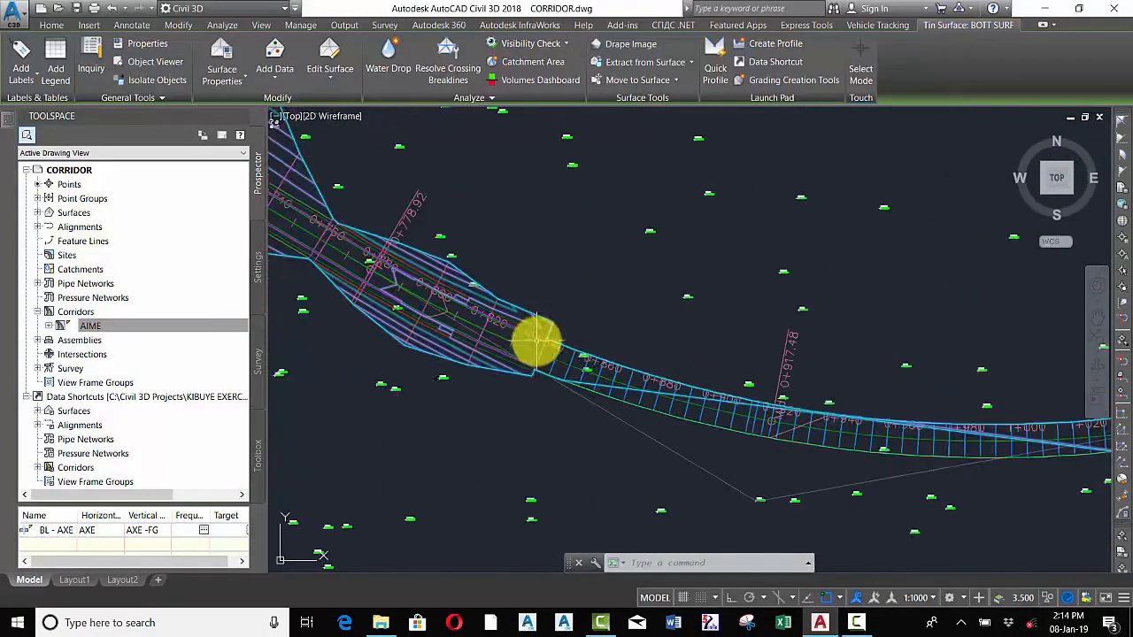
{"action": "scroll", "coordinate": [556, 360], "scroll_direction": "down", "scroll_amount": 2}
{"action": "scroll", "coordinate": [794, 388], "scroll_direction": "up", "scroll_amount": 3}
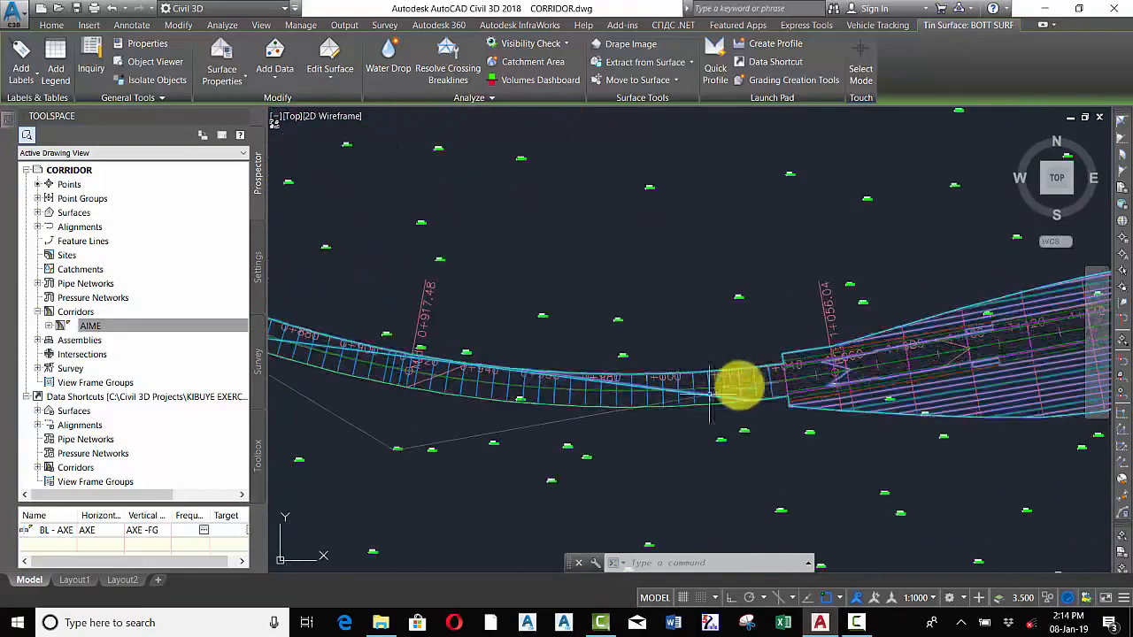
{"action": "scroll", "coordinate": [735, 385], "scroll_direction": "down", "scroll_amount": 1}
{"action": "scroll", "coordinate": [398, 338], "scroll_direction": "up", "scroll_amount": 4}
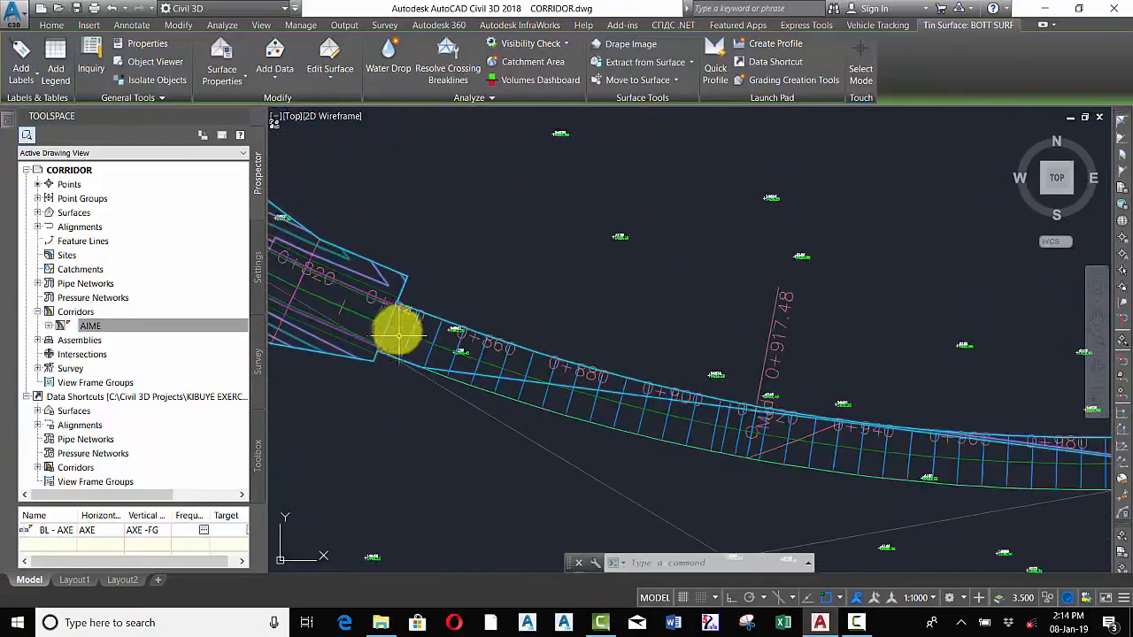
{"action": "scroll", "coordinate": [407, 334], "scroll_direction": "down", "scroll_amount": 2}
{"action": "scroll", "coordinate": [531, 368], "scroll_direction": "down", "scroll_amount": 2}
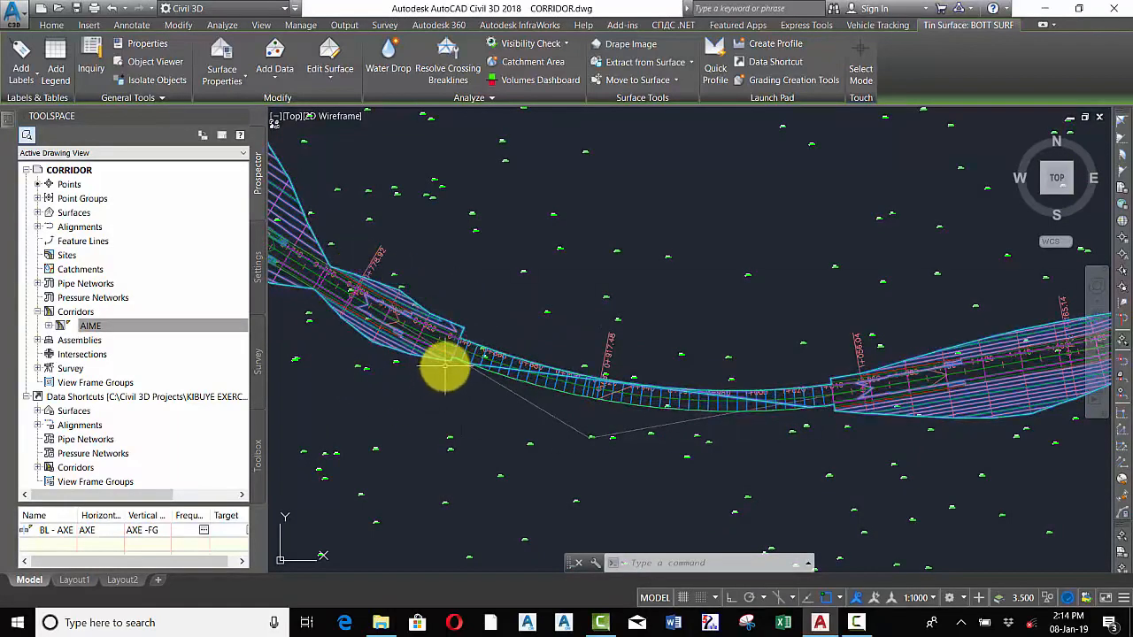
{"action": "scroll", "coordinate": [696, 430], "scroll_direction": "down", "scroll_amount": 5}
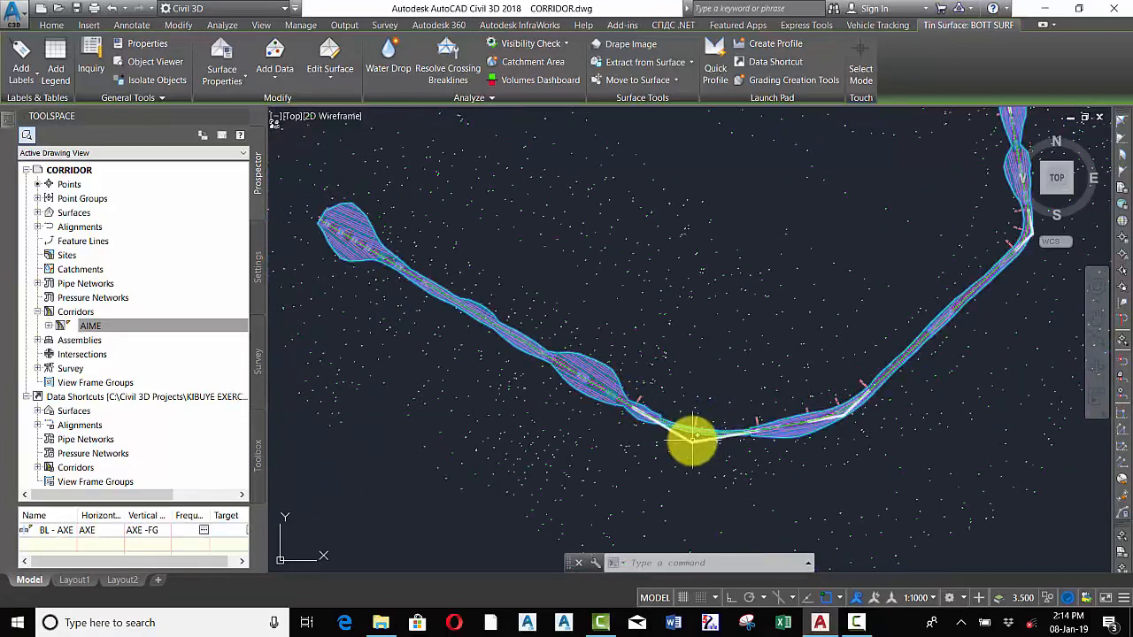
{"action": "key", "text": "Escape"}
Open BOTT SURF's surface properties and set its surface style to _No Display
{"action": "scroll", "coordinate": [584, 389], "scroll_direction": "up", "scroll_amount": 5}
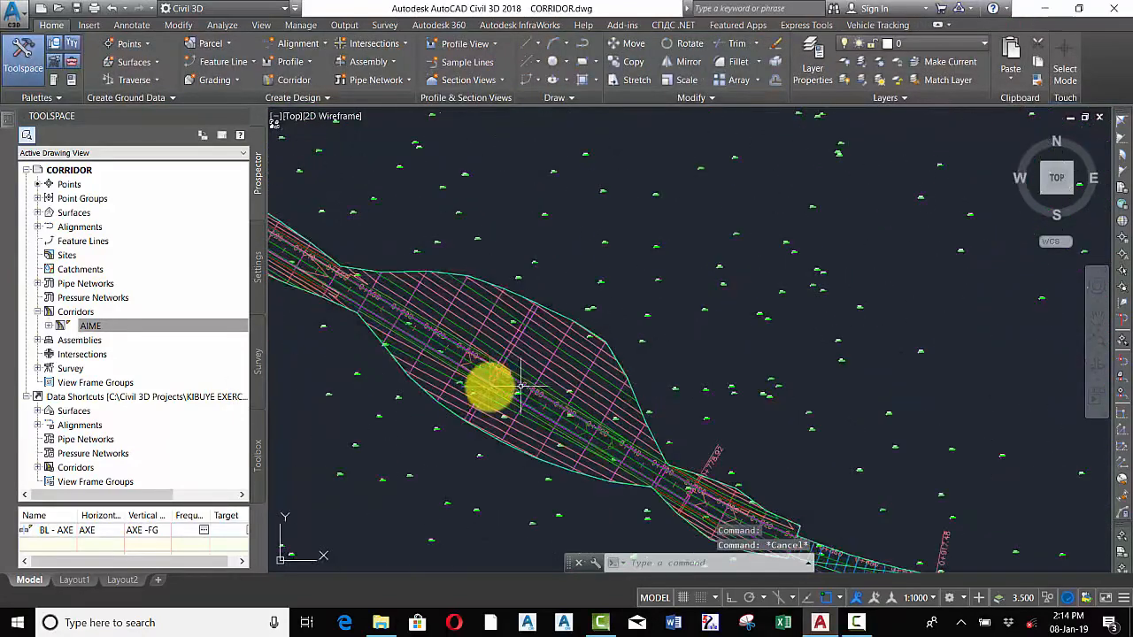
{"action": "left_click", "coordinate": [496, 325]}
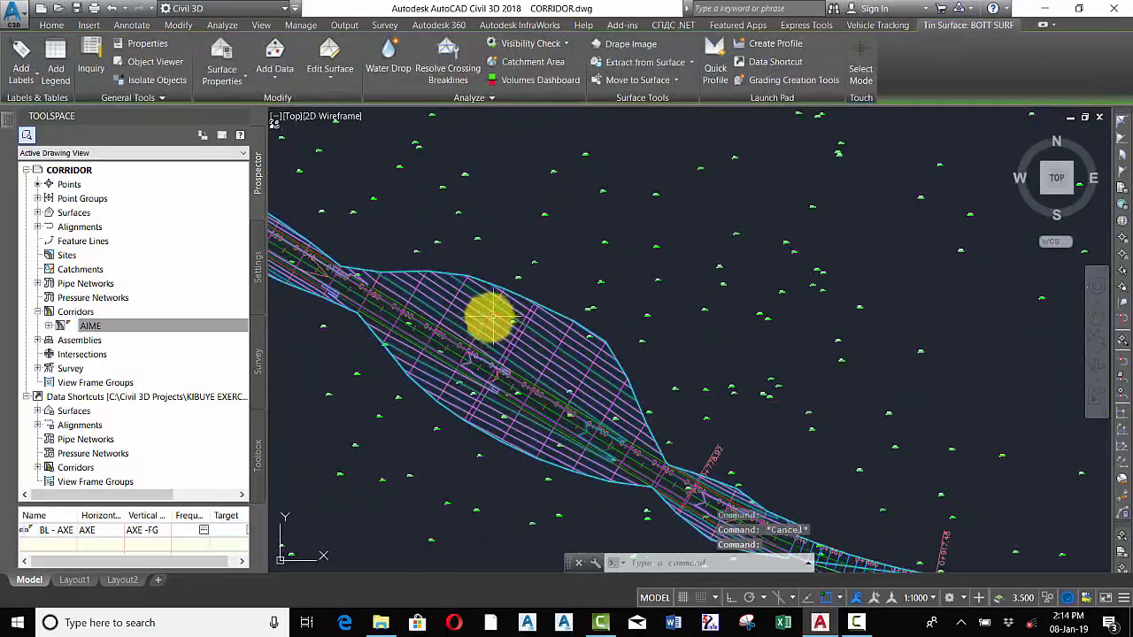
{"action": "right_click", "coordinate": [470, 304]}
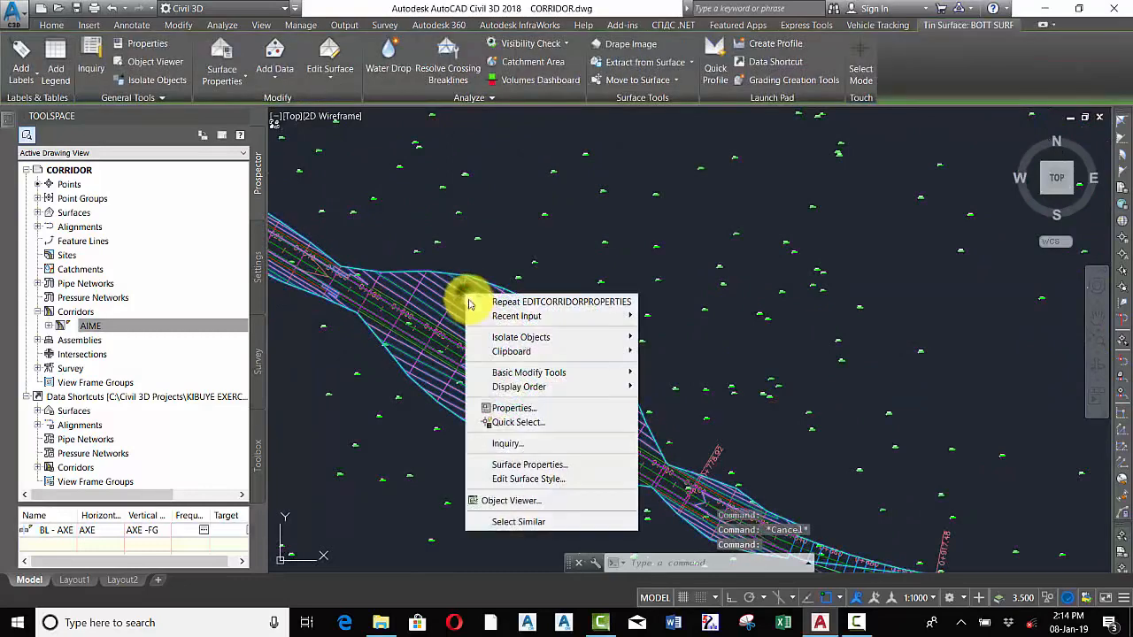
{"action": "left_click", "coordinate": [529, 467]}
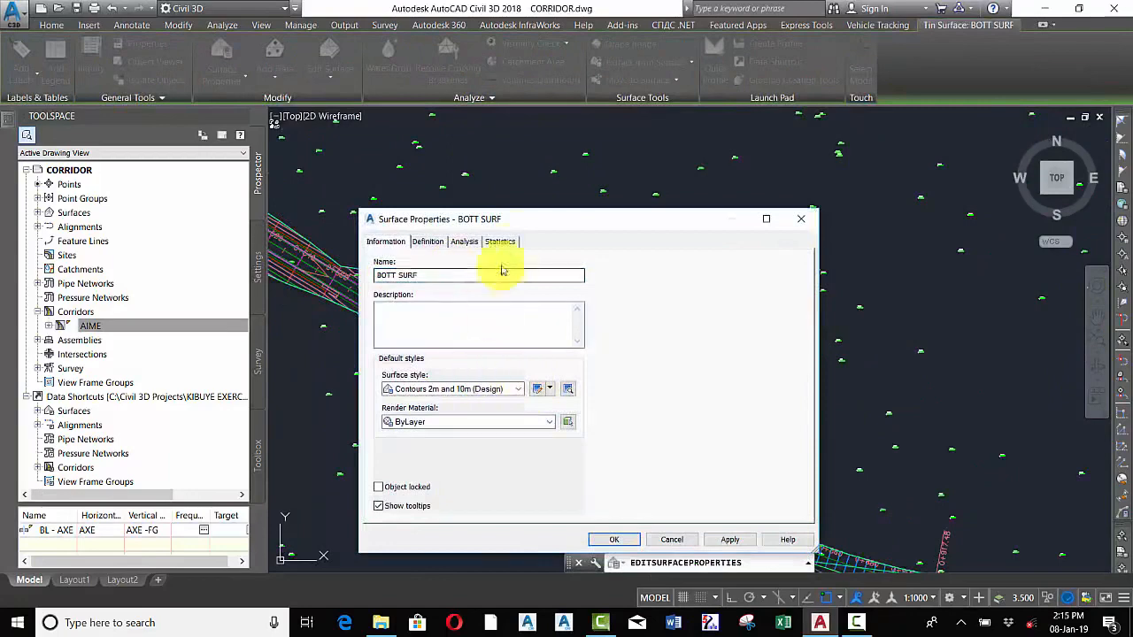
{"action": "left_click_drag", "start_coordinate": [564, 221], "coordinate": [717, 180]}
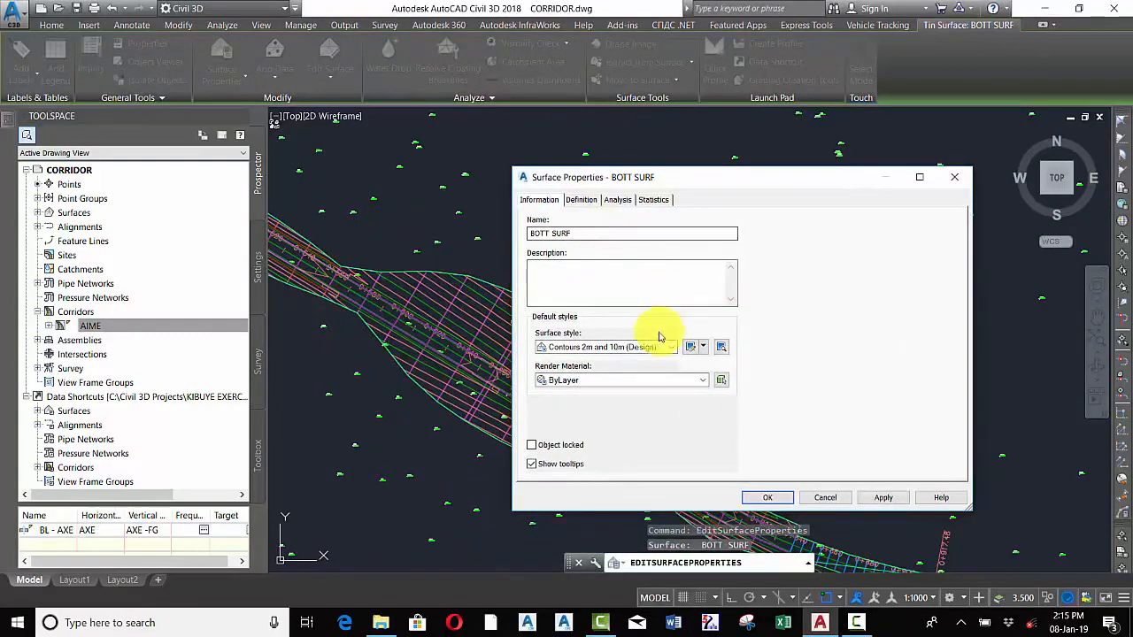
{"action": "left_click", "coordinate": [630, 347]}
{"action": "left_click", "coordinate": [585, 367]}
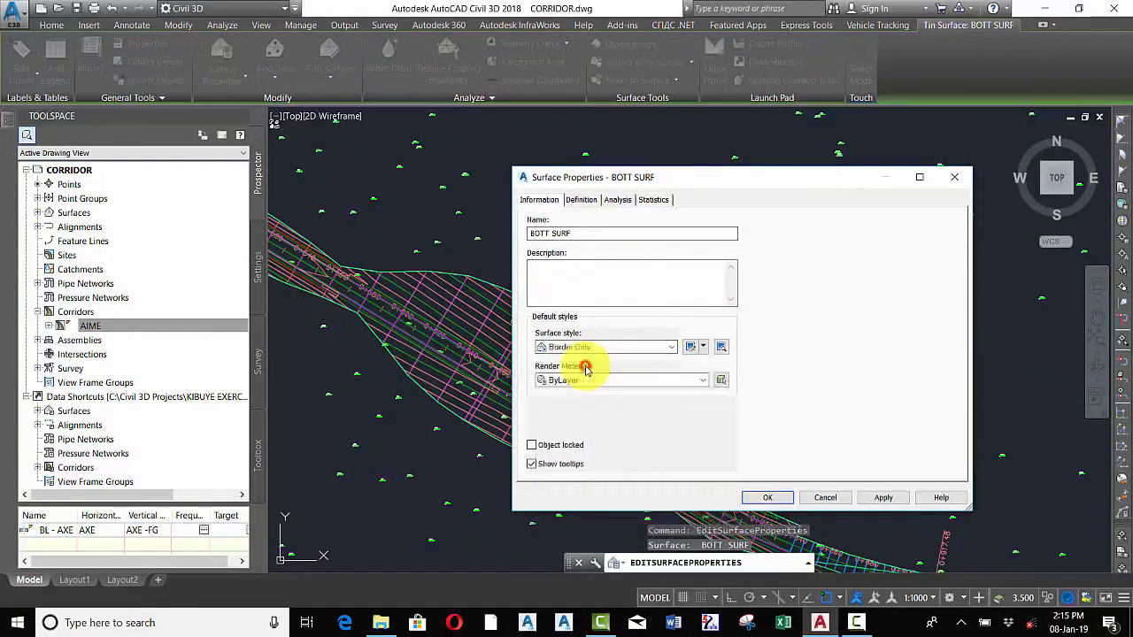
{"action": "left_click", "coordinate": [607, 350]}
{"action": "left_click", "coordinate": [577, 361]}
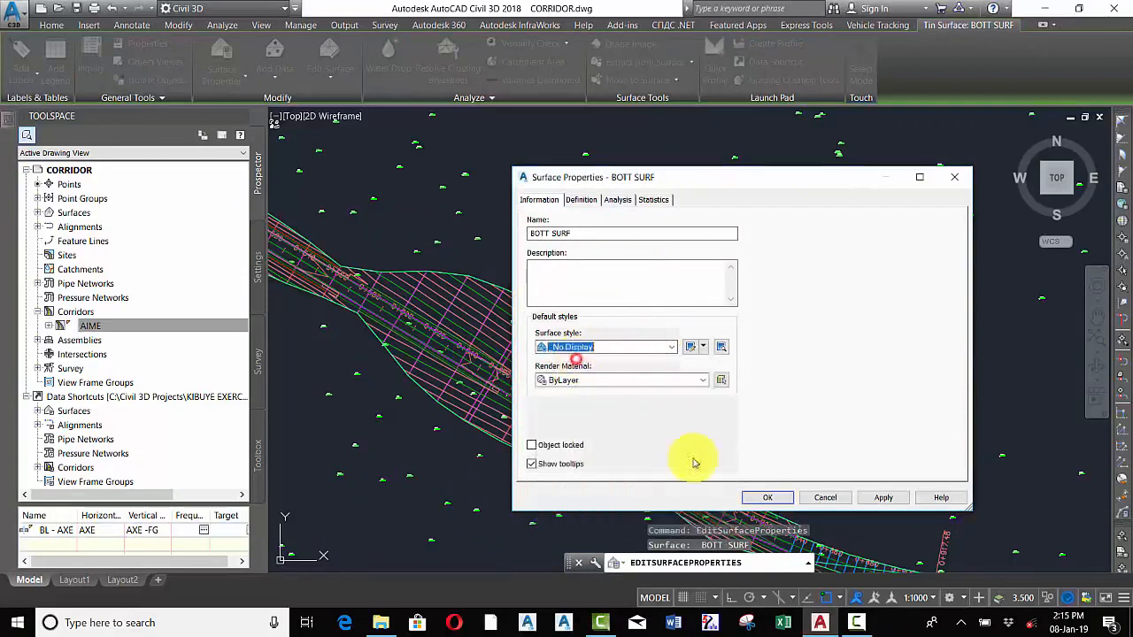
{"action": "left_click", "coordinate": [766, 498]}
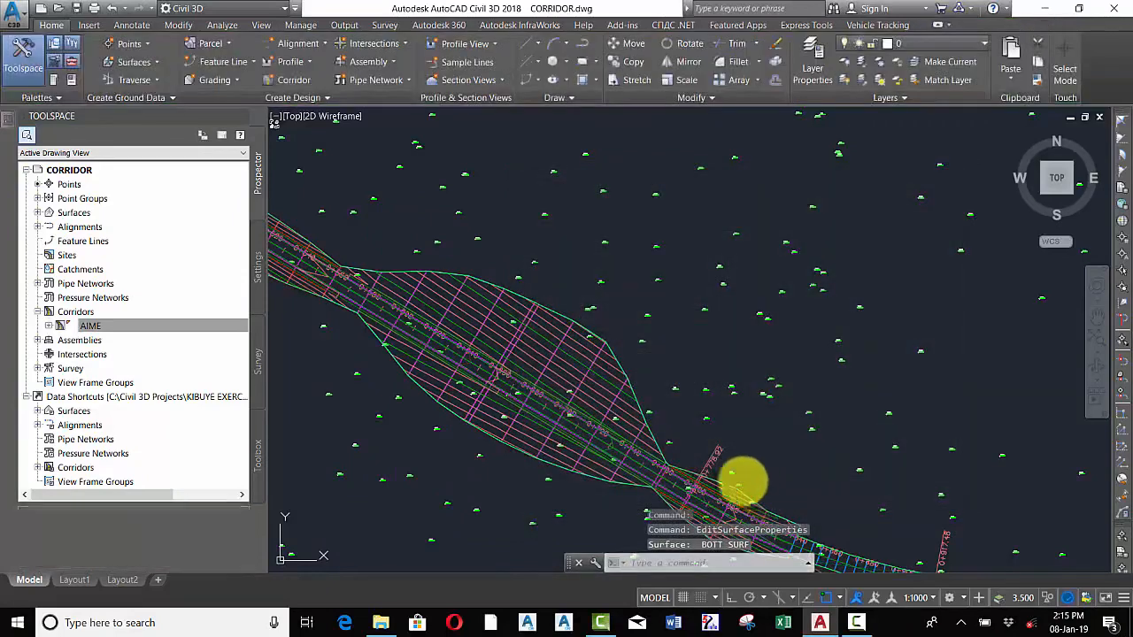
Open TOP SURF's surface properties and set its surface style to _No Display
{"action": "left_click", "coordinate": [562, 362]}
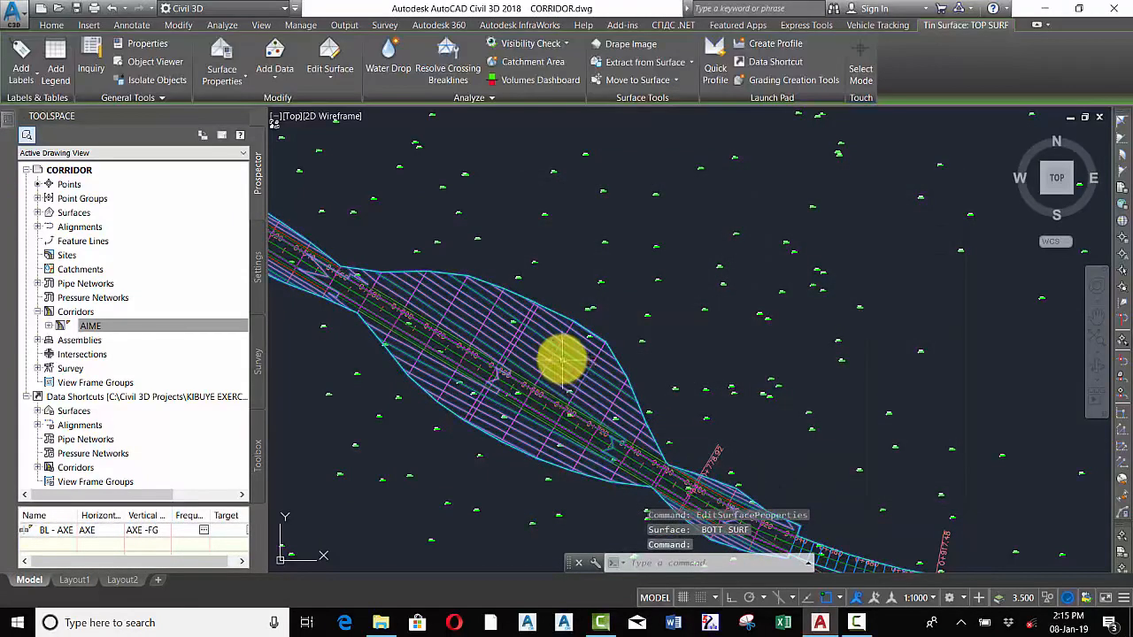
{"action": "right_click", "coordinate": [574, 363]}
{"action": "left_click", "coordinate": [575, 365]}
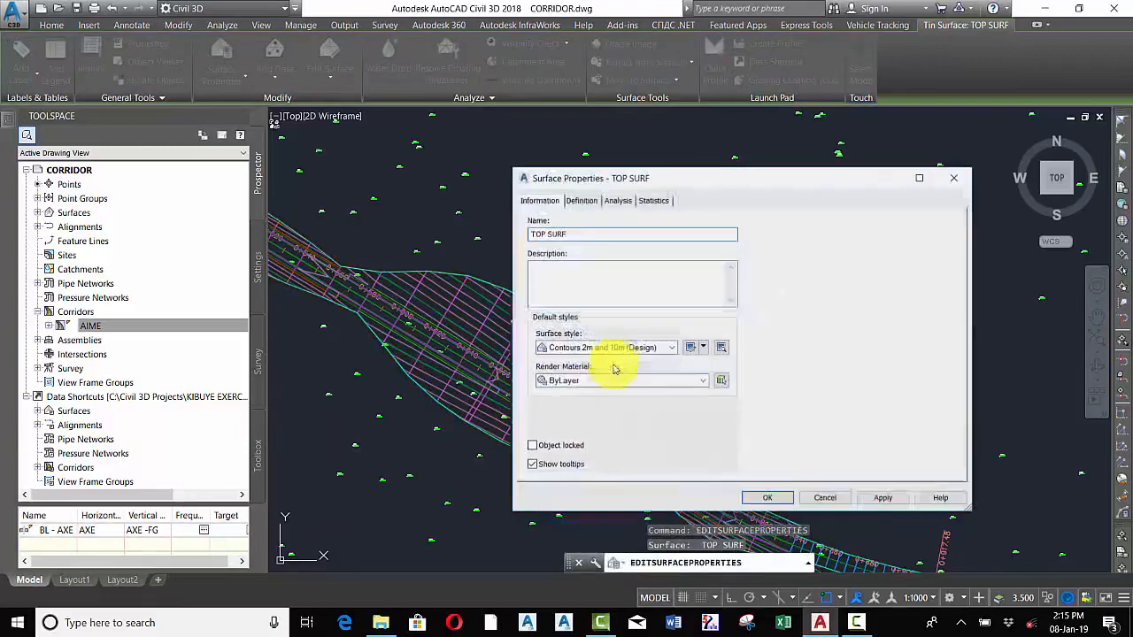
{"action": "left_click", "coordinate": [615, 348]}
{"action": "left_click", "coordinate": [561, 361]}
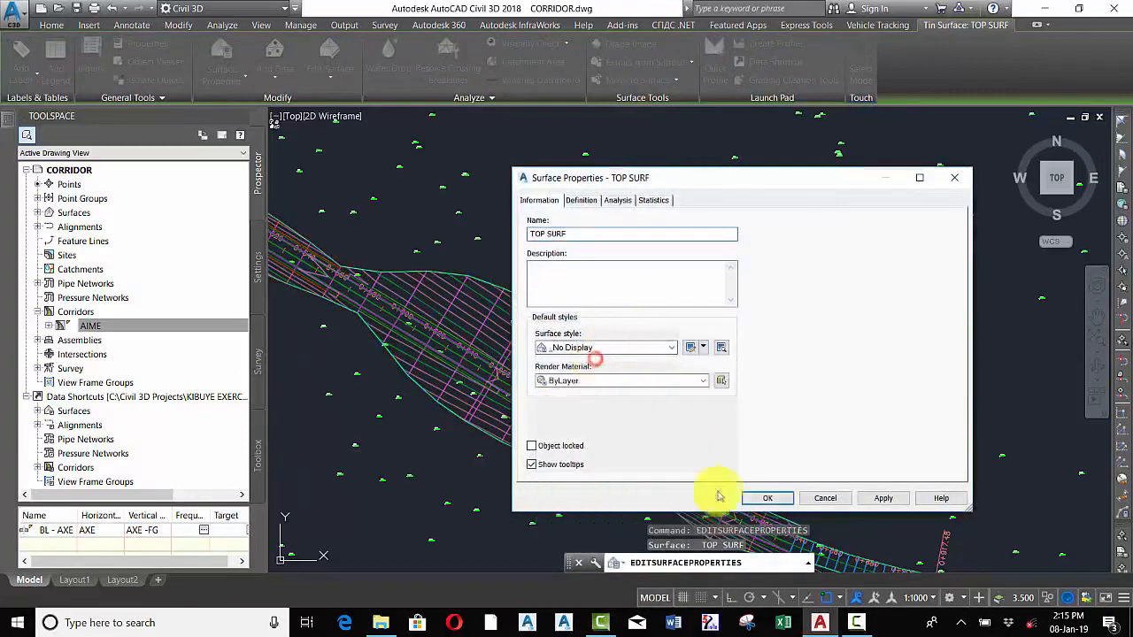
{"action": "left_click", "coordinate": [768, 501]}
{"action": "key", "text": "Escape"}
{"action": "scroll", "coordinate": [561, 324], "scroll_direction": "down", "scroll_amount": 5}
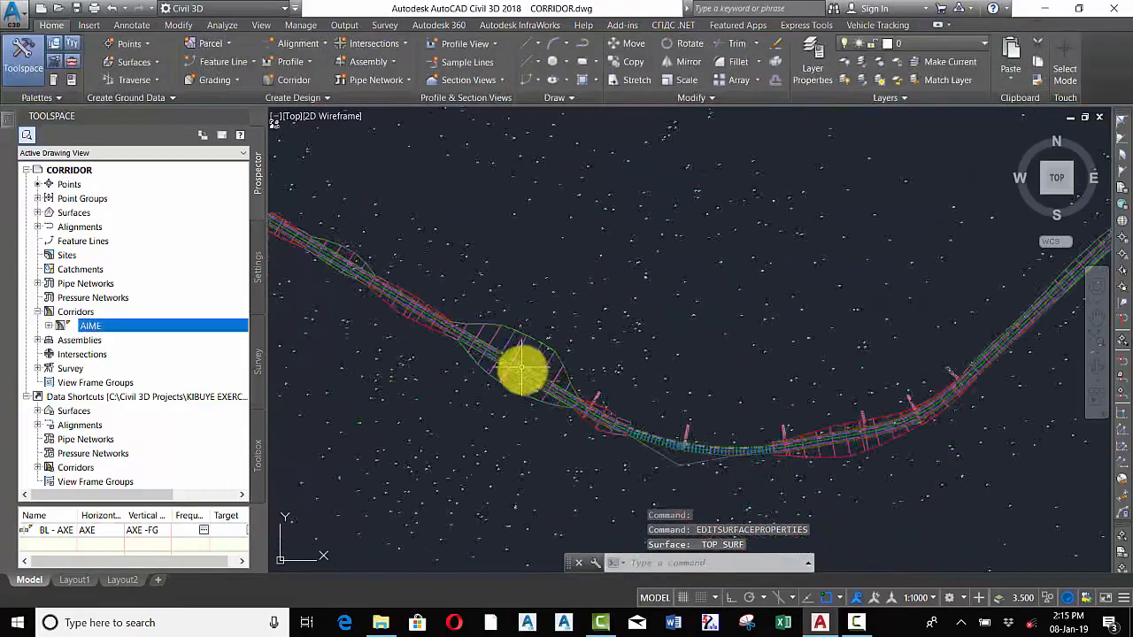
{"action": "scroll", "coordinate": [666, 416], "scroll_direction": "up", "scroll_amount": 4}
{"action": "key", "text": "Escape"}
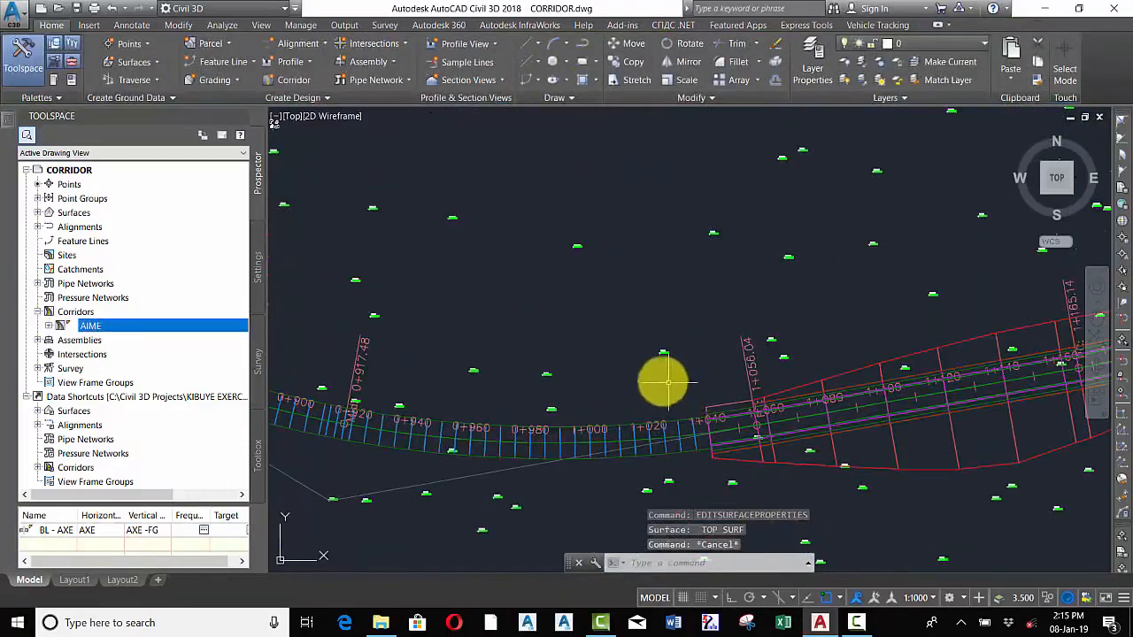
{"action": "scroll", "coordinate": [663, 380], "scroll_direction": "down", "scroll_amount": 4}
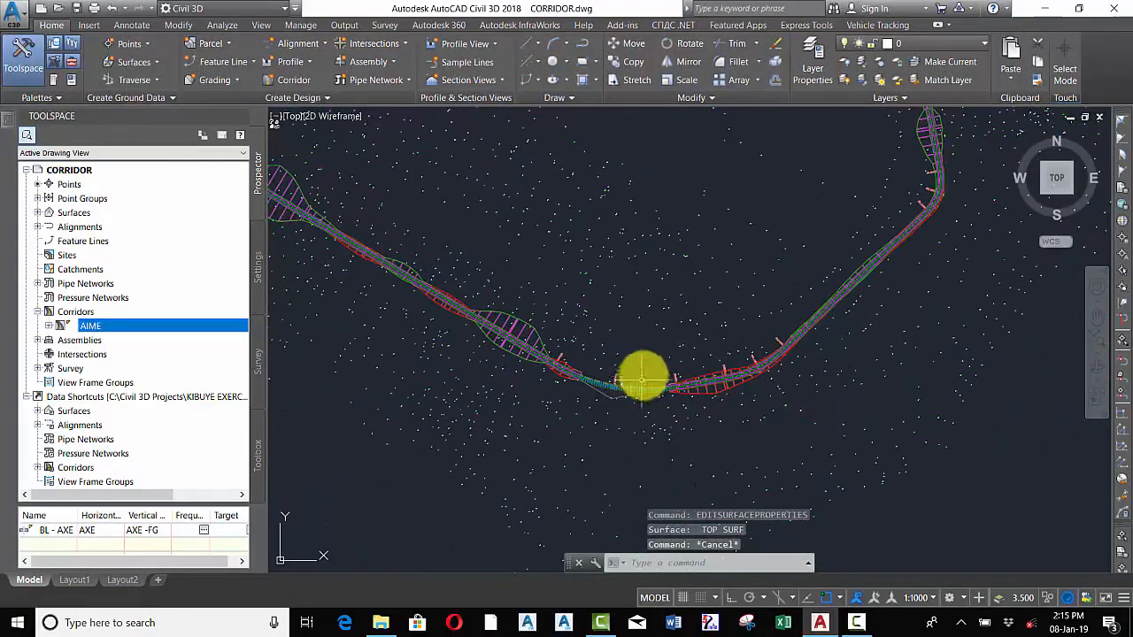
Save the drawing
{"action": "left_click", "coordinate": [78, 11]}
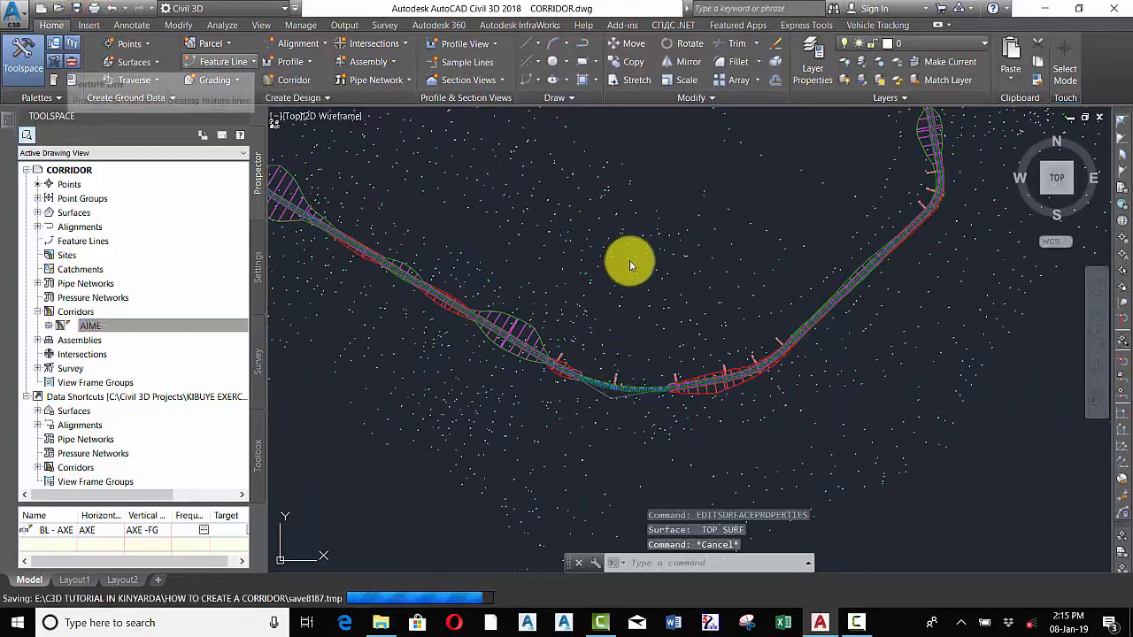
{"action": "mouse_move", "coordinate": [629, 263]}
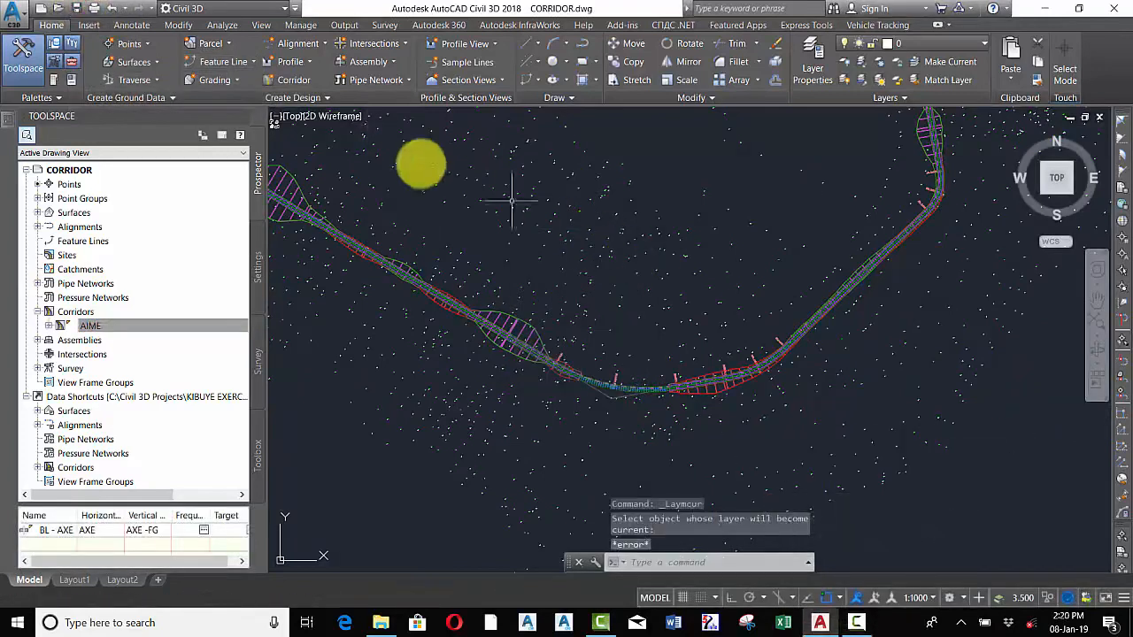
{"action": "mouse_move", "coordinate": [609, 257]}
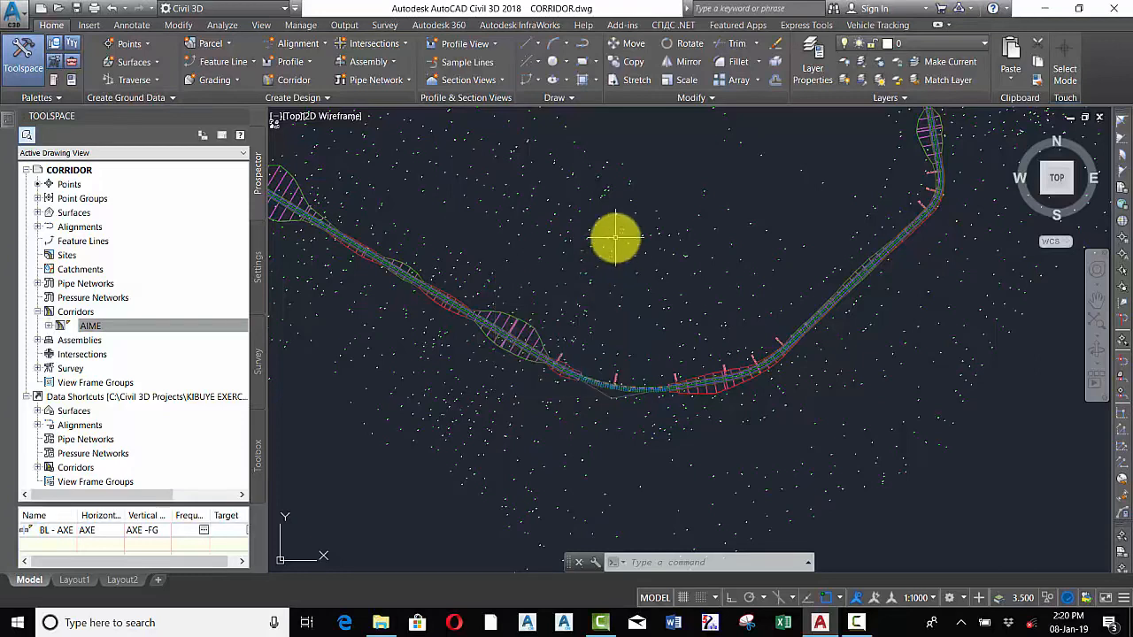
Start the Drive command and choose alignment AXE with profile AXE -FG as the drive path
{"action": "mouse_move", "coordinate": [616, 236]}
{"action": "type", "text": "DRIVE"}
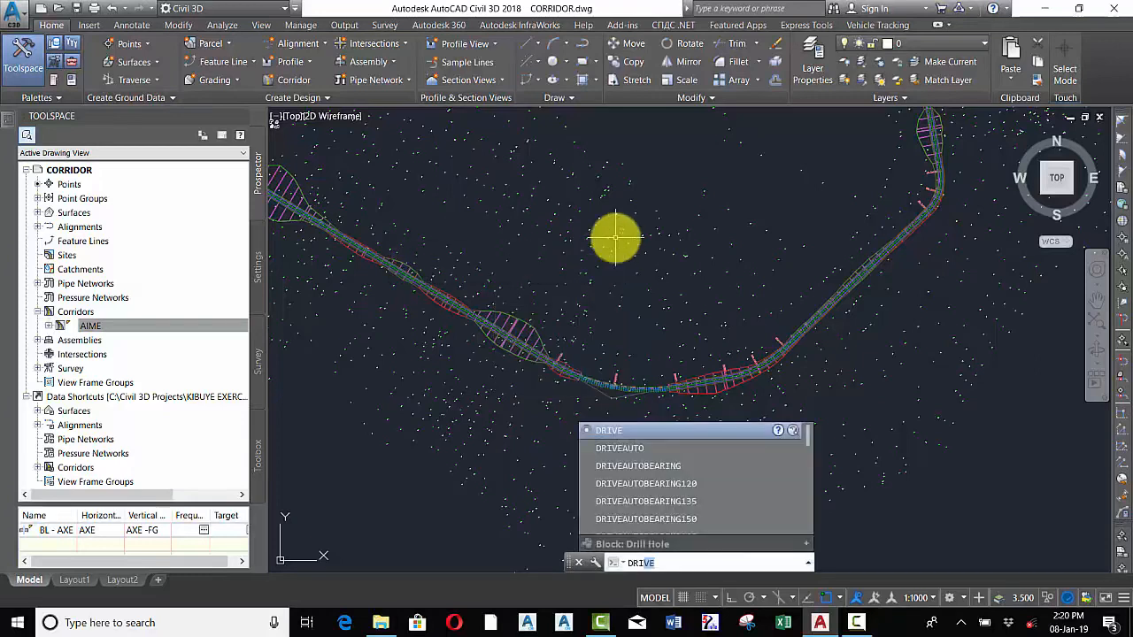
{"action": "key", "text": "Return"}
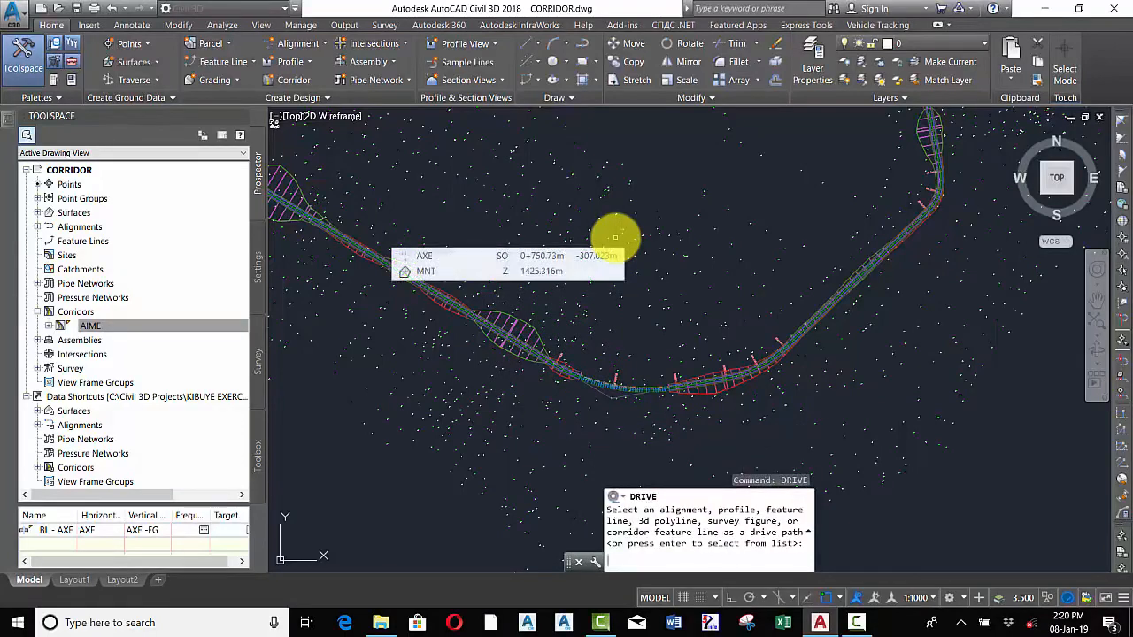
{"action": "key", "text": "Return"}
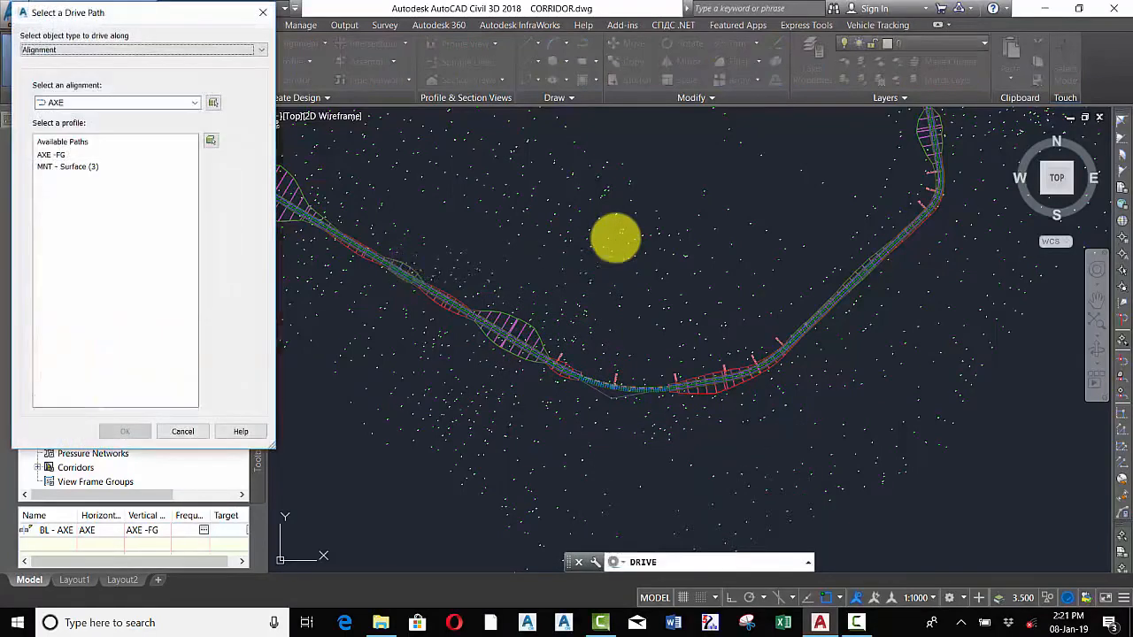
{"action": "left_click", "coordinate": [59, 156]}
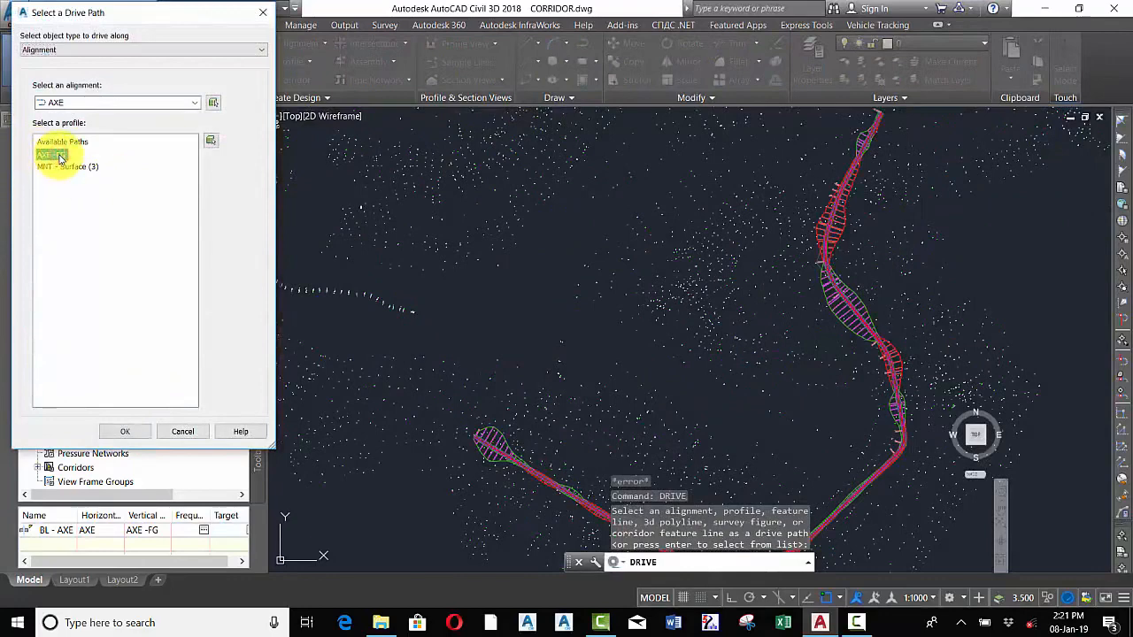
{"action": "left_click", "coordinate": [124, 432]}
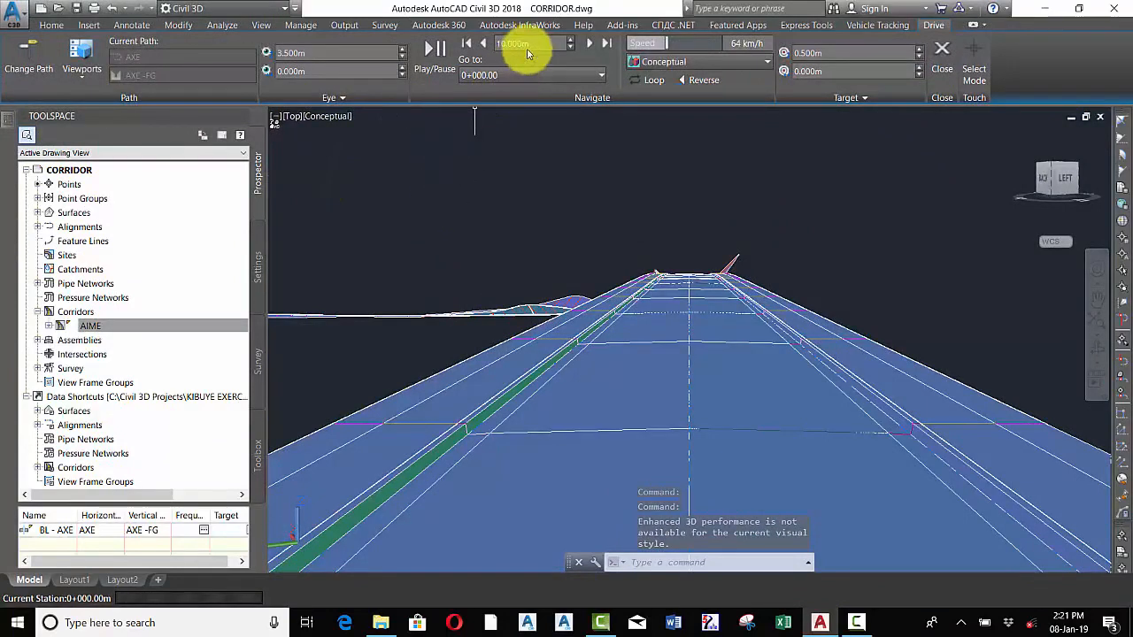
Switch the drive view's visual style to Realistic and set the speed to 80 km/h
{"action": "left_click", "coordinate": [741, 64]}
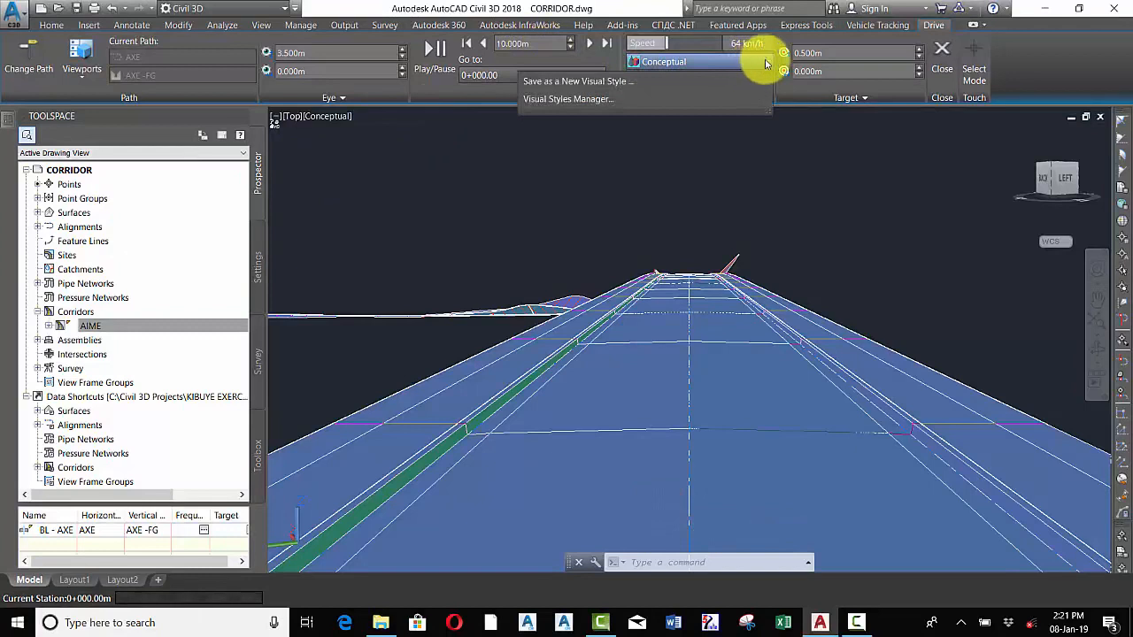
{"action": "left_click", "coordinate": [767, 62]}
{"action": "left_click", "coordinate": [766, 63]}
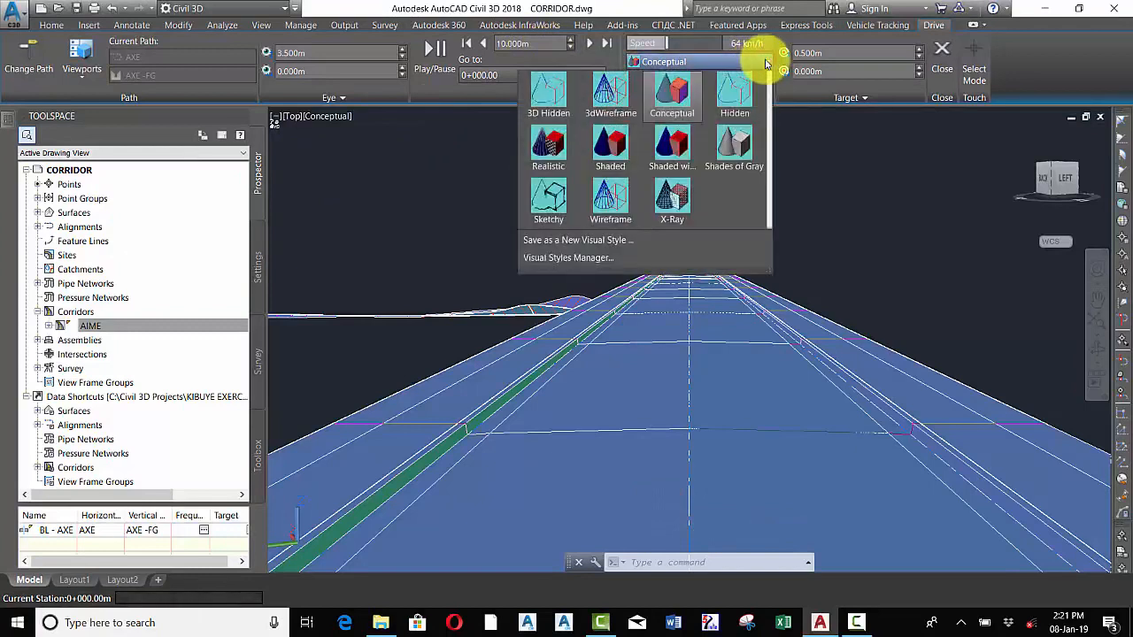
{"action": "left_click", "coordinate": [552, 147]}
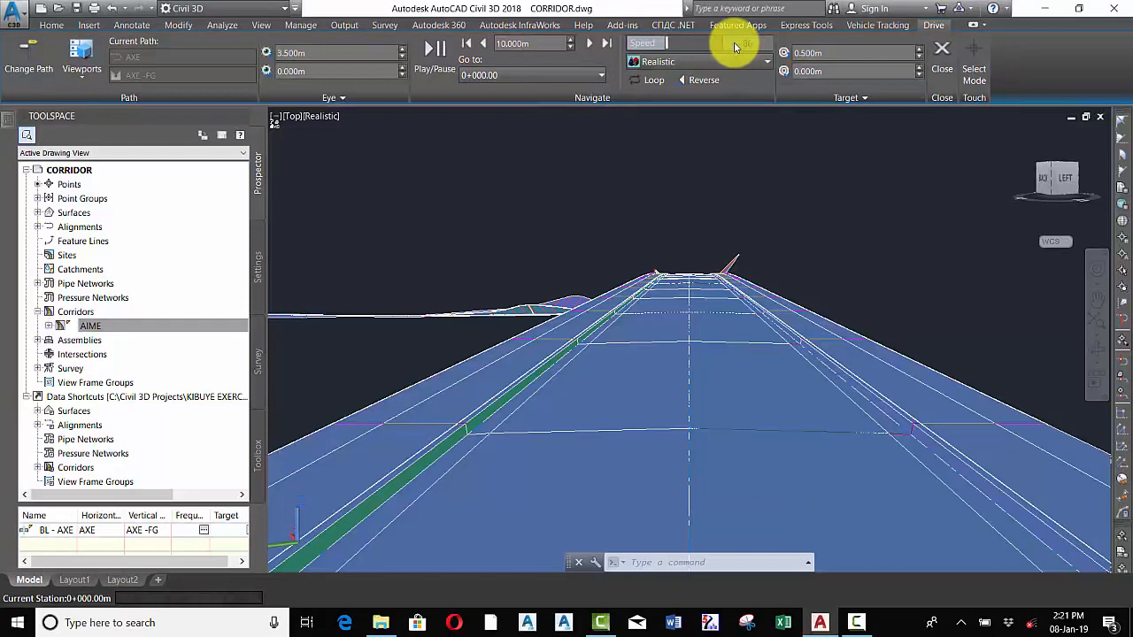
Play the drive along the corridor starting from station 0+000.00
{"action": "left_click", "coordinate": [309, 54]}
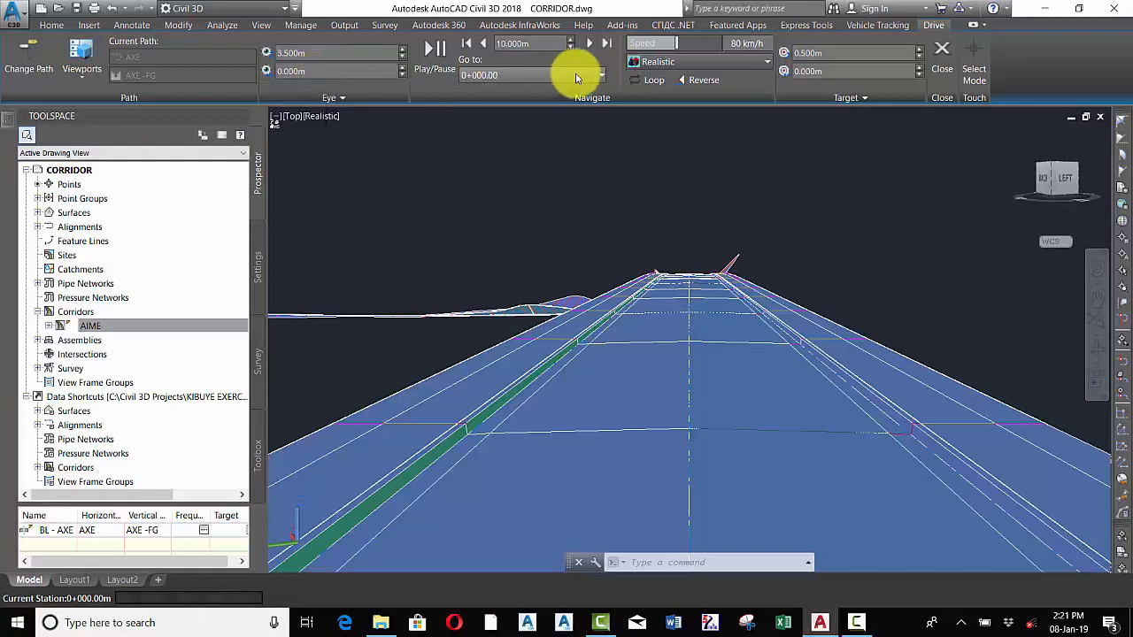
{"action": "left_click", "coordinate": [575, 78]}
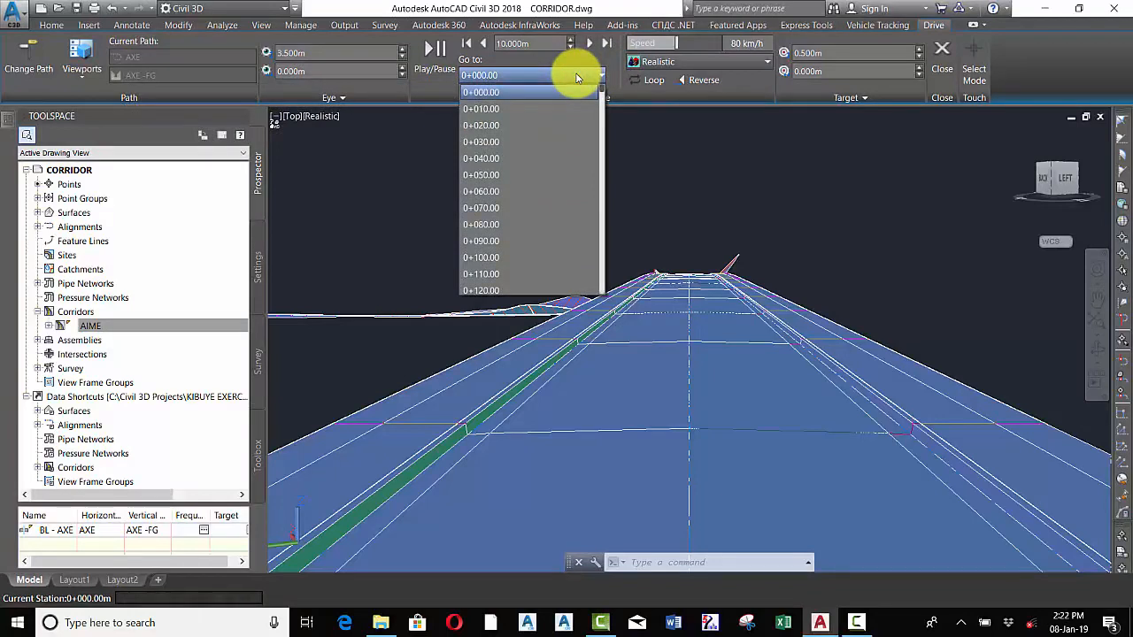
{"action": "left_click", "coordinate": [576, 56]}
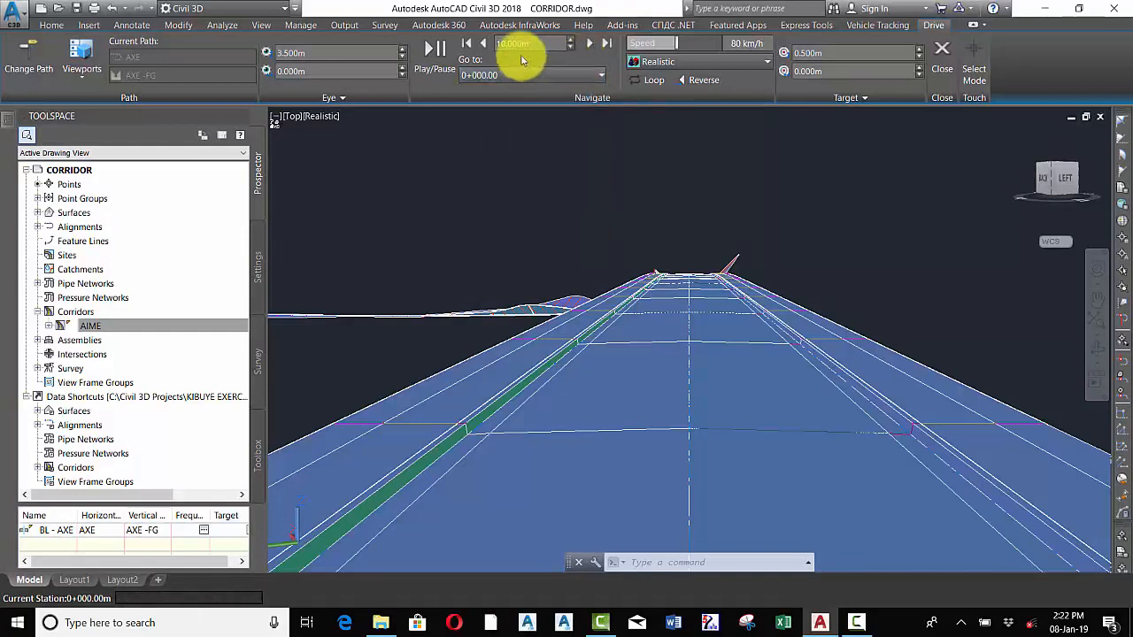
{"action": "left_click", "coordinate": [428, 56]}
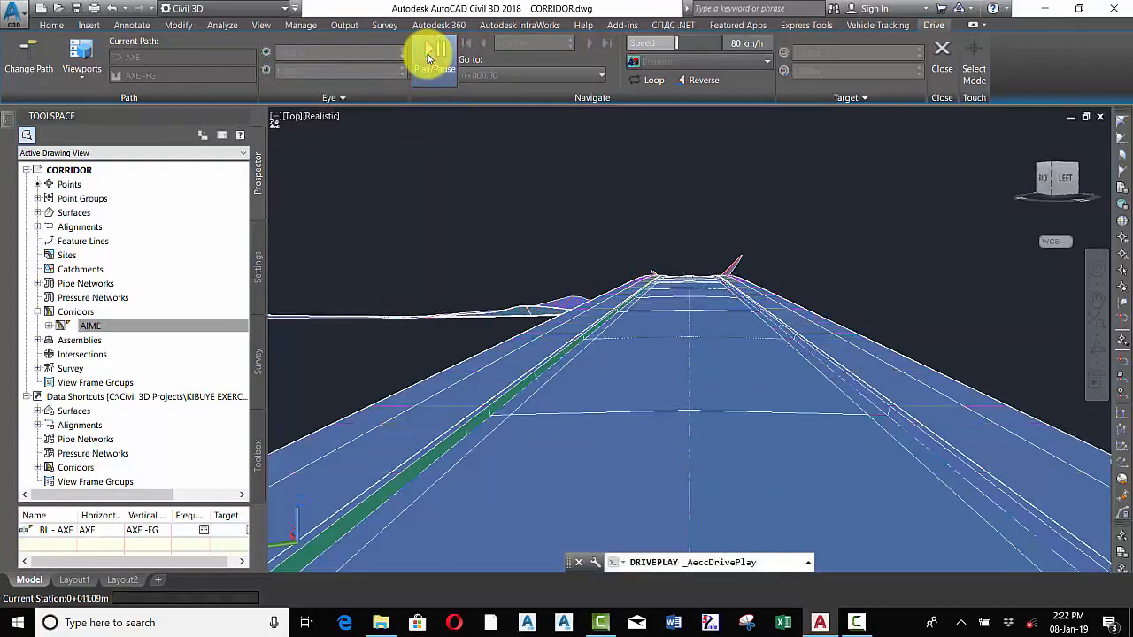
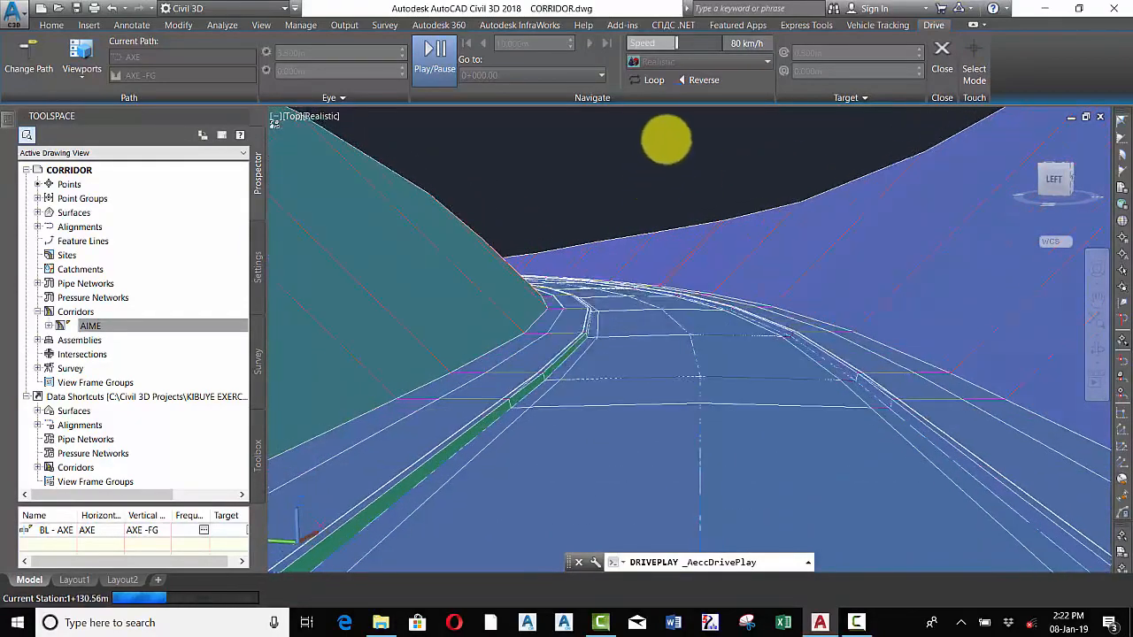
Stop the drive playback along the corridor
{"action": "left_click", "coordinate": [437, 60]}
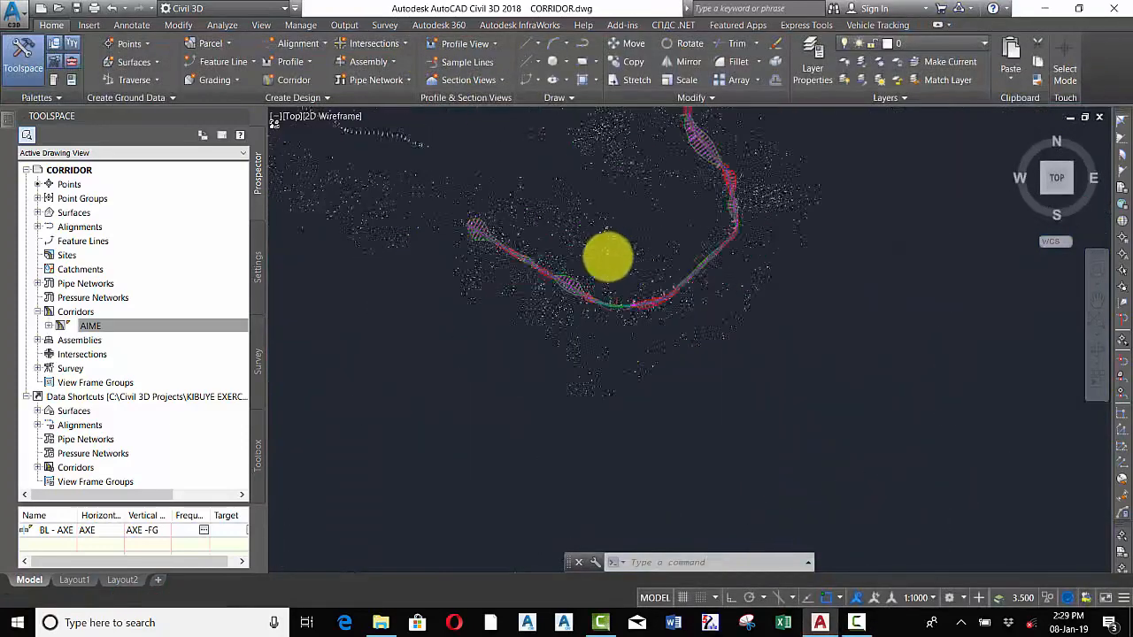
{"action": "scroll", "coordinate": [608, 280], "scroll_direction": "up", "scroll_amount": 5}
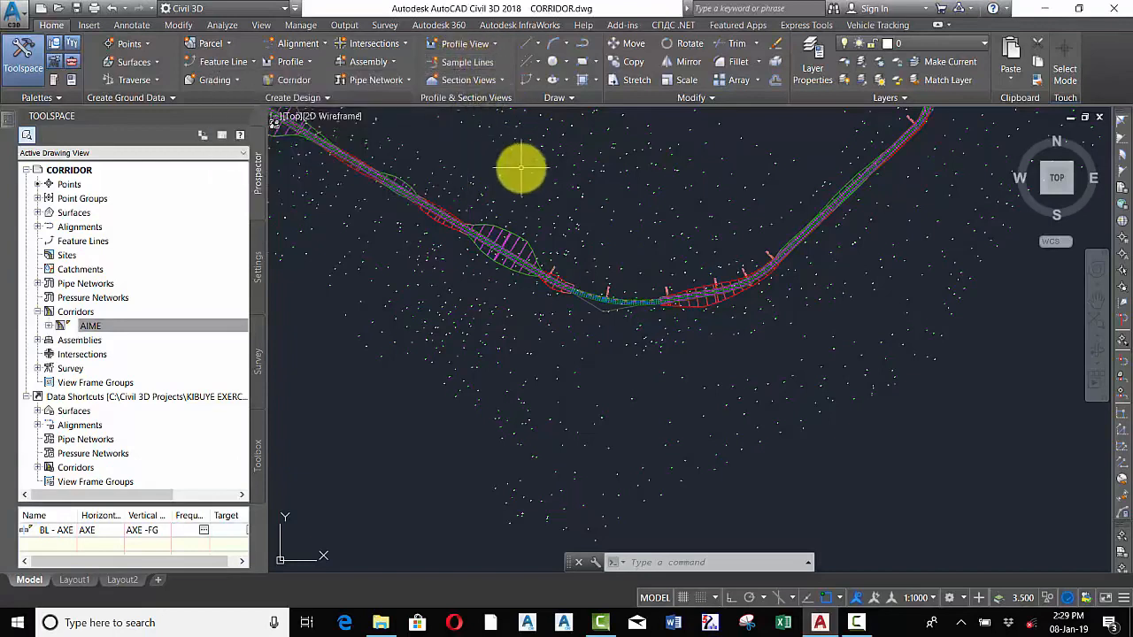
Start creating sample lines for alignment AXE and name the sample line group X-CROSS
{"action": "left_click", "coordinate": [461, 64]}
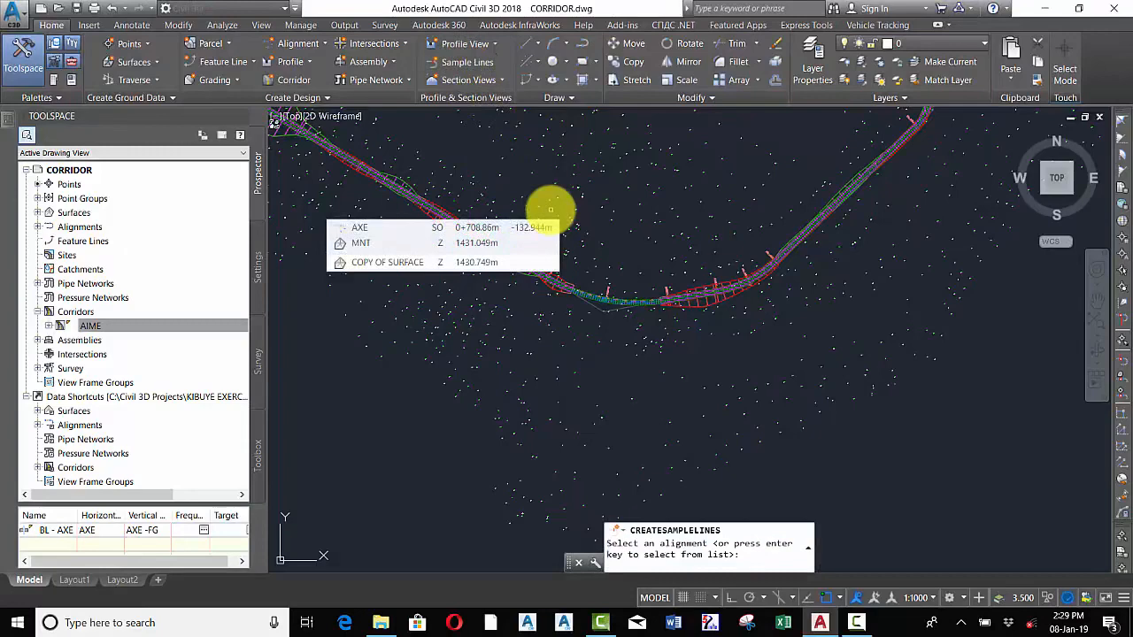
{"action": "key", "text": "Return"}
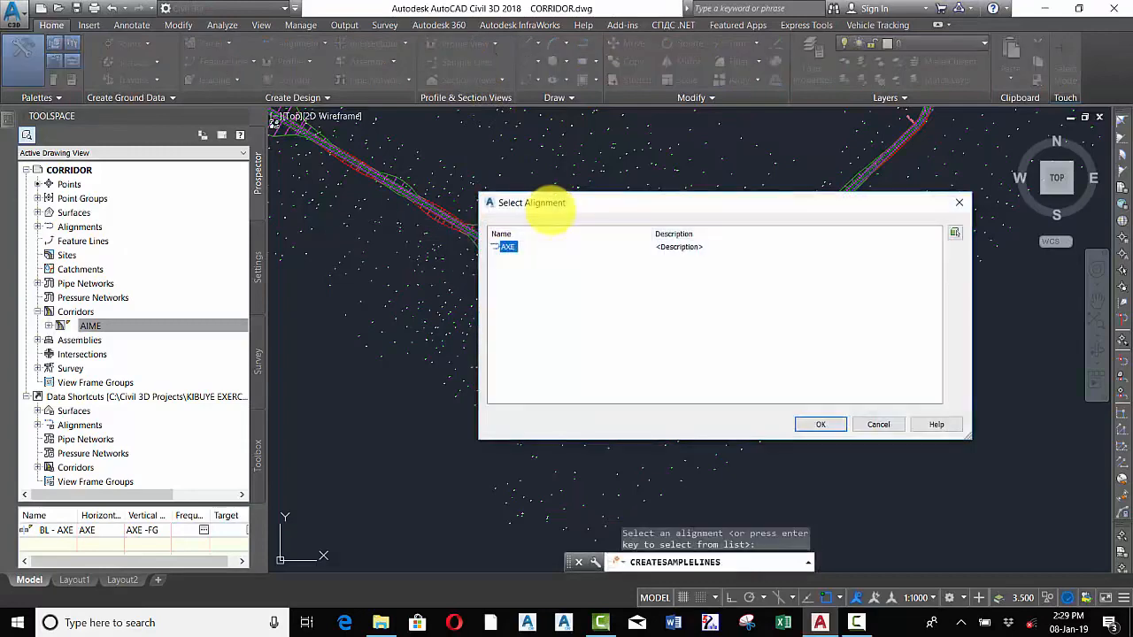
{"action": "left_click", "coordinate": [511, 245]}
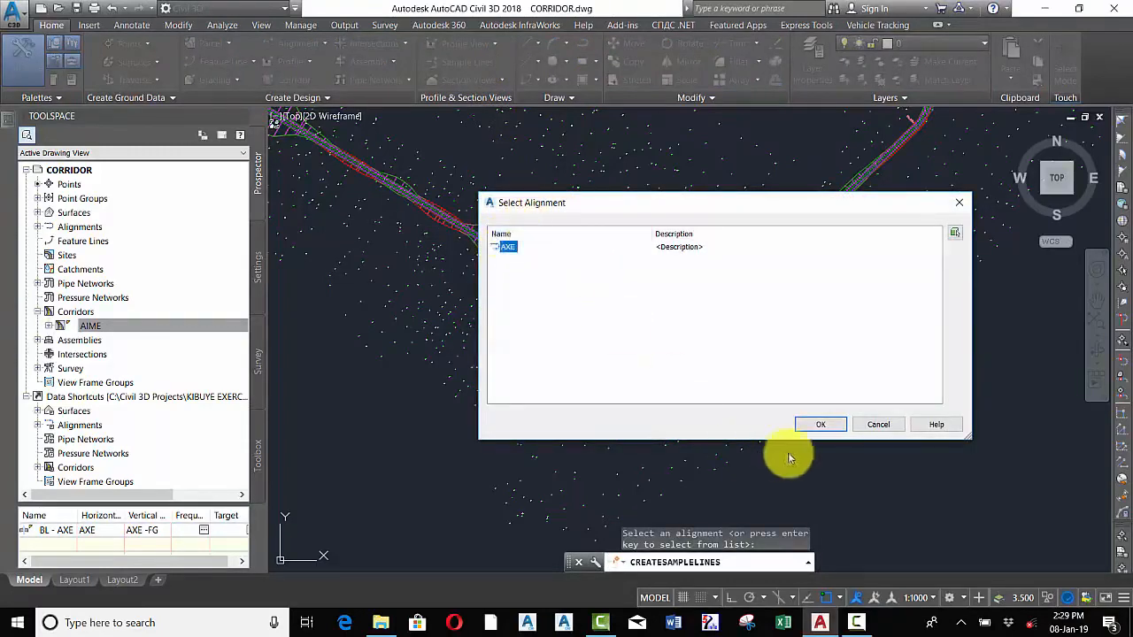
{"action": "left_click", "coordinate": [821, 424]}
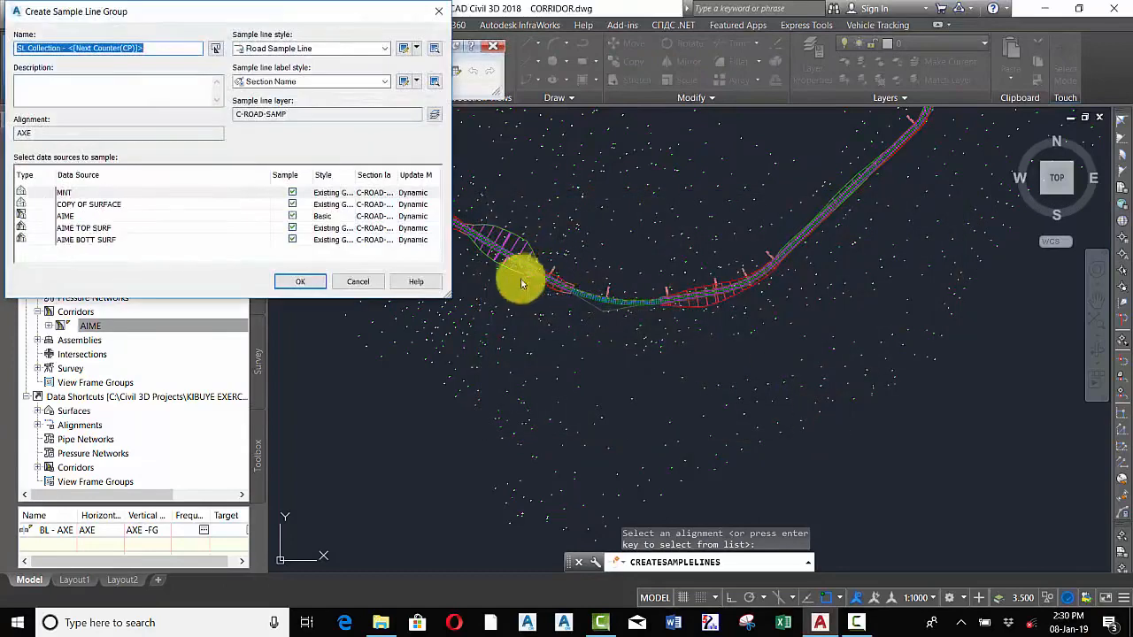
{"action": "left_click_drag", "start_coordinate": [163, 46], "coordinate": [23, 53]}
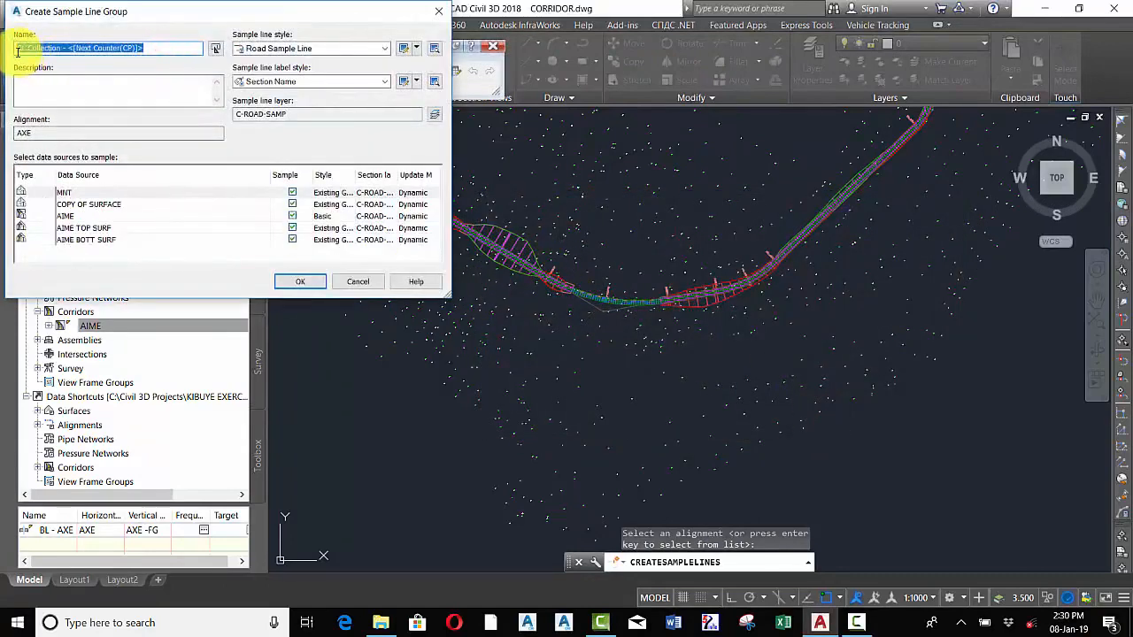
{"action": "type", "text": "c"}
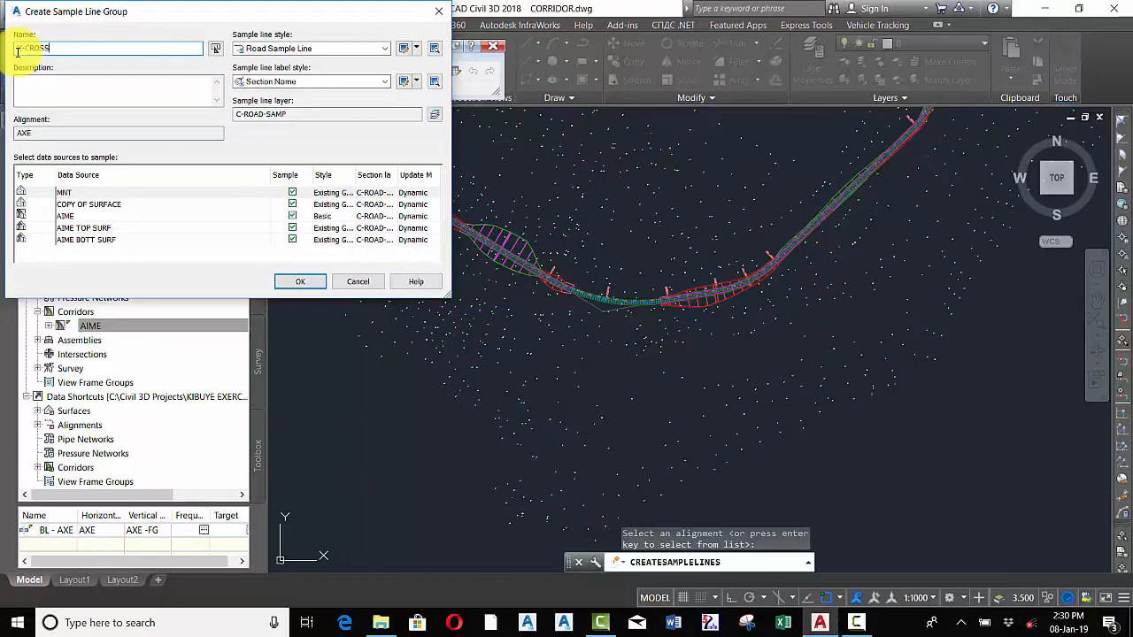
{"action": "left_click", "coordinate": [300, 282]}
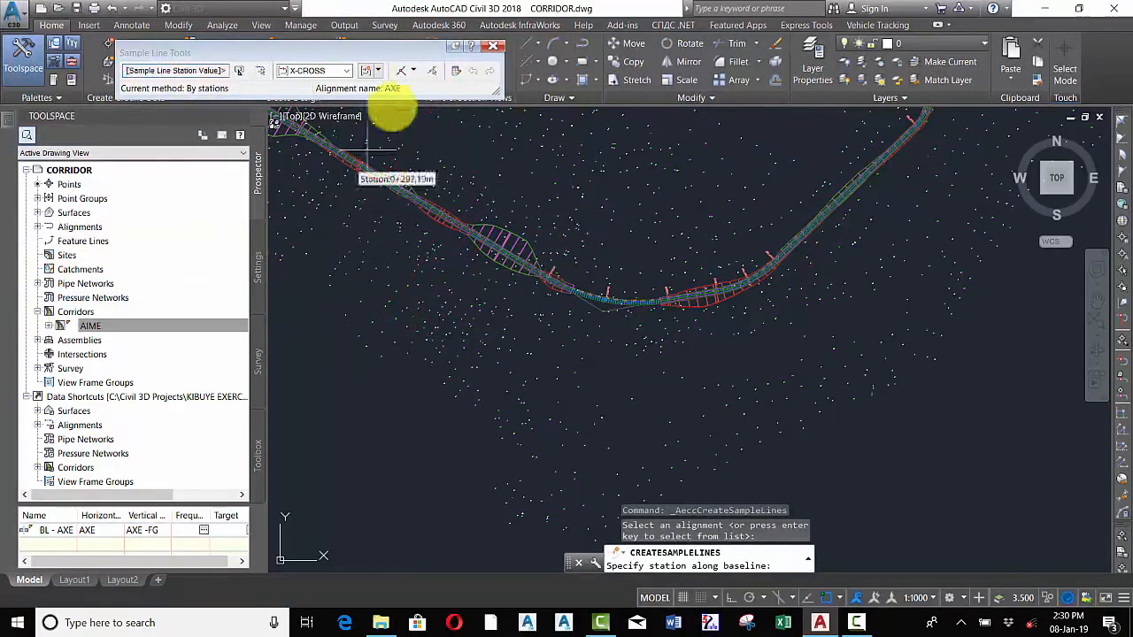
Choose the by range of stations method and set At Range Start and At Range End to True
{"action": "left_click", "coordinate": [414, 70]}
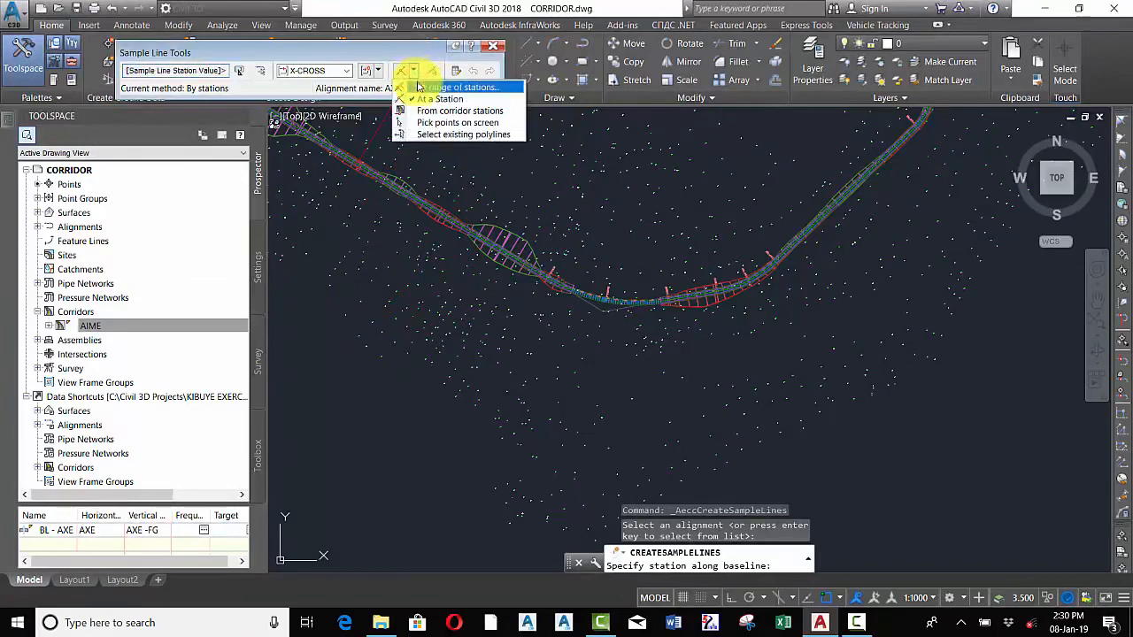
{"action": "left_click", "coordinate": [425, 88]}
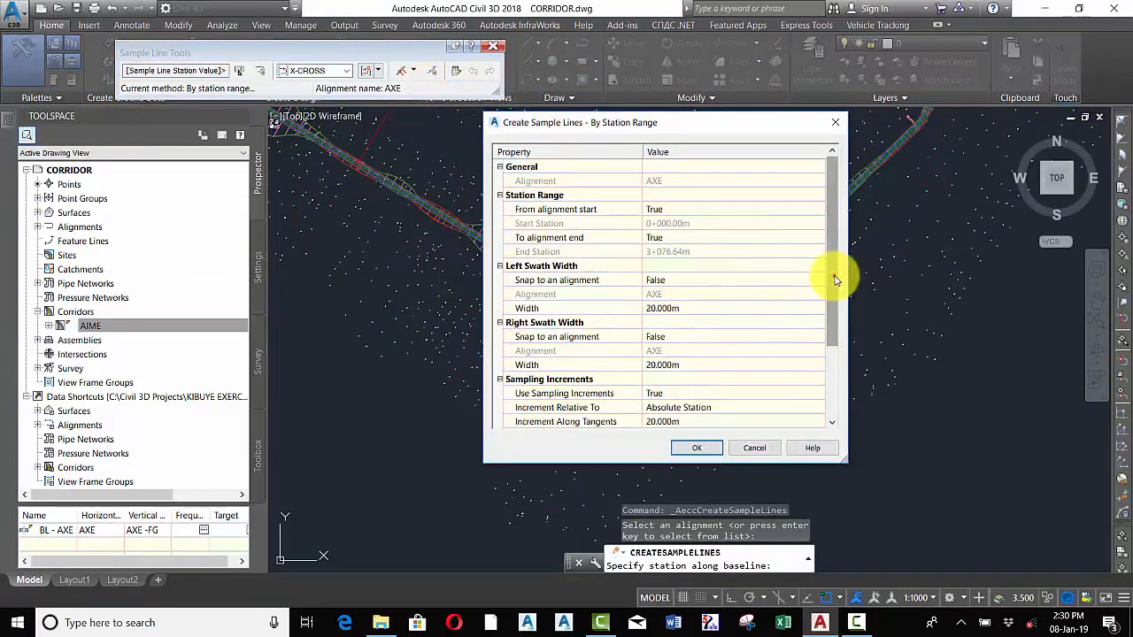
{"action": "left_click_drag", "start_coordinate": [835, 281], "coordinate": [834, 324]}
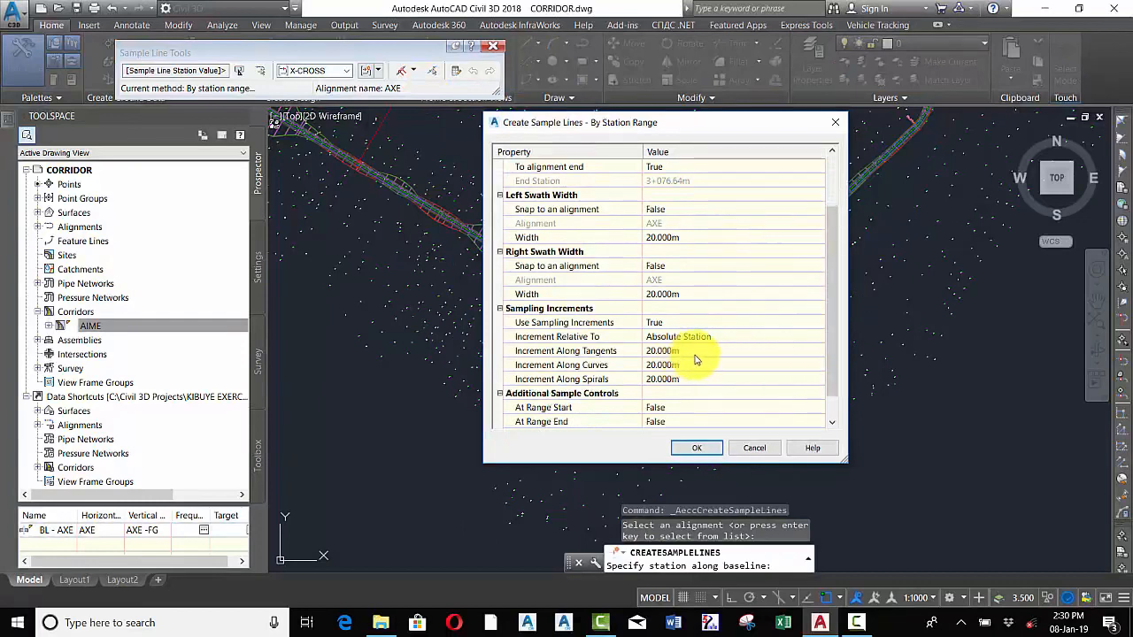
{"action": "left_click_drag", "start_coordinate": [832, 304], "coordinate": [834, 328]}
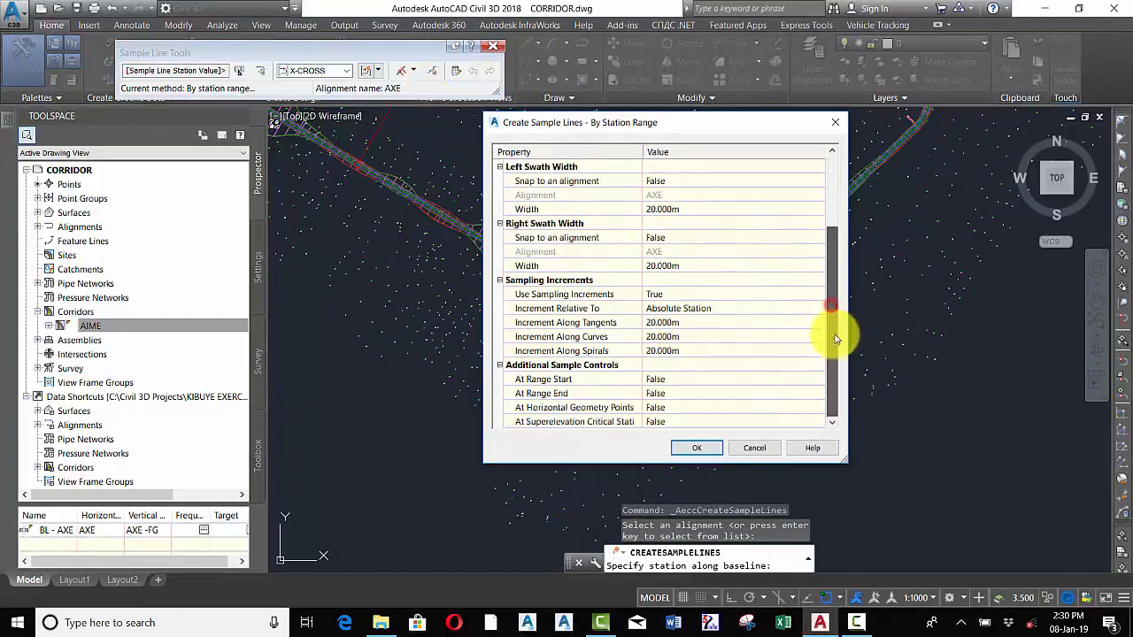
{"action": "left_click", "coordinate": [671, 382]}
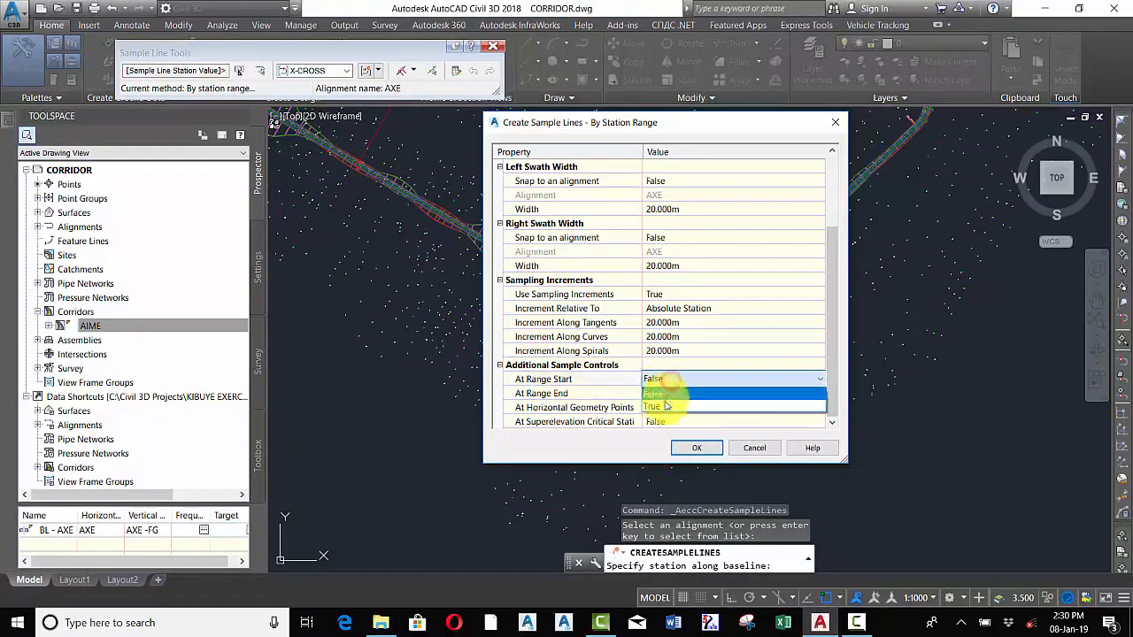
{"action": "left_click", "coordinate": [682, 393]}
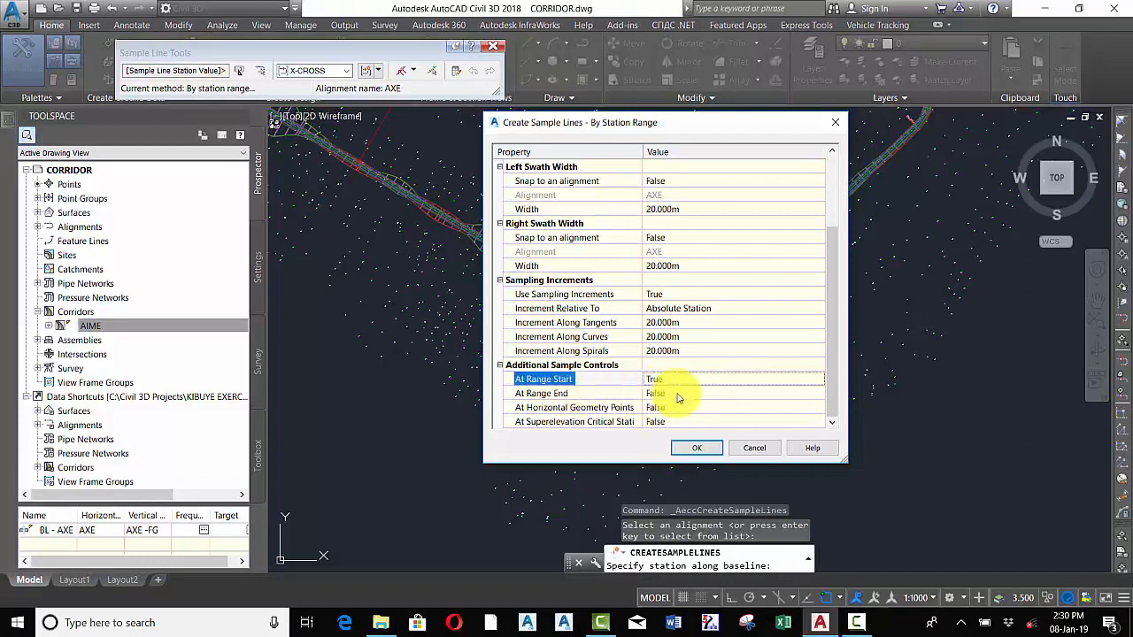
{"action": "left_click", "coordinate": [669, 393]}
{"action": "left_click", "coordinate": [668, 395]}
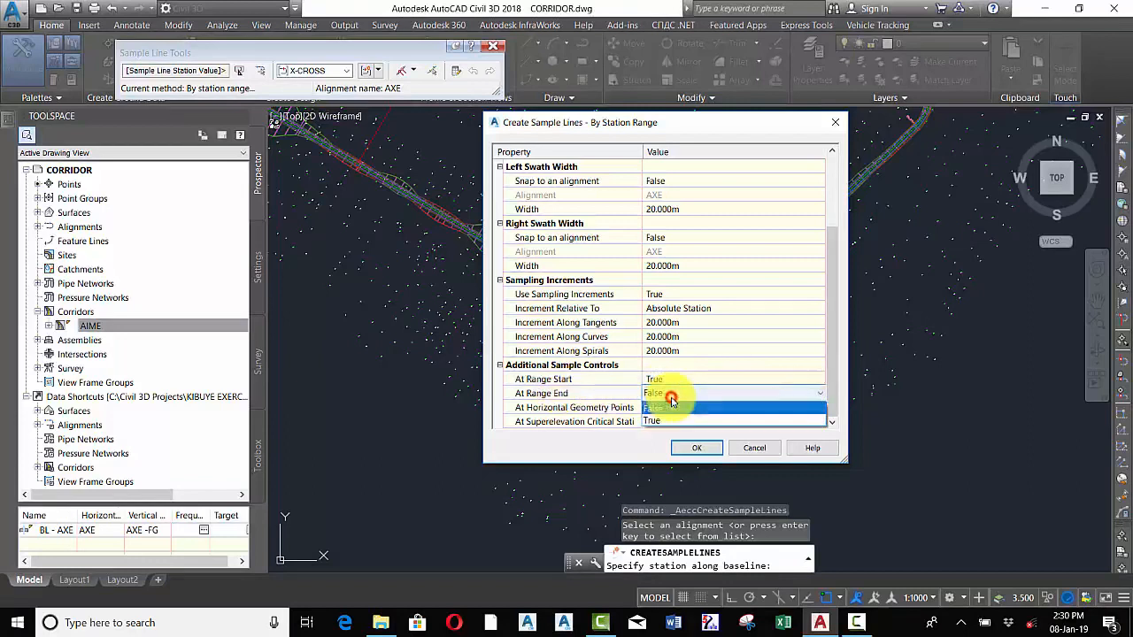
{"action": "left_click", "coordinate": [658, 422]}
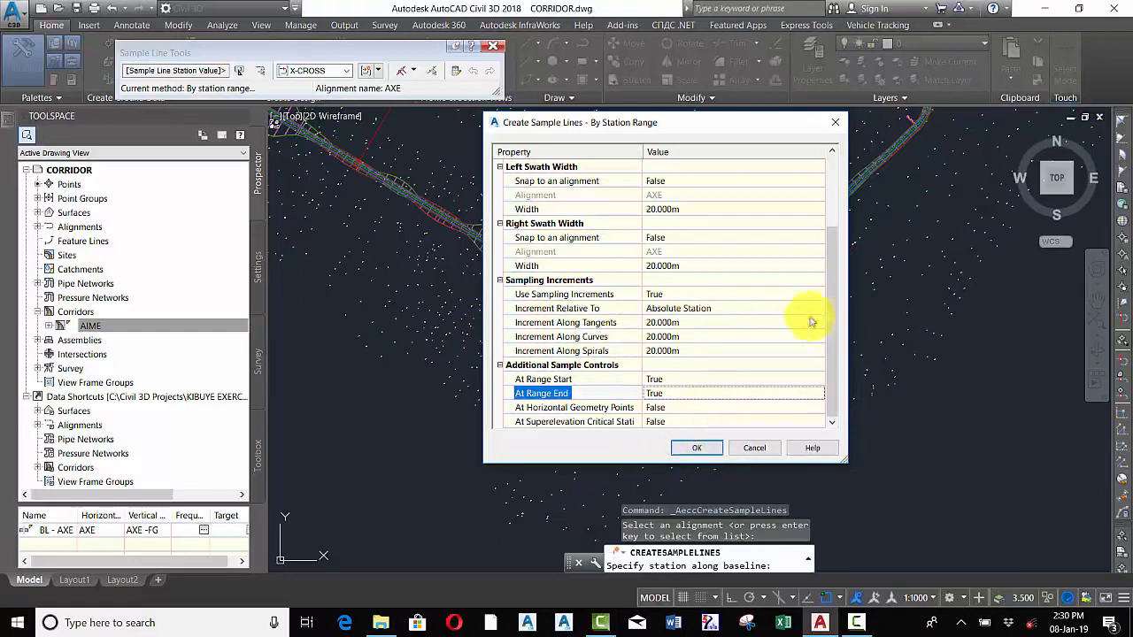
Set both left and right swath widths to 10 m and create the sample lines
{"action": "left_click_drag", "start_coordinate": [829, 321], "coordinate": [827, 313]}
{"action": "left_click", "coordinate": [686, 279]}
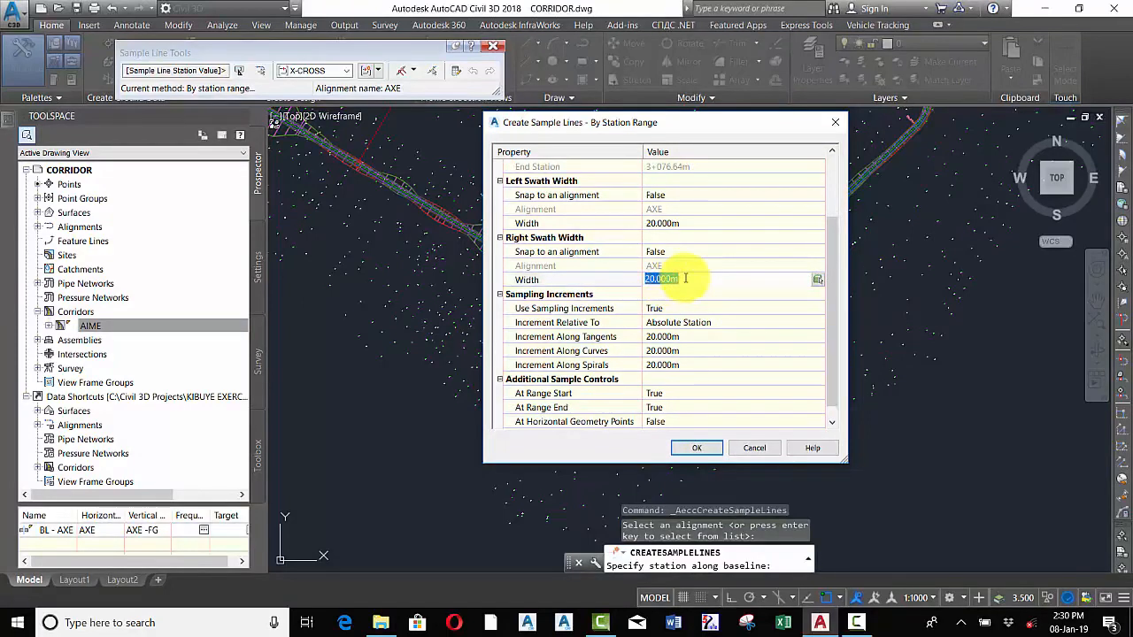
{"action": "left_click", "coordinate": [698, 223]}
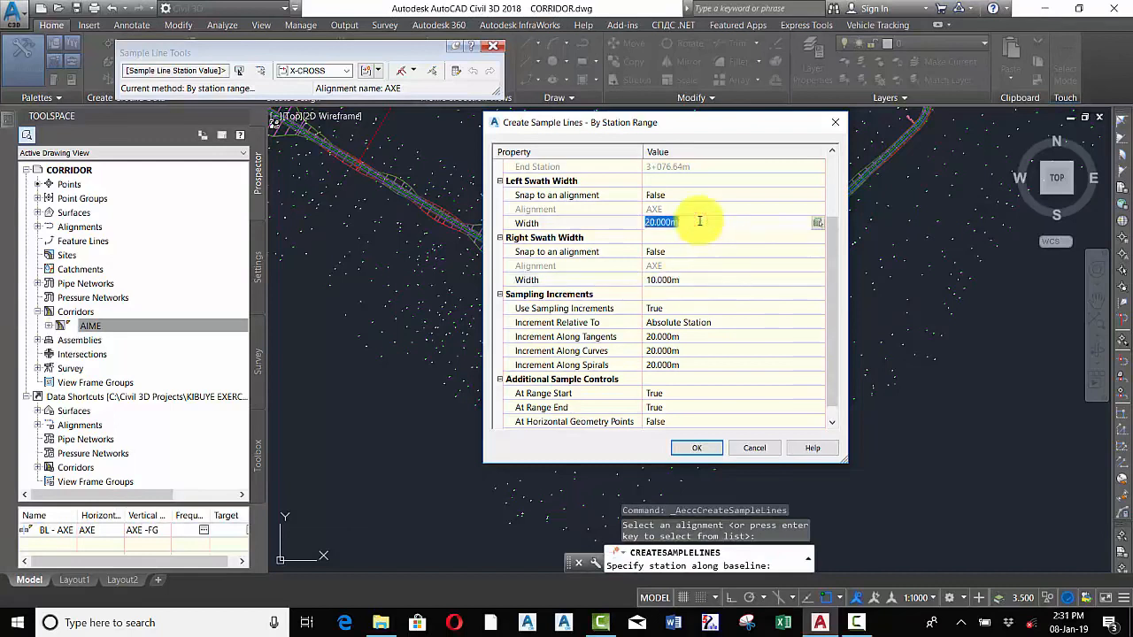
{"action": "left_click", "coordinate": [763, 280]}
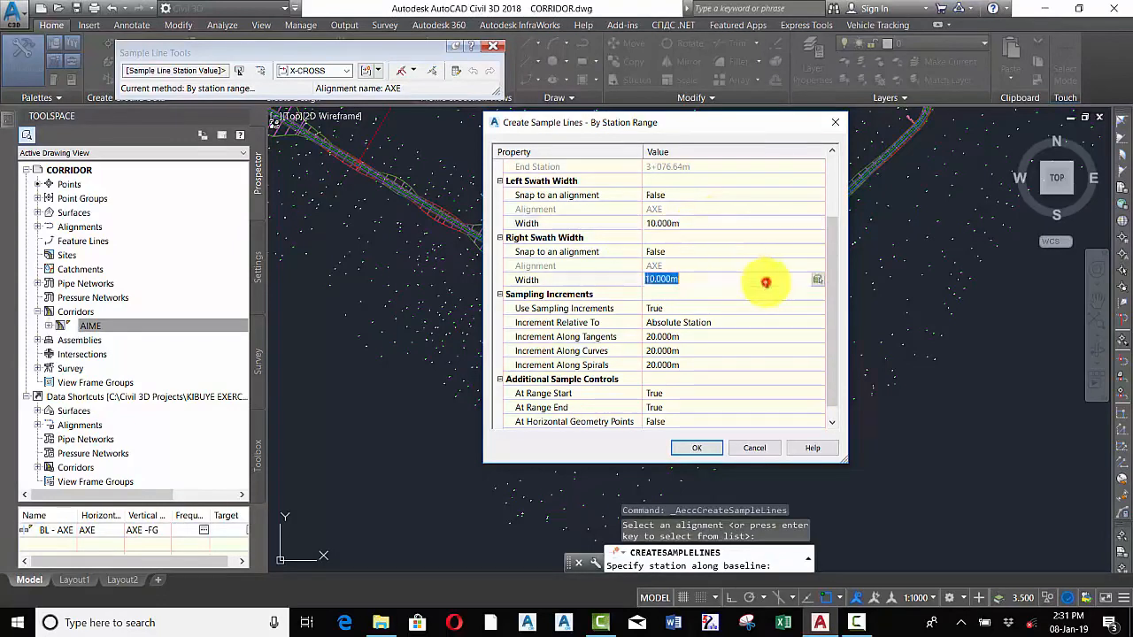
{"action": "left_click_drag", "start_coordinate": [840, 253], "coordinate": [860, 316]}
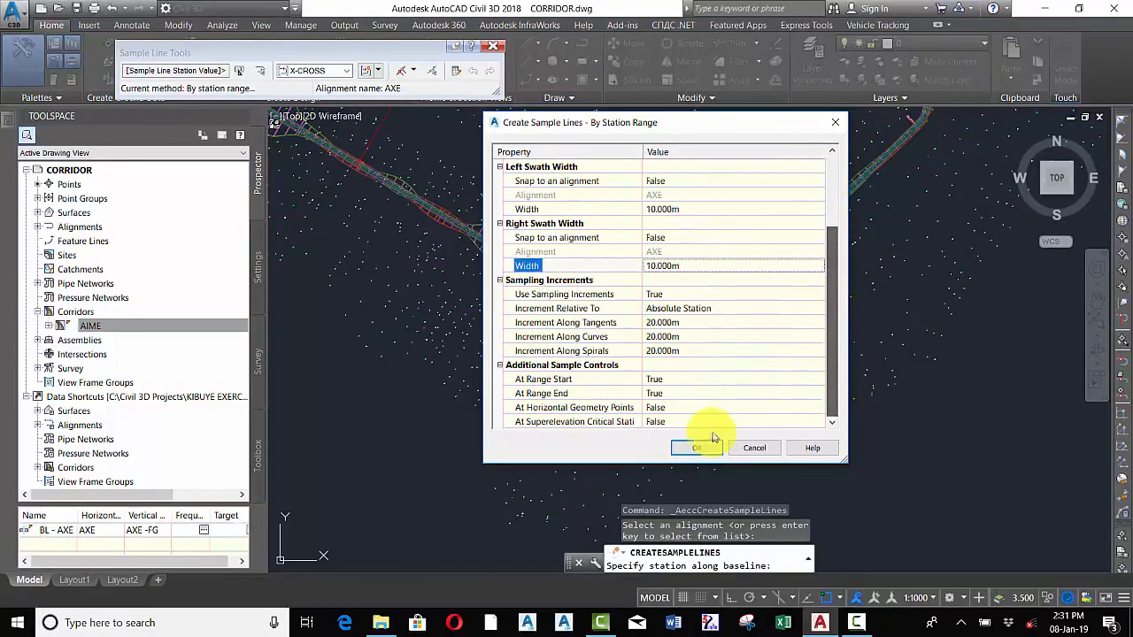
{"action": "left_click", "coordinate": [688, 449]}
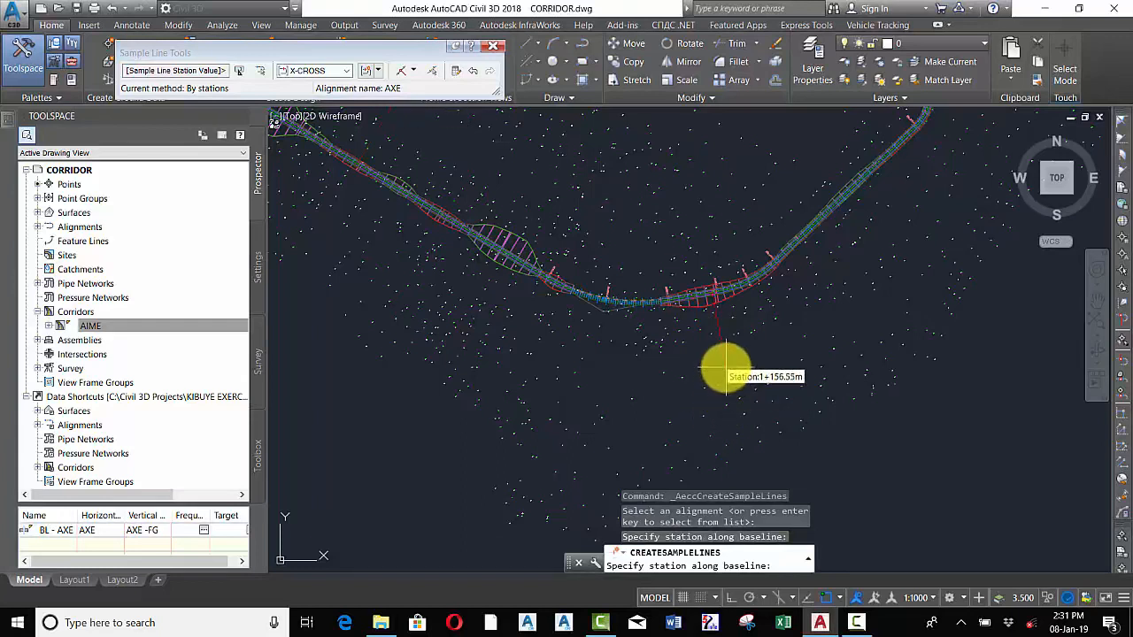
{"action": "key", "text": "Return"}
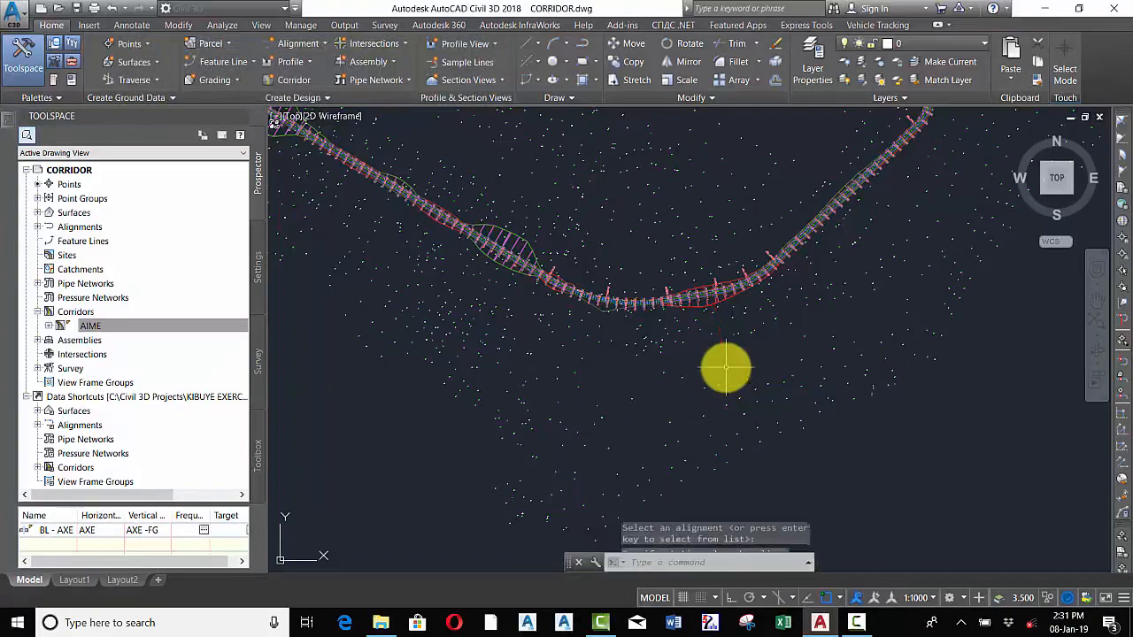
Zoom along the corridor to inspect the newly created sample lines and their station labels
{"action": "scroll", "coordinate": [799, 247], "scroll_direction": "up", "scroll_amount": 8}
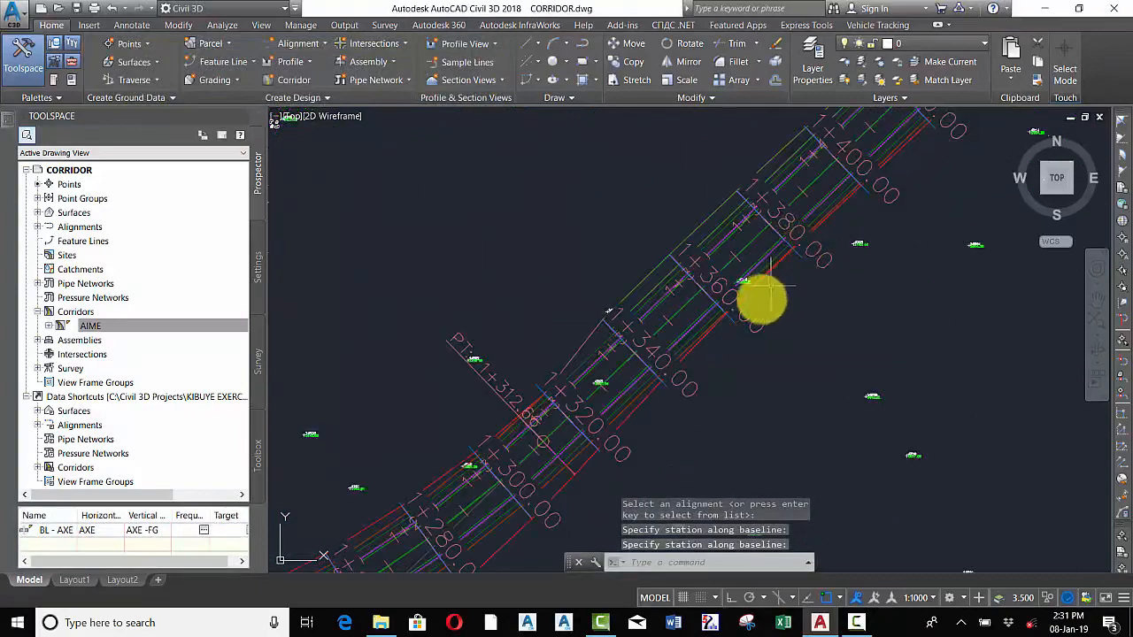
{"action": "scroll", "coordinate": [699, 334], "scroll_direction": "down", "scroll_amount": 5}
{"action": "scroll", "coordinate": [708, 313], "scroll_direction": "up", "scroll_amount": 8}
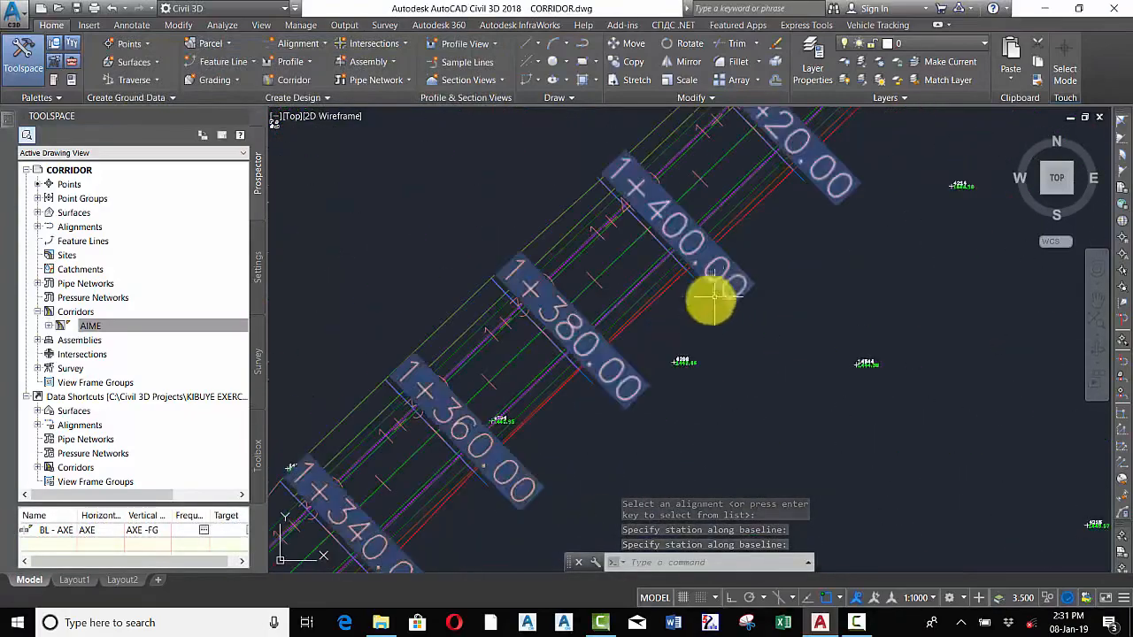
{"action": "scroll", "coordinate": [691, 306], "scroll_direction": "down", "scroll_amount": 5}
{"action": "scroll", "coordinate": [667, 351], "scroll_direction": "up", "scroll_amount": 3}
{"action": "scroll", "coordinate": [618, 386], "scroll_direction": "down", "scroll_amount": 3}
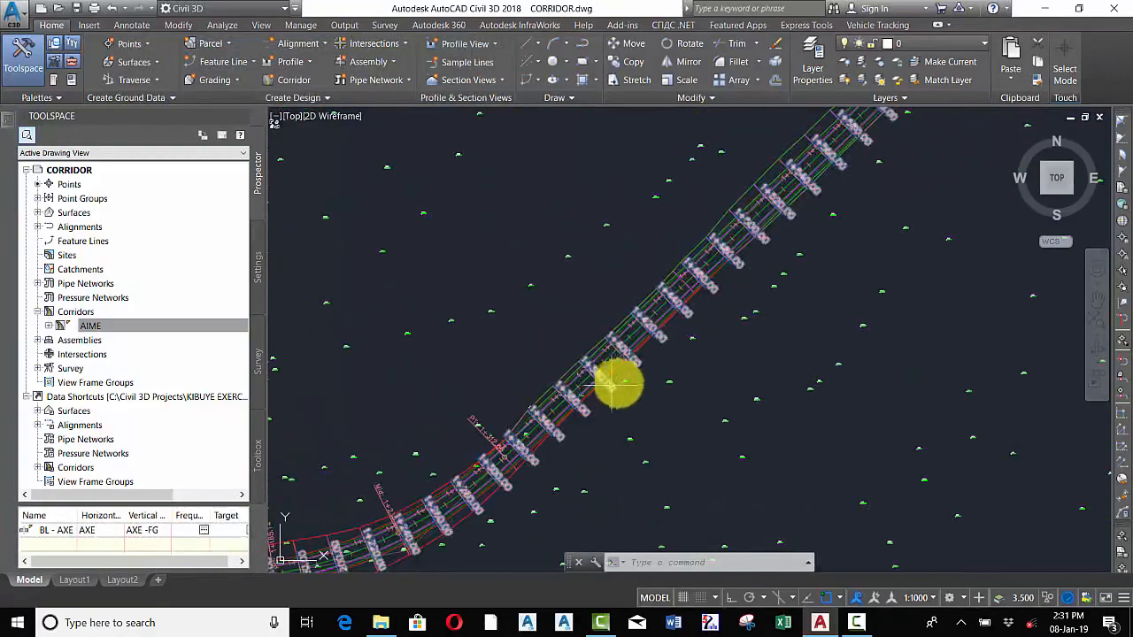
{"action": "scroll", "coordinate": [708, 301], "scroll_direction": "up", "scroll_amount": 5}
{"action": "scroll", "coordinate": [794, 199], "scroll_direction": "down", "scroll_amount": 6}
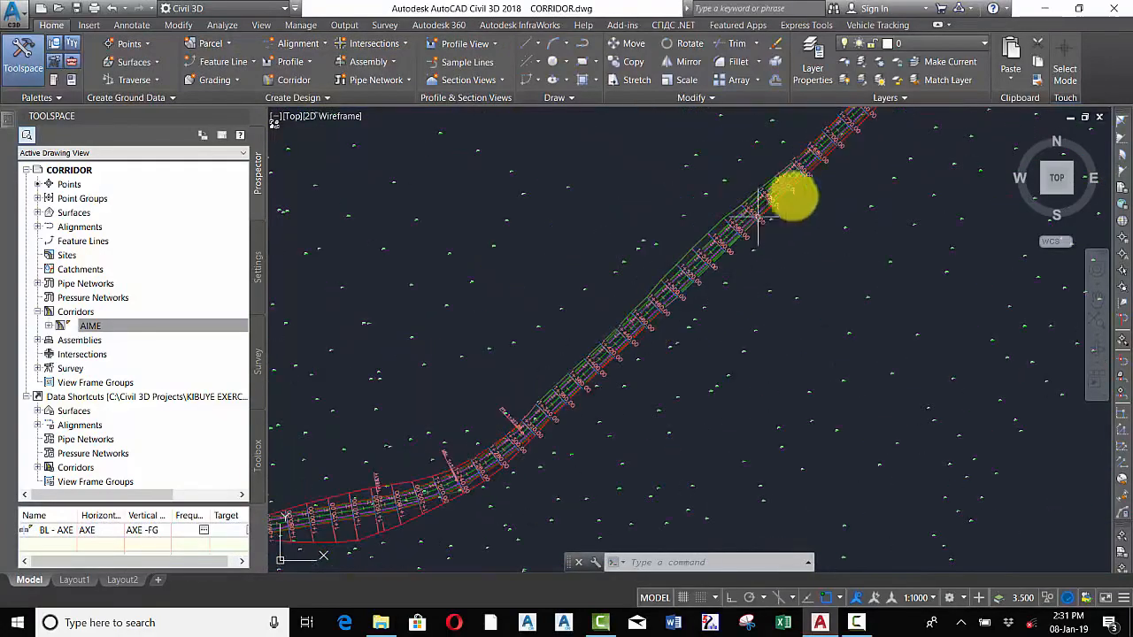
{"action": "scroll", "coordinate": [771, 217], "scroll_direction": "up", "scroll_amount": 6}
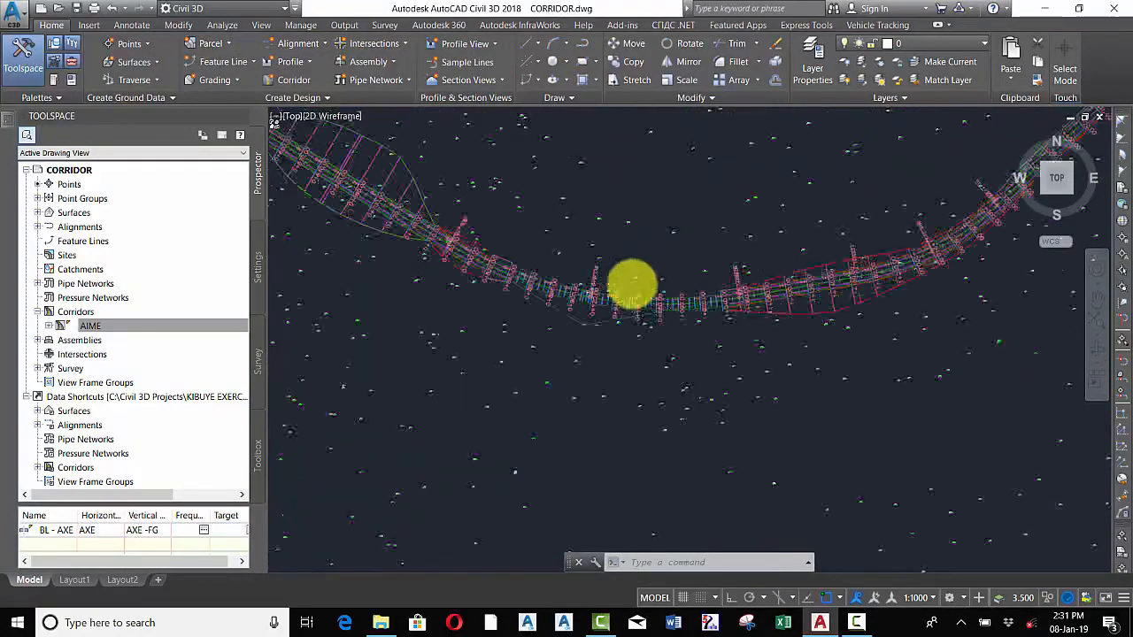
{"action": "scroll", "coordinate": [602, 310], "scroll_direction": "up", "scroll_amount": 3}
{"action": "scroll", "coordinate": [531, 374], "scroll_direction": "down", "scroll_amount": 7}
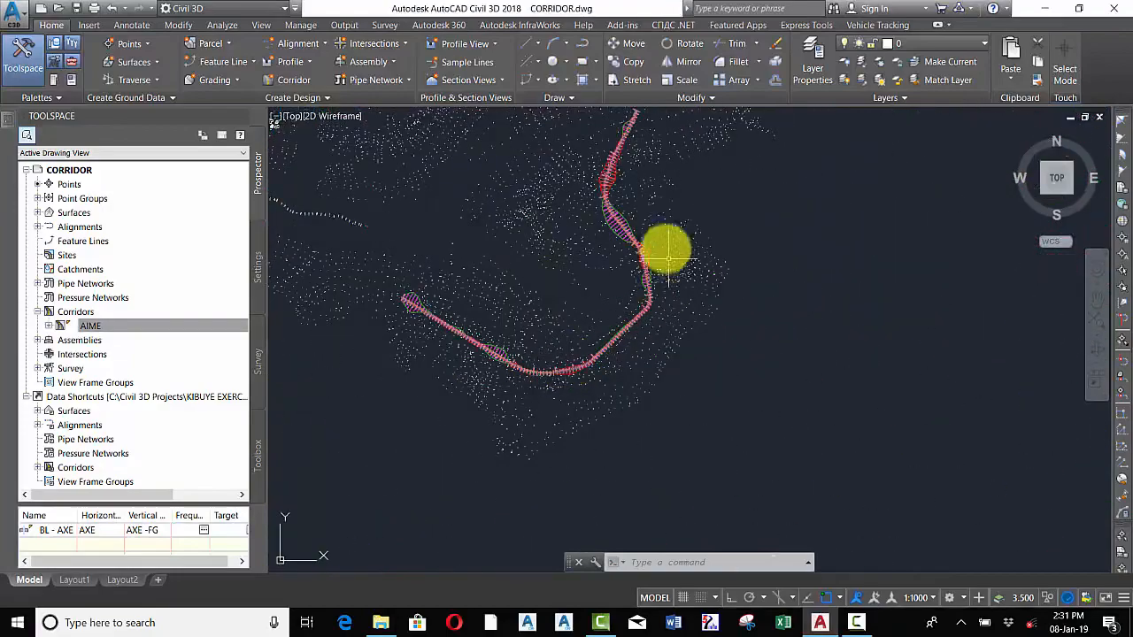
{"action": "scroll", "coordinate": [668, 254], "scroll_direction": "up", "scroll_amount": 7}
{"action": "scroll", "coordinate": [673, 324], "scroll_direction": "down", "scroll_amount": 3}
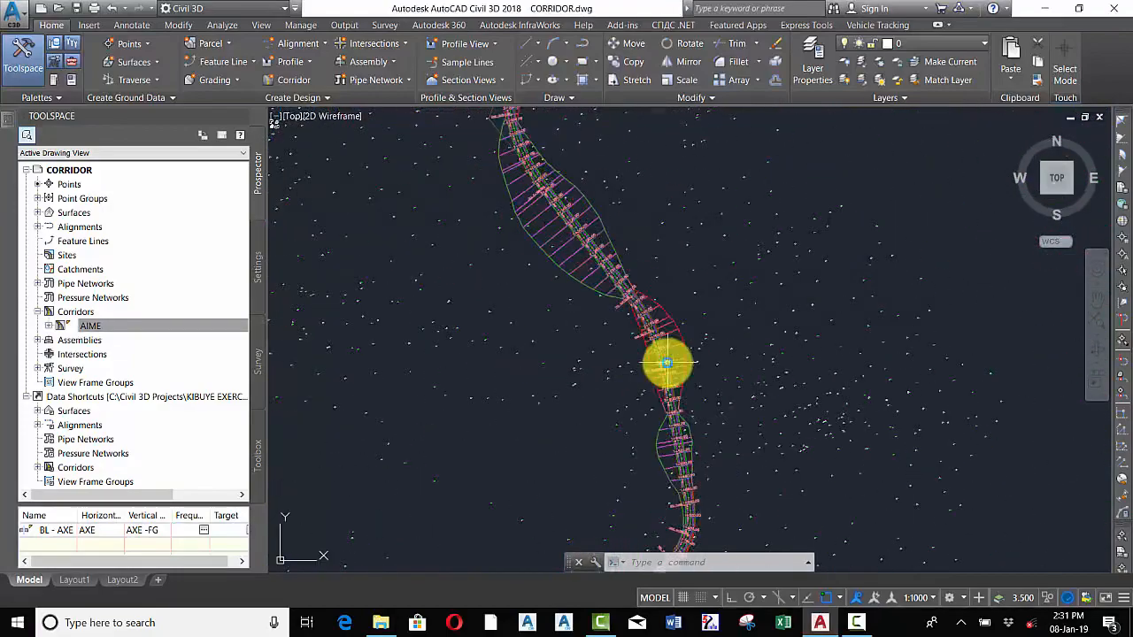
{"action": "scroll", "coordinate": [646, 328], "scroll_direction": "down", "scroll_amount": 3}
{"action": "scroll", "coordinate": [632, 284], "scroll_direction": "up", "scroll_amount": 8}
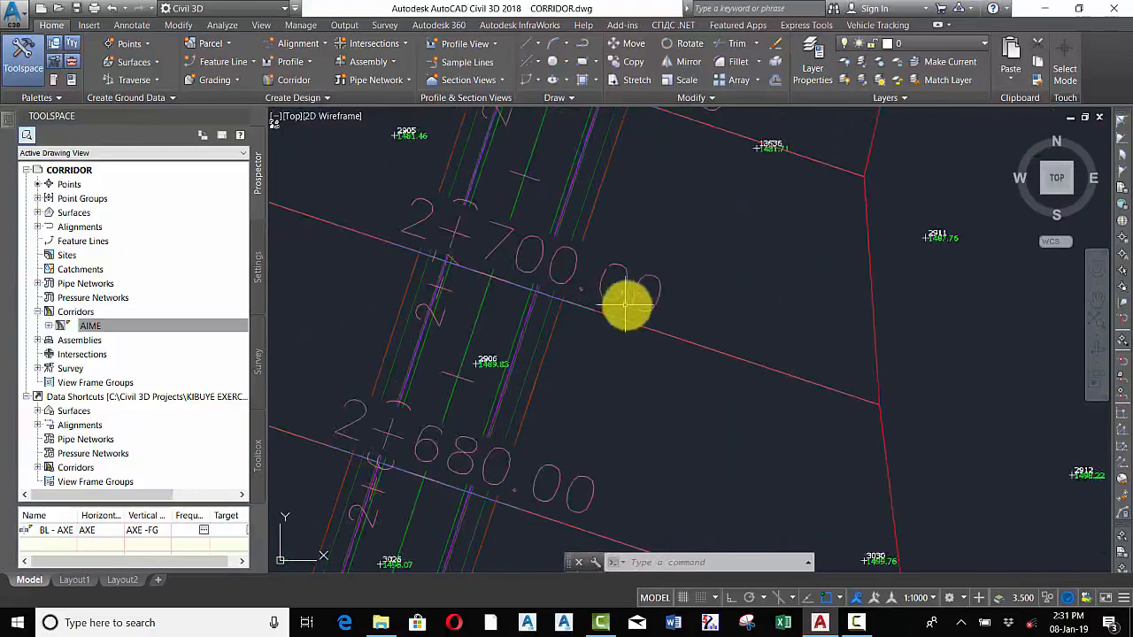
{"action": "scroll", "coordinate": [626, 306], "scroll_direction": "down", "scroll_amount": 5}
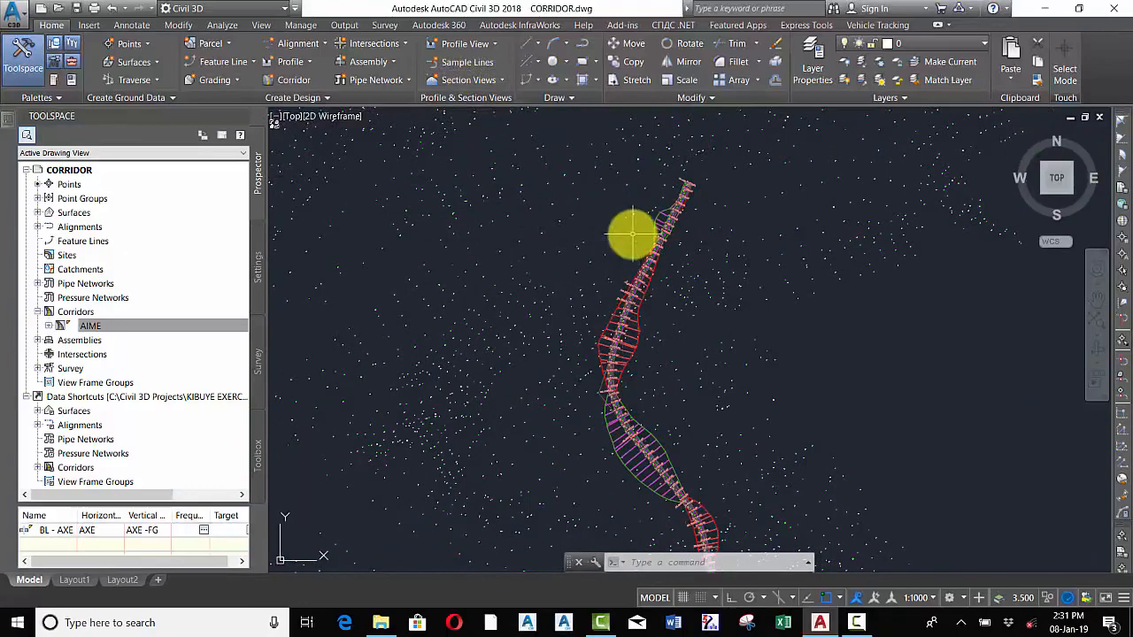
{"action": "scroll", "coordinate": [631, 235], "scroll_direction": "down", "scroll_amount": 3}
{"action": "scroll", "coordinate": [610, 252], "scroll_direction": "up", "scroll_amount": 4}
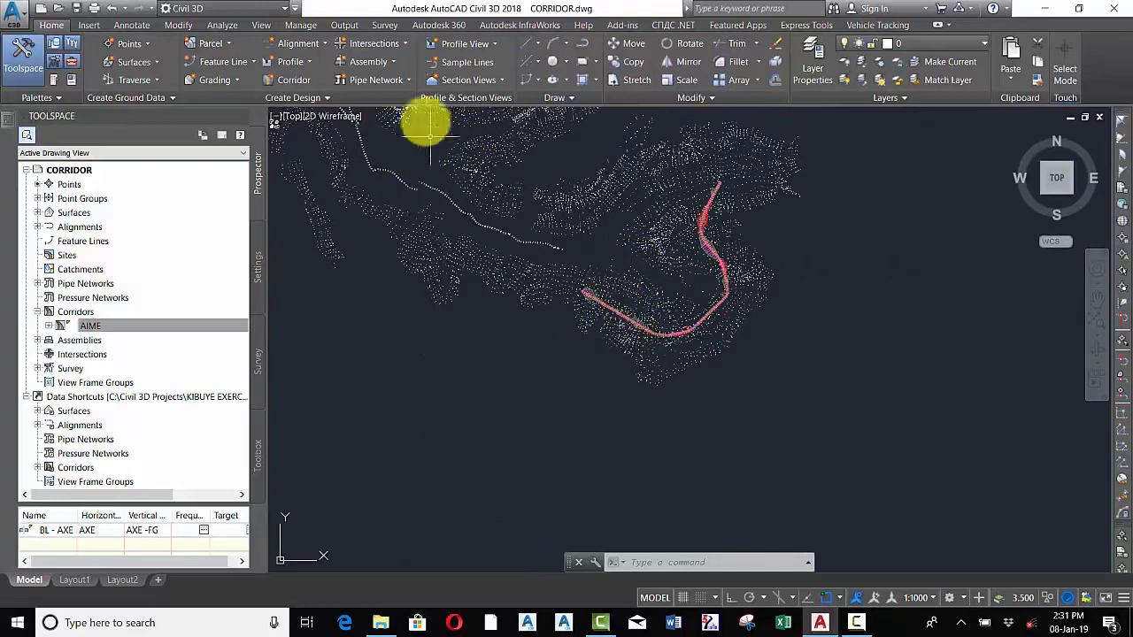
Start Compute Materials for alignment AXE using the X-CROSS sample line group
{"action": "left_click", "coordinate": [223, 25]}
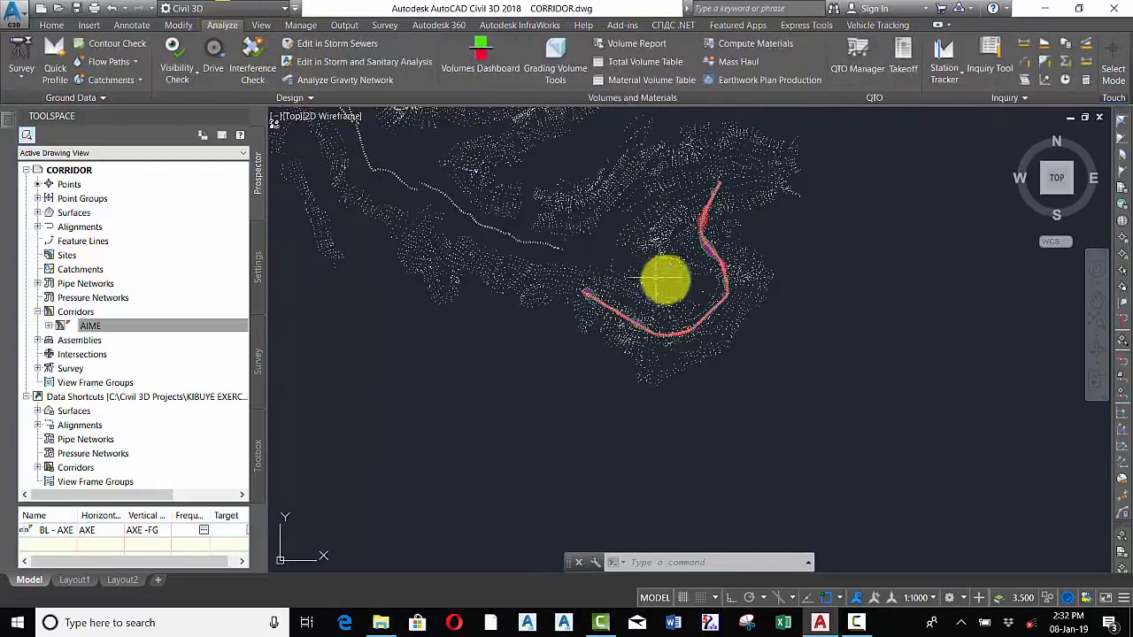
{"action": "left_click", "coordinate": [749, 46]}
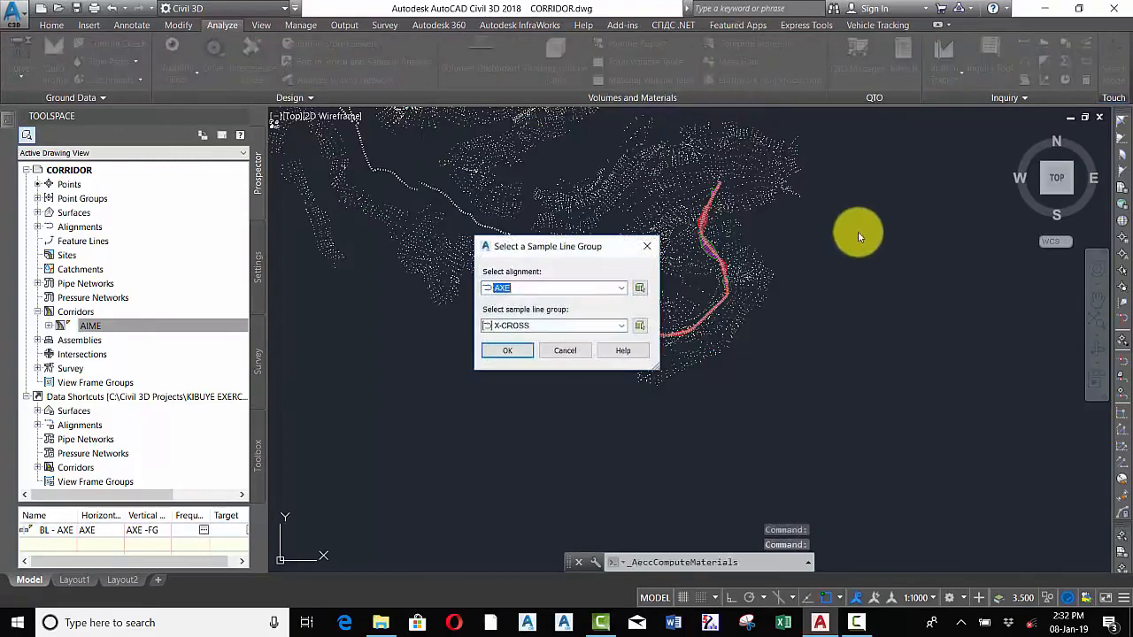
{"action": "left_click", "coordinate": [621, 289]}
{"action": "left_click", "coordinate": [574, 290]}
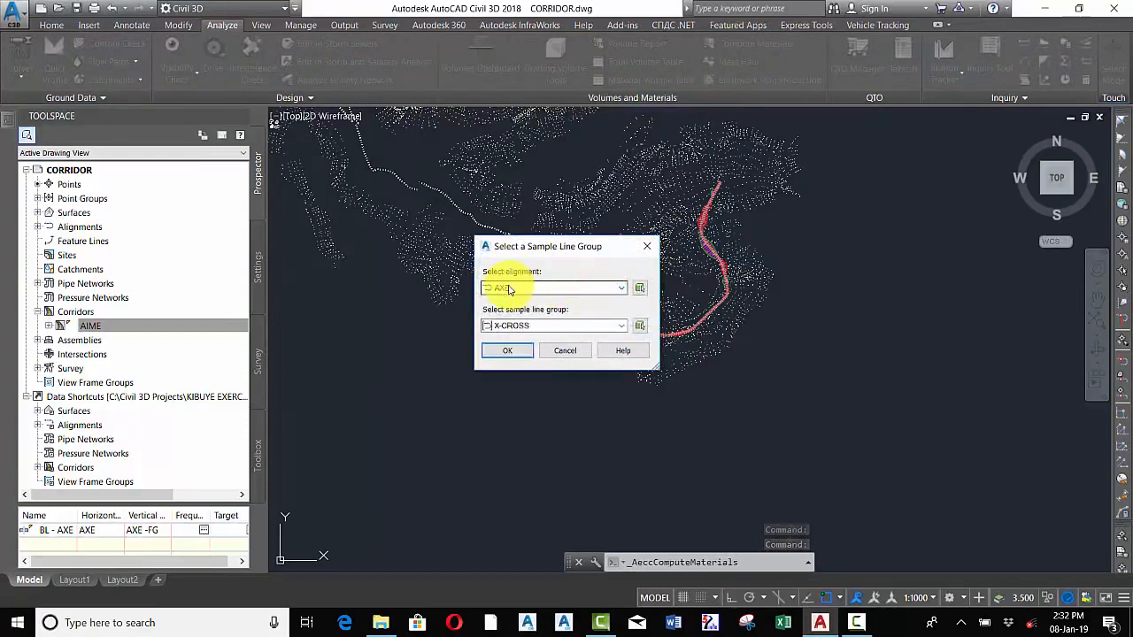
{"action": "left_click", "coordinate": [562, 293]}
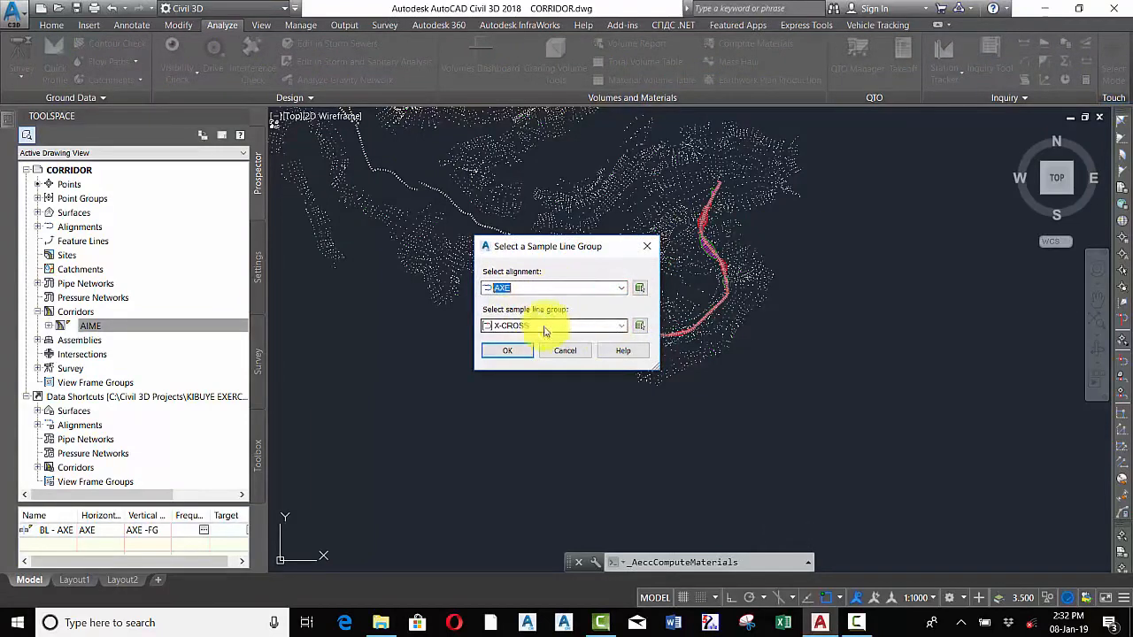
{"action": "left_click", "coordinate": [620, 328]}
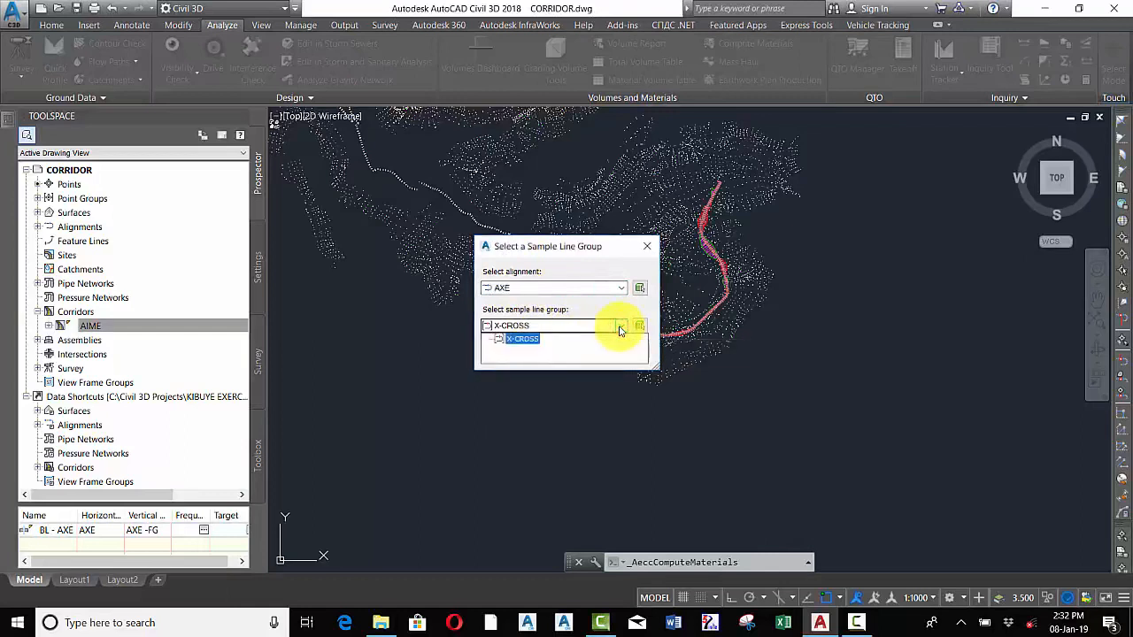
{"action": "left_click", "coordinate": [620, 328]}
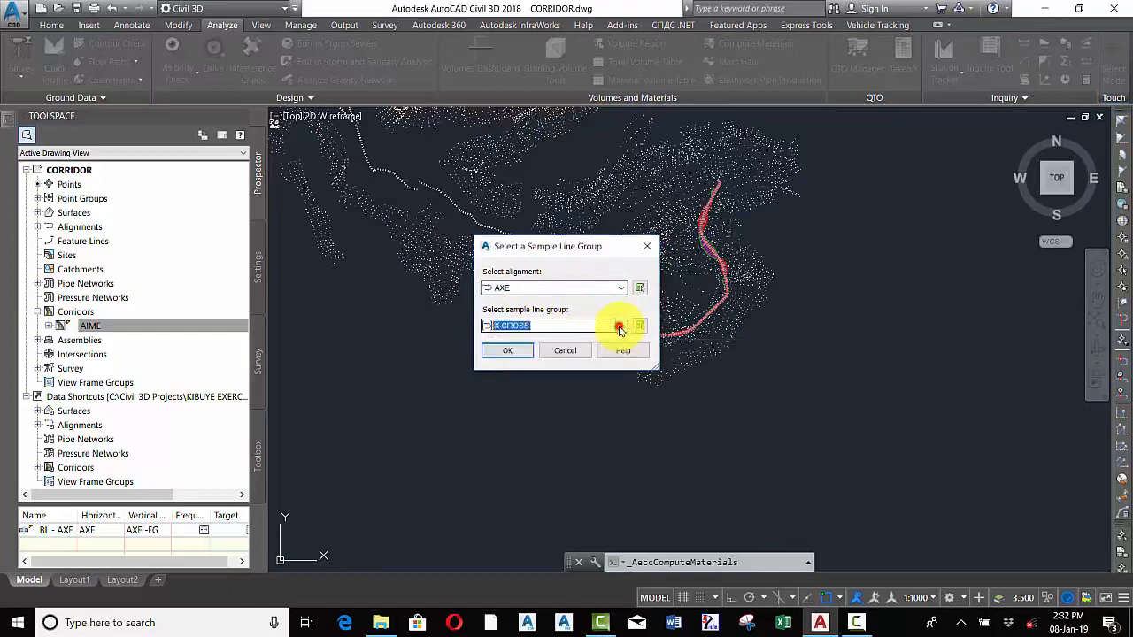
{"action": "left_click", "coordinate": [507, 352]}
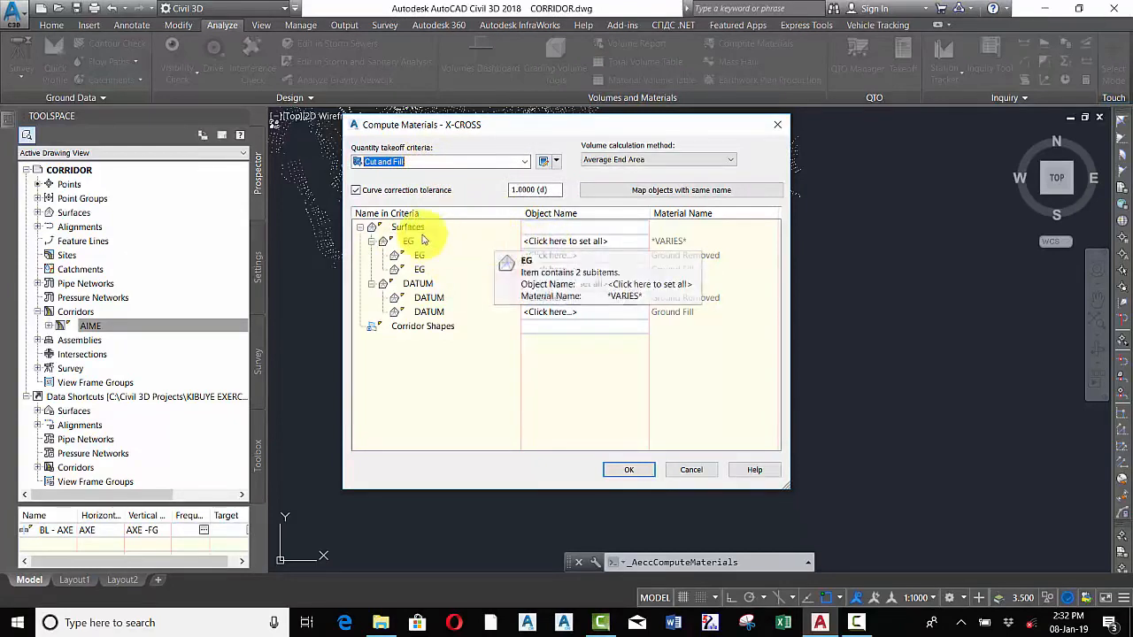
Assign surface MNT to EG and AIME BOTT SURF to DATUM in the Cut and Fill criteria and compute materials
{"action": "left_click", "coordinate": [546, 243]}
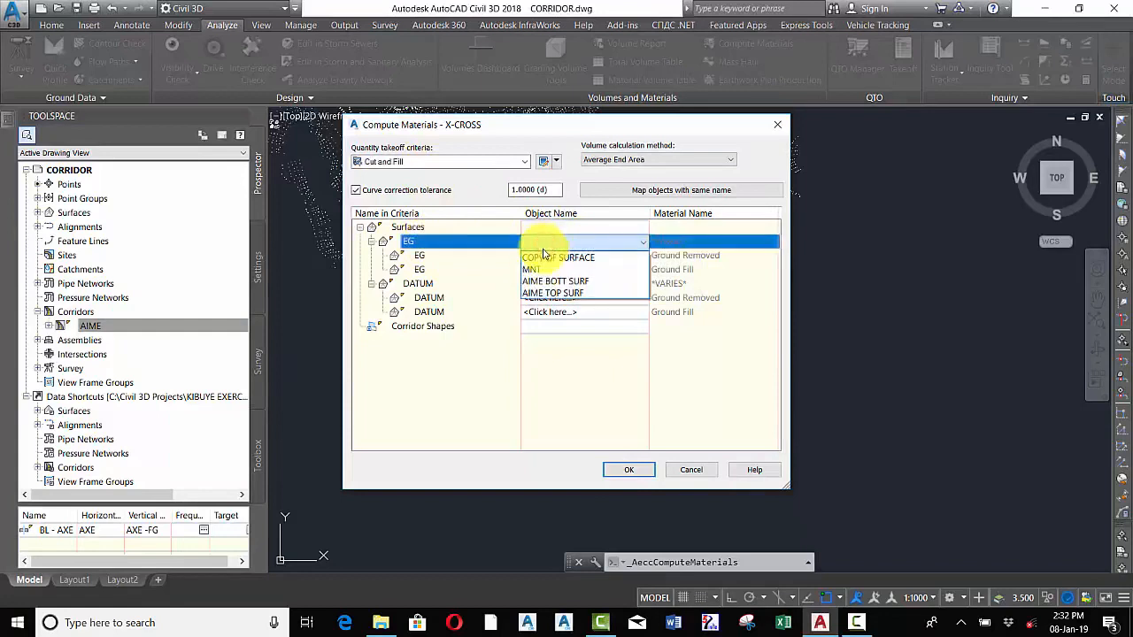
{"action": "left_click", "coordinate": [534, 269]}
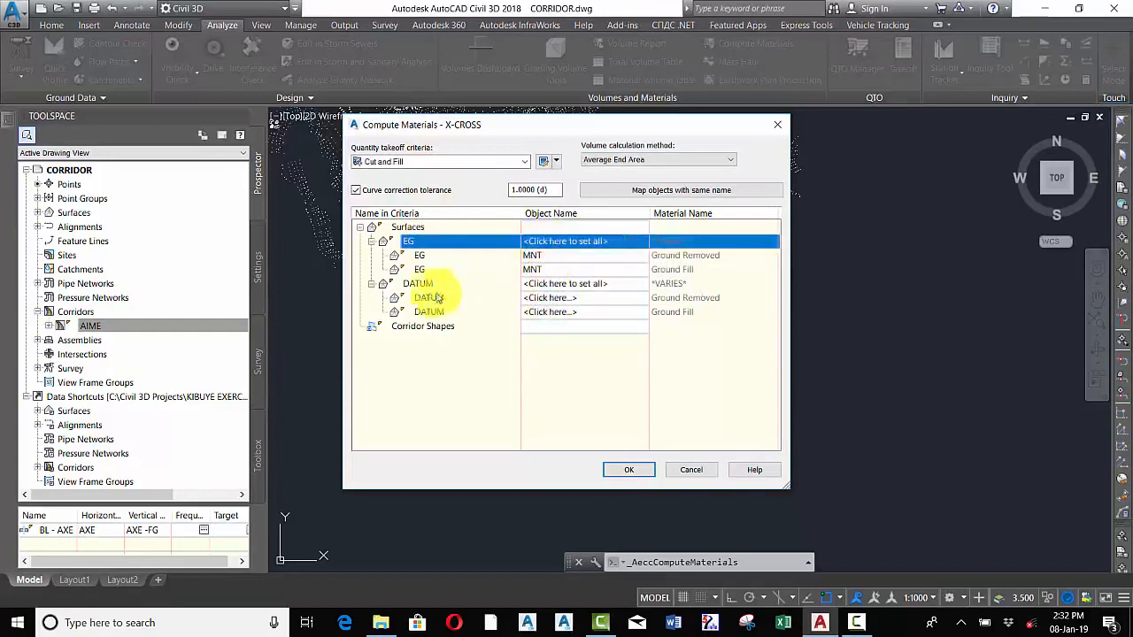
{"action": "left_click", "coordinate": [553, 285]}
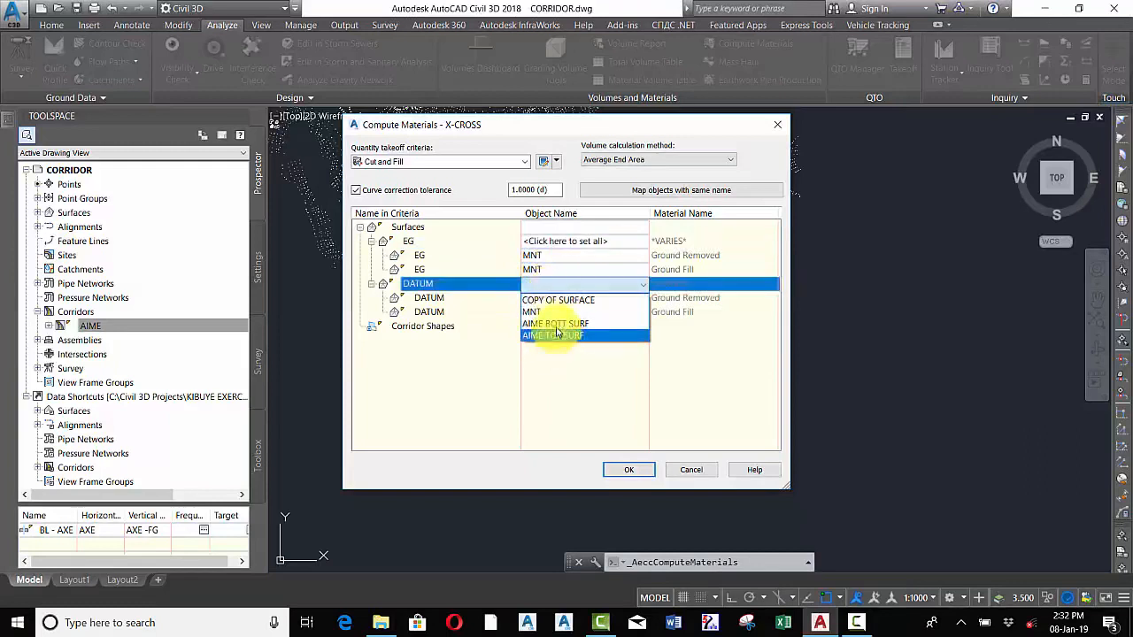
{"action": "left_click", "coordinate": [554, 323]}
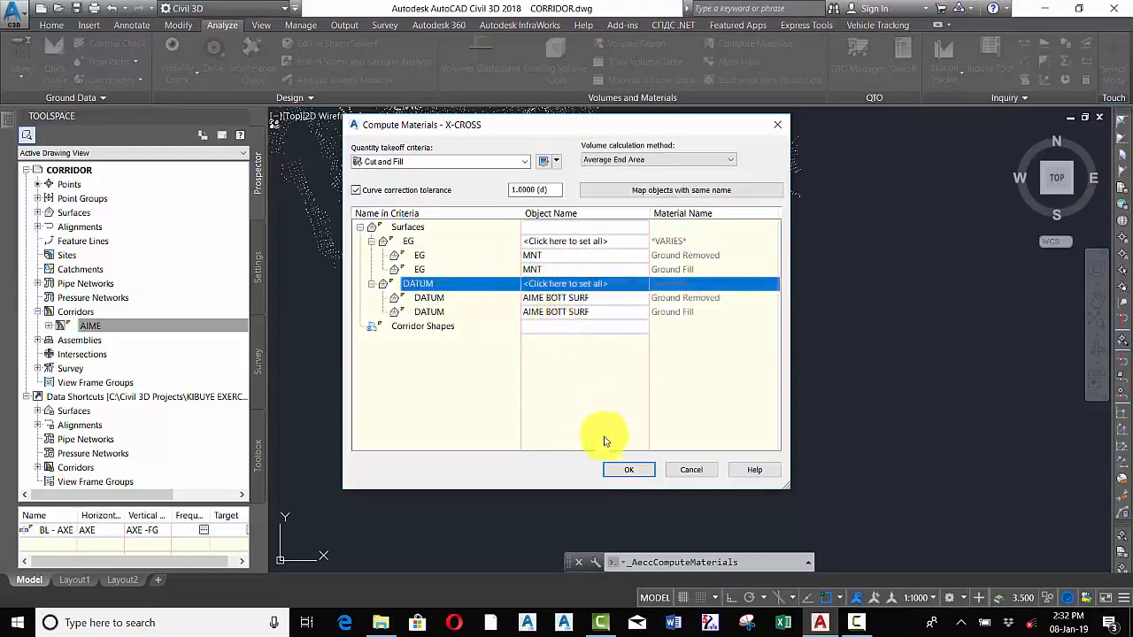
{"action": "left_click", "coordinate": [623, 470]}
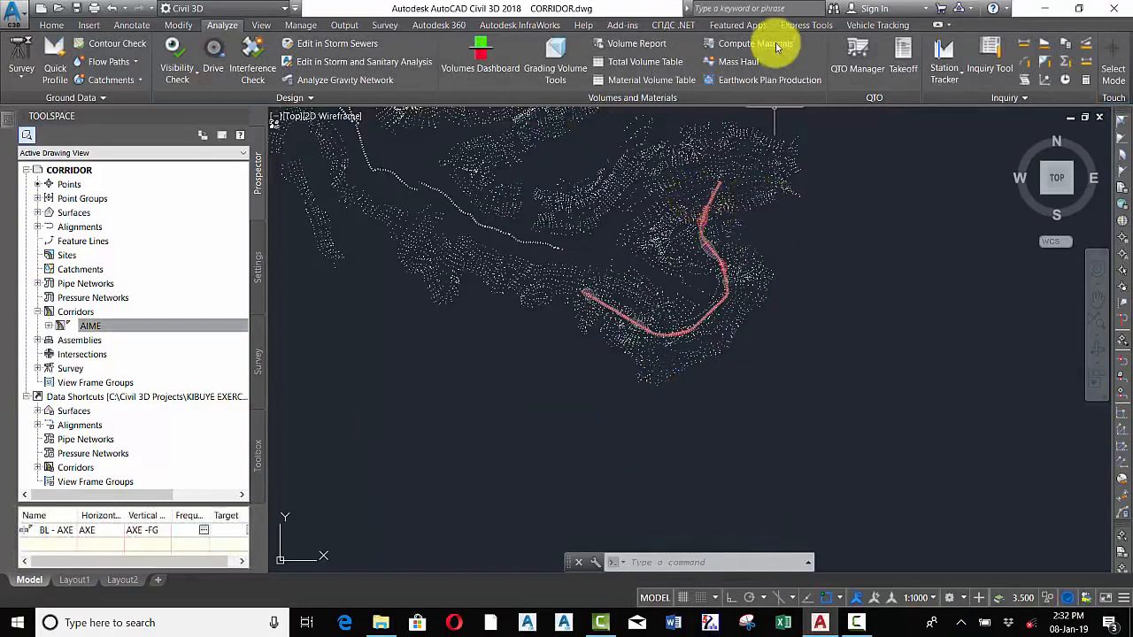
Reopen Compute Materials for AXE and X-CROSS and rename the material list to CUT&FILL MATERIALS
{"action": "left_click", "coordinate": [649, 49]}
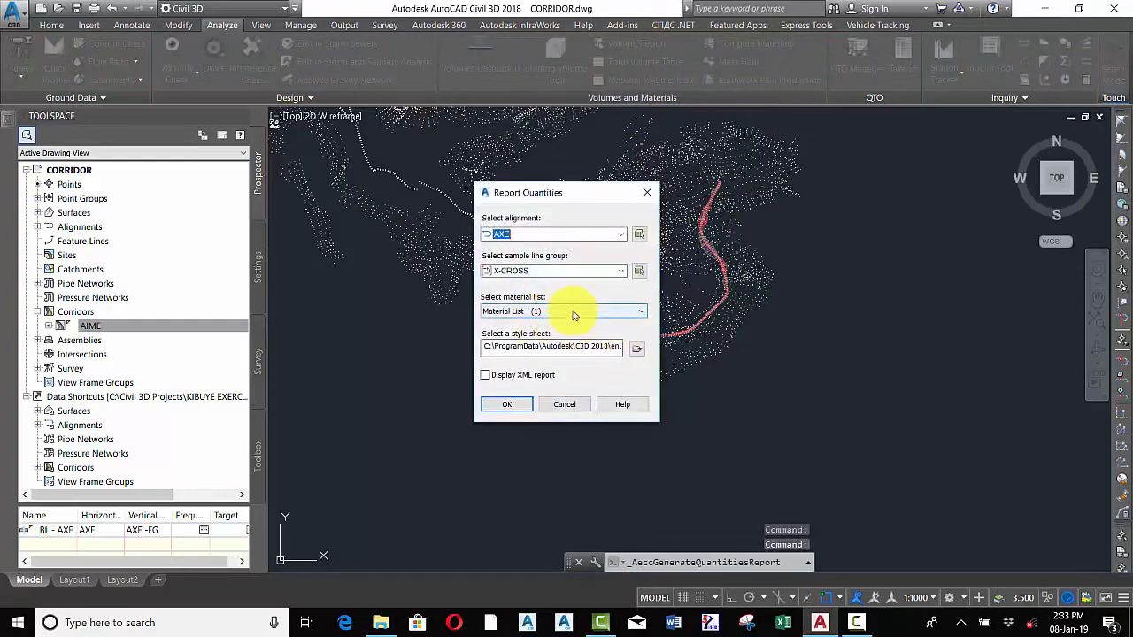
{"action": "left_click", "coordinate": [646, 193]}
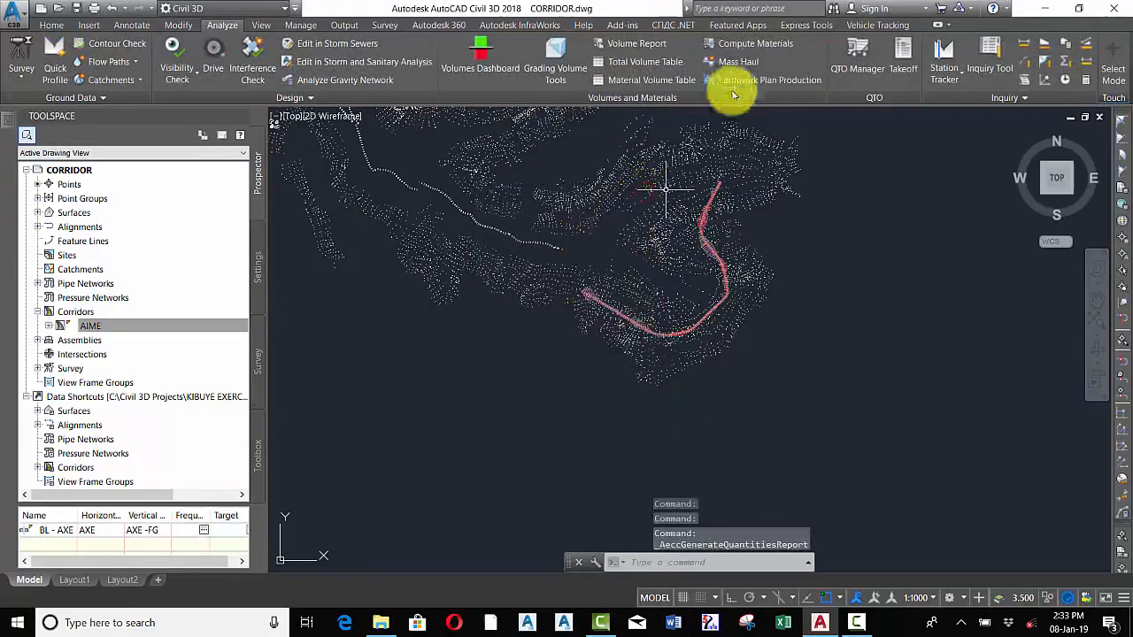
{"action": "left_click", "coordinate": [739, 44]}
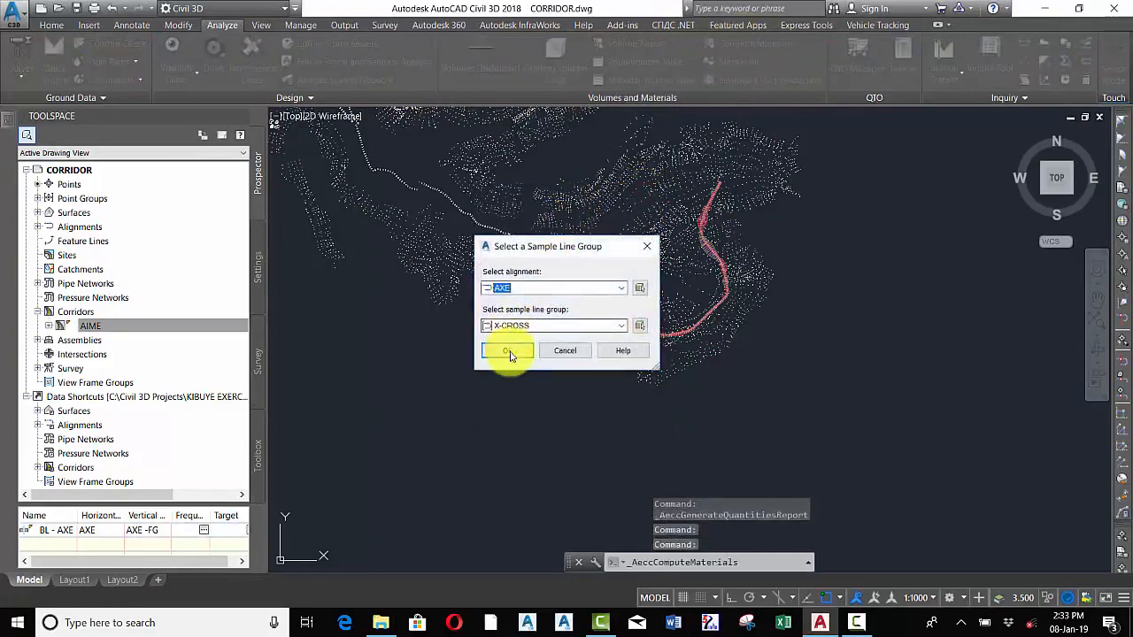
{"action": "left_click", "coordinate": [510, 352]}
{"action": "double_click", "coordinate": [527, 268]}
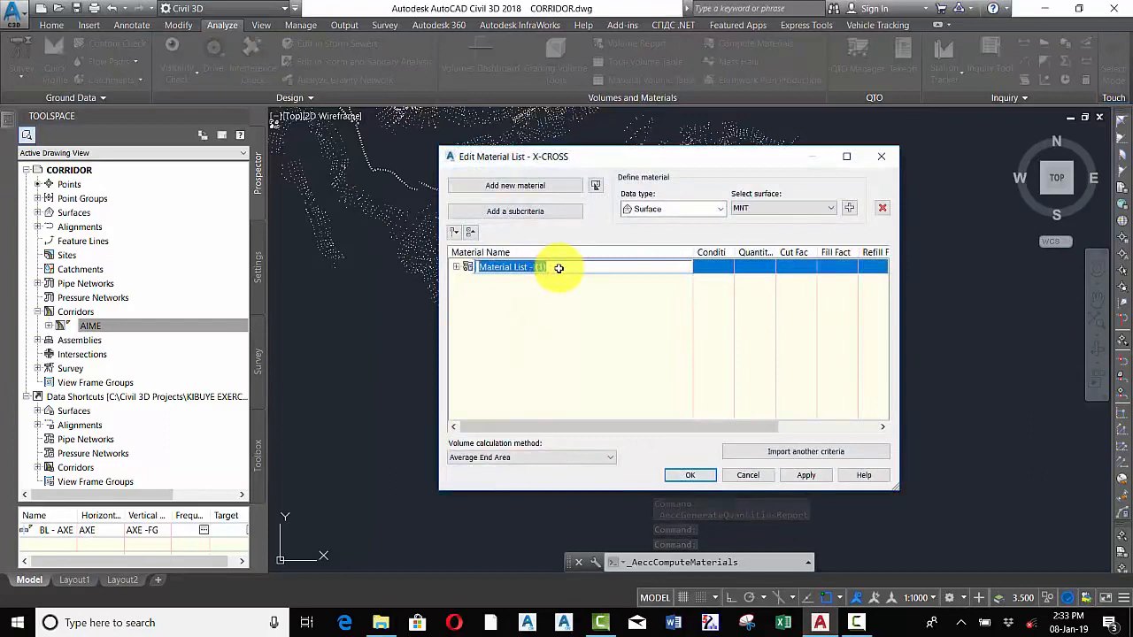
{"action": "type", "text": "CUT&FILL MATERIALS"}
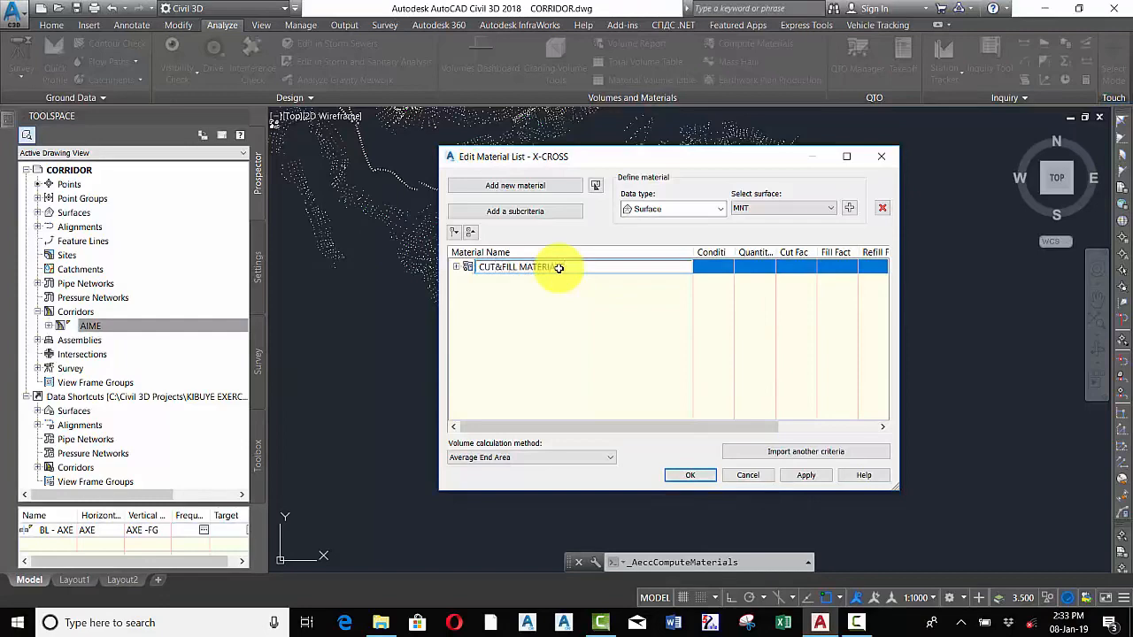
{"action": "left_click", "coordinate": [609, 341]}
{"action": "left_click", "coordinate": [689, 479]}
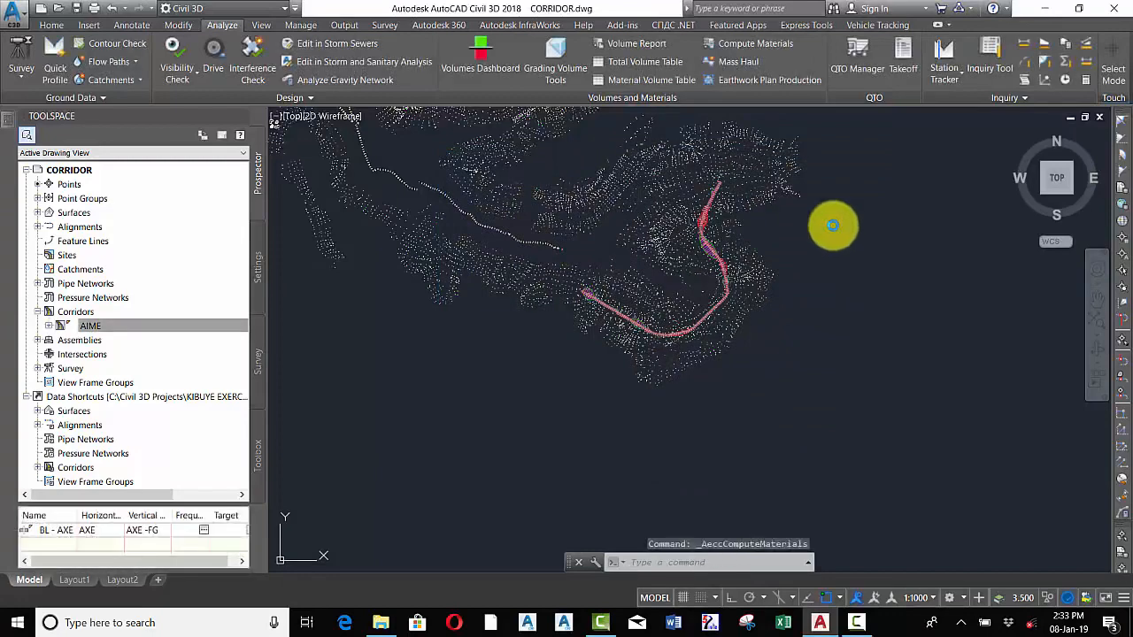
Generate a volume report for AXE, X-CROSS and CUT&FILL MATERIALS using the earthwork style sheet, allowing scripts to run
{"action": "left_click", "coordinate": [636, 46]}
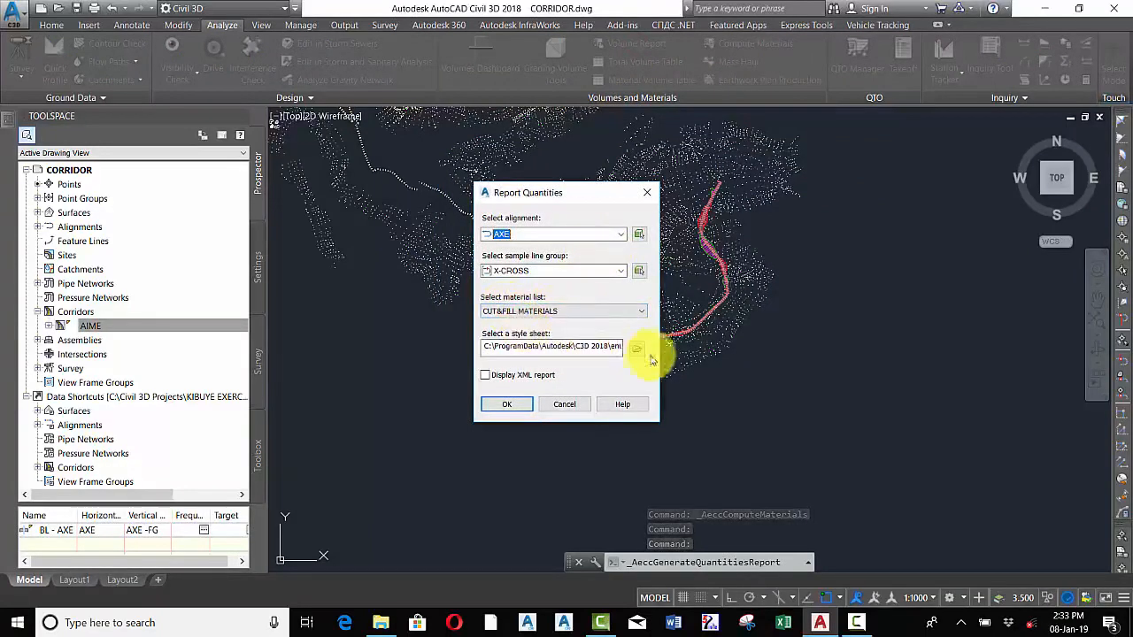
{"action": "left_click", "coordinate": [635, 351]}
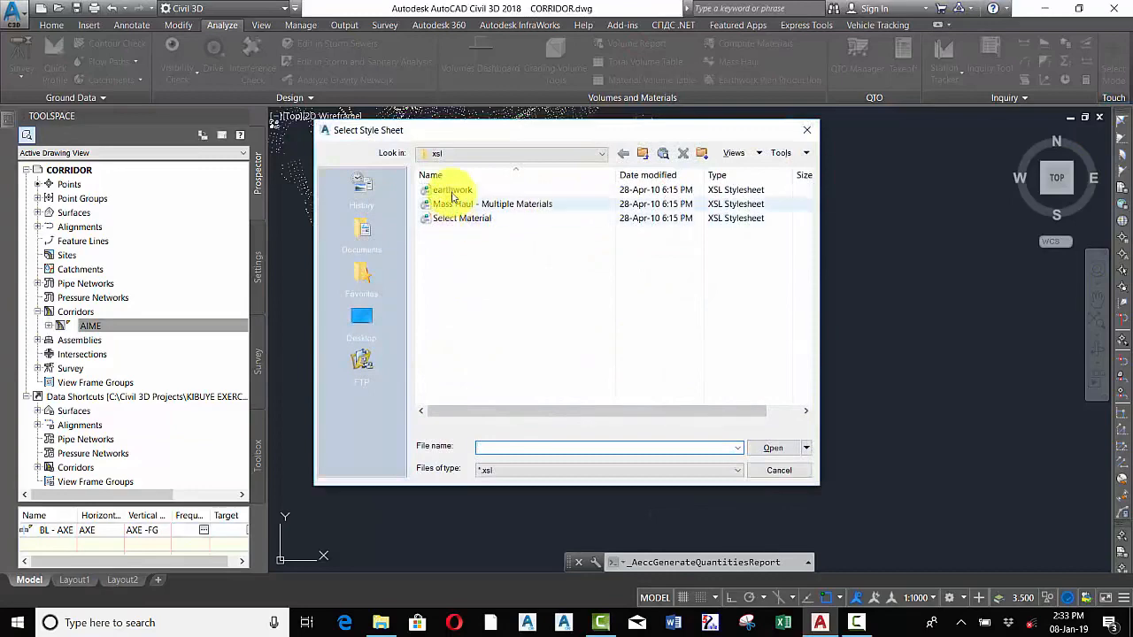
{"action": "left_click", "coordinate": [449, 189]}
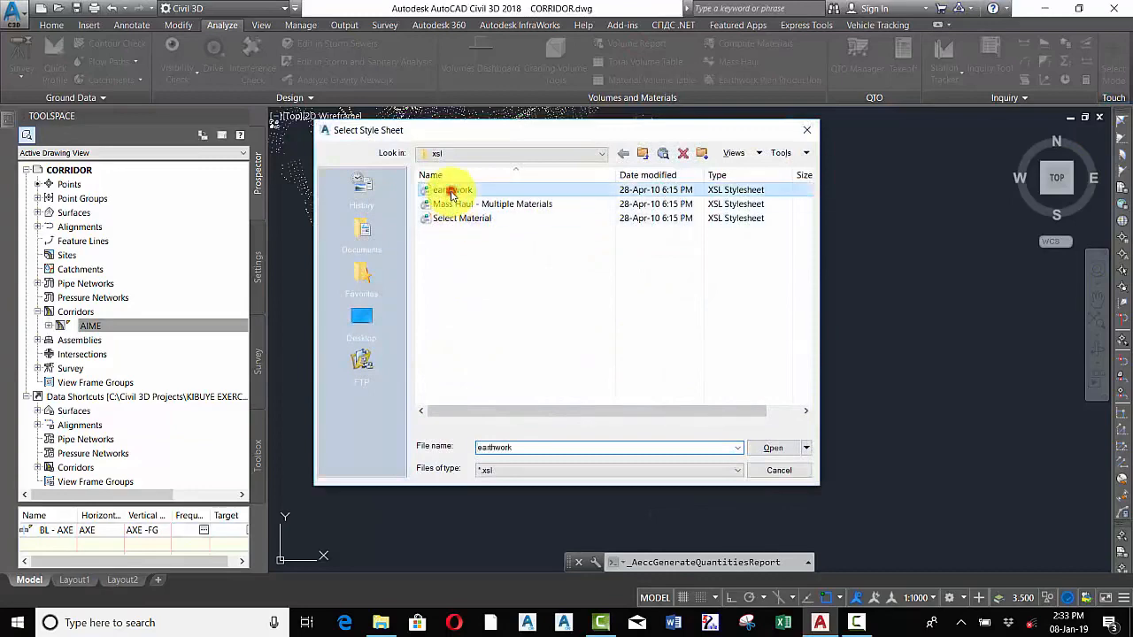
{"action": "left_click", "coordinate": [769, 447]}
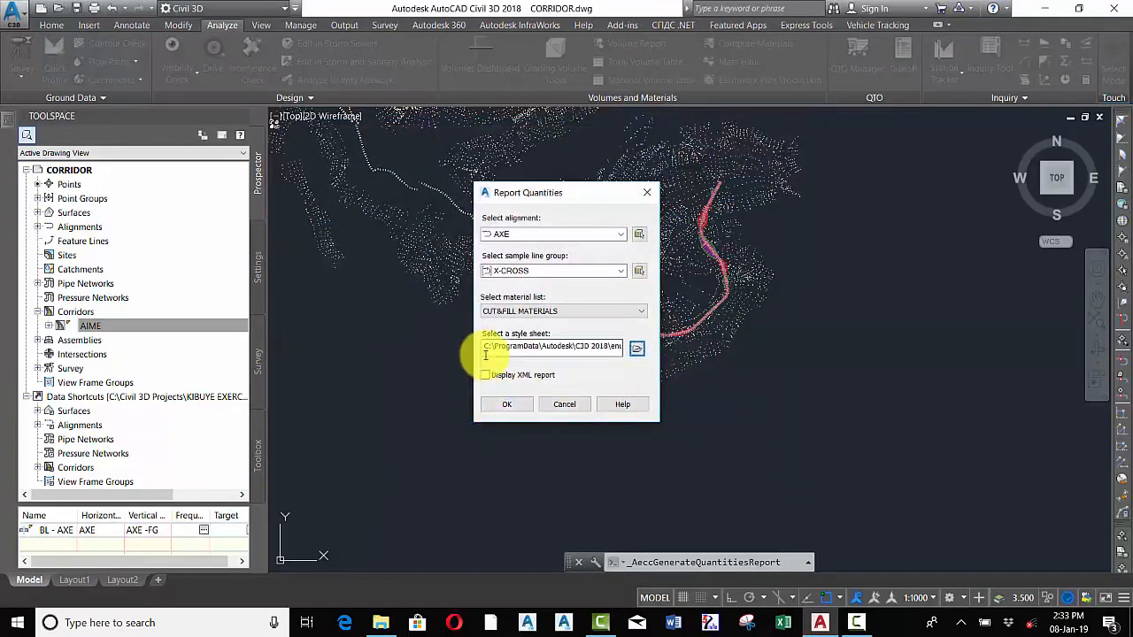
{"action": "left_click", "coordinate": [503, 406]}
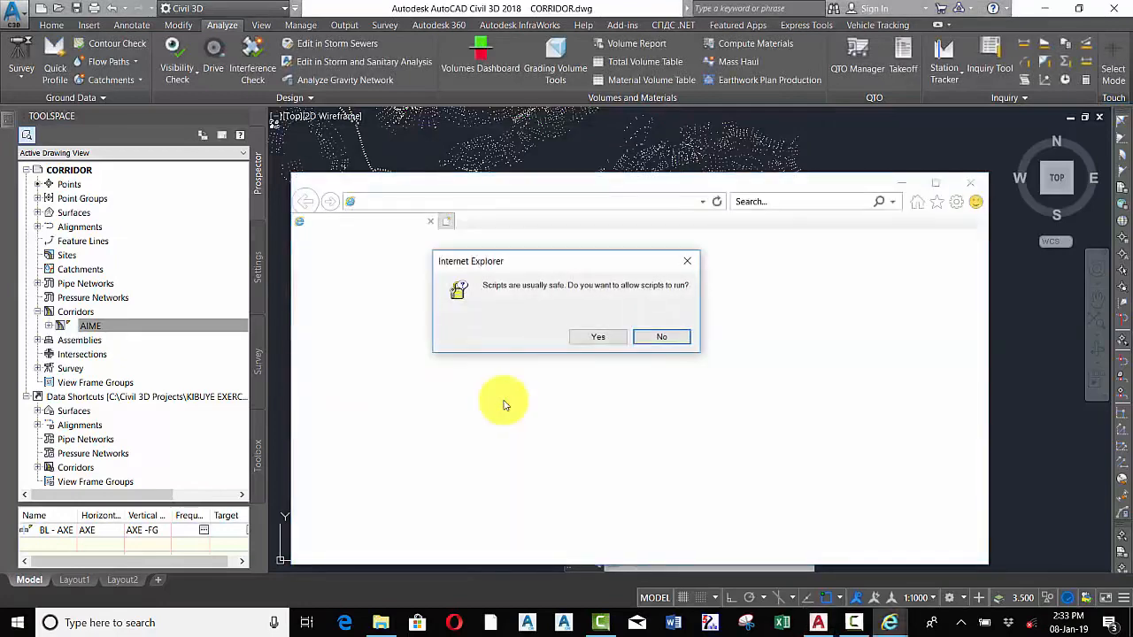
{"action": "left_click", "coordinate": [602, 336]}
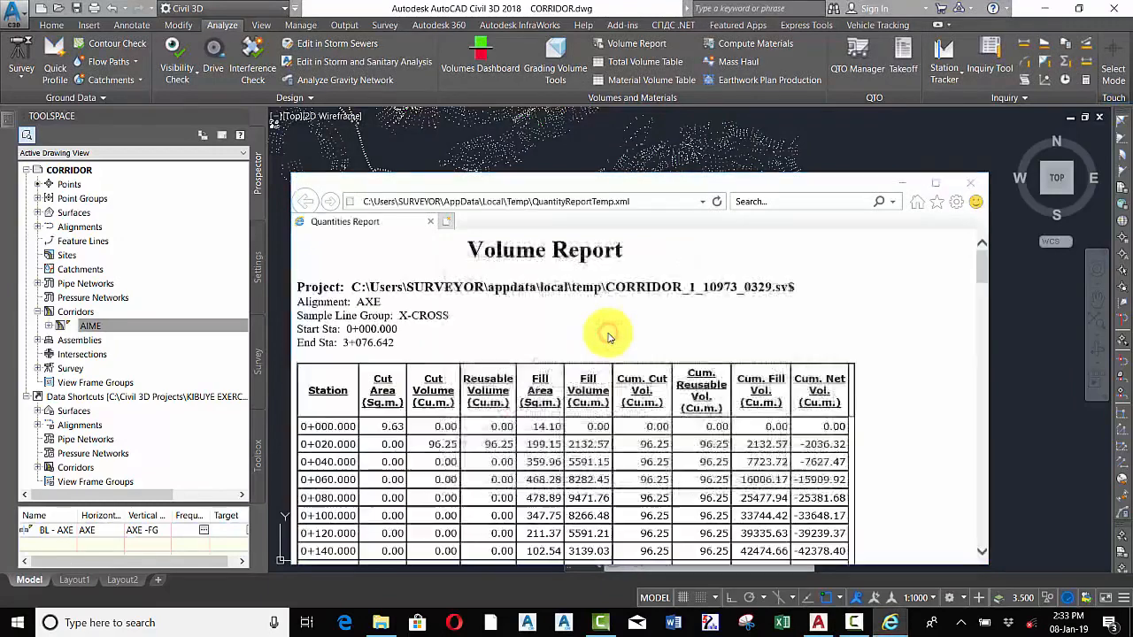
Maximize the report window and scroll through the volume report table
{"action": "left_click", "coordinate": [827, 250]}
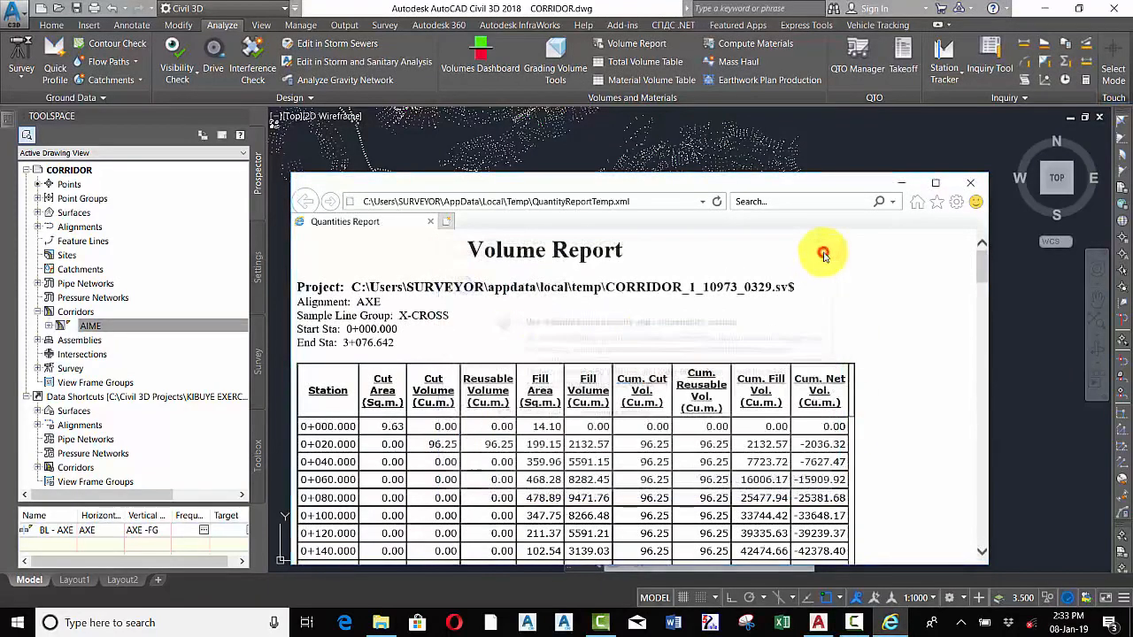
{"action": "left_click", "coordinate": [936, 183]}
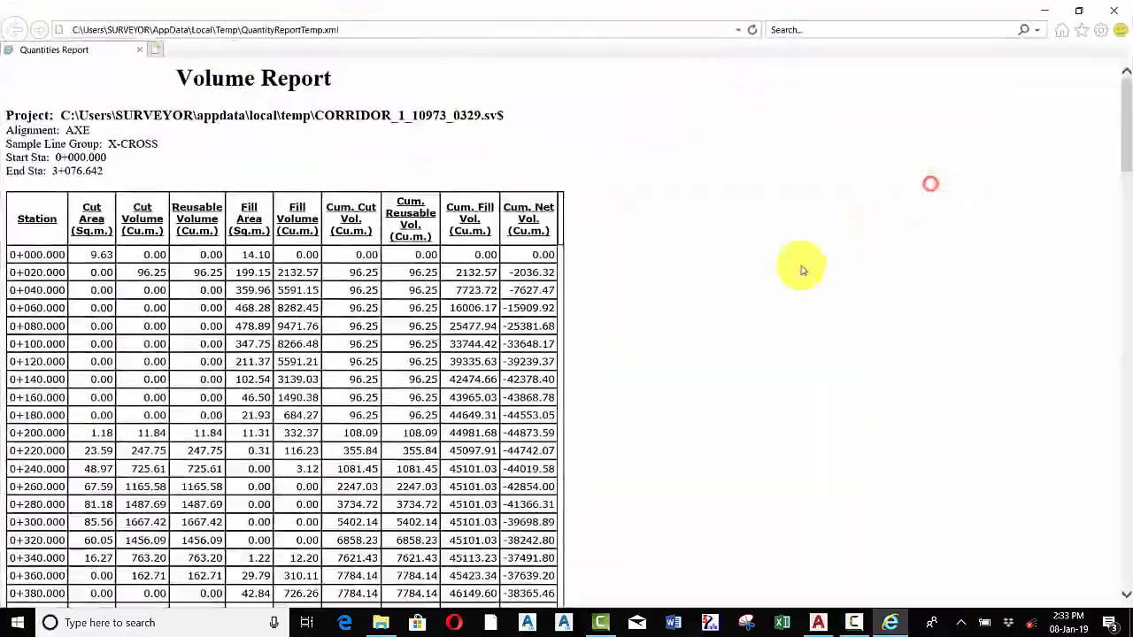
{"action": "scroll", "coordinate": [473, 321], "scroll_direction": "down", "scroll_amount": 5}
{"action": "scroll", "coordinate": [475, 320], "scroll_direction": "down", "scroll_amount": 20}
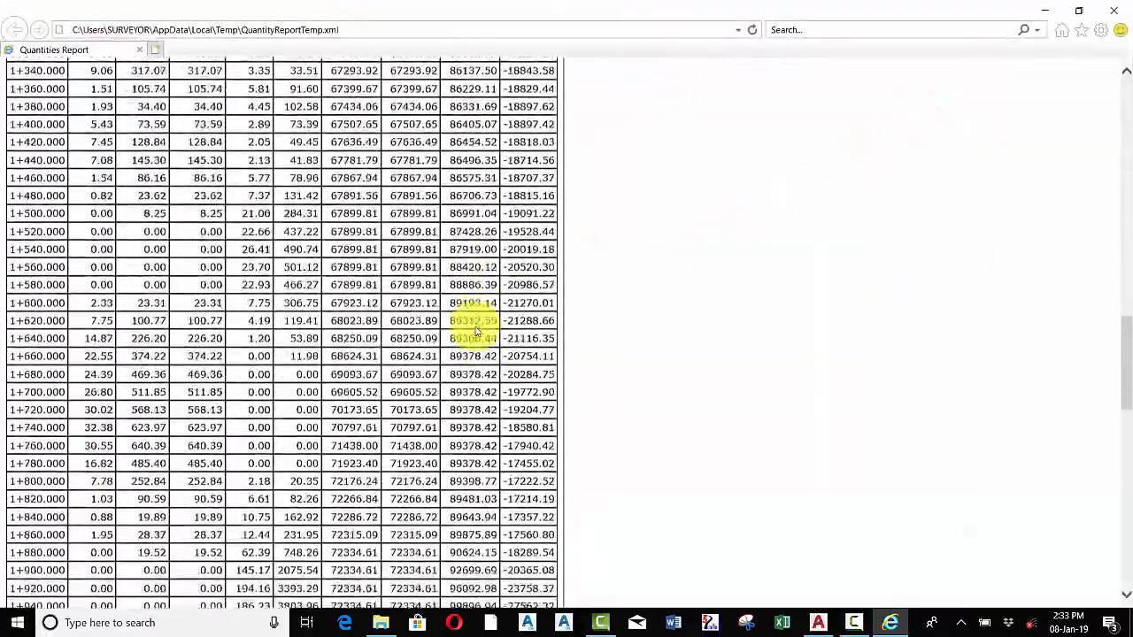
{"action": "scroll", "coordinate": [501, 355], "scroll_direction": "down", "scroll_amount": 1}
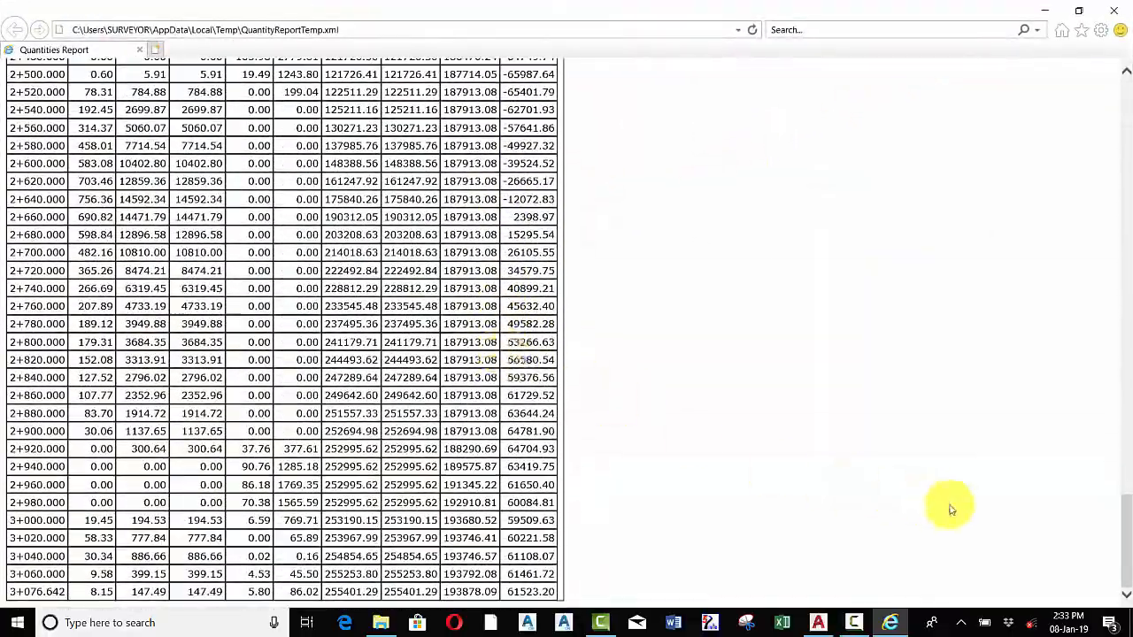
{"action": "left_click_drag", "start_coordinate": [1127, 537], "coordinate": [1128, 101]}
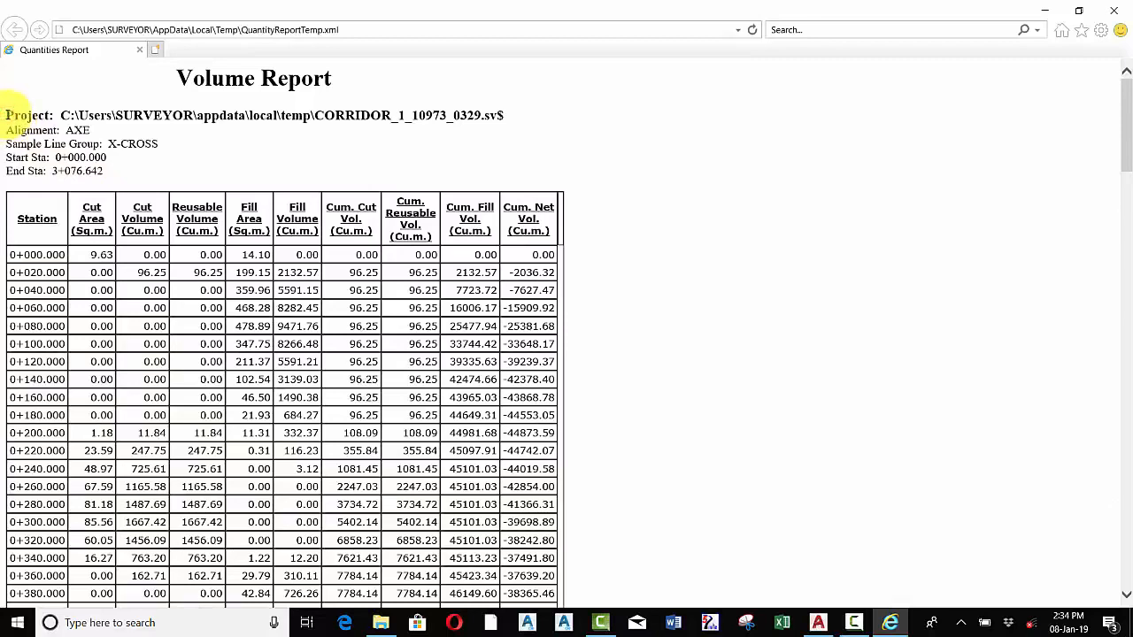
Copy the whole volume report and paste it into a new blank Excel workbook
{"action": "key", "text": "ctrl+a"}
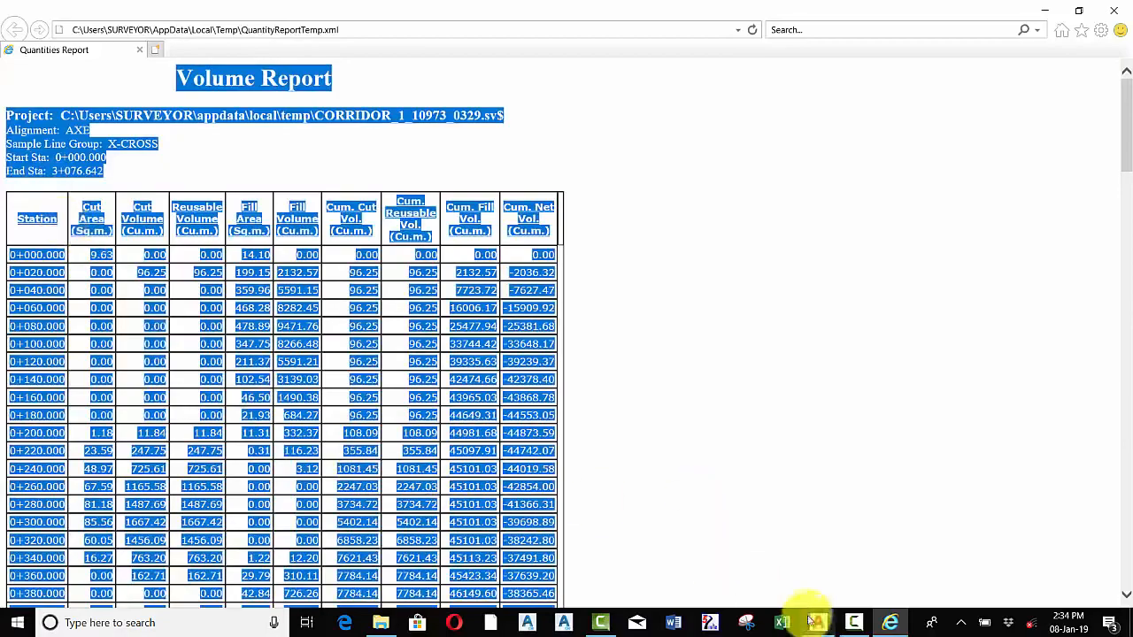
{"action": "left_click", "coordinate": [783, 624]}
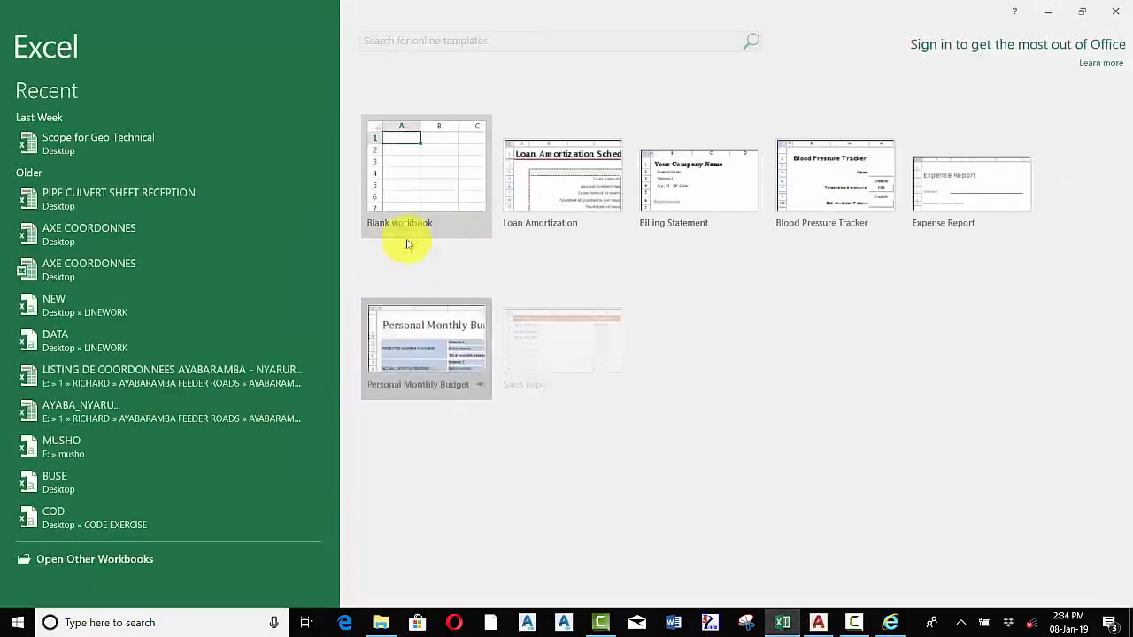
{"action": "left_click", "coordinate": [420, 174]}
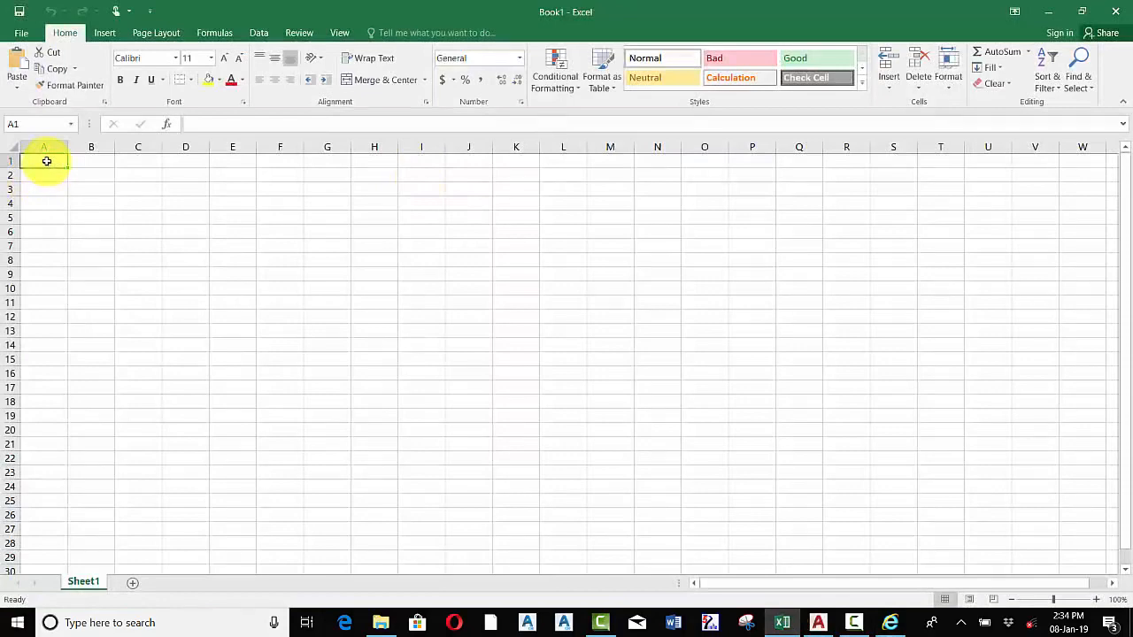
{"action": "key", "text": "ctrl+v"}
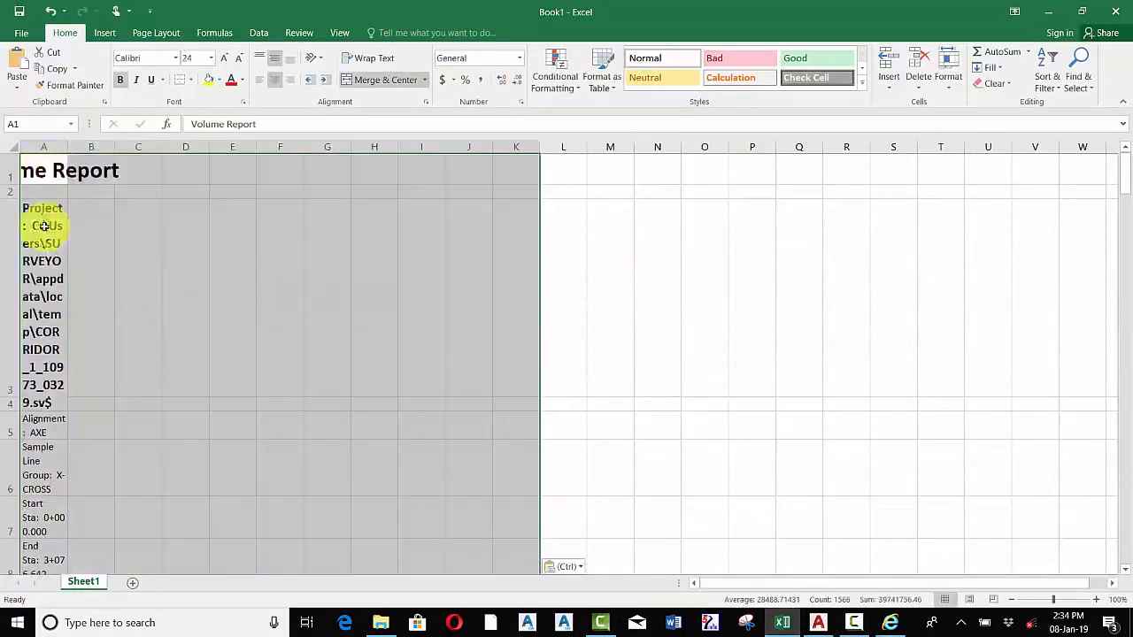
Delete the project information rows between the report title and the volume table
{"action": "left_click_drag", "start_coordinate": [12, 212], "coordinate": [157, 212]}
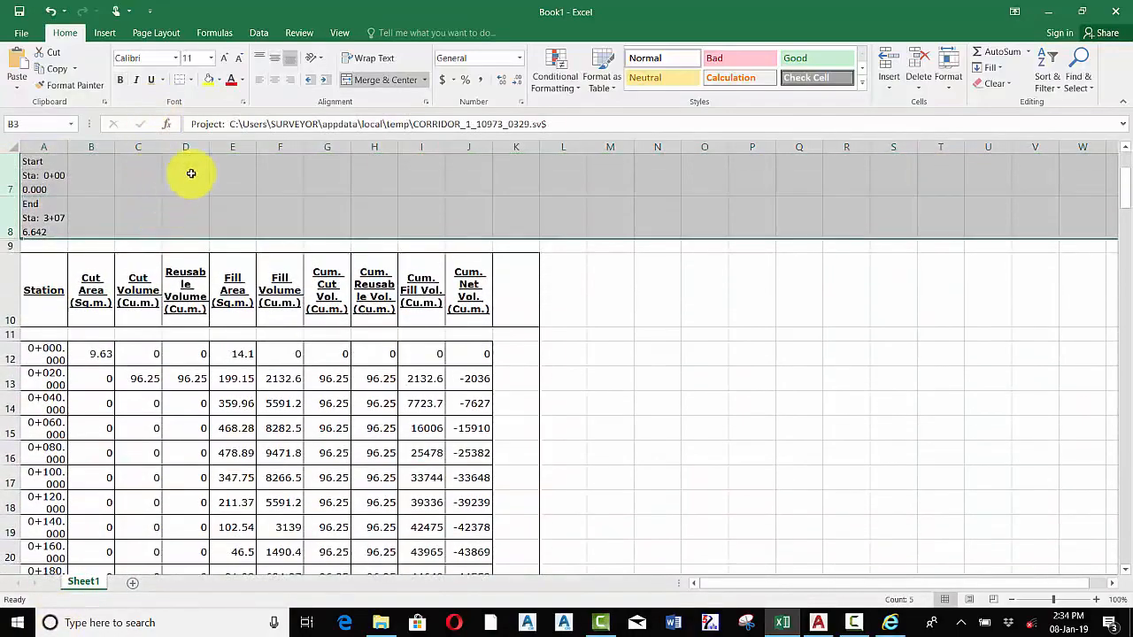
{"action": "right_click", "coordinate": [191, 170]}
{"action": "left_click", "coordinate": [231, 294]}
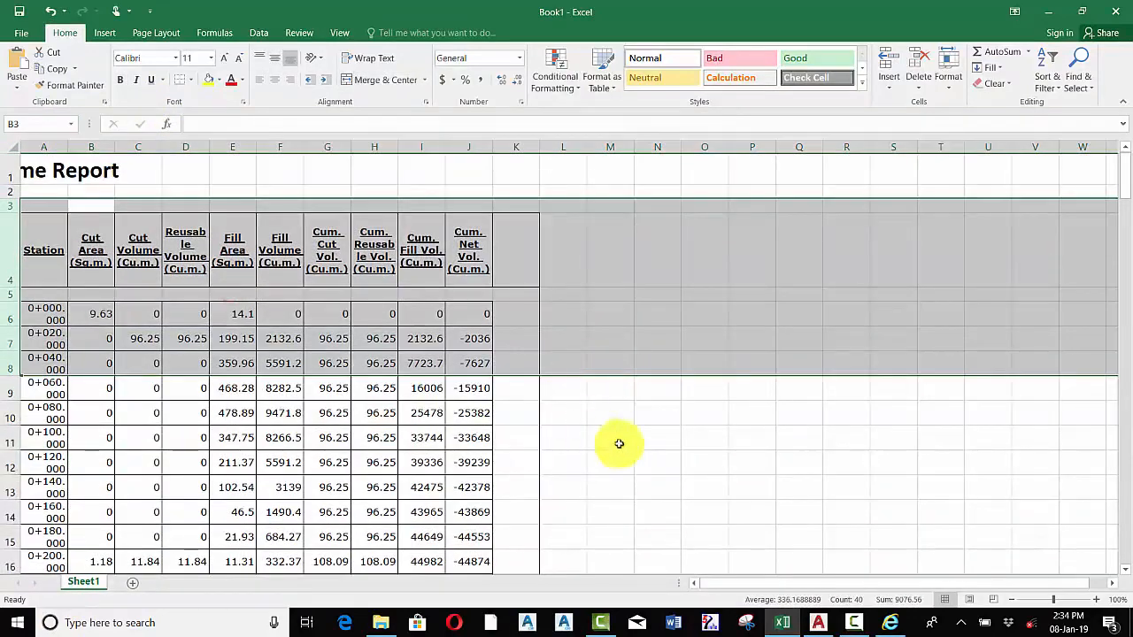
Scroll through the pasted table and close the Excel workbook without saving the changes
{"action": "left_click", "coordinate": [610, 439]}
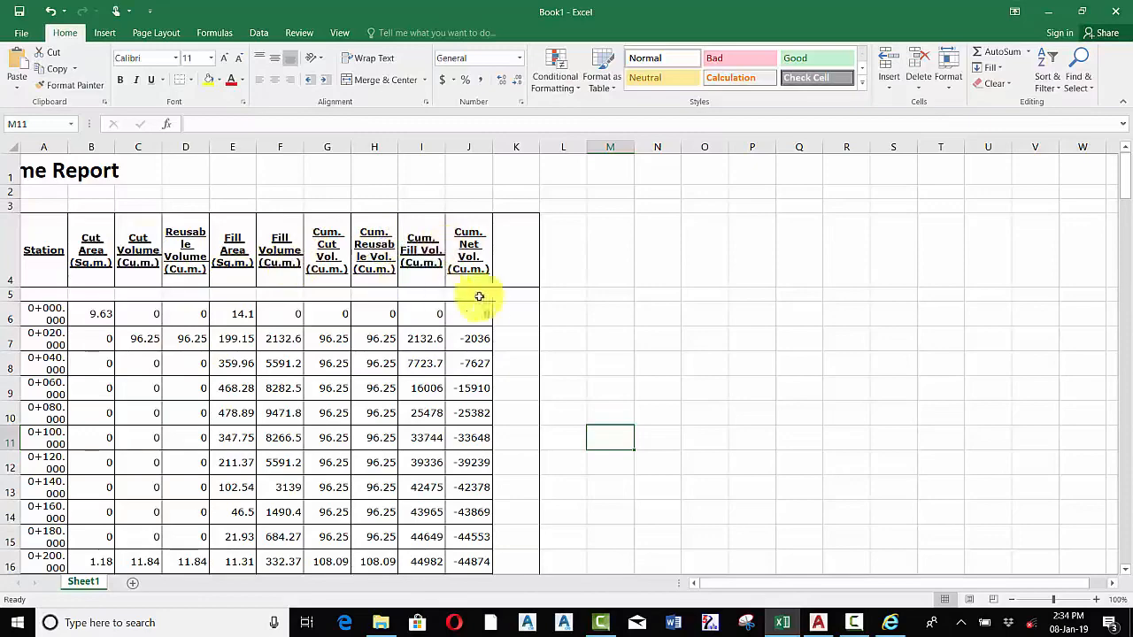
{"action": "scroll", "coordinate": [345, 260], "scroll_direction": "down", "scroll_amount": 14}
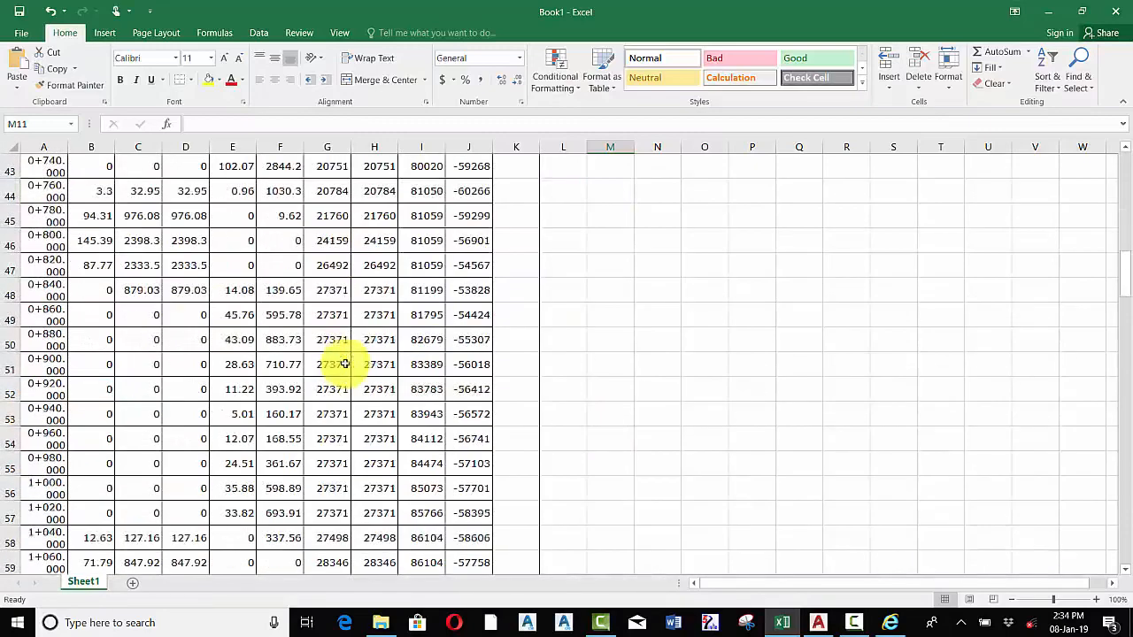
{"action": "scroll", "coordinate": [345, 364], "scroll_direction": "down", "scroll_amount": 16}
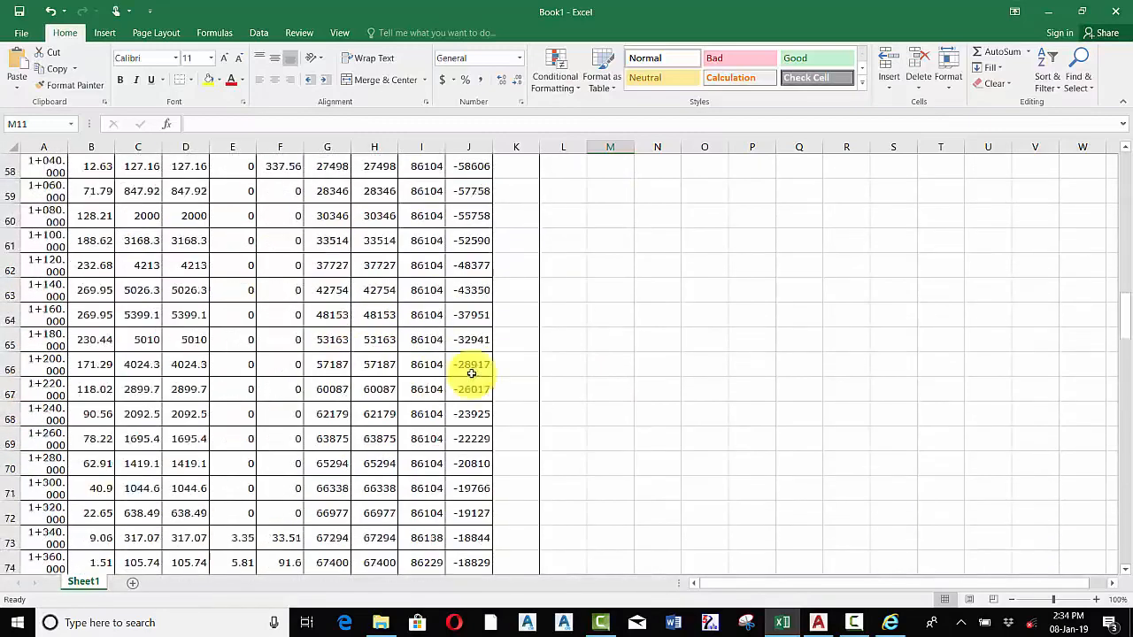
{"action": "left_click", "coordinate": [1115, 10]}
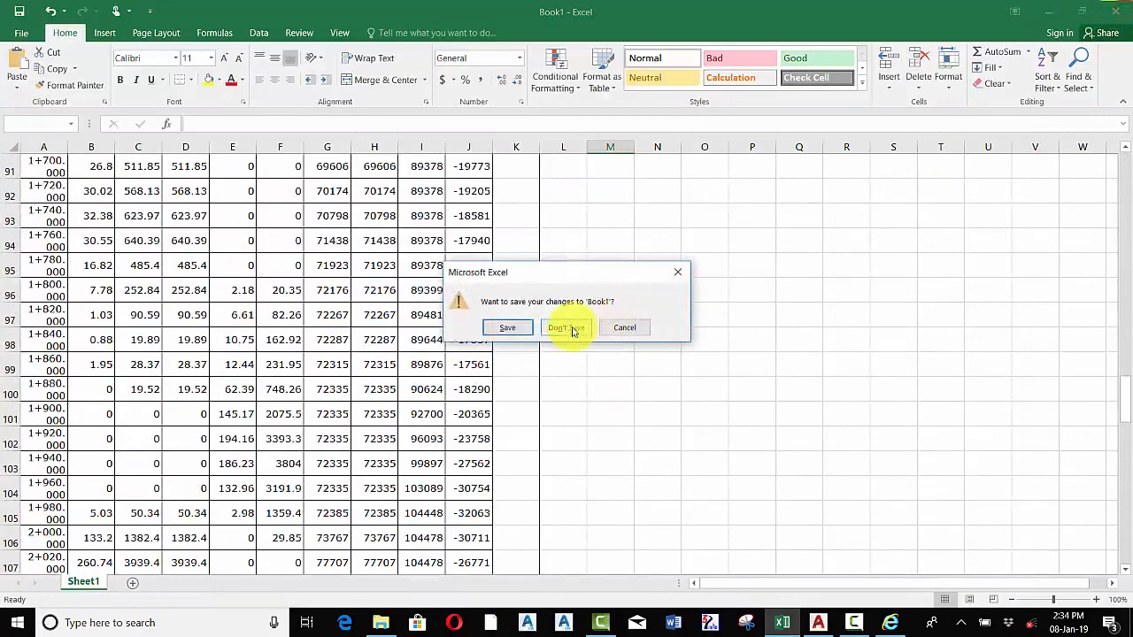
{"action": "left_click", "coordinate": [572, 330]}
{"action": "left_click", "coordinate": [723, 314]}
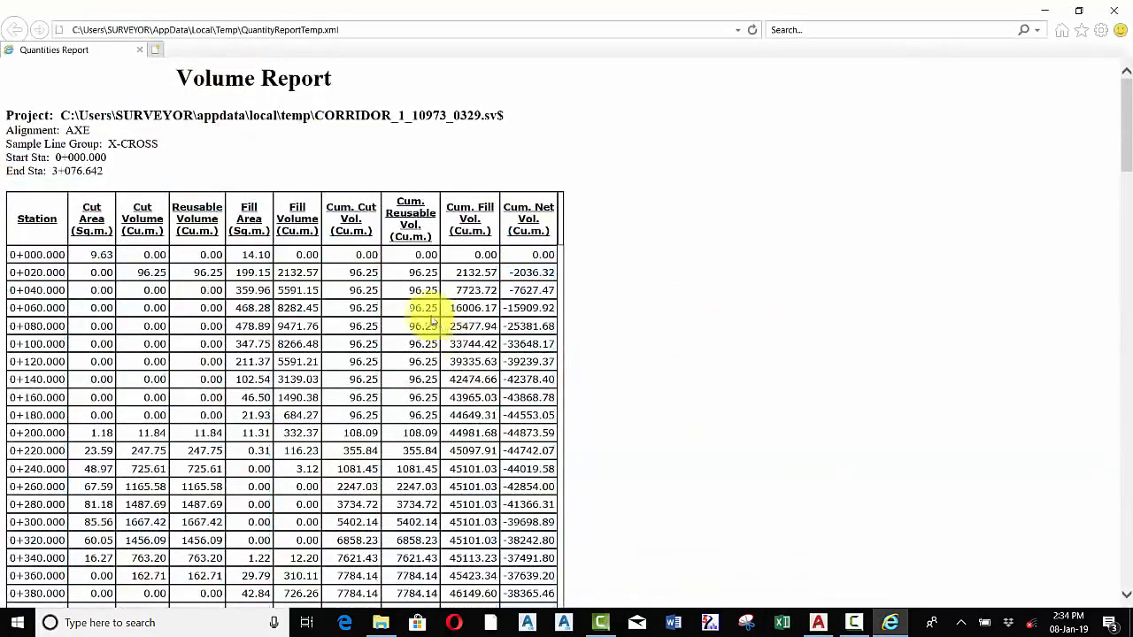
Close the volume report browser window
{"action": "right_click", "coordinate": [392, 295]}
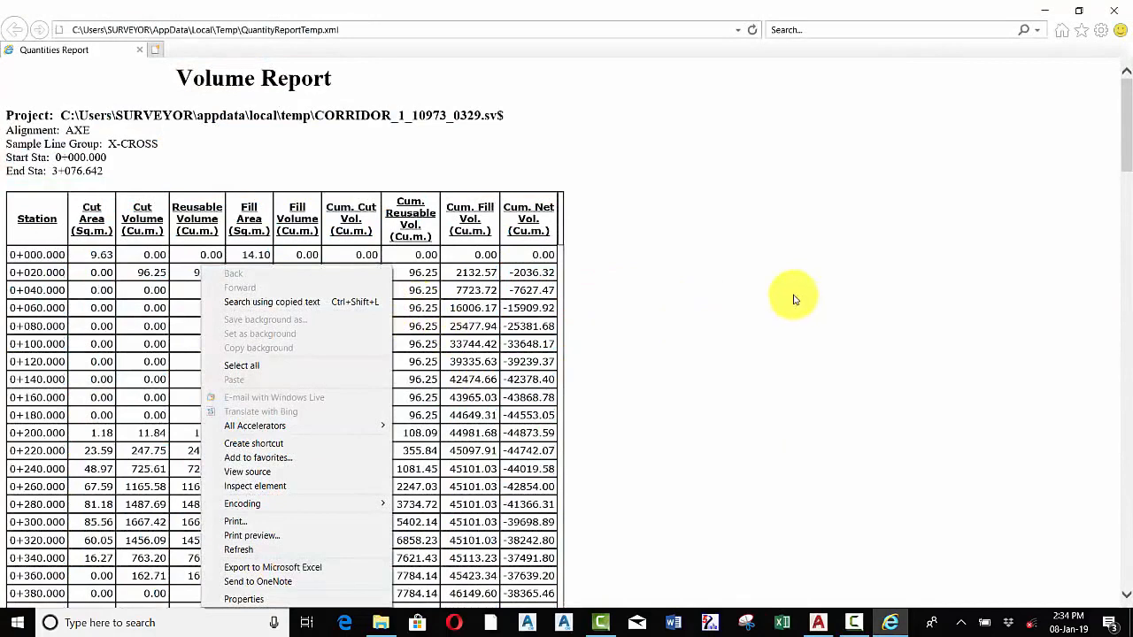
{"action": "left_click", "coordinate": [774, 316]}
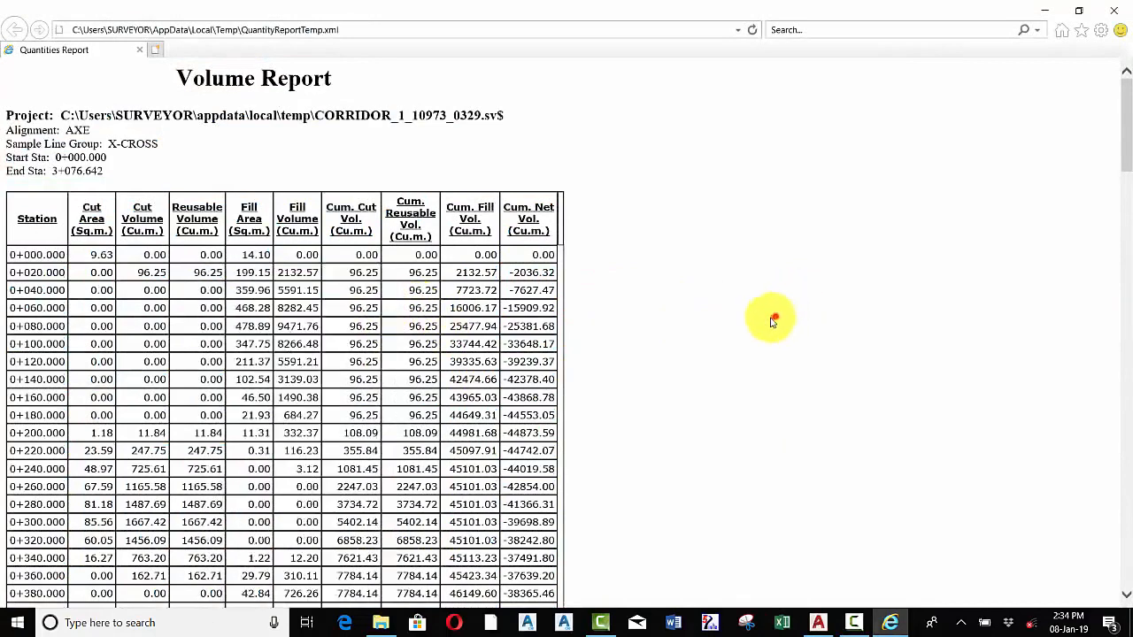
{"action": "left_click", "coordinate": [1119, 9]}
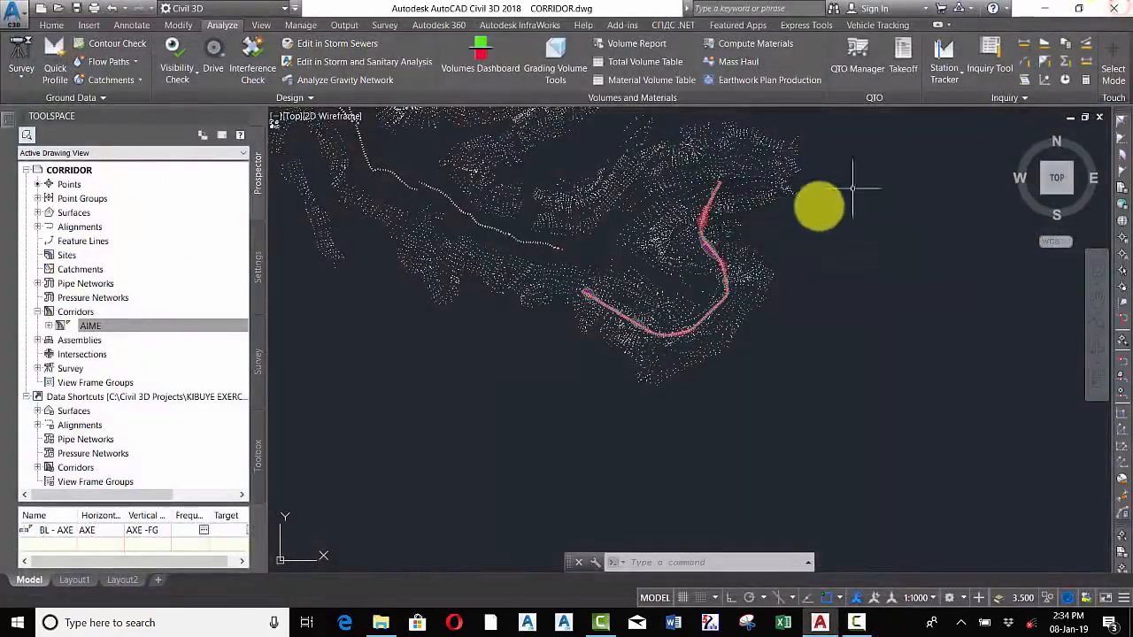
Start Compute Materials for alignment AXE and sample line group X-CROSS, importing the Material List takeoff criteria
{"action": "scroll", "coordinate": [721, 240], "scroll_direction": "up", "scroll_amount": 5}
{"action": "scroll", "coordinate": [813, 236], "scroll_direction": "up", "scroll_amount": 5}
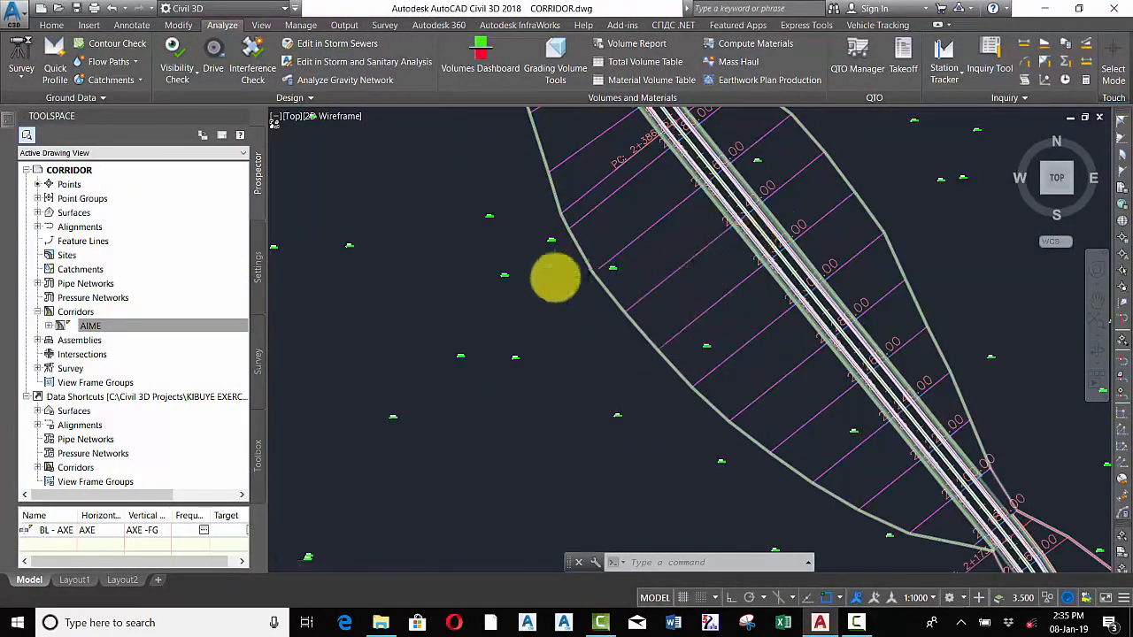
{"action": "scroll", "coordinate": [620, 301], "scroll_direction": "down", "scroll_amount": 8}
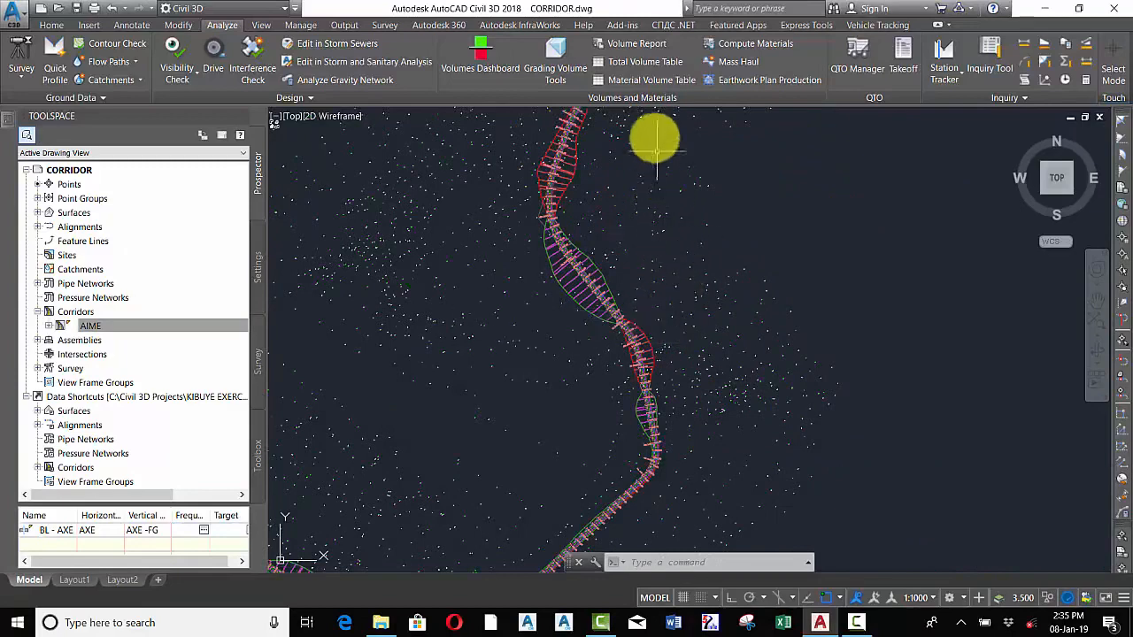
{"action": "left_click", "coordinate": [748, 46]}
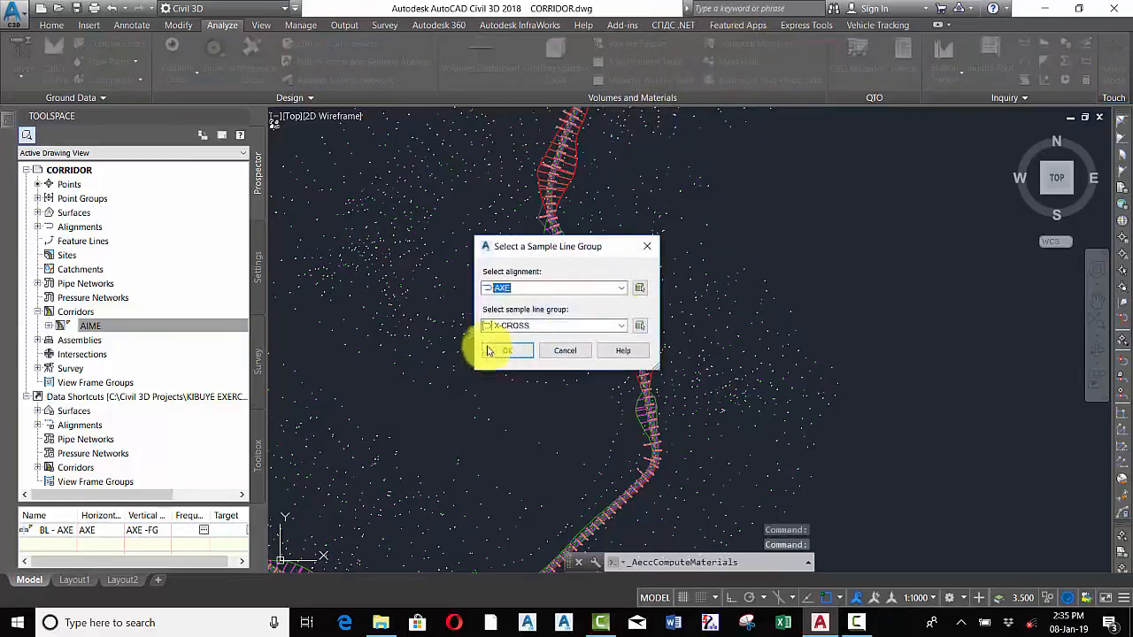
{"action": "left_click", "coordinate": [517, 353]}
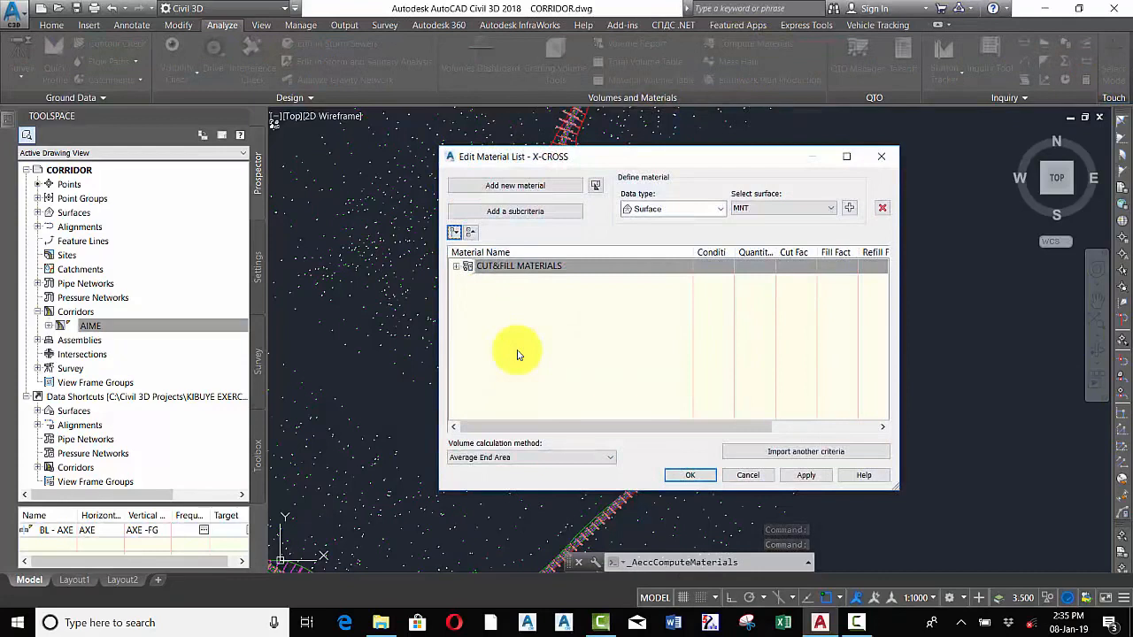
{"action": "left_click", "coordinate": [816, 453]}
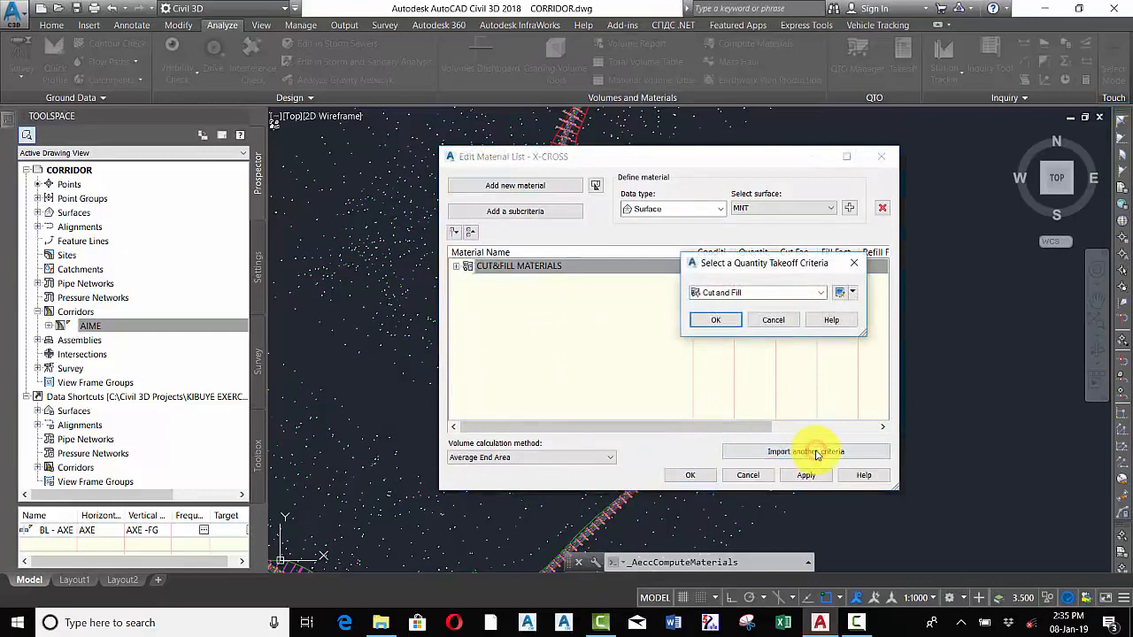
{"action": "left_click", "coordinate": [777, 293]}
{"action": "left_click", "coordinate": [726, 327]}
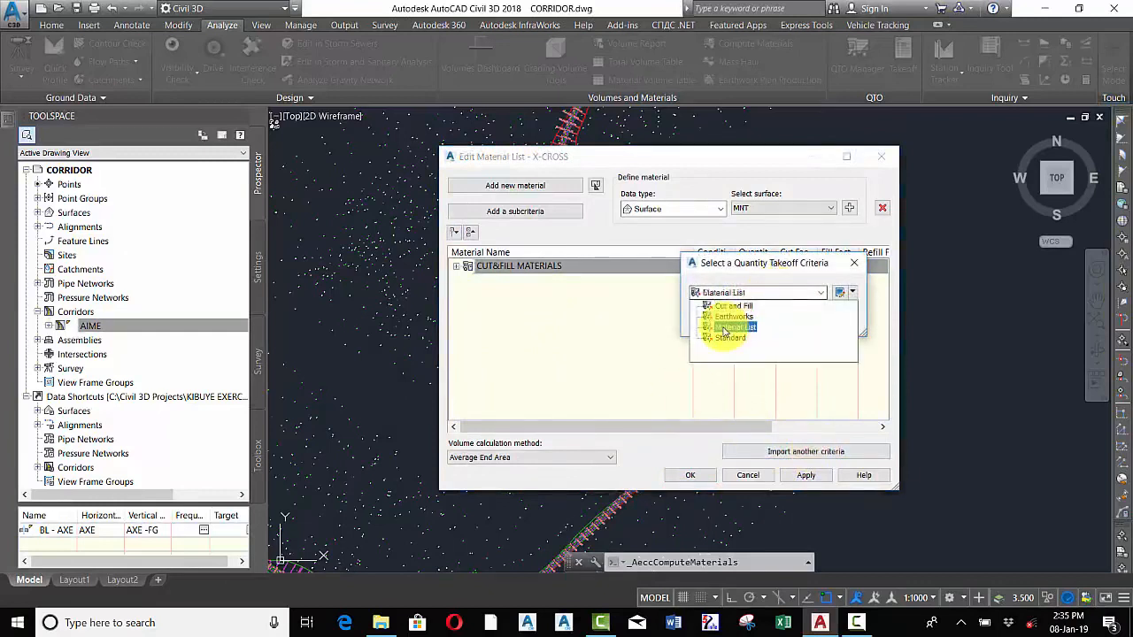
{"action": "left_click", "coordinate": [723, 327]}
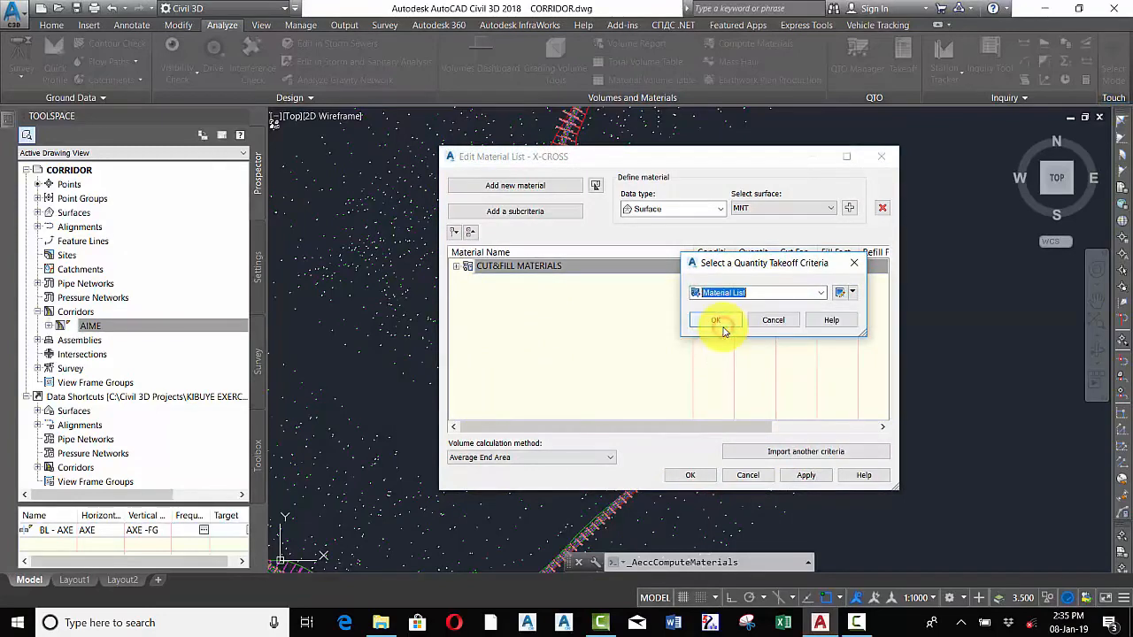
{"action": "left_click", "coordinate": [715, 322]}
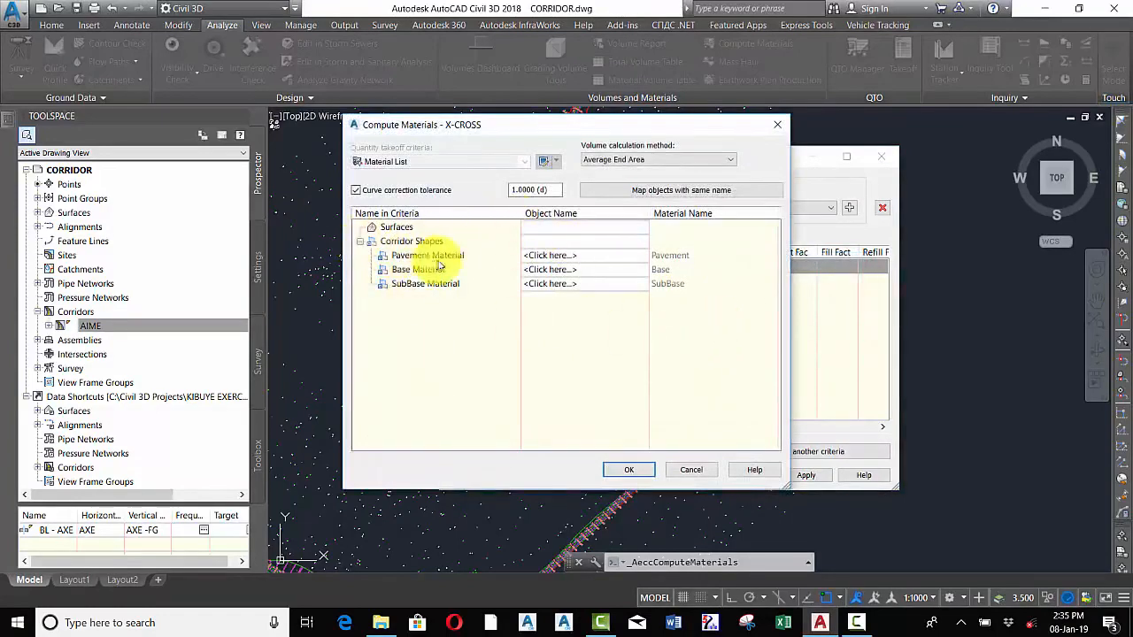
Map Pavement, Base and SubBase materials to the AIME Pave1, AIME Base and AIME SubBase corridor shapes
{"action": "left_click", "coordinate": [570, 257]}
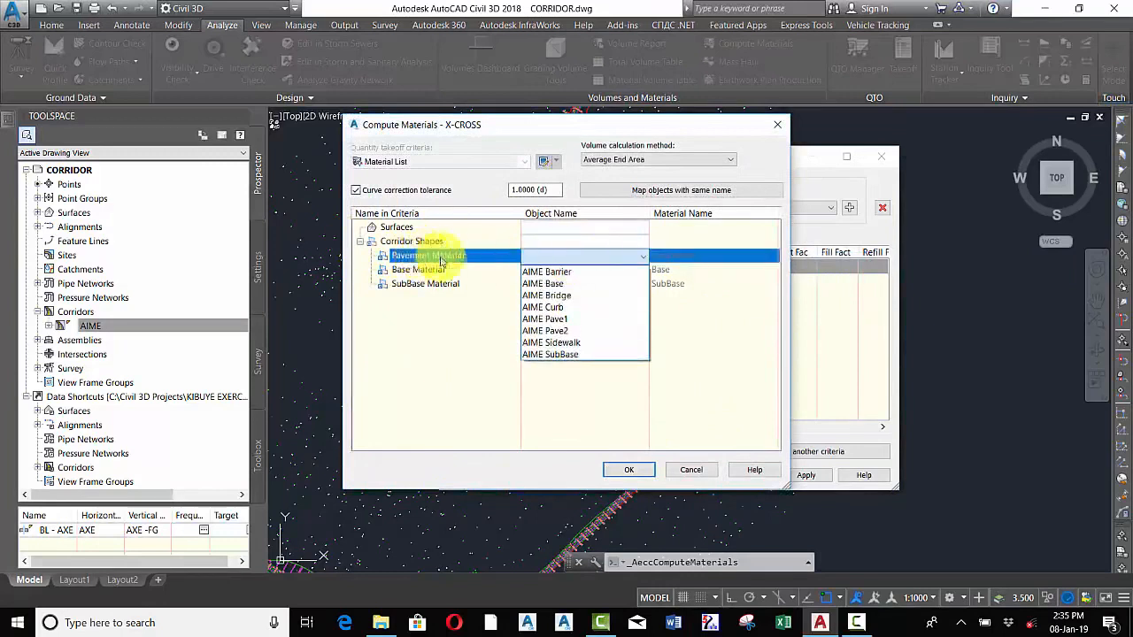
{"action": "left_click", "coordinate": [563, 322]}
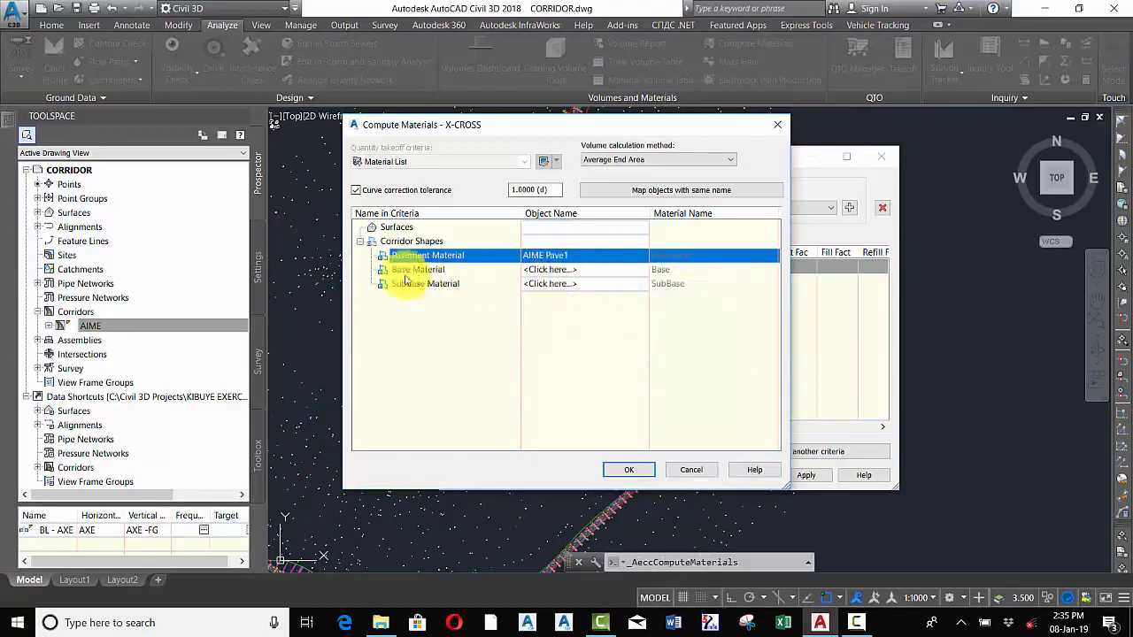
{"action": "left_click", "coordinate": [557, 272]}
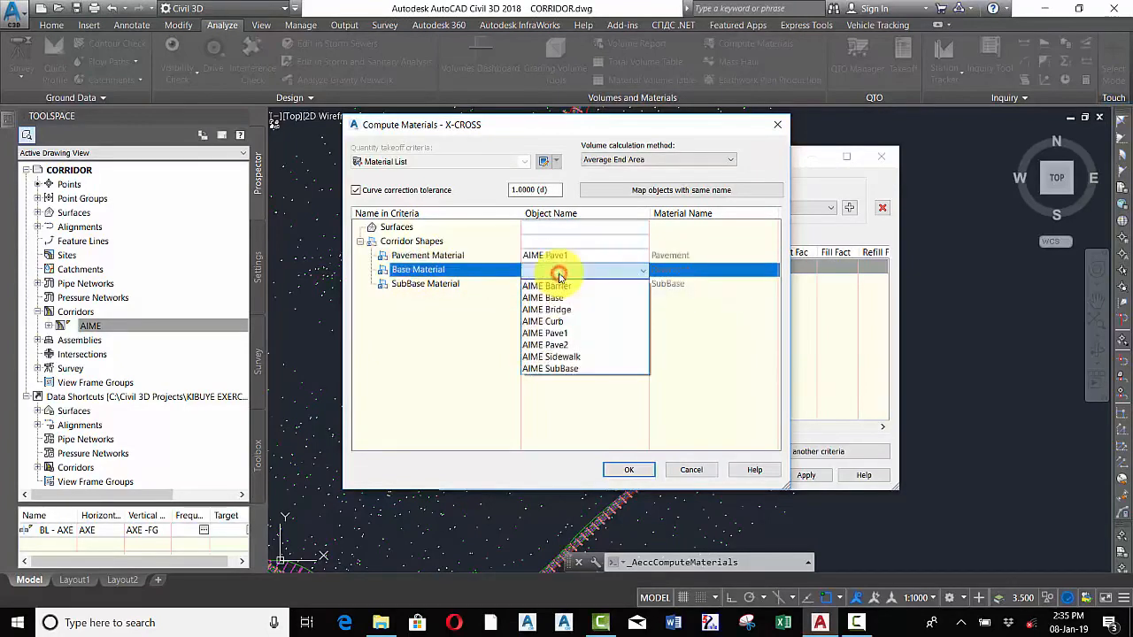
{"action": "left_click", "coordinate": [555, 300]}
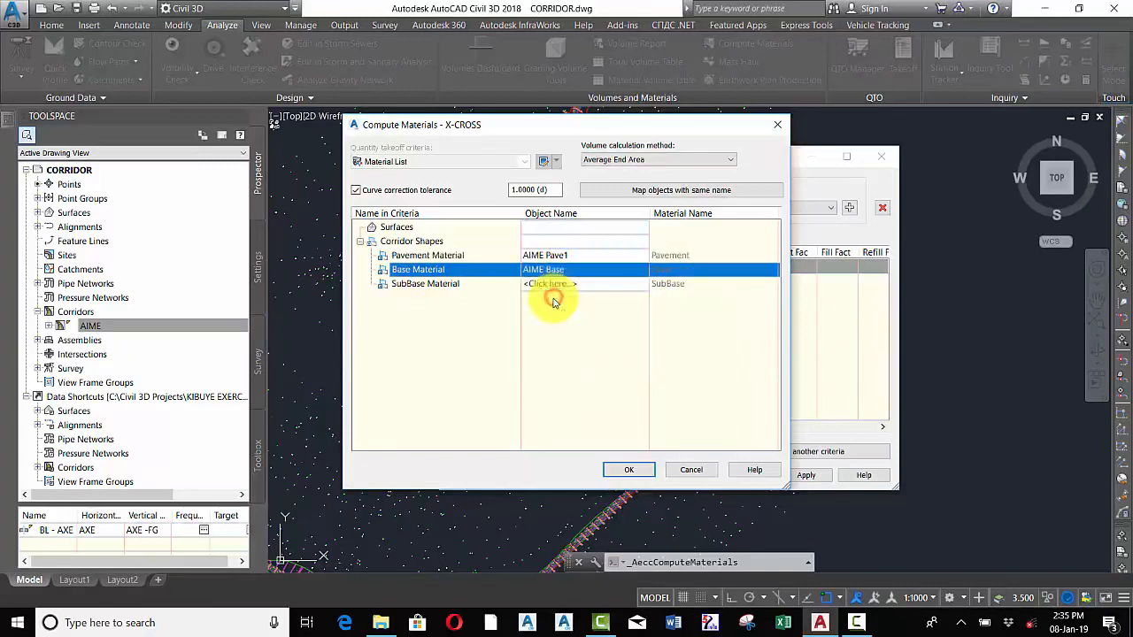
{"action": "left_click", "coordinate": [546, 284]}
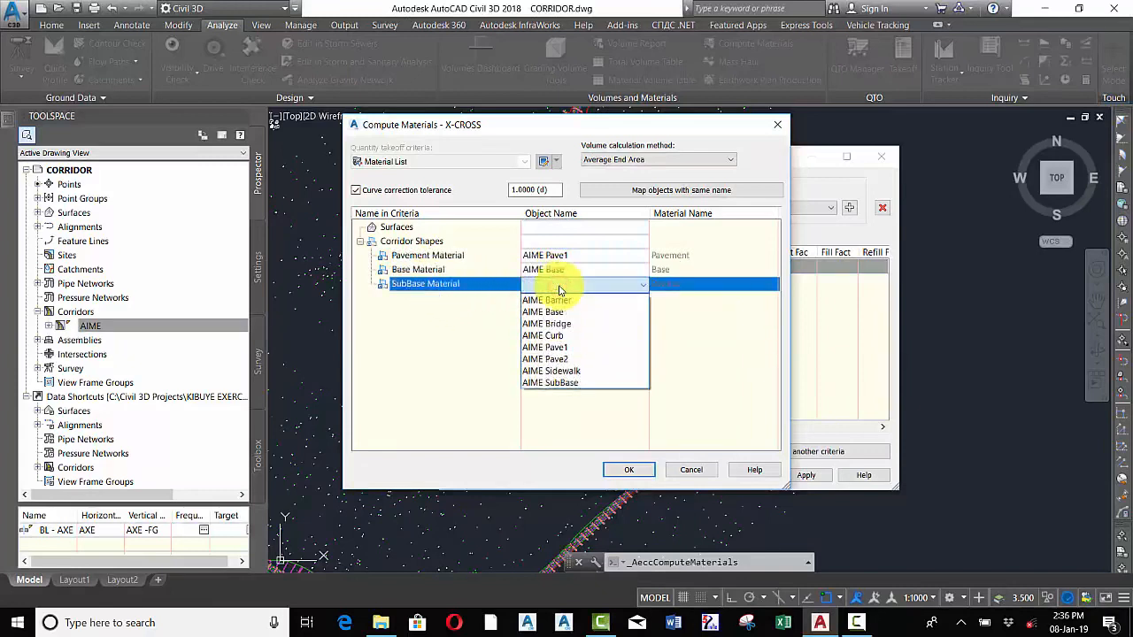
{"action": "left_click", "coordinate": [563, 385]}
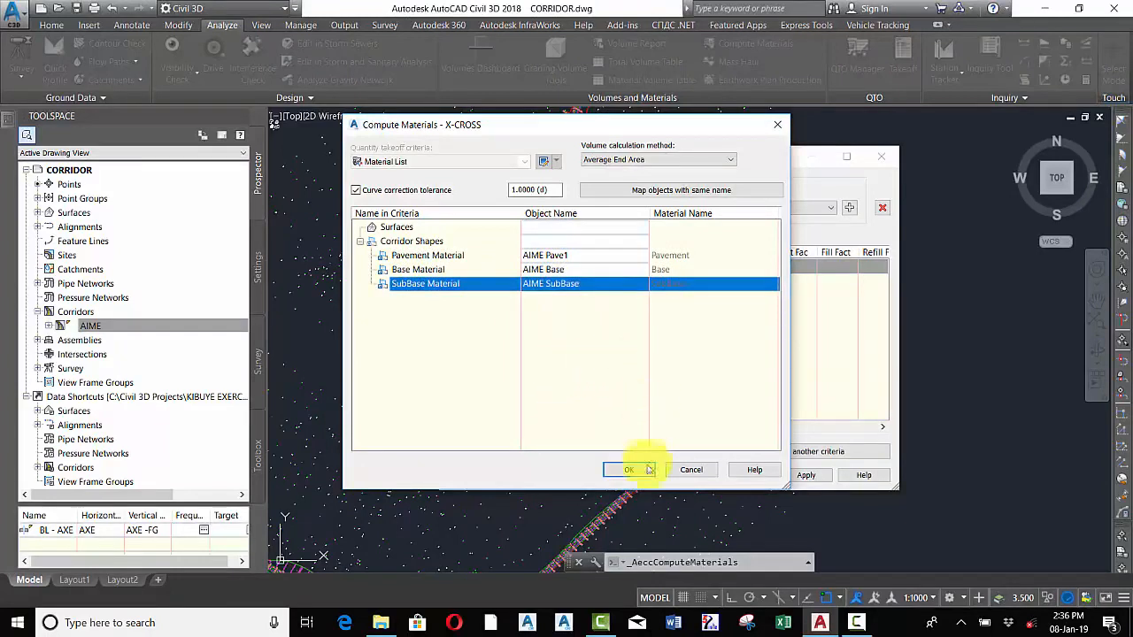
{"action": "left_click", "coordinate": [619, 470]}
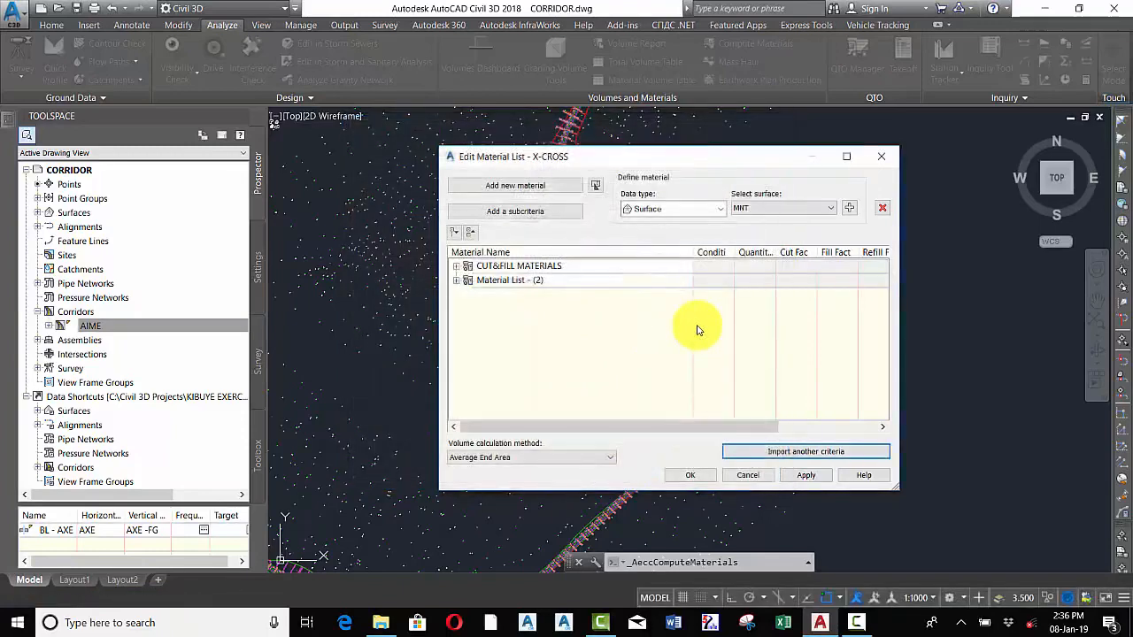
Expand the Material List criteria and add a new material named Pavement2
{"action": "left_click", "coordinate": [456, 281]}
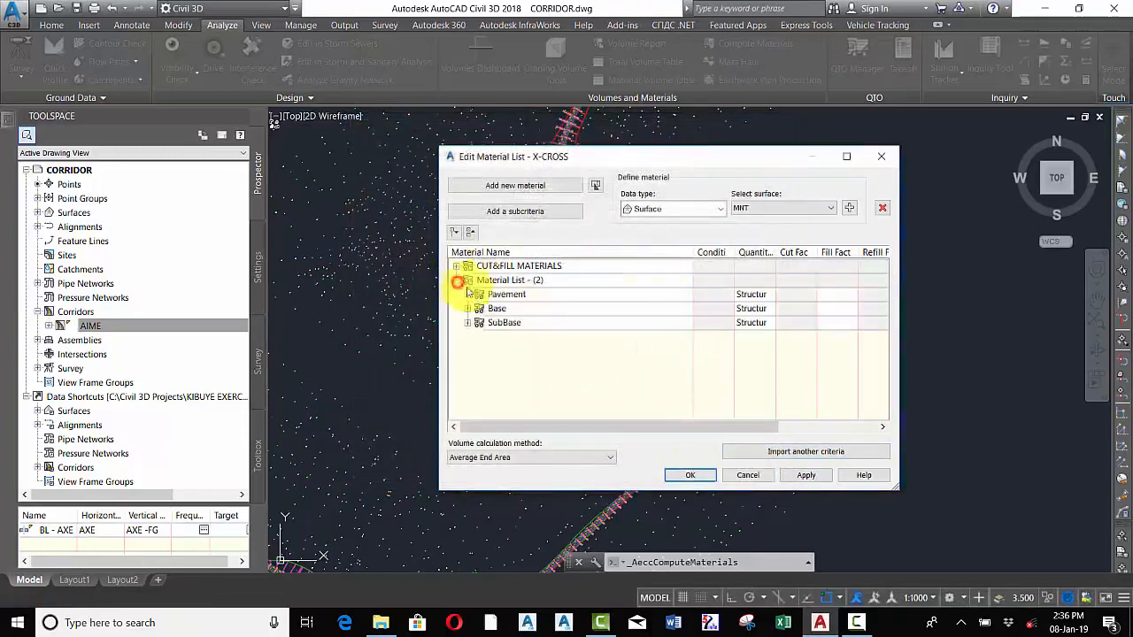
{"action": "left_click", "coordinate": [591, 293]}
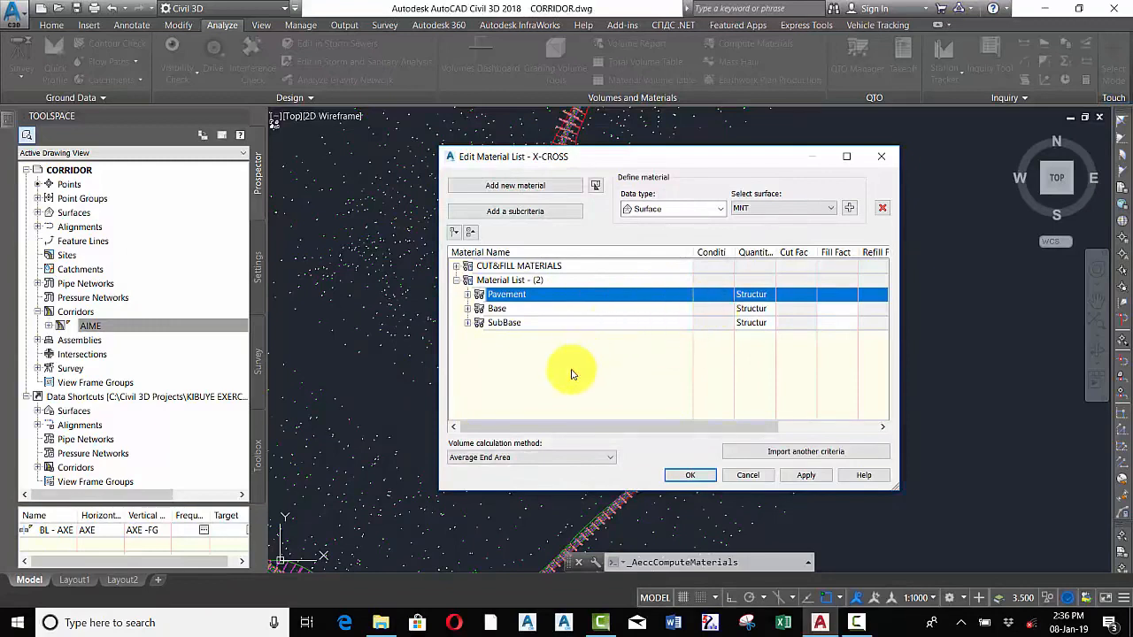
{"action": "left_click", "coordinate": [494, 187]}
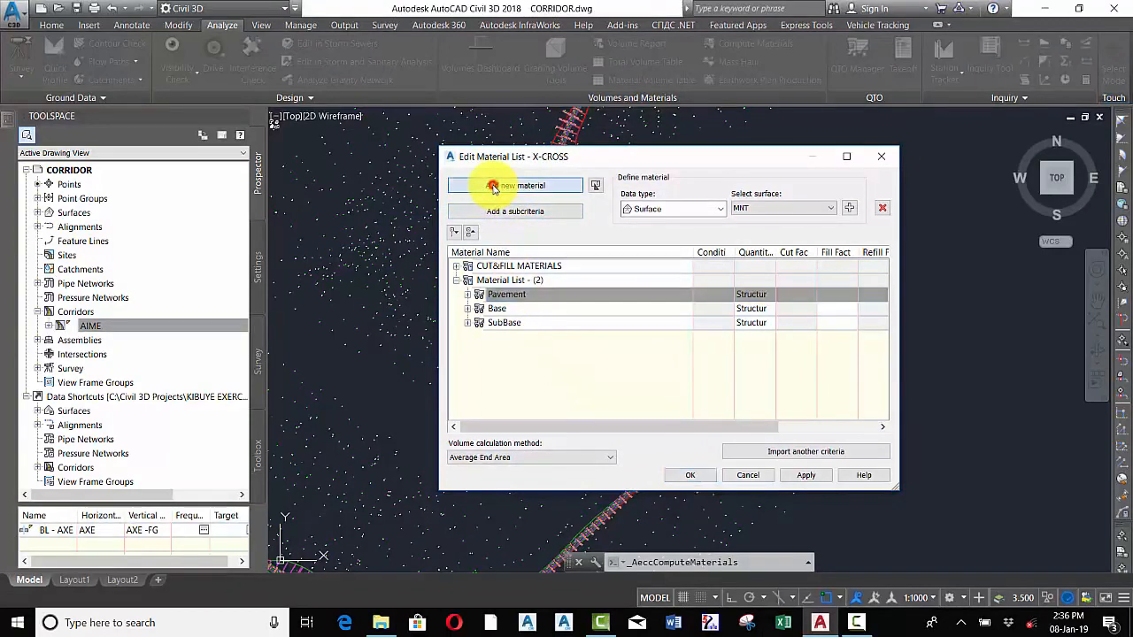
{"action": "left_click", "coordinate": [548, 337]}
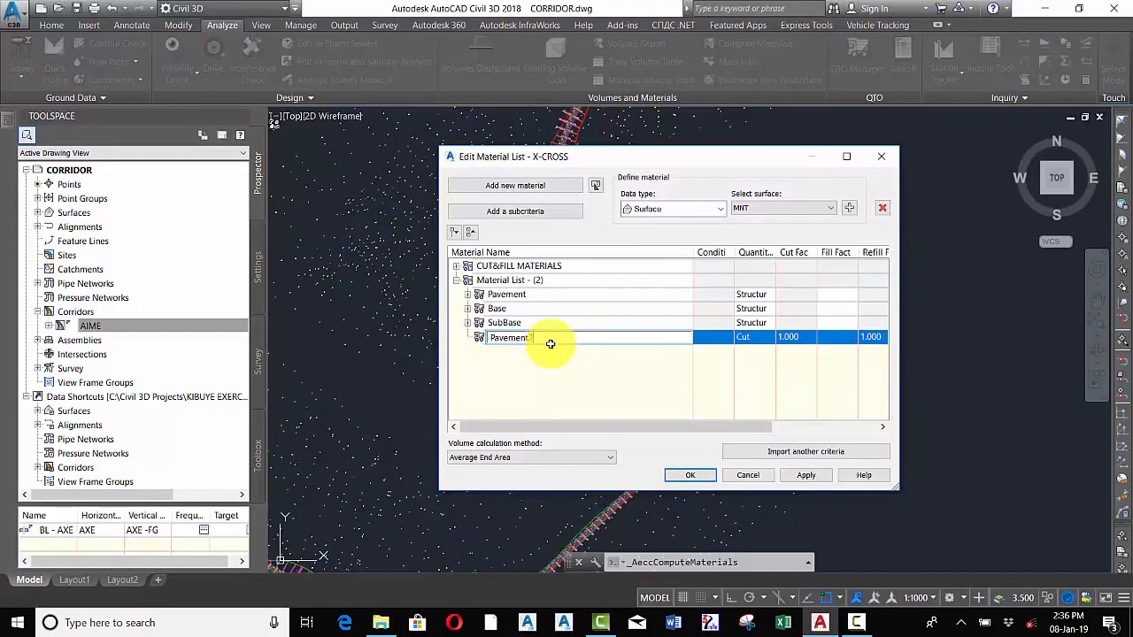
{"action": "left_click", "coordinate": [581, 362]}
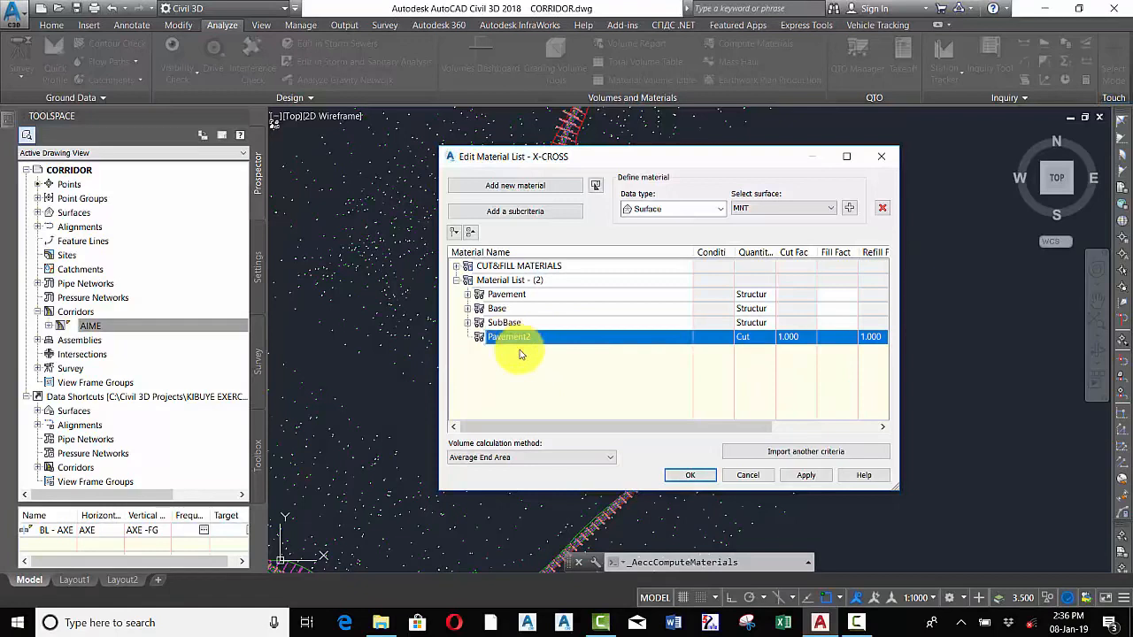
Try to add the AIME Pave2 corridor shape to the Pavement2 material, dismissing the warning
{"action": "left_click", "coordinate": [705, 210]}
{"action": "left_click", "coordinate": [670, 234]}
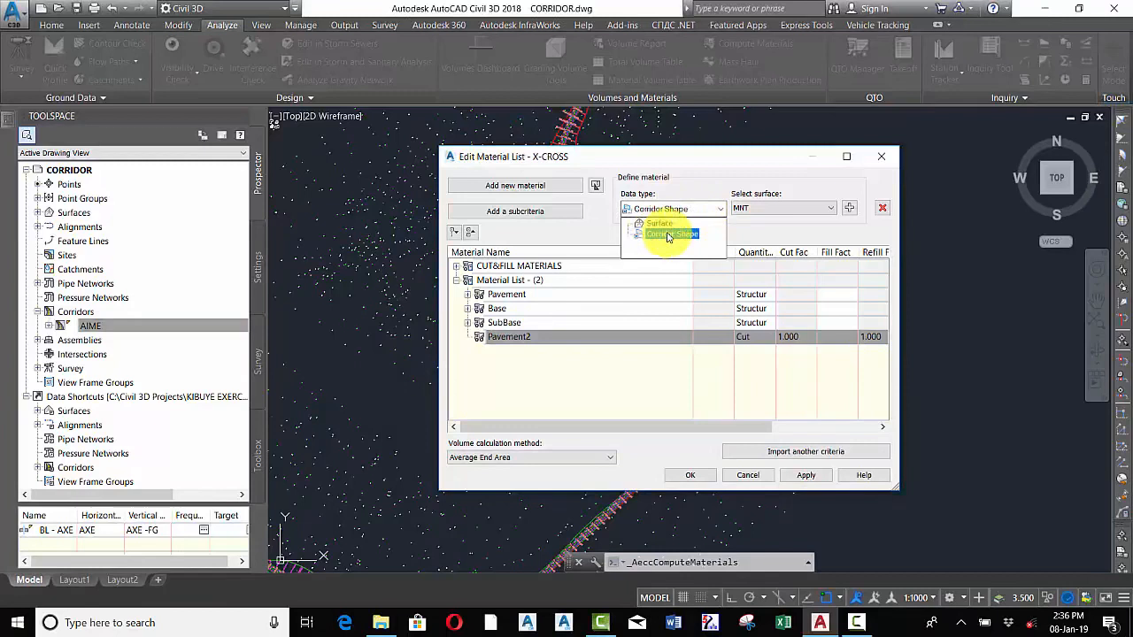
{"action": "left_click", "coordinate": [669, 234]}
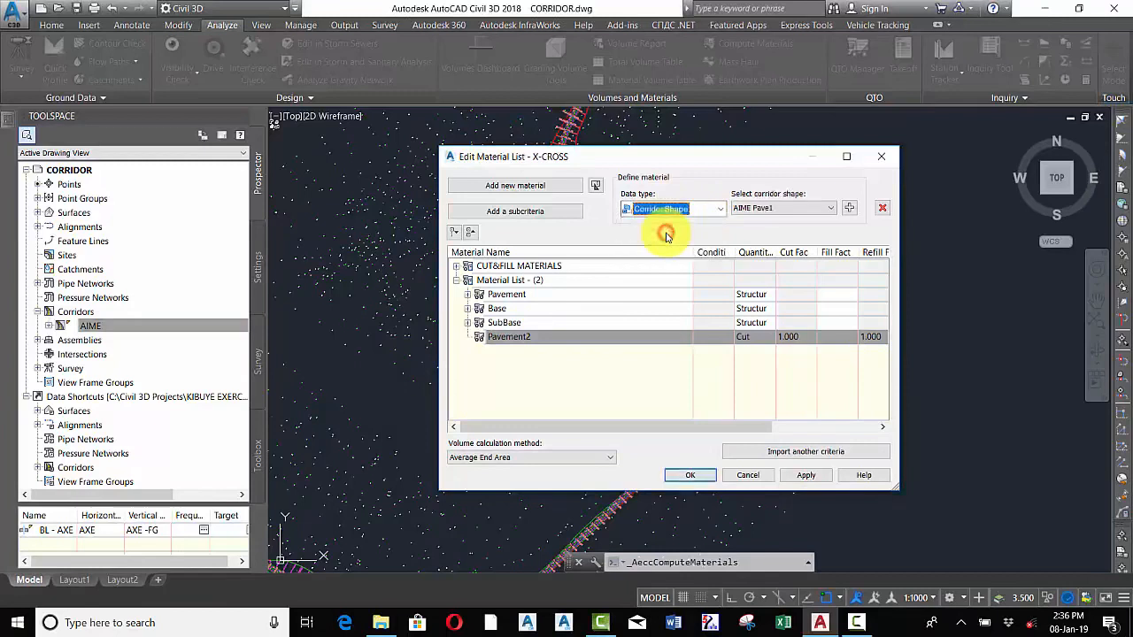
{"action": "left_click", "coordinate": [802, 214]}
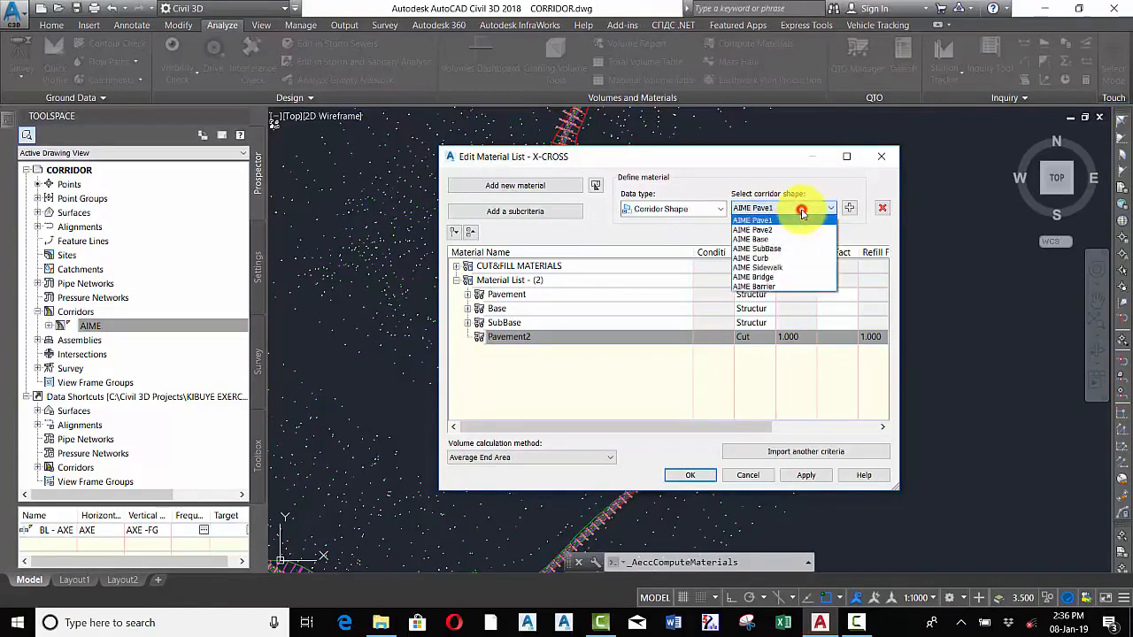
{"action": "left_click", "coordinate": [757, 230]}
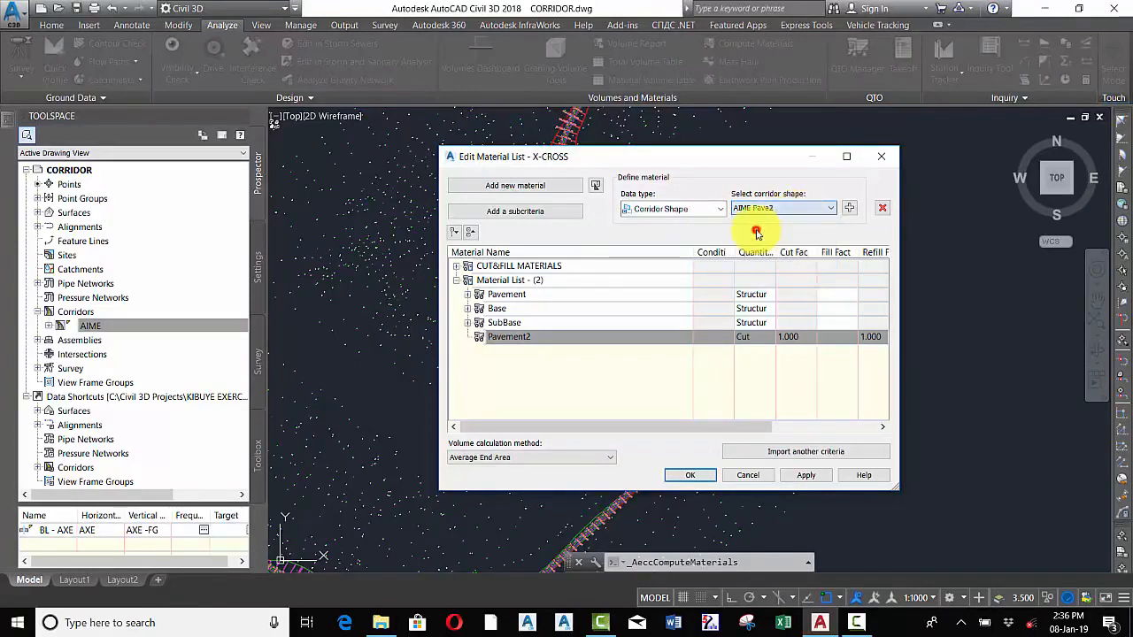
{"action": "left_click", "coordinate": [850, 209]}
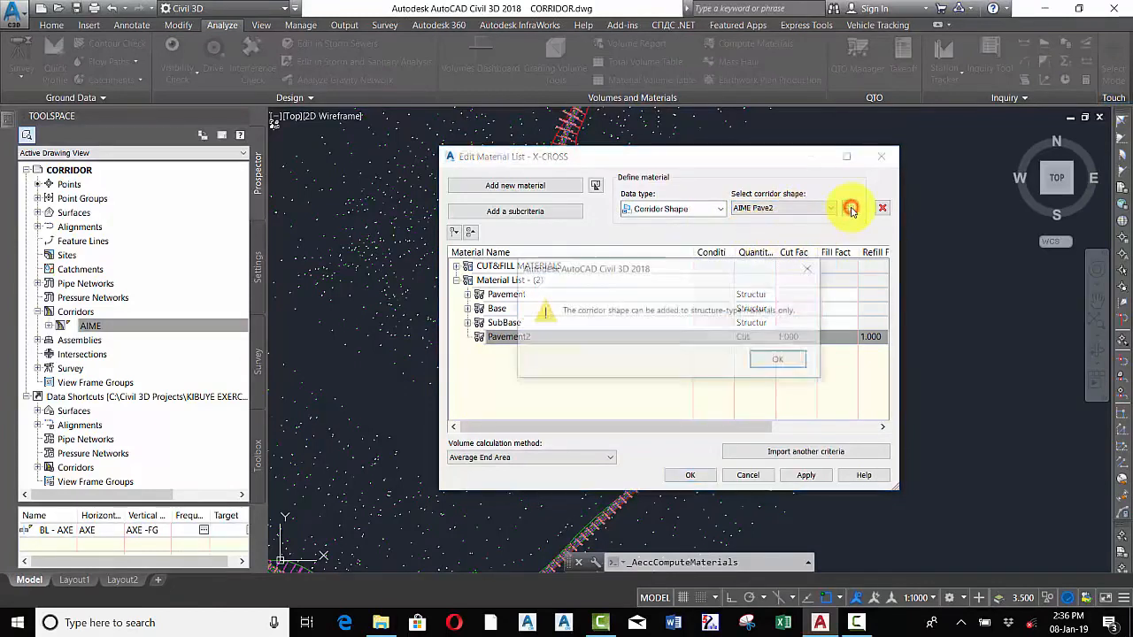
{"action": "left_click", "coordinate": [777, 358]}
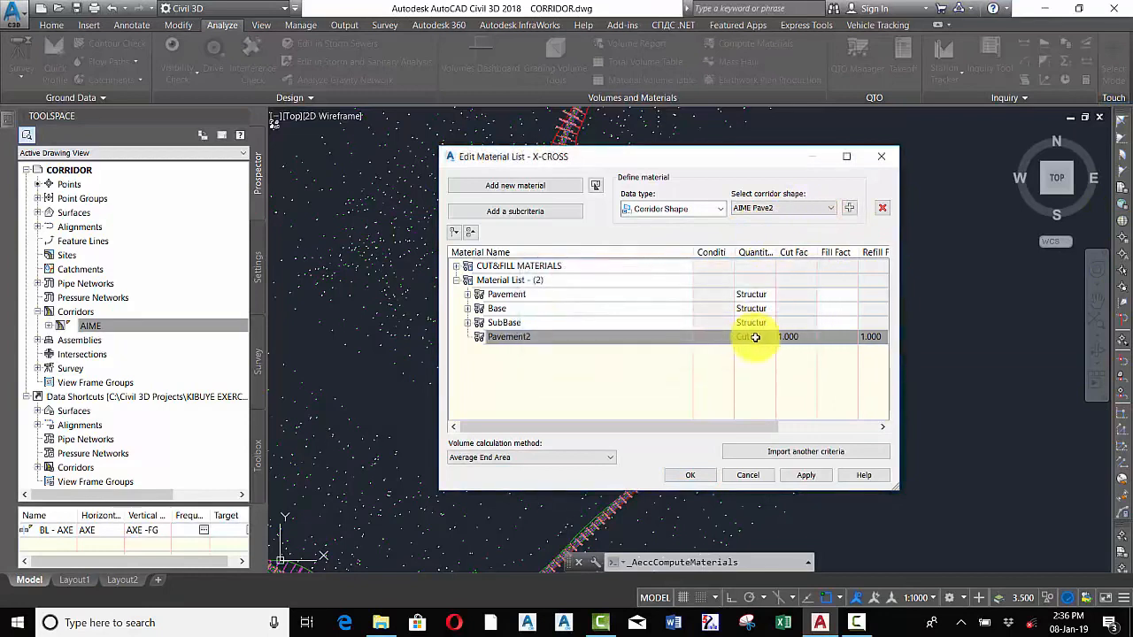
Set the Pavement2 material's quantity type to Structures
{"action": "left_click", "coordinate": [755, 336]}
{"action": "left_click", "coordinate": [748, 337]}
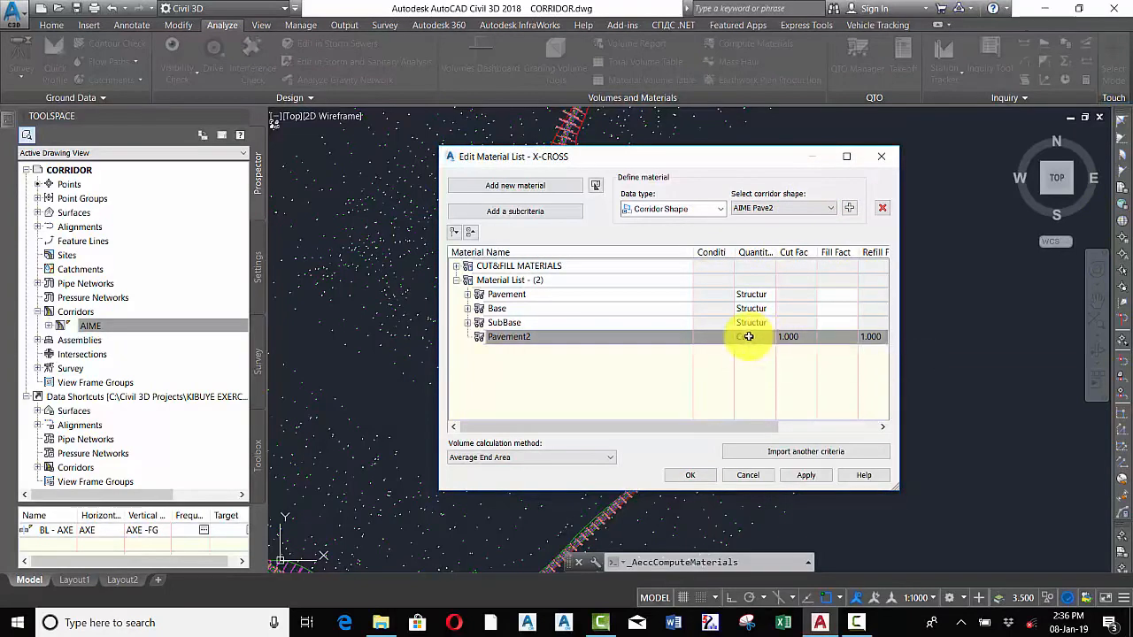
{"action": "left_click", "coordinate": [754, 335]}
{"action": "left_click", "coordinate": [751, 338]}
{"action": "left_click", "coordinate": [748, 339]}
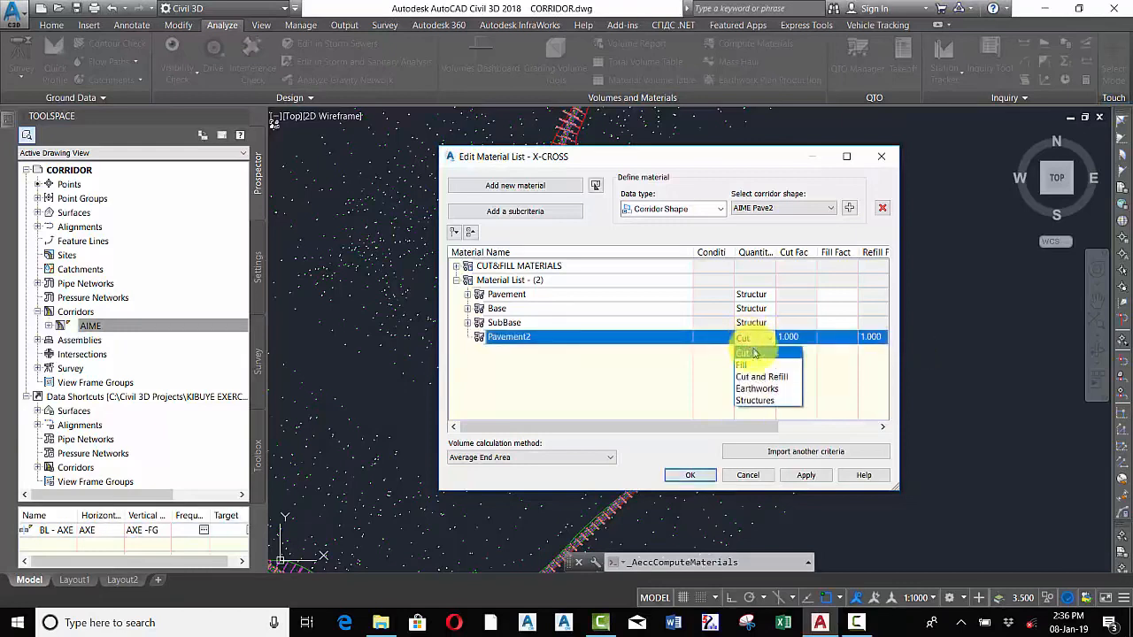
{"action": "left_click", "coordinate": [753, 399]}
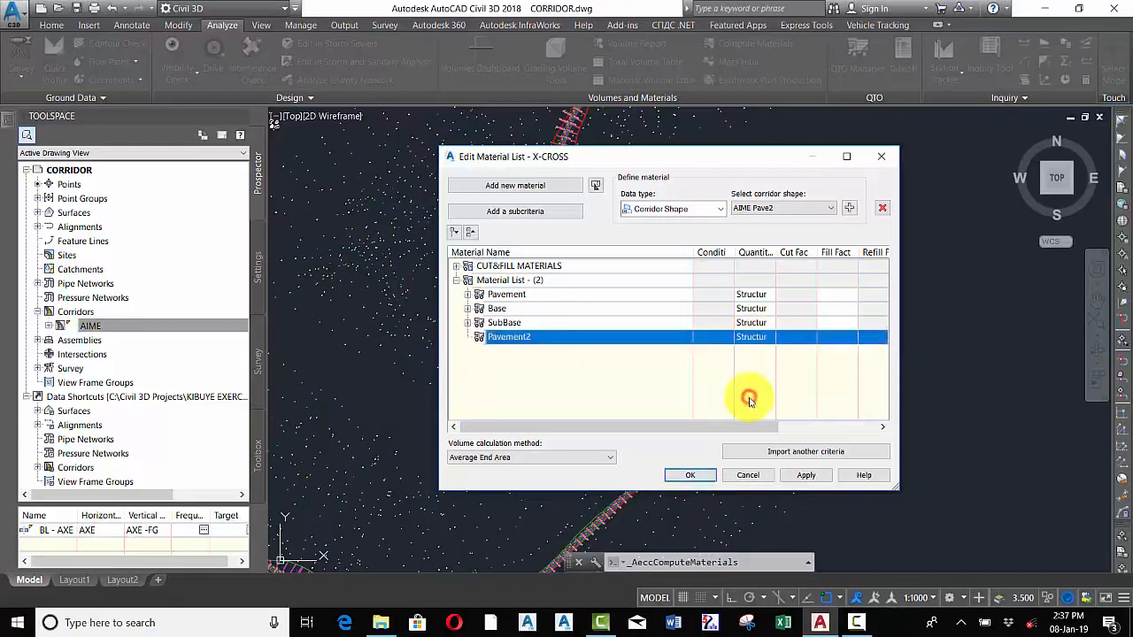
Change Pavement2's quantity type to Cut and try adding the AIME Pave2 corridor shape
{"action": "left_click", "coordinate": [753, 339]}
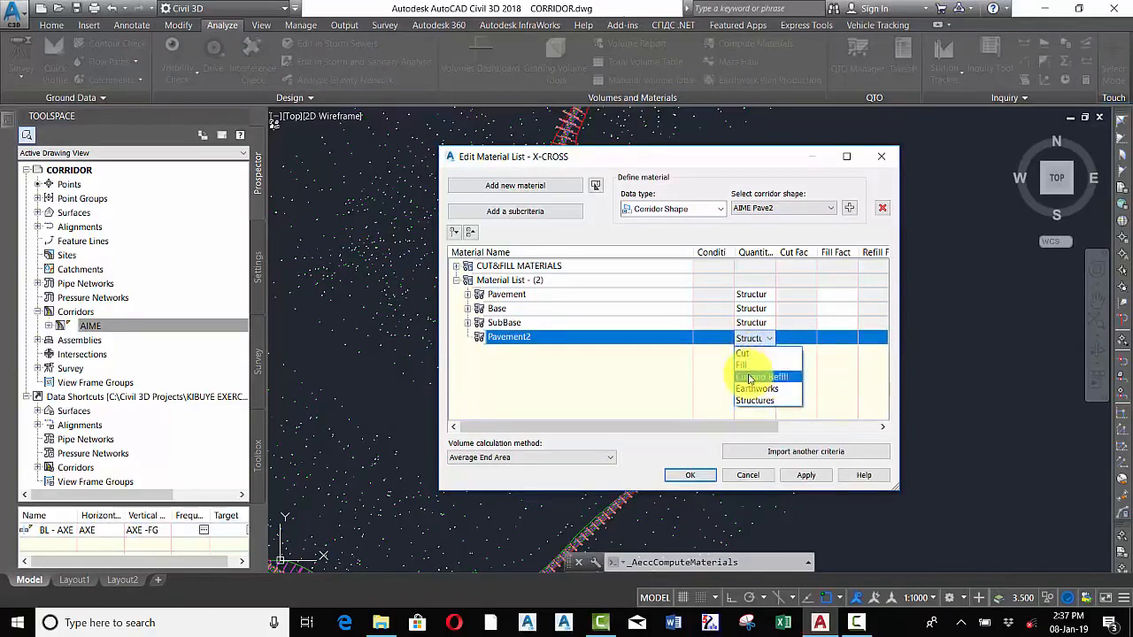
{"action": "left_click", "coordinate": [748, 354]}
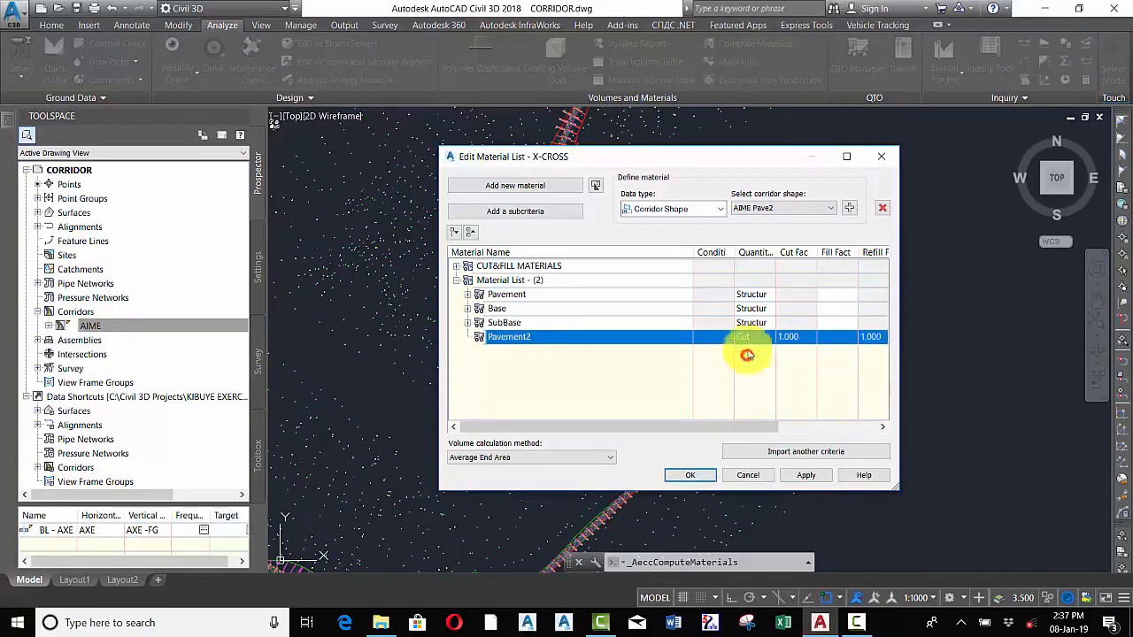
{"action": "left_click", "coordinate": [848, 209]}
Set Pavement2's quantity type to Structures and add the AIME Pave2 corridor shape to it
{"action": "left_click", "coordinate": [771, 356]}
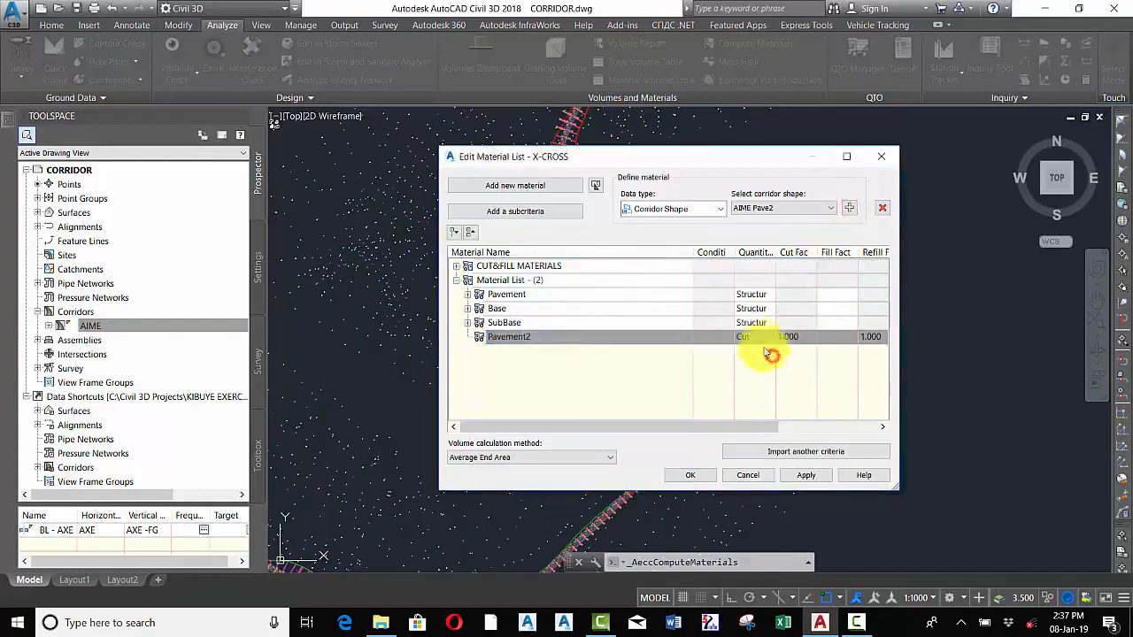
{"action": "left_click", "coordinate": [743, 337]}
{"action": "left_click", "coordinate": [743, 337]}
{"action": "left_click", "coordinate": [751, 402]}
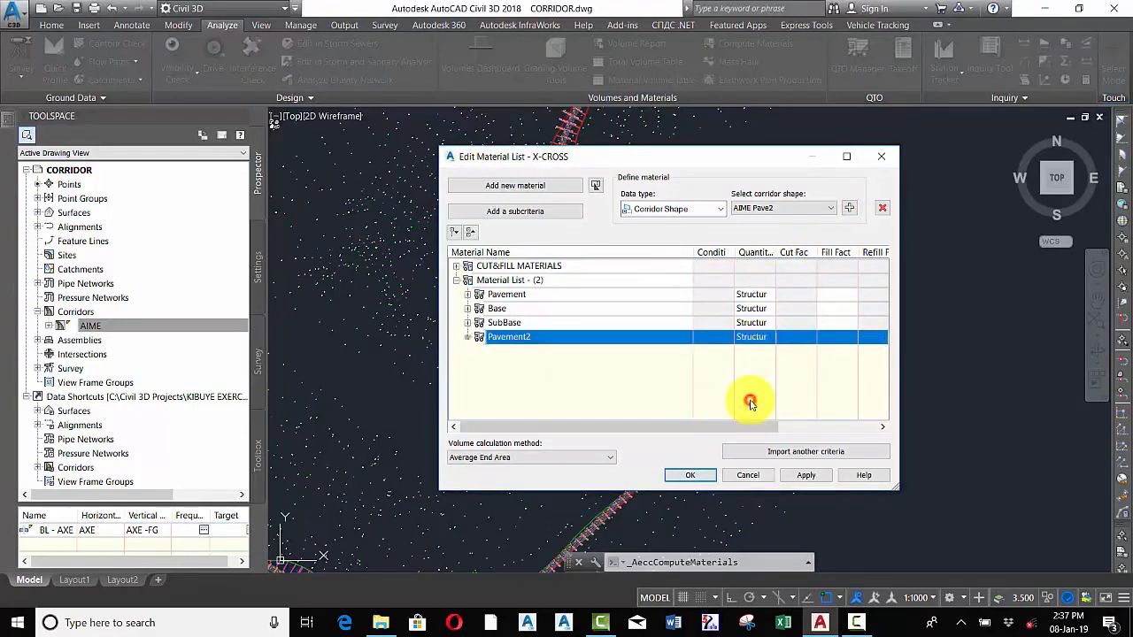
{"action": "left_click", "coordinate": [849, 208]}
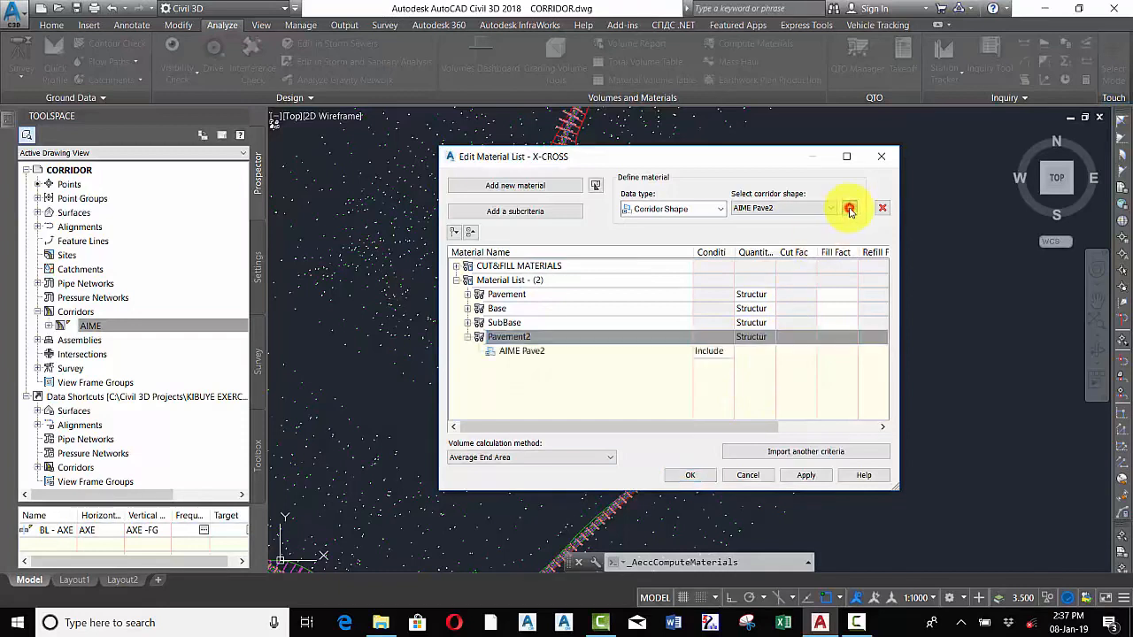
Collapse the Pavement2 entry and accept the edited material list
{"action": "left_click", "coordinate": [566, 338]}
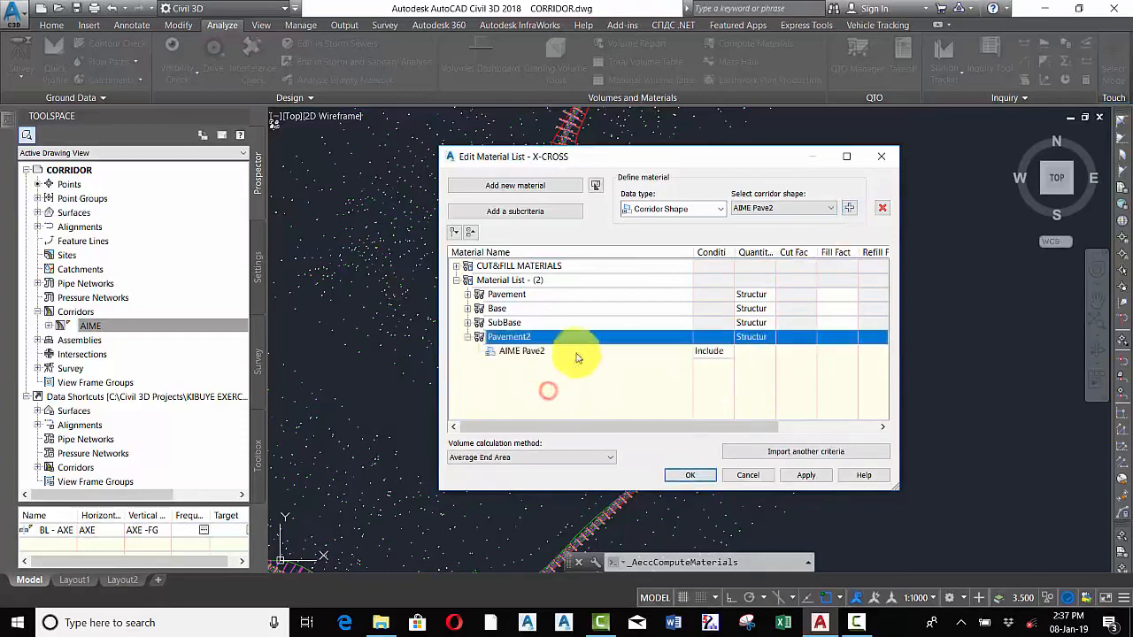
{"action": "left_click", "coordinate": [467, 338]}
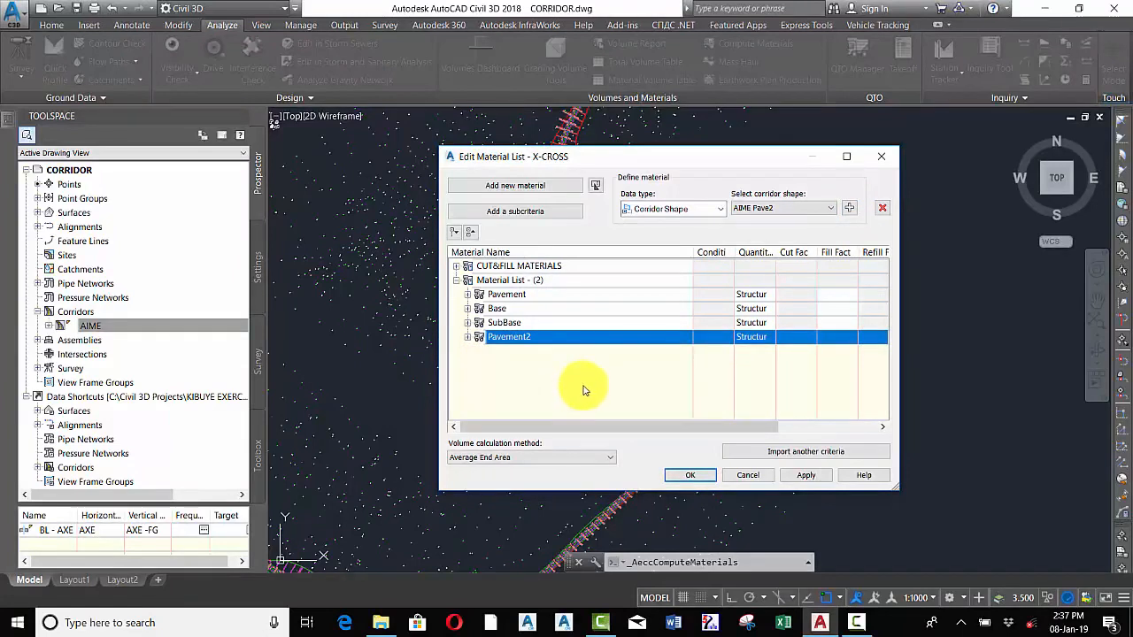
{"action": "left_click", "coordinate": [686, 474]}
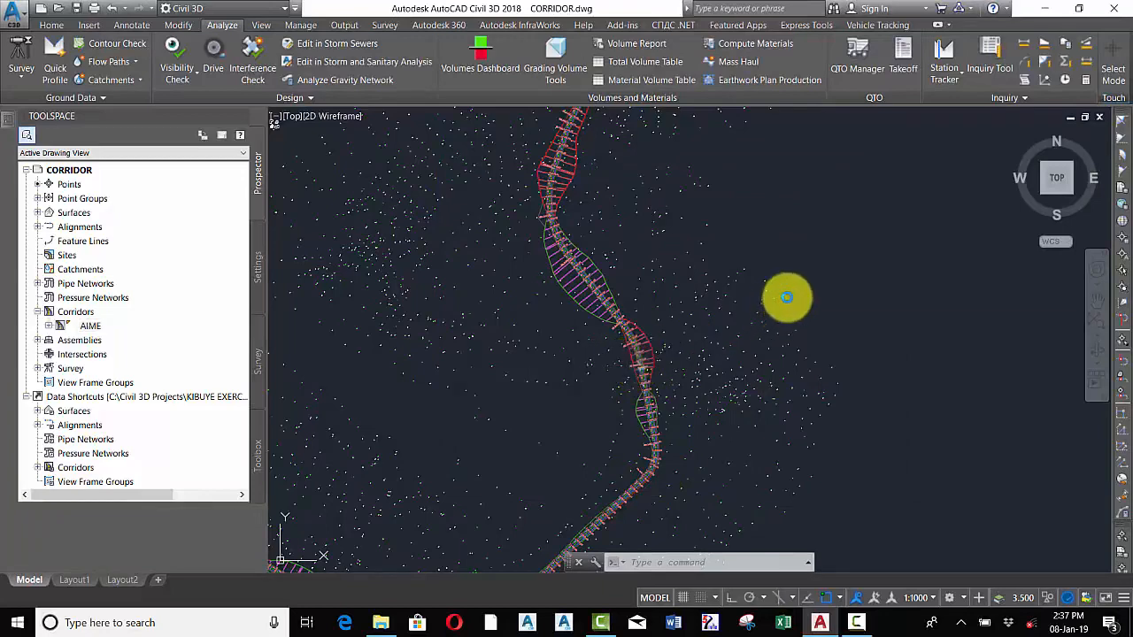
Zoom in on the corridor to examine the assembly's cross-section shapes
{"action": "scroll", "coordinate": [787, 298], "scroll_direction": "down", "scroll_amount": 2}
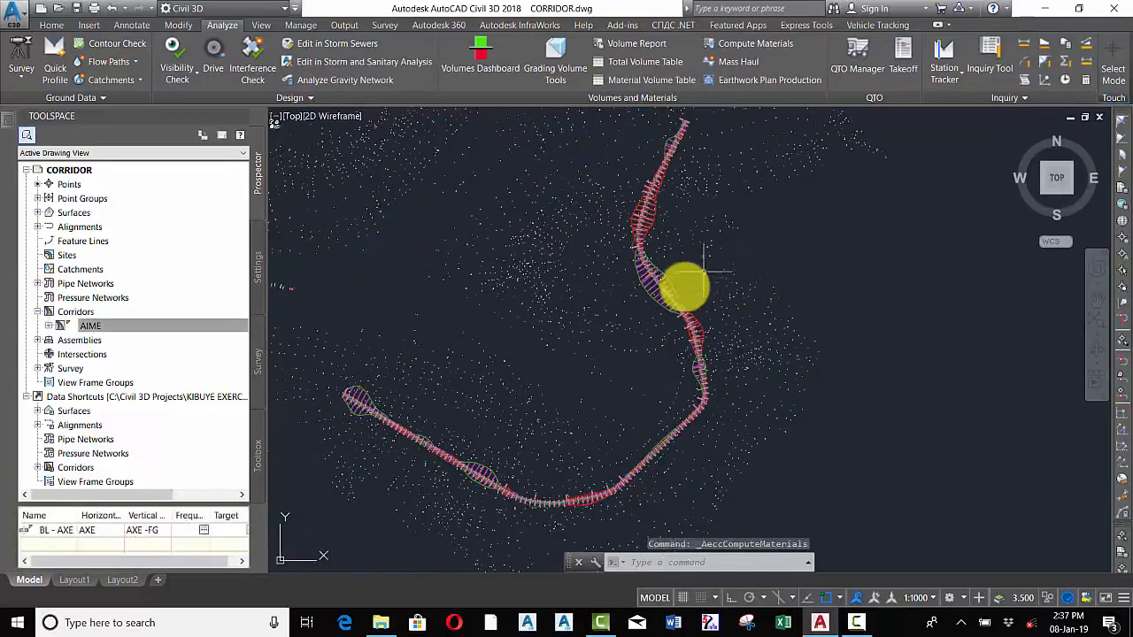
{"action": "scroll", "coordinate": [668, 306], "scroll_direction": "down", "scroll_amount": 6}
{"action": "middle_click", "coordinate": [685, 309]}
{"action": "middle_click", "coordinate": [685, 309]}
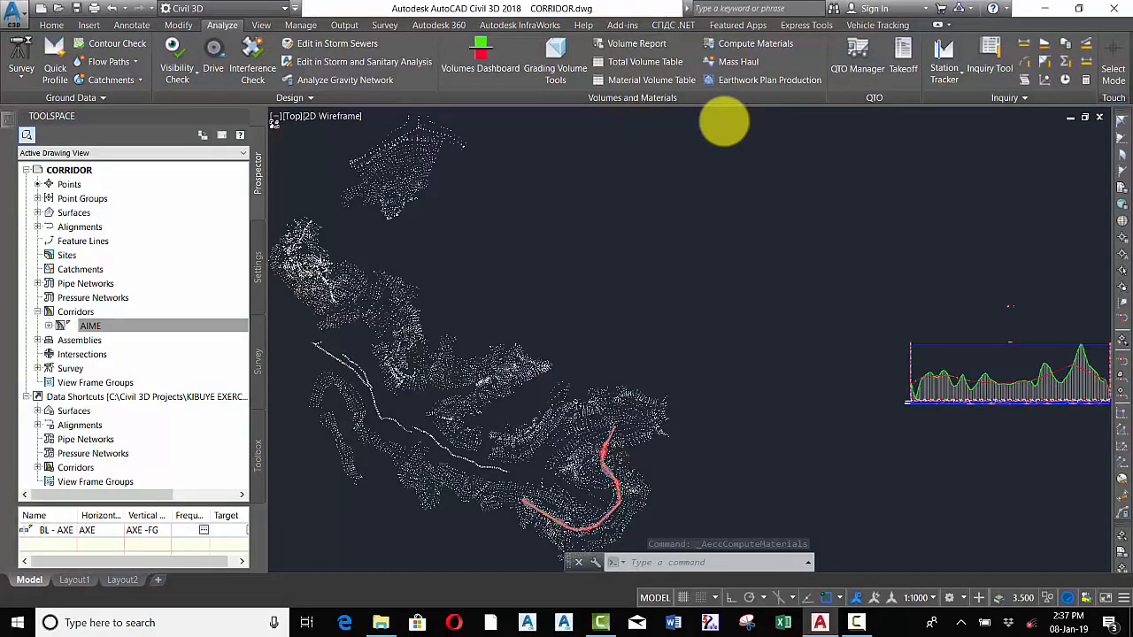
{"action": "scroll", "coordinate": [724, 121], "scroll_direction": "down", "scroll_amount": 7}
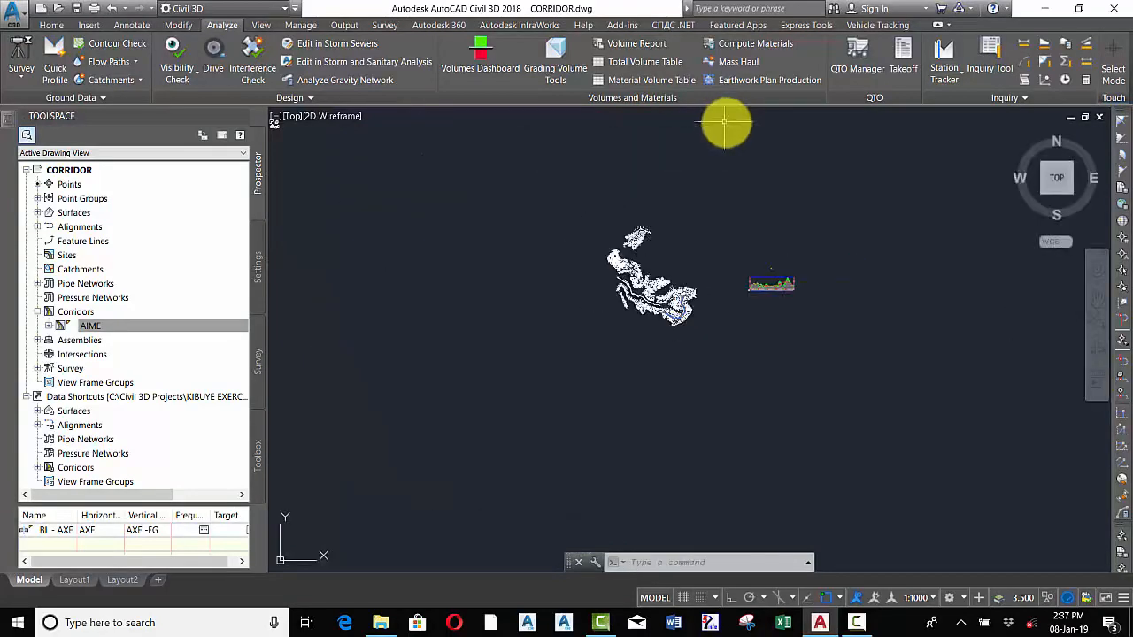
{"action": "scroll", "coordinate": [777, 260], "scroll_direction": "up", "scroll_amount": 8}
{"action": "scroll", "coordinate": [748, 318], "scroll_direction": "up", "scroll_amount": 9}
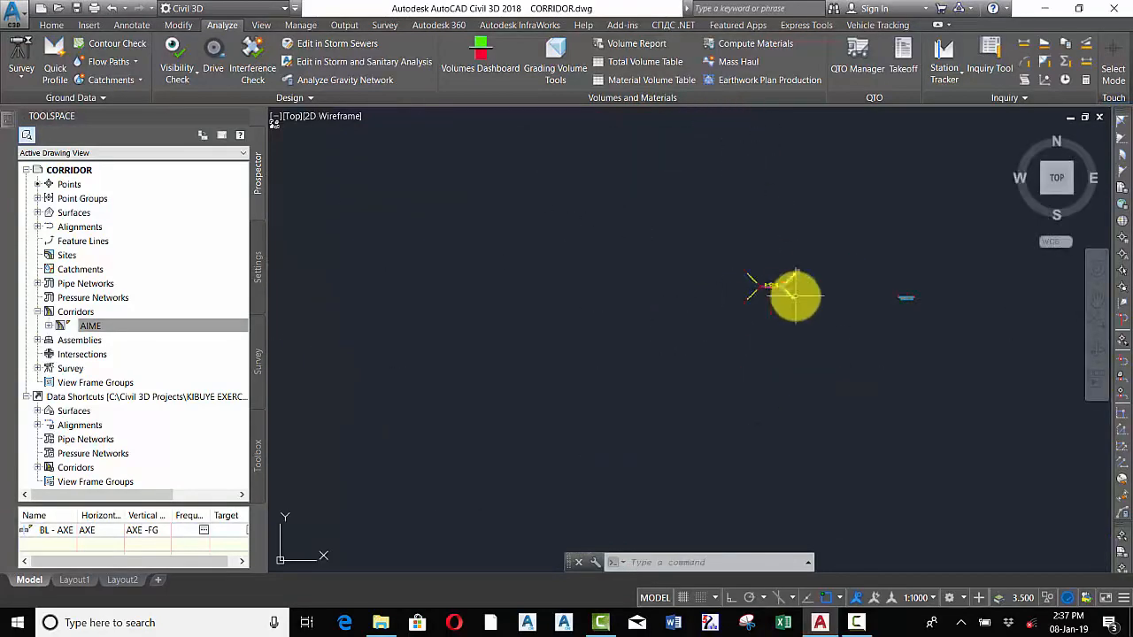
{"action": "scroll", "coordinate": [796, 296], "scroll_direction": "up", "scroll_amount": 6}
{"action": "scroll", "coordinate": [697, 273], "scroll_direction": "up", "scroll_amount": 4}
{"action": "scroll", "coordinate": [602, 243], "scroll_direction": "up", "scroll_amount": 6}
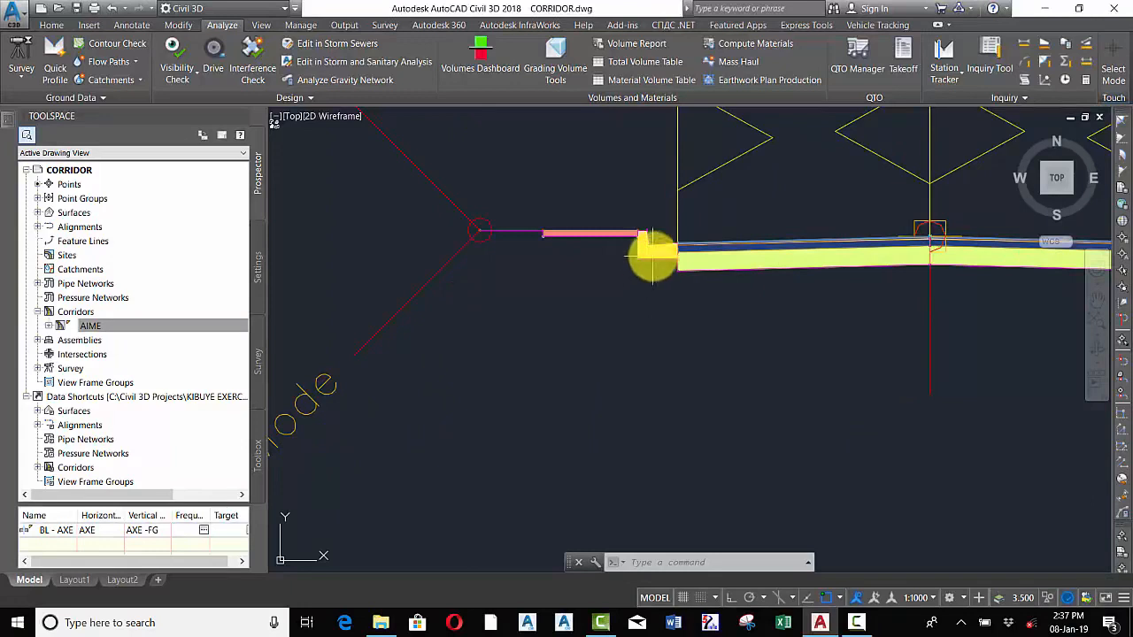
{"action": "scroll", "coordinate": [566, 309], "scroll_direction": "down", "scroll_amount": 3}
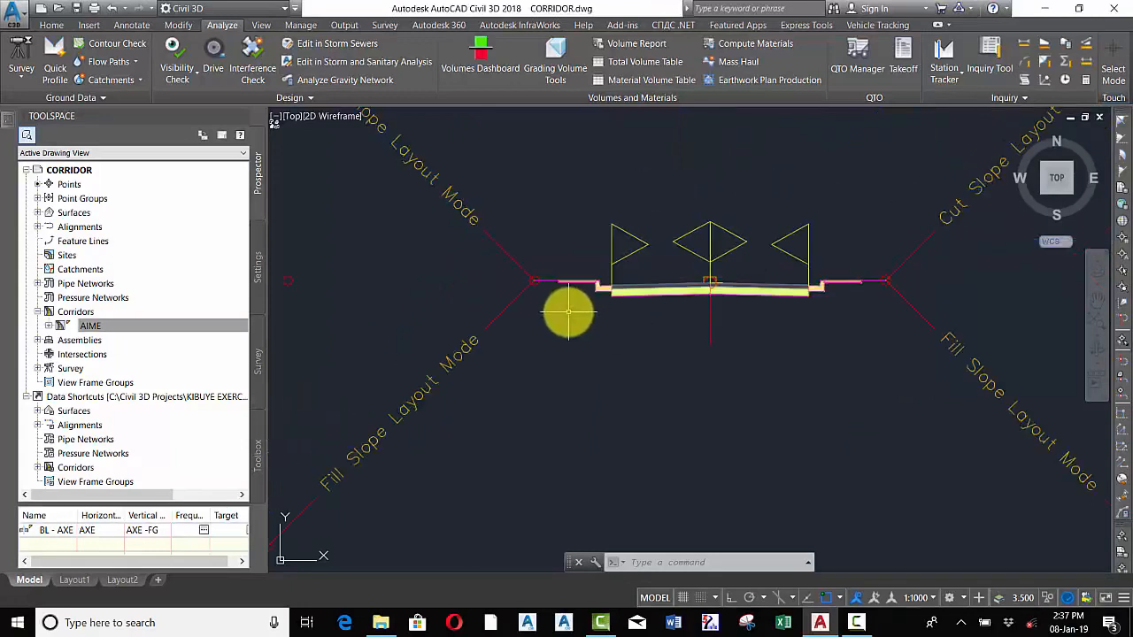
{"action": "scroll", "coordinate": [567, 284], "scroll_direction": "up", "scroll_amount": 3}
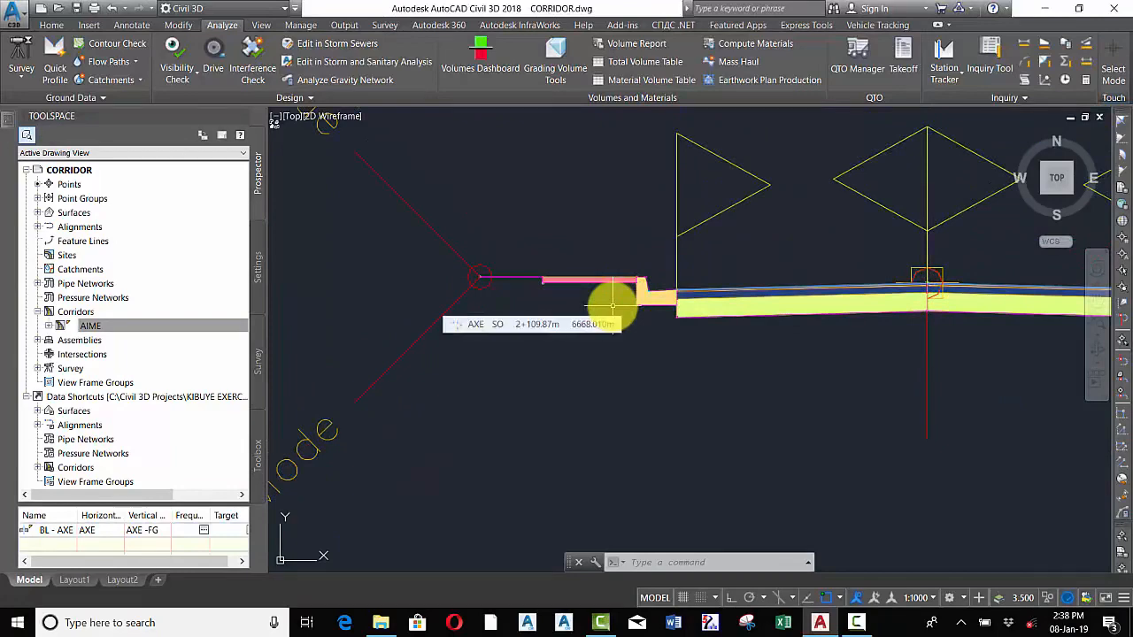
{"action": "scroll", "coordinate": [587, 289], "scroll_direction": "down", "scroll_amount": 3}
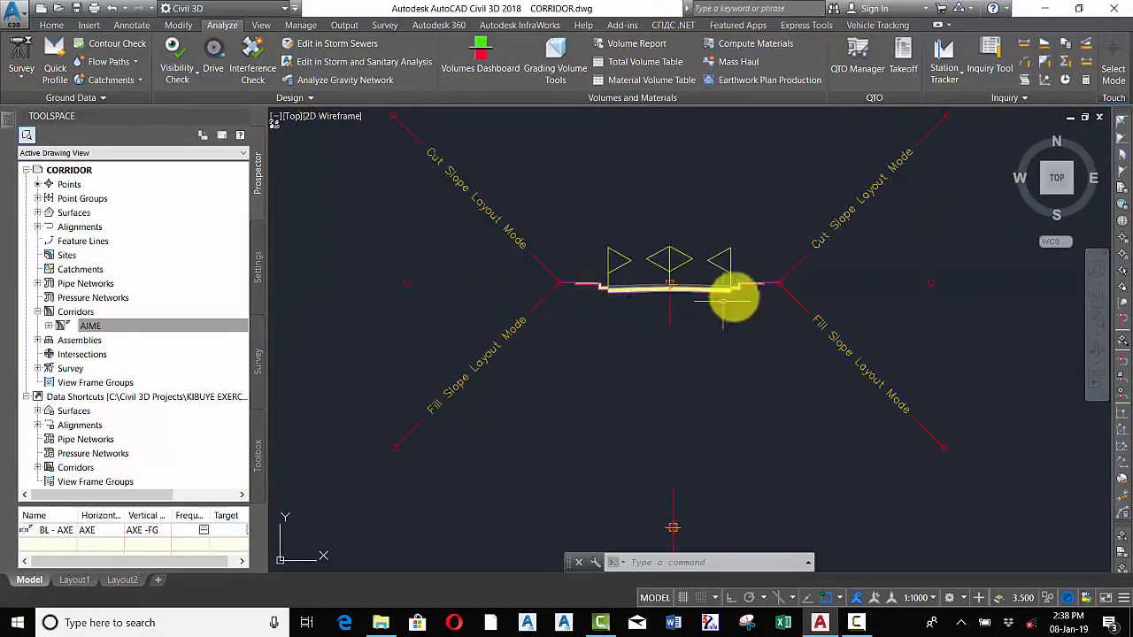
{"action": "scroll", "coordinate": [736, 294], "scroll_direction": "up", "scroll_amount": 3}
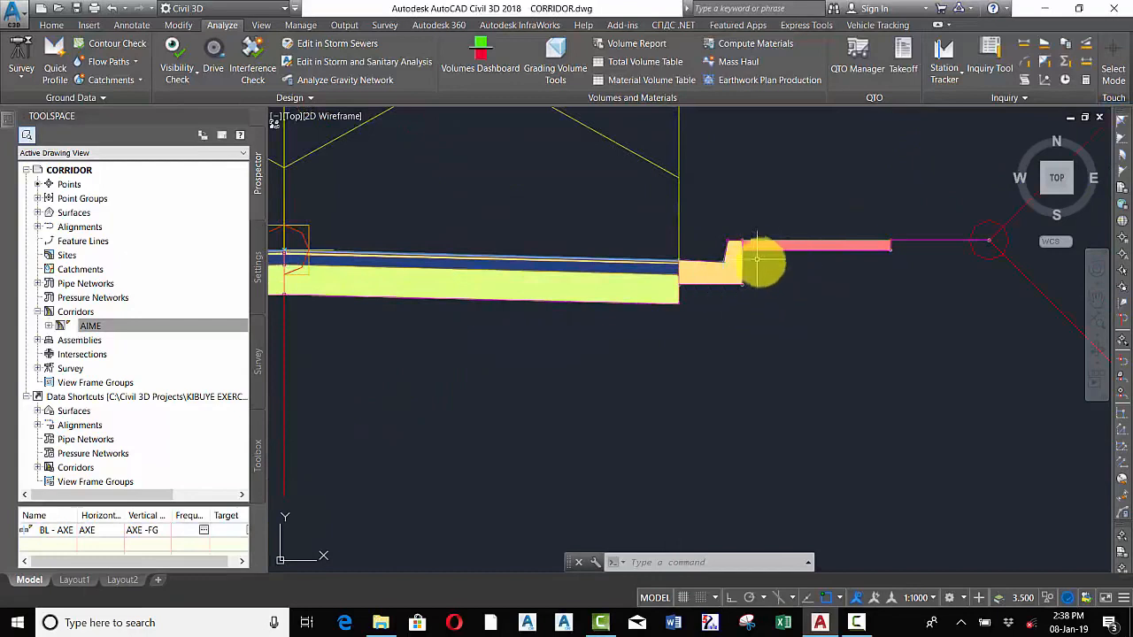
{"action": "scroll", "coordinate": [777, 296], "scroll_direction": "down", "scroll_amount": 3}
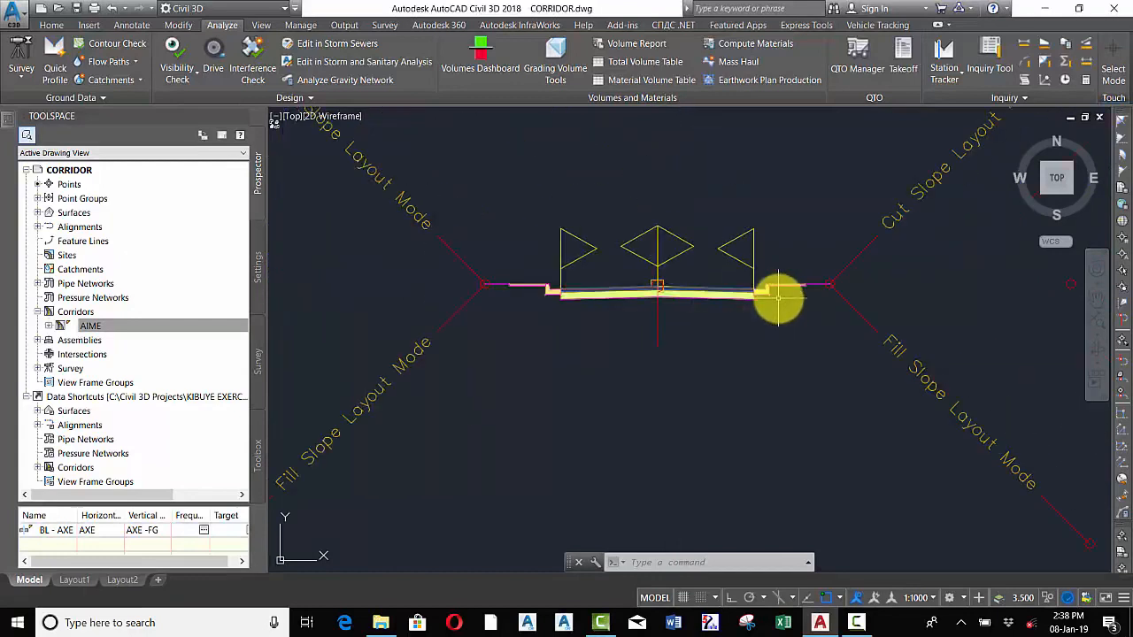
Reopen Compute Materials for AXE and X-CROSS and add a new material named Sidewalks to the Material List
{"action": "left_click", "coordinate": [748, 46]}
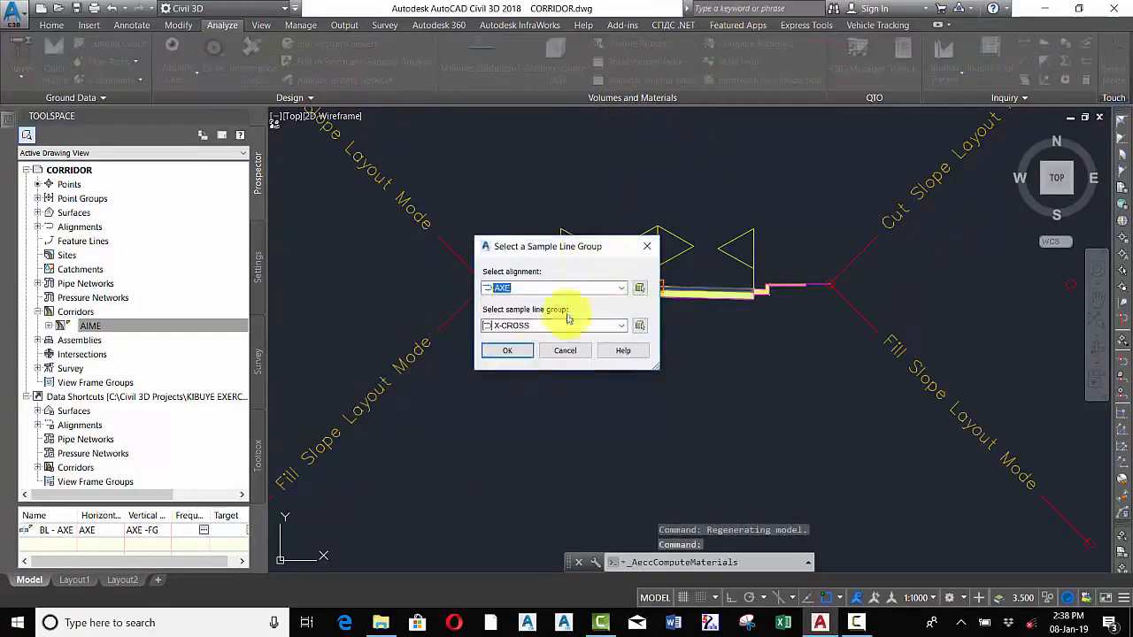
{"action": "left_click", "coordinate": [518, 351]}
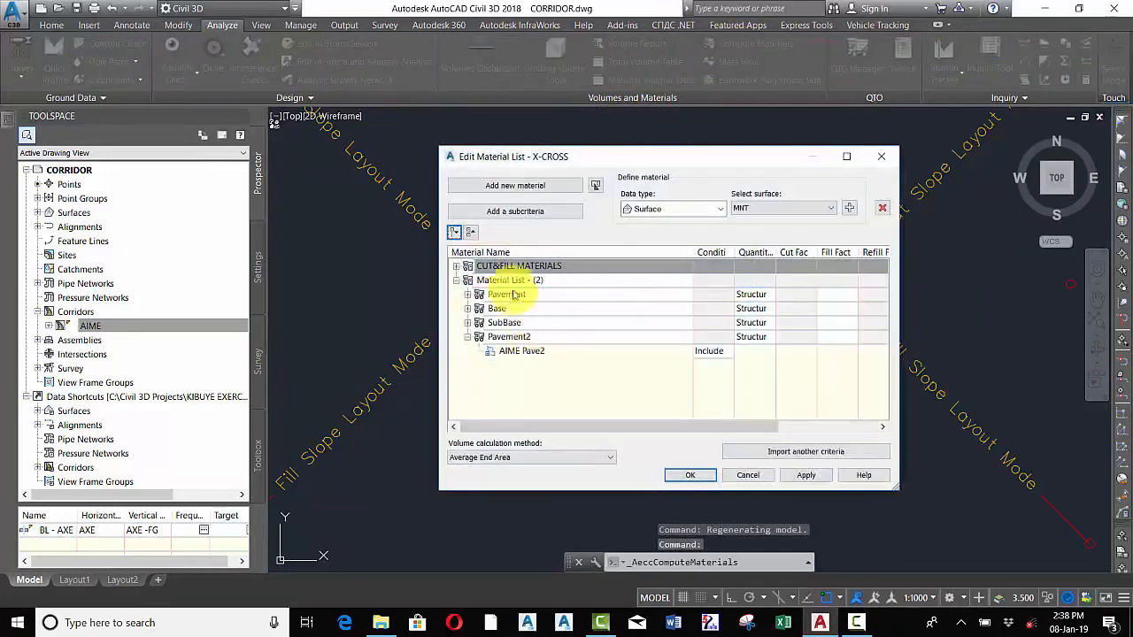
{"action": "left_click", "coordinate": [546, 388]}
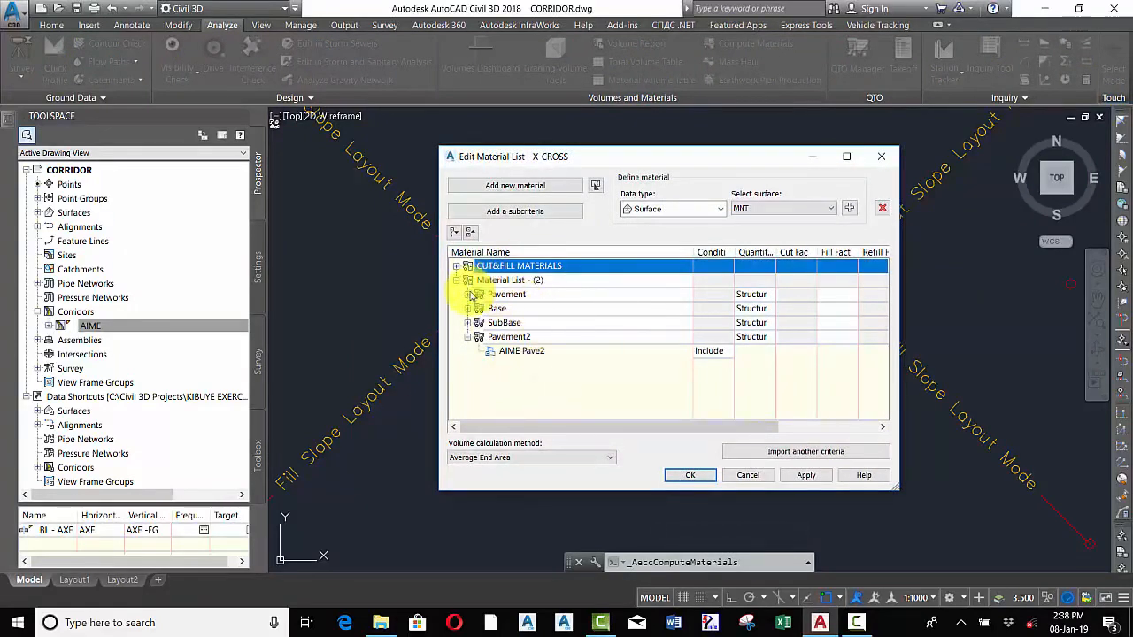
{"action": "left_click", "coordinate": [504, 280]}
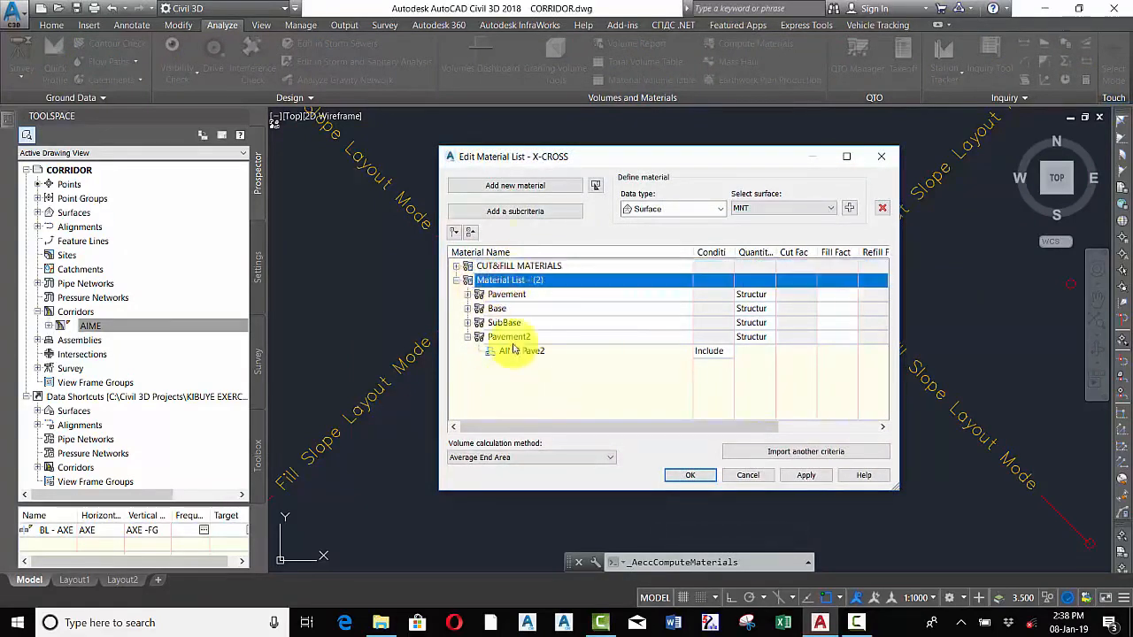
{"action": "left_click", "coordinate": [512, 187]}
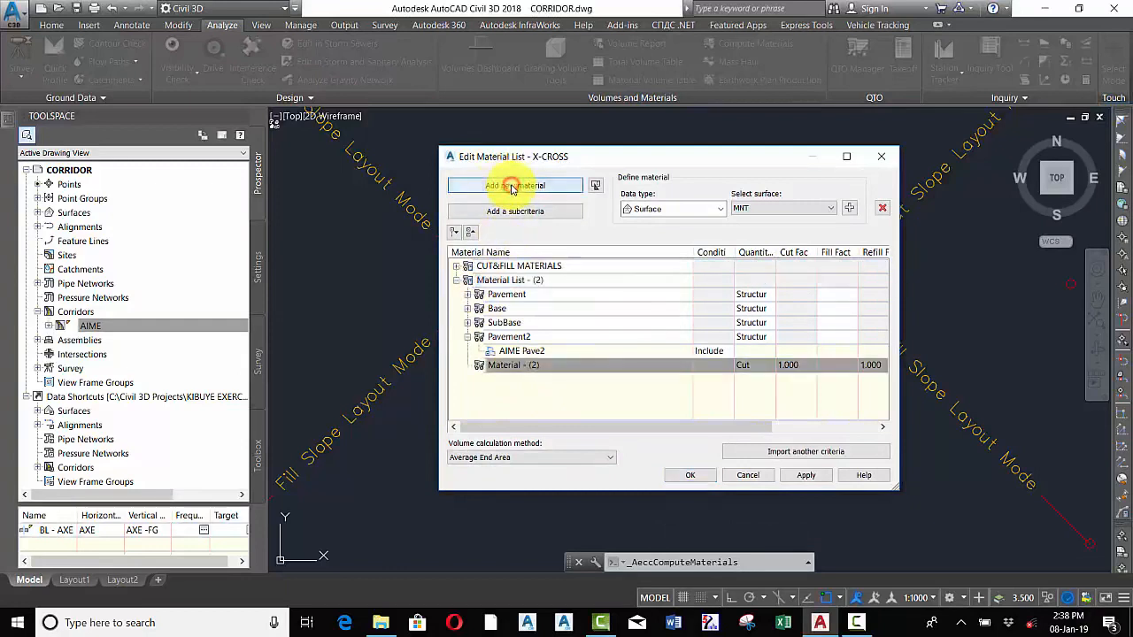
{"action": "left_click", "coordinate": [549, 366]}
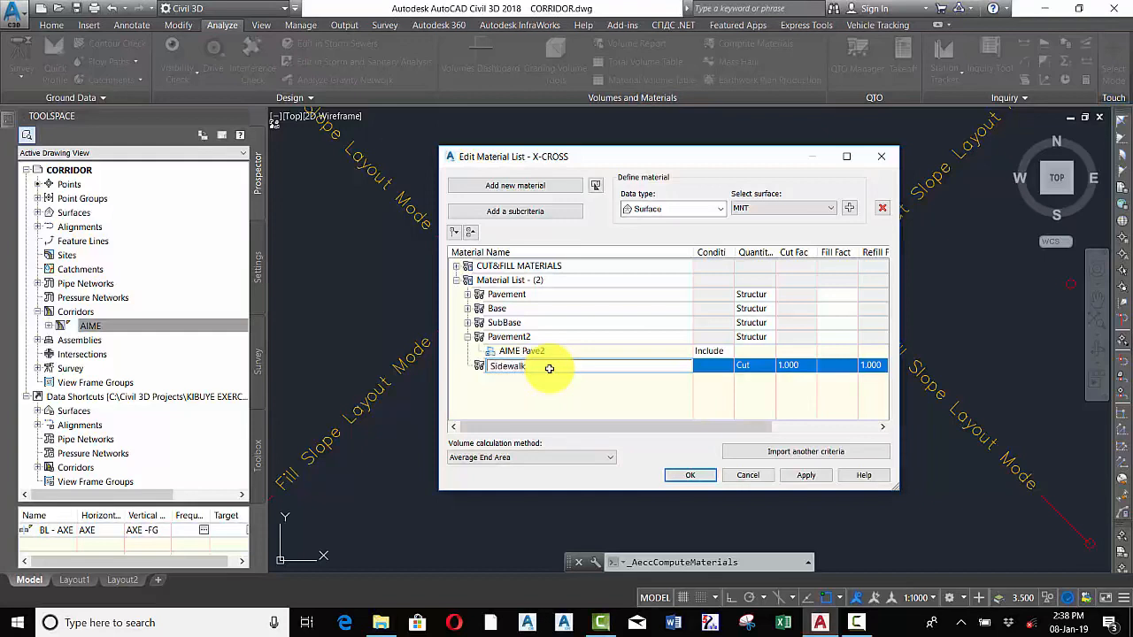
{"action": "key", "text": "Return"}
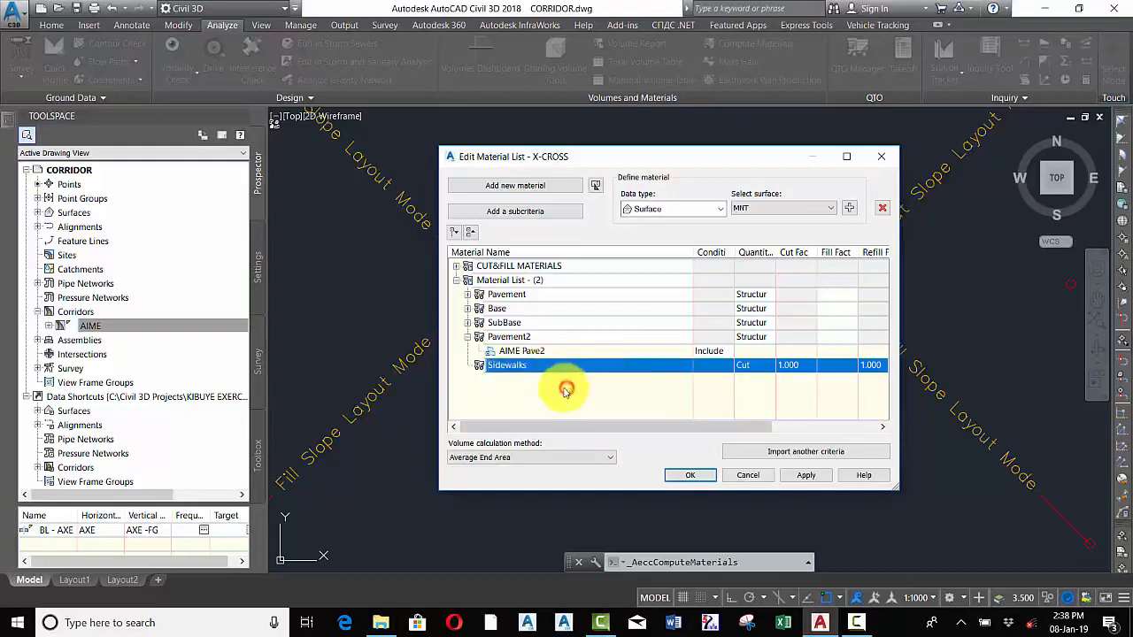
Set Sidewalks' quantity type to Structures and add the AIME Sidewalk corridor shape to it
{"action": "left_click", "coordinate": [682, 213]}
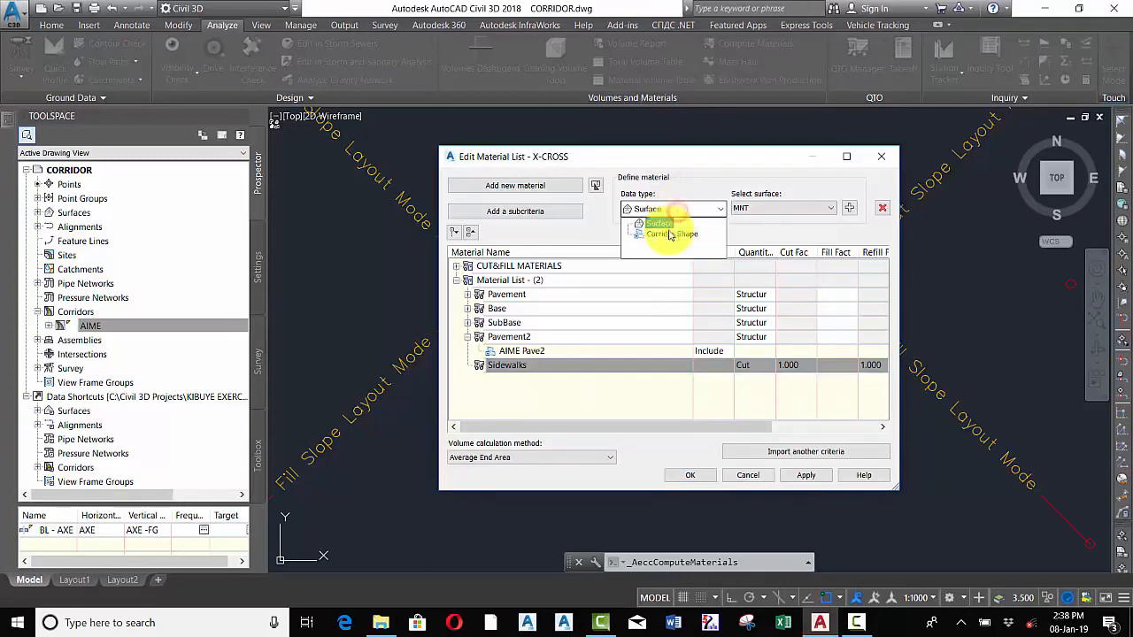
{"action": "left_click", "coordinate": [665, 232]}
{"action": "left_click", "coordinate": [801, 211]}
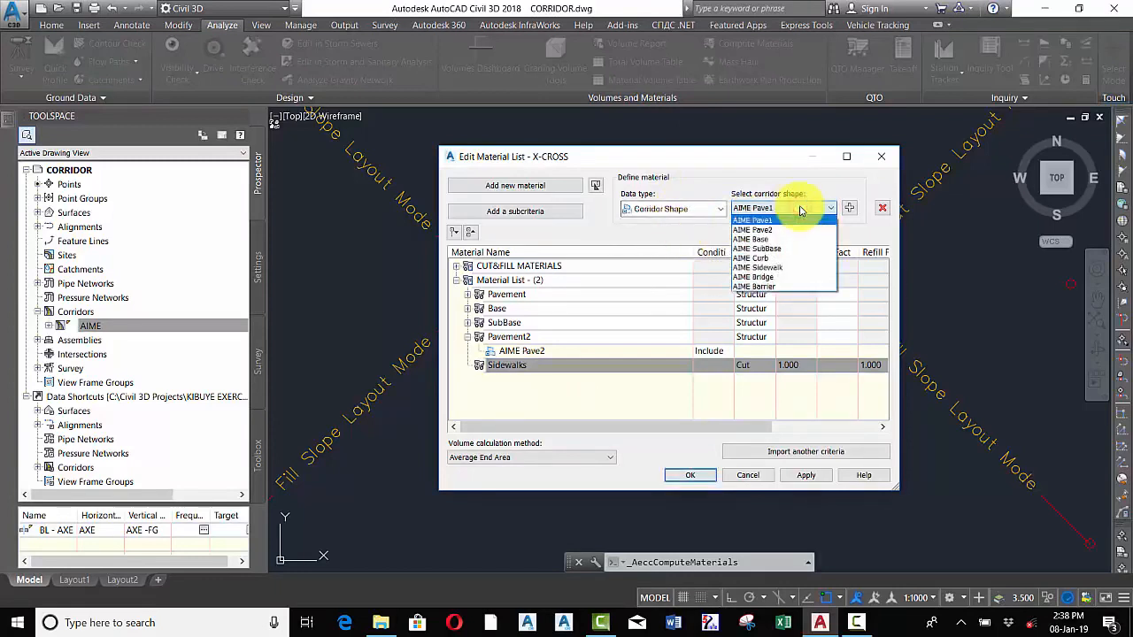
{"action": "left_click", "coordinate": [756, 268]}
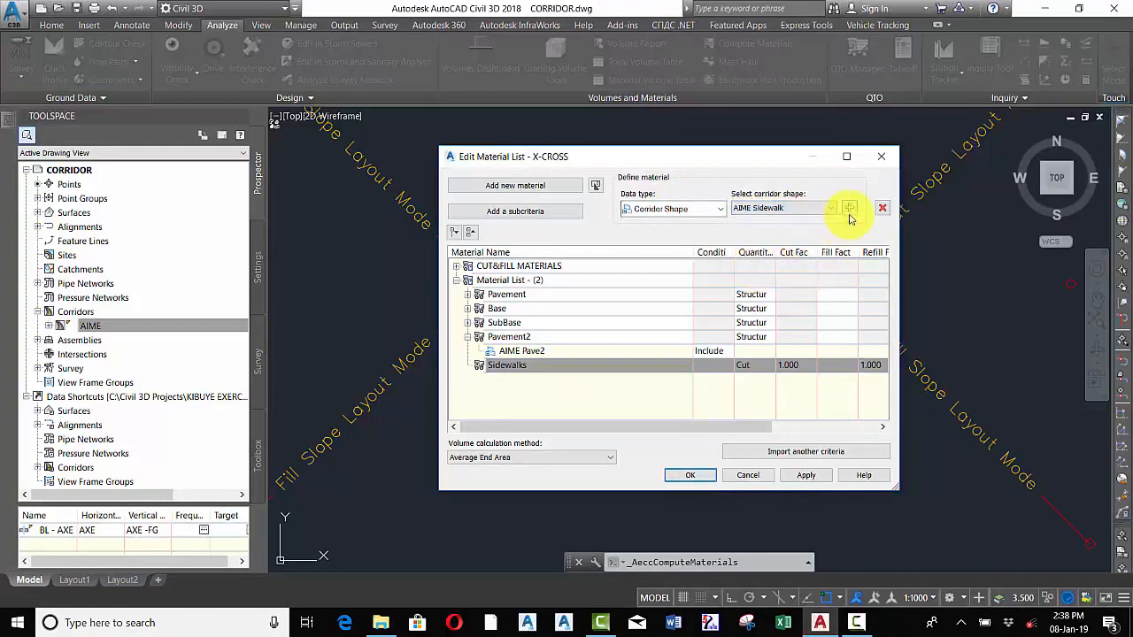
{"action": "left_click", "coordinate": [751, 365]}
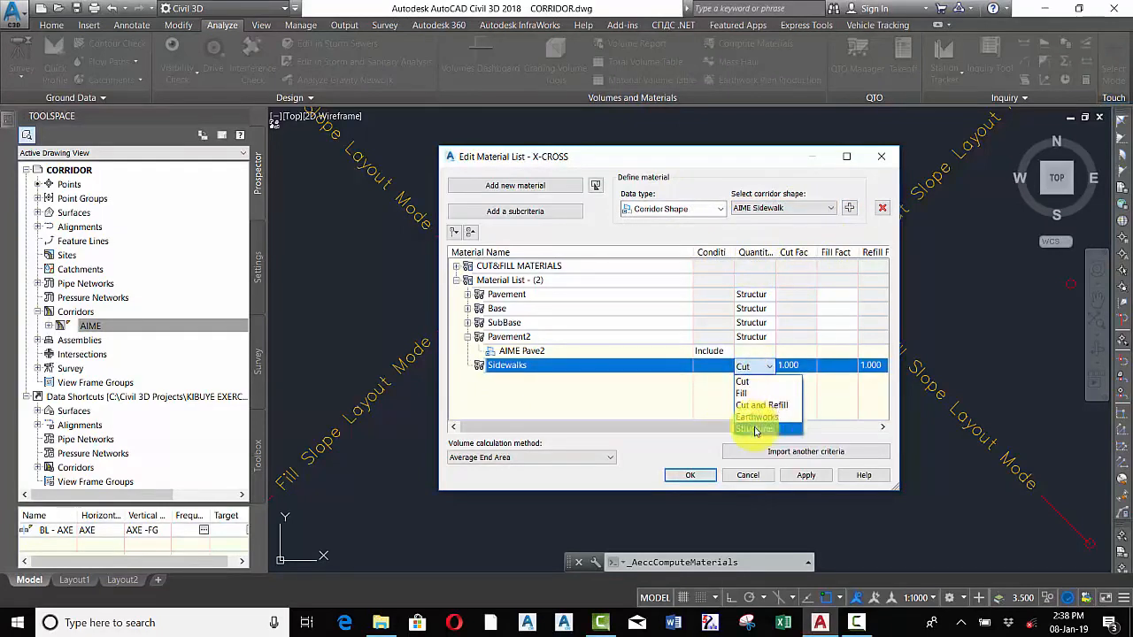
{"action": "left_click", "coordinate": [754, 429]}
{"action": "left_click", "coordinate": [850, 209]}
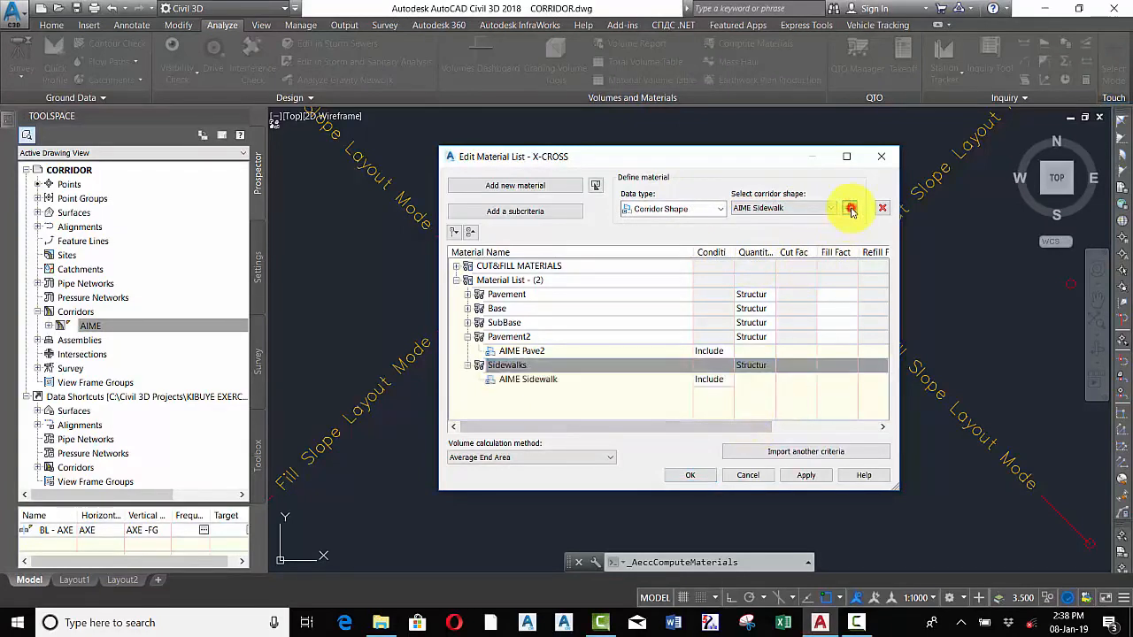
{"action": "left_click", "coordinate": [518, 367]}
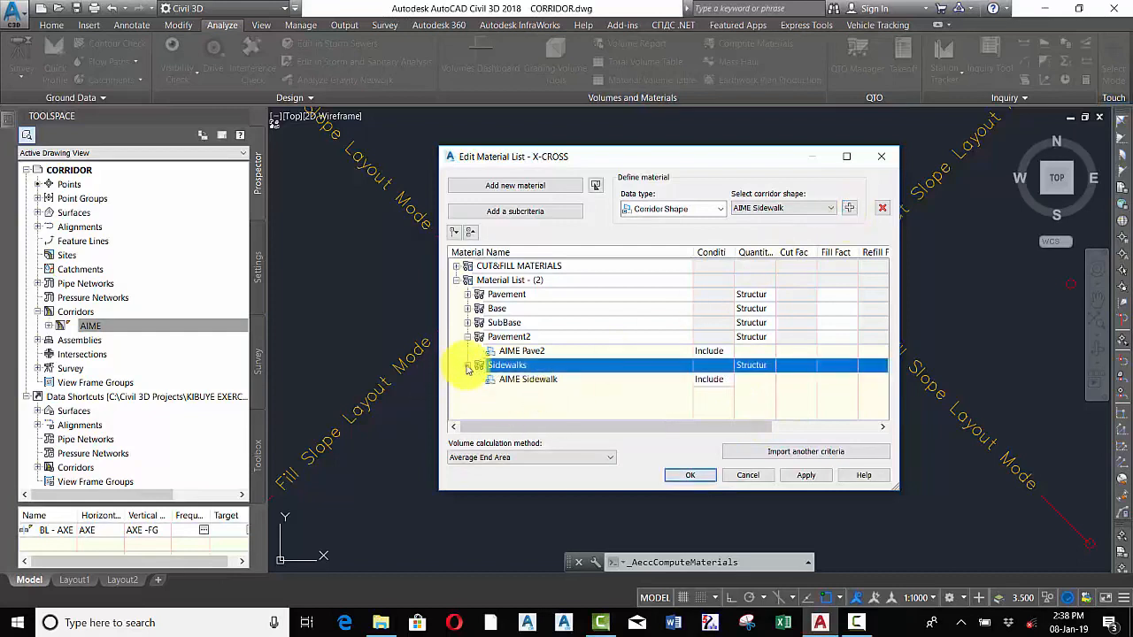
{"action": "left_click", "coordinate": [467, 366]}
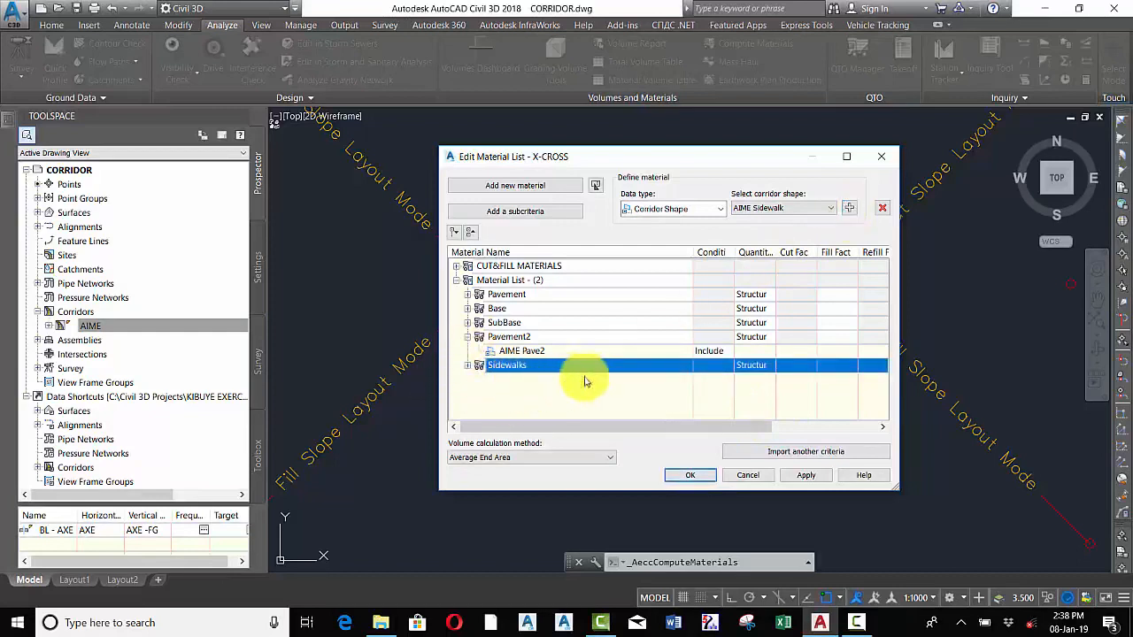
Check the Sidewalks entry's corridor shape, collapse it, and add a new material named Curb gutter
{"action": "left_click", "coordinate": [770, 208]}
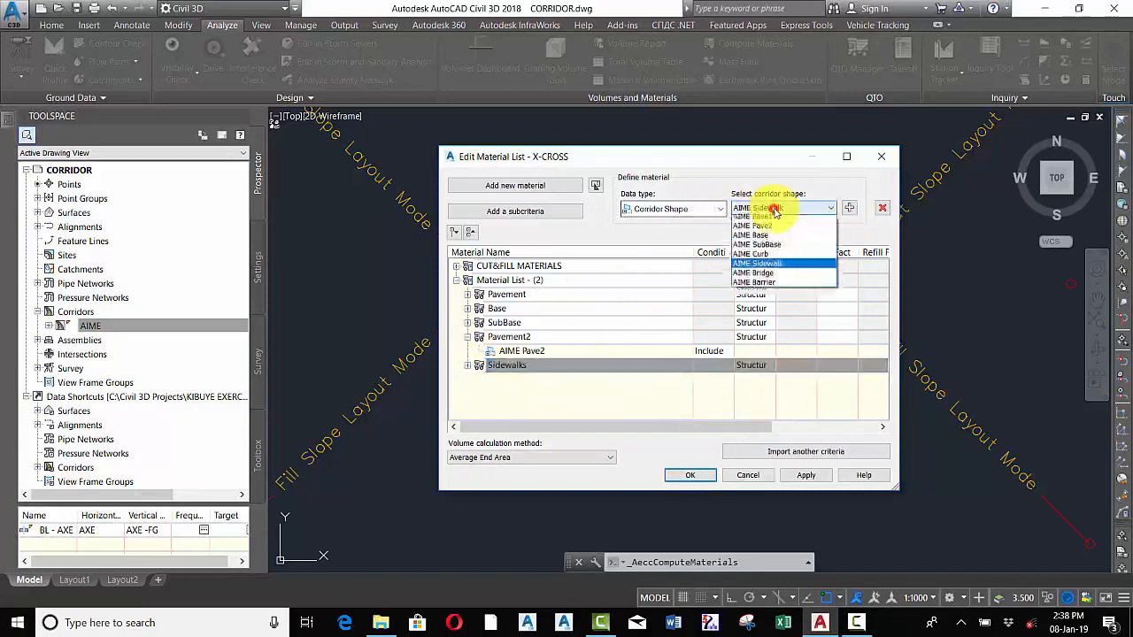
{"action": "left_click", "coordinate": [584, 392]}
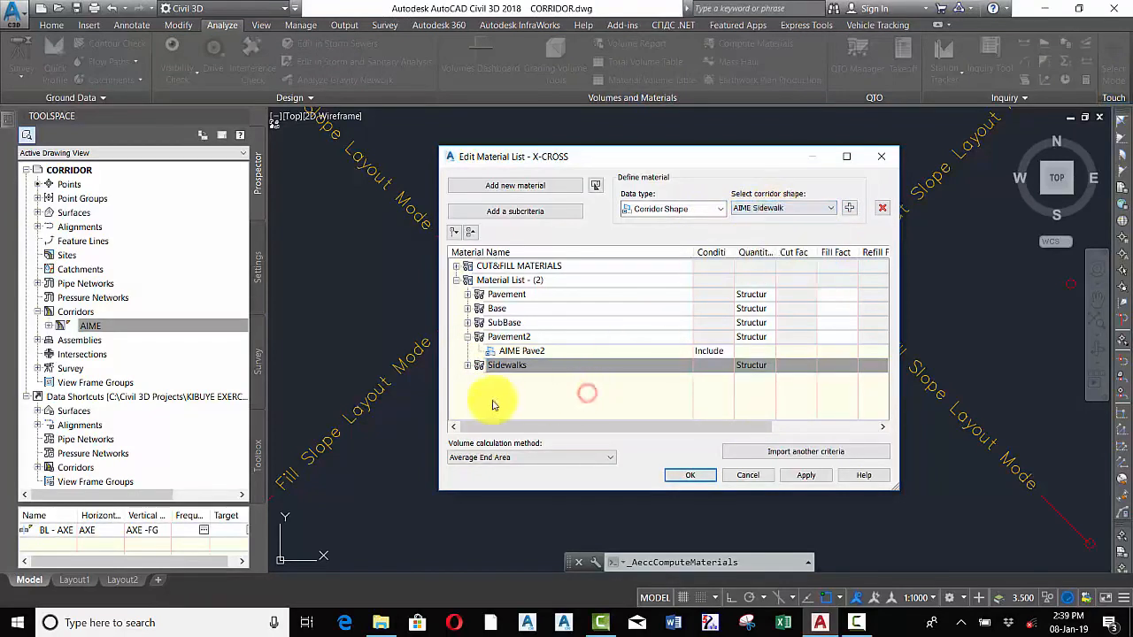
{"action": "left_click", "coordinate": [468, 337]}
{"action": "left_click", "coordinate": [468, 352]}
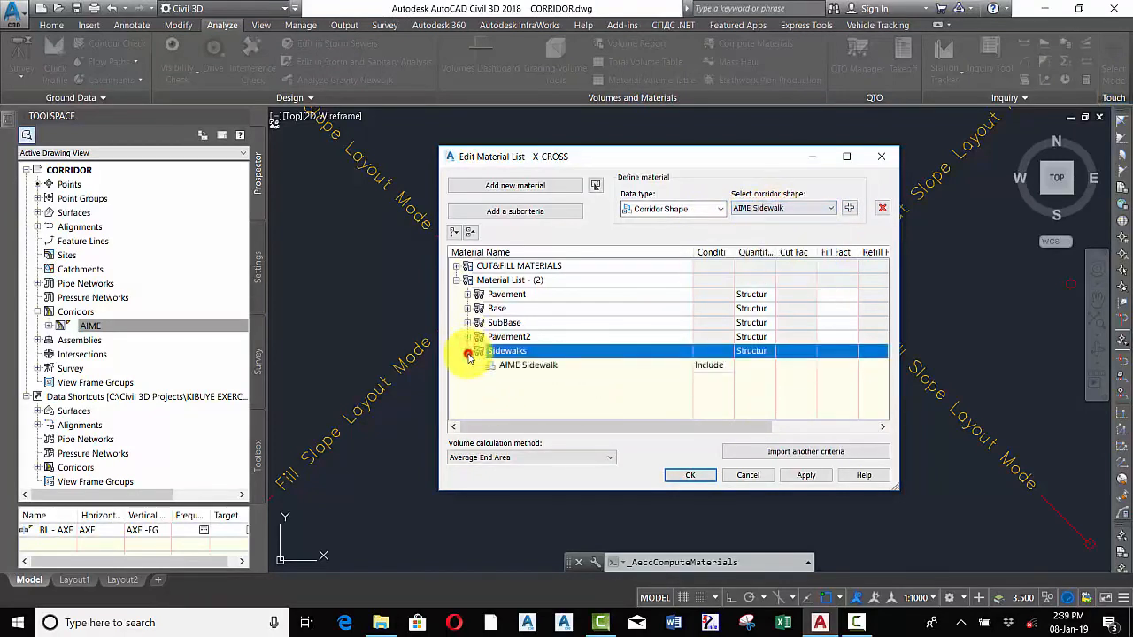
{"action": "left_click", "coordinate": [468, 351]}
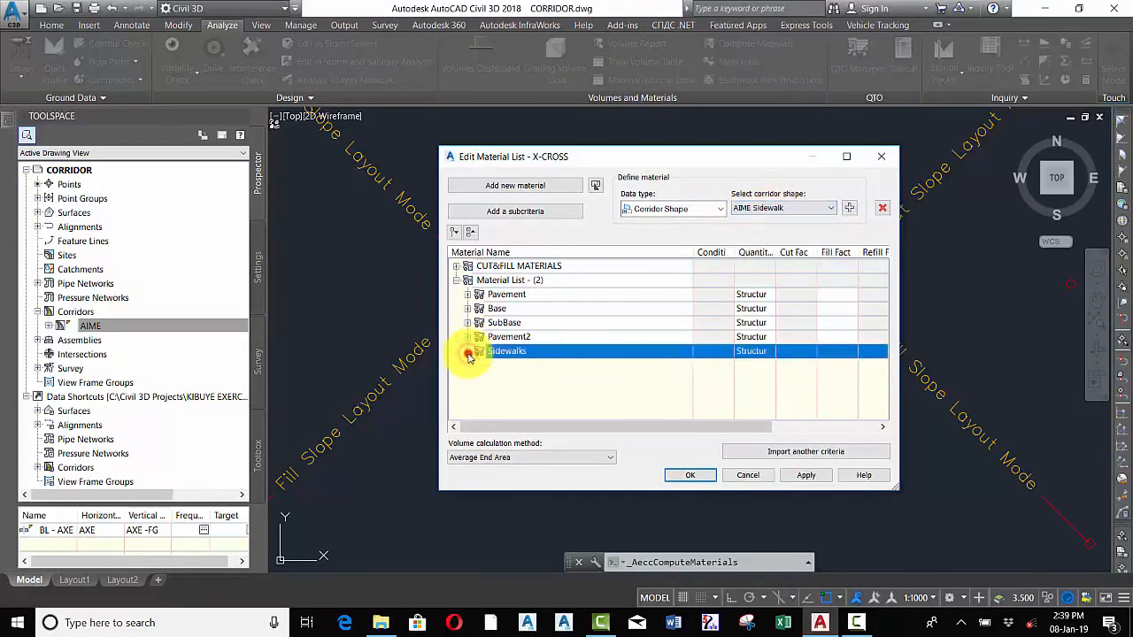
{"action": "left_click", "coordinate": [494, 187]}
{"action": "left_click", "coordinate": [539, 364]}
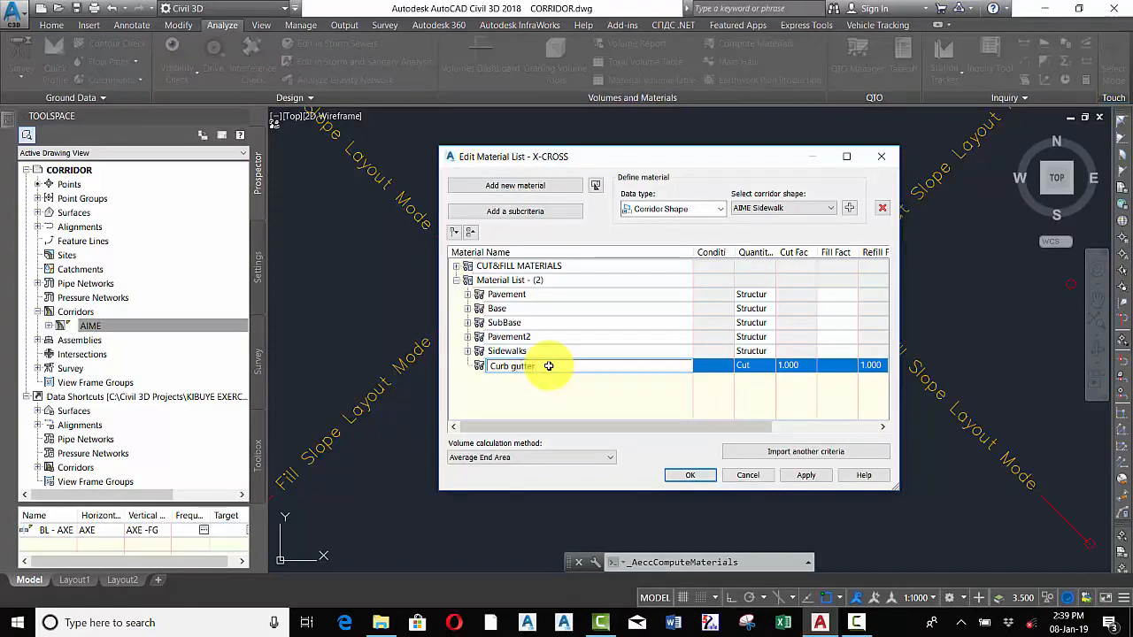
{"action": "left_click", "coordinate": [564, 389]}
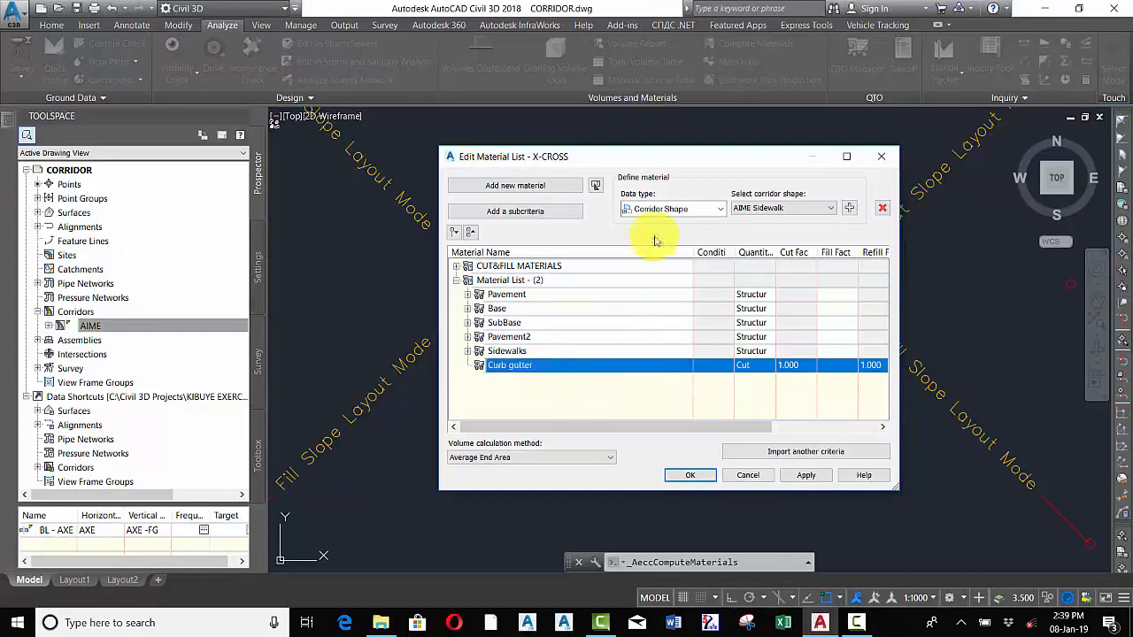
Set Curb gutter's quantity type to Structures and add the AIME Curb corridor shape to it
{"action": "left_click", "coordinate": [697, 208]}
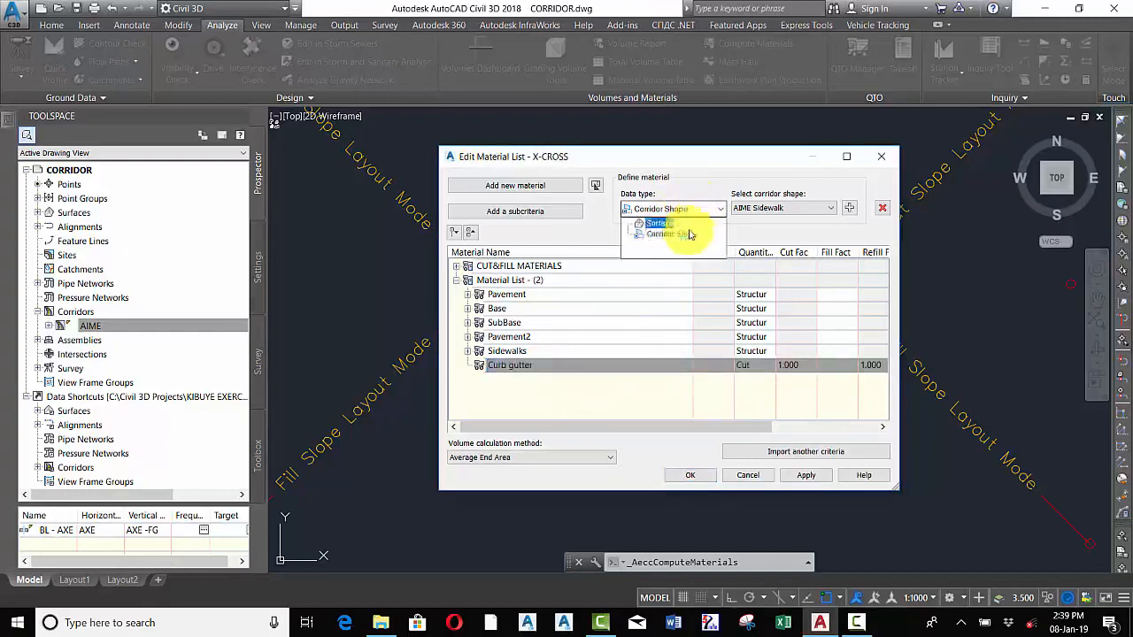
{"action": "left_click", "coordinate": [671, 235]}
{"action": "left_click", "coordinate": [813, 208]}
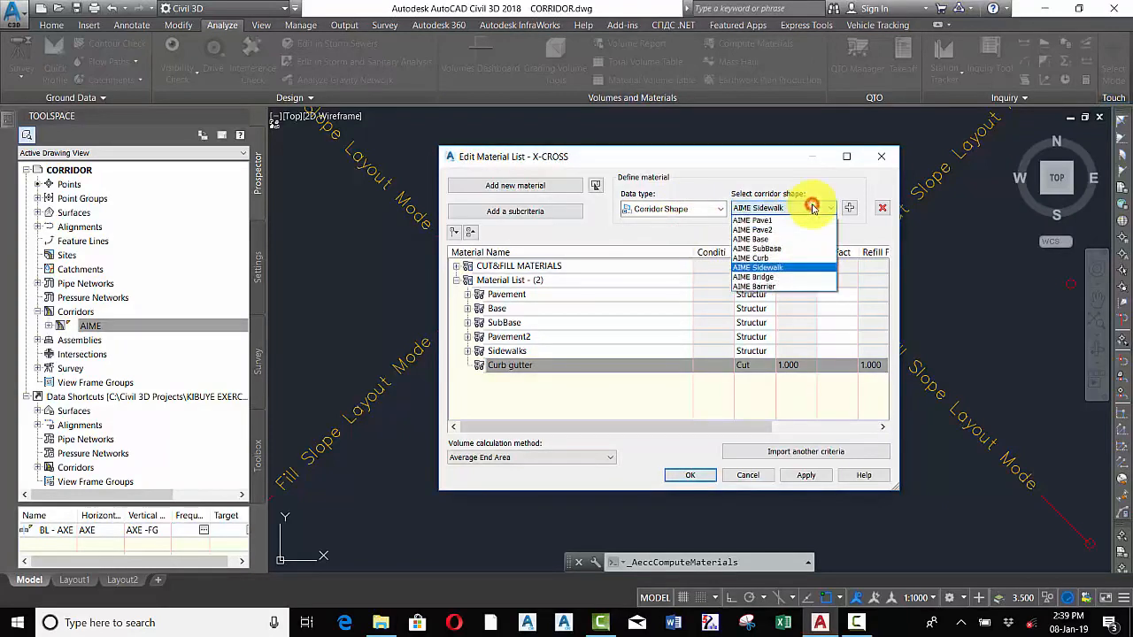
{"action": "left_click", "coordinate": [753, 258]}
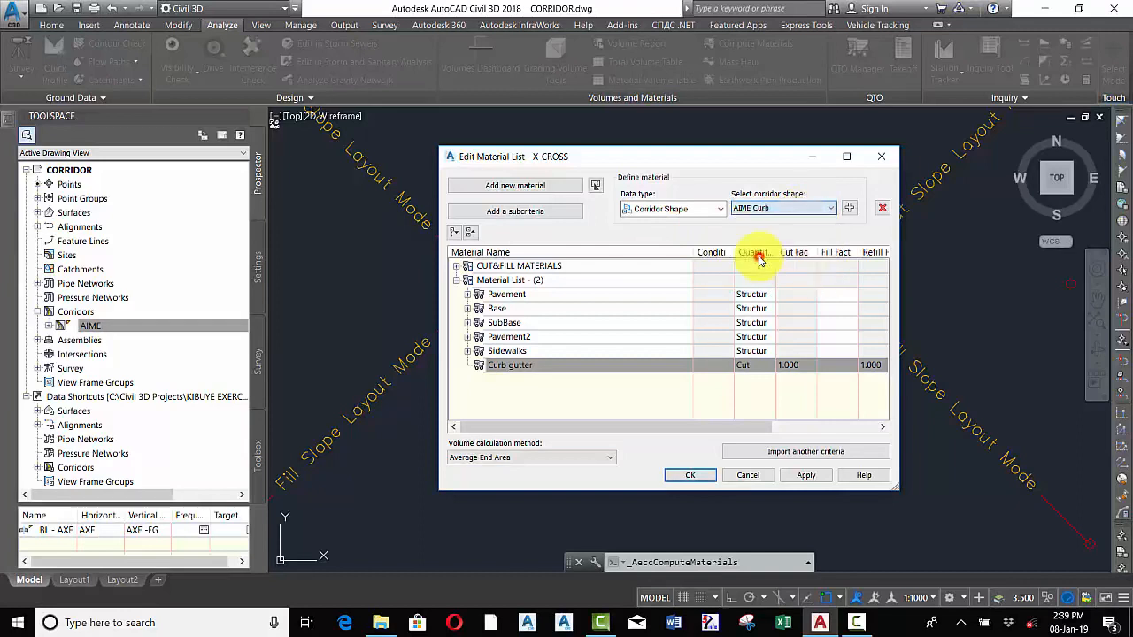
{"action": "left_click", "coordinate": [742, 366]}
{"action": "left_click", "coordinate": [747, 366]}
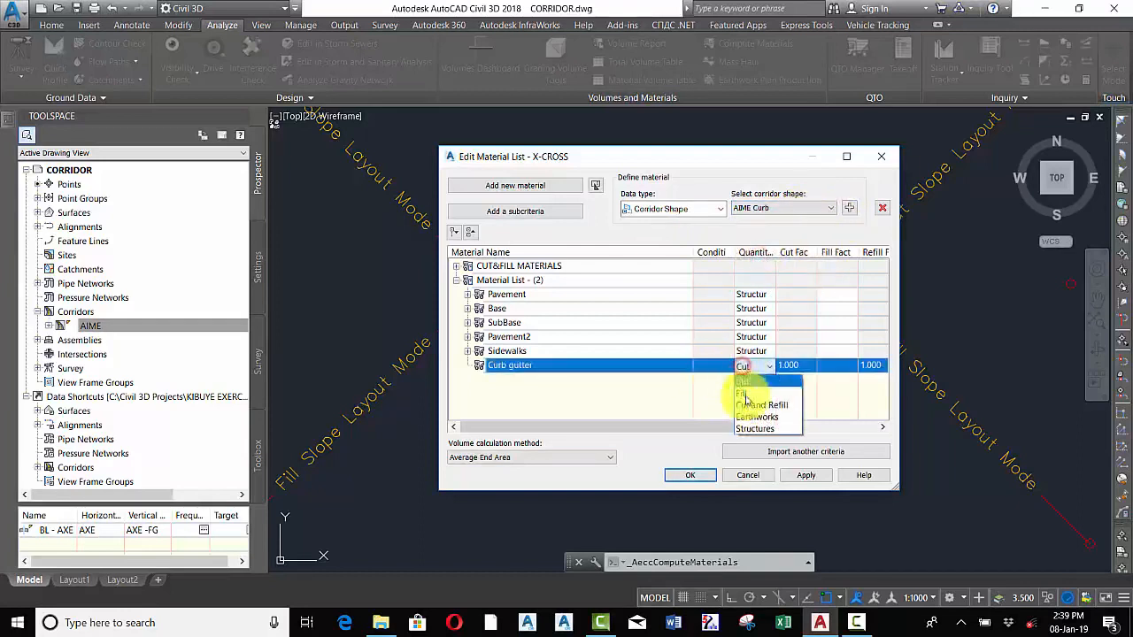
{"action": "left_click", "coordinate": [754, 427]}
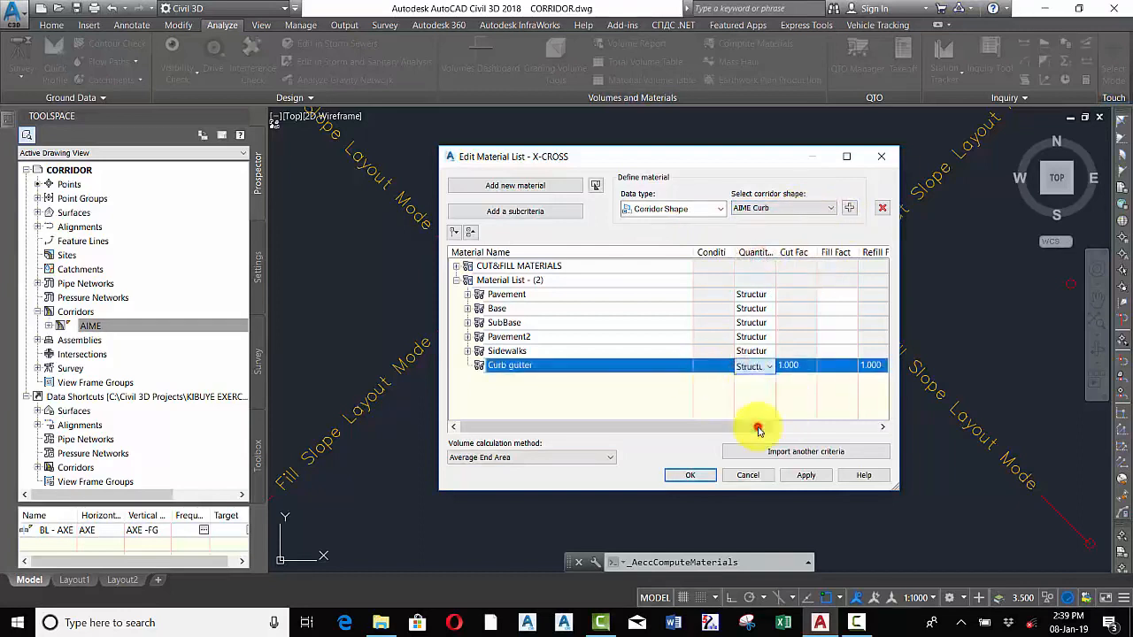
{"action": "left_click", "coordinate": [848, 207]}
Collapse the Curb gutter entry and accept the edited material list
{"action": "left_click", "coordinate": [522, 407]}
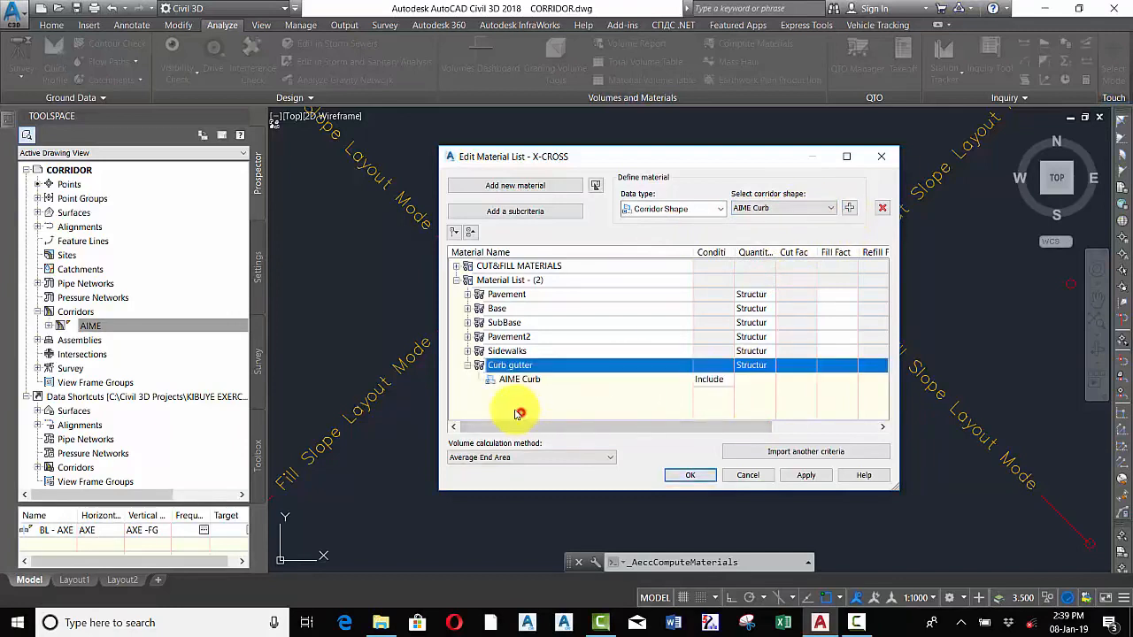
{"action": "left_click", "coordinate": [468, 366]}
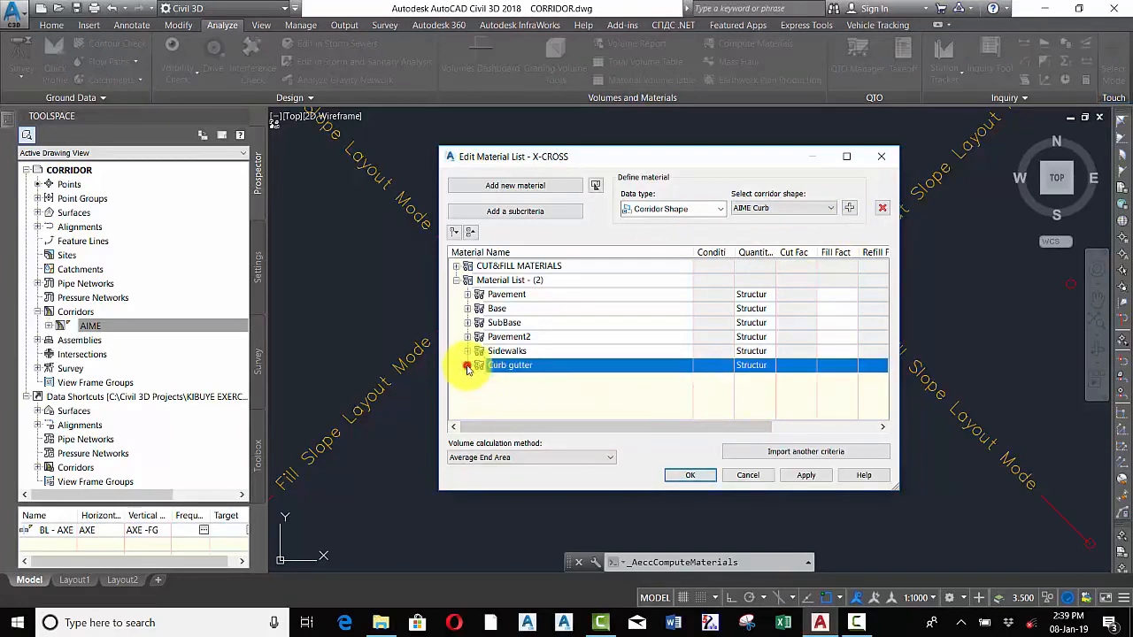
{"action": "left_click", "coordinate": [687, 478]}
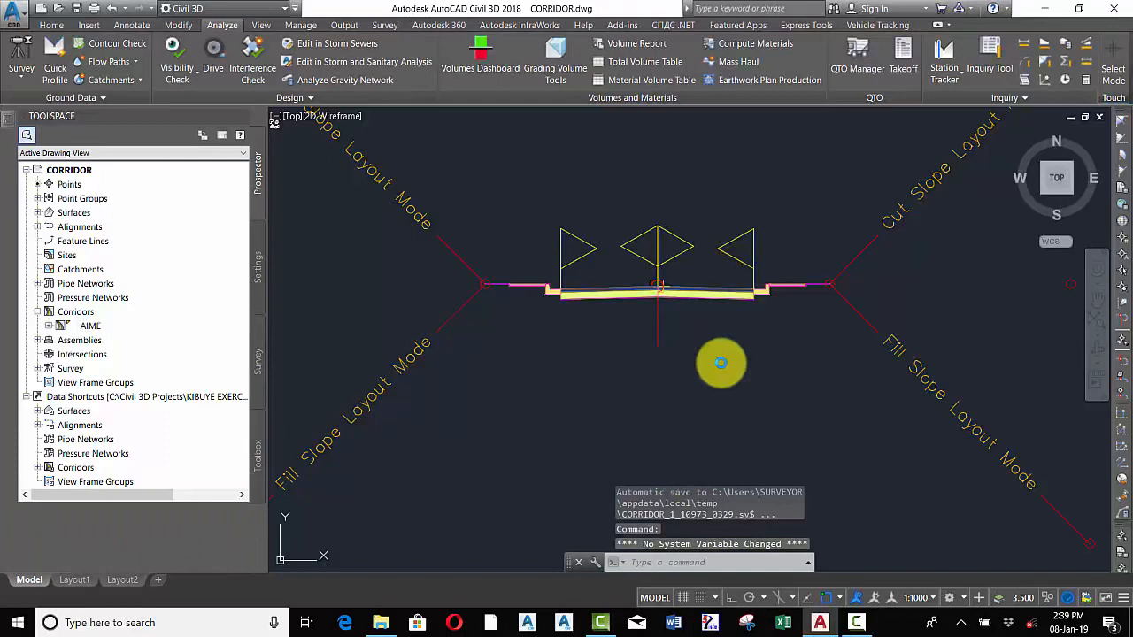
Reopen Compute Materials and rename the corridor material list to STRUCTURE MATERIALS
{"action": "scroll", "coordinate": [746, 324], "scroll_direction": "down", "scroll_amount": 15}
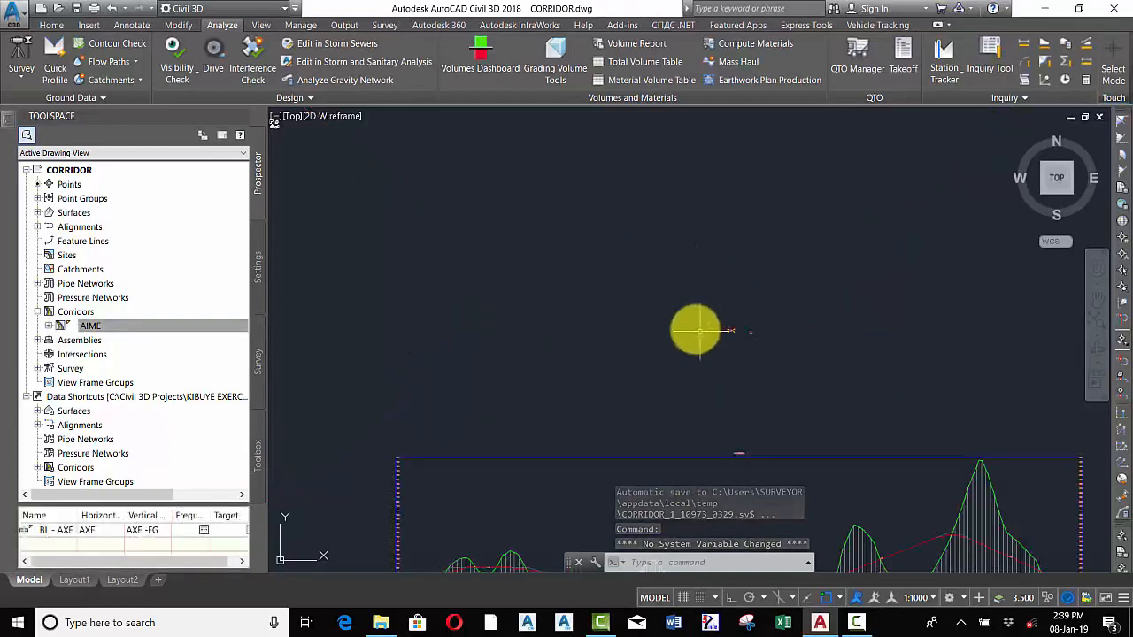
{"action": "left_click", "coordinate": [742, 45]}
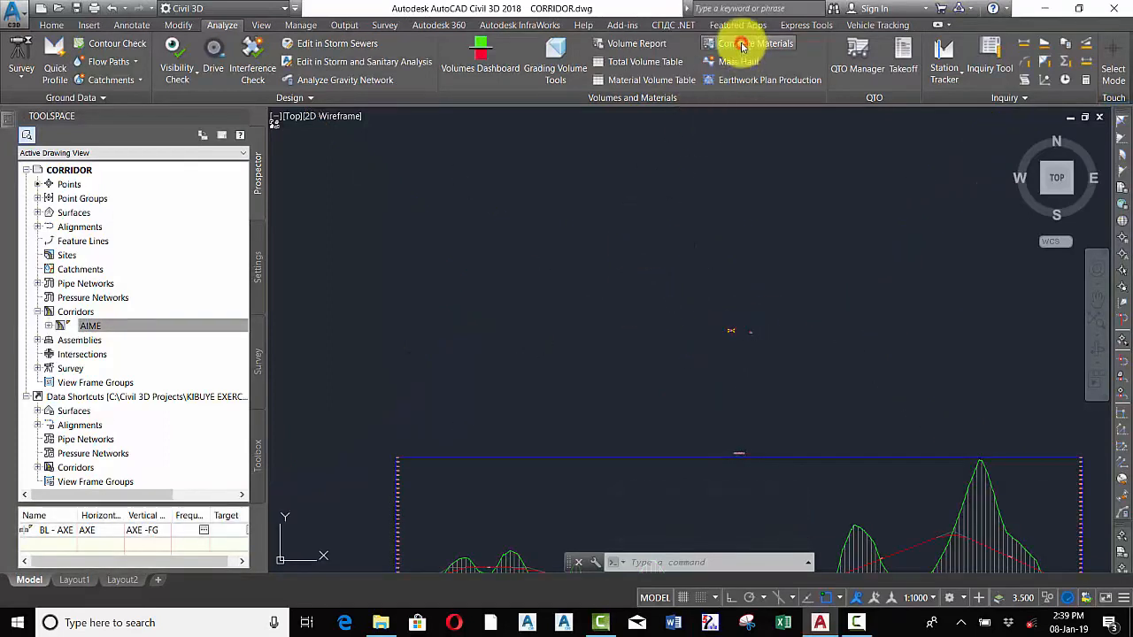
{"action": "left_click", "coordinate": [518, 350]}
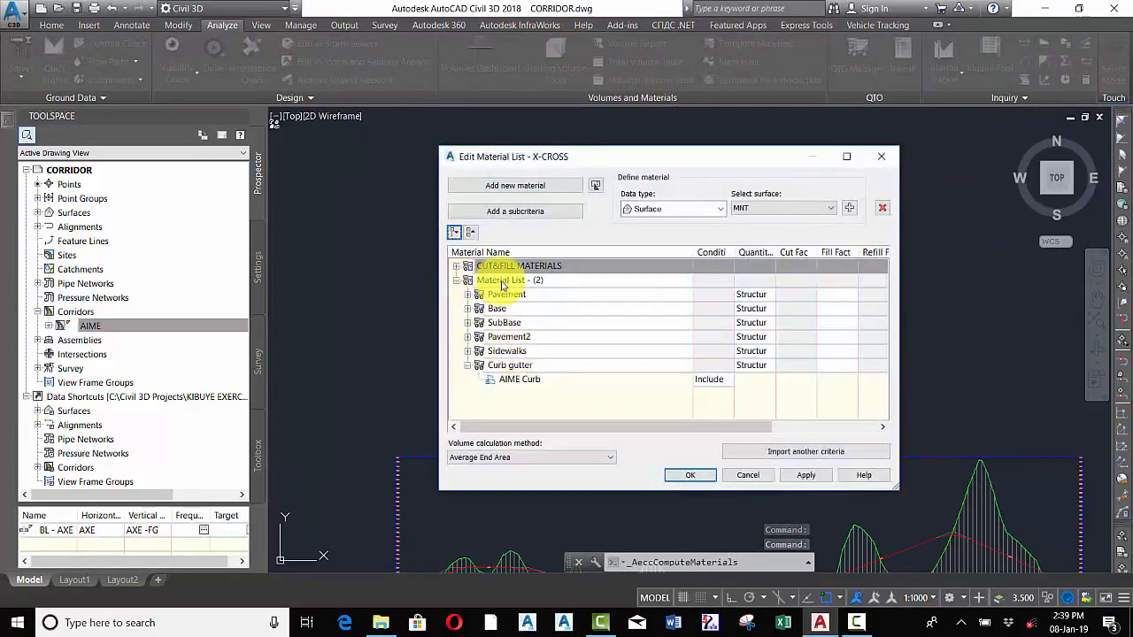
{"action": "left_click", "coordinate": [502, 282]}
{"action": "left_click", "coordinate": [557, 281]}
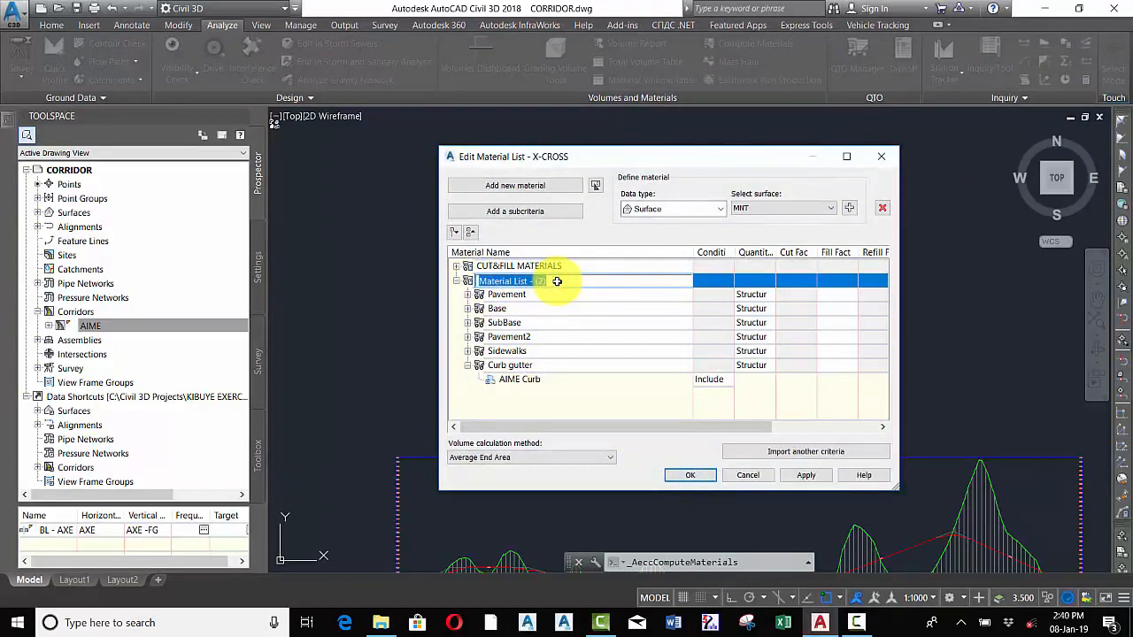
{"action": "type", "text": "s"}
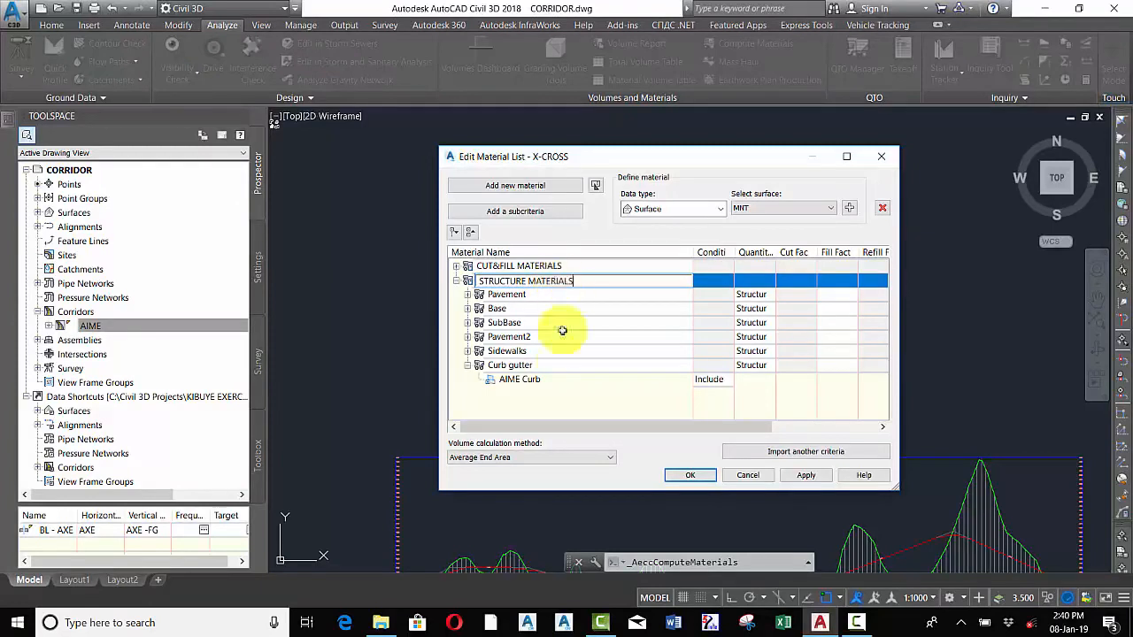
{"action": "left_click", "coordinate": [562, 390]}
{"action": "left_click", "coordinate": [686, 476]}
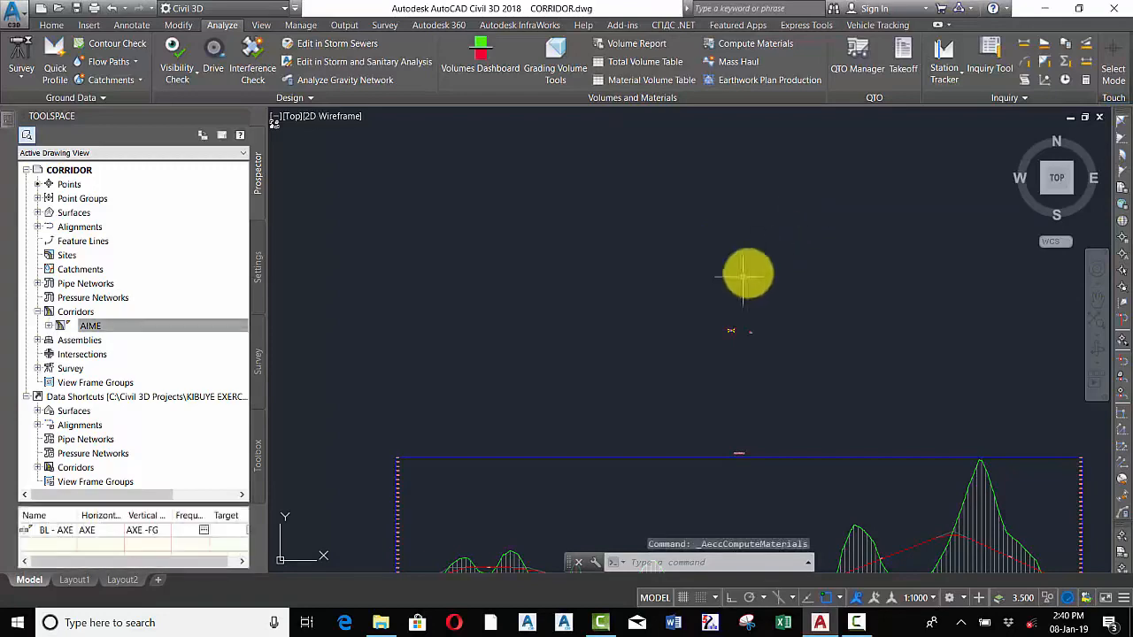
Start a Volume Report for alignment AXE and sample lines X-CROSS using the STRUCTURE MATERIALS list
{"action": "scroll", "coordinate": [665, 276], "scroll_direction": "down", "scroll_amount": 8}
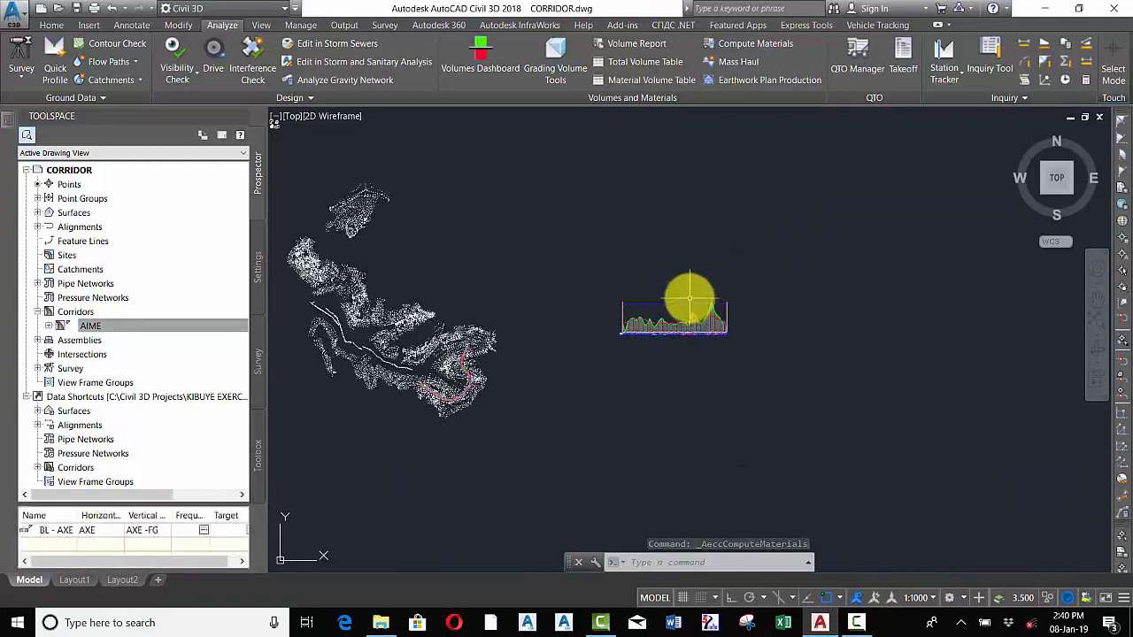
{"action": "left_click", "coordinate": [617, 44]}
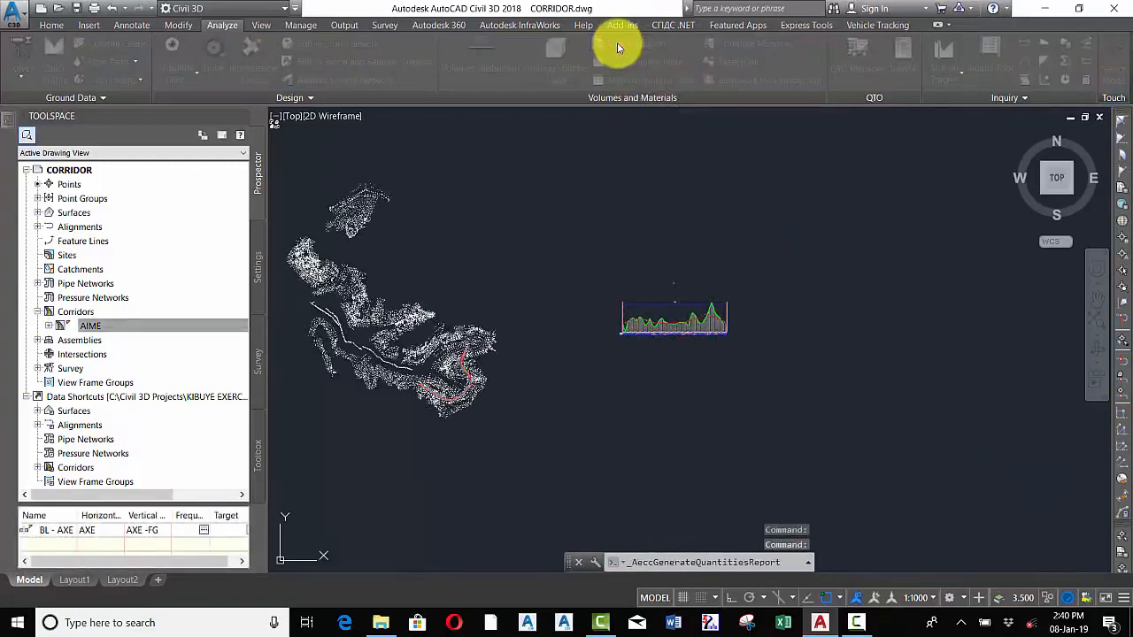
{"action": "left_click", "coordinate": [560, 315]}
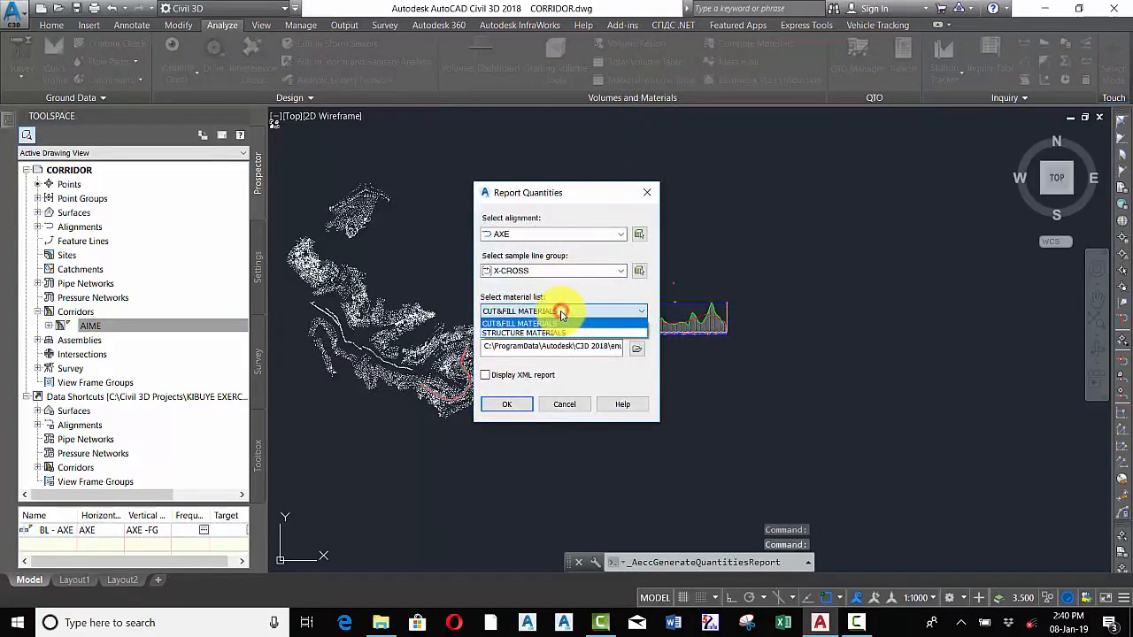
{"action": "left_click", "coordinate": [571, 324]}
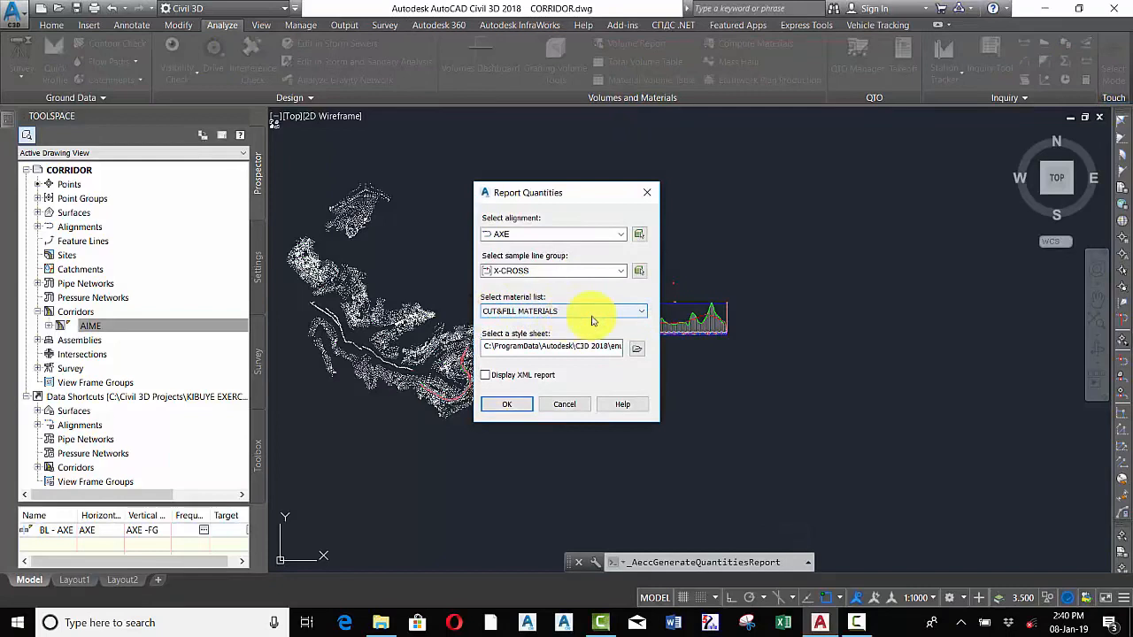
{"action": "left_click", "coordinate": [576, 316]}
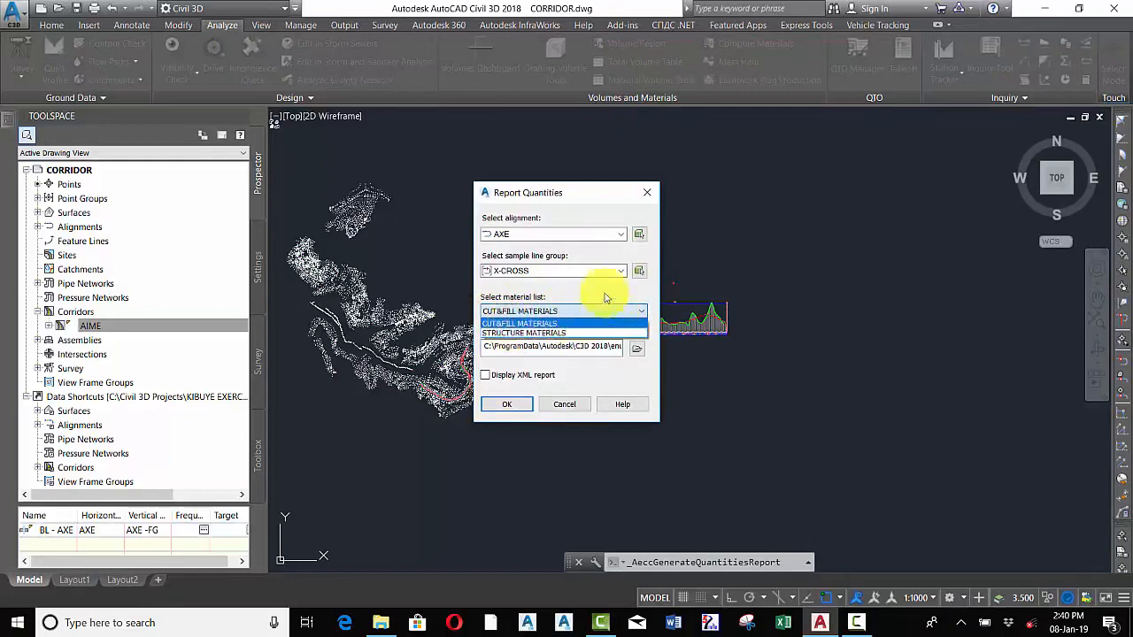
{"action": "left_click", "coordinate": [602, 284]}
{"action": "left_click", "coordinate": [584, 311]}
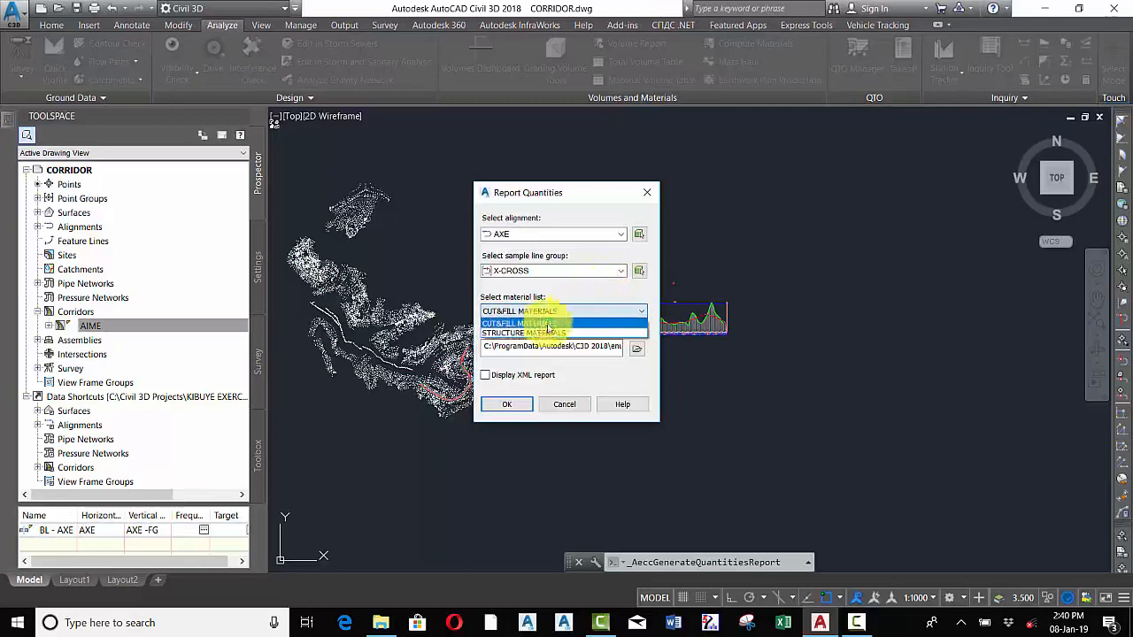
{"action": "left_click", "coordinate": [518, 333]}
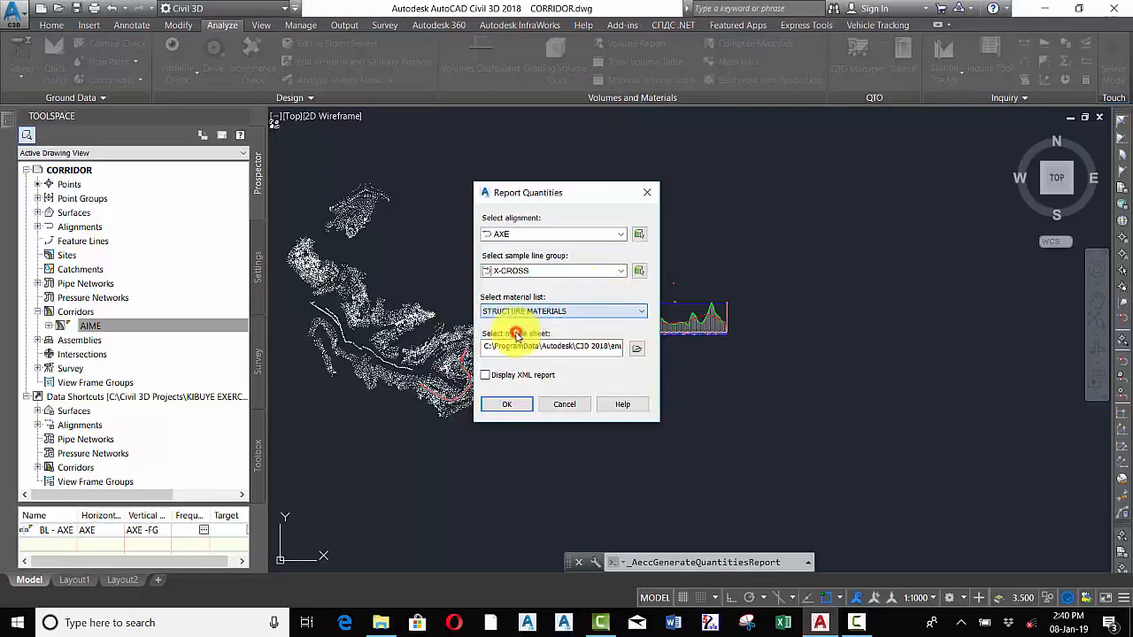
Choose the Select Material style sheet, enable the XML report display, and generate the report allowing scripts
{"action": "left_click", "coordinate": [636, 350]}
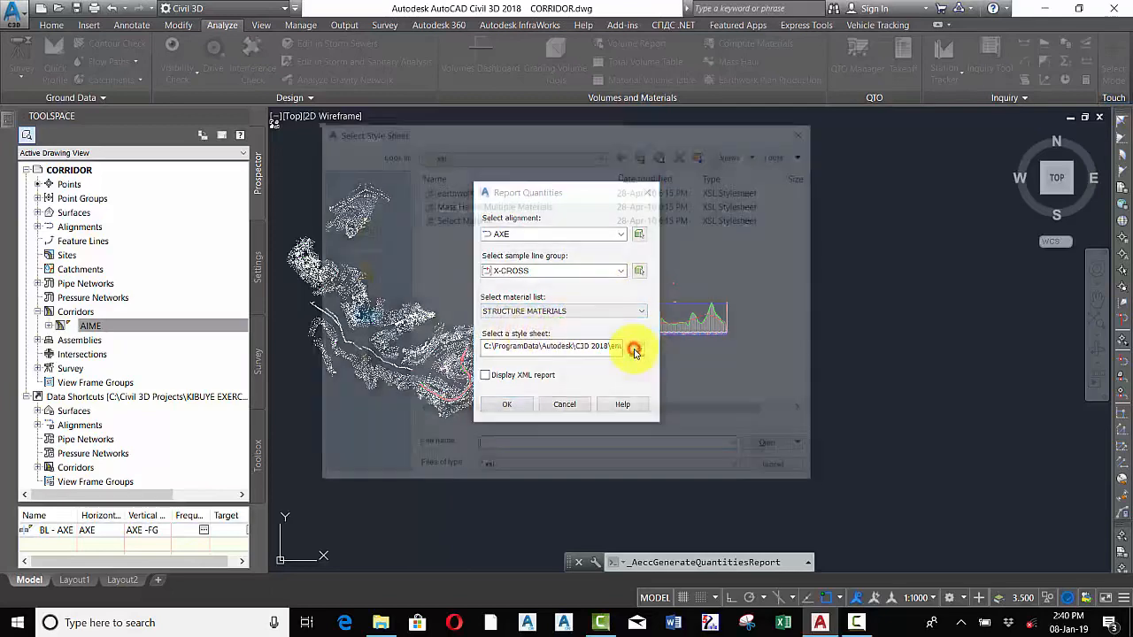
{"action": "left_click", "coordinate": [457, 220]}
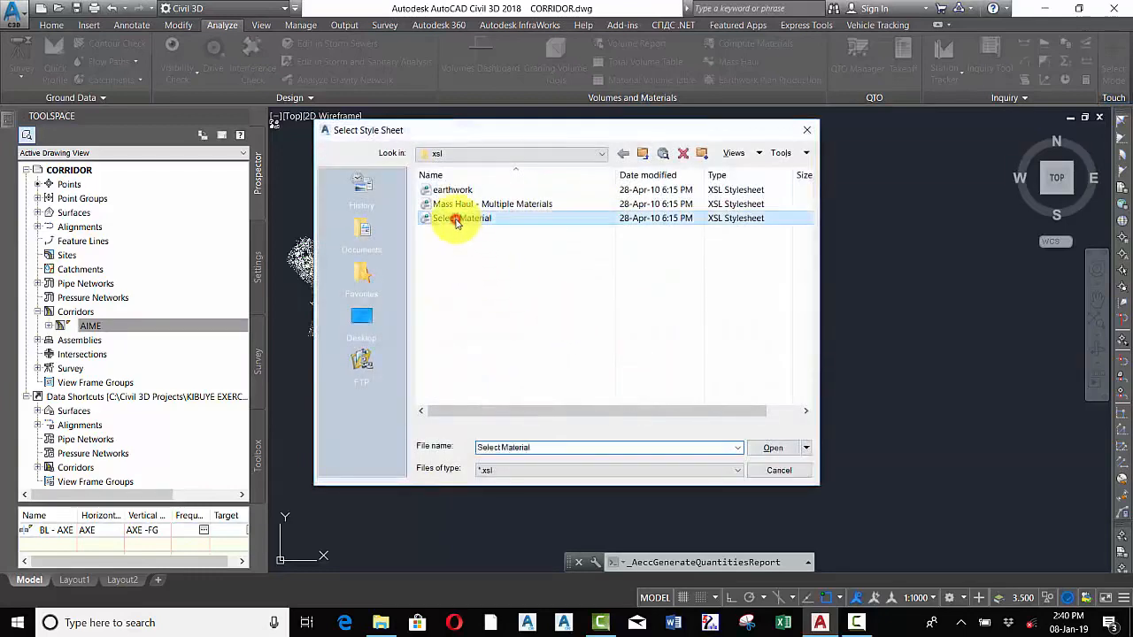
{"action": "left_click", "coordinate": [767, 449]}
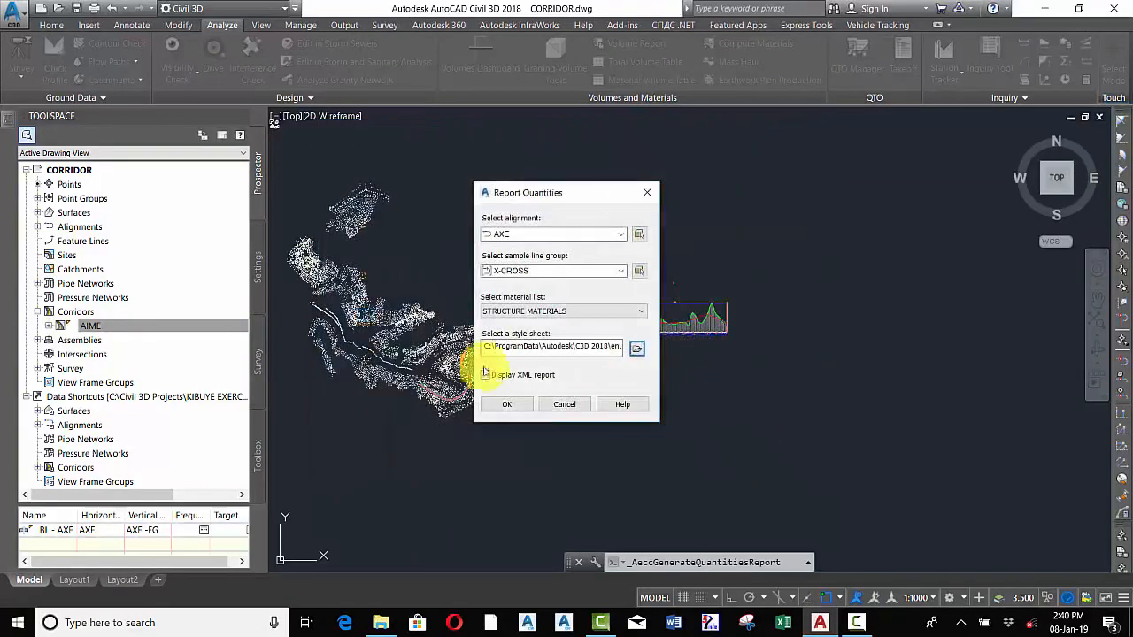
{"action": "left_click", "coordinate": [485, 374]}
{"action": "left_click", "coordinate": [506, 404]}
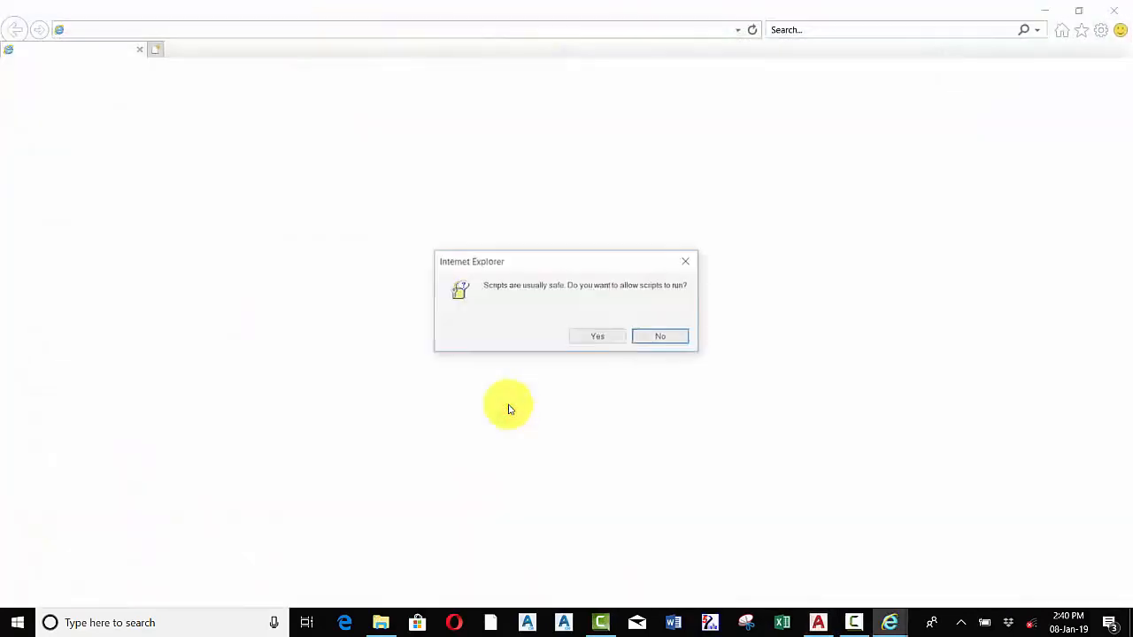
{"action": "left_click", "coordinate": [600, 338]}
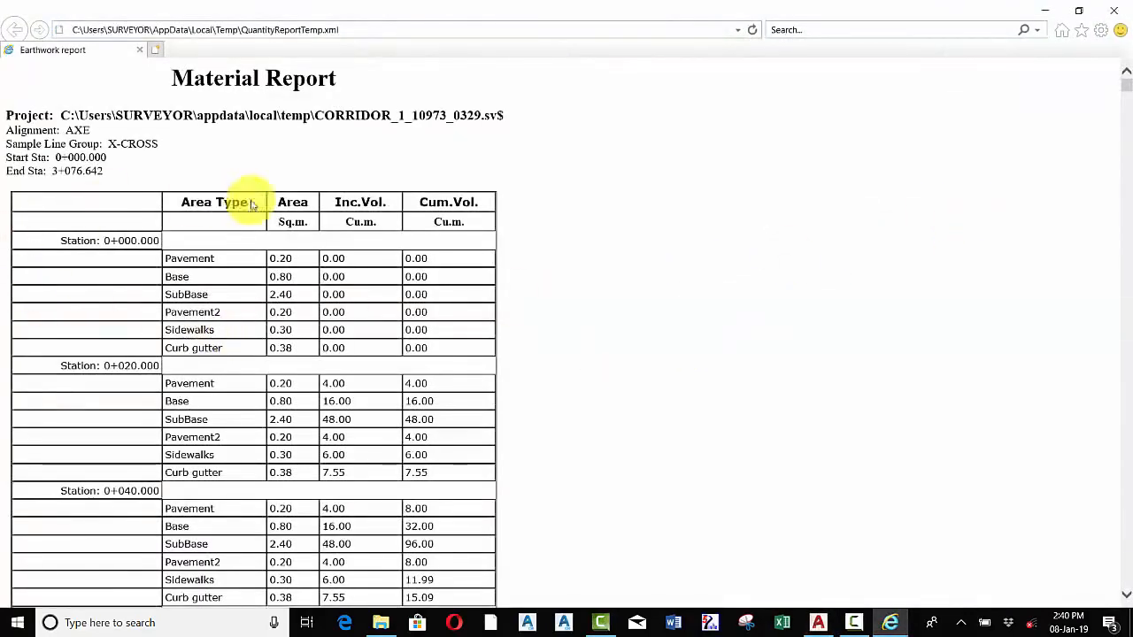
Scroll through the Material Report to review areas and volumes per station
{"action": "scroll", "coordinate": [260, 246], "scroll_direction": "down", "scroll_amount": 3}
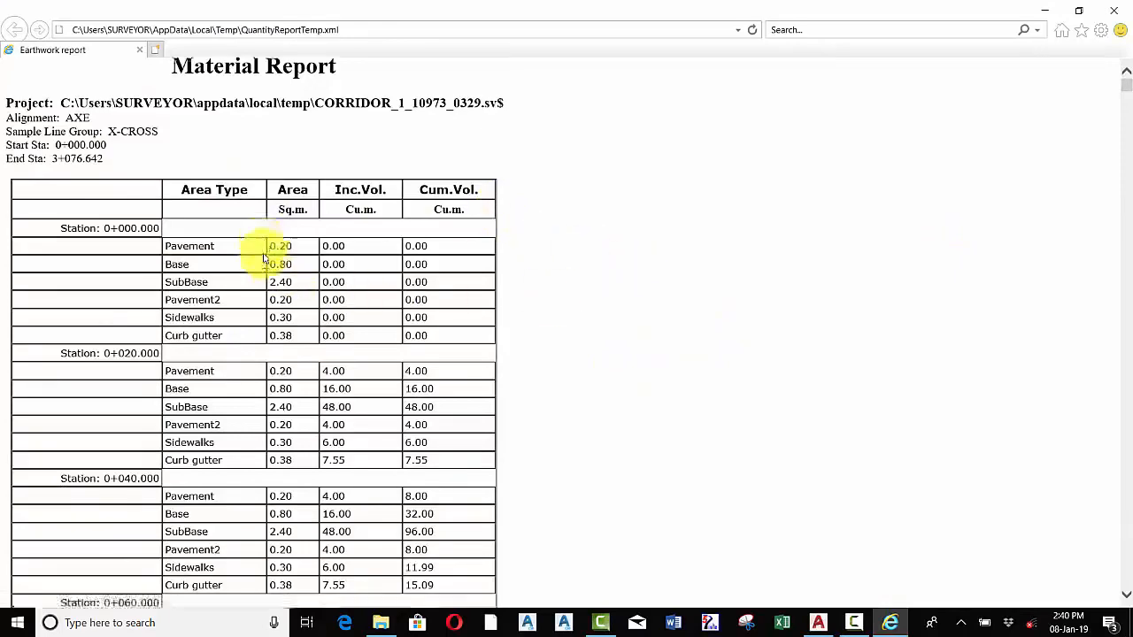
{"action": "scroll", "coordinate": [262, 255], "scroll_direction": "up", "scroll_amount": 3}
{"action": "scroll", "coordinate": [262, 257], "scroll_direction": "down", "scroll_amount": 1}
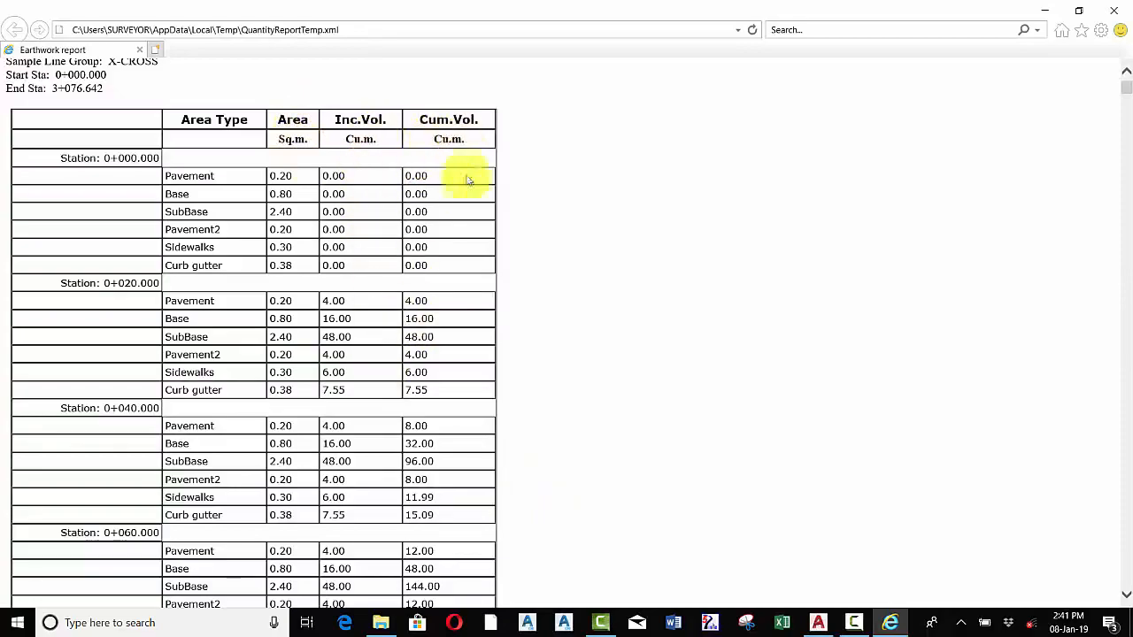
{"action": "scroll", "coordinate": [457, 410], "scroll_direction": "down", "scroll_amount": 15}
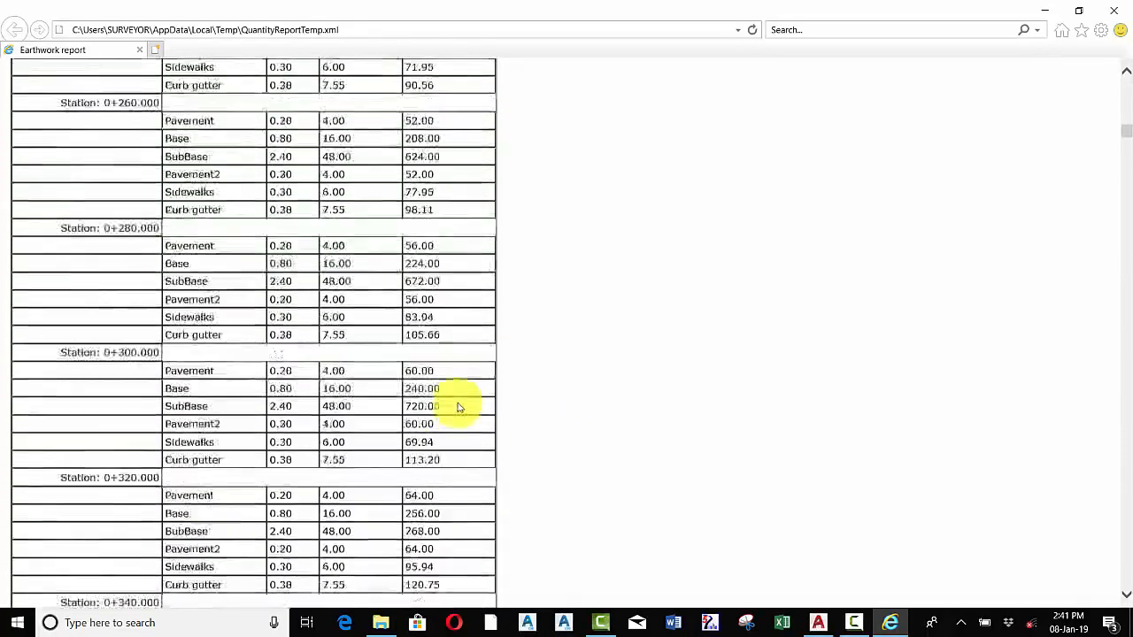
Scroll to the last station of the Material Report, inspect its final rows, and close the report window
{"action": "scroll", "coordinate": [458, 407], "scroll_direction": "down", "scroll_amount": 17}
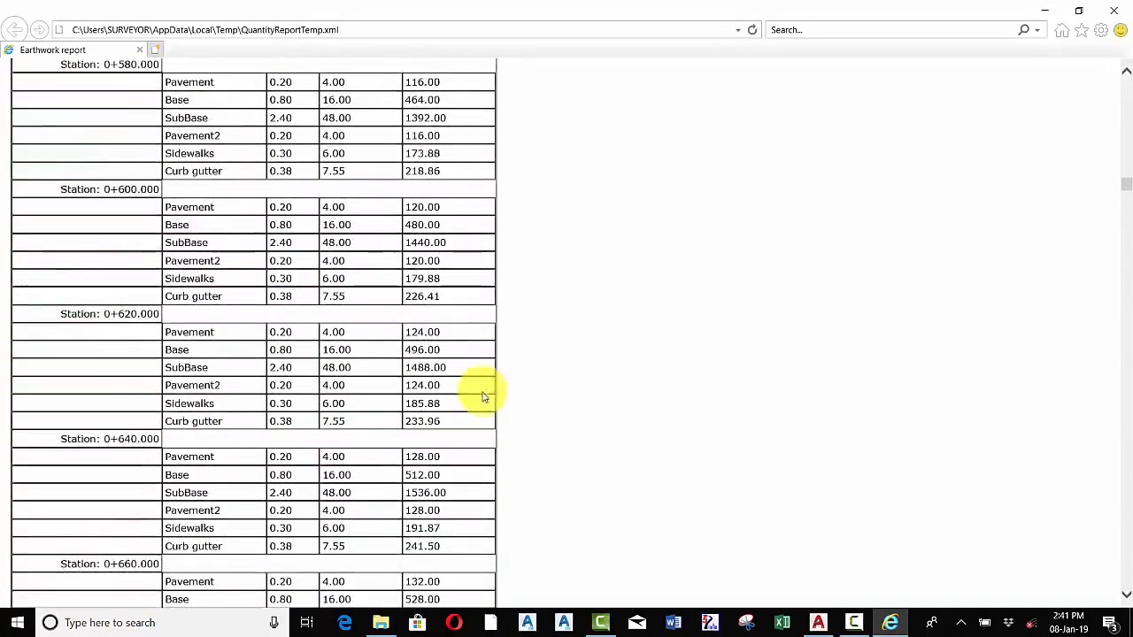
{"action": "scroll", "coordinate": [482, 407], "scroll_direction": "down", "scroll_amount": 3}
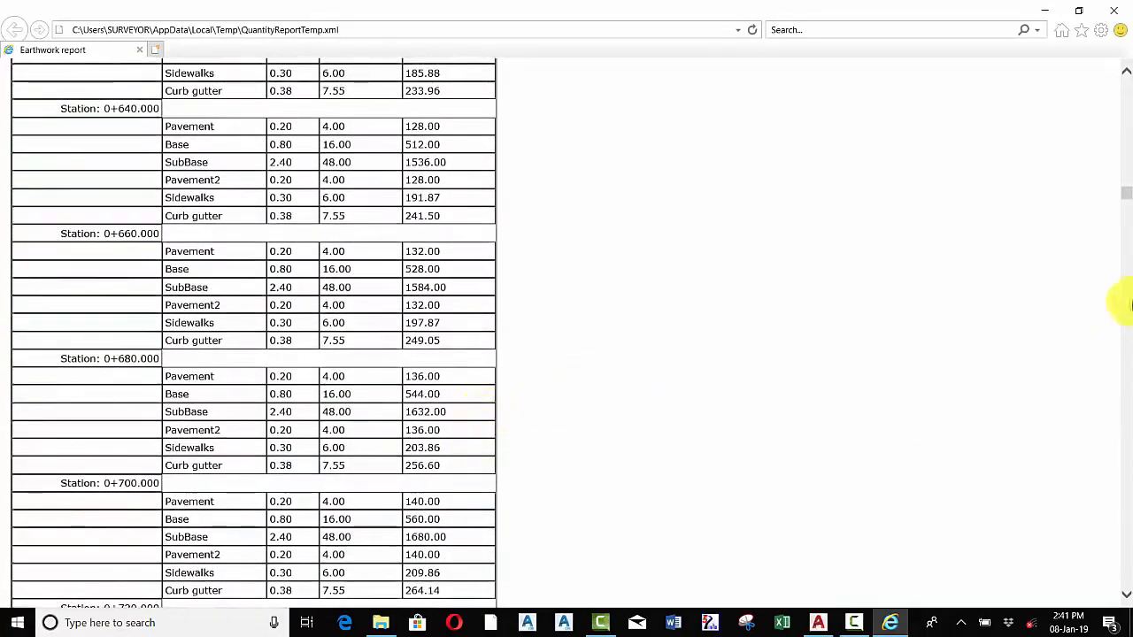
{"action": "left_click_drag", "start_coordinate": [1127, 193], "coordinate": [1126, 584]}
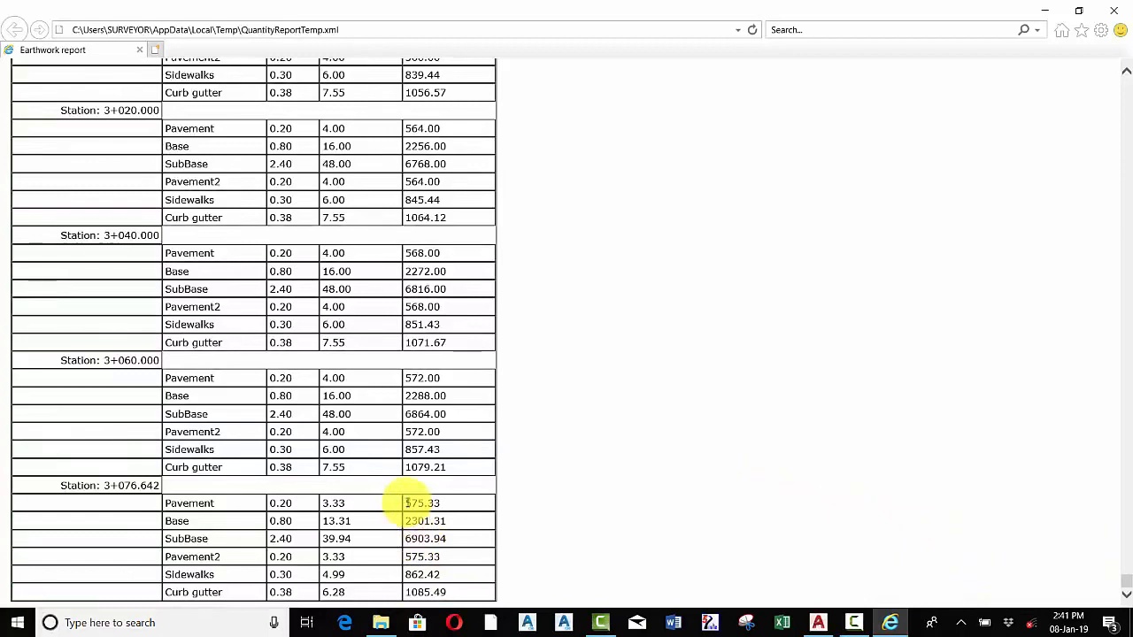
{"action": "left_click_drag", "start_coordinate": [406, 503], "coordinate": [481, 590]}
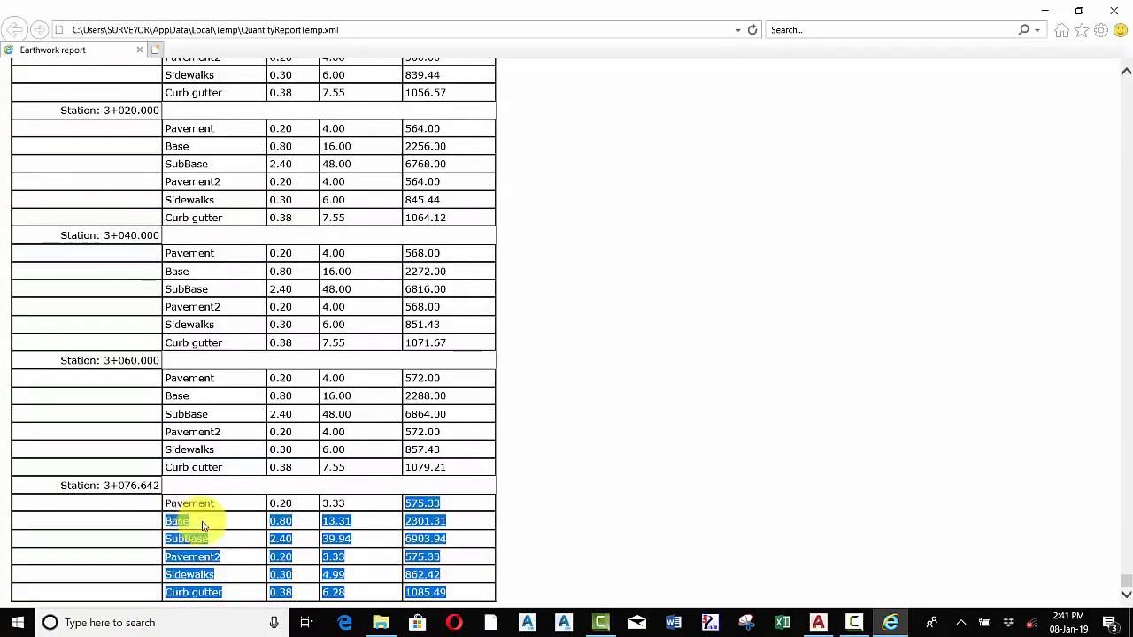
{"action": "left_click", "coordinate": [437, 516]}
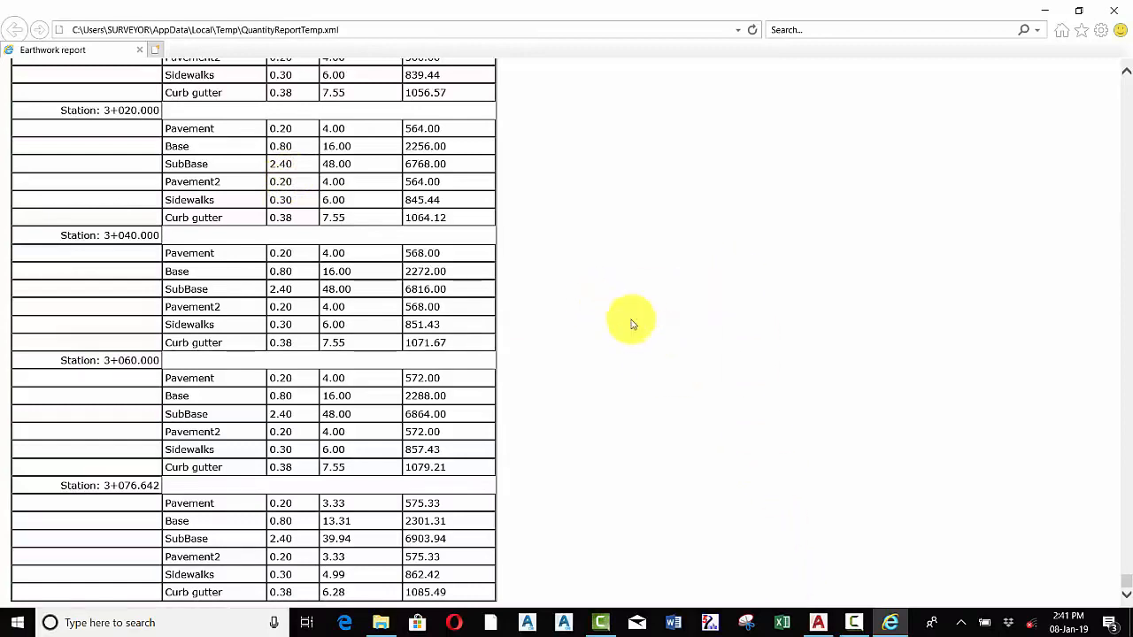
{"action": "left_click", "coordinate": [1114, 10]}
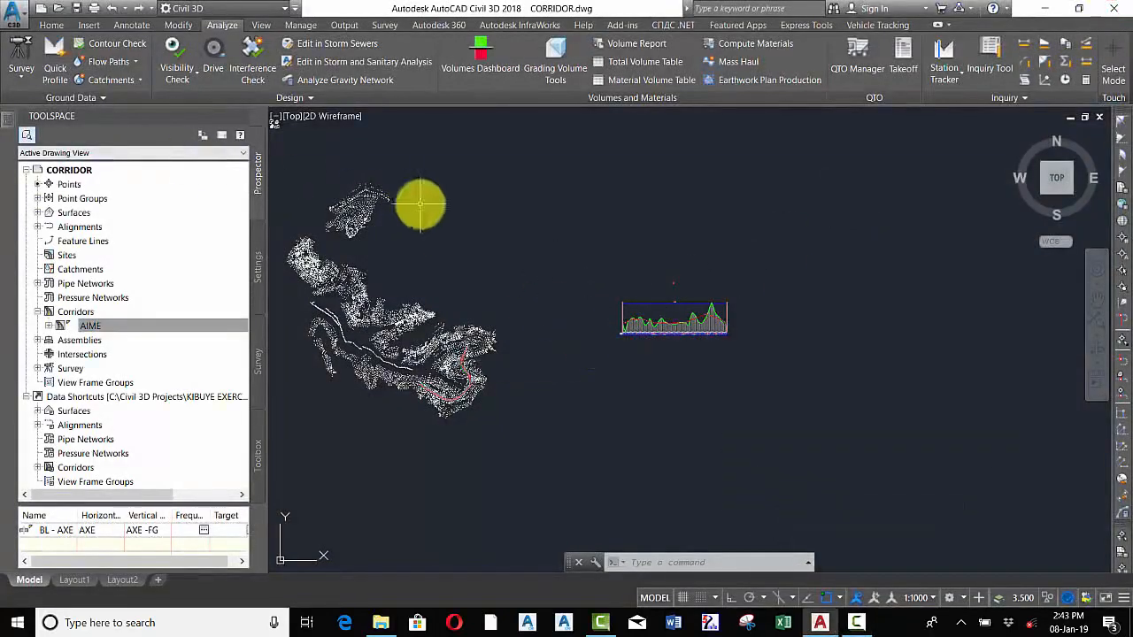
Insert a Total Volume Table for alignment AXE and sample lines X-CROSS using the CUT&FILL MATERIALS list
{"action": "scroll", "coordinate": [442, 366], "scroll_direction": "up", "scroll_amount": 4}
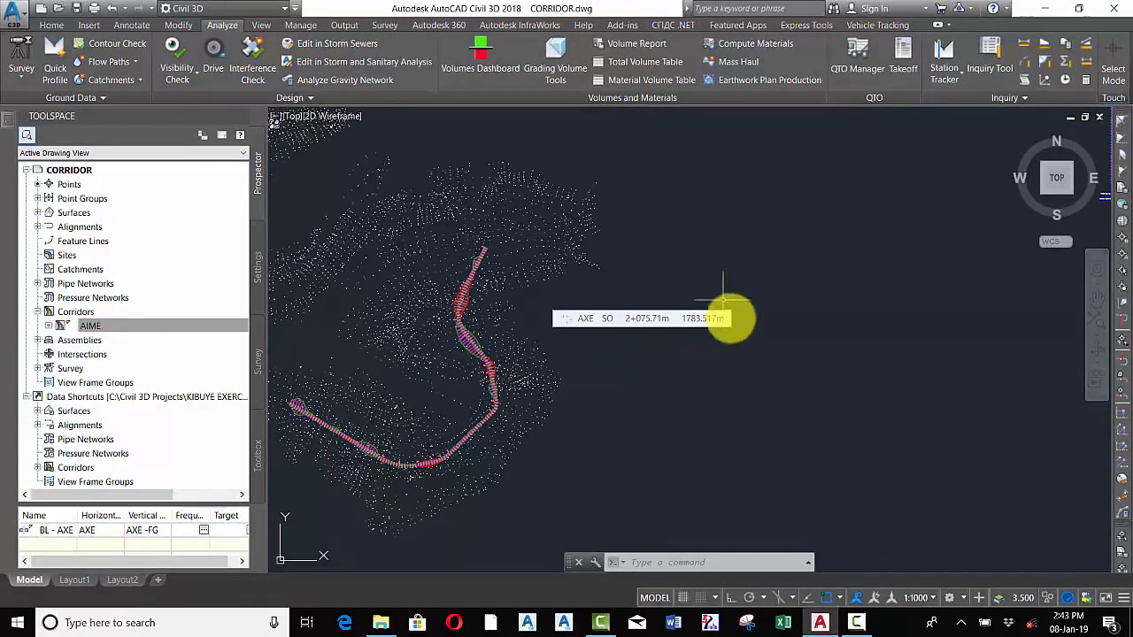
{"action": "scroll", "coordinate": [673, 367], "scroll_direction": "down", "scroll_amount": 5}
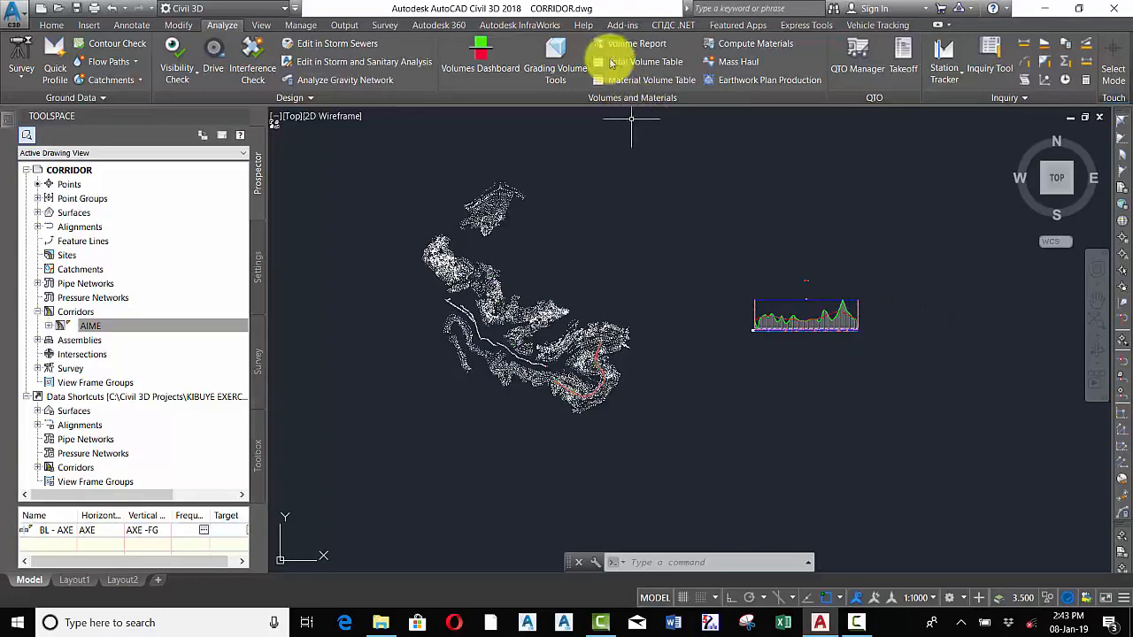
{"action": "left_click", "coordinate": [637, 61]}
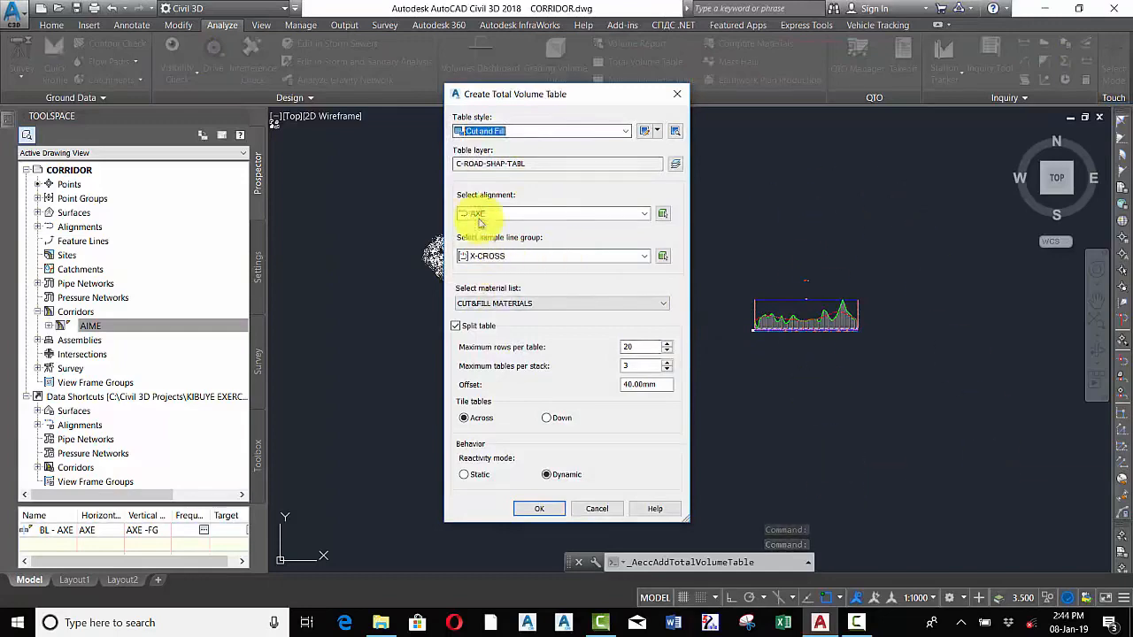
{"action": "left_click", "coordinate": [679, 93]}
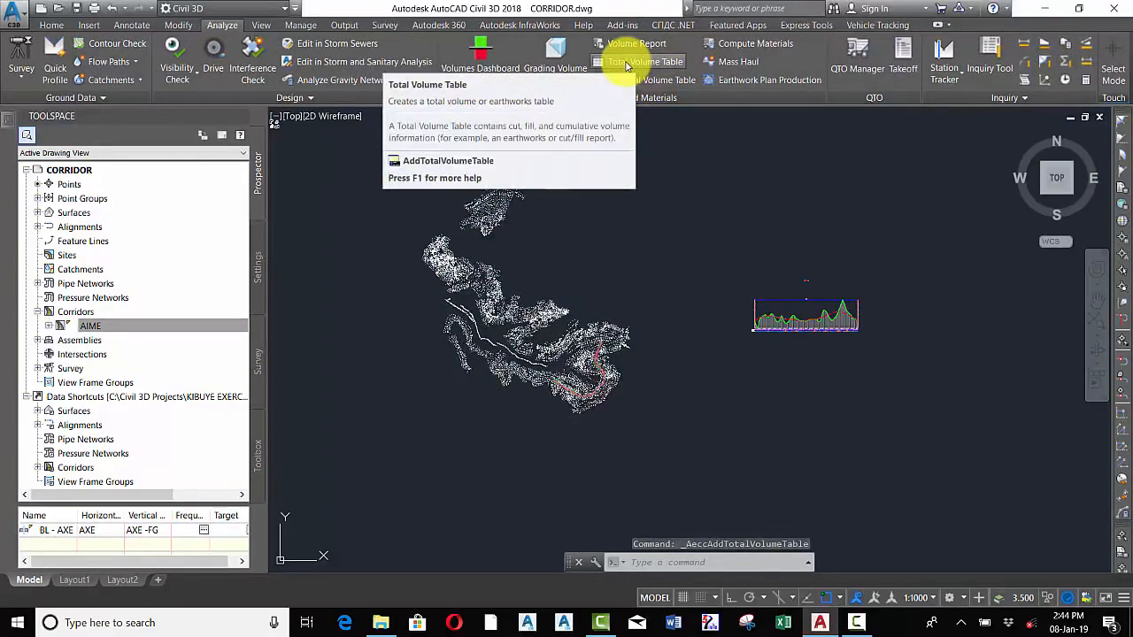
{"action": "left_click", "coordinate": [630, 63]}
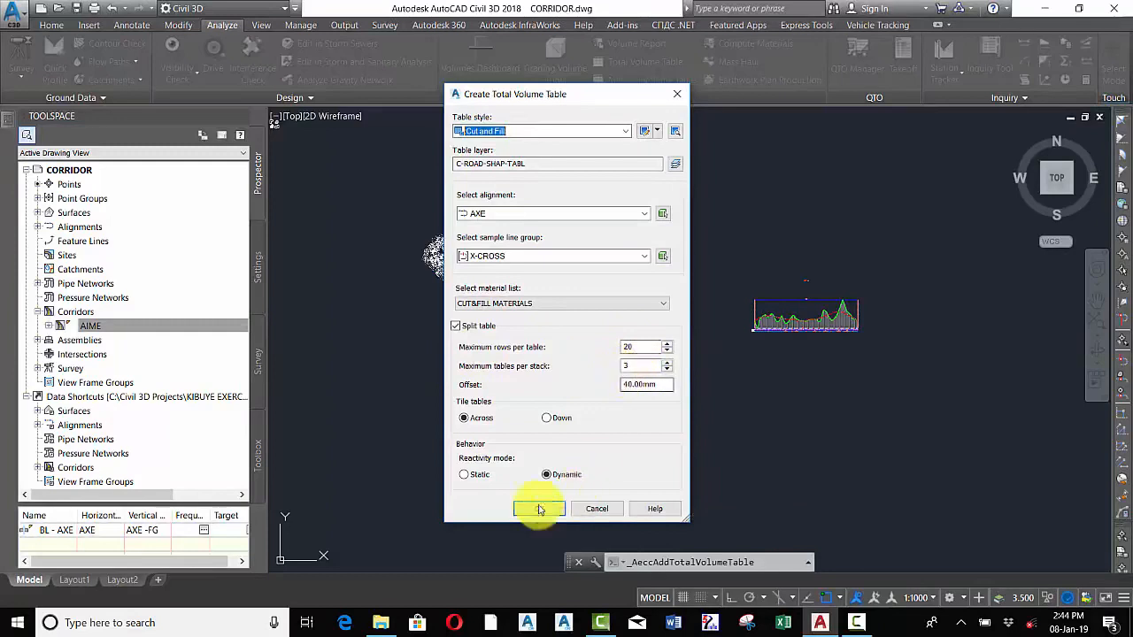
{"action": "left_click", "coordinate": [546, 307]}
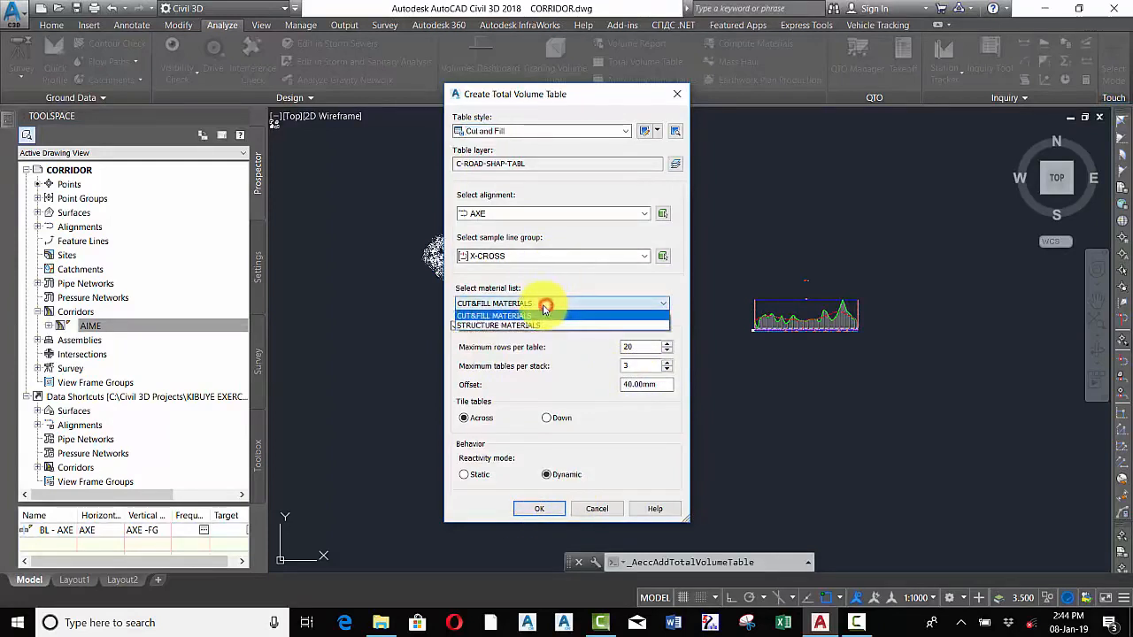
{"action": "left_click", "coordinate": [606, 285]}
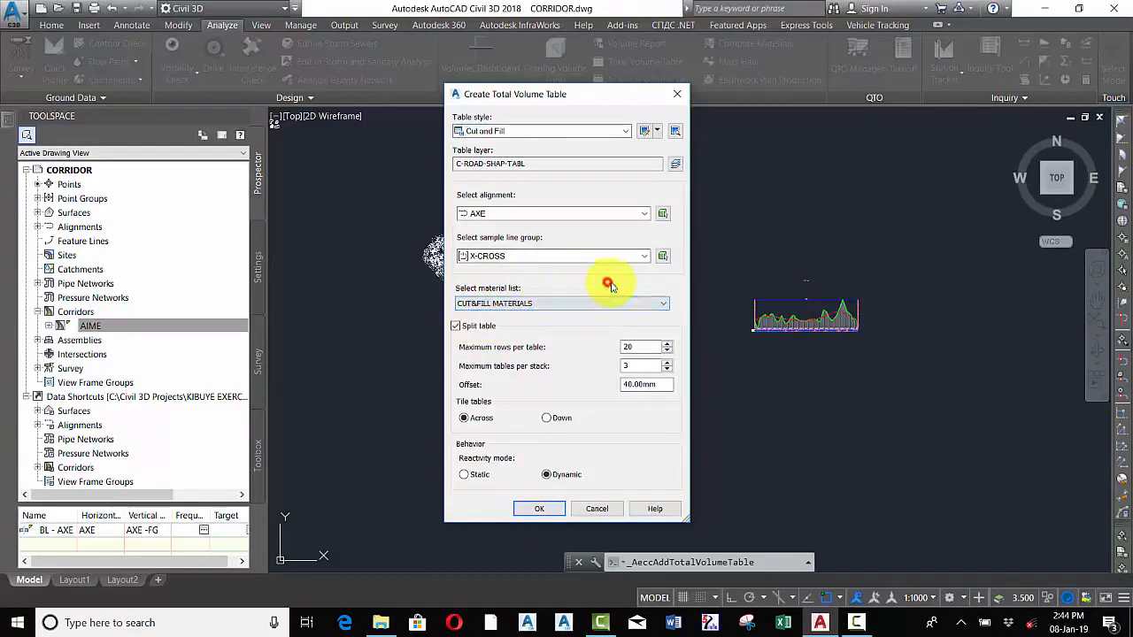
{"action": "left_click", "coordinate": [536, 511]}
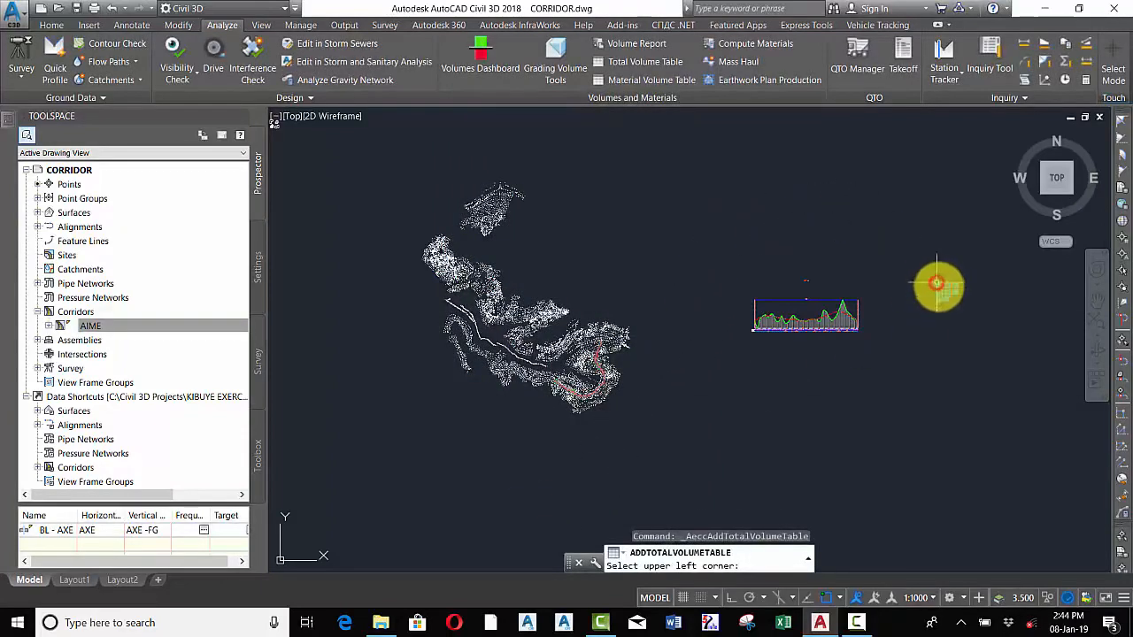
{"action": "scroll", "coordinate": [870, 261], "scroll_direction": "up", "scroll_amount": 10}
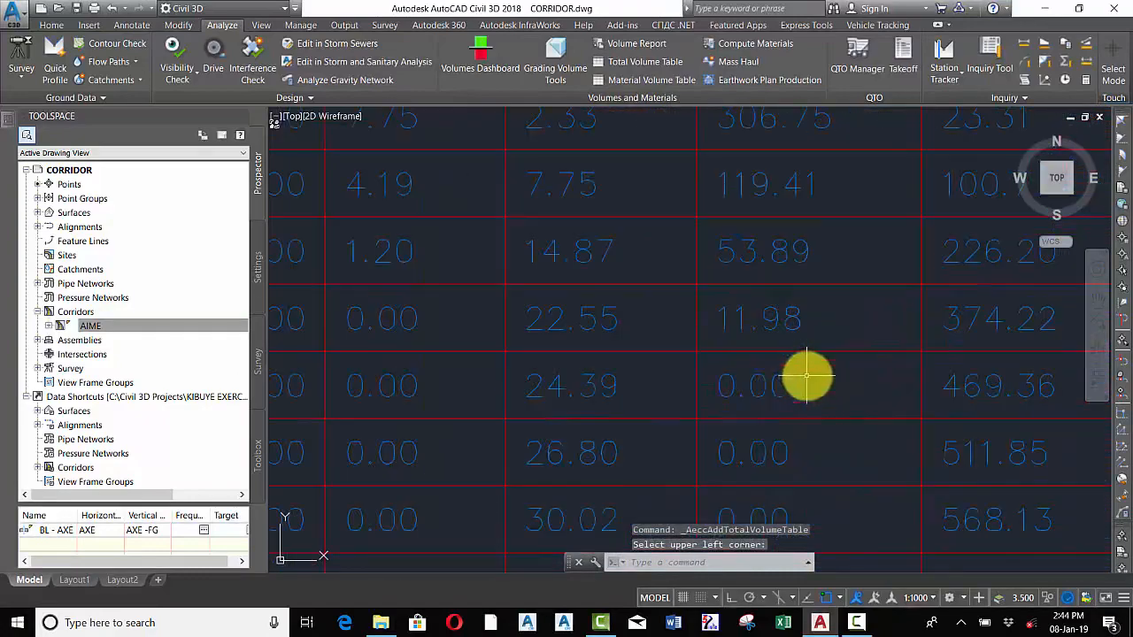
Zoom around the placed Total Volume Tables to examine their station, area and volume columns
{"action": "scroll", "coordinate": [696, 357], "scroll_direction": "down", "scroll_amount": 6}
{"action": "scroll", "coordinate": [513, 139], "scroll_direction": "up", "scroll_amount": 5}
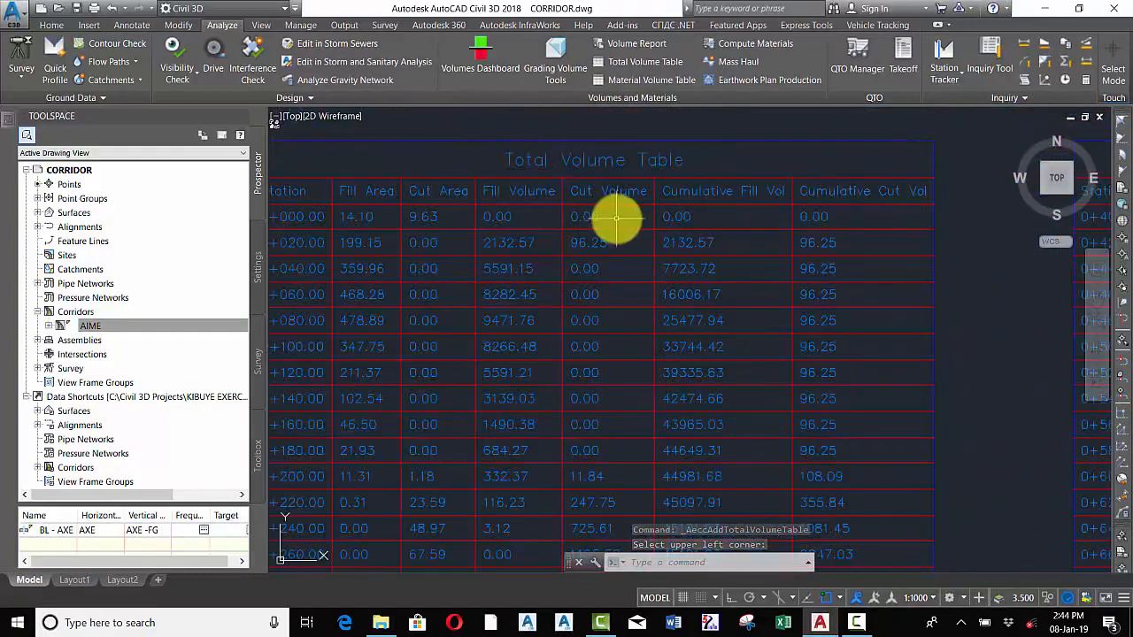
{"action": "scroll", "coordinate": [616, 223], "scroll_direction": "down", "scroll_amount": 4}
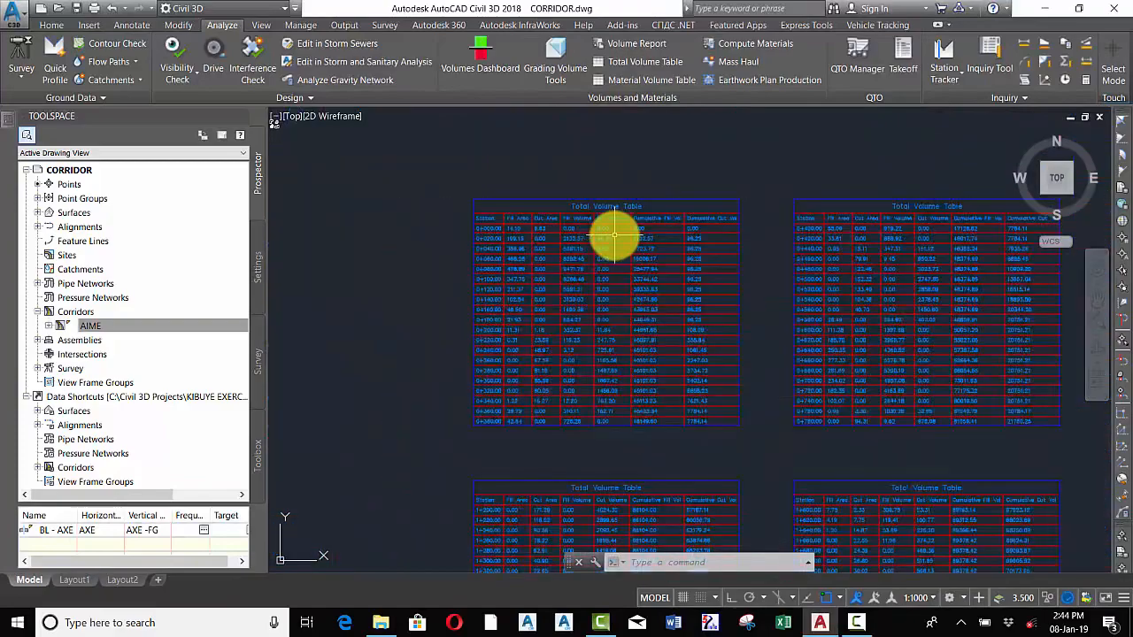
{"action": "scroll", "coordinate": [620, 257], "scroll_direction": "down", "scroll_amount": 4}
{"action": "scroll", "coordinate": [562, 334], "scroll_direction": "up", "scroll_amount": 6}
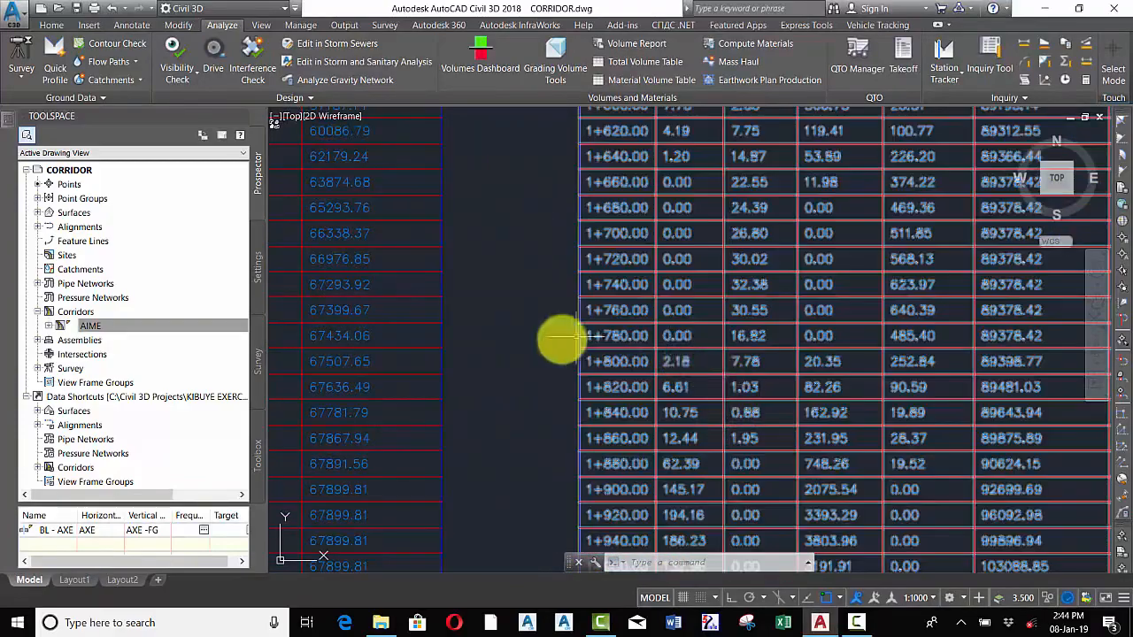
{"action": "scroll", "coordinate": [516, 385], "scroll_direction": "down", "scroll_amount": 5}
{"action": "scroll", "coordinate": [488, 410], "scroll_direction": "up", "scroll_amount": 6}
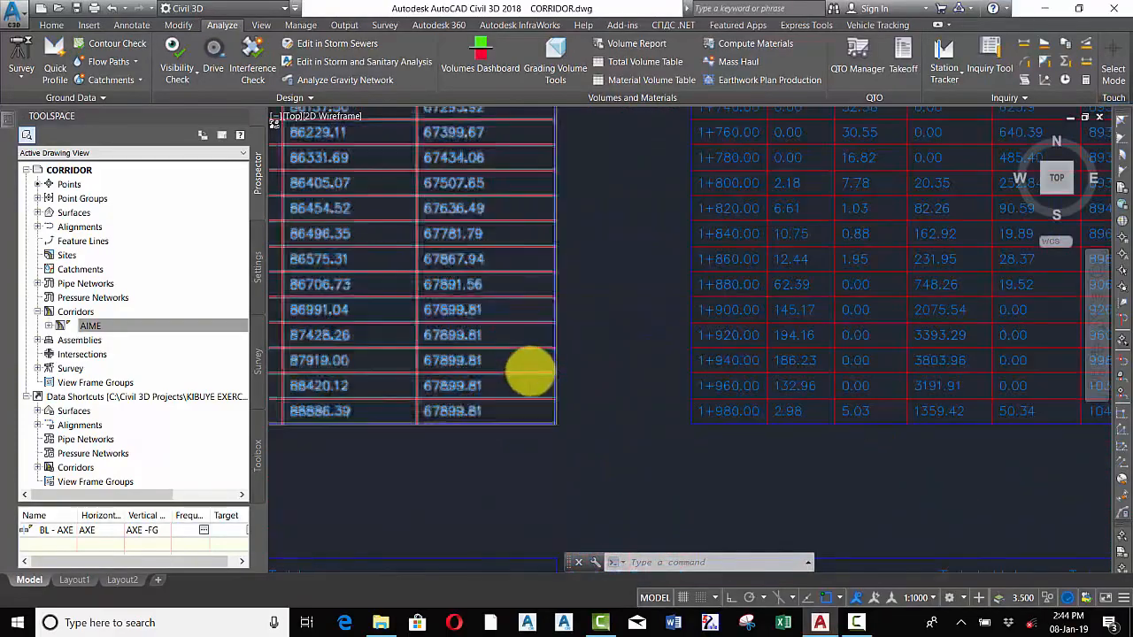
{"action": "scroll", "coordinate": [592, 379], "scroll_direction": "down", "scroll_amount": 8}
{"action": "scroll", "coordinate": [584, 390], "scroll_direction": "up", "scroll_amount": 6}
{"action": "scroll", "coordinate": [645, 384], "scroll_direction": "down", "scroll_amount": 3}
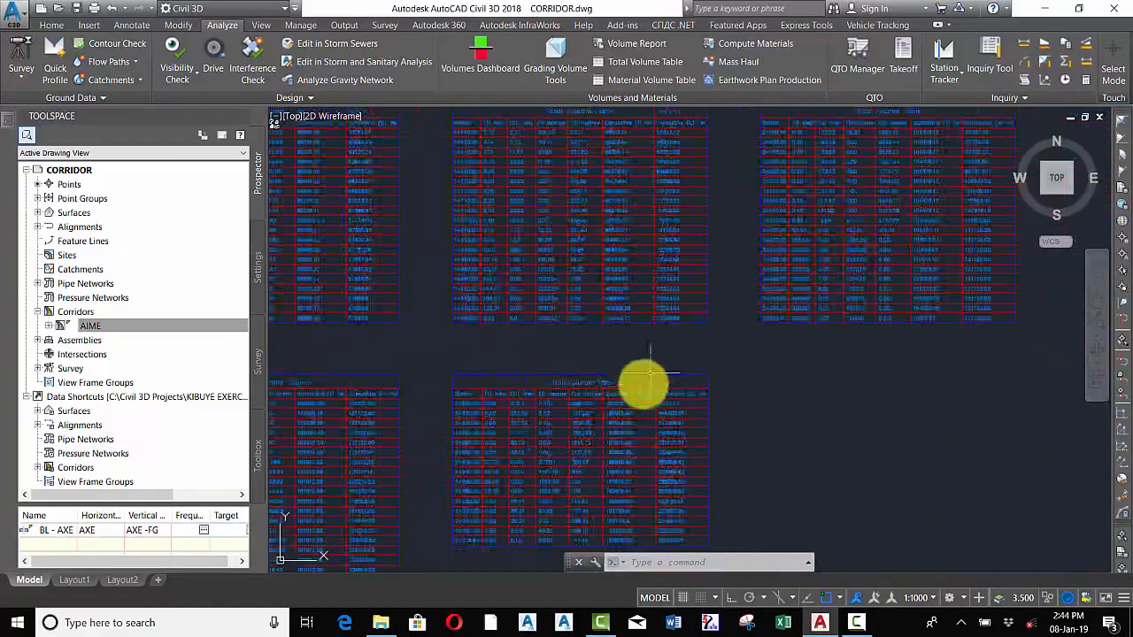
{"action": "scroll", "coordinate": [425, 387], "scroll_direction": "up", "scroll_amount": 5}
{"action": "scroll", "coordinate": [670, 331], "scroll_direction": "down", "scroll_amount": 8}
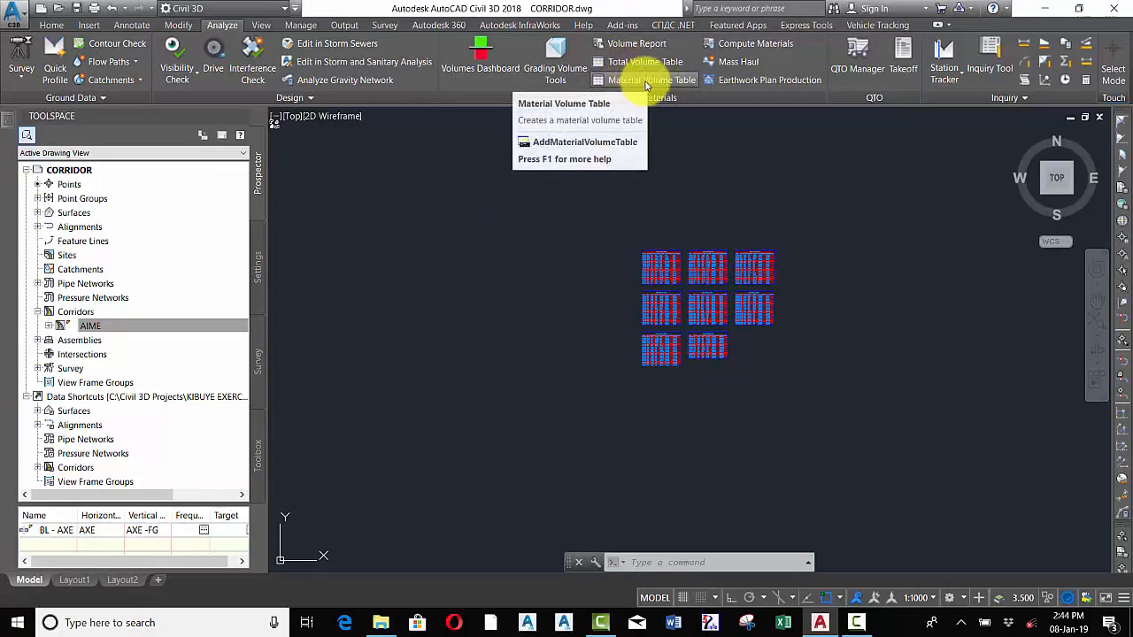
Create a Material Volume Table for the Pavement material from the STRUCTURE MATERIALS list along AXE and X-CROSS
{"action": "left_click", "coordinate": [647, 81]}
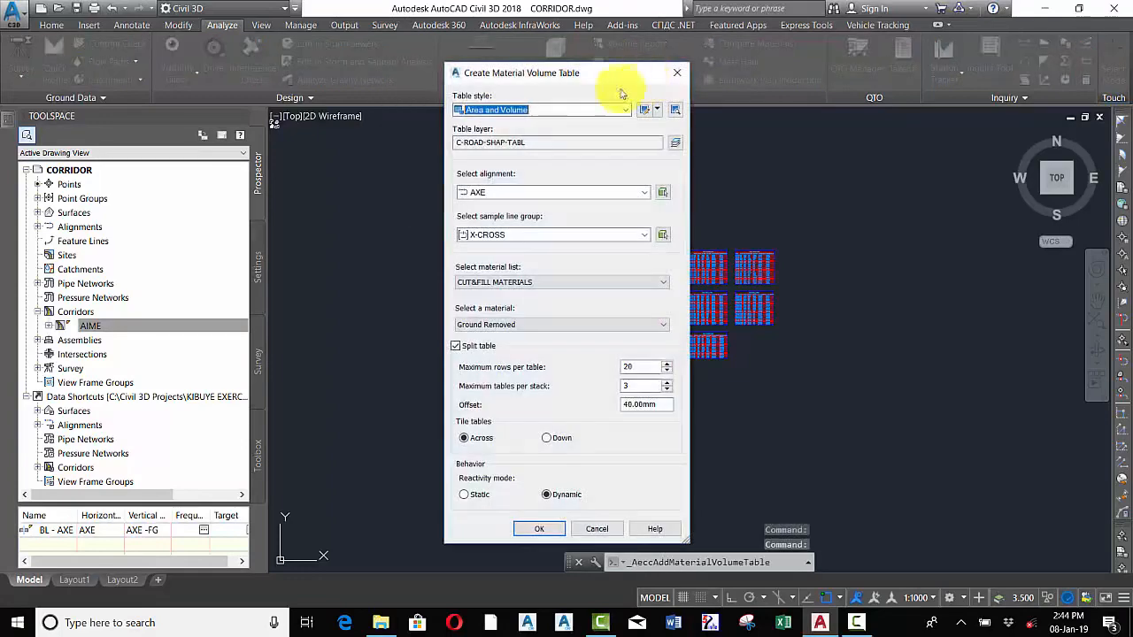
{"action": "left_click", "coordinate": [541, 282]}
{"action": "left_click", "coordinate": [488, 305]}
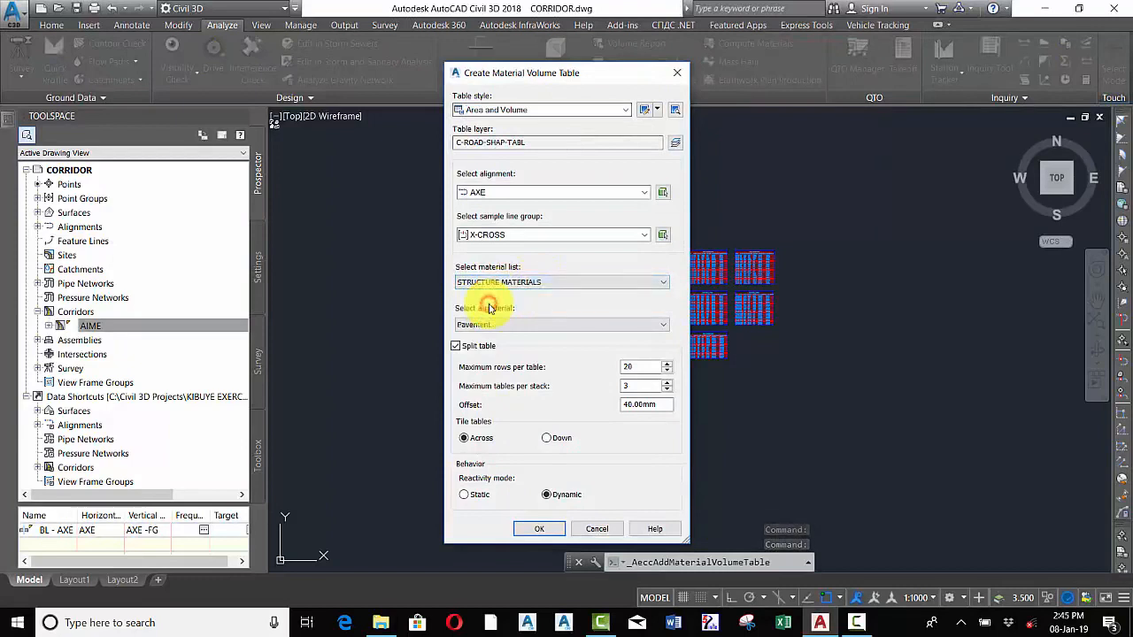
{"action": "left_click", "coordinate": [510, 326]}
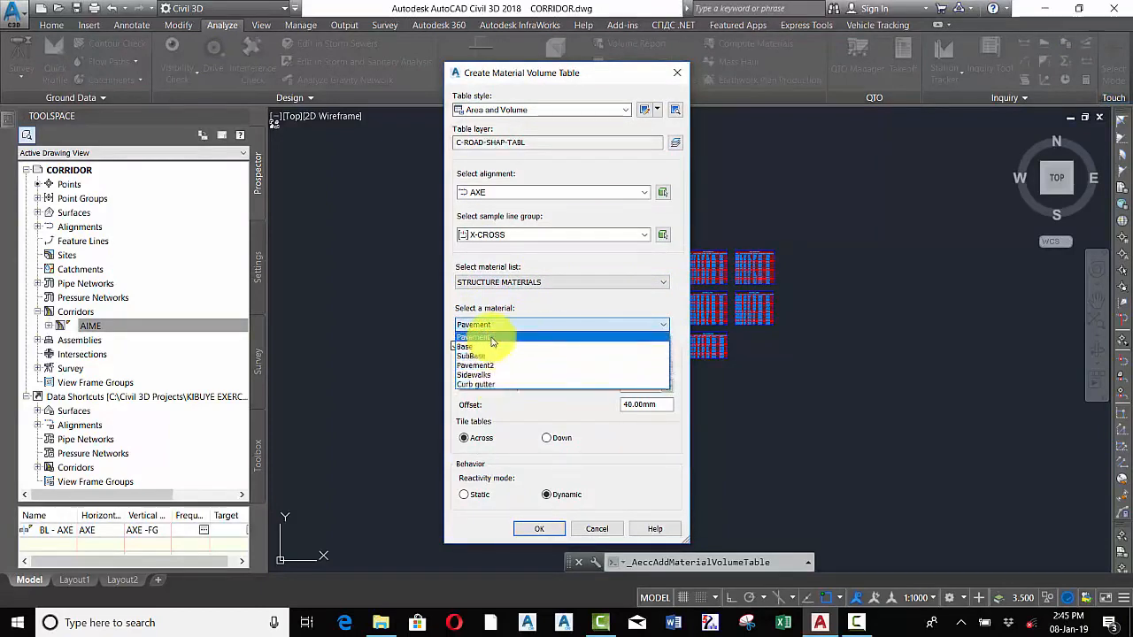
{"action": "left_click", "coordinate": [483, 338]}
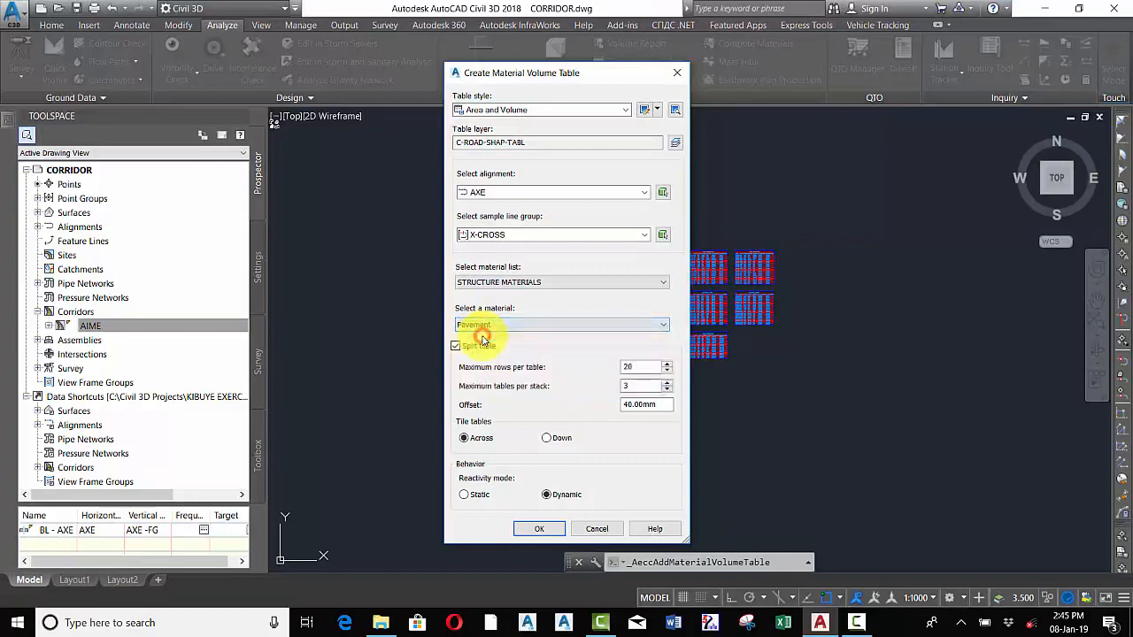
{"action": "left_click", "coordinate": [536, 528]}
Zoom around the placed Pavement material tables to examine their stations, areas and cumulative volumes
{"action": "scroll", "coordinate": [770, 266], "scroll_direction": "down", "scroll_amount": 4}
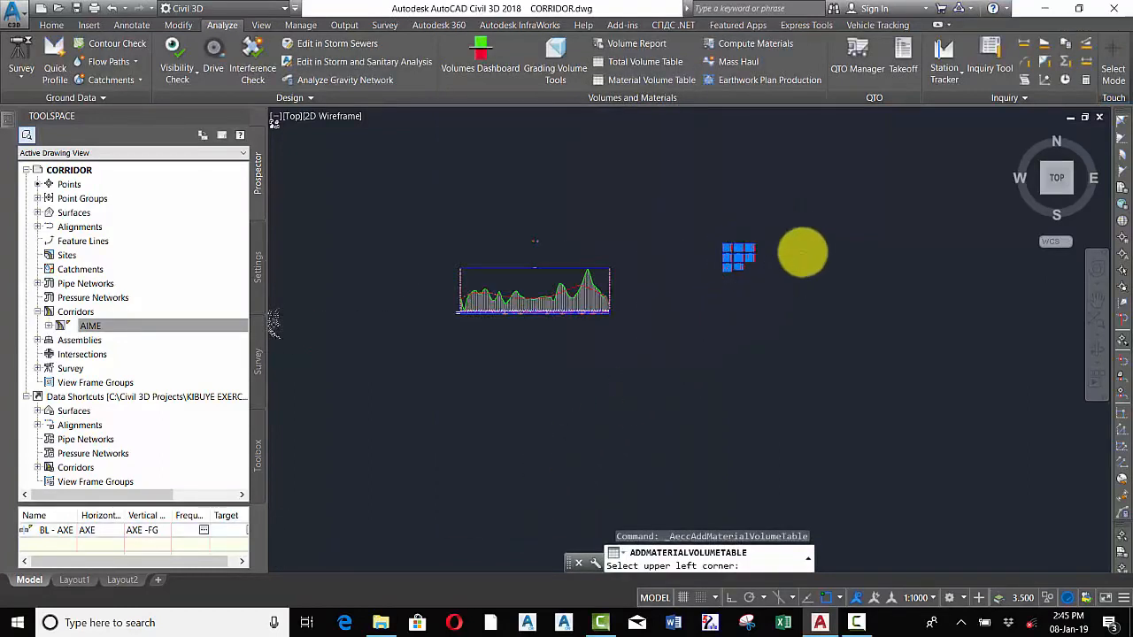
{"action": "scroll", "coordinate": [803, 253], "scroll_direction": "up", "scroll_amount": 4}
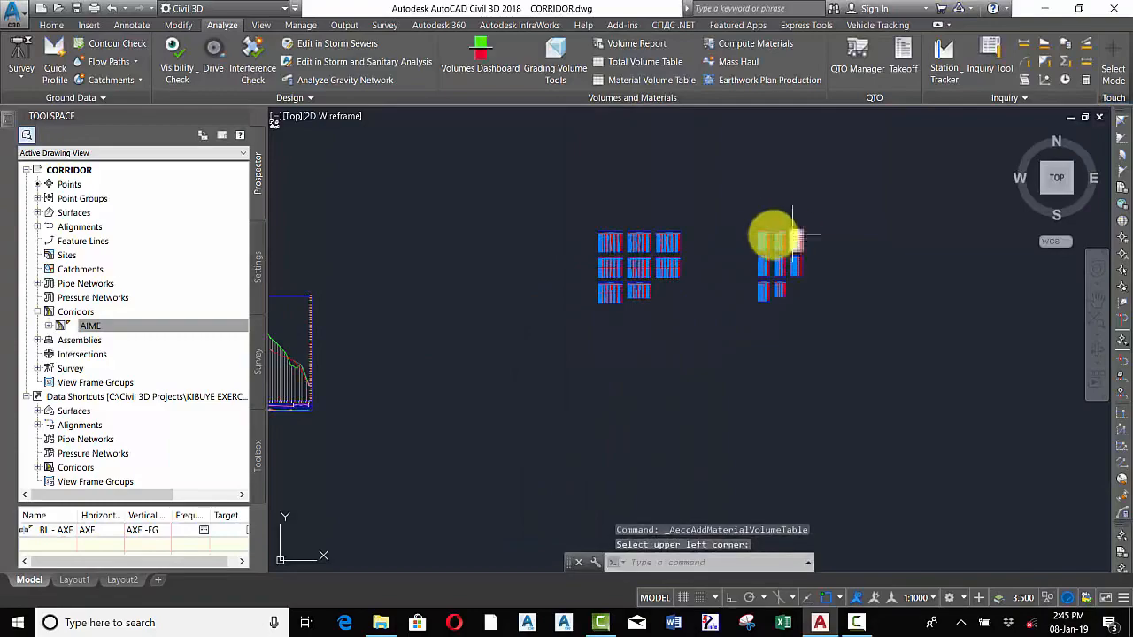
{"action": "scroll", "coordinate": [794, 238], "scroll_direction": "up", "scroll_amount": 5}
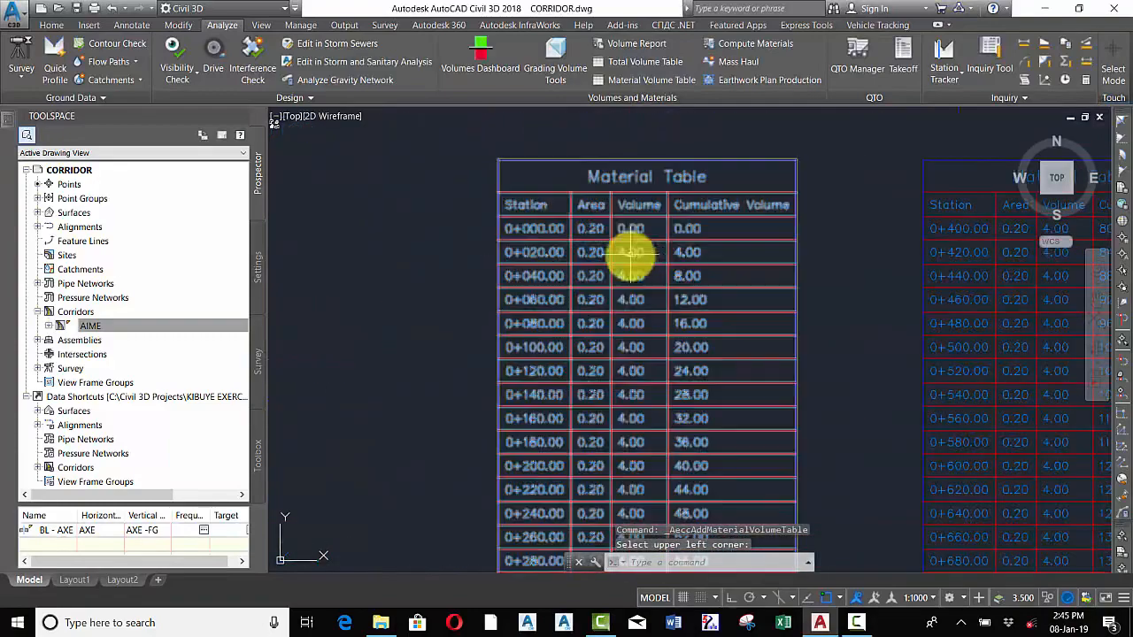
{"action": "scroll", "coordinate": [631, 254], "scroll_direction": "up", "scroll_amount": 5}
{"action": "scroll", "coordinate": [632, 190], "scroll_direction": "down", "scroll_amount": 2}
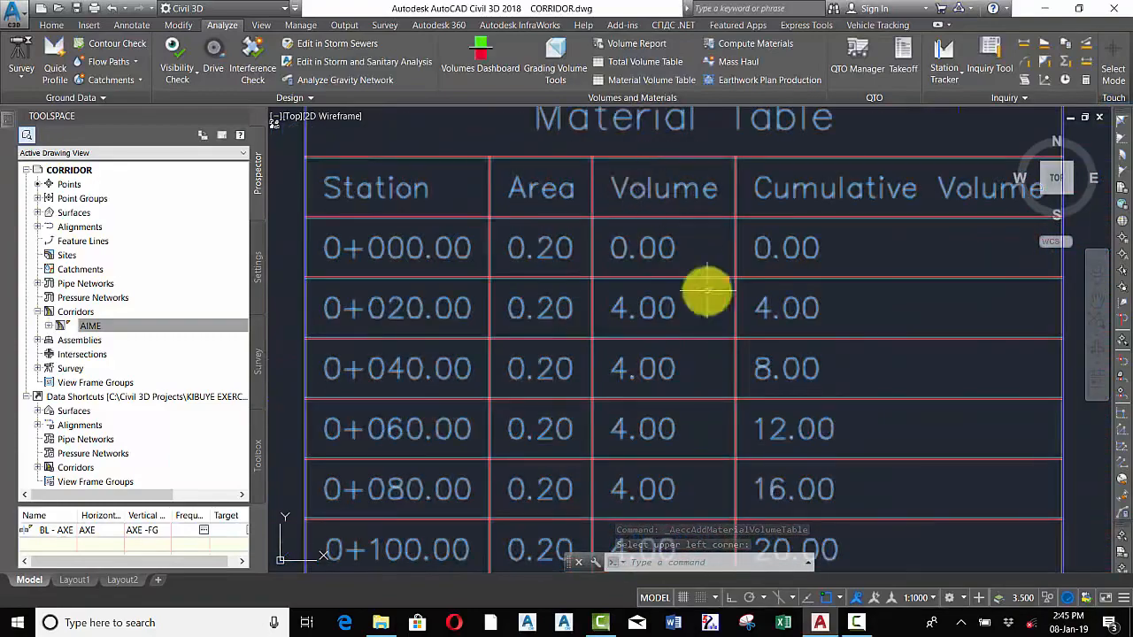
{"action": "scroll", "coordinate": [707, 289], "scroll_direction": "down", "scroll_amount": 9}
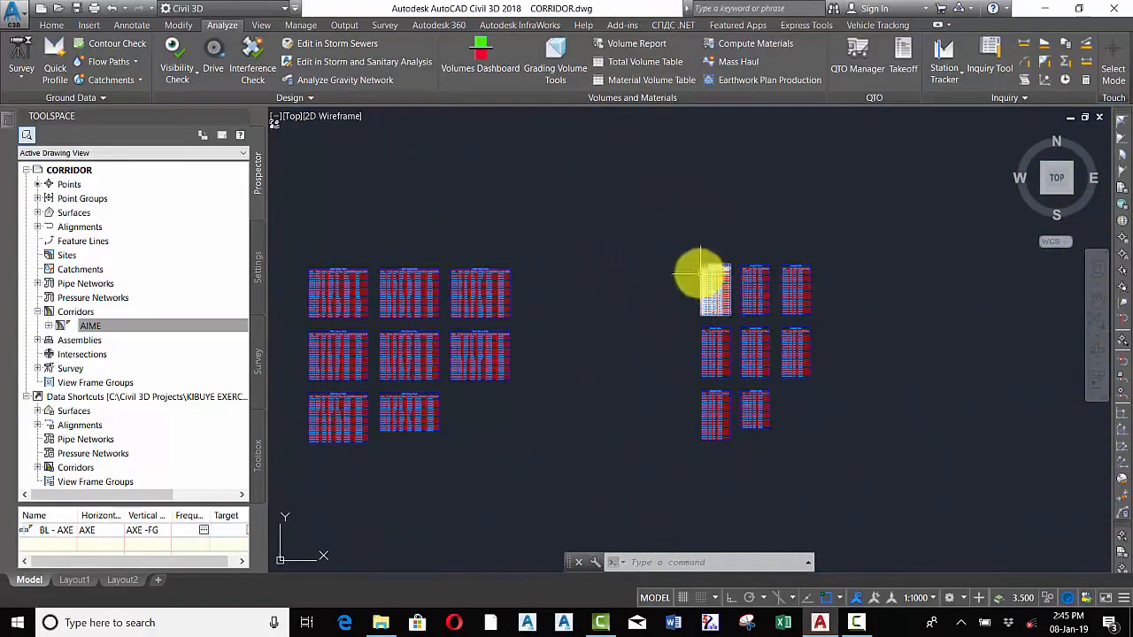
{"action": "scroll", "coordinate": [712, 239], "scroll_direction": "up", "scroll_amount": 6}
{"action": "scroll", "coordinate": [651, 253], "scroll_direction": "down", "scroll_amount": 8}
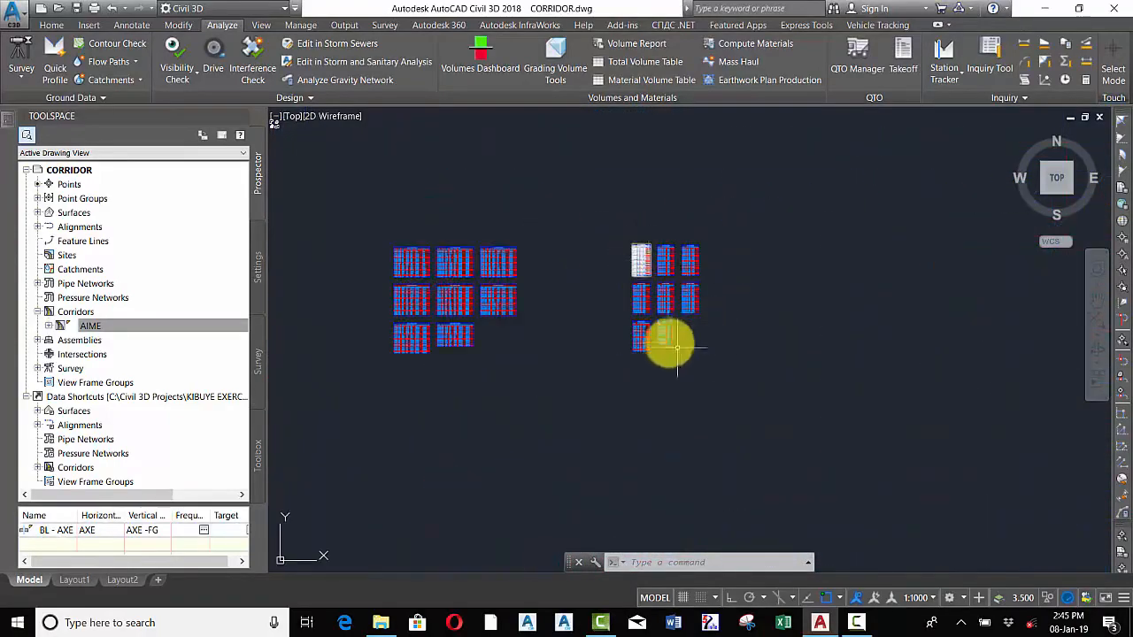
{"action": "scroll", "coordinate": [675, 337], "scroll_direction": "up", "scroll_amount": 6}
{"action": "scroll", "coordinate": [622, 324], "scroll_direction": "down", "scroll_amount": 4}
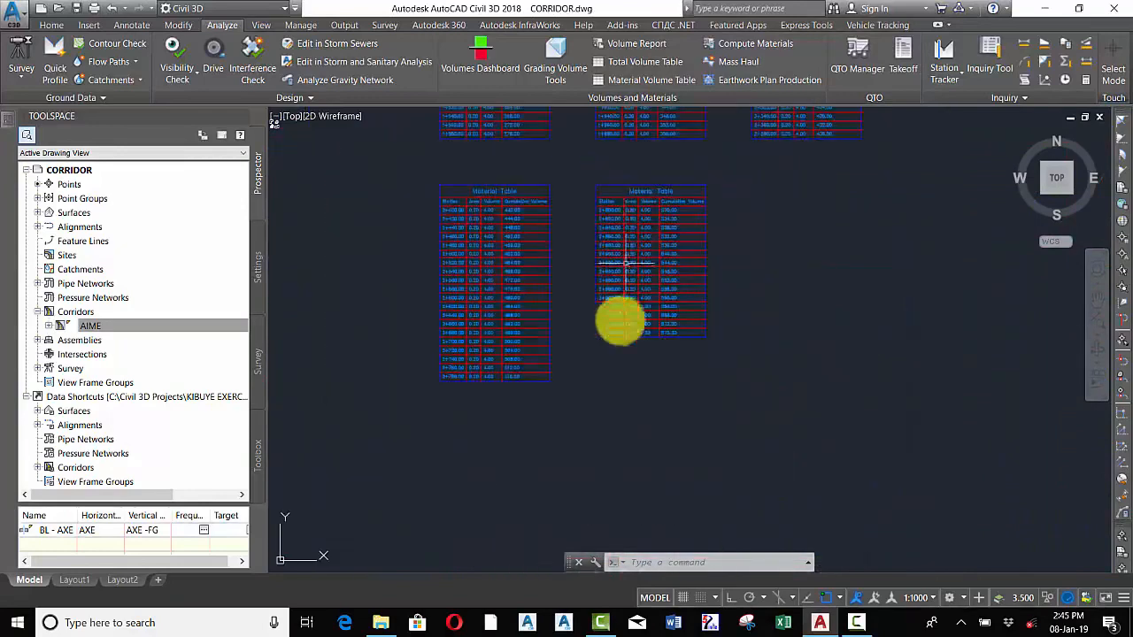
{"action": "scroll", "coordinate": [622, 325], "scroll_direction": "up", "scroll_amount": 6}
{"action": "scroll", "coordinate": [809, 250], "scroll_direction": "down", "scroll_amount": 4}
{"action": "scroll", "coordinate": [811, 252], "scroll_direction": "up", "scroll_amount": 4}
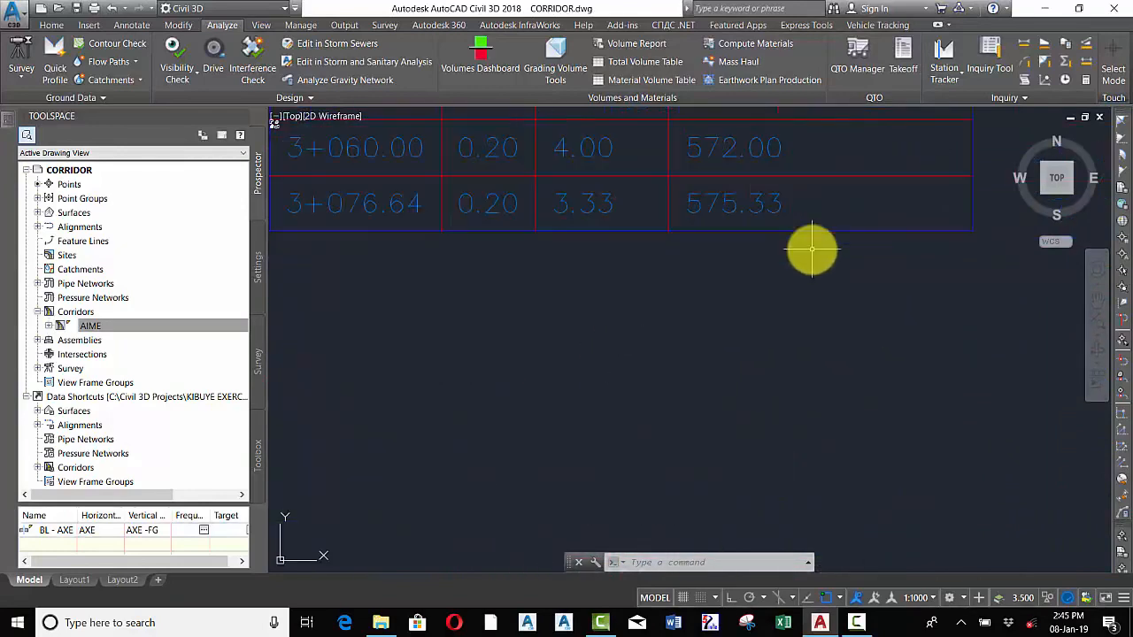
{"action": "scroll", "coordinate": [812, 252], "scroll_direction": "down", "scroll_amount": 6}
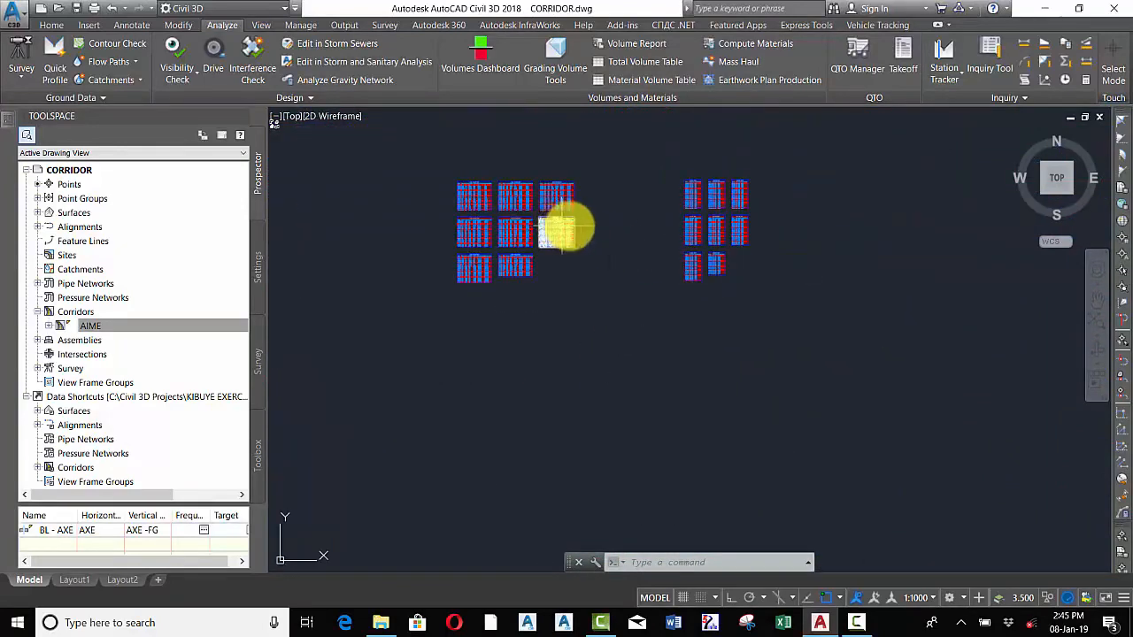
Create a Material Volume Table for Sidewalks from the STRUCTURE MATERIALS list and place it below the existing tables
{"action": "left_click", "coordinate": [647, 81]}
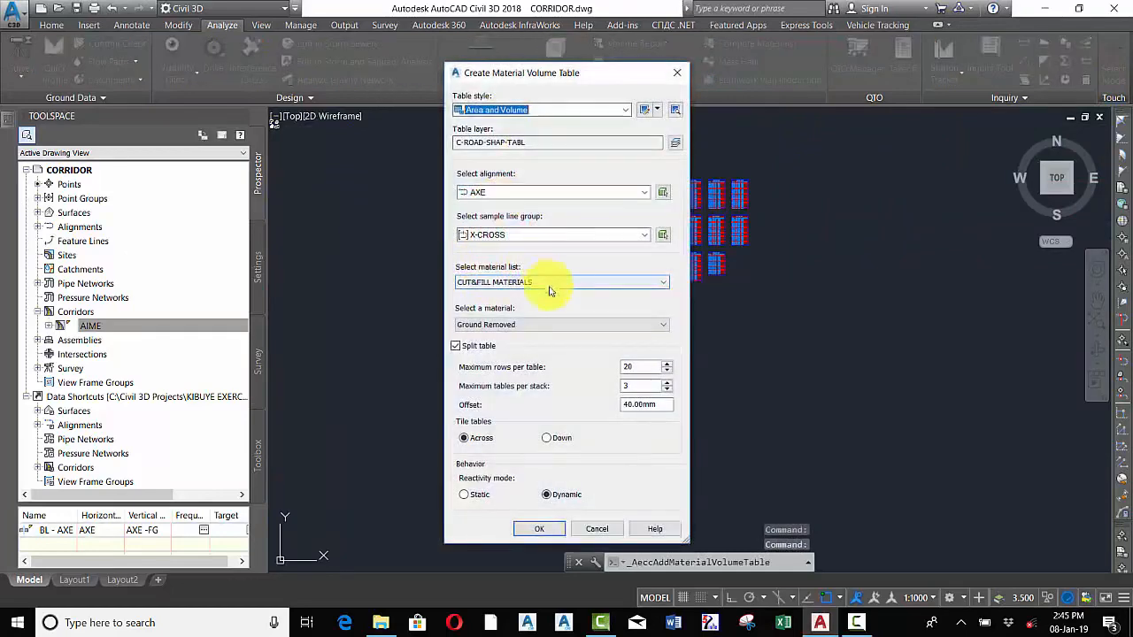
{"action": "left_click", "coordinate": [537, 283]}
{"action": "left_click", "coordinate": [502, 297]}
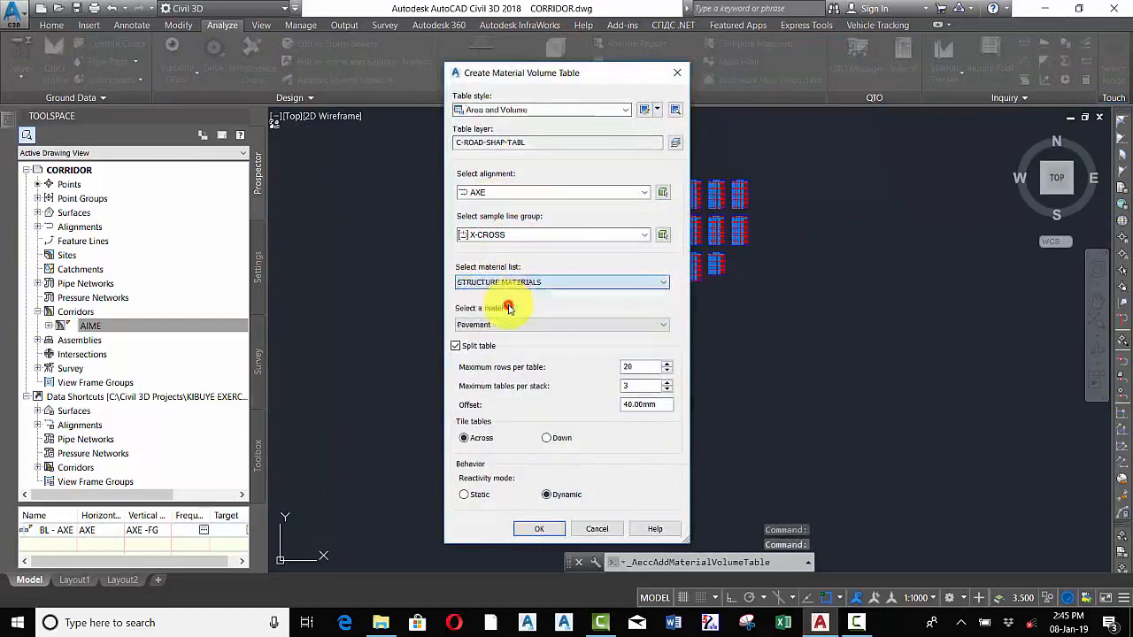
{"action": "left_click", "coordinate": [515, 327]}
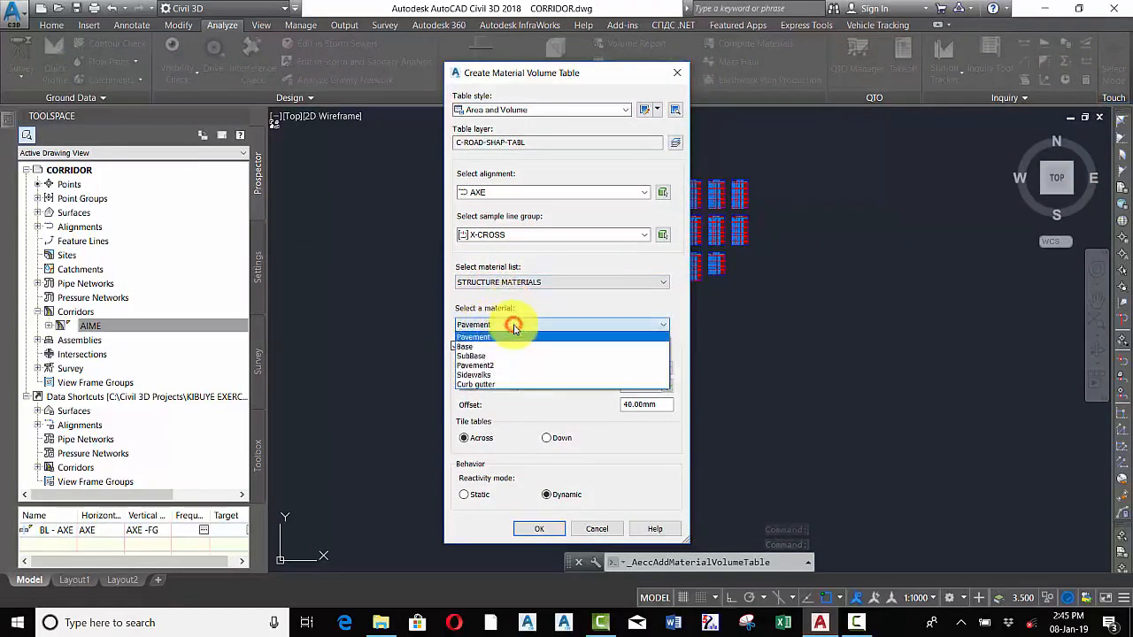
{"action": "left_click", "coordinate": [490, 377]}
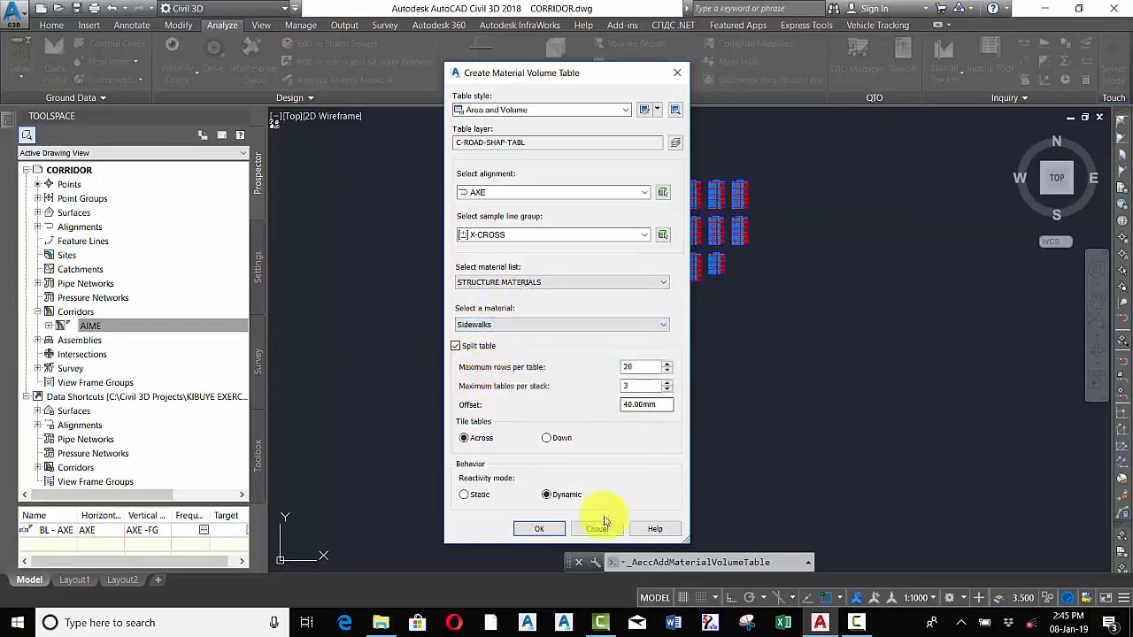
{"action": "left_click", "coordinate": [538, 529]}
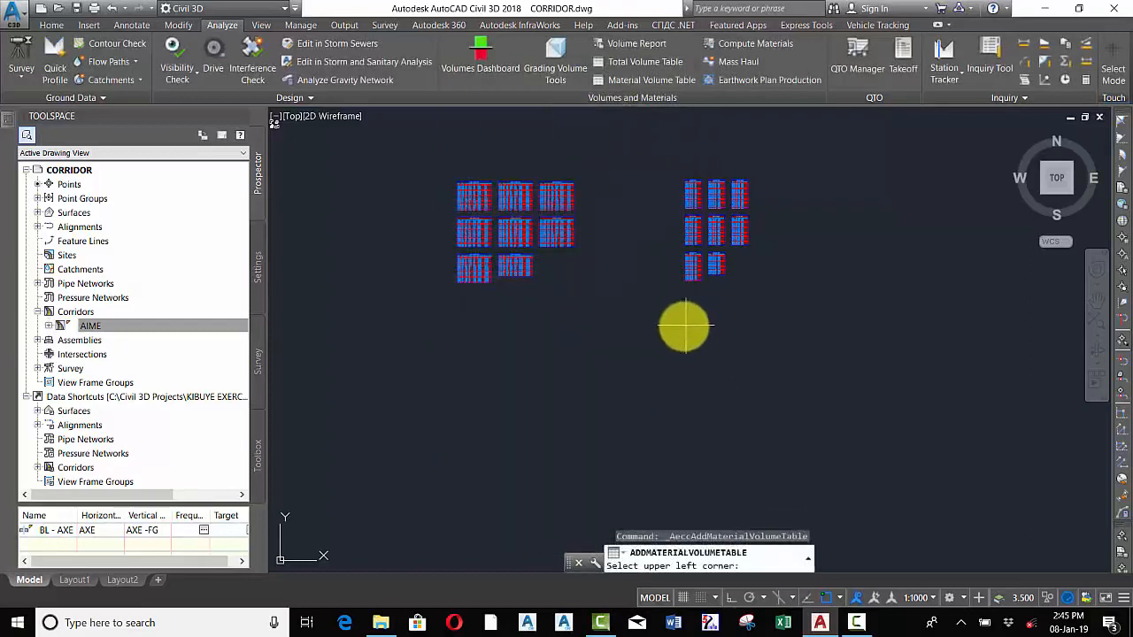
{"action": "left_click", "coordinate": [684, 328]}
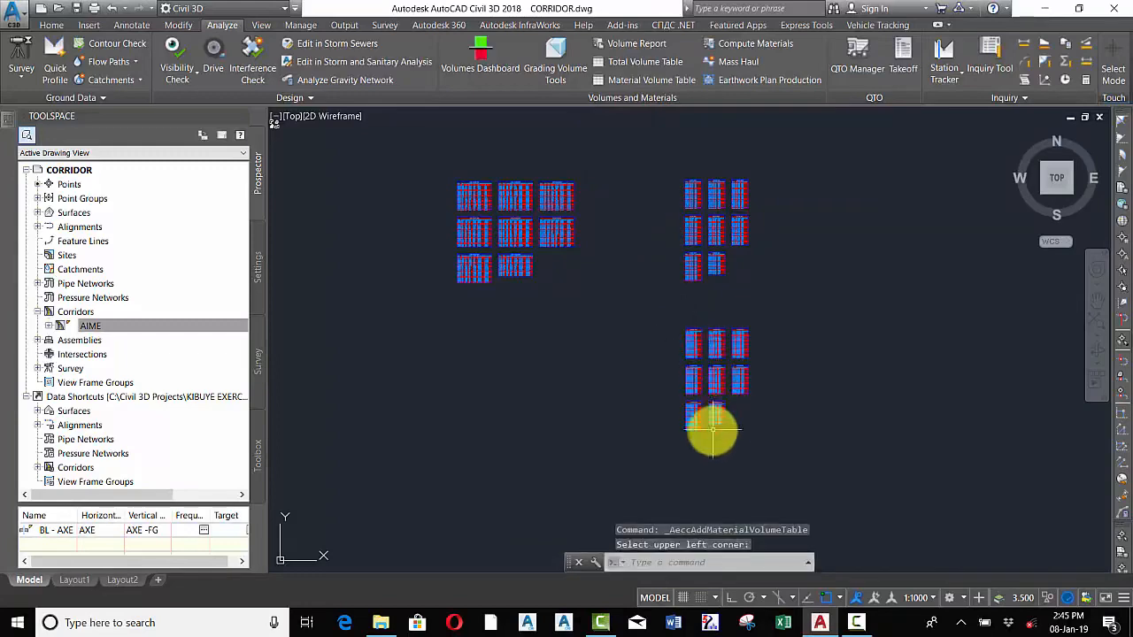
Save the drawing
{"action": "scroll", "coordinate": [713, 428], "scroll_direction": "up", "scroll_amount": 8}
{"action": "scroll", "coordinate": [739, 394], "scroll_direction": "up", "scroll_amount": 6}
{"action": "scroll", "coordinate": [715, 392], "scroll_direction": "down", "scroll_amount": 8}
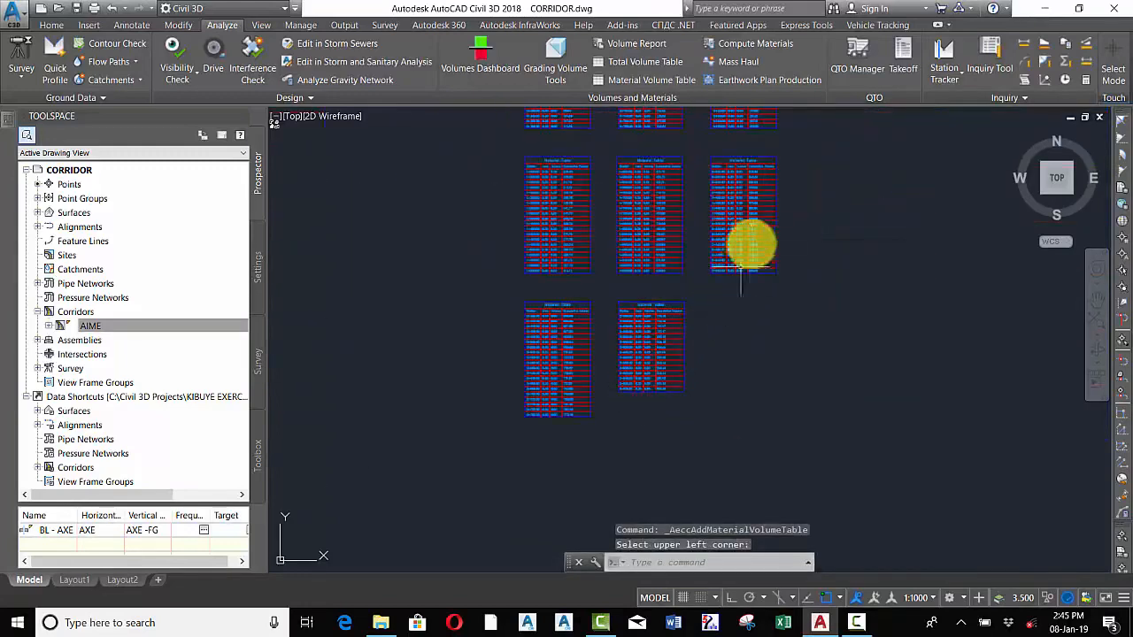
{"action": "scroll", "coordinate": [751, 246], "scroll_direction": "up", "scroll_amount": 7}
{"action": "scroll", "coordinate": [609, 333], "scroll_direction": "down", "scroll_amount": 8}
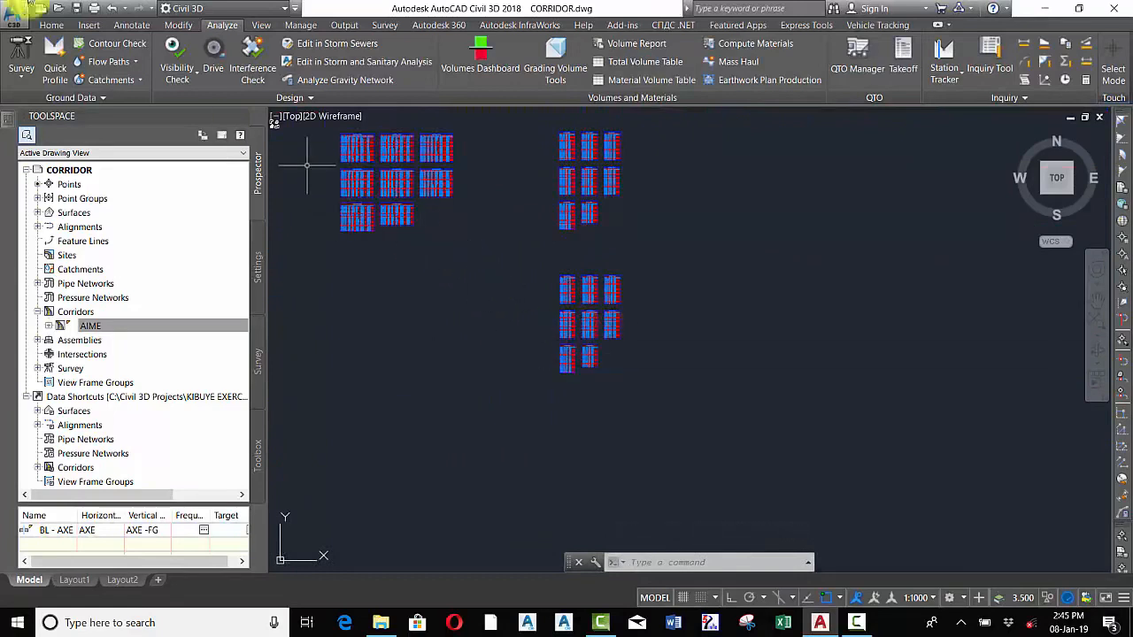
{"action": "left_click", "coordinate": [77, 9]}
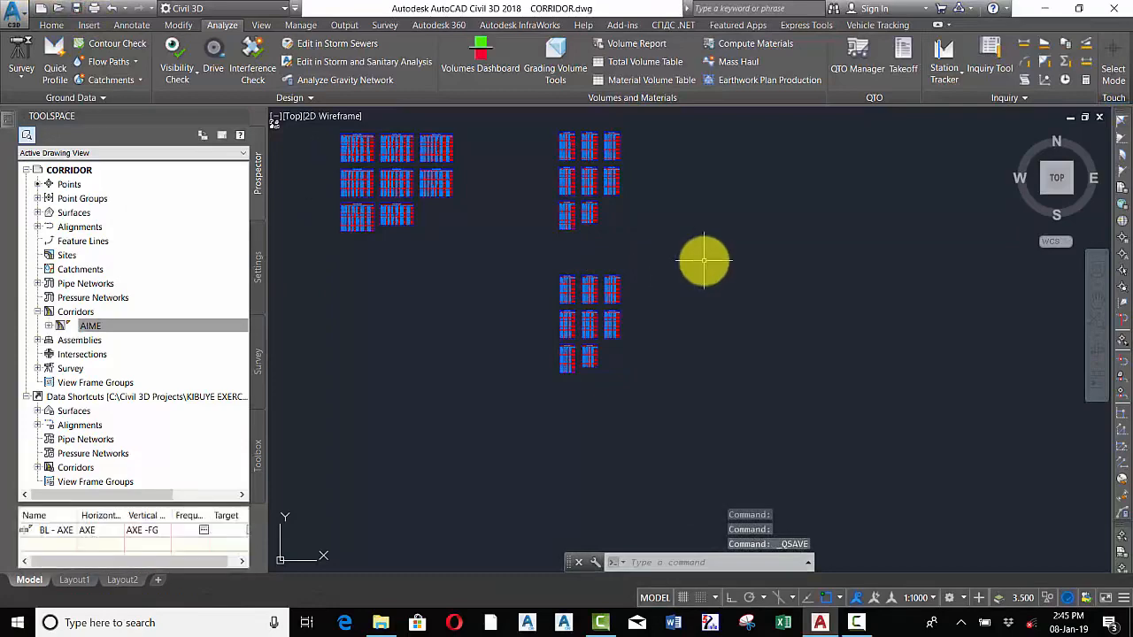
Zoom around the drawing to examine all the placed volume tables and the profile view
{"action": "scroll", "coordinate": [690, 264], "scroll_direction": "down", "scroll_amount": 3}
{"action": "scroll", "coordinate": [549, 240], "scroll_direction": "up", "scroll_amount": 10}
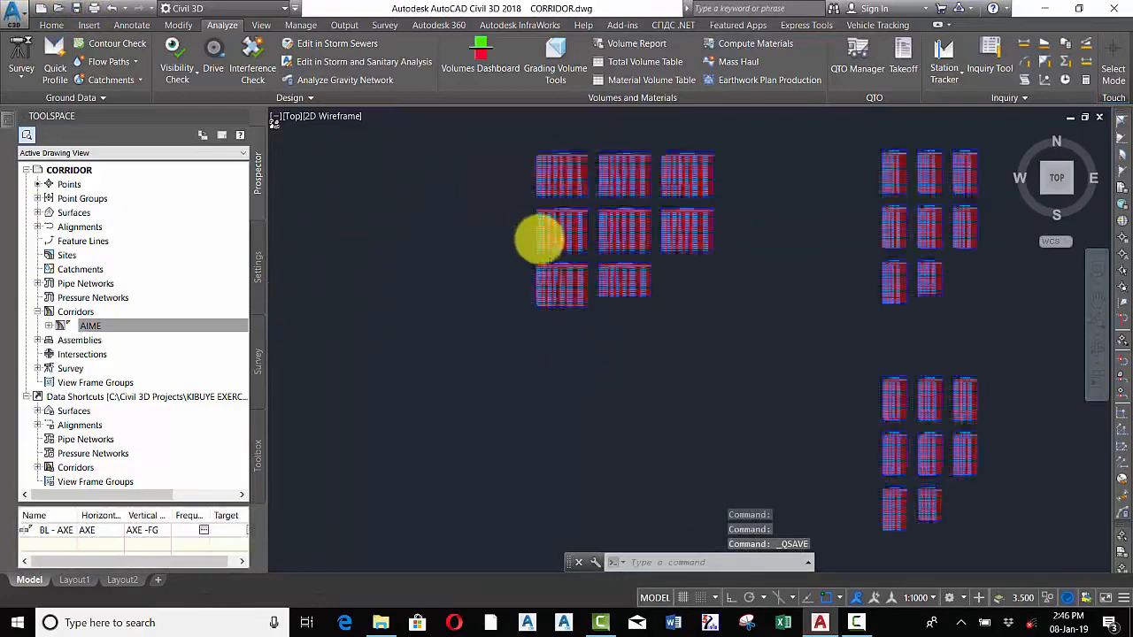
{"action": "scroll", "coordinate": [778, 309], "scroll_direction": "down", "scroll_amount": 4}
{"action": "scroll", "coordinate": [771, 300], "scroll_direction": "up", "scroll_amount": 5}
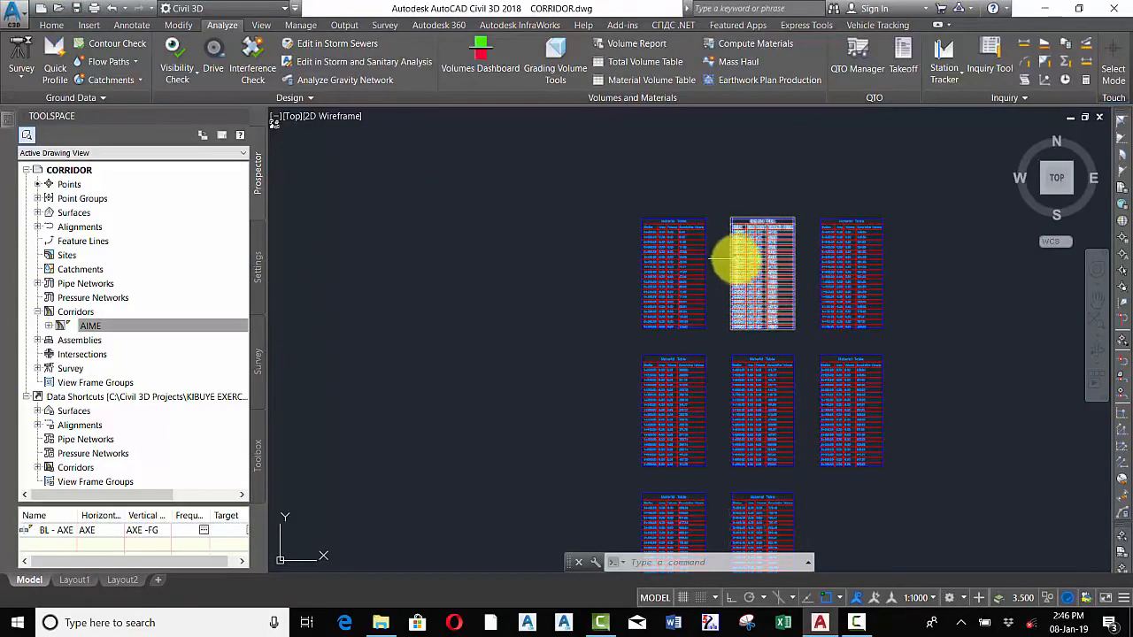
{"action": "scroll", "coordinate": [728, 301], "scroll_direction": "down", "scroll_amount": 5}
{"action": "scroll", "coordinate": [787, 257], "scroll_direction": "up", "scroll_amount": 2}
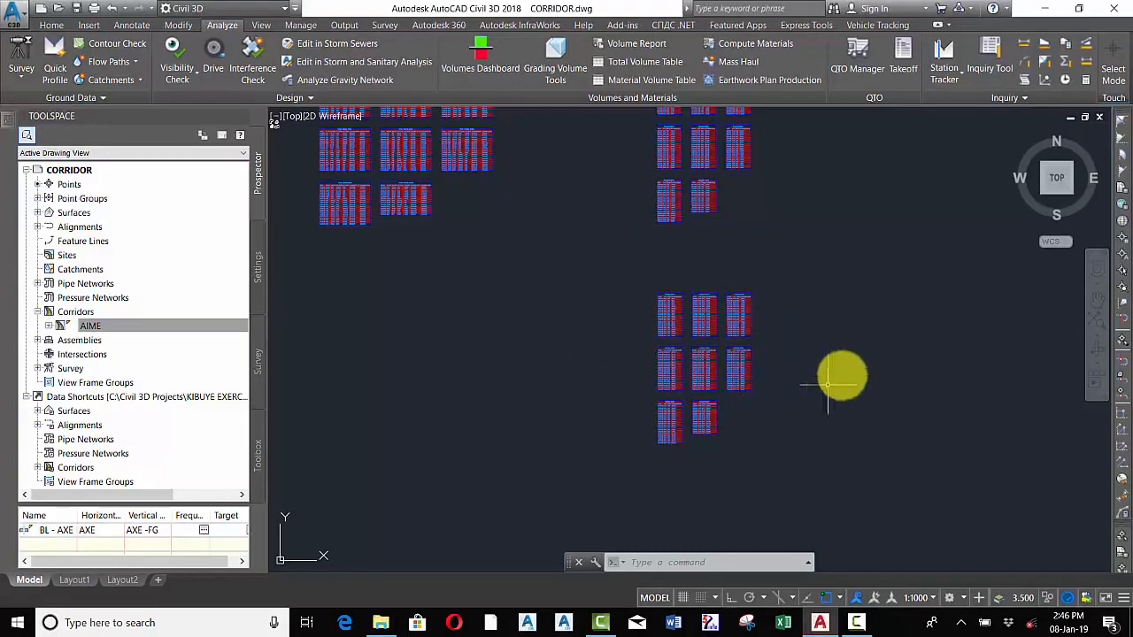
{"action": "scroll", "coordinate": [639, 257], "scroll_direction": "down", "scroll_amount": 2}
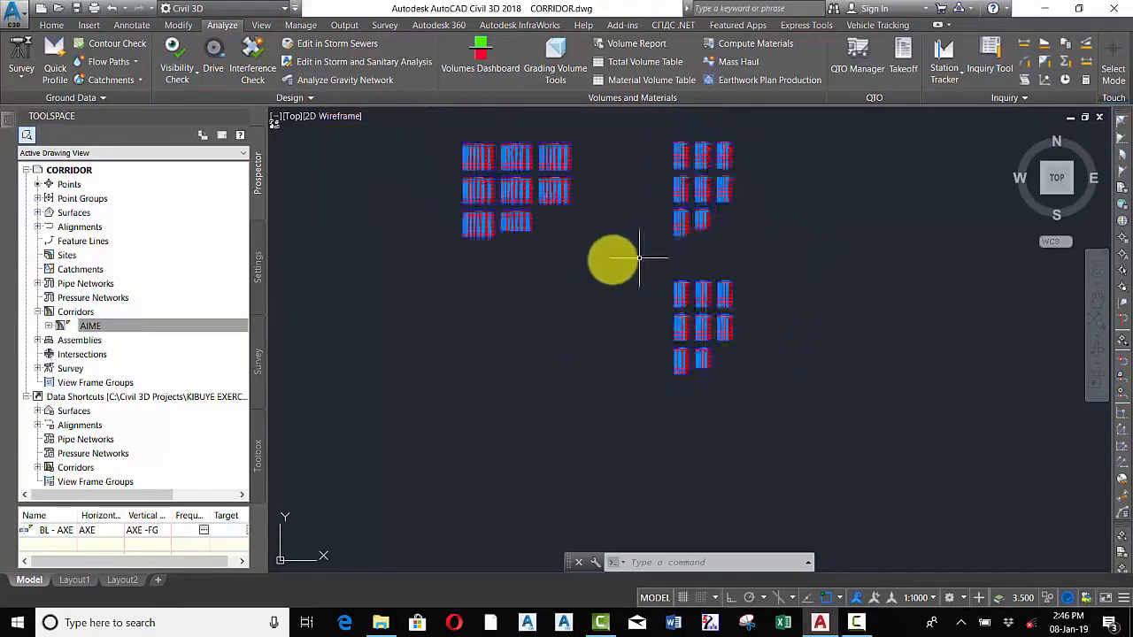
{"action": "scroll", "coordinate": [620, 258], "scroll_direction": "down", "scroll_amount": 2}
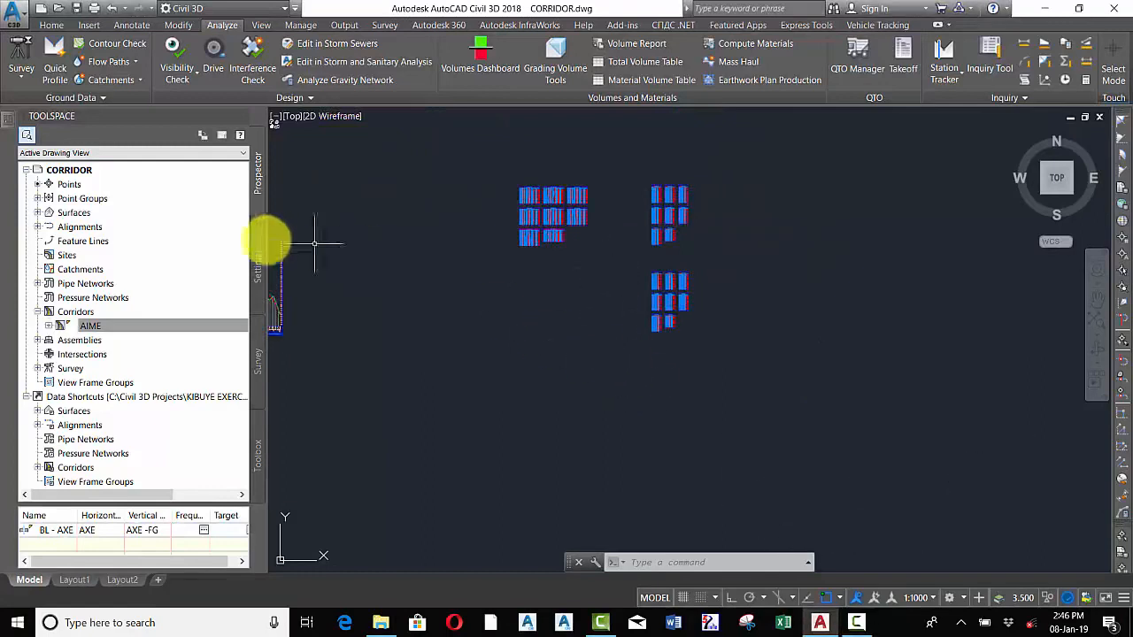
{"action": "scroll", "coordinate": [567, 329], "scroll_direction": "down", "scroll_amount": 4}
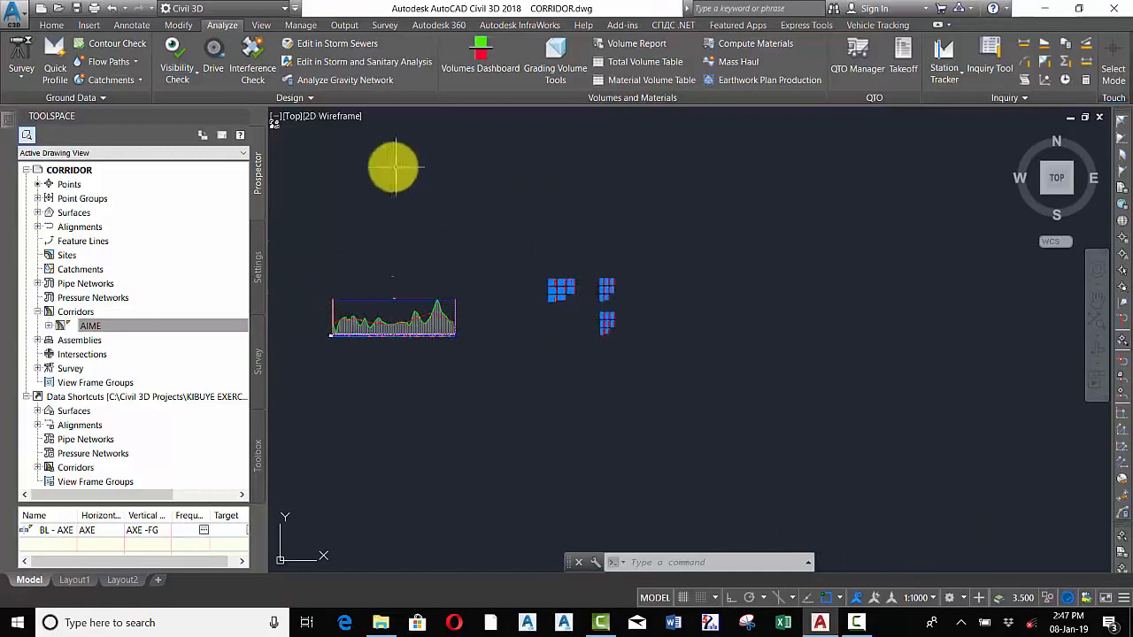
Create multiple section views for alignment AXE and sample lines X-CROSS with default settings, placing their origin in an empty area
{"action": "left_click", "coordinate": [52, 25]}
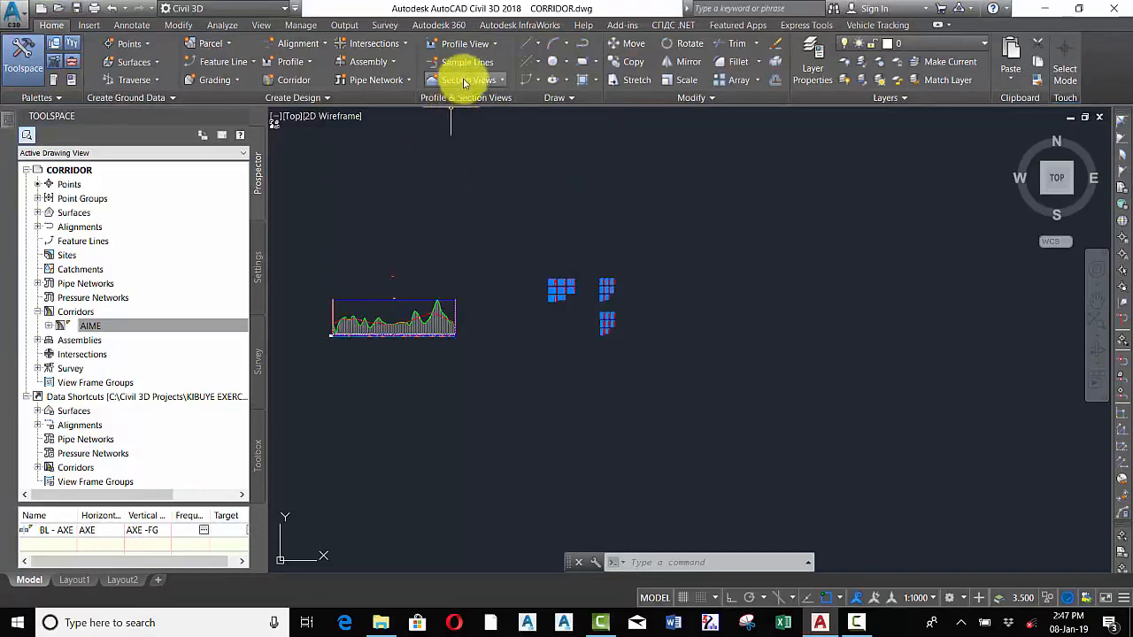
{"action": "left_click", "coordinate": [497, 79]}
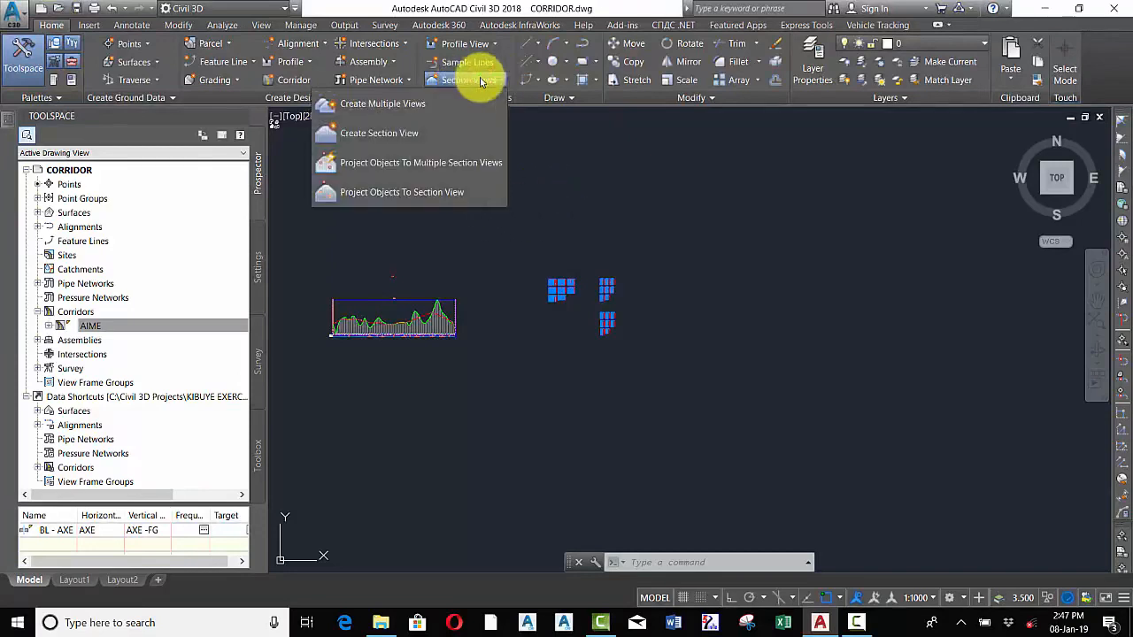
{"action": "left_click", "coordinate": [385, 106]}
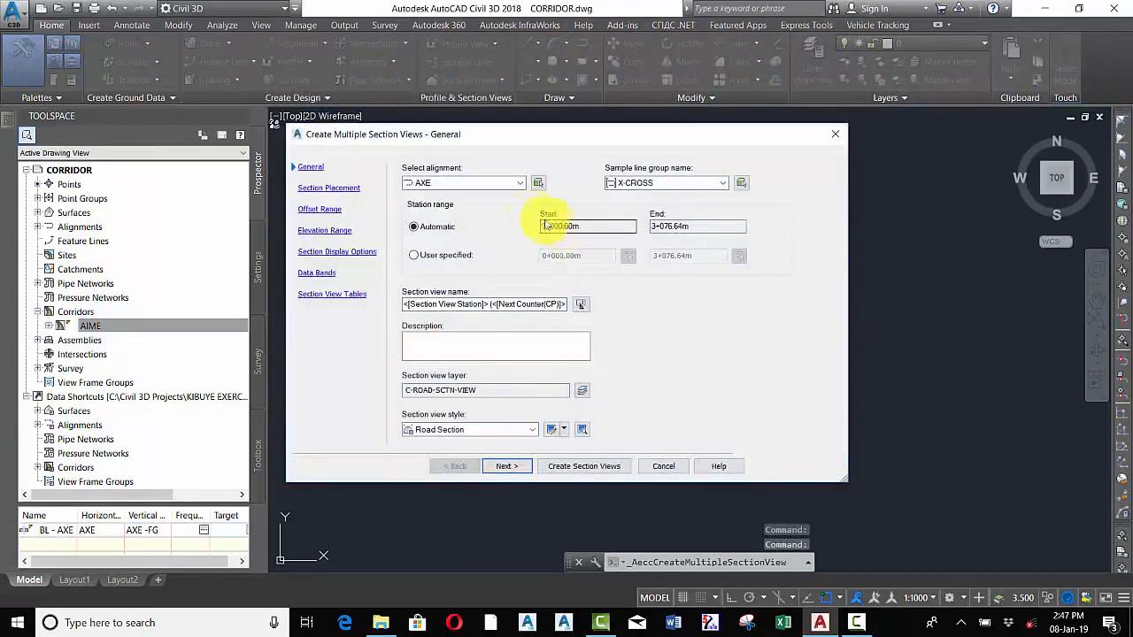
{"action": "left_click", "coordinate": [483, 186]}
{"action": "left_click", "coordinate": [484, 186]}
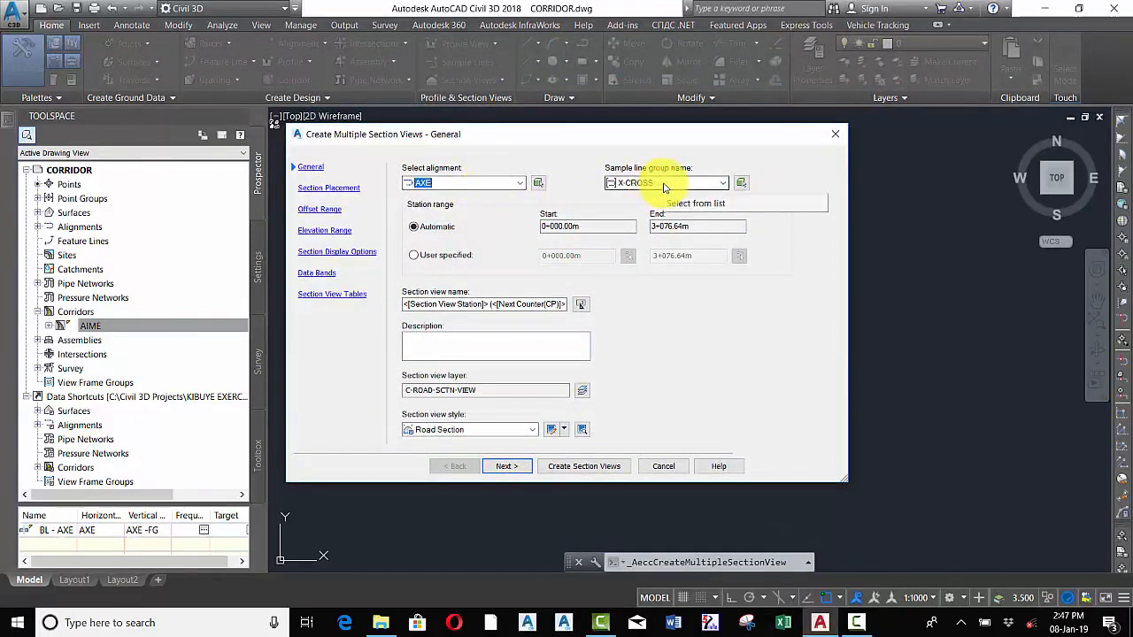
{"action": "left_click", "coordinate": [517, 469]}
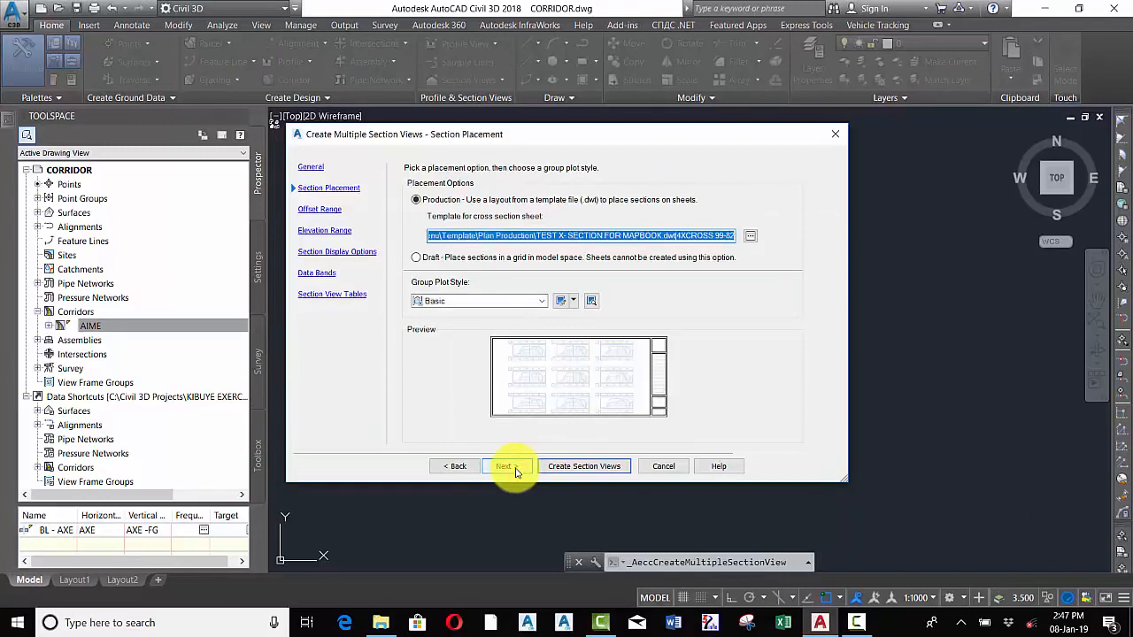
{"action": "left_click", "coordinate": [516, 471]}
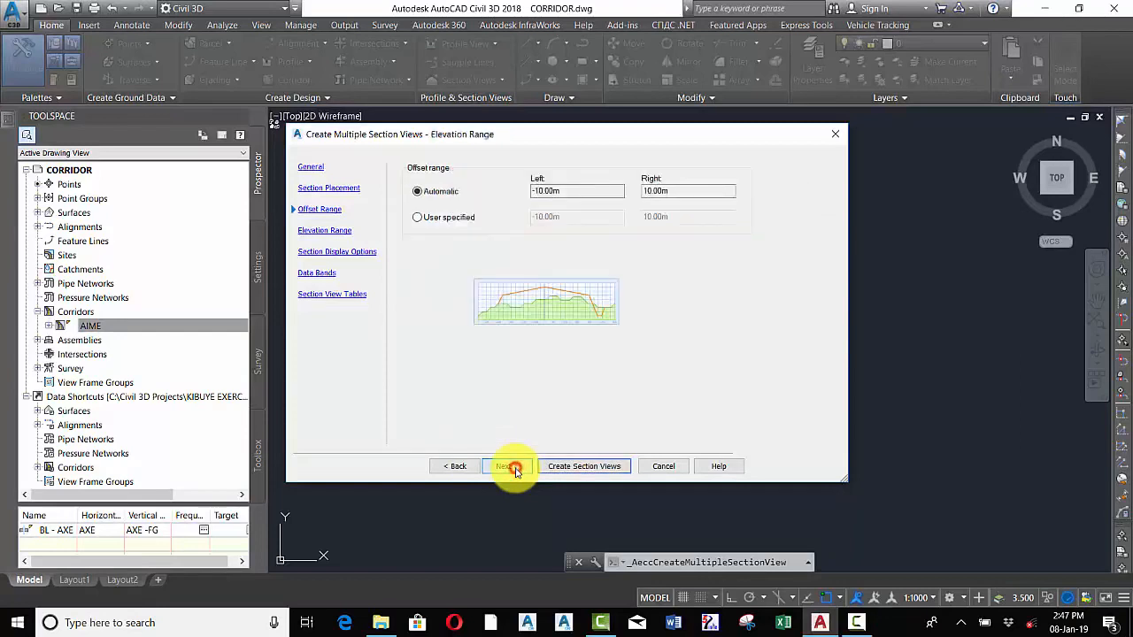
{"action": "left_click", "coordinate": [516, 470]}
{"action": "left_click", "coordinate": [517, 470]}
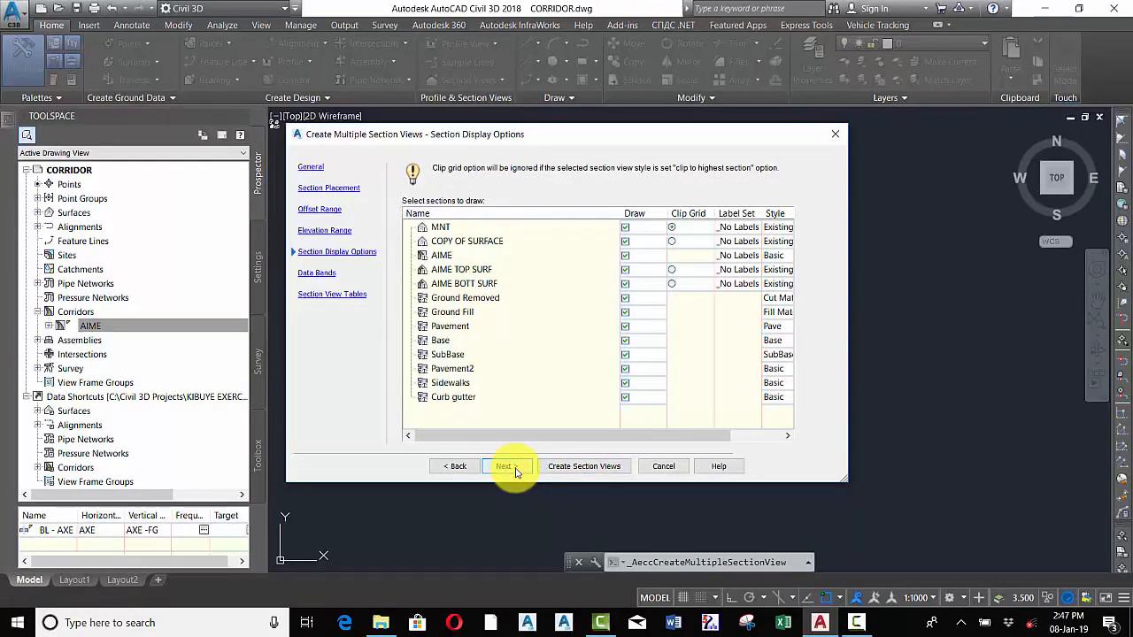
{"action": "left_click", "coordinate": [517, 470]}
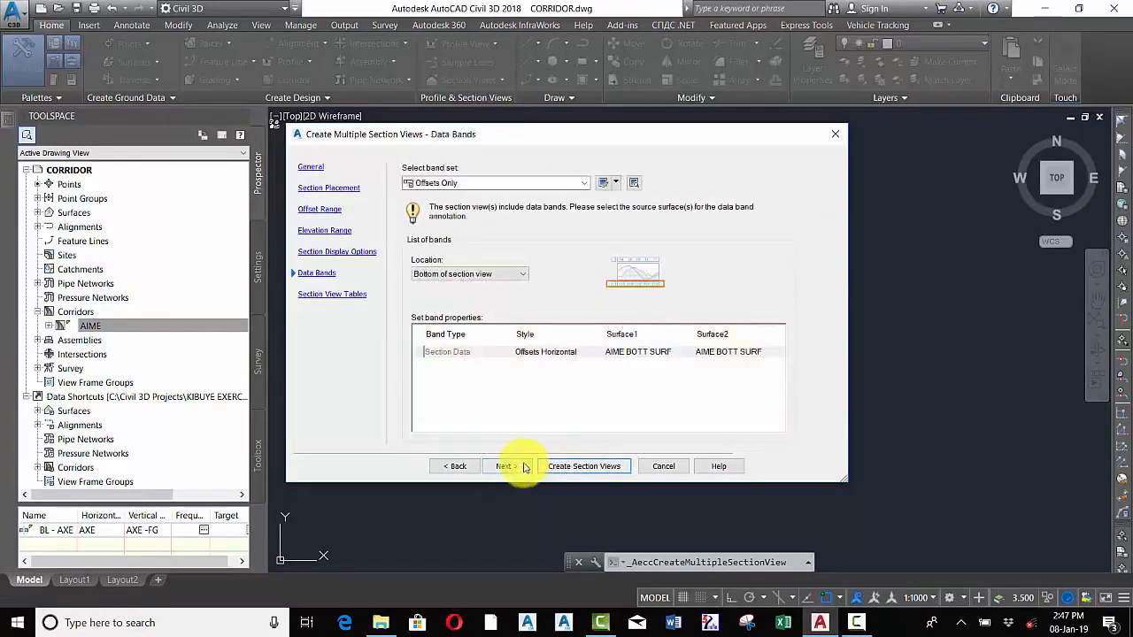
{"action": "left_click", "coordinate": [515, 469]}
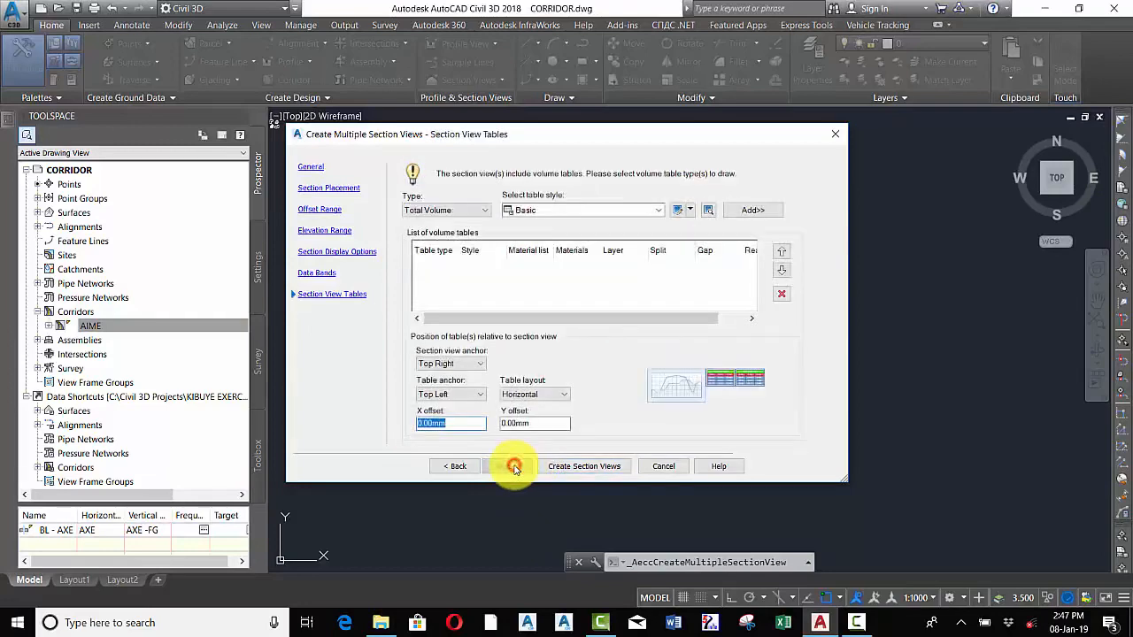
{"action": "left_click", "coordinate": [583, 467]}
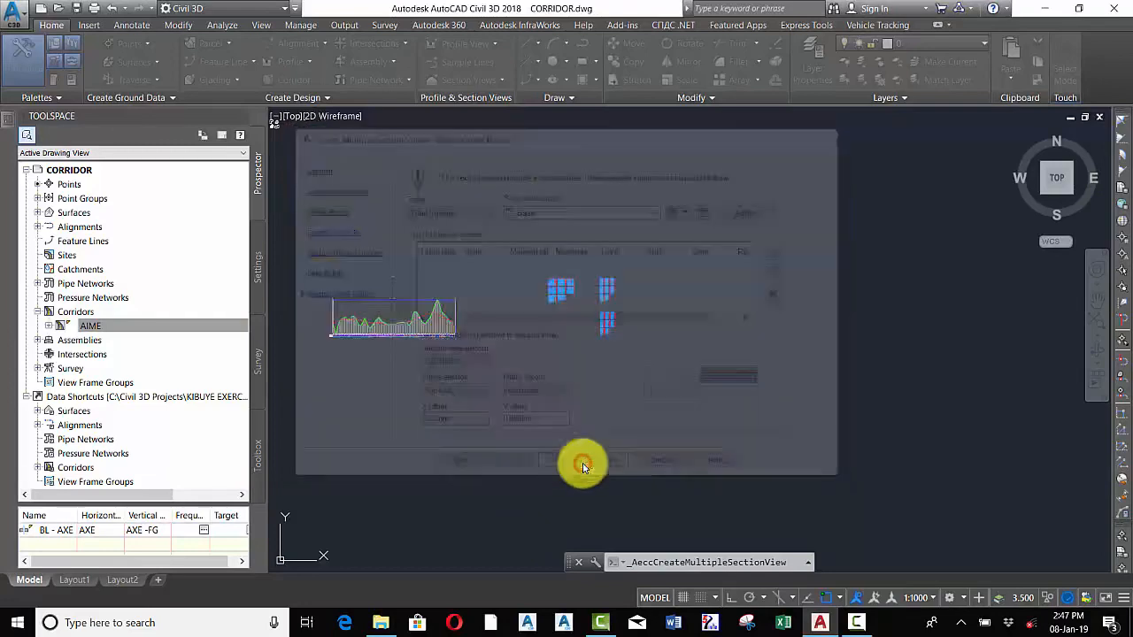
{"action": "left_click", "coordinate": [732, 267]}
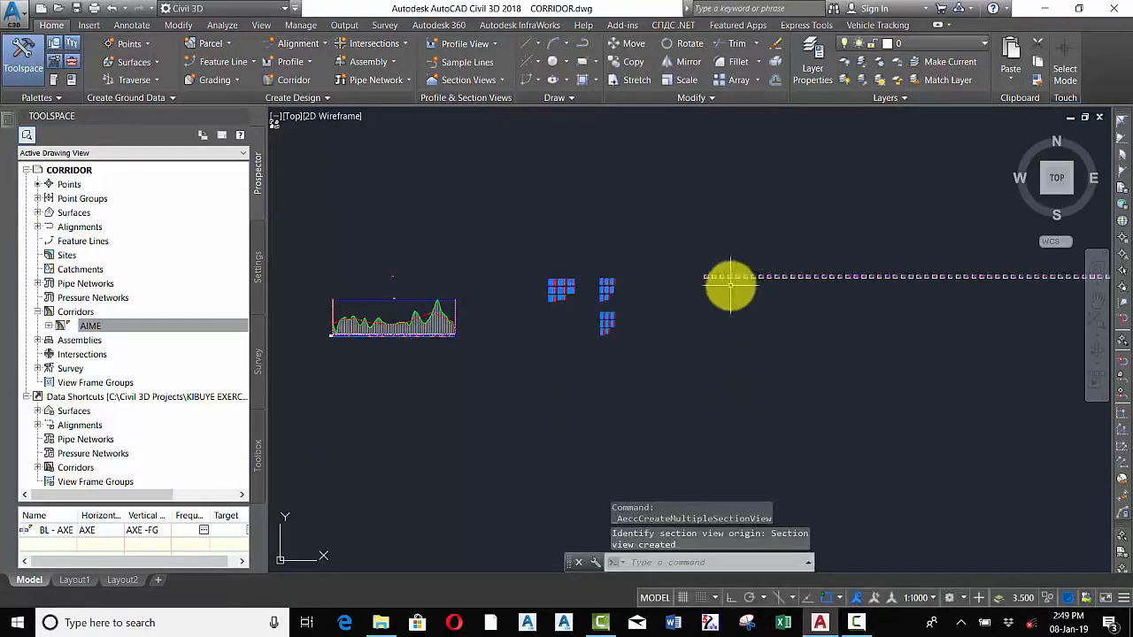
Zoom around the row of created section views to examine their stations and grids
{"action": "scroll", "coordinate": [658, 248], "scroll_direction": "up", "scroll_amount": 5}
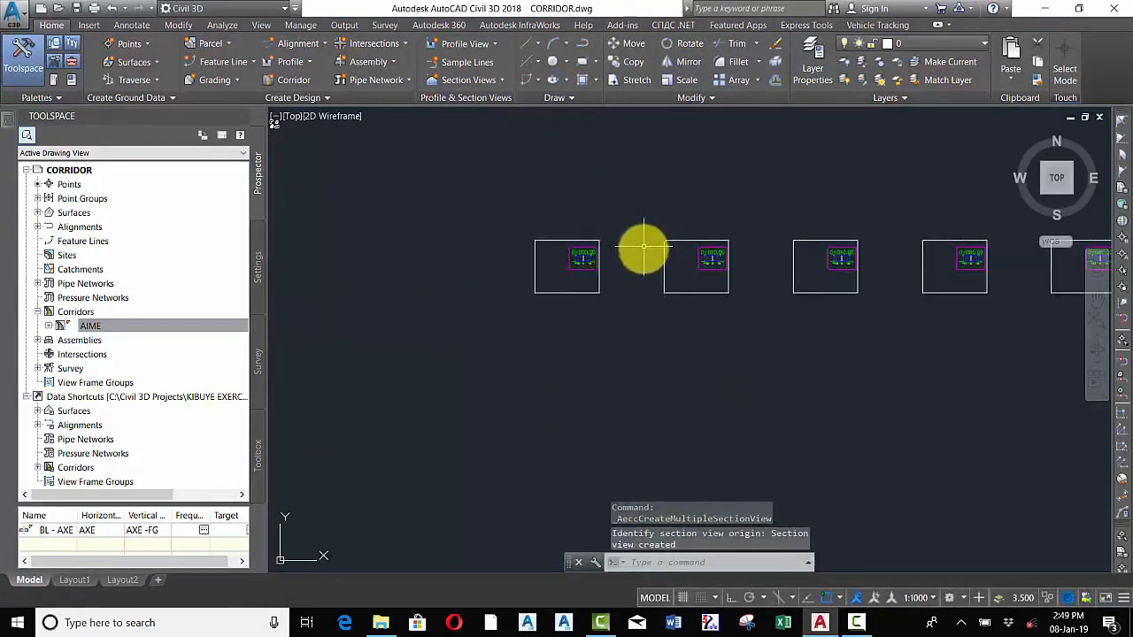
{"action": "scroll", "coordinate": [602, 263], "scroll_direction": "up", "scroll_amount": 2}
{"action": "scroll", "coordinate": [633, 310], "scroll_direction": "down", "scroll_amount": 6}
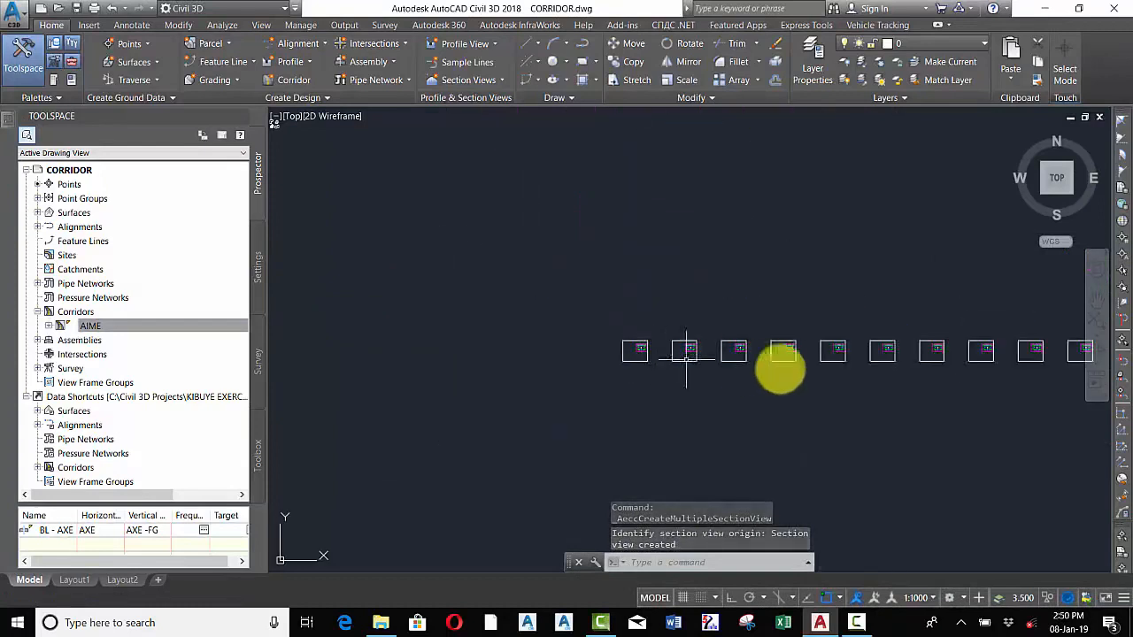
{"action": "scroll", "coordinate": [850, 364], "scroll_direction": "up", "scroll_amount": 5}
{"action": "scroll", "coordinate": [927, 363], "scroll_direction": "up", "scroll_amount": 5}
{"action": "scroll", "coordinate": [796, 372], "scroll_direction": "down", "scroll_amount": 8}
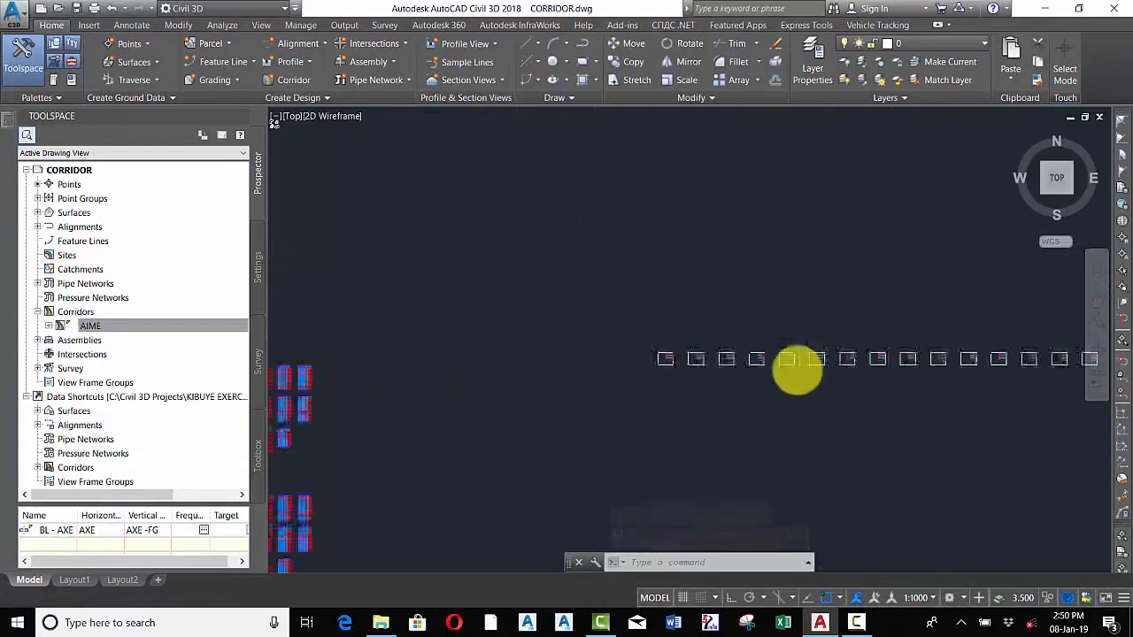
{"action": "scroll", "coordinate": [714, 379], "scroll_direction": "down", "scroll_amount": 3}
{"action": "scroll", "coordinate": [804, 357], "scroll_direction": "up", "scroll_amount": 4}
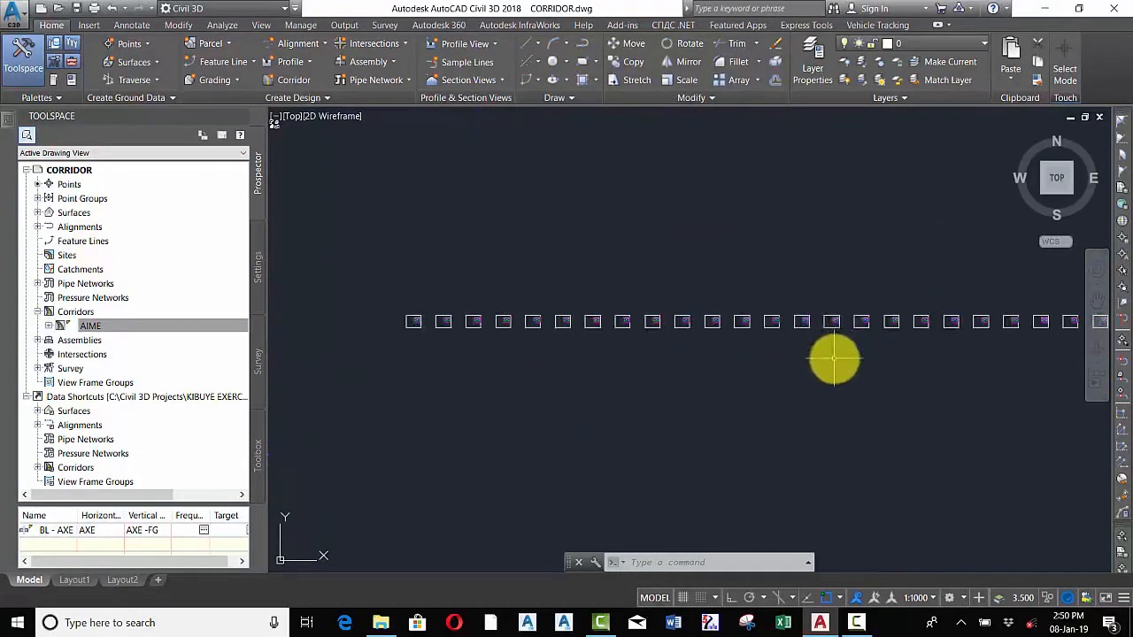
{"action": "scroll", "coordinate": [797, 323], "scroll_direction": "up", "scroll_amount": 8}
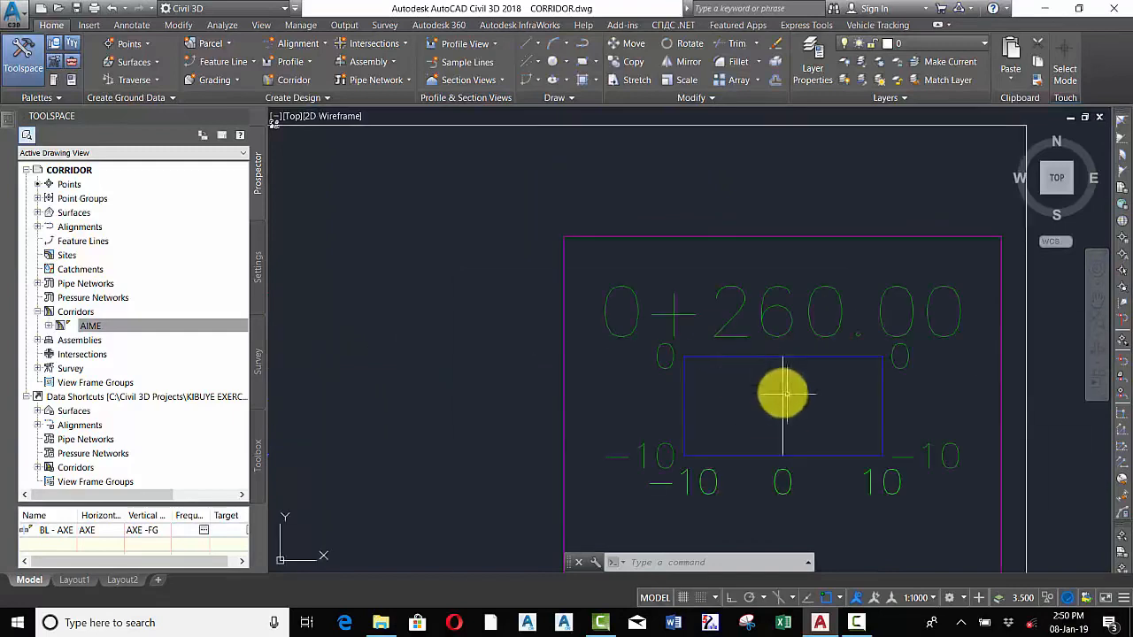
{"action": "scroll", "coordinate": [778, 392], "scroll_direction": "down", "scroll_amount": 4}
{"action": "scroll", "coordinate": [908, 405], "scroll_direction": "up", "scroll_amount": 5}
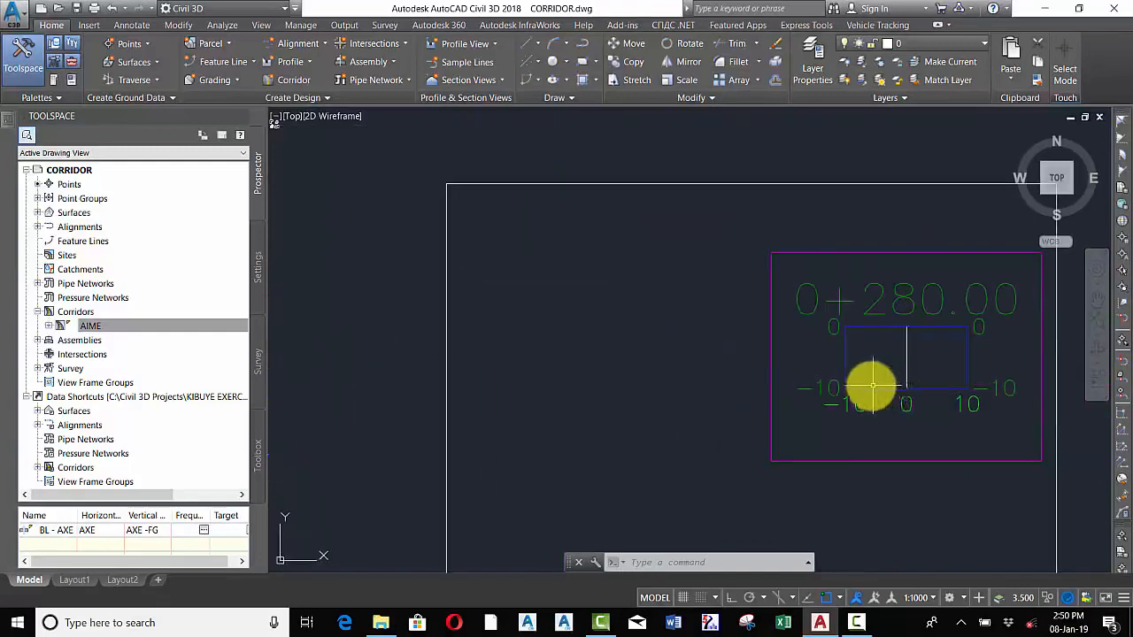
{"action": "scroll", "coordinate": [870, 386], "scroll_direction": "up", "scroll_amount": 4}
{"action": "scroll", "coordinate": [870, 386], "scroll_direction": "down", "scroll_amount": 10}
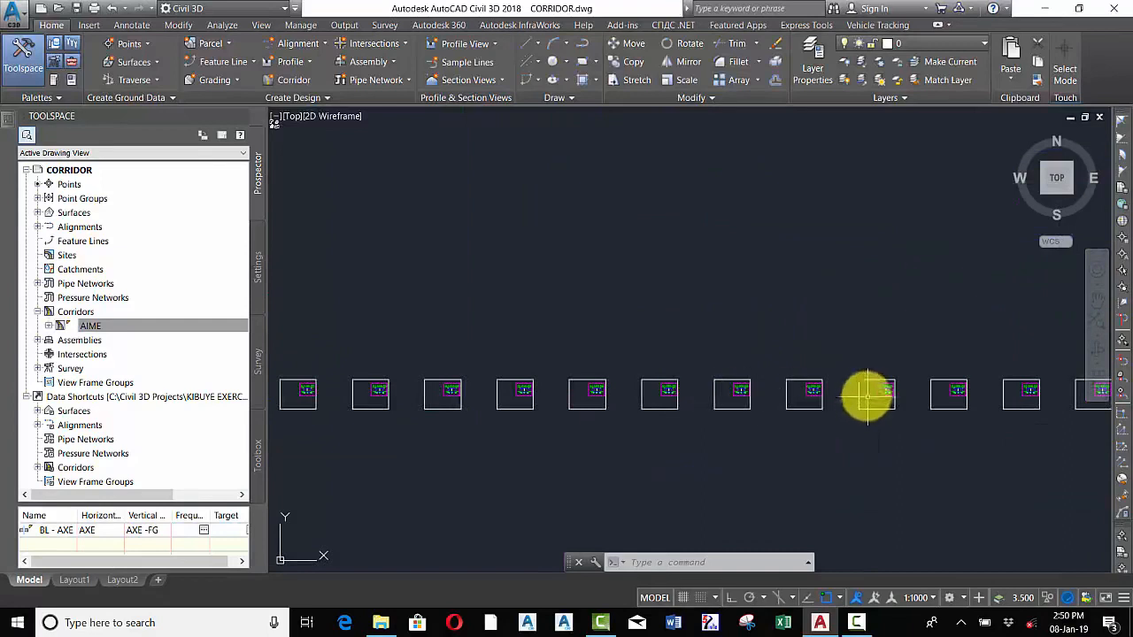
{"action": "scroll", "coordinate": [813, 398], "scroll_direction": "up", "scroll_amount": 4}
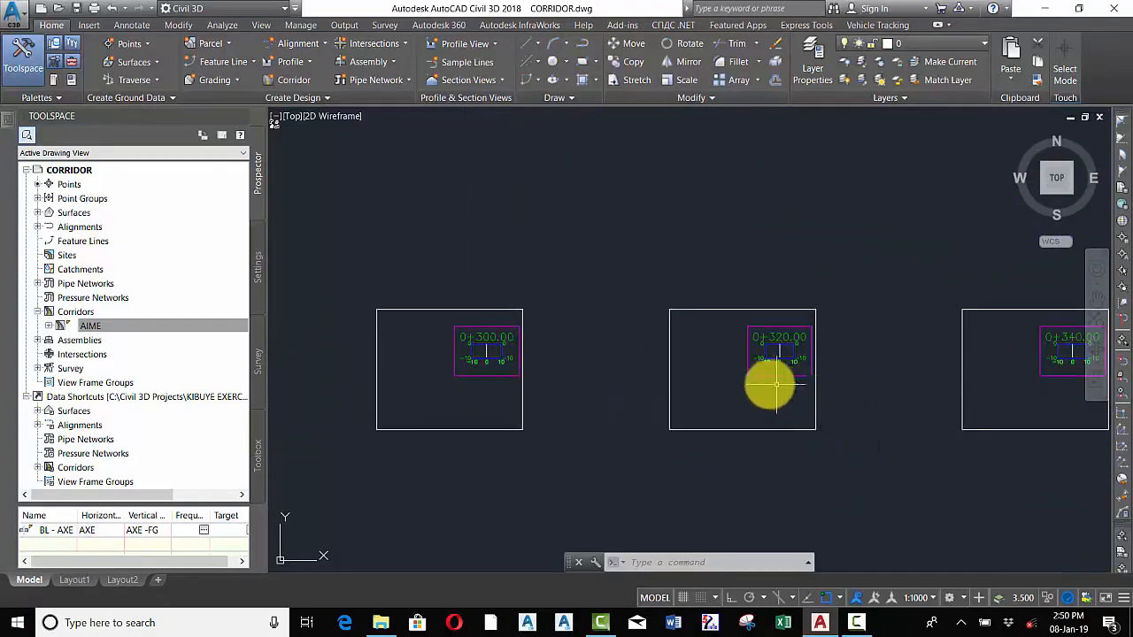
{"action": "scroll", "coordinate": [767, 382], "scroll_direction": "down", "scroll_amount": 4}
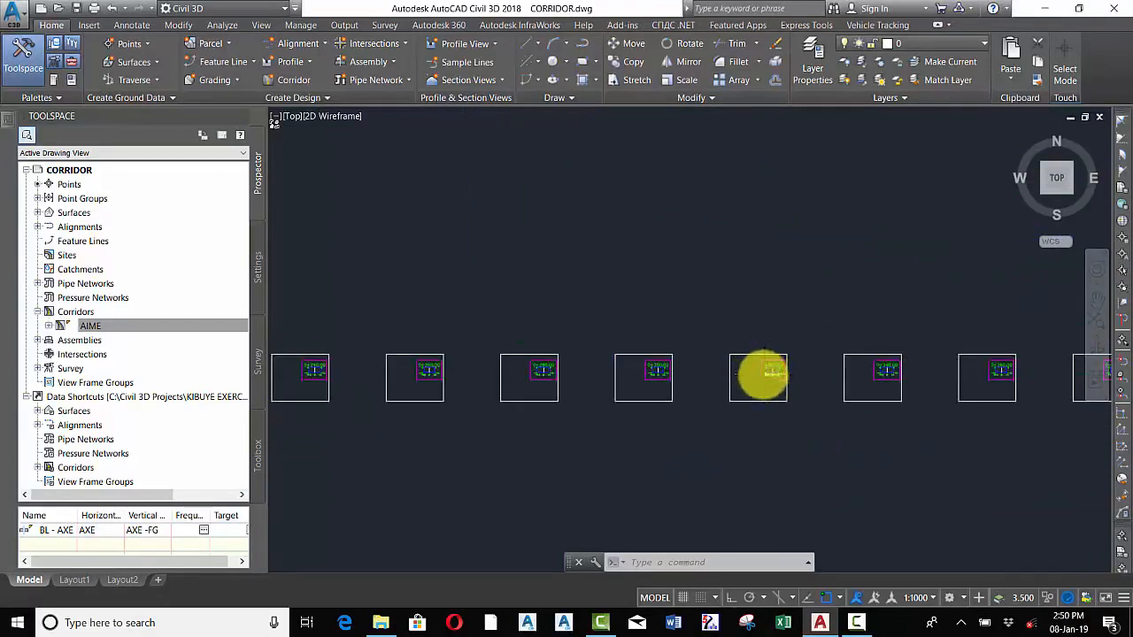
Open Sample More Sources from the 0+220.00 section view and add the MNT surface and AIME corridor as sampled sources
{"action": "scroll", "coordinate": [759, 376], "scroll_direction": "up", "scroll_amount": 2}
{"action": "scroll", "coordinate": [766, 373], "scroll_direction": "down", "scroll_amount": 5}
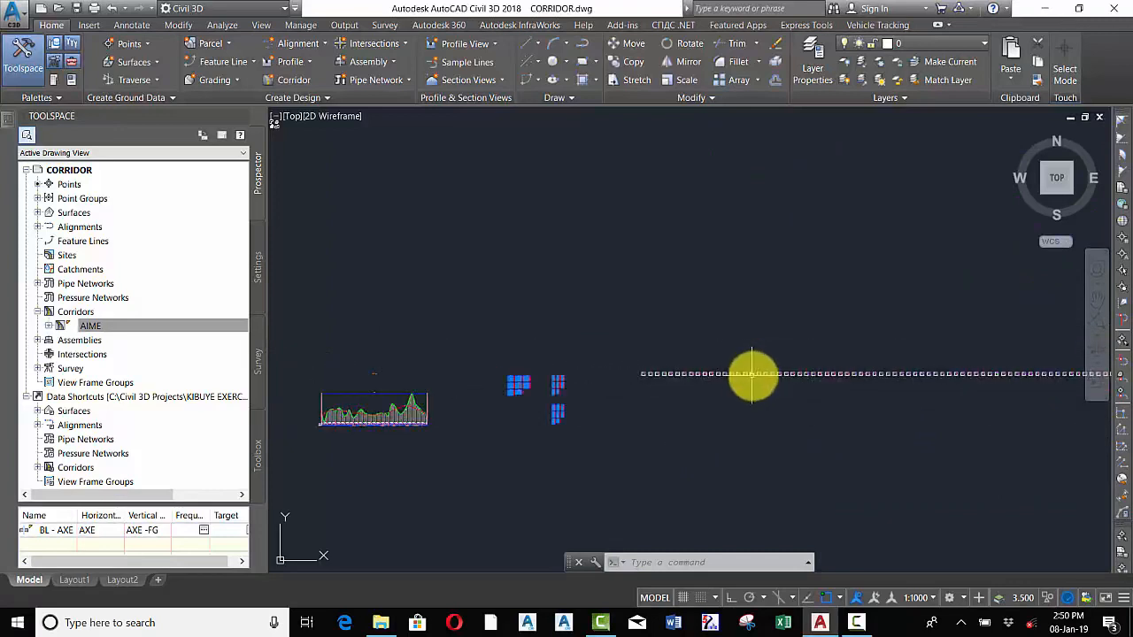
{"action": "scroll", "coordinate": [752, 374], "scroll_direction": "down", "scroll_amount": 2}
{"action": "scroll", "coordinate": [753, 380], "scroll_direction": "up", "scroll_amount": 4}
{"action": "scroll", "coordinate": [779, 332], "scroll_direction": "down", "scroll_amount": 2}
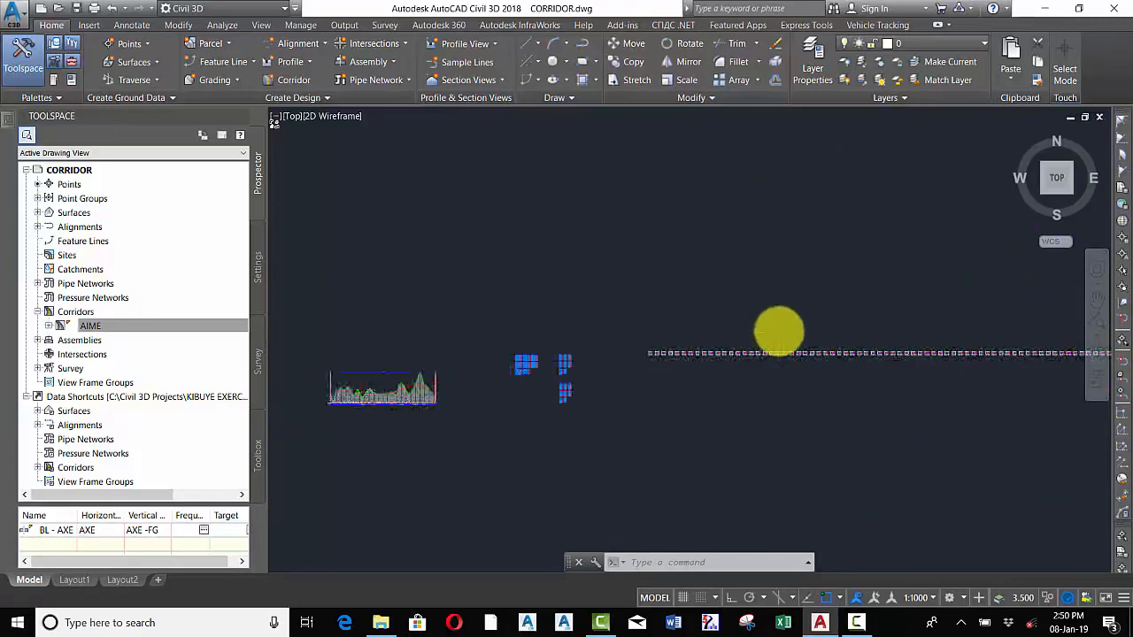
{"action": "scroll", "coordinate": [774, 334], "scroll_direction": "down", "scroll_amount": 2}
{"action": "scroll", "coordinate": [761, 354], "scroll_direction": "up", "scroll_amount": 4}
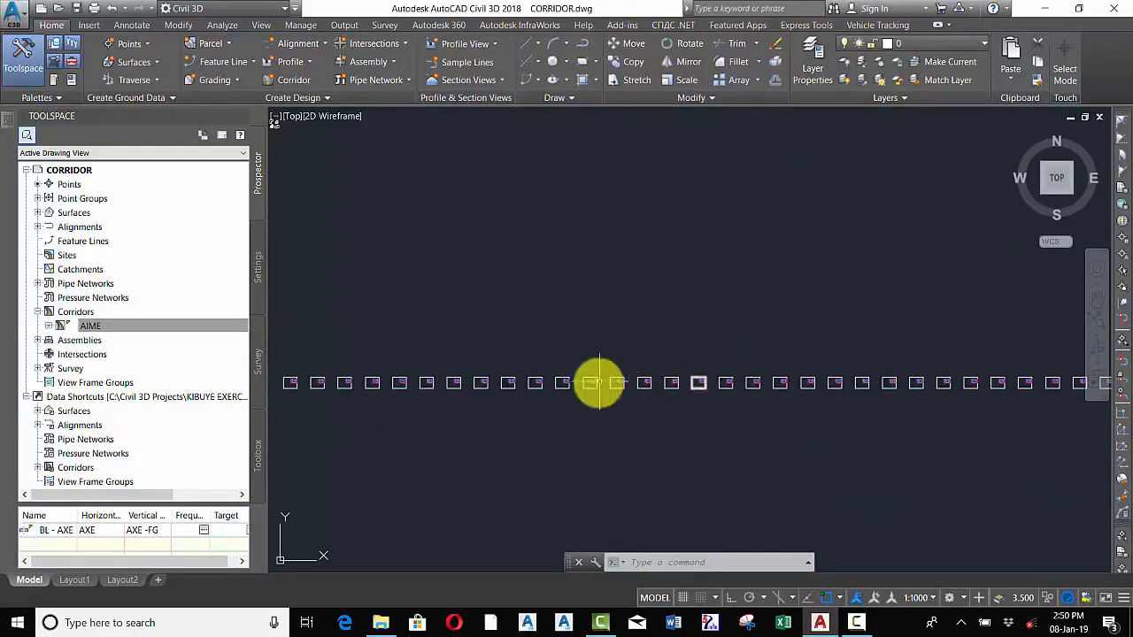
{"action": "scroll", "coordinate": [598, 382], "scroll_direction": "up", "scroll_amount": 5}
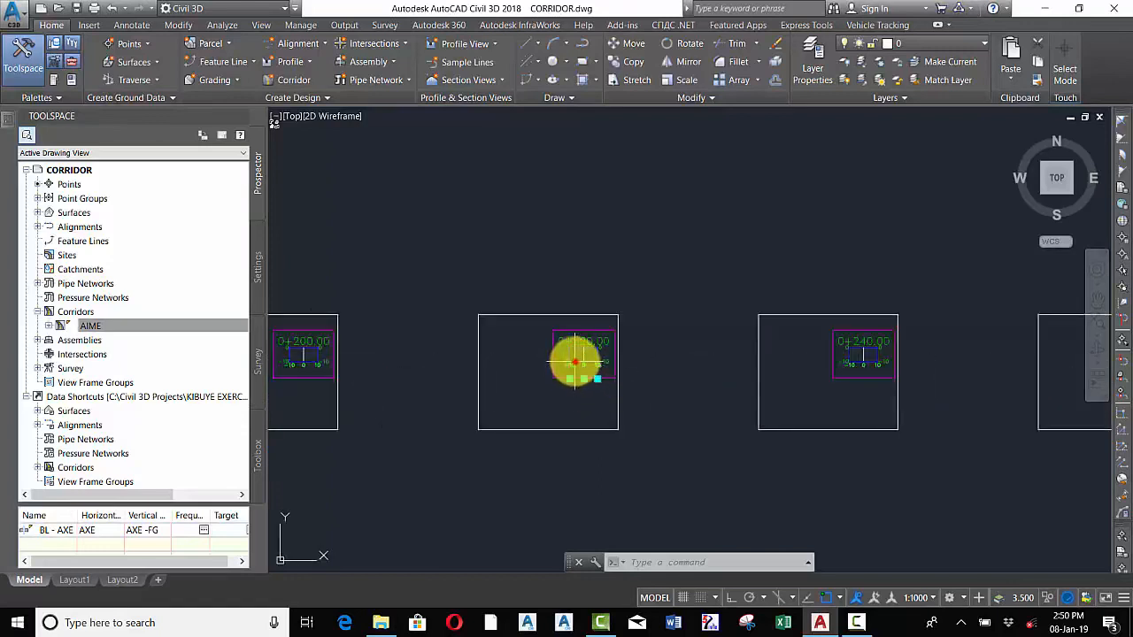
{"action": "left_click", "coordinate": [575, 358]}
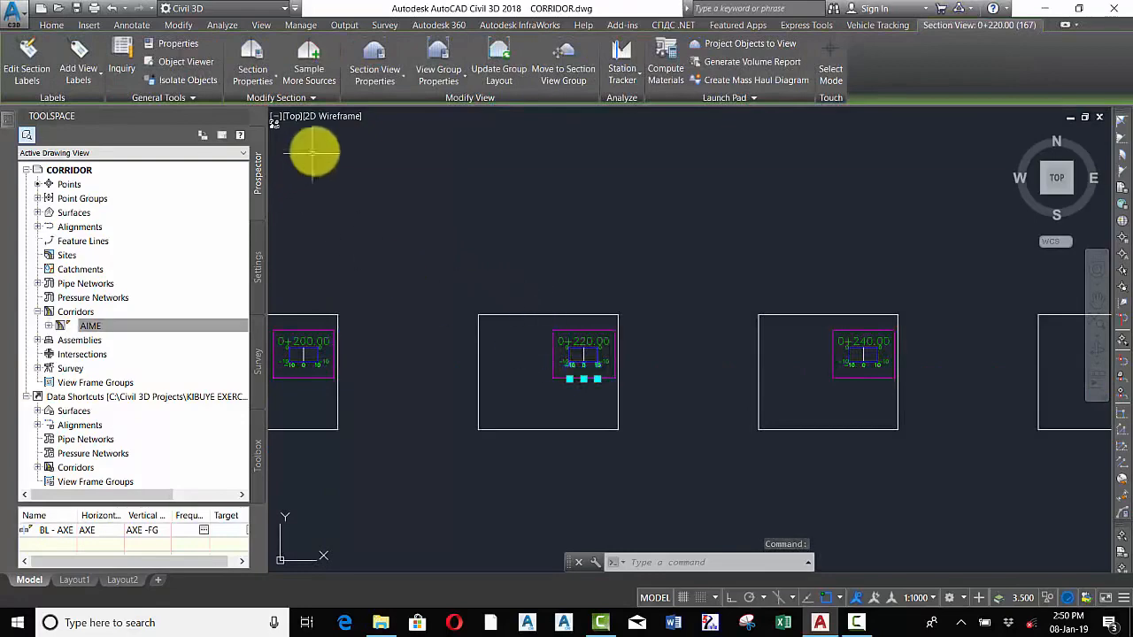
{"action": "left_click", "coordinate": [310, 60]}
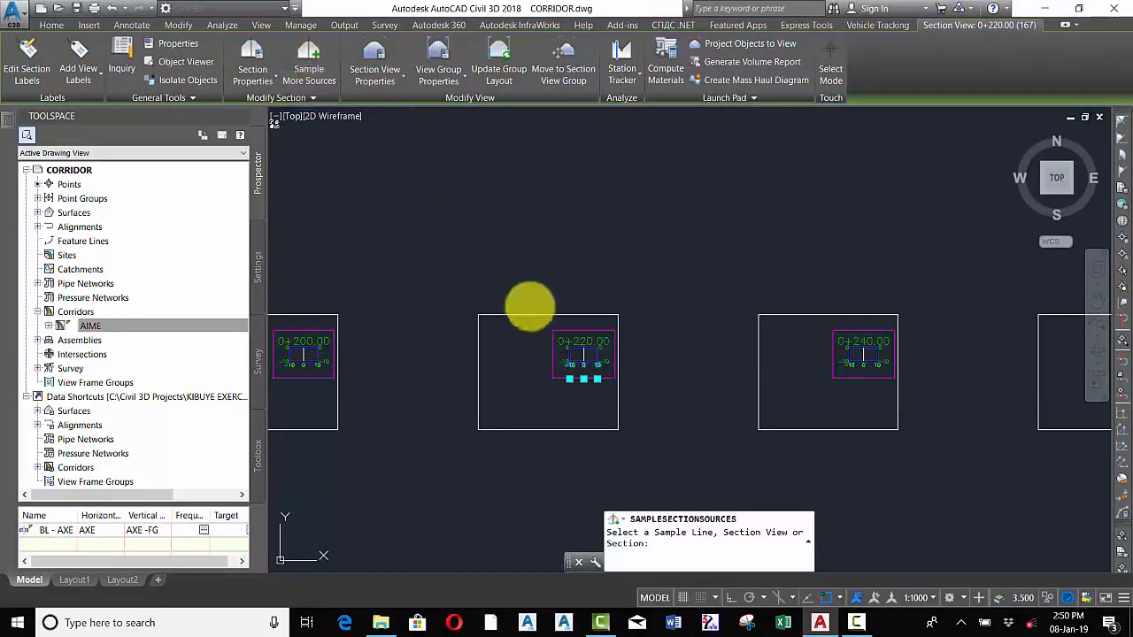
{"action": "left_click", "coordinate": [584, 359]}
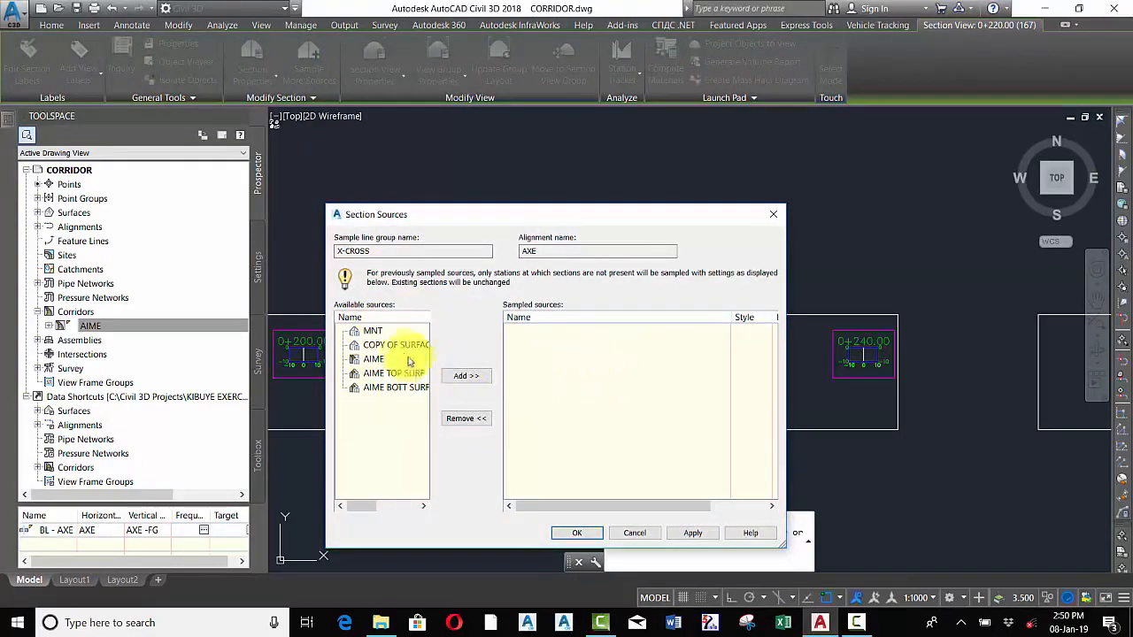
{"action": "left_click", "coordinate": [372, 330]}
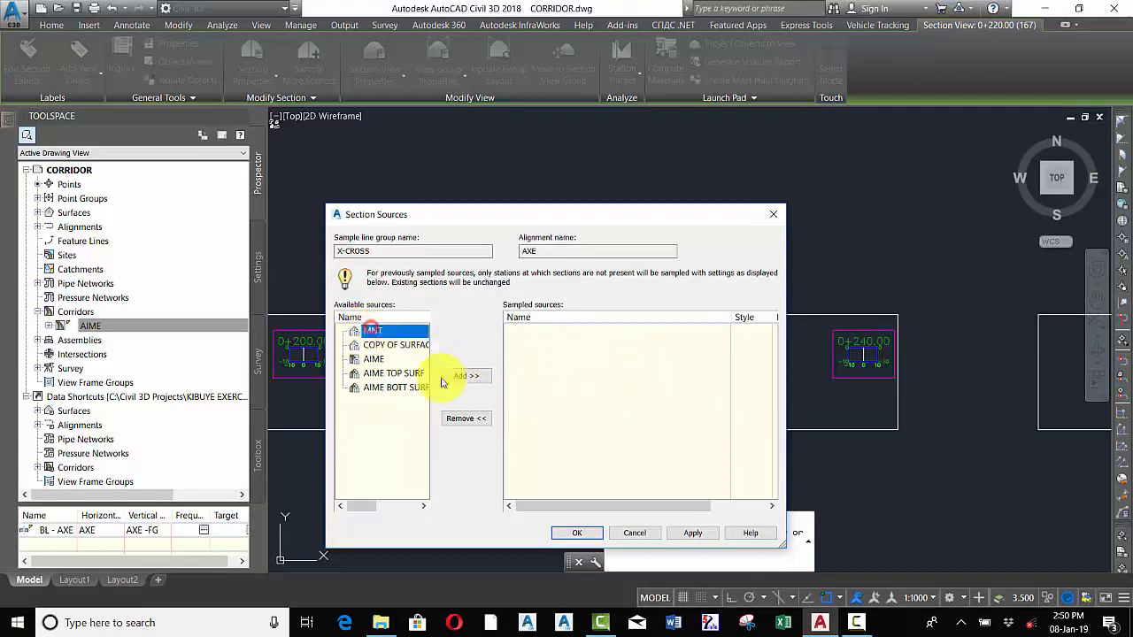
{"action": "left_click", "coordinate": [467, 376]}
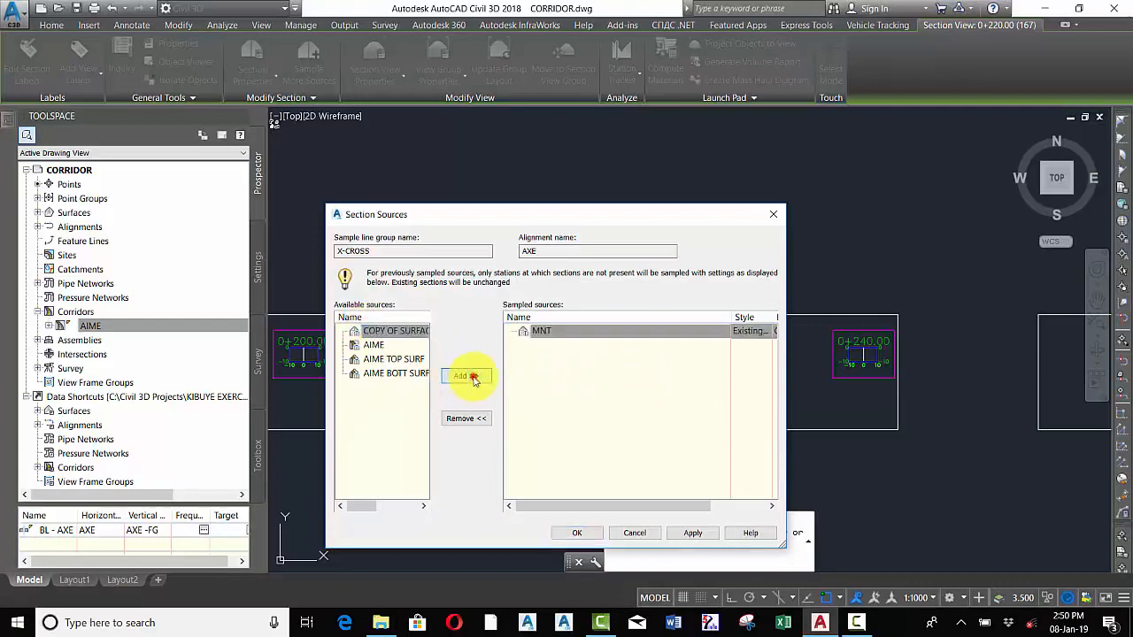
{"action": "left_click", "coordinate": [374, 345]}
{"action": "left_click", "coordinate": [476, 377]}
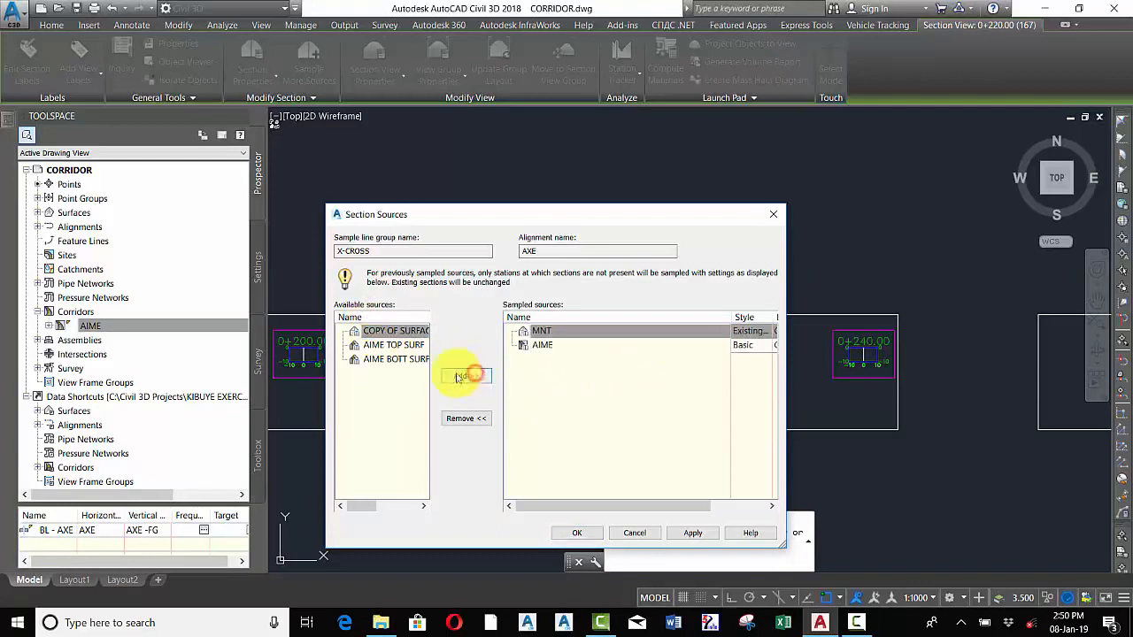
Add AIME TOP SURF and AIME BOTT SURF to the sampled sources and apply the changes
{"action": "left_click", "coordinate": [387, 345]}
{"action": "left_click", "coordinate": [475, 379]}
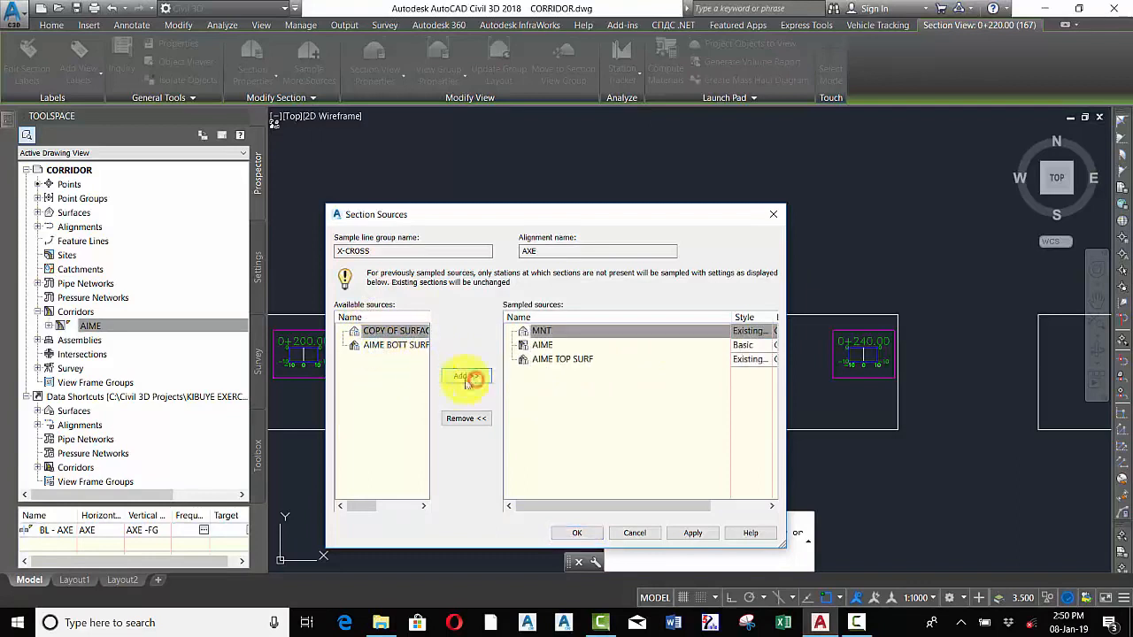
{"action": "left_click", "coordinate": [394, 346]}
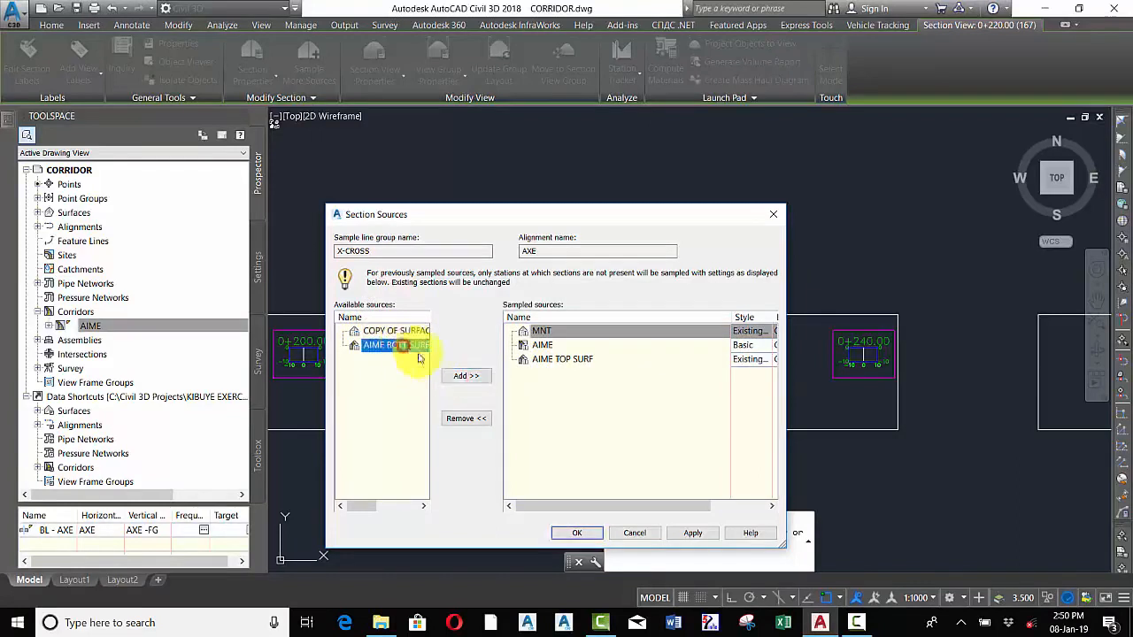
{"action": "left_click", "coordinate": [467, 375]}
{"action": "left_click", "coordinate": [694, 533]}
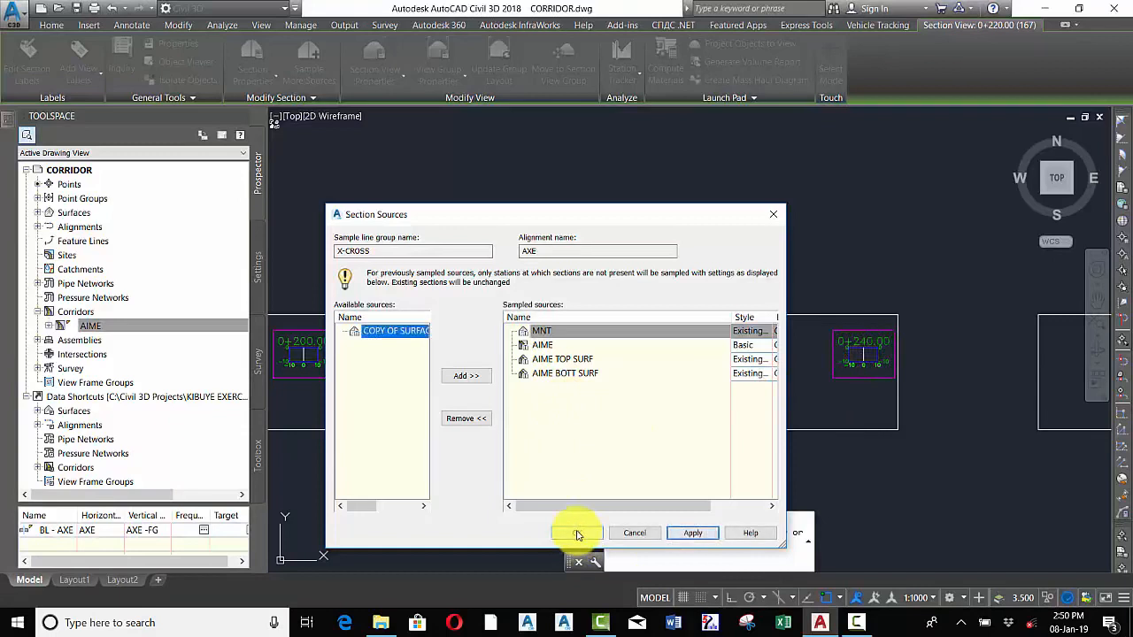
{"action": "left_click", "coordinate": [577, 533]}
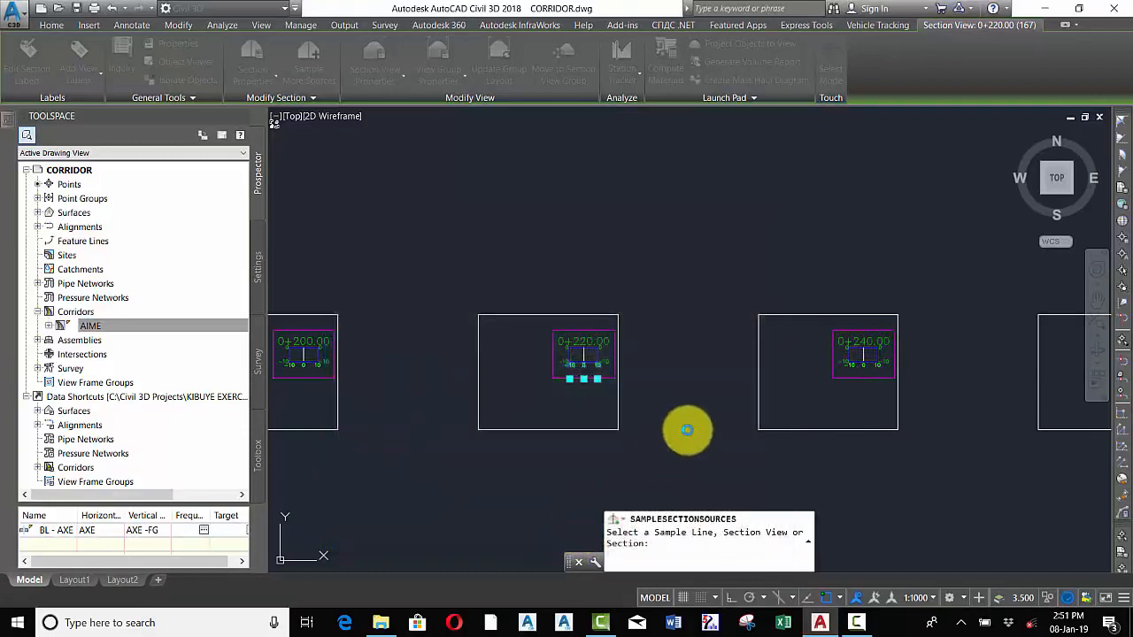
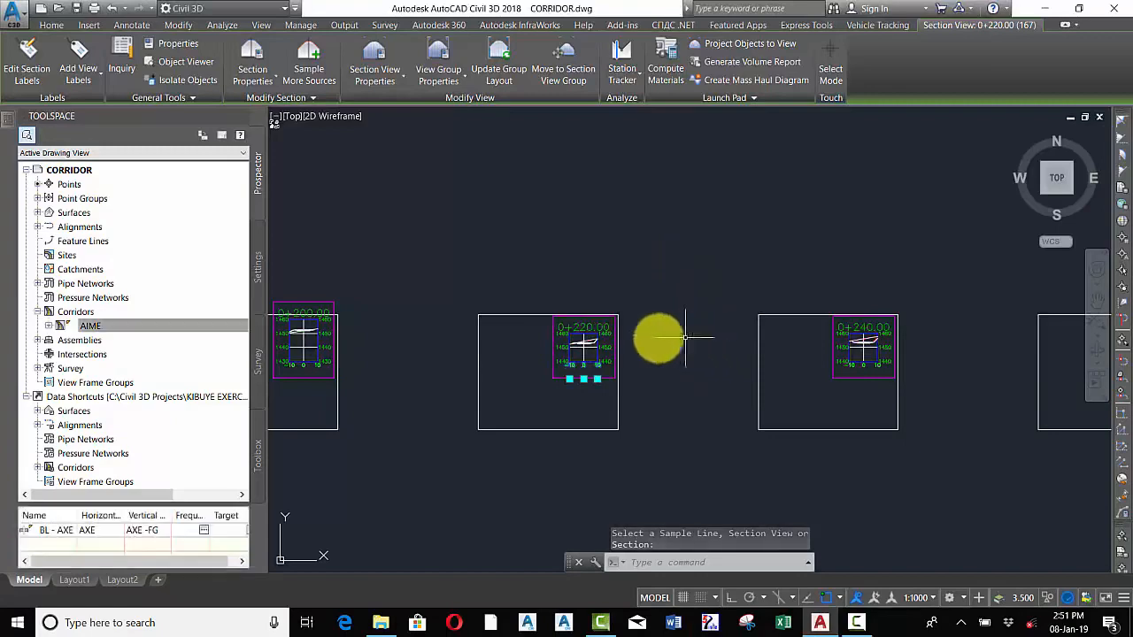
Zoom through the row of section views to examine the sampled ground, corridor and surfaces at each station
{"action": "scroll", "coordinate": [566, 343], "scroll_direction": "up", "scroll_amount": 8}
{"action": "scroll", "coordinate": [650, 346], "scroll_direction": "down", "scroll_amount": 5}
{"action": "scroll", "coordinate": [531, 331], "scroll_direction": "up", "scroll_amount": 5}
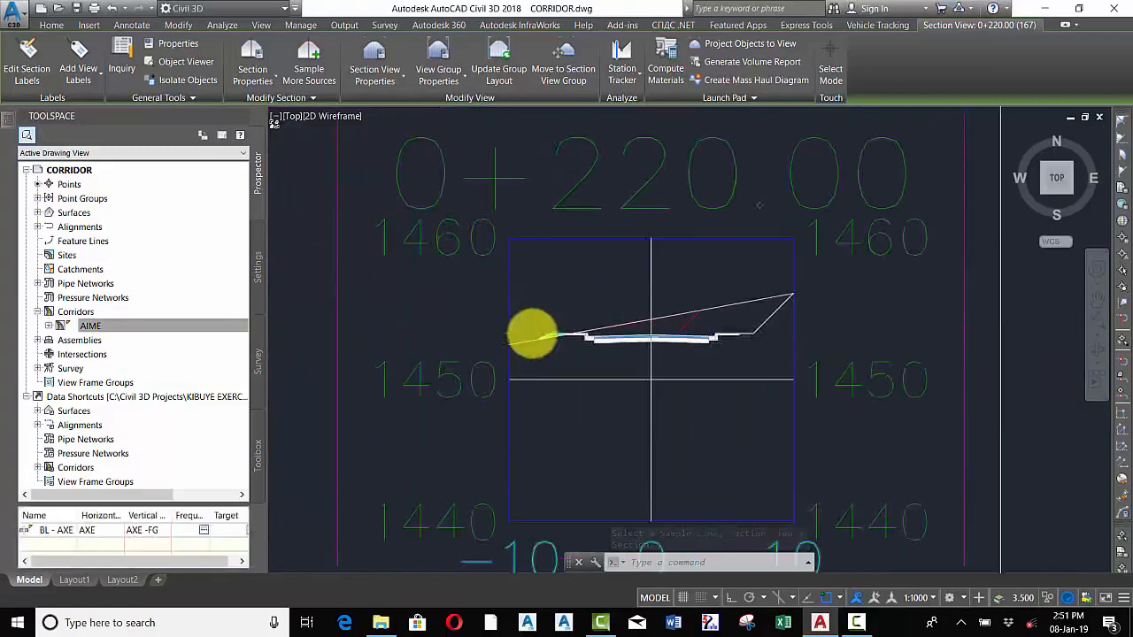
{"action": "scroll", "coordinate": [702, 327], "scroll_direction": "down", "scroll_amount": 4}
{"action": "scroll", "coordinate": [702, 326], "scroll_direction": "down", "scroll_amount": 5}
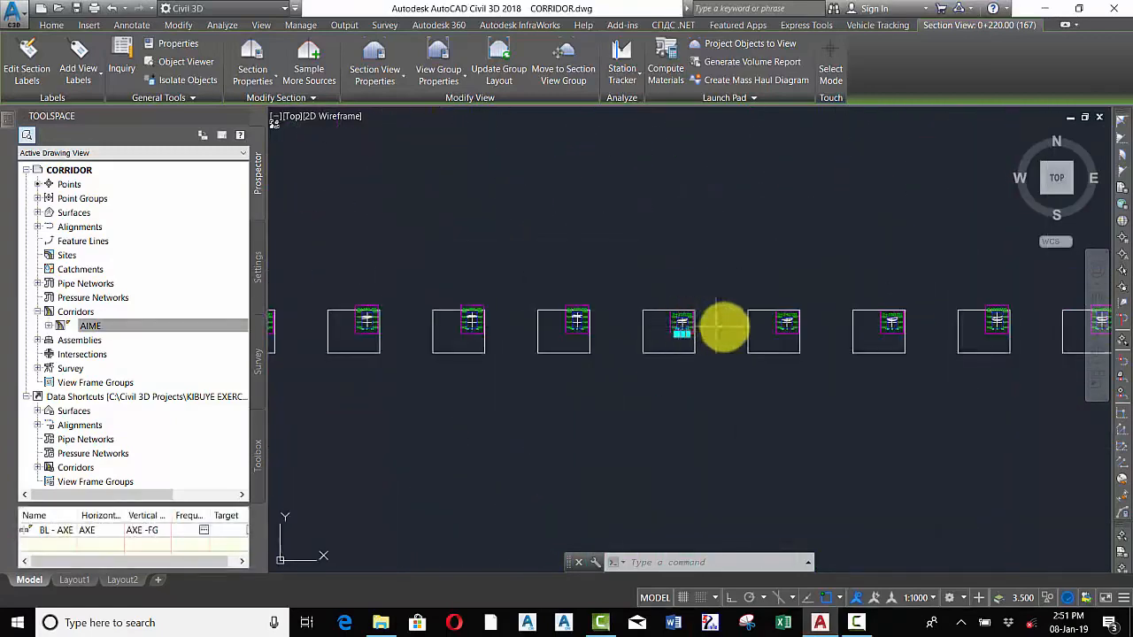
{"action": "scroll", "coordinate": [787, 319], "scroll_direction": "up", "scroll_amount": 5}
{"action": "scroll", "coordinate": [790, 312], "scroll_direction": "up", "scroll_amount": 5}
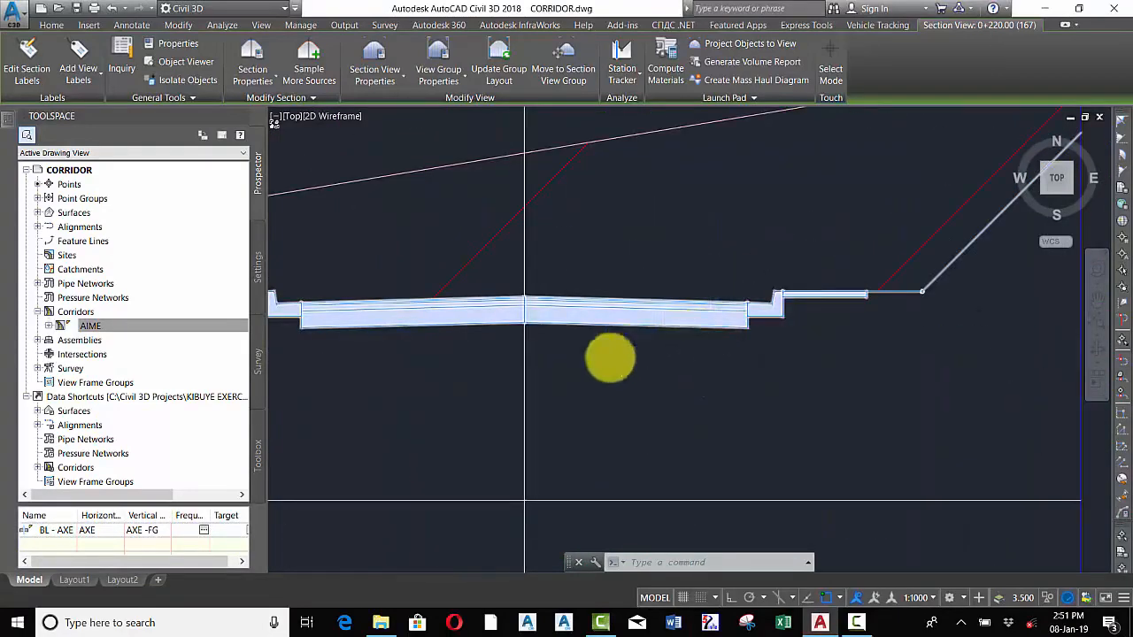
{"action": "scroll", "coordinate": [615, 358], "scroll_direction": "down", "scroll_amount": 6}
{"action": "scroll", "coordinate": [655, 341], "scroll_direction": "up", "scroll_amount": 1}
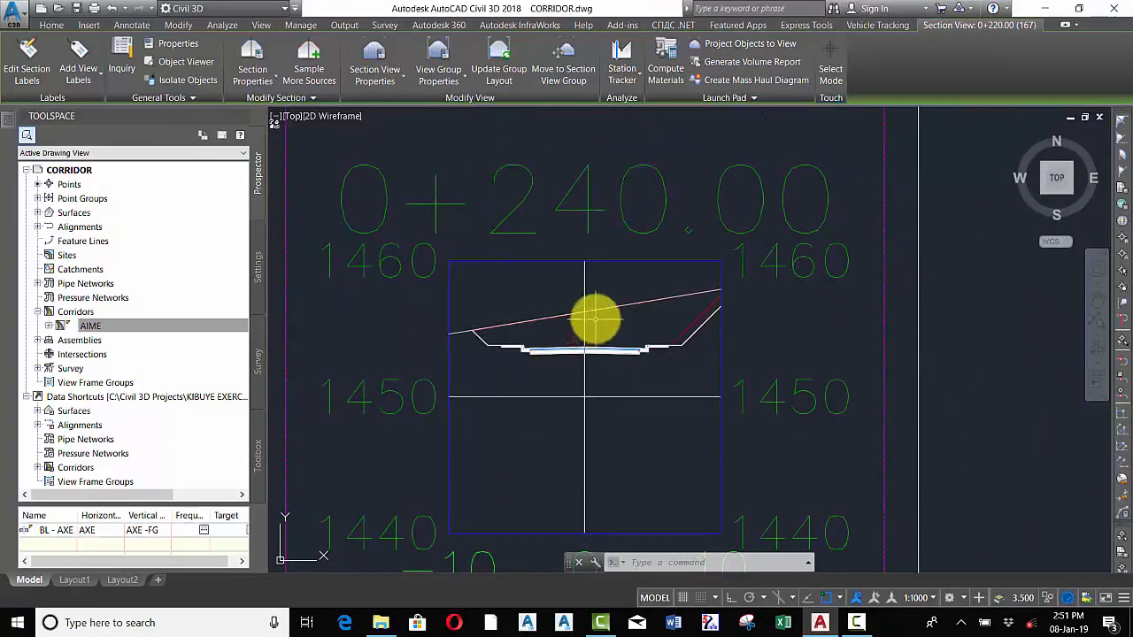
{"action": "scroll", "coordinate": [584, 345], "scroll_direction": "down", "scroll_amount": 8}
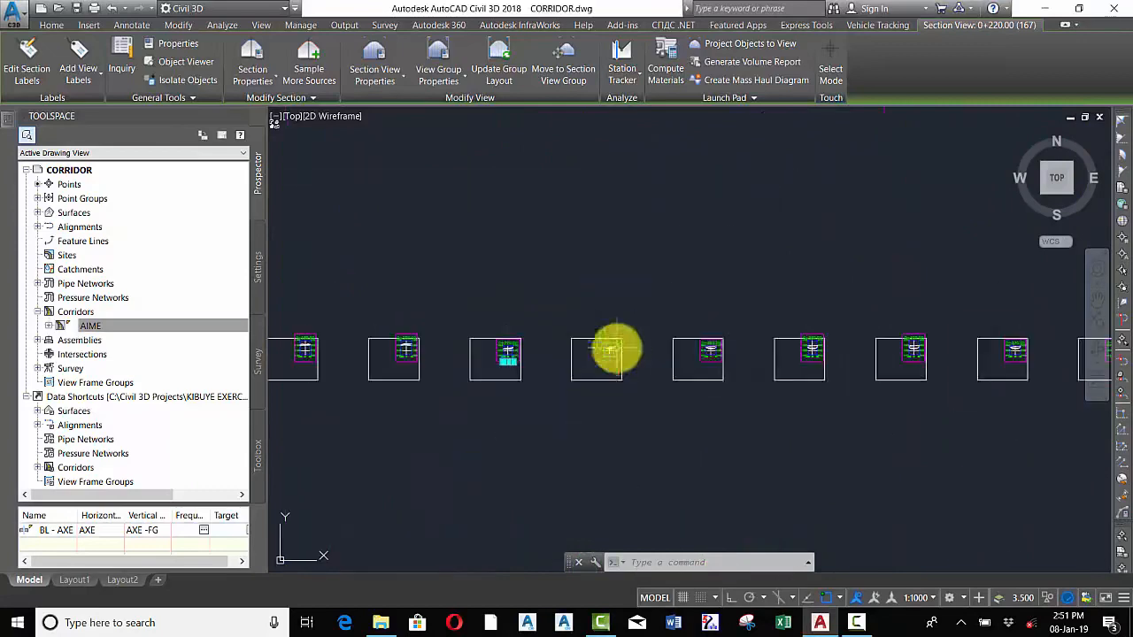
{"action": "scroll", "coordinate": [496, 363], "scroll_direction": "up", "scroll_amount": 5}
{"action": "scroll", "coordinate": [468, 364], "scroll_direction": "up", "scroll_amount": 8}
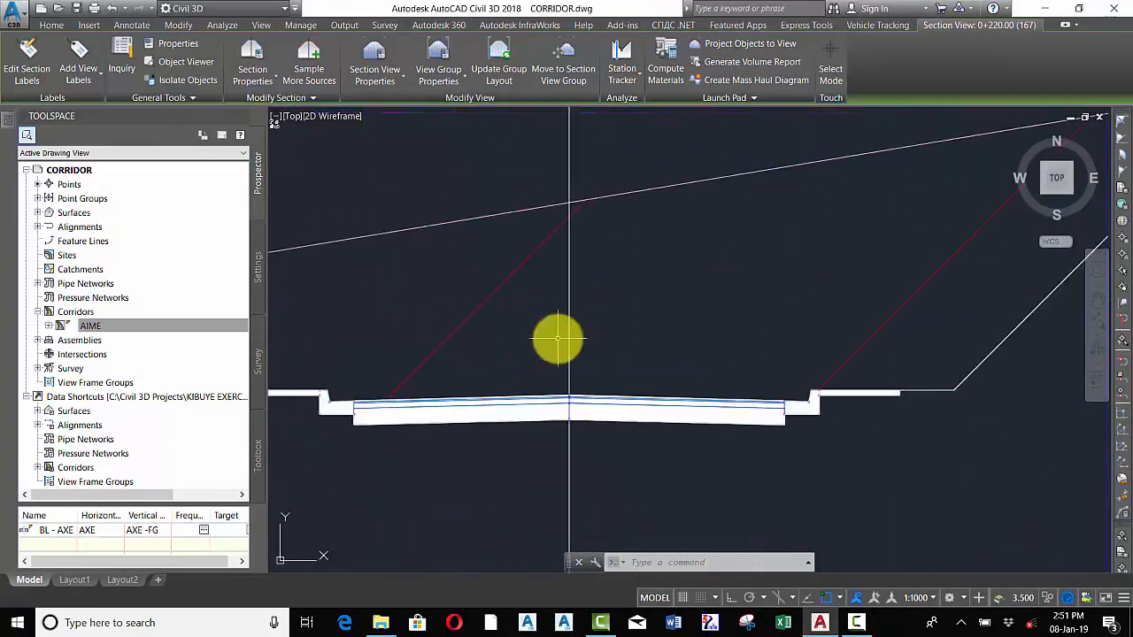
{"action": "scroll", "coordinate": [587, 334], "scroll_direction": "down", "scroll_amount": 5}
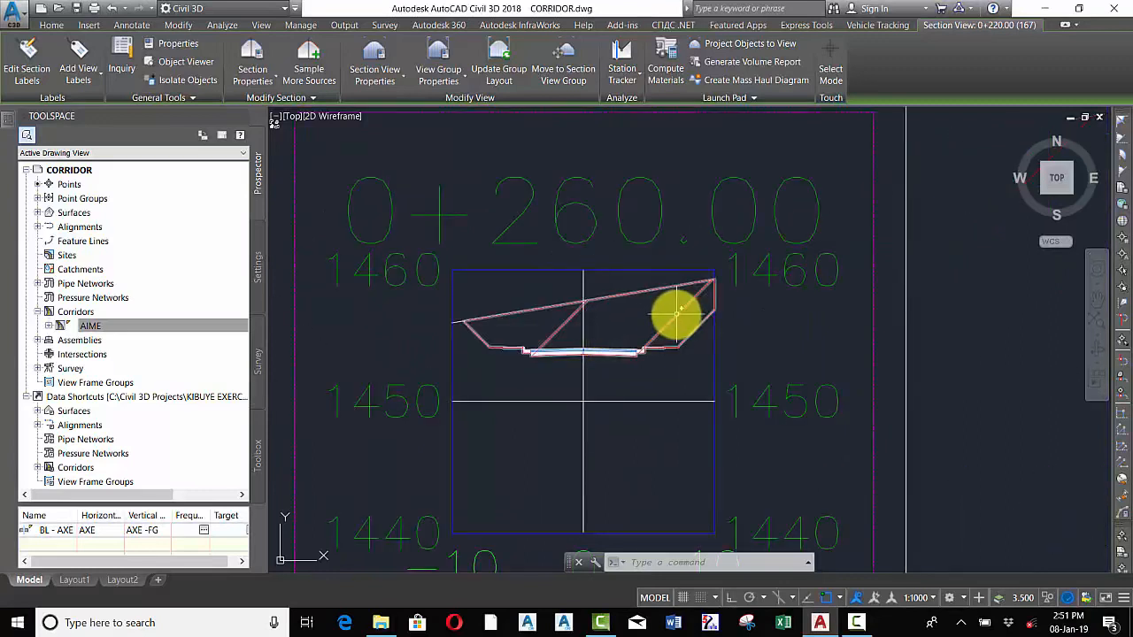
{"action": "scroll", "coordinate": [552, 386], "scroll_direction": "down", "scroll_amount": 8}
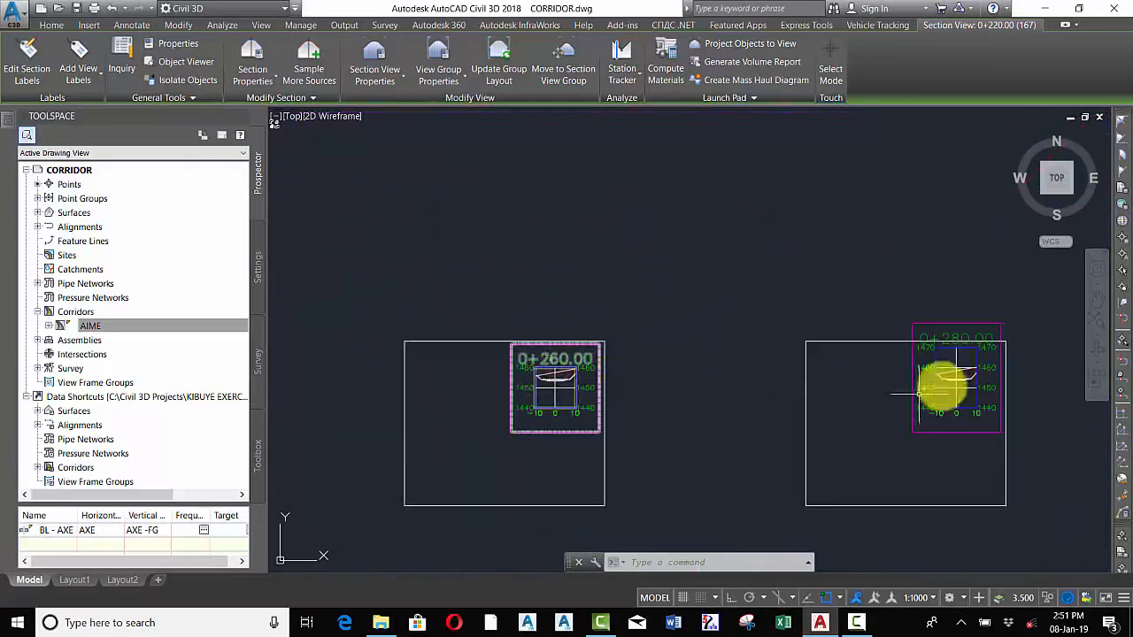
{"action": "scroll", "coordinate": [921, 390], "scroll_direction": "up", "scroll_amount": 4}
{"action": "scroll", "coordinate": [531, 381], "scroll_direction": "down", "scroll_amount": 12}
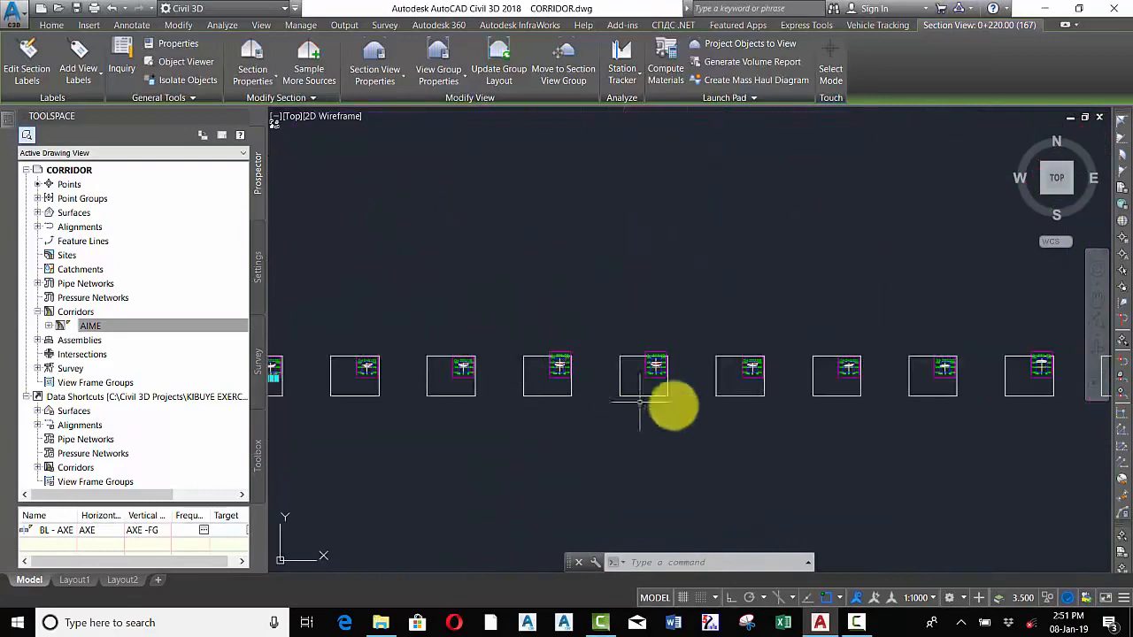
{"action": "scroll", "coordinate": [639, 403], "scroll_direction": "up", "scroll_amount": 8}
{"action": "scroll", "coordinate": [666, 407], "scroll_direction": "down", "scroll_amount": 3}
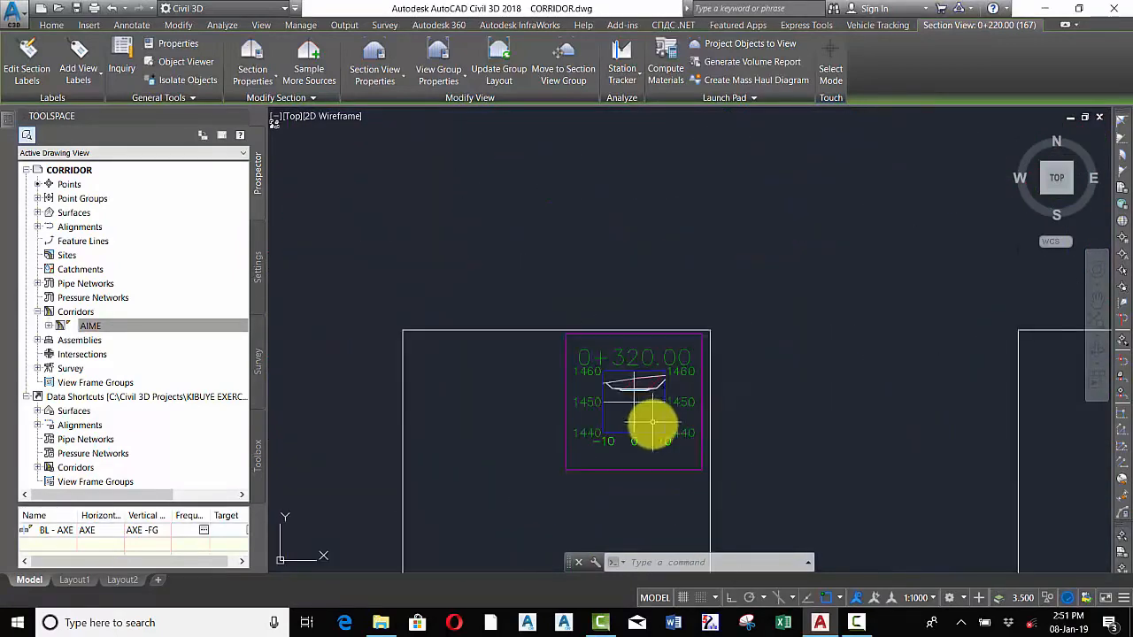
{"action": "scroll", "coordinate": [659, 402], "scroll_direction": "up", "scroll_amount": 6}
{"action": "scroll", "coordinate": [531, 374], "scroll_direction": "down", "scroll_amount": 8}
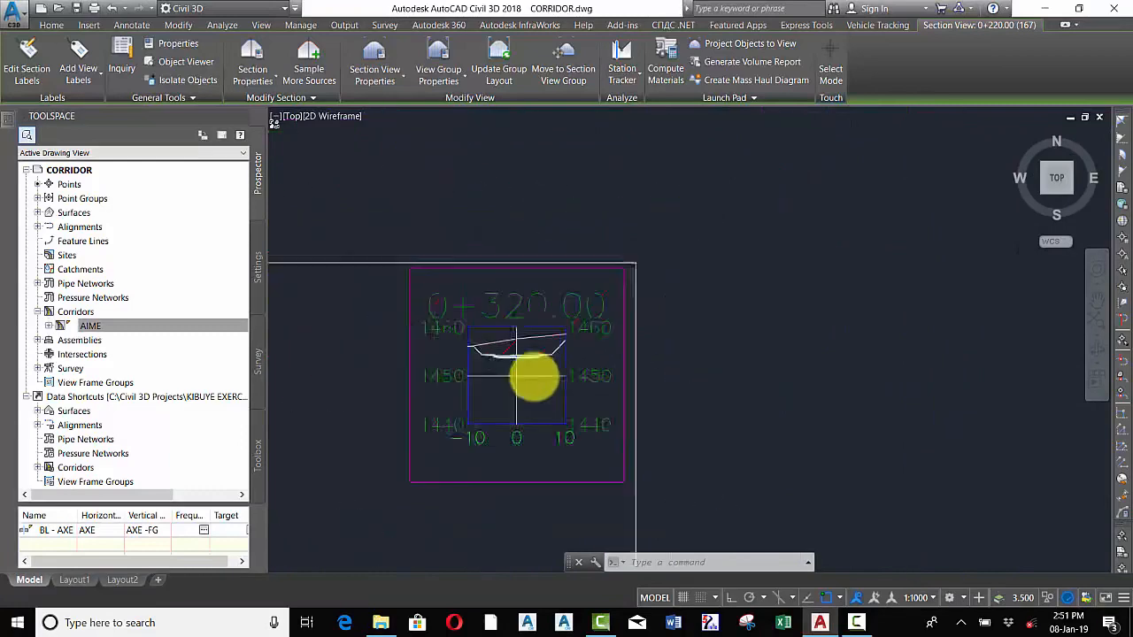
{"action": "scroll", "coordinate": [699, 337], "scroll_direction": "up", "scroll_amount": 6}
{"action": "scroll", "coordinate": [726, 341], "scroll_direction": "up", "scroll_amount": 2}
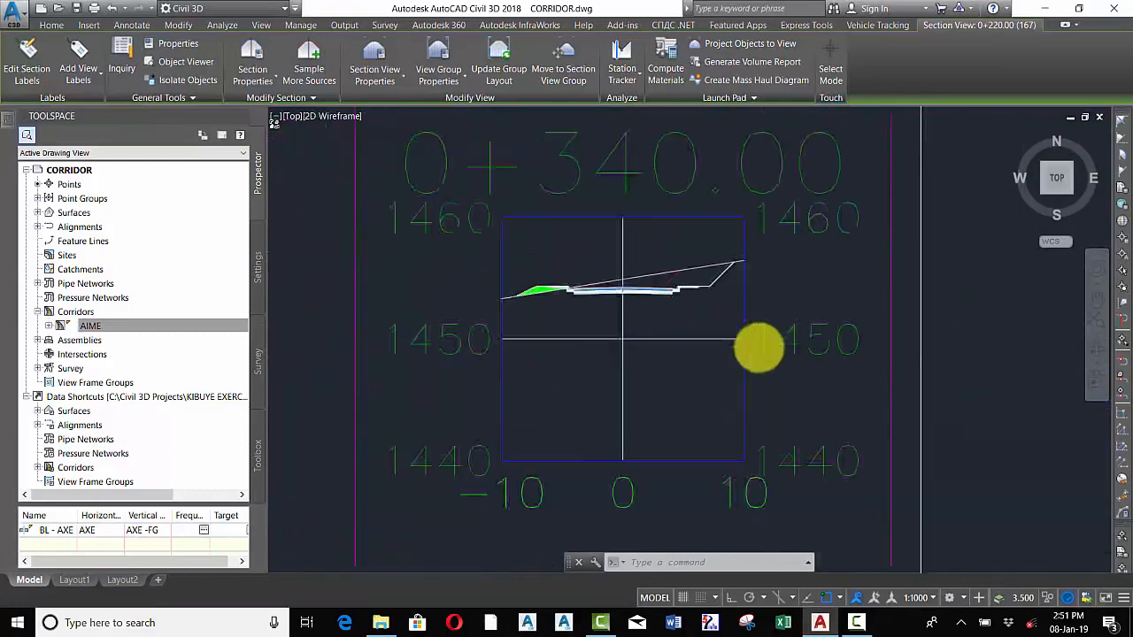
{"action": "scroll", "coordinate": [620, 369], "scroll_direction": "down", "scroll_amount": 9}
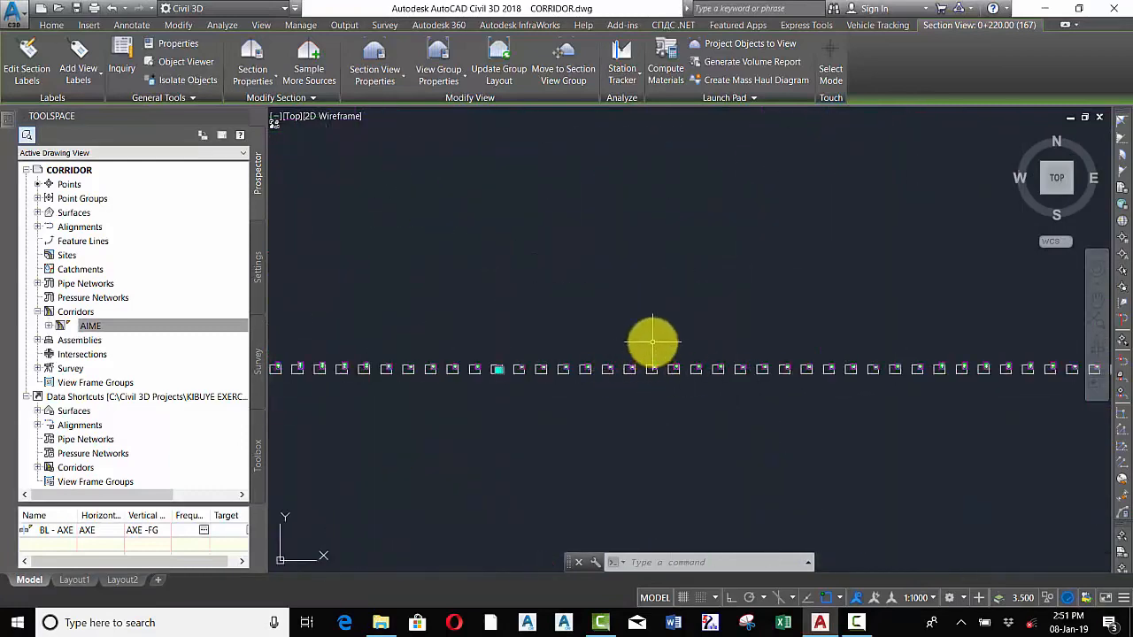
{"action": "scroll", "coordinate": [652, 342], "scroll_direction": "down", "scroll_amount": 3}
{"action": "scroll", "coordinate": [698, 346], "scroll_direction": "up", "scroll_amount": 5}
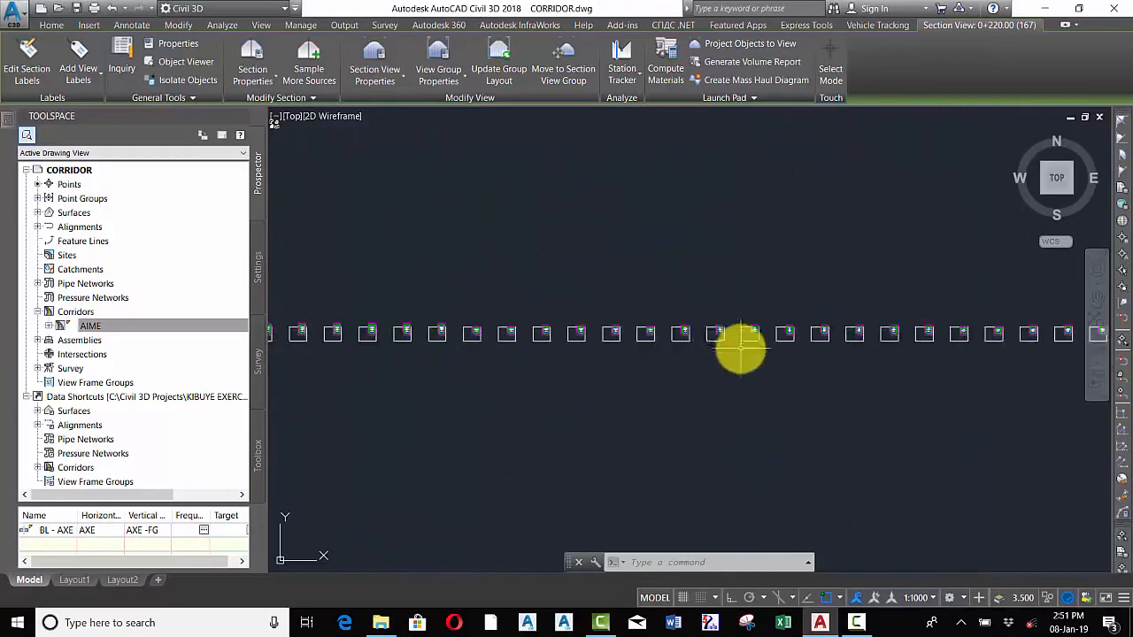
{"action": "scroll", "coordinate": [607, 370], "scroll_direction": "up", "scroll_amount": 8}
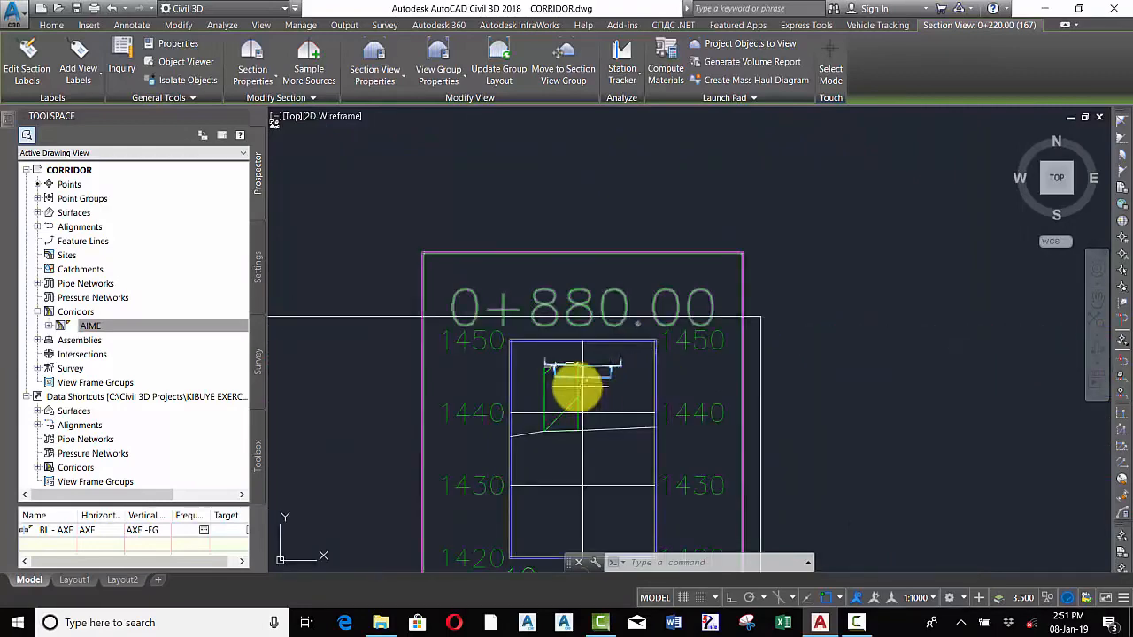
{"action": "scroll", "coordinate": [607, 370], "scroll_direction": "down", "scroll_amount": 9}
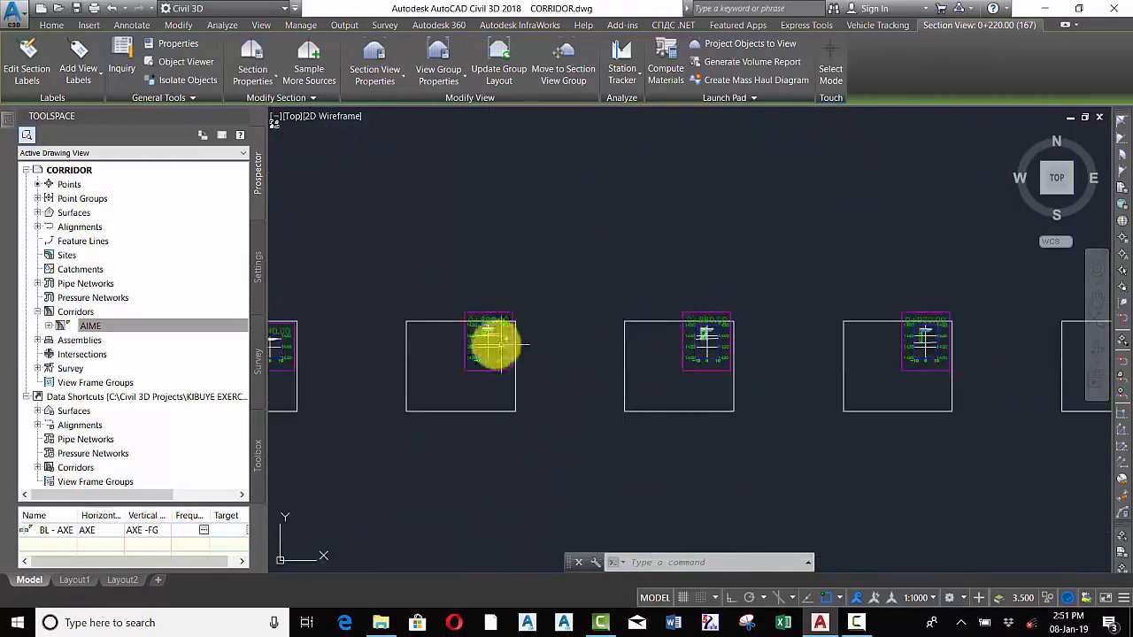
{"action": "scroll", "coordinate": [534, 335], "scroll_direction": "up", "scroll_amount": 4}
{"action": "scroll", "coordinate": [540, 327], "scroll_direction": "up", "scroll_amount": 4}
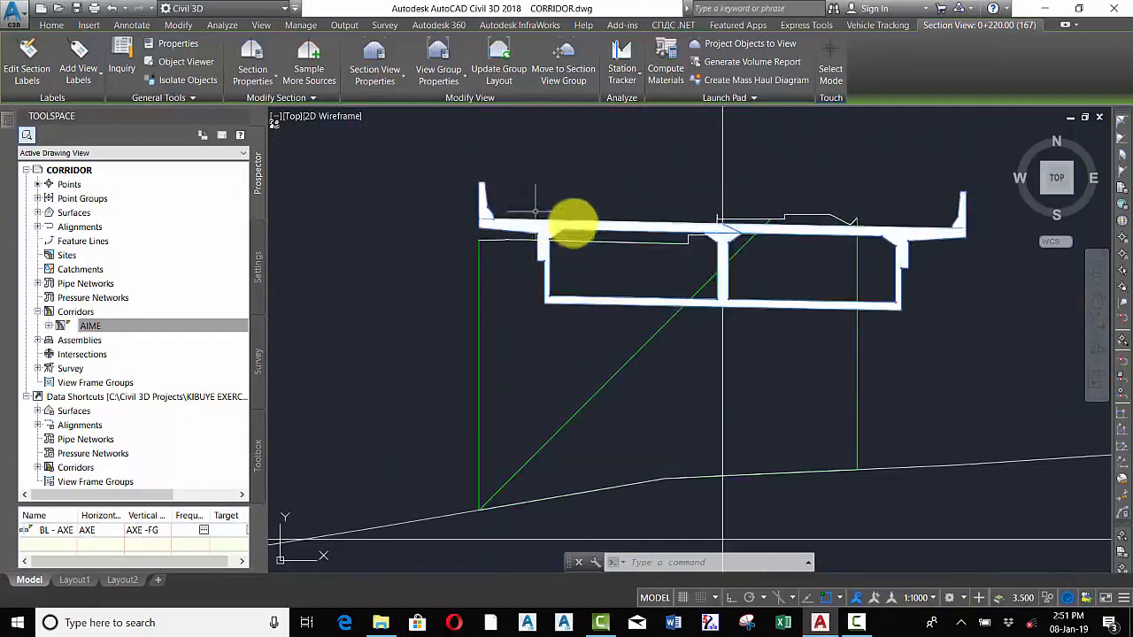
{"action": "scroll", "coordinate": [614, 279], "scroll_direction": "down", "scroll_amount": 5}
{"action": "scroll", "coordinate": [614, 280], "scroll_direction": "down", "scroll_amount": 4}
{"action": "scroll", "coordinate": [392, 291], "scroll_direction": "up", "scroll_amount": 5}
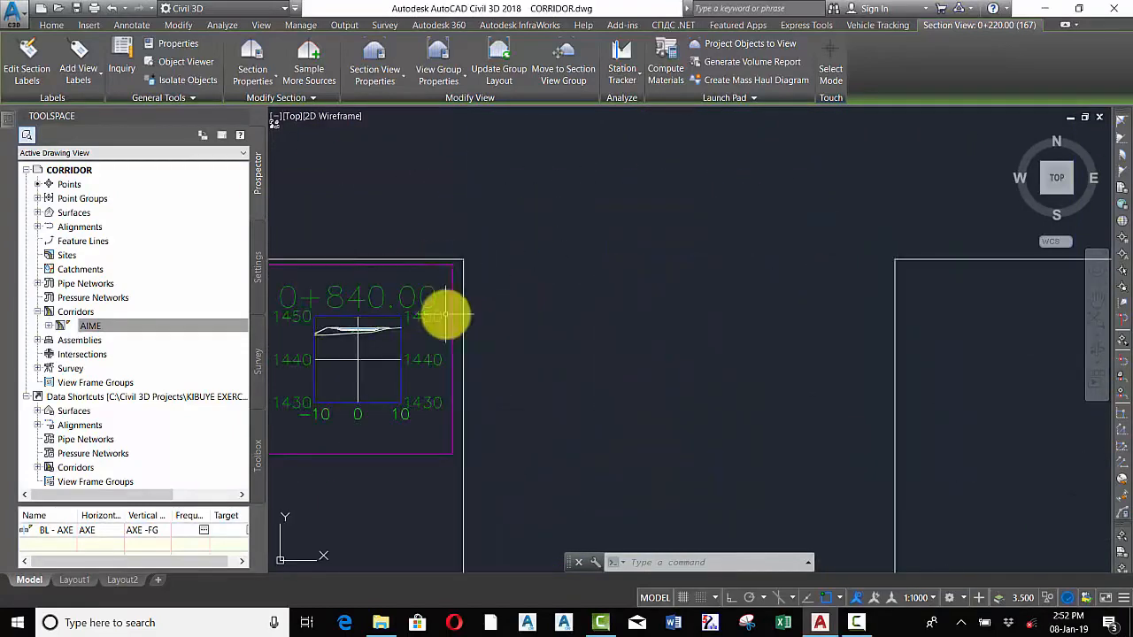
{"action": "scroll", "coordinate": [514, 324], "scroll_direction": "down", "scroll_amount": 4}
{"action": "scroll", "coordinate": [733, 298], "scroll_direction": "up", "scroll_amount": 5}
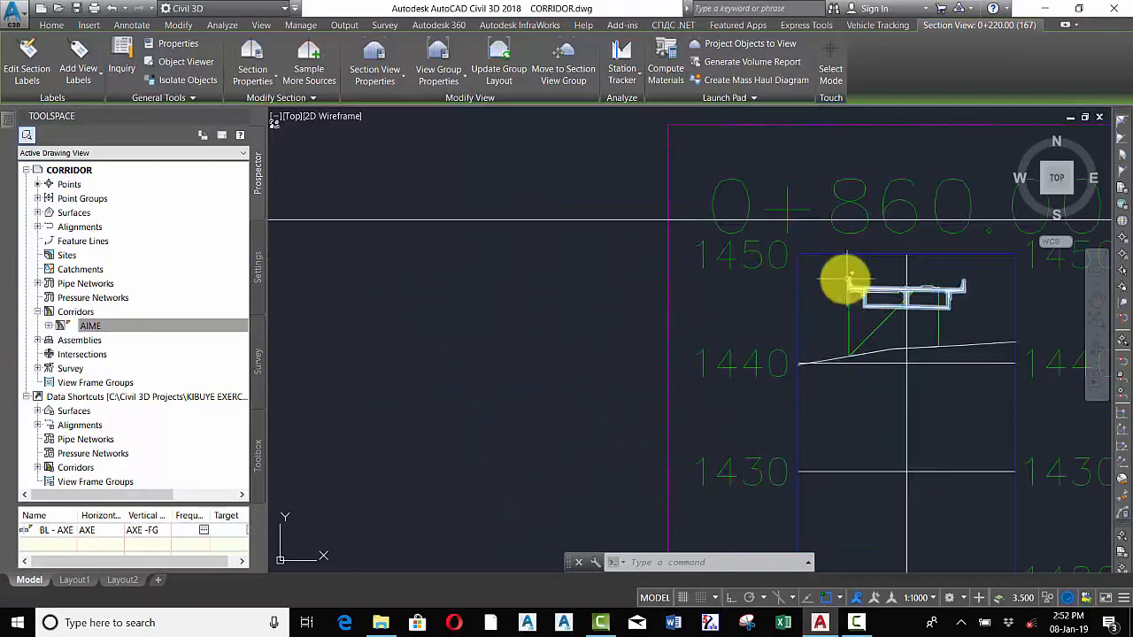
{"action": "scroll", "coordinate": [686, 347], "scroll_direction": "down", "scroll_amount": 3}
{"action": "scroll", "coordinate": [686, 347], "scroll_direction": "down", "scroll_amount": 3}
{"action": "scroll", "coordinate": [845, 346], "scroll_direction": "up", "scroll_amount": 6}
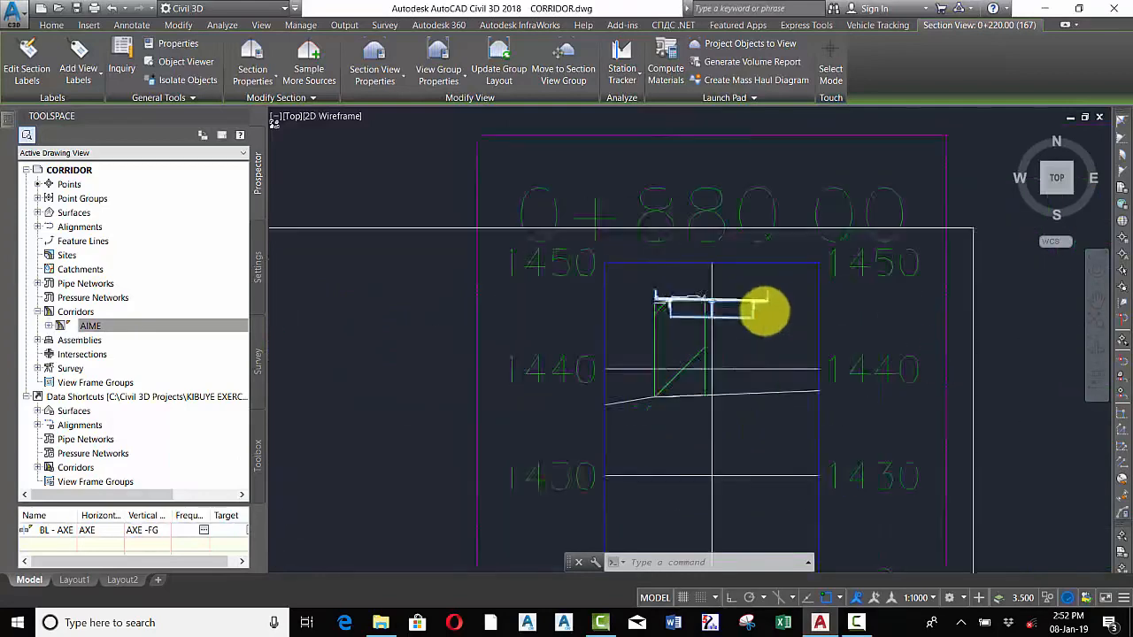
{"action": "scroll", "coordinate": [620, 384], "scroll_direction": "down", "scroll_amount": 4}
{"action": "scroll", "coordinate": [776, 375], "scroll_direction": "up", "scroll_amount": 7}
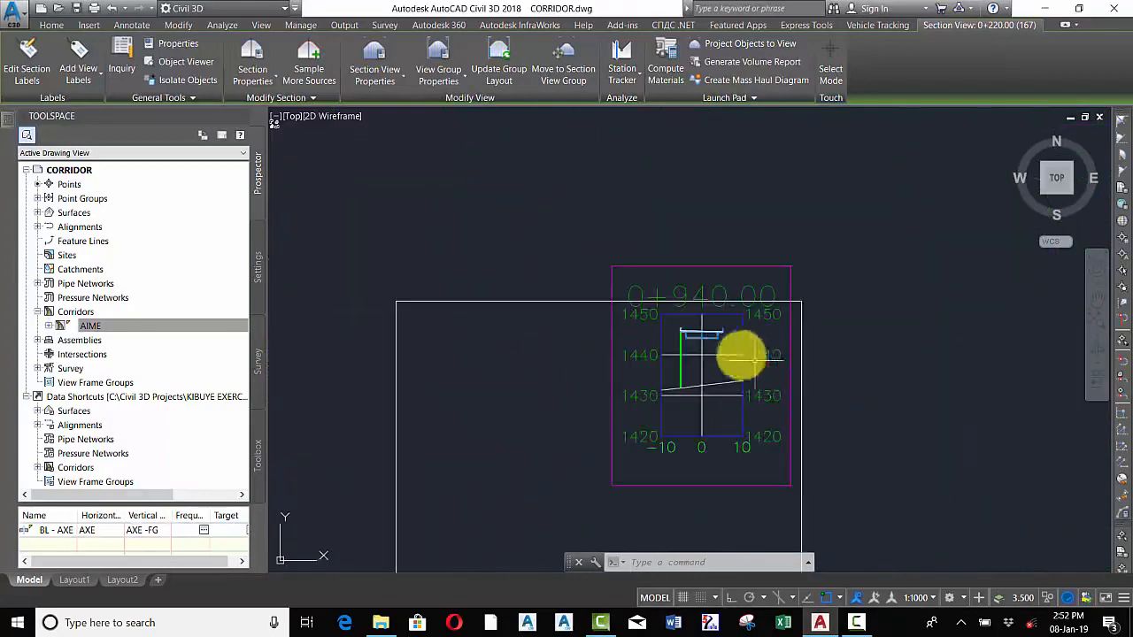
{"action": "scroll", "coordinate": [569, 379], "scroll_direction": "down", "scroll_amount": 4}
{"action": "scroll", "coordinate": [847, 375], "scroll_direction": "up", "scroll_amount": 6}
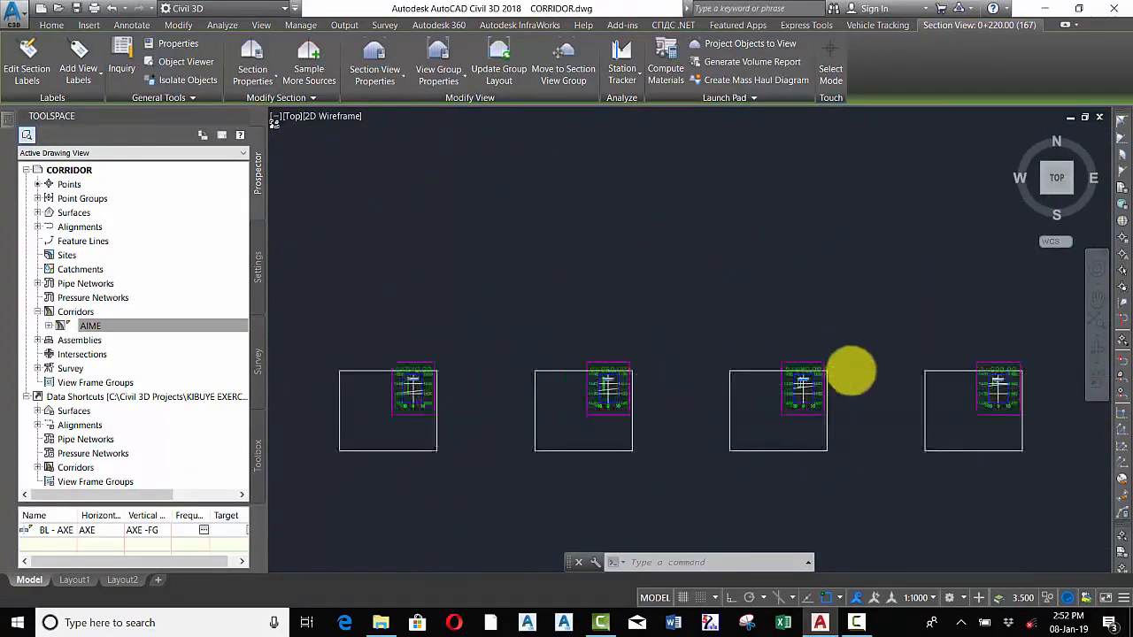
{"action": "scroll", "coordinate": [722, 406], "scroll_direction": "up", "scroll_amount": 2}
{"action": "scroll", "coordinate": [632, 417], "scroll_direction": "down", "scroll_amount": 7}
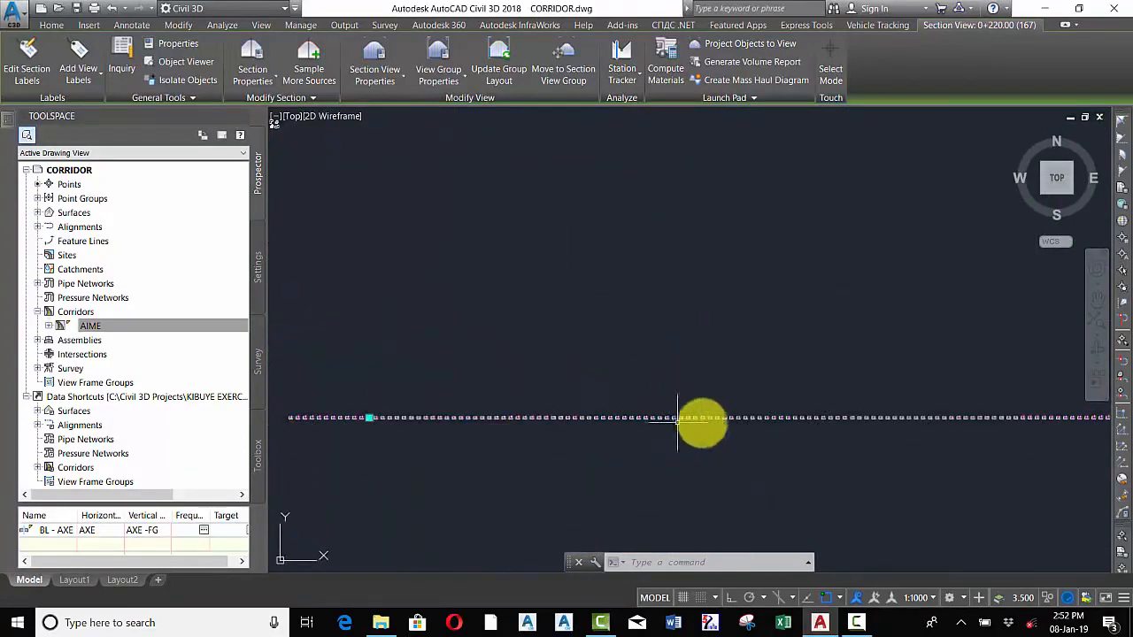
{"action": "scroll", "coordinate": [925, 418], "scroll_direction": "up", "scroll_amount": 6}
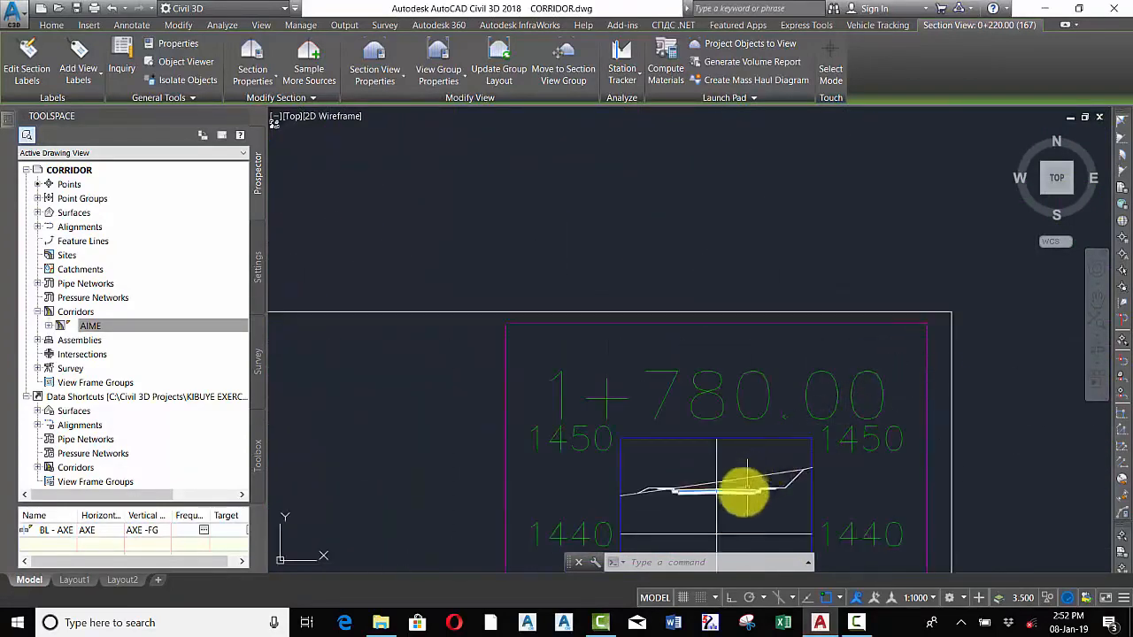
{"action": "scroll", "coordinate": [704, 507], "scroll_direction": "up", "scroll_amount": 3}
{"action": "scroll", "coordinate": [545, 425], "scroll_direction": "down", "scroll_amount": 3}
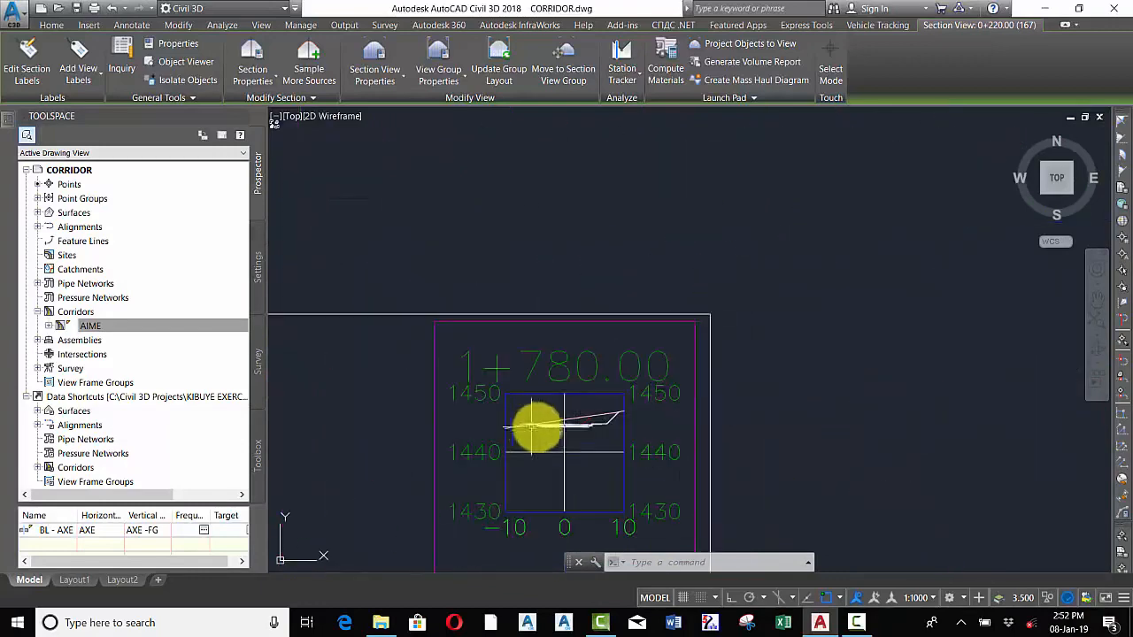
{"action": "scroll", "coordinate": [598, 423], "scroll_direction": "up", "scroll_amount": 5}
{"action": "scroll", "coordinate": [580, 412], "scroll_direction": "down", "scroll_amount": 5}
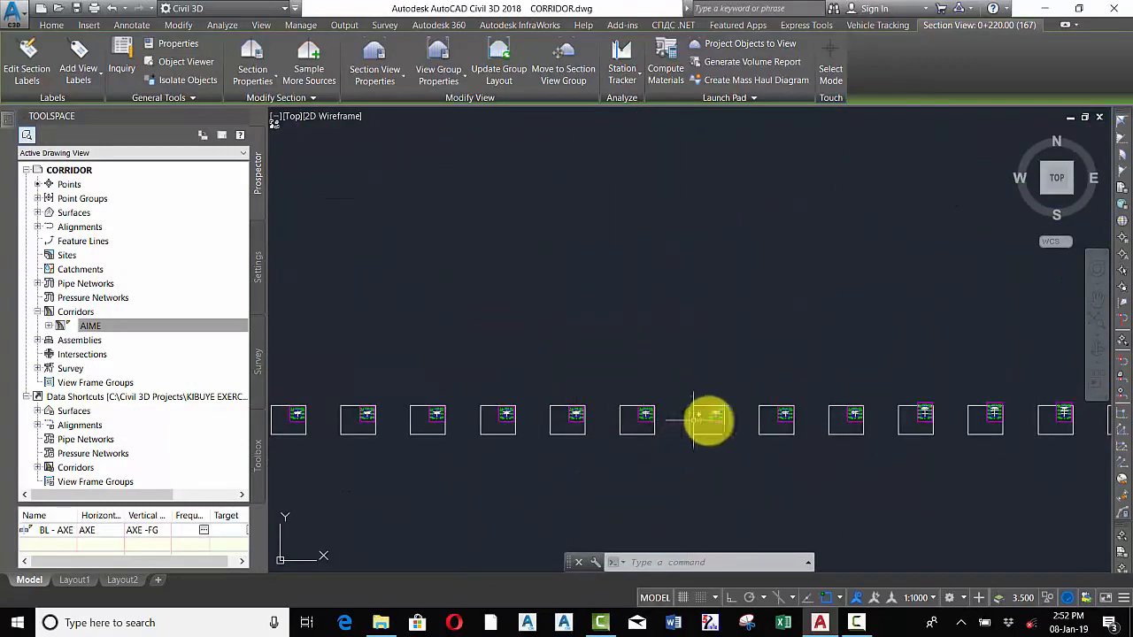
{"action": "scroll", "coordinate": [854, 412], "scroll_direction": "up", "scroll_amount": 7}
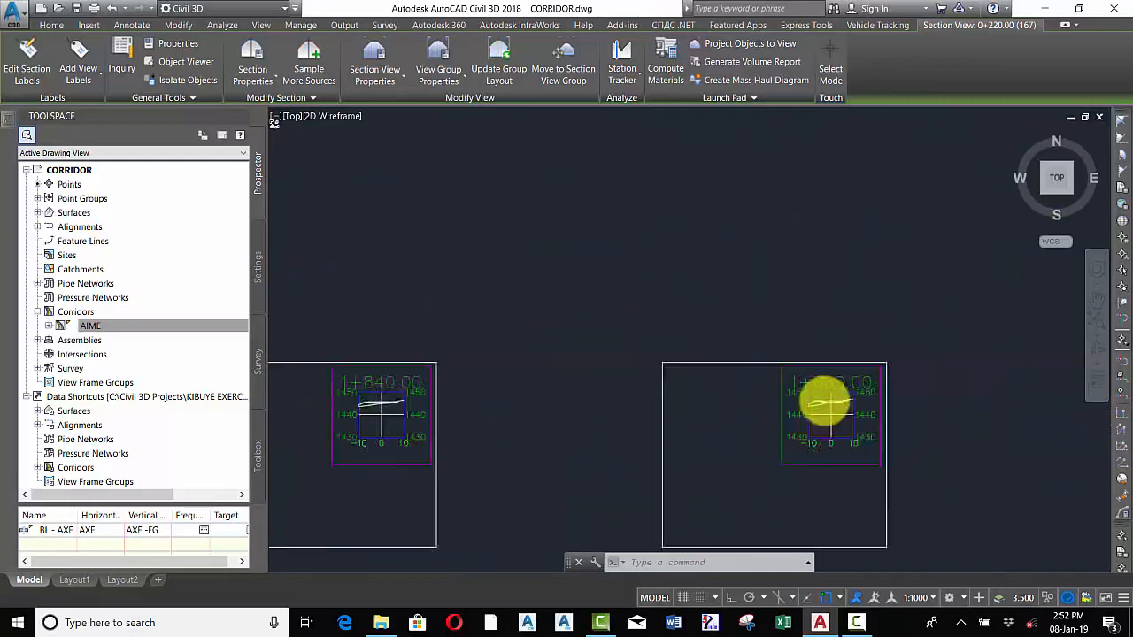
{"action": "scroll", "coordinate": [890, 425], "scroll_direction": "up", "scroll_amount": 2}
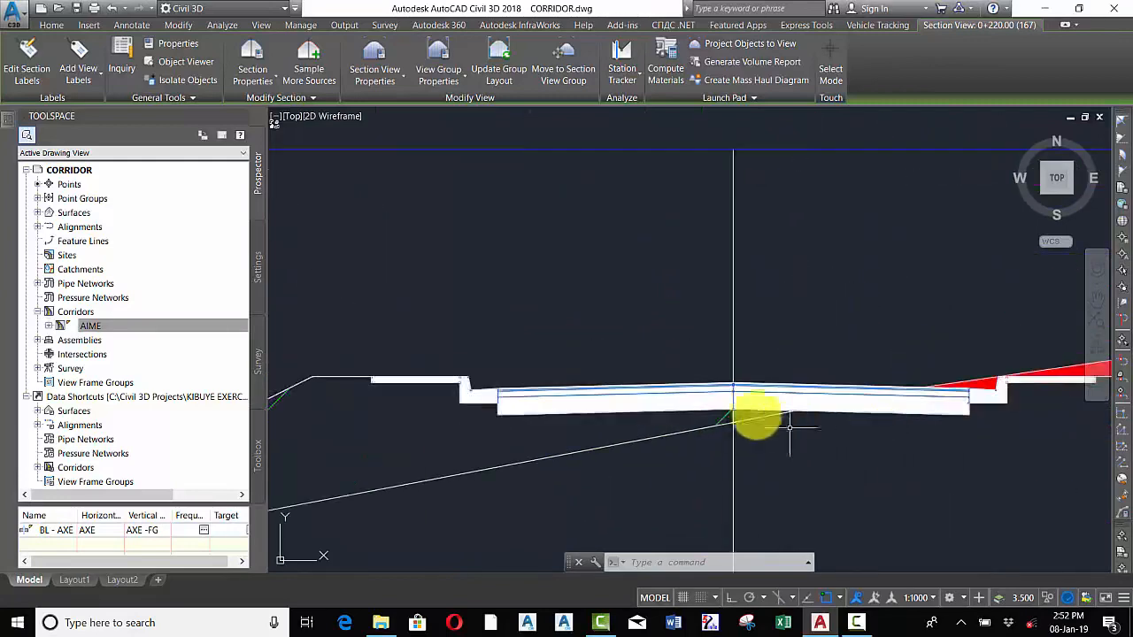
{"action": "scroll", "coordinate": [751, 420], "scroll_direction": "down", "scroll_amount": 7}
Zoom and pan across the drawing to examine the surface, corridor, profile view and section views
{"action": "mouse_move", "coordinate": [686, 389]}
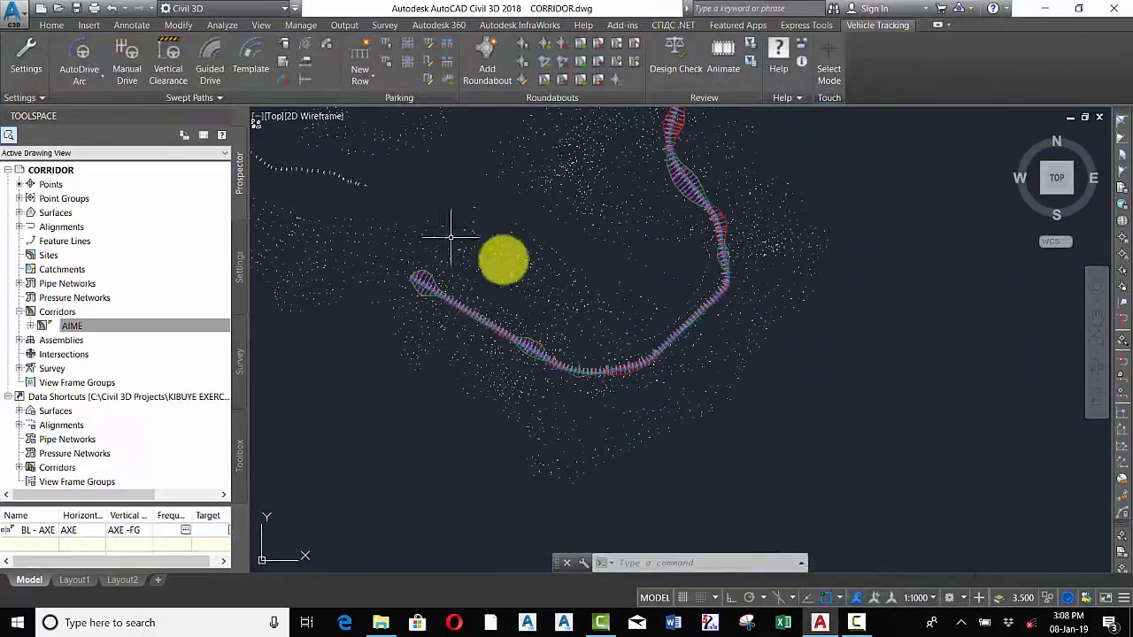
{"action": "scroll", "coordinate": [529, 249], "scroll_direction": "down", "scroll_amount": 1}
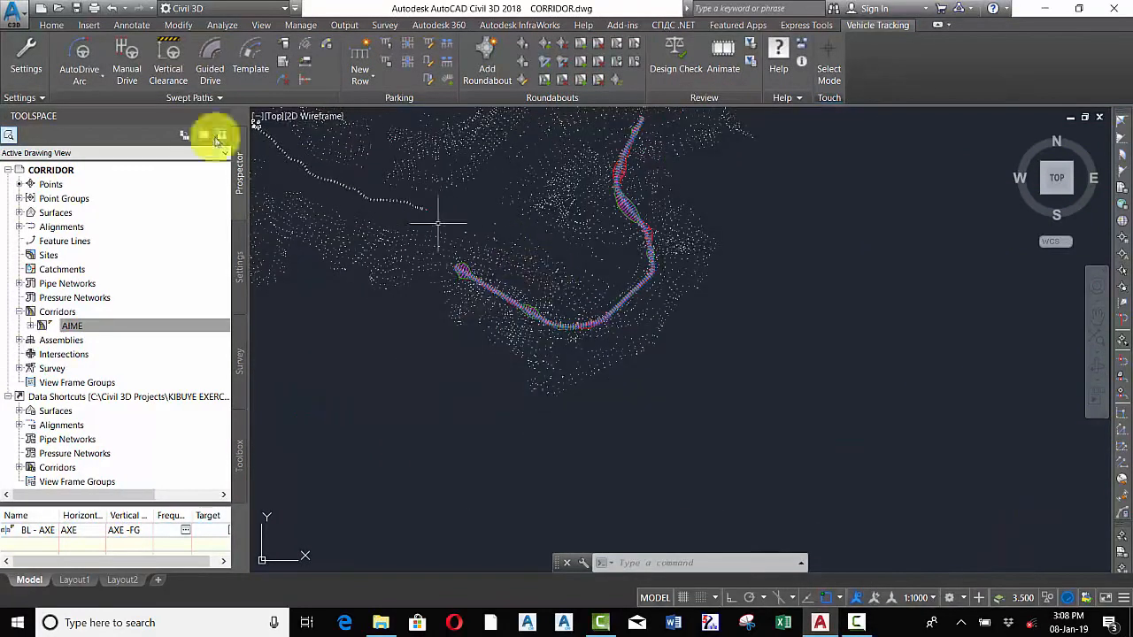
{"action": "left_click", "coordinate": [50, 26]}
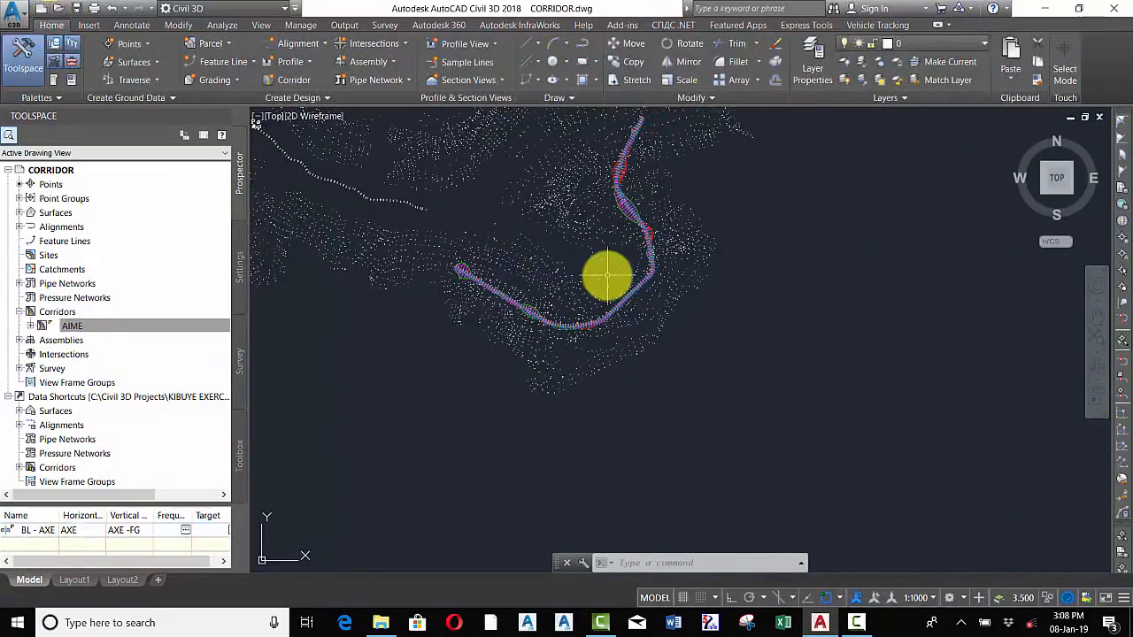
{"action": "mouse_move", "coordinate": [607, 277]}
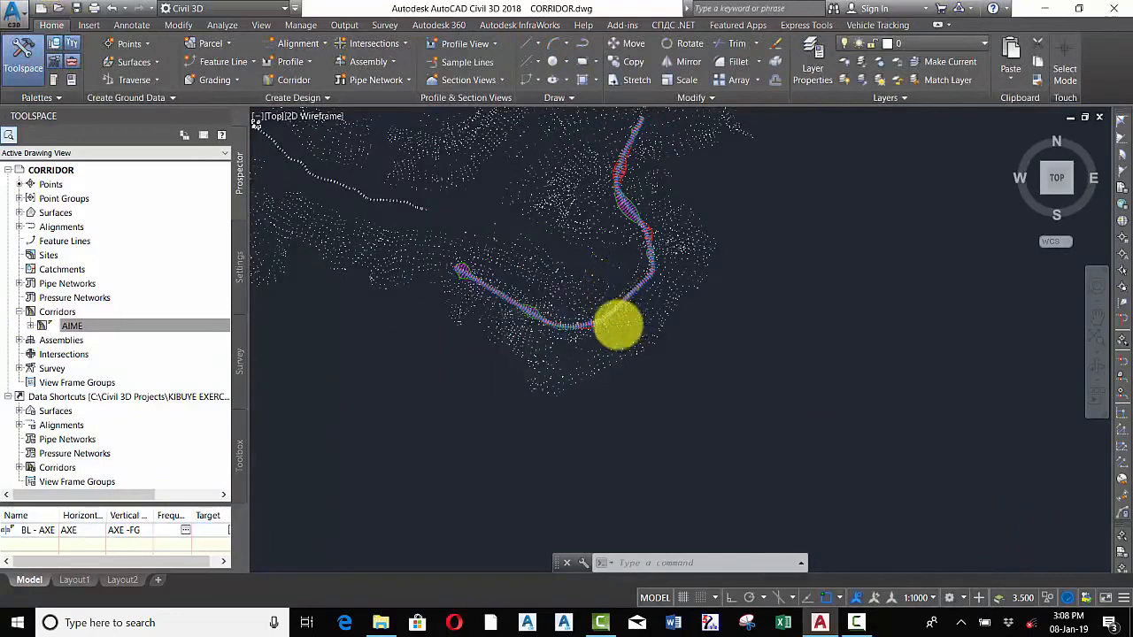
{"action": "scroll", "coordinate": [615, 299], "scroll_direction": "down", "scroll_amount": 5}
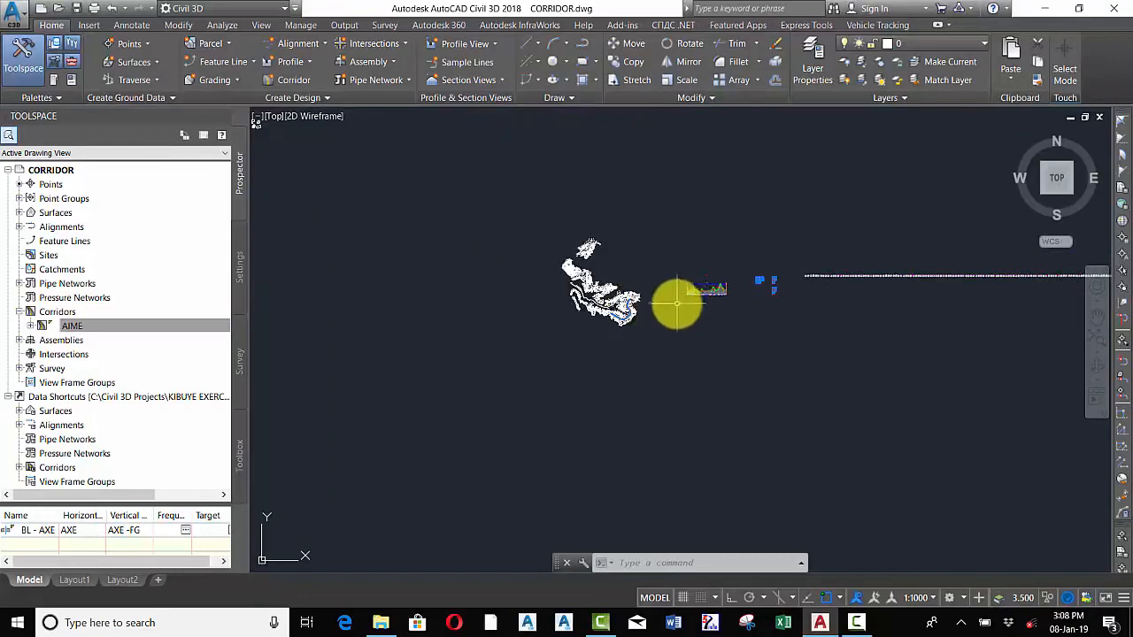
{"action": "scroll", "coordinate": [678, 304], "scroll_direction": "up", "scroll_amount": 4}
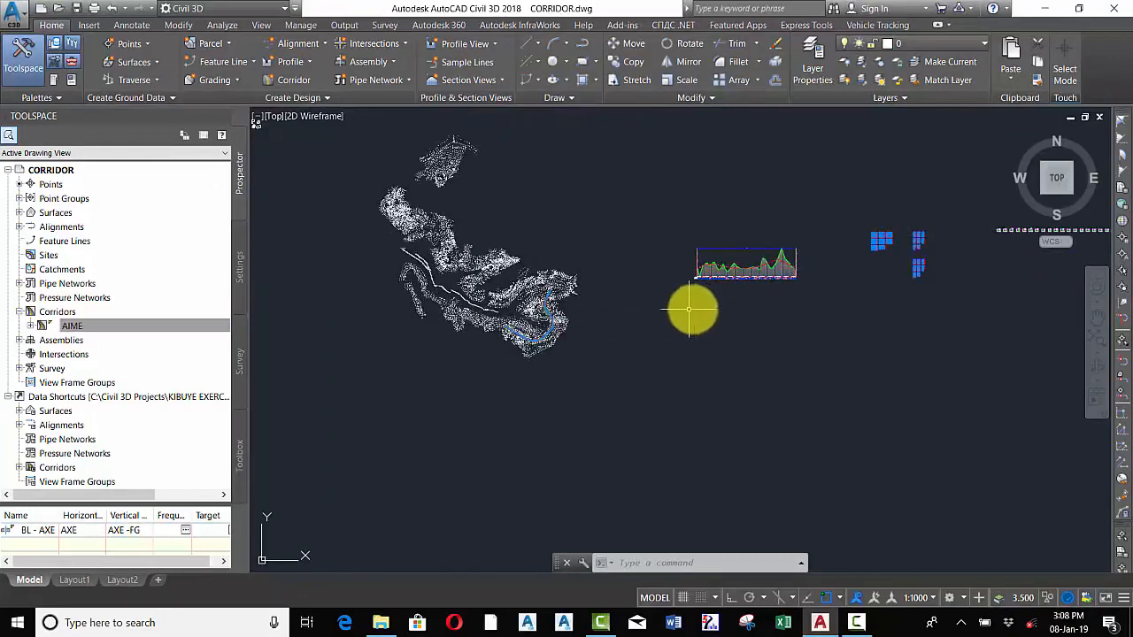
{"action": "scroll", "coordinate": [706, 267], "scroll_direction": "up", "scroll_amount": 5}
{"action": "scroll", "coordinate": [707, 268], "scroll_direction": "up", "scroll_amount": 2}
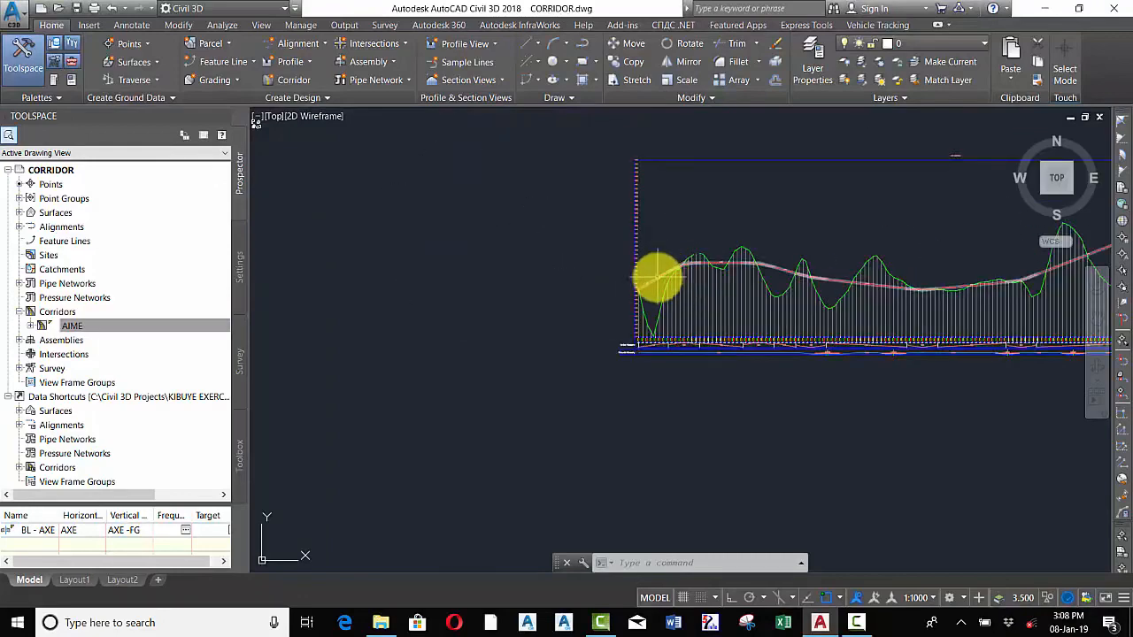
{"action": "scroll", "coordinate": [664, 366], "scroll_direction": "down", "scroll_amount": 6}
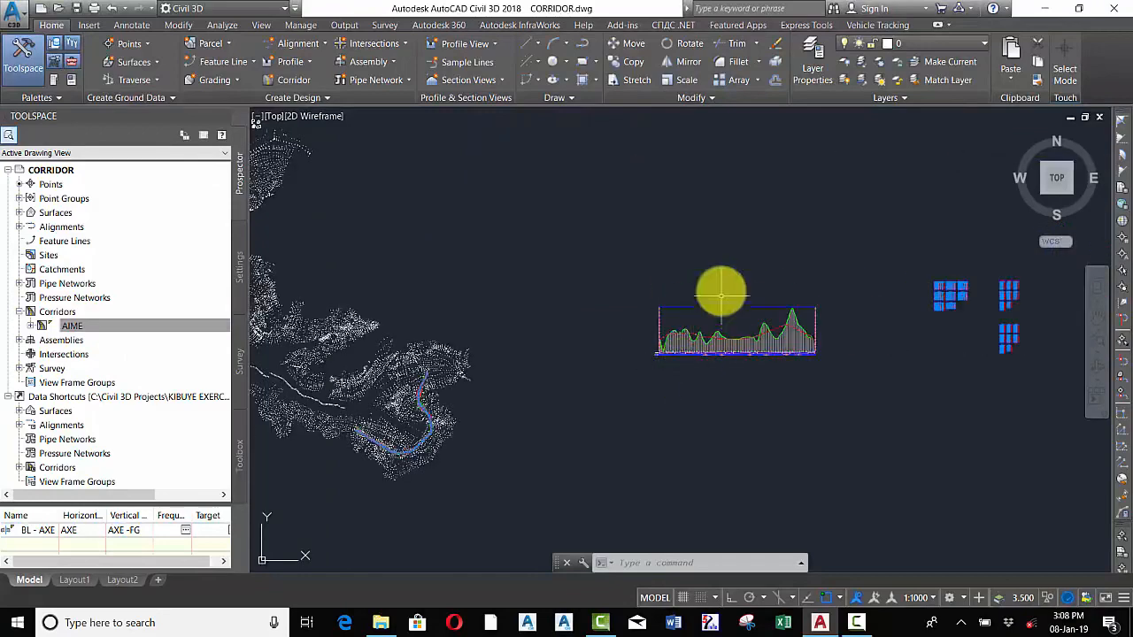
{"action": "scroll", "coordinate": [727, 284], "scroll_direction": "up", "scroll_amount": 4}
{"action": "scroll", "coordinate": [753, 265], "scroll_direction": "up", "scroll_amount": 6}
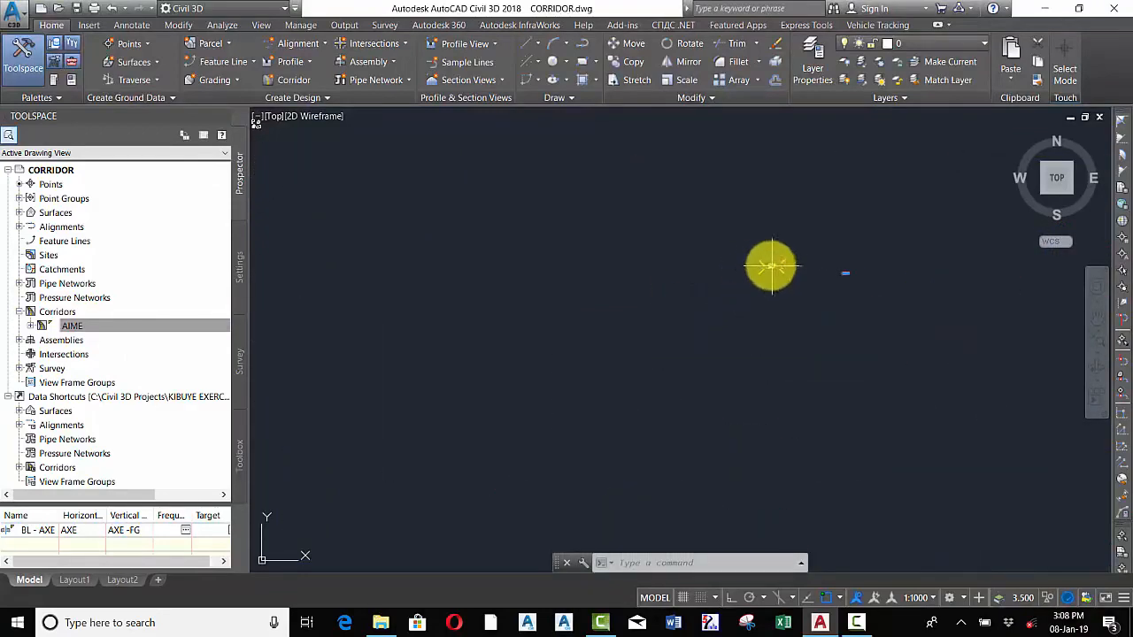
{"action": "scroll", "coordinate": [726, 237], "scroll_direction": "down", "scroll_amount": 5}
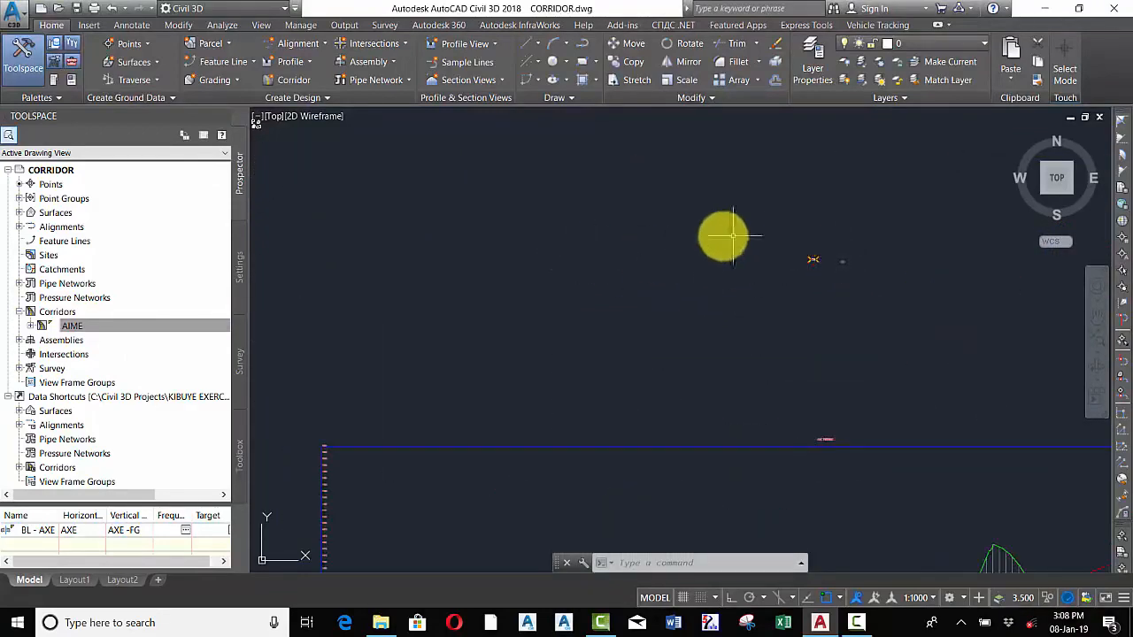
{"action": "scroll", "coordinate": [694, 269], "scroll_direction": "down", "scroll_amount": 5}
{"action": "scroll", "coordinate": [560, 343], "scroll_direction": "up", "scroll_amount": 5}
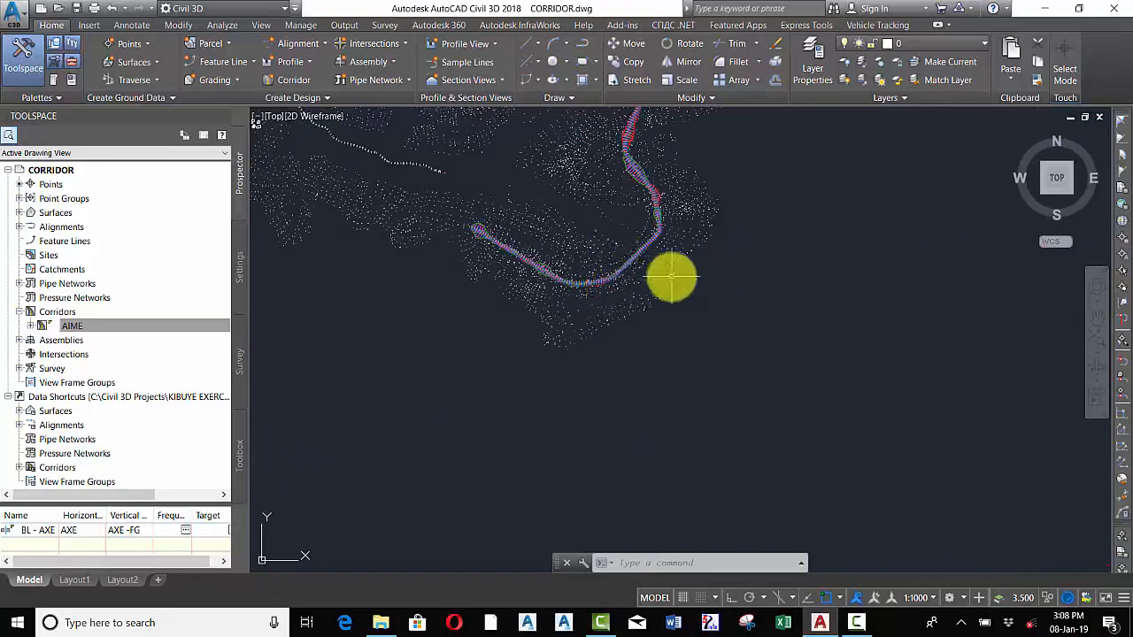
{"action": "scroll", "coordinate": [670, 280], "scroll_direction": "up", "scroll_amount": 4}
{"action": "scroll", "coordinate": [605, 339], "scroll_direction": "down", "scroll_amount": 5}
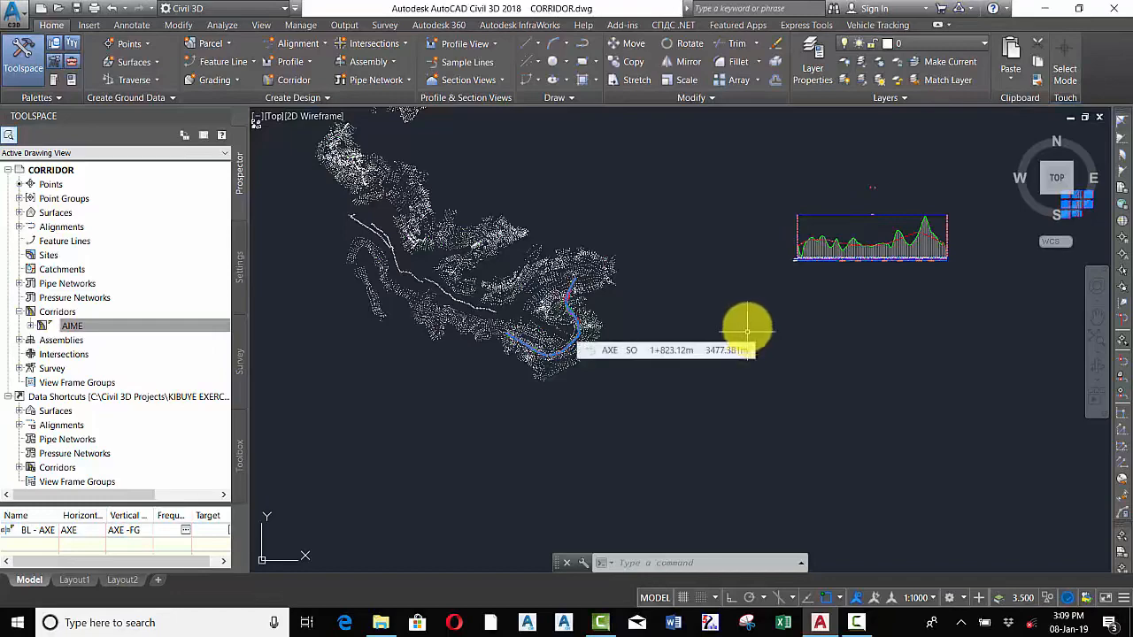
{"action": "scroll", "coordinate": [863, 190], "scroll_direction": "up", "scroll_amount": 6}
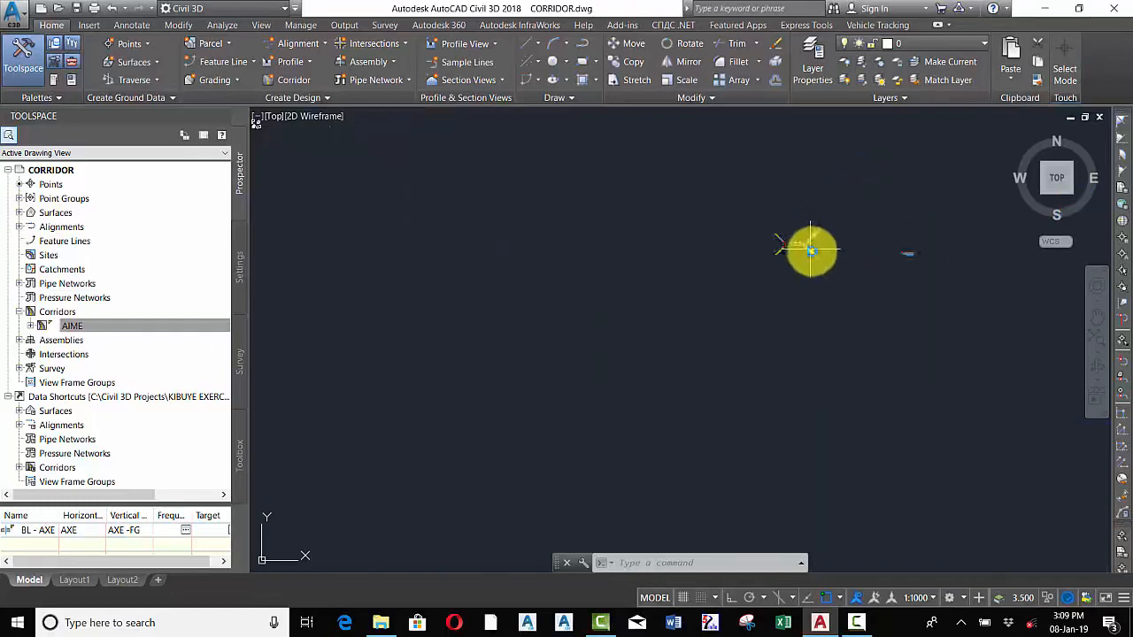
{"action": "scroll", "coordinate": [811, 251], "scroll_direction": "up", "scroll_amount": 5}
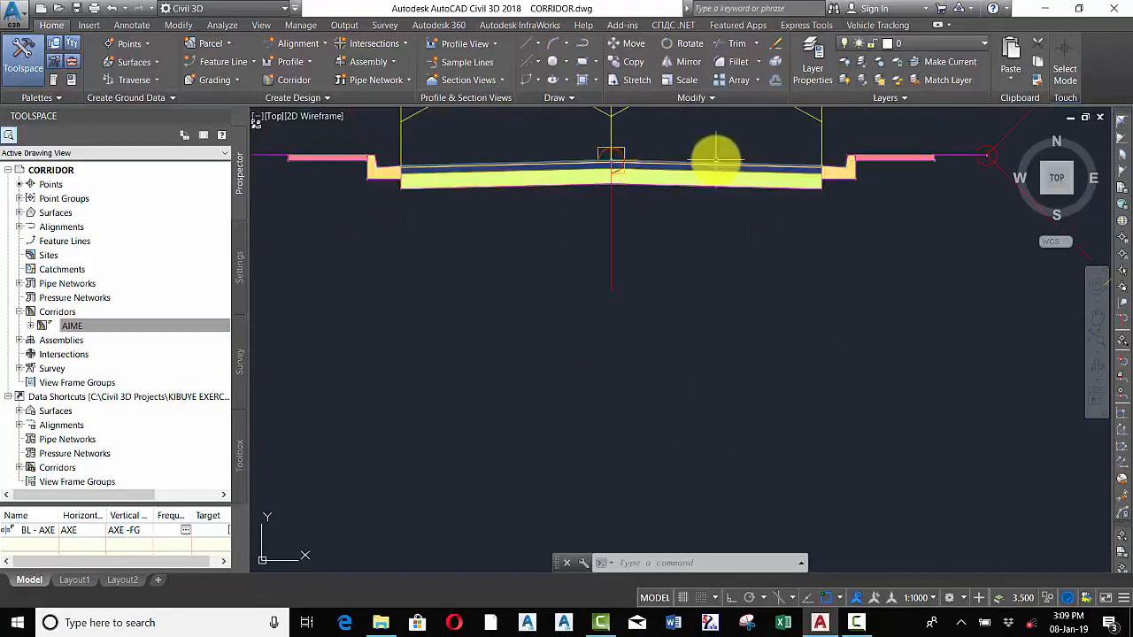
Set the width of the right LaneSuperelevationAOR subassembly in the assembly to 4.200 m
{"action": "left_click", "coordinate": [719, 166]}
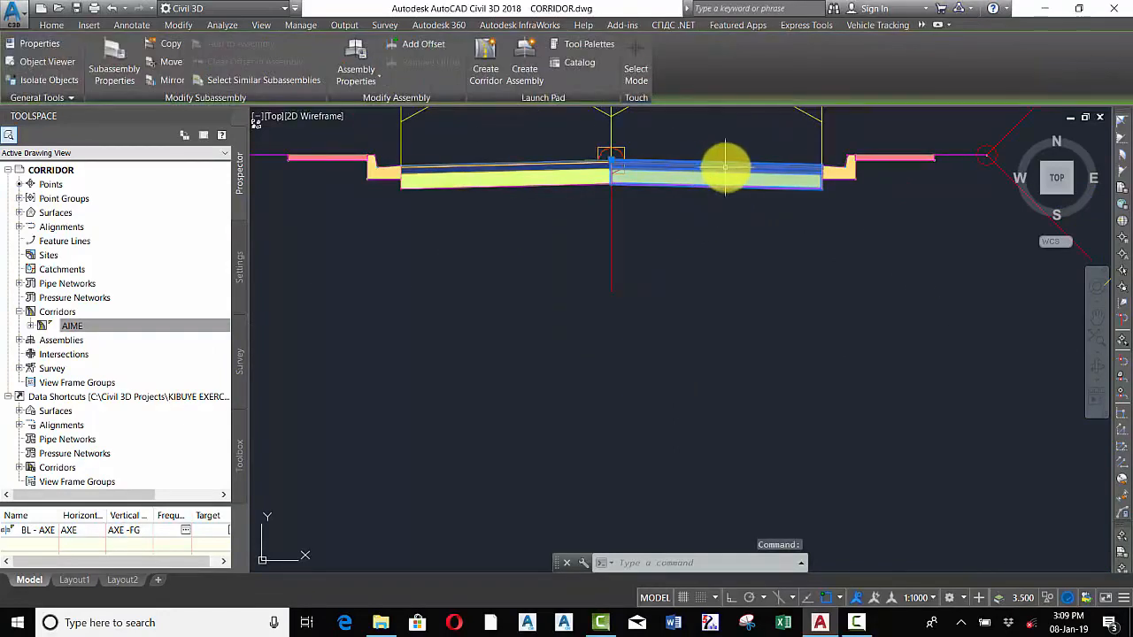
{"action": "left_click", "coordinate": [88, 326]}
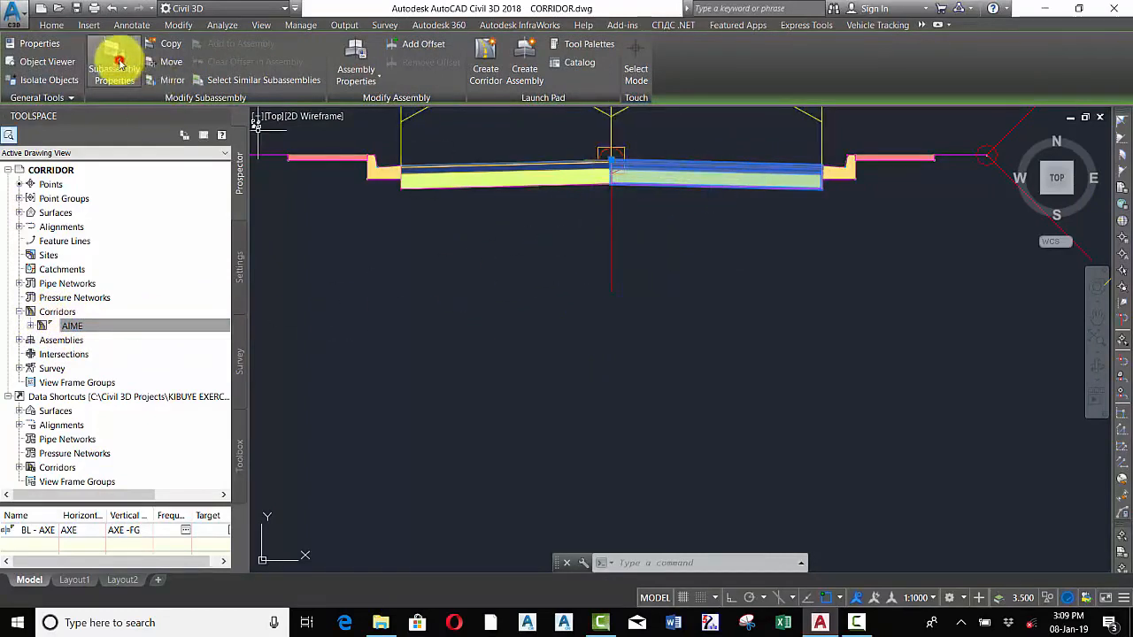
{"action": "left_click", "coordinate": [115, 55]}
{"action": "left_click", "coordinate": [245, 179]}
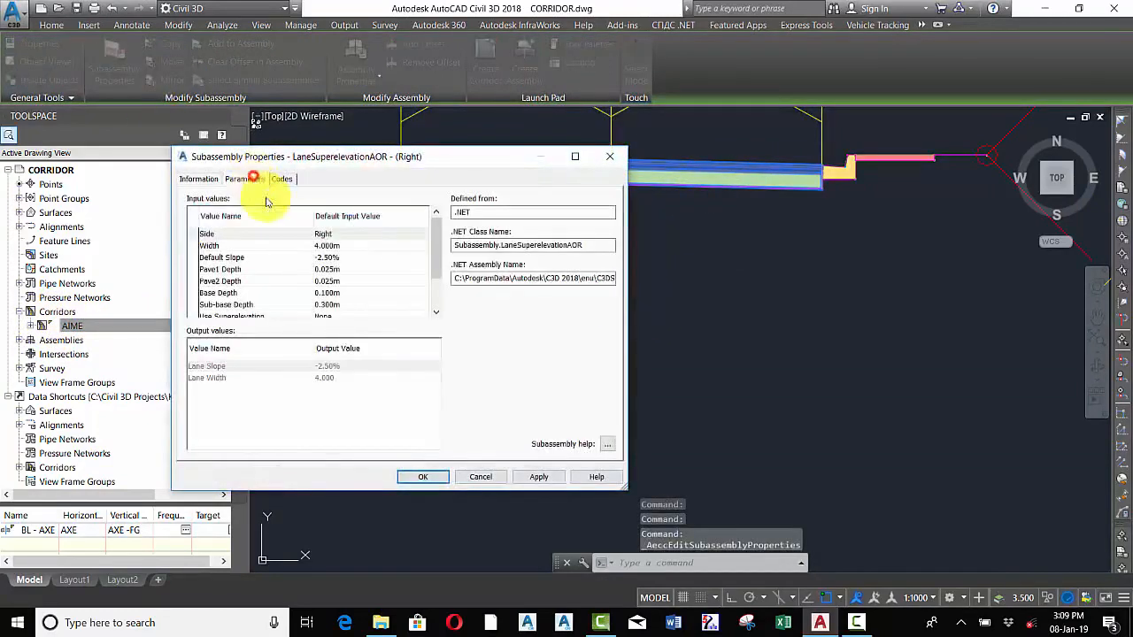
{"action": "left_click", "coordinate": [326, 246]}
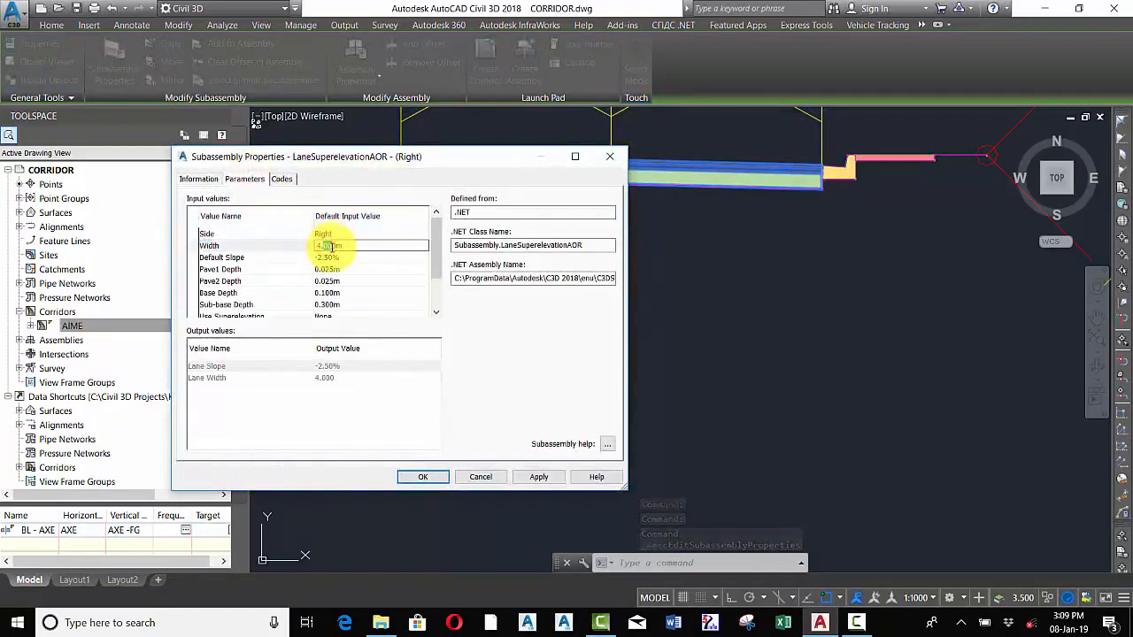
{"action": "type", "text": "2"}
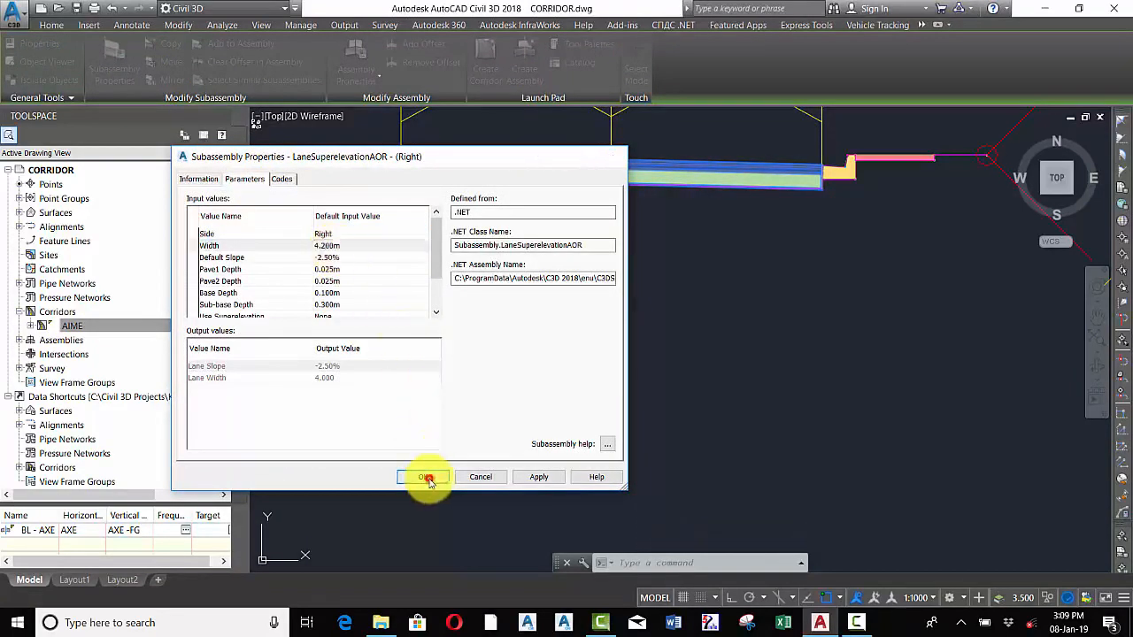
{"action": "left_click", "coordinate": [426, 478]}
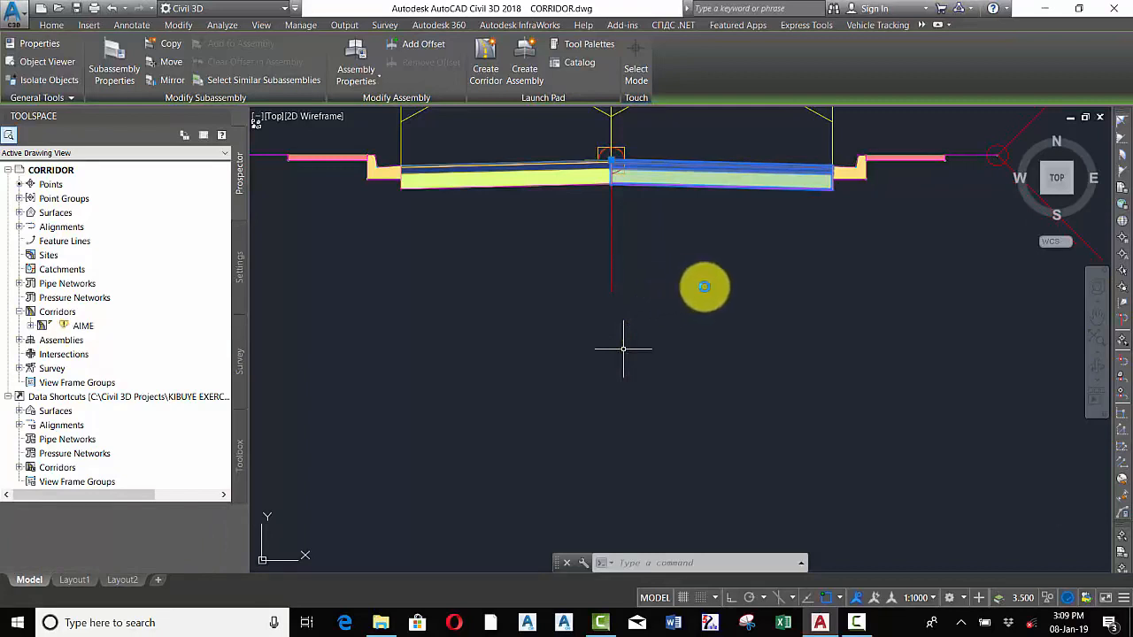
Rebuild the AIME corridor
{"action": "left_click", "coordinate": [64, 325]}
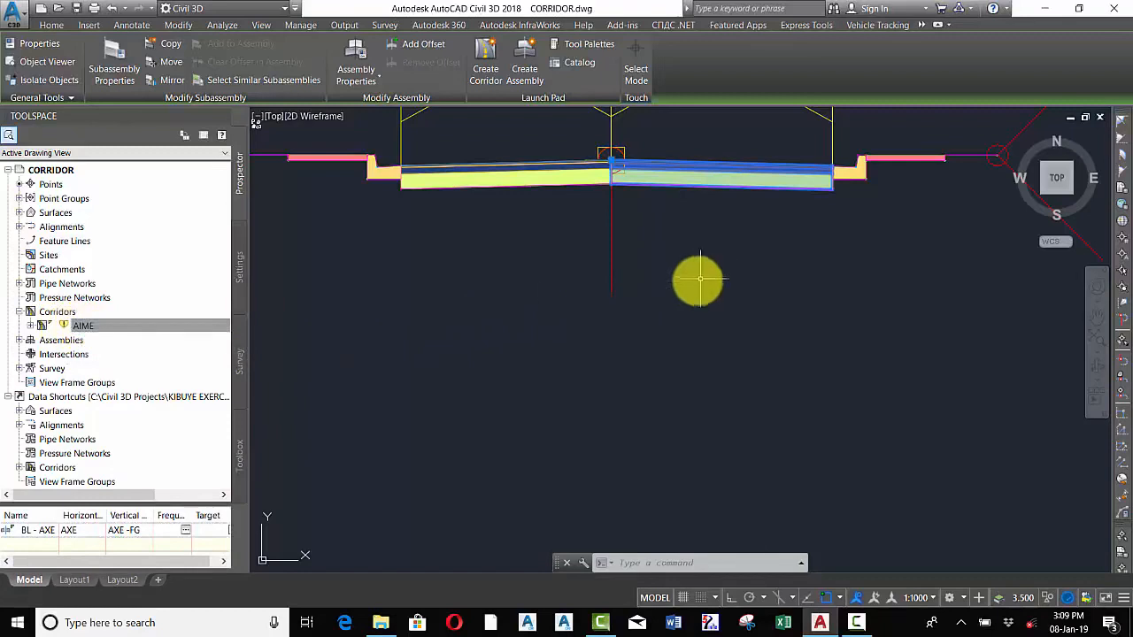
{"action": "key", "text": "Escape"}
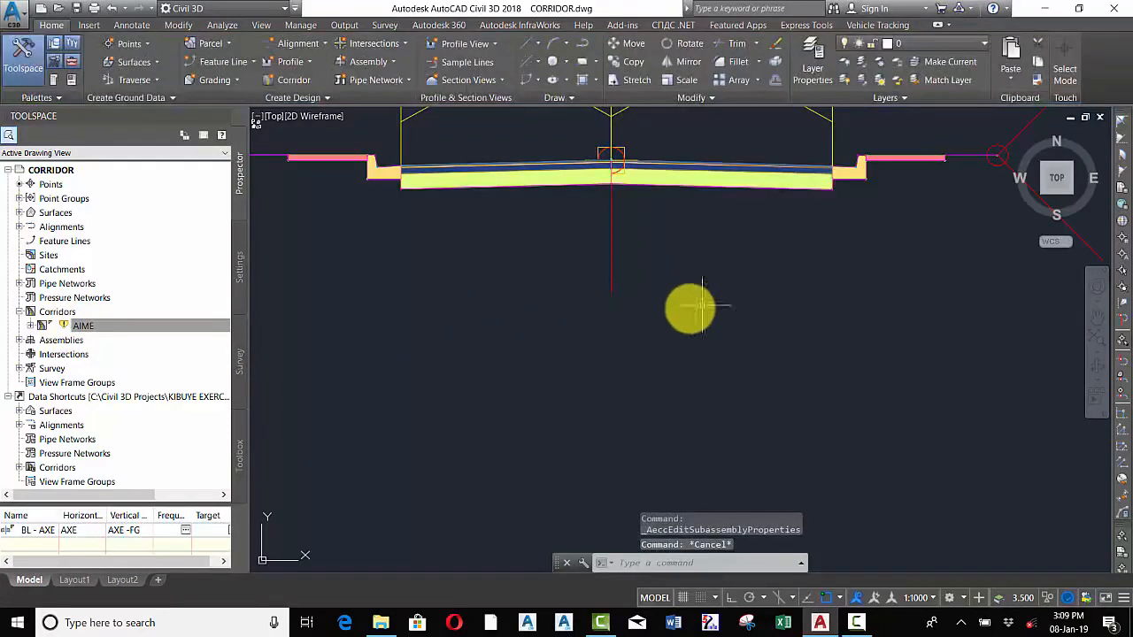
{"action": "scroll", "coordinate": [687, 307], "scroll_direction": "down", "scroll_amount": 5}
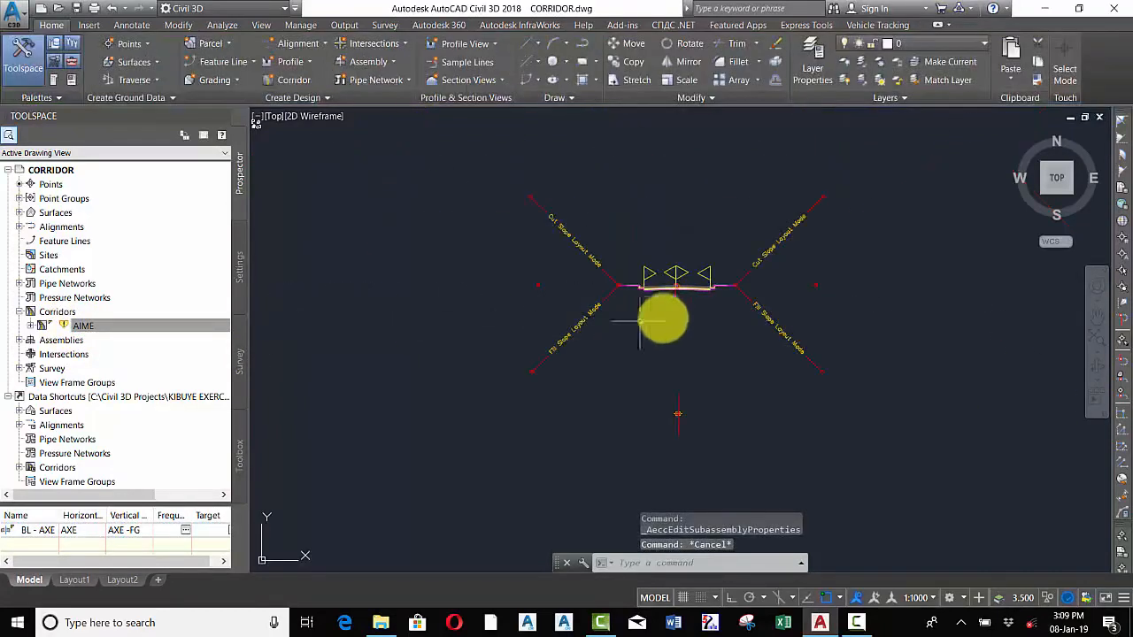
{"action": "right_click", "coordinate": [77, 330]}
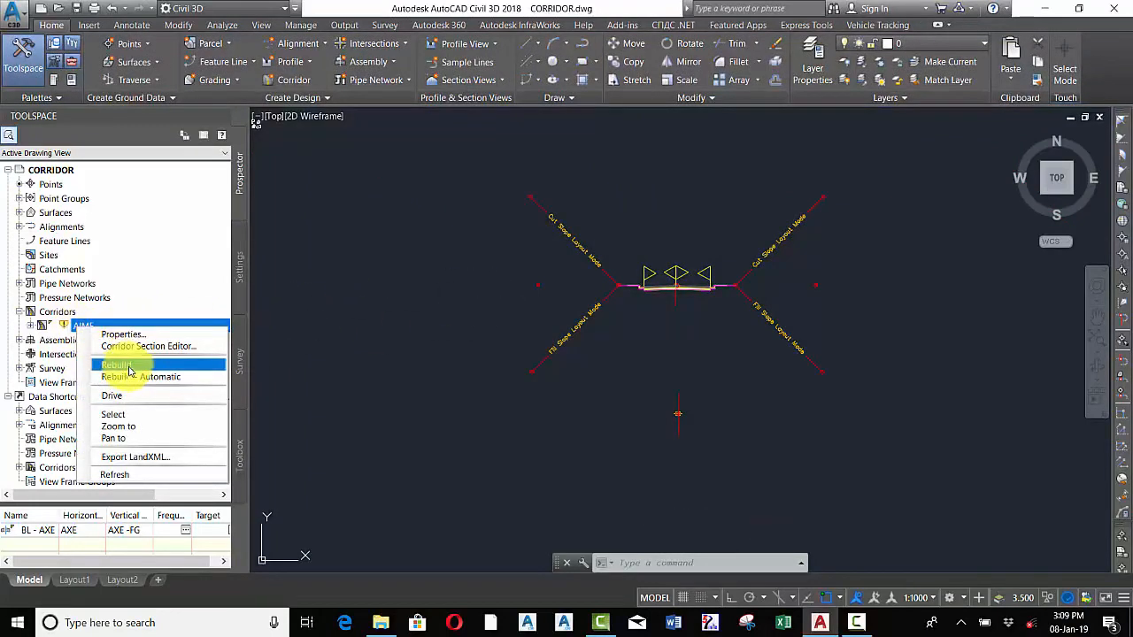
{"action": "left_click", "coordinate": [129, 368]}
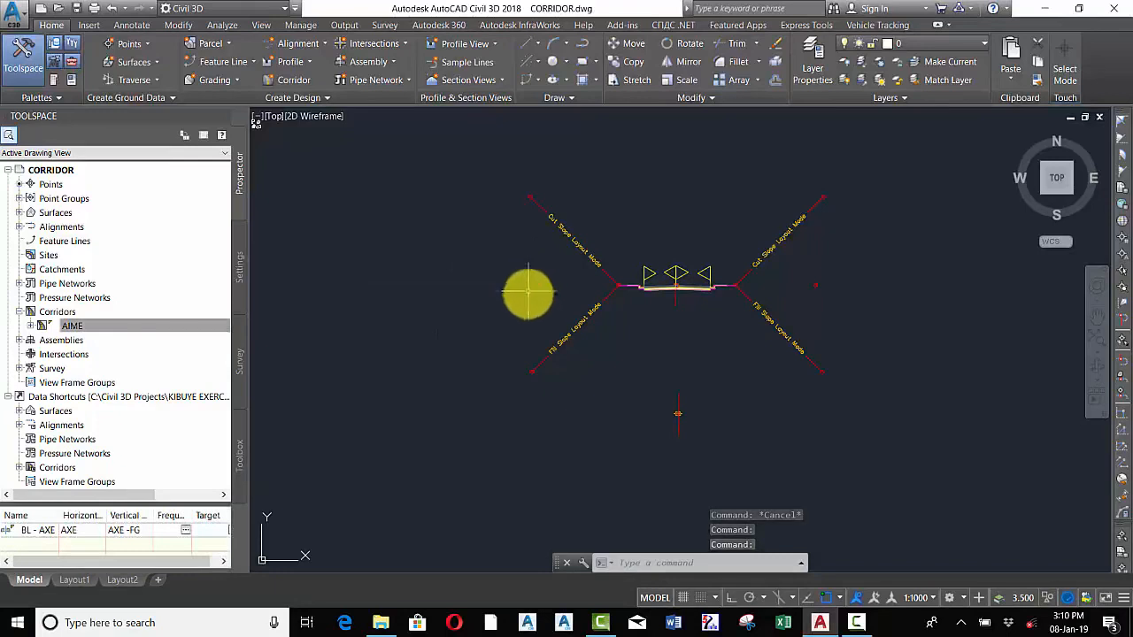
Lower the high vertical intersection point near the right end of the AXE -FG design profile
{"action": "scroll", "coordinate": [701, 232], "scroll_direction": "down", "scroll_amount": 4}
{"action": "scroll", "coordinate": [708, 243], "scroll_direction": "up", "scroll_amount": 2}
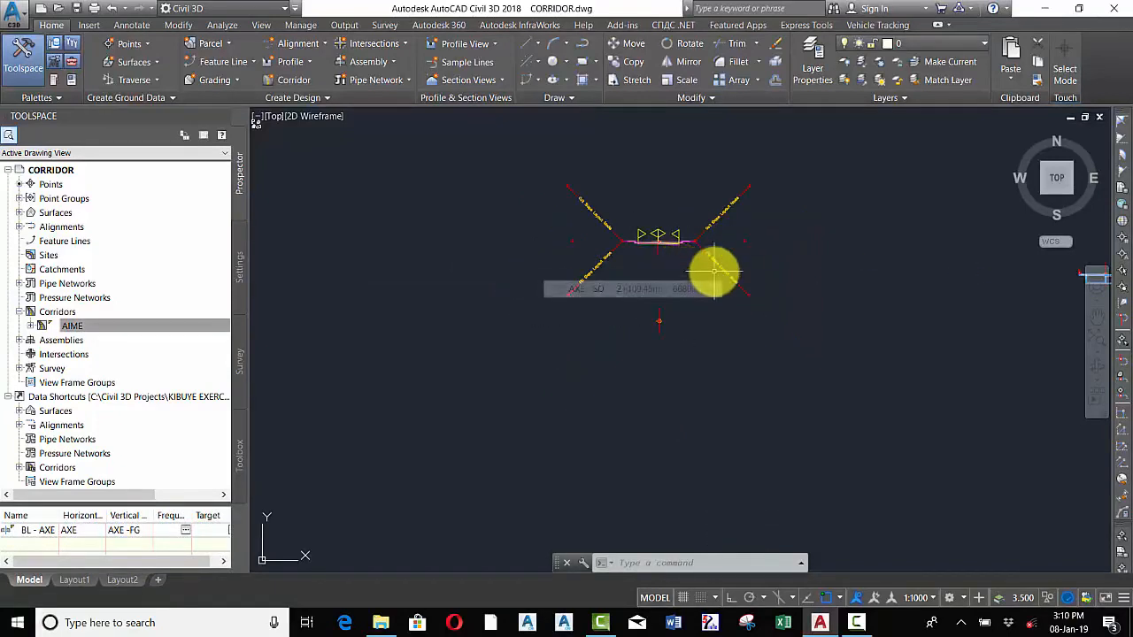
{"action": "mouse_move", "coordinate": [674, 273]}
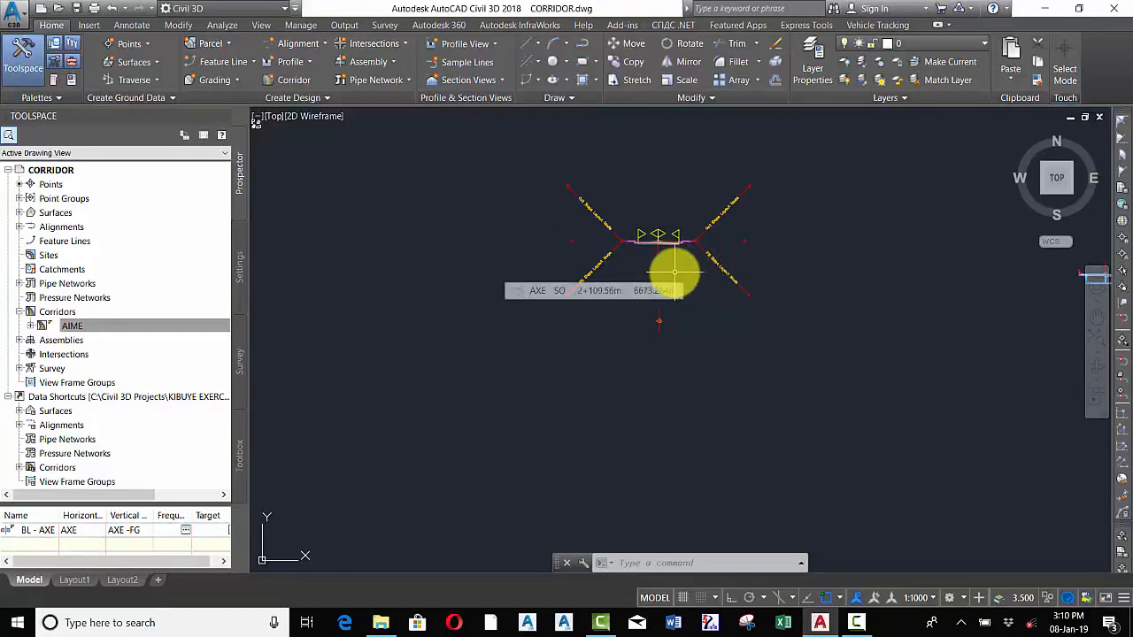
{"action": "scroll", "coordinate": [674, 273], "scroll_direction": "down", "scroll_amount": 8}
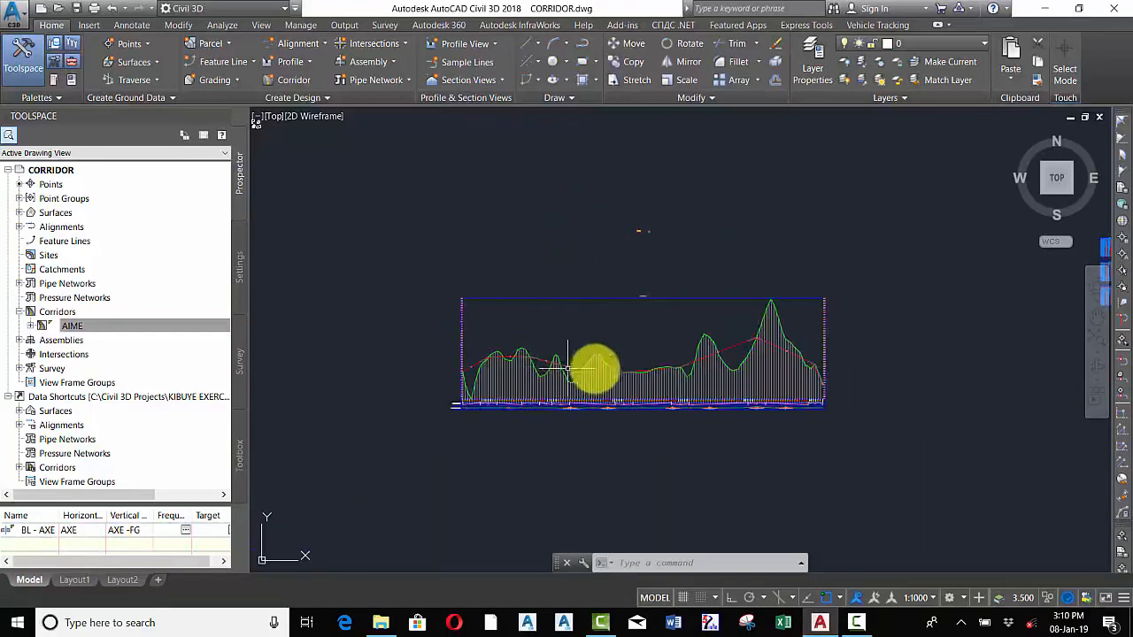
{"action": "scroll", "coordinate": [594, 366], "scroll_direction": "up", "scroll_amount": 6}
{"action": "left_click", "coordinate": [477, 367]}
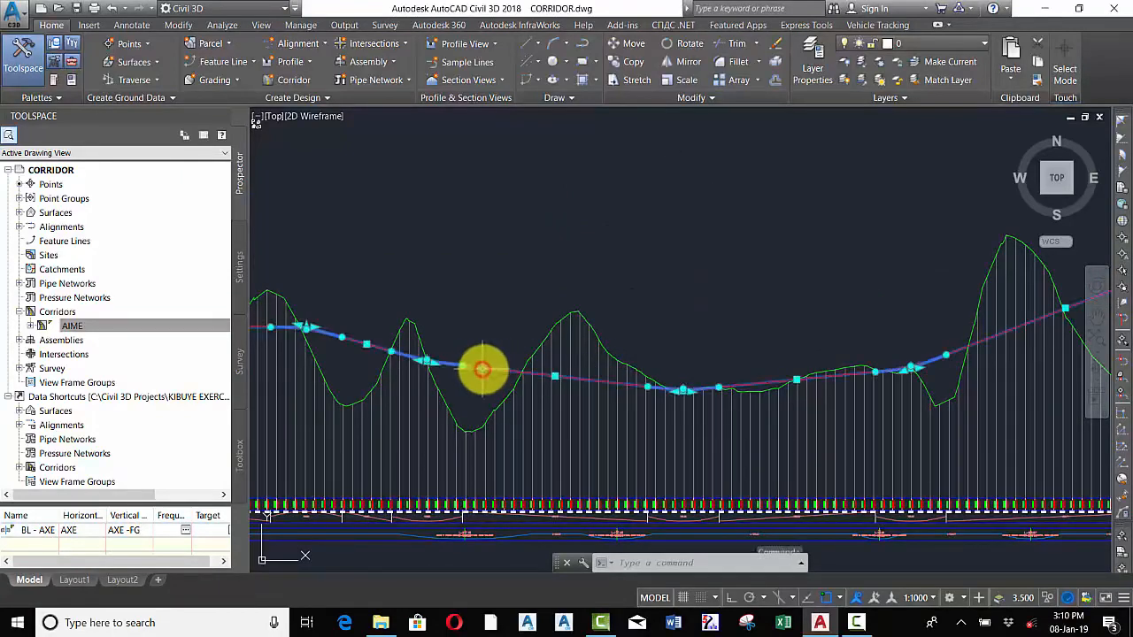
{"action": "scroll", "coordinate": [671, 387], "scroll_direction": "down", "scroll_amount": 2}
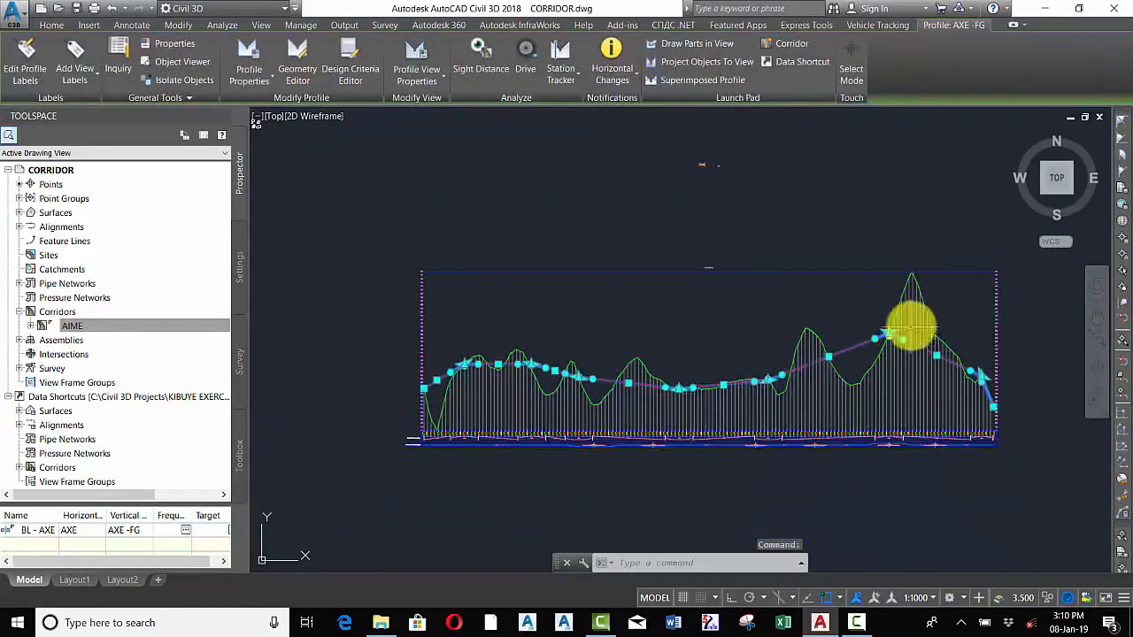
{"action": "scroll", "coordinate": [771, 362], "scroll_direction": "up", "scroll_amount": 4}
{"action": "scroll", "coordinate": [964, 367], "scroll_direction": "up", "scroll_amount": 3}
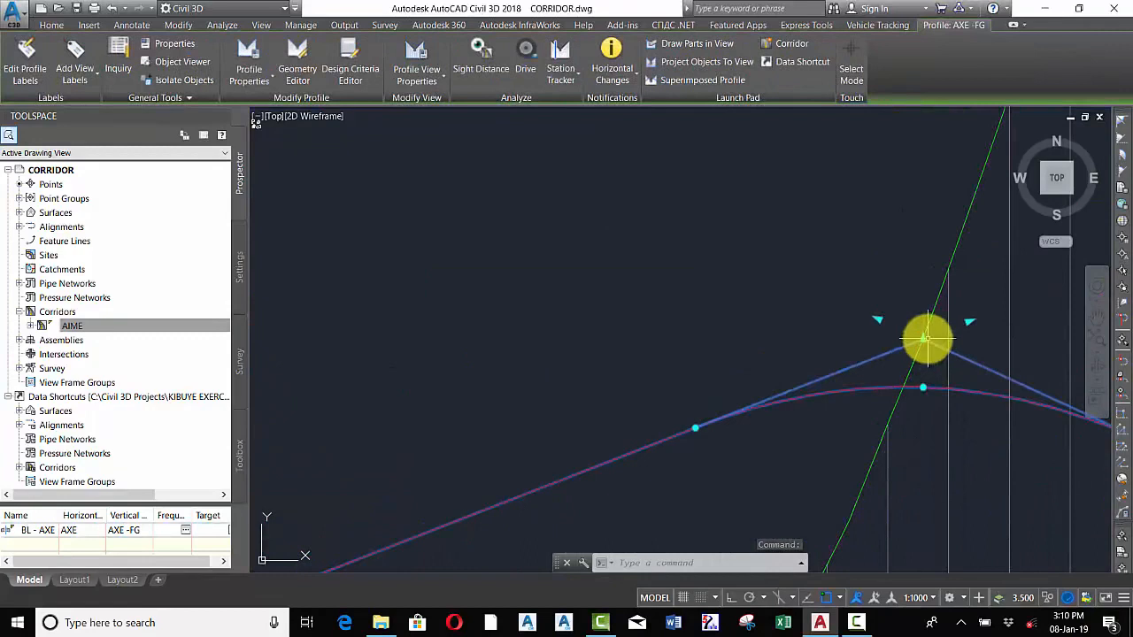
{"action": "left_click", "coordinate": [41, 327]}
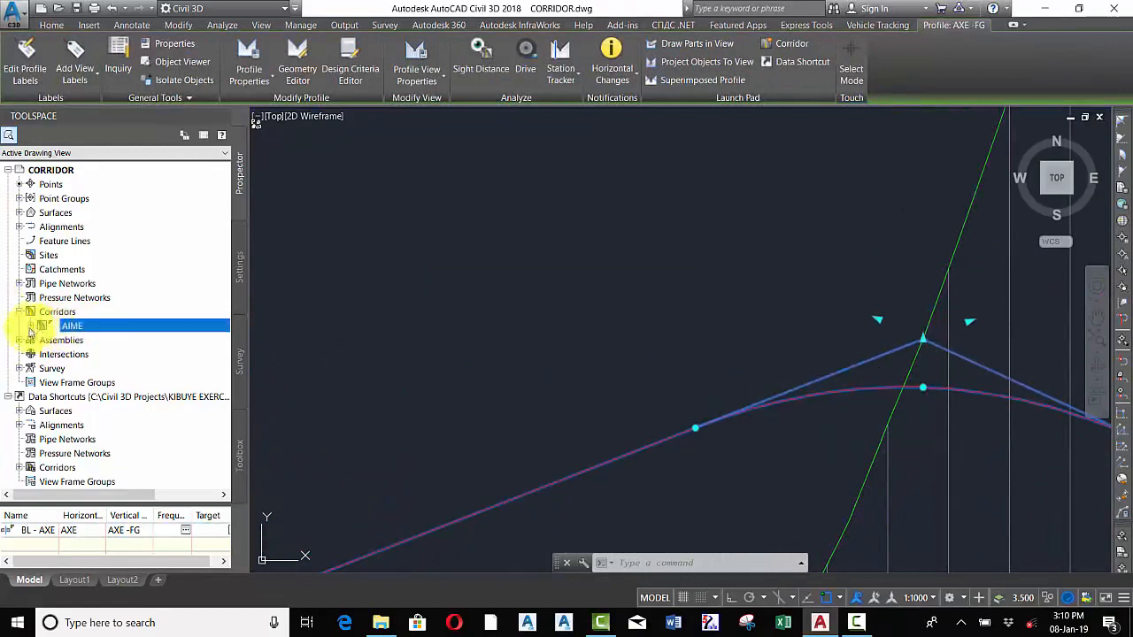
{"action": "left_click", "coordinate": [923, 341]}
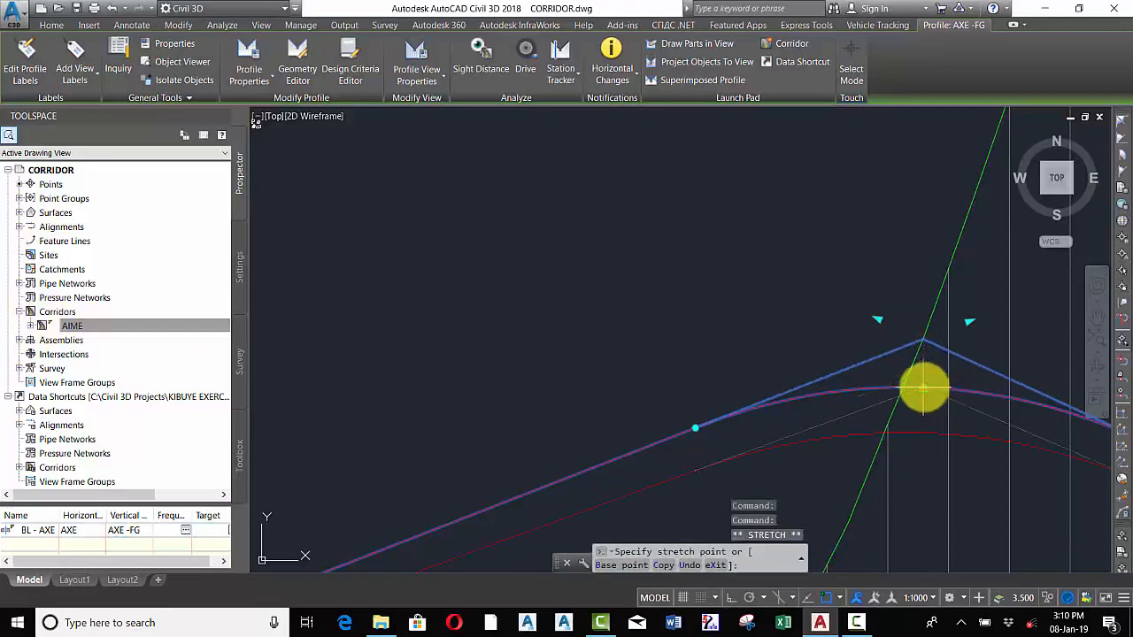
{"action": "left_click", "coordinate": [923, 387]}
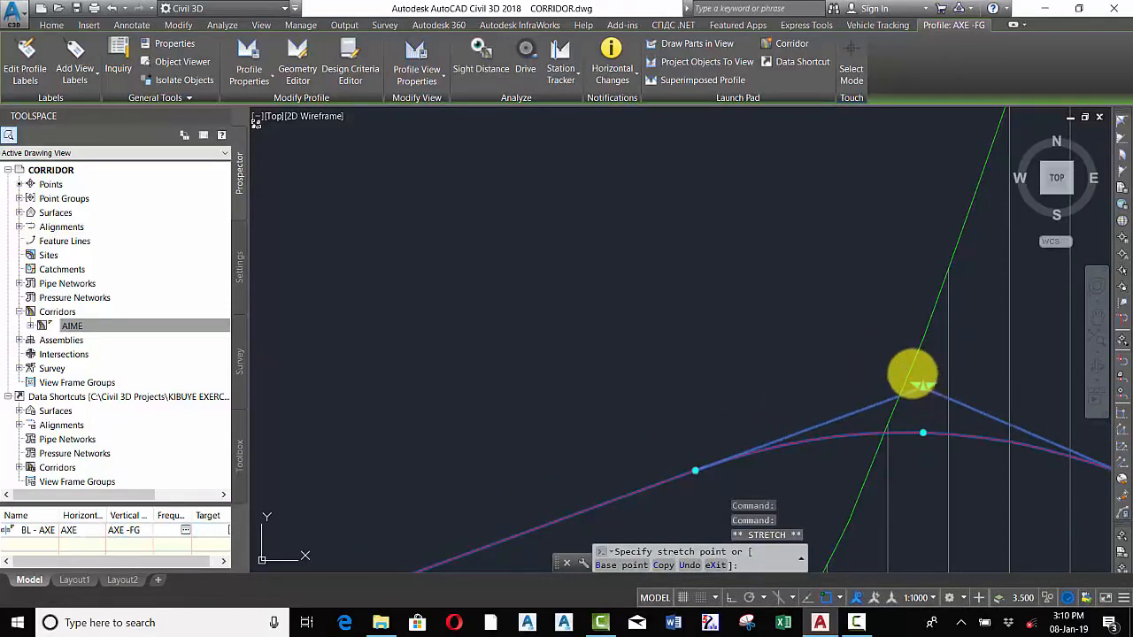
{"action": "left_click", "coordinate": [913, 374]}
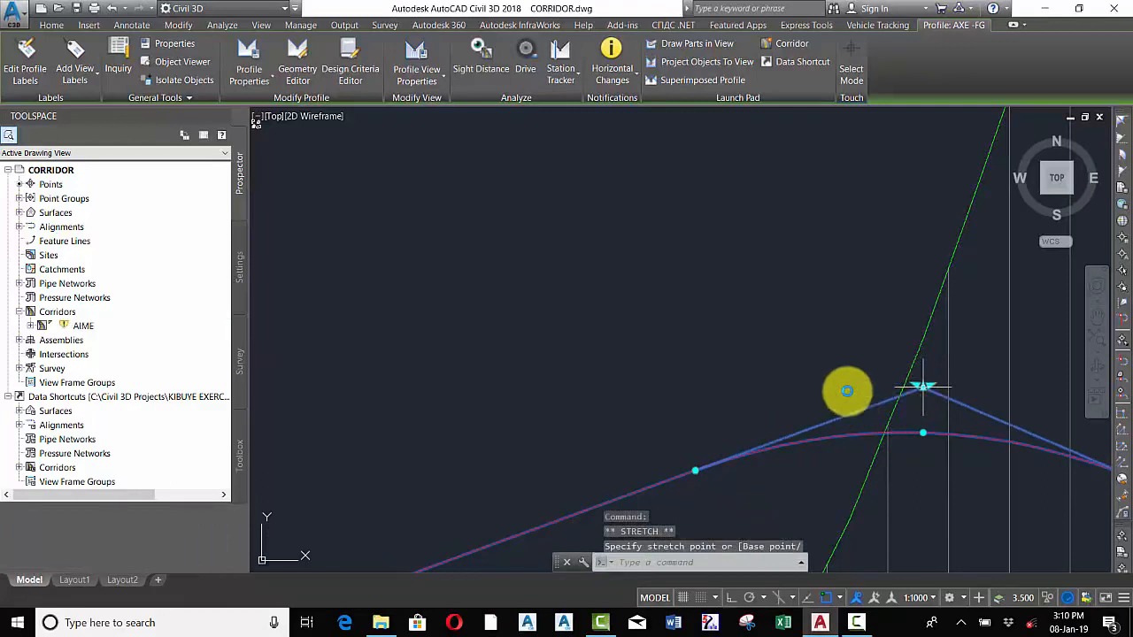
Rebuild the AIME corridor again to apply the profile change
{"action": "left_click", "coordinate": [63, 325]}
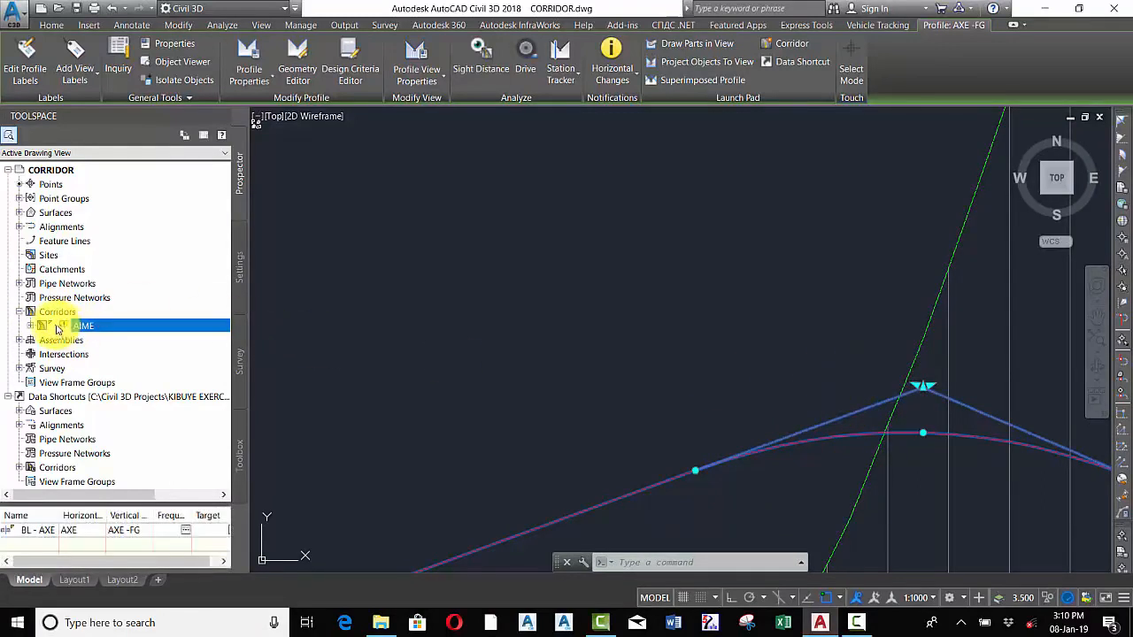
{"action": "scroll", "coordinate": [814, 316], "scroll_direction": "down", "scroll_amount": 10}
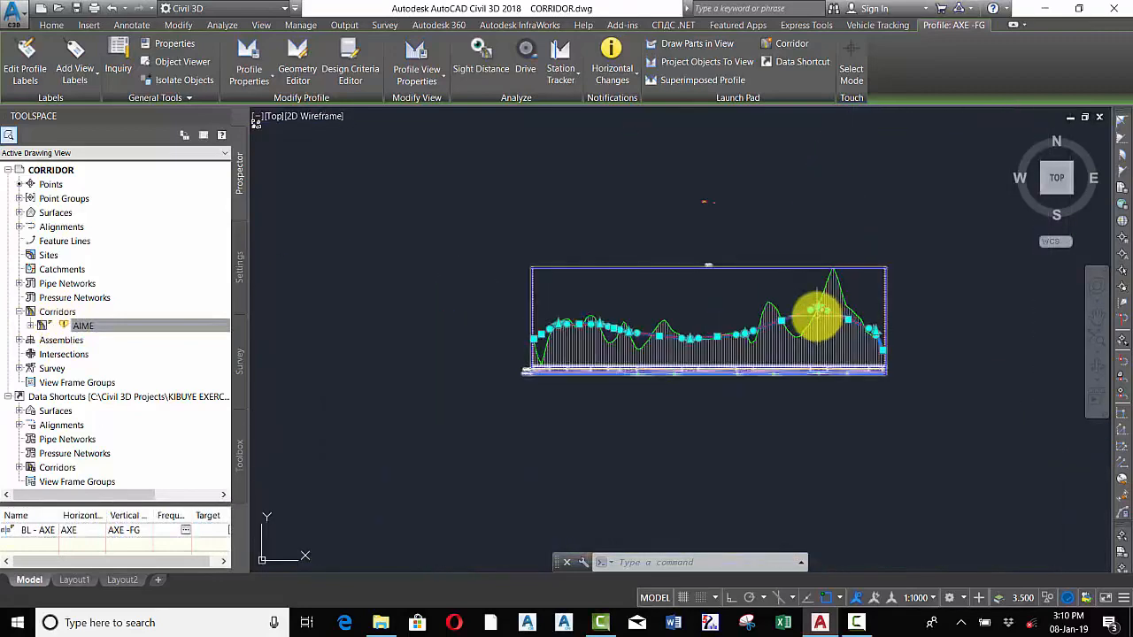
{"action": "key", "text": "Escape"}
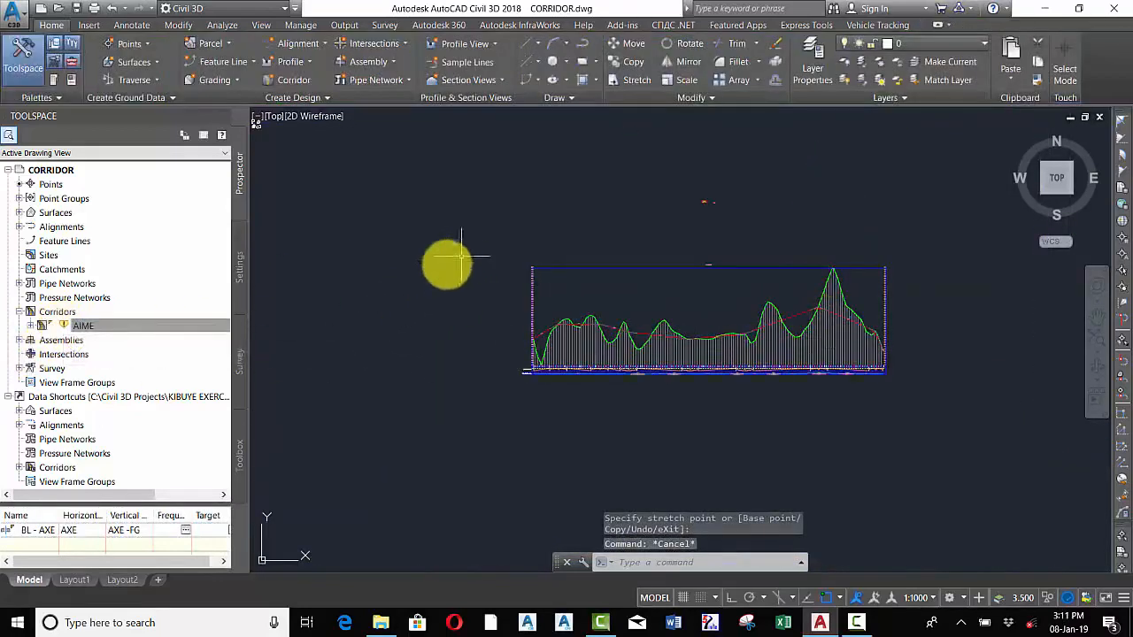
{"action": "right_click", "coordinate": [86, 327]}
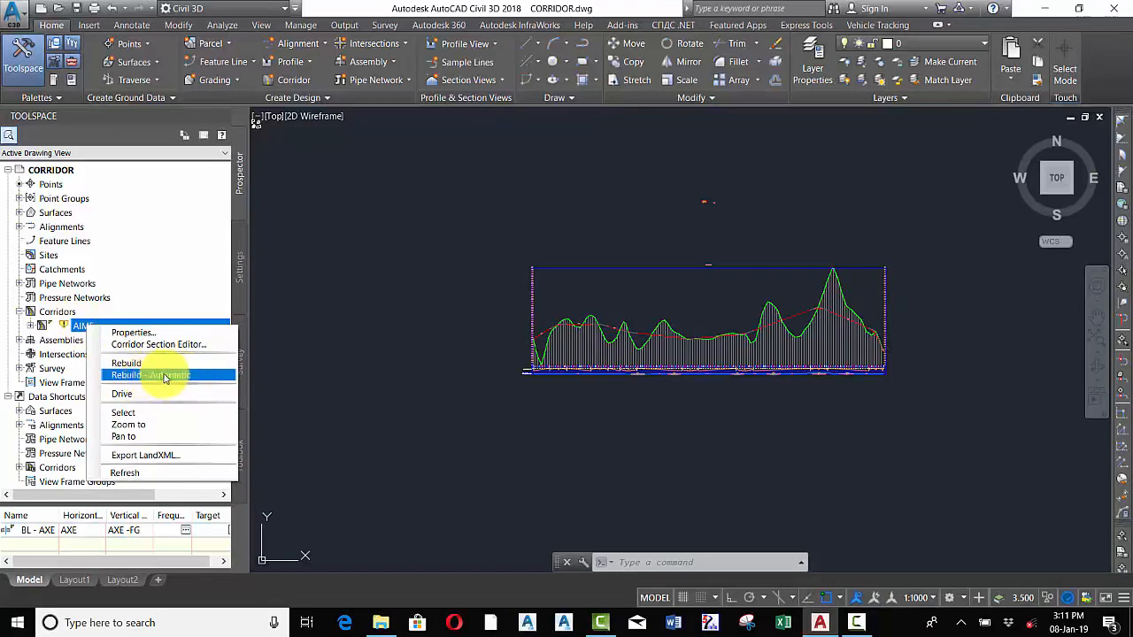
{"action": "left_click", "coordinate": [125, 365]}
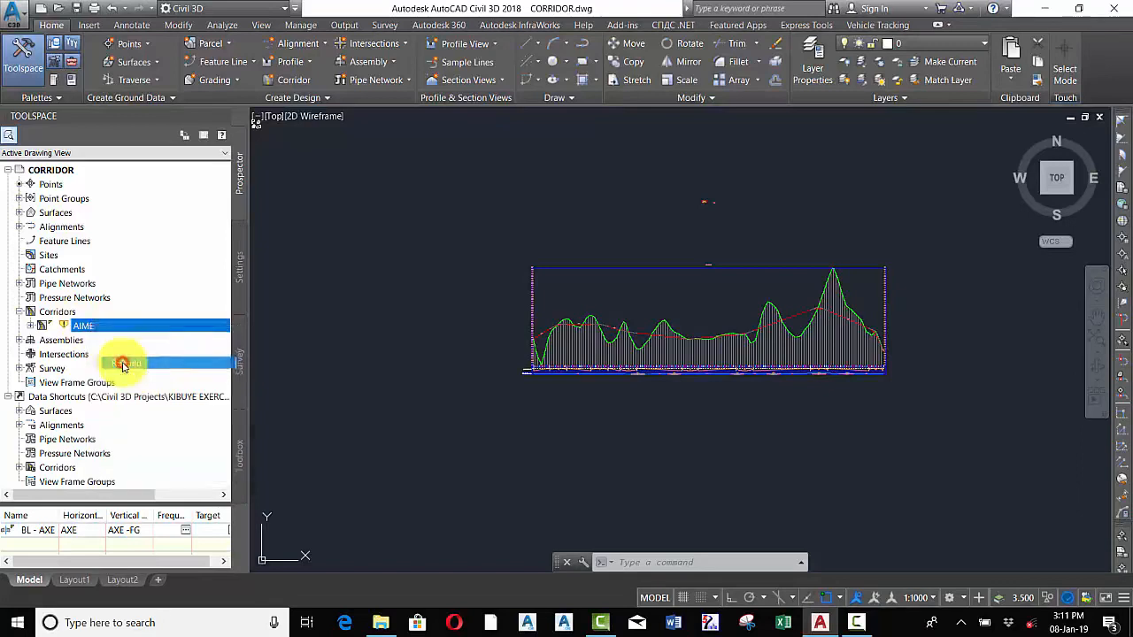